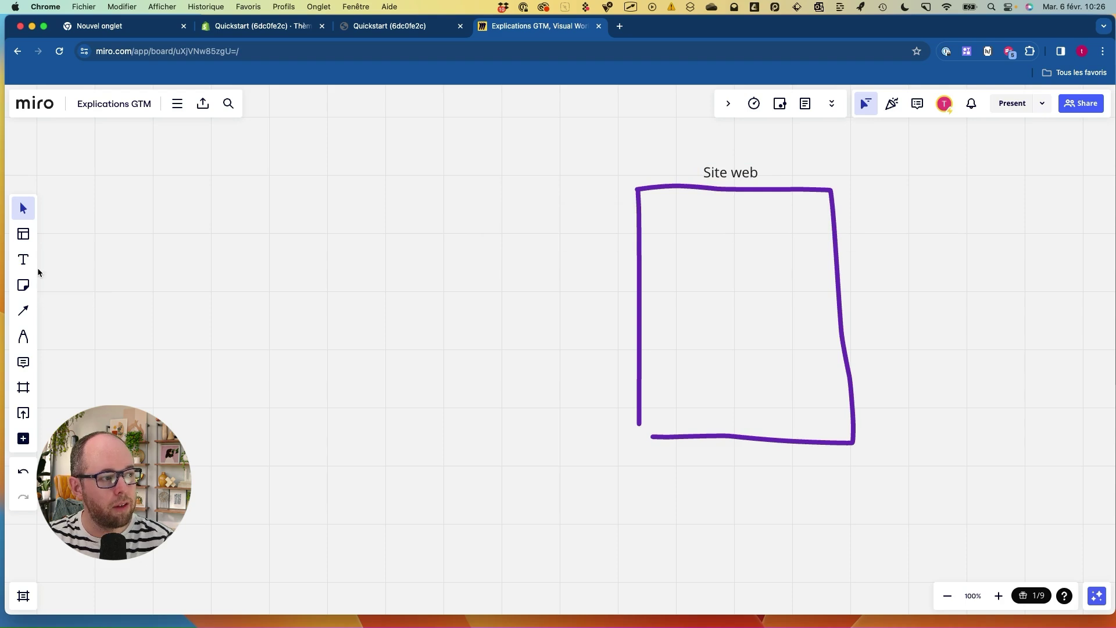
# - Add the text label "Script" inside the purple Site web box
pyautogui.click(23, 260)
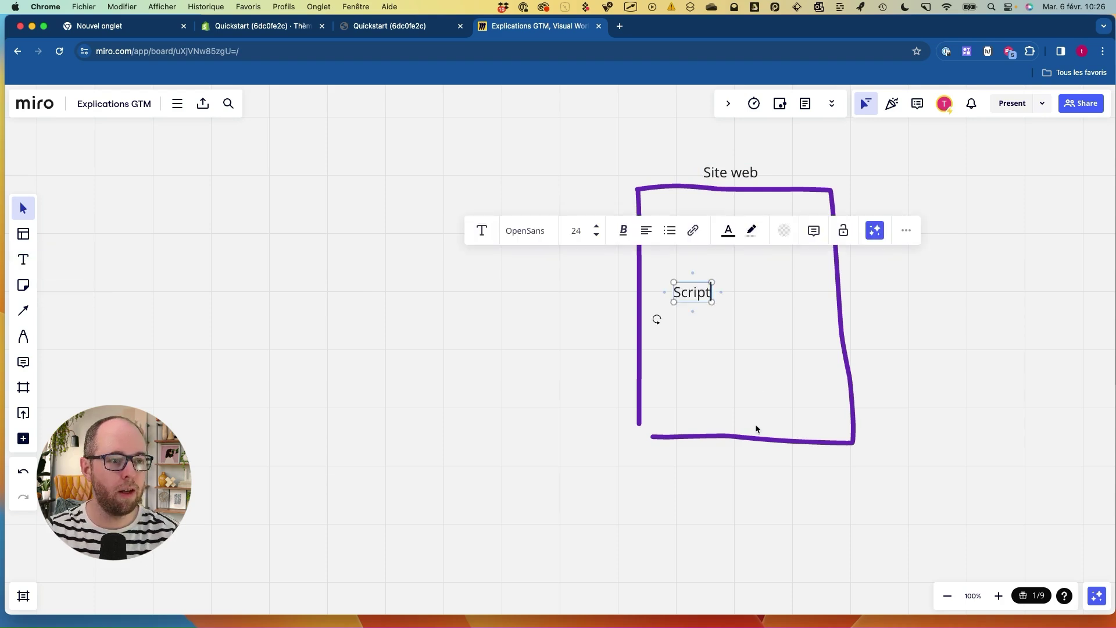
pyautogui.click(730, 356)
pyautogui.moveTo(705, 270)
pyautogui.mouseDown()
pyautogui.moveTo(660, 274)
pyautogui.moveTo(703, 268)
pyautogui.mouseUp()
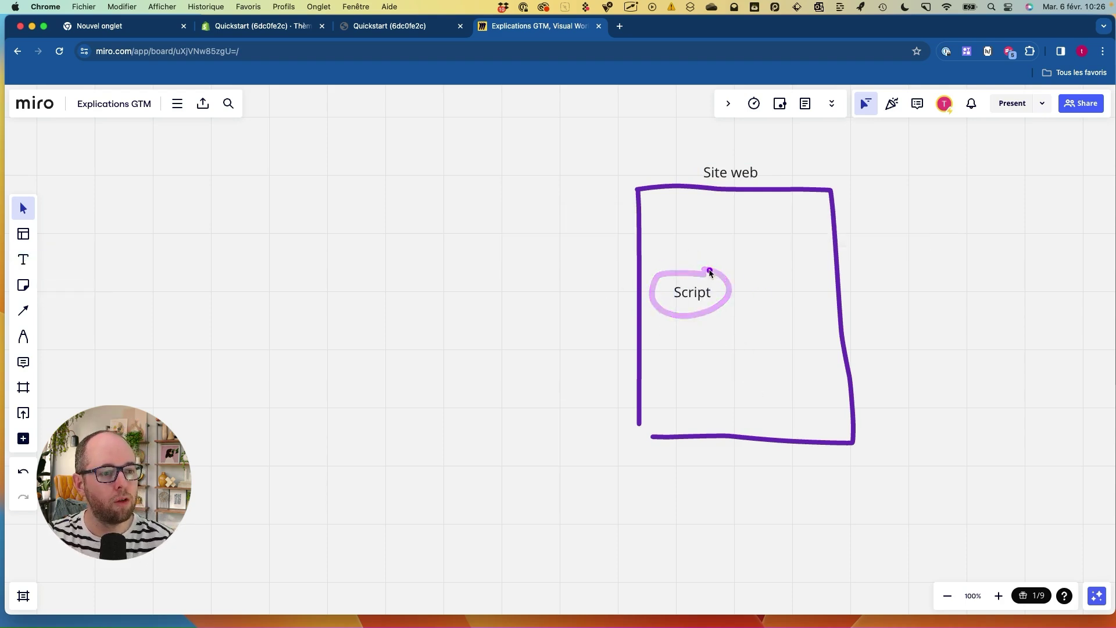
# - Handwrite "GA4" in purple to the left of the Site web box and draw a green arrow from it to the Script label
pyautogui.click(24, 336)
pyautogui.moveTo(183, 202)
pyautogui.mouseDown()
pyautogui.moveTo(132, 241)
pyautogui.moveTo(152, 225)
pyautogui.moveTo(196, 245)
pyautogui.mouseUp()
pyautogui.moveTo(170, 228)
pyautogui.mouseDown()
pyautogui.moveTo(214, 210)
pyautogui.moveTo(221, 247)
pyautogui.moveTo(326, 239)
pyautogui.moveTo(653, 291)
pyautogui.mouseUp()
pyautogui.press('super+z')
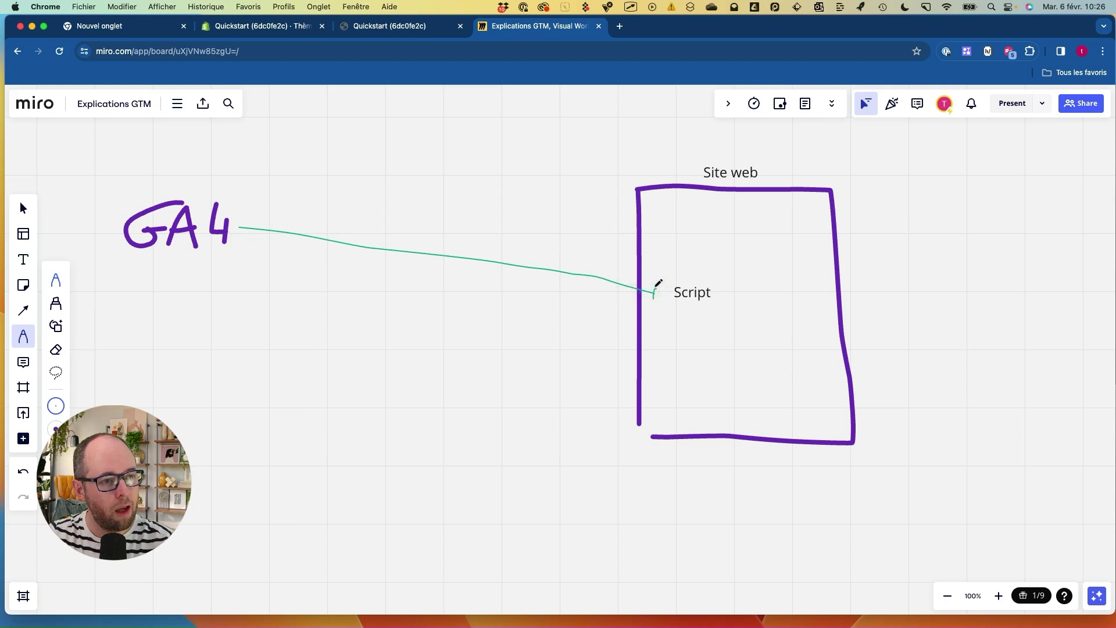
pyautogui.moveTo(694, 274)
pyautogui.mouseDown()
pyautogui.moveTo(657, 304)
pyautogui.moveTo(702, 319)
pyautogui.moveTo(693, 261)
pyautogui.mouseUp()
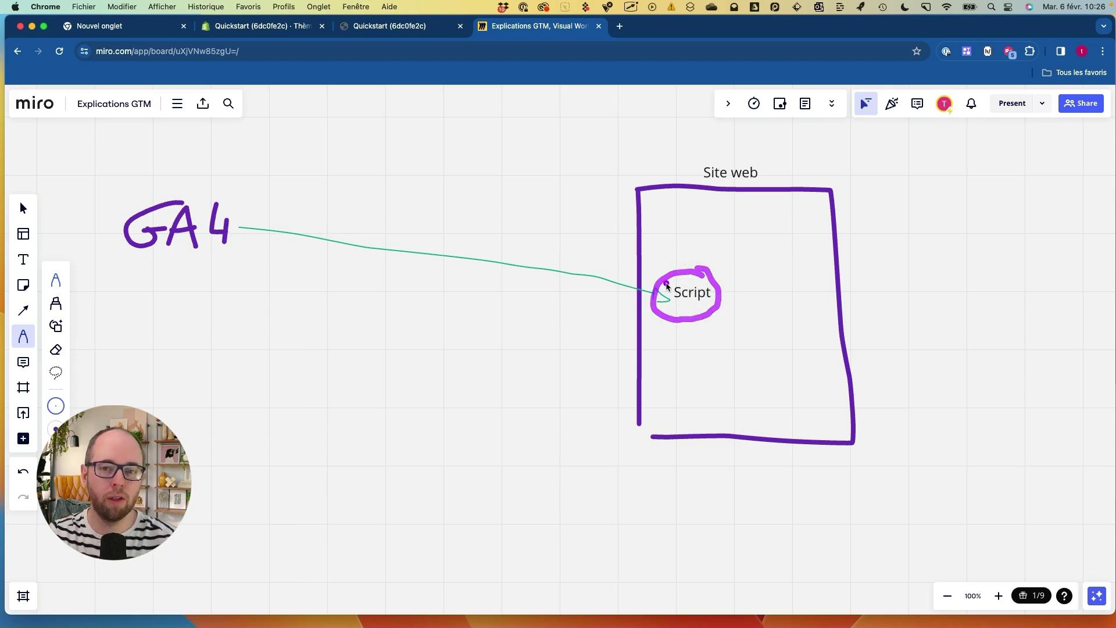
pyautogui.moveTo(745, 170)
pyautogui.mouseDown()
pyautogui.moveTo(695, 176)
pyautogui.moveTo(770, 192)
pyautogui.mouseUp()
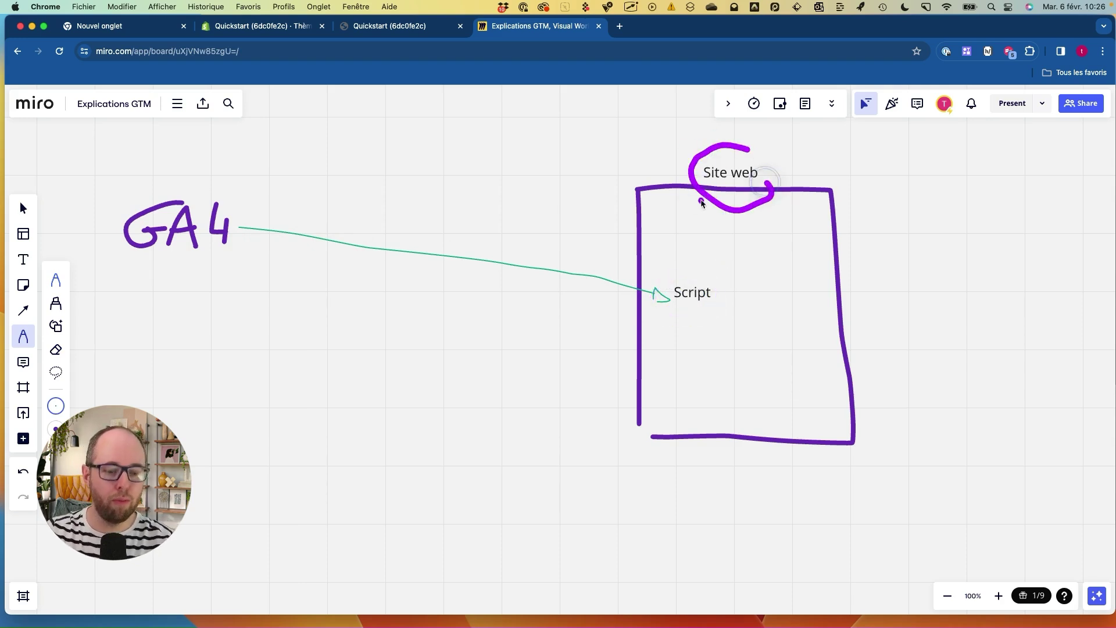
pyautogui.moveTo(660, 183)
pyautogui.mouseDown()
pyautogui.moveTo(235, 181)
pyautogui.moveTo(225, 281)
pyautogui.moveTo(192, 189)
pyautogui.mouseUp()
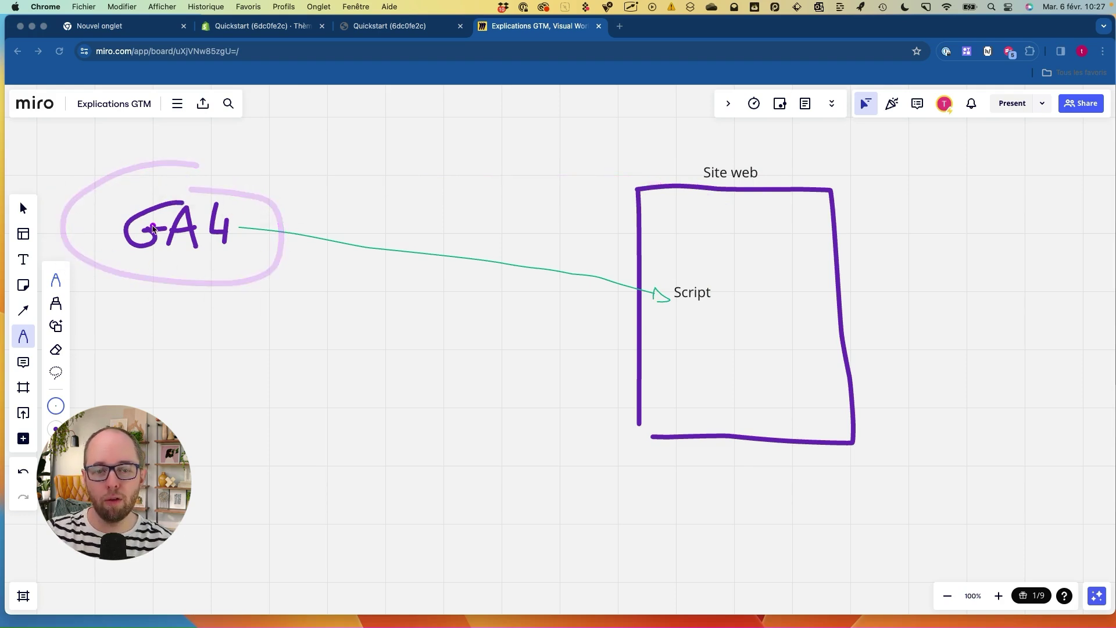
pyautogui.moveTo(207, 176)
pyautogui.mouseDown()
pyautogui.moveTo(82, 267)
pyautogui.moveTo(235, 192)
pyautogui.moveTo(92, 190)
pyautogui.moveTo(223, 265)
pyautogui.mouseUp()
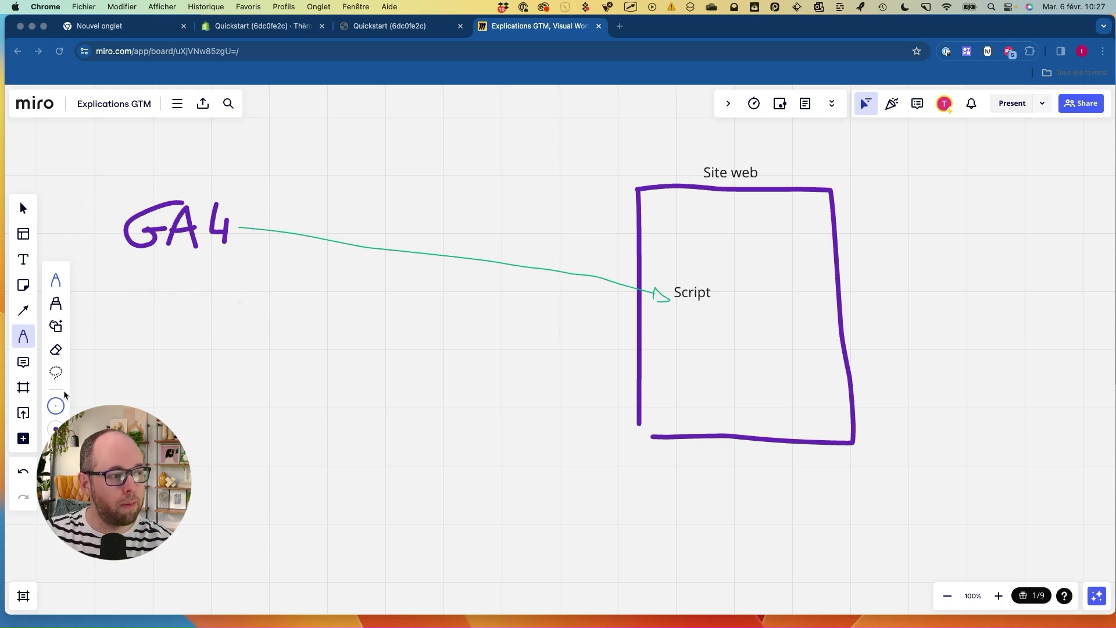
# - Add the text "Clarity" below the handwritten GA4 and enlarge its font size to 64
pyautogui.click(24, 259)
pyautogui.click(142, 323)
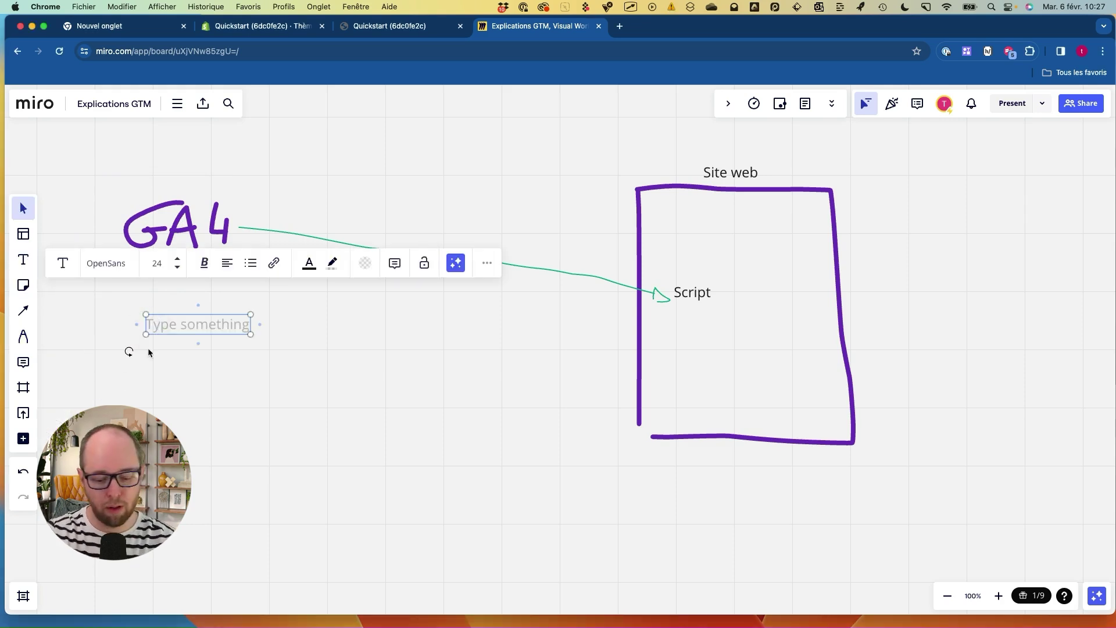
pyautogui.write('Clarity')
pyautogui.click(61, 305)
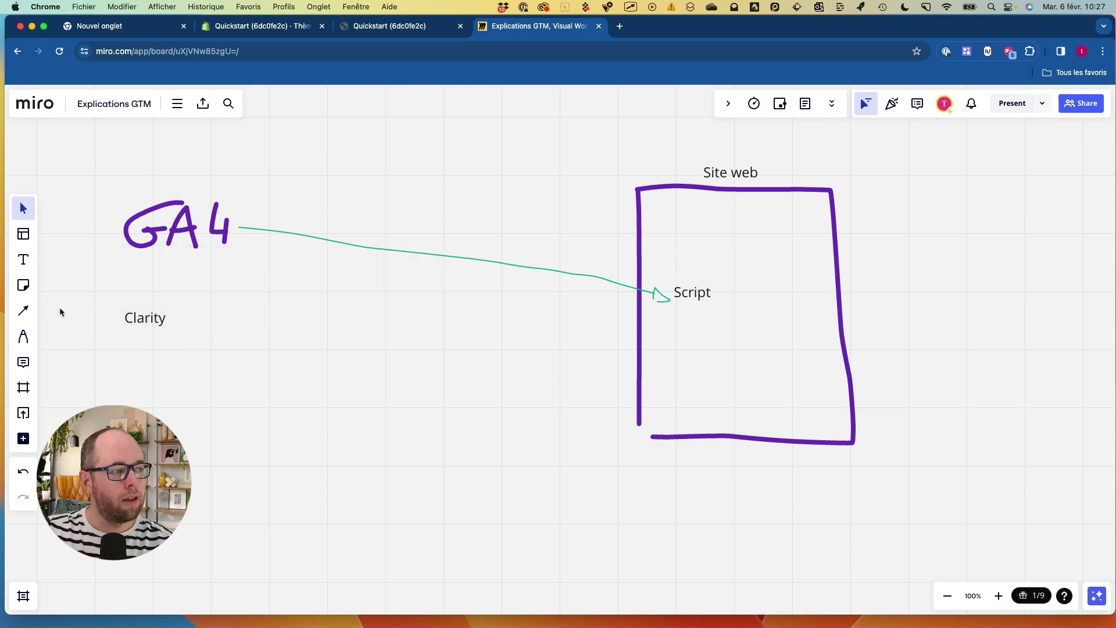
pyautogui.click(148, 302)
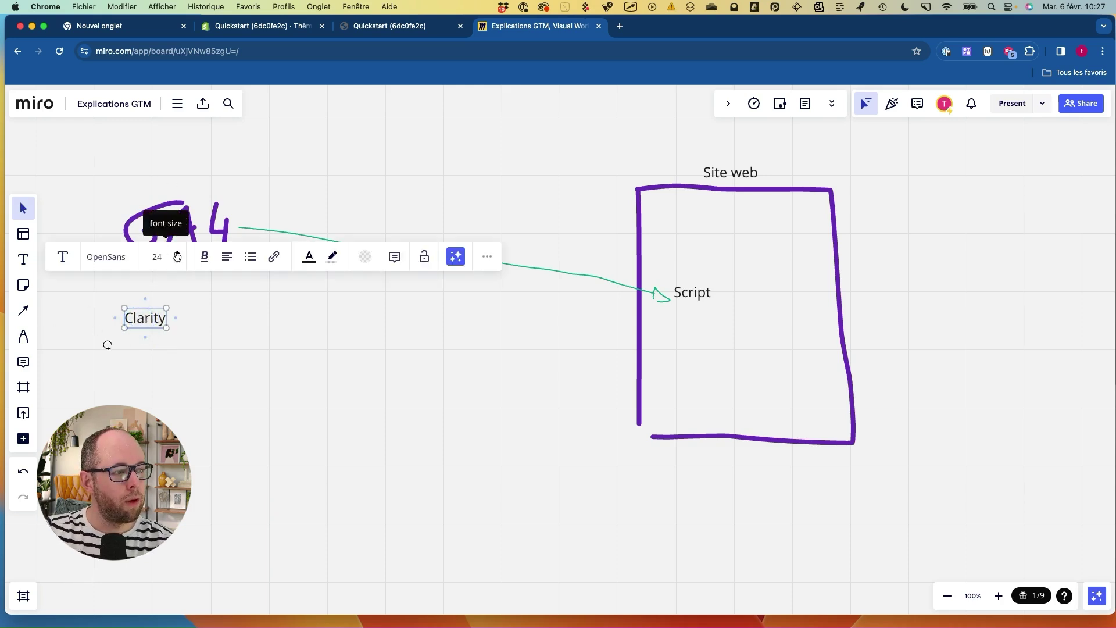
pyautogui.click(177, 254)
# - Draw a green arrow from Clarity into the Site web box and place a copy of the Script label at its tip
pyautogui.press('p')
pyautogui.moveTo(221, 318); pyautogui.dragTo(666, 334)
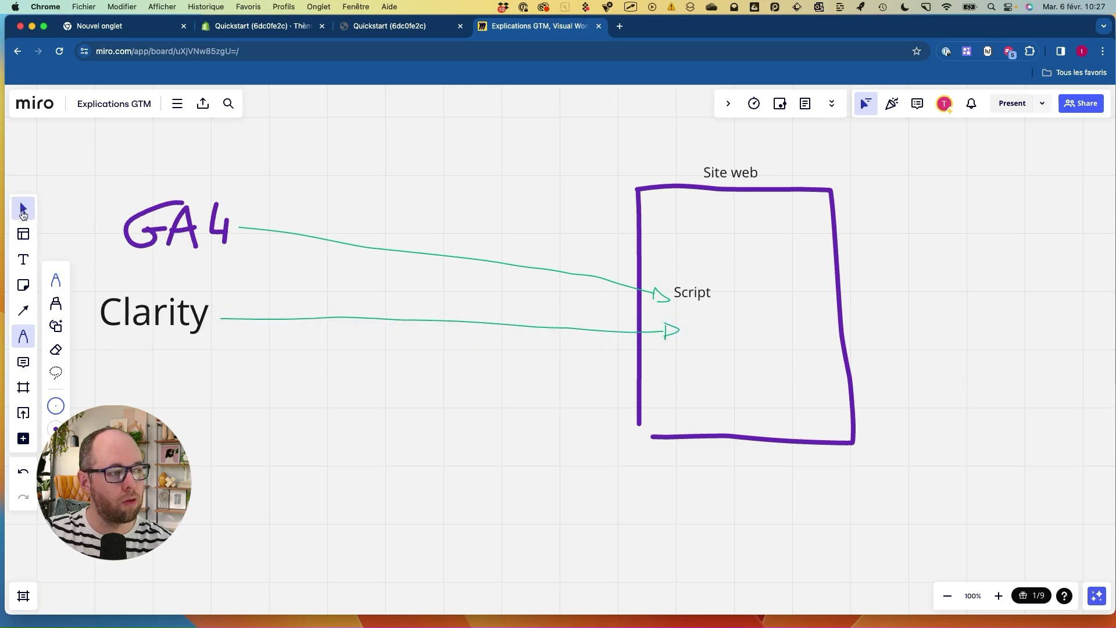
pyautogui.click(21, 216)
pyautogui.click(702, 295)
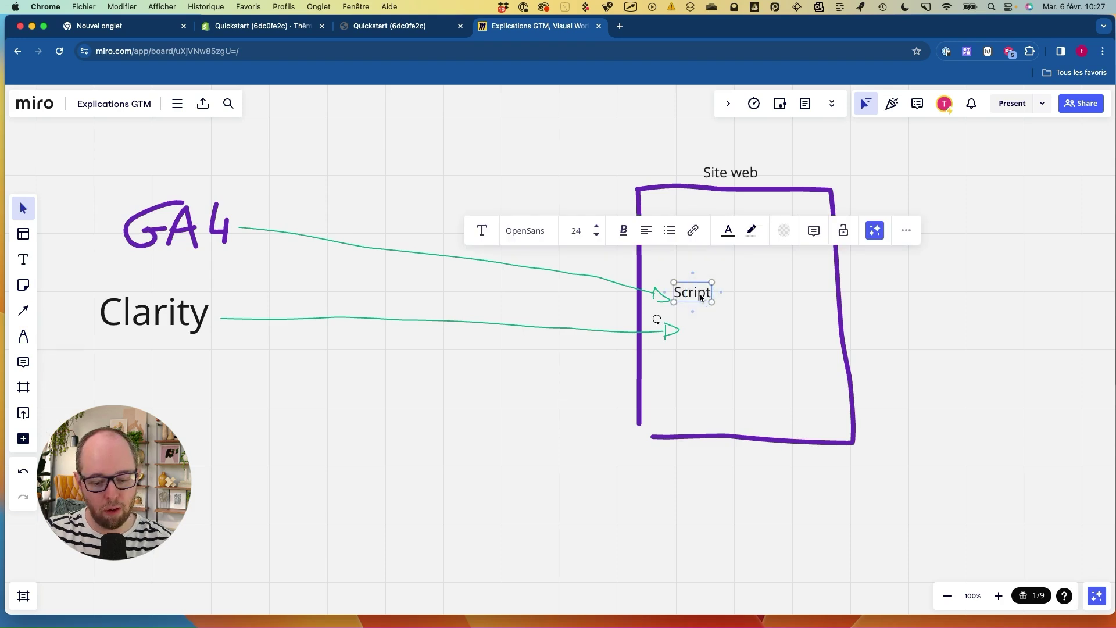
pyautogui.moveTo(700, 296); pyautogui.dragTo(710, 333)
pyautogui.click(243, 401)
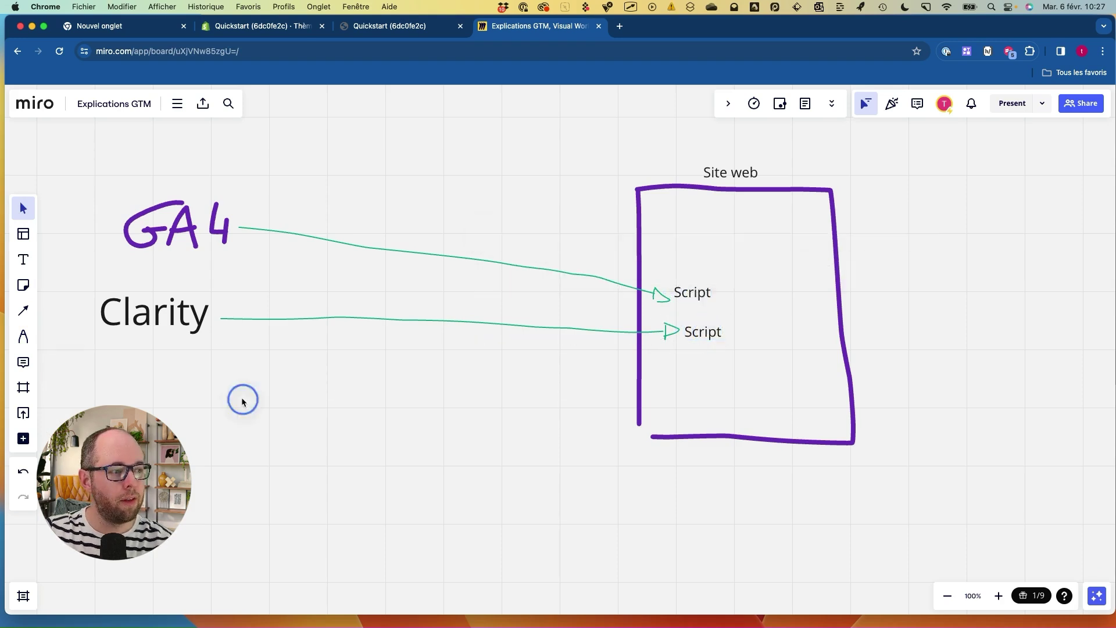
# - Duplicate the Clarity label below the original and change the copy's text to "Meta"
pyautogui.click(128, 317)
pyautogui.moveTo(128, 317); pyautogui.dragTo(225, 387)
pyautogui.scroll(-2, 117, 322)
pyautogui.doubleClick(225, 387)
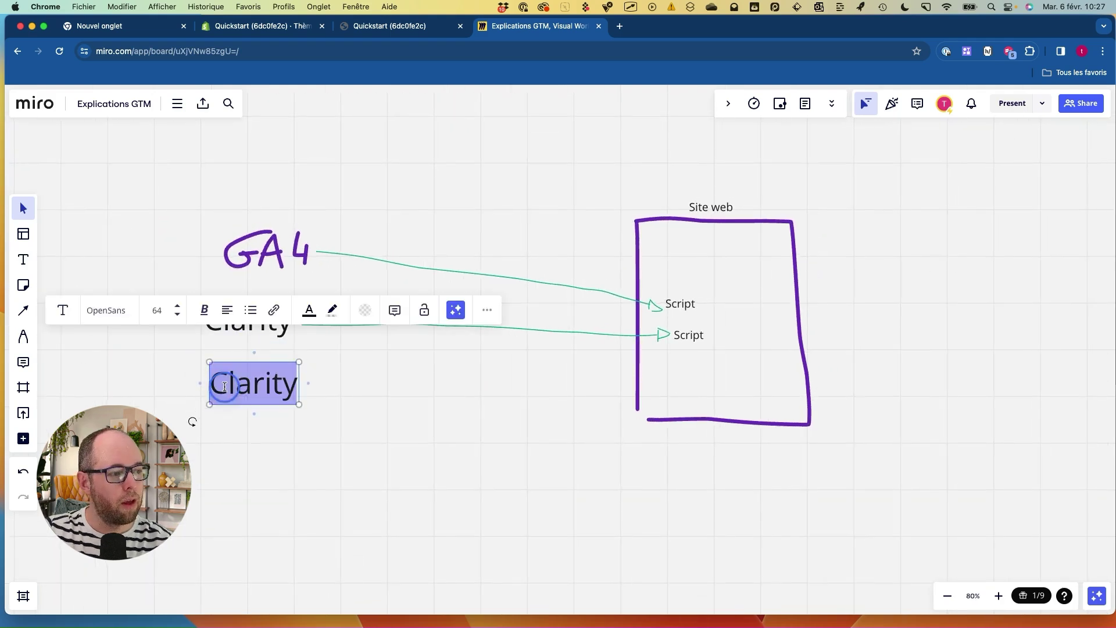
pyautogui.write('MEta')
pyautogui.press('BackSpace')
pyautogui.press('BackSpace')
pyautogui.press('BackSpace')
pyautogui.write('eta')
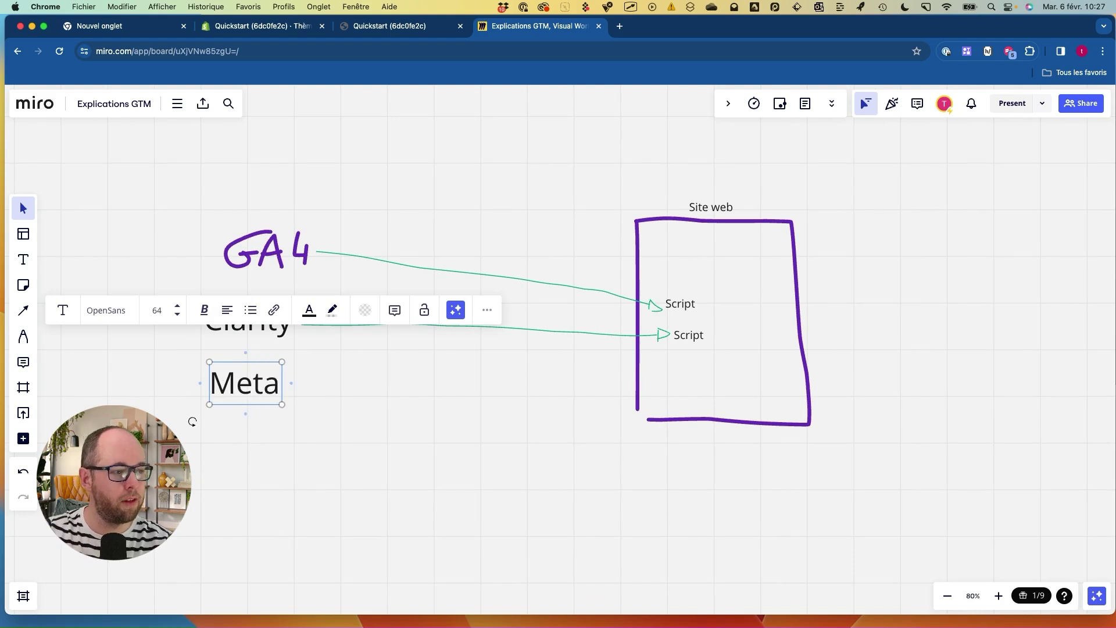
pyautogui.click(339, 444)
pyautogui.moveTo(283, 364); pyautogui.dragTo(199, 369)
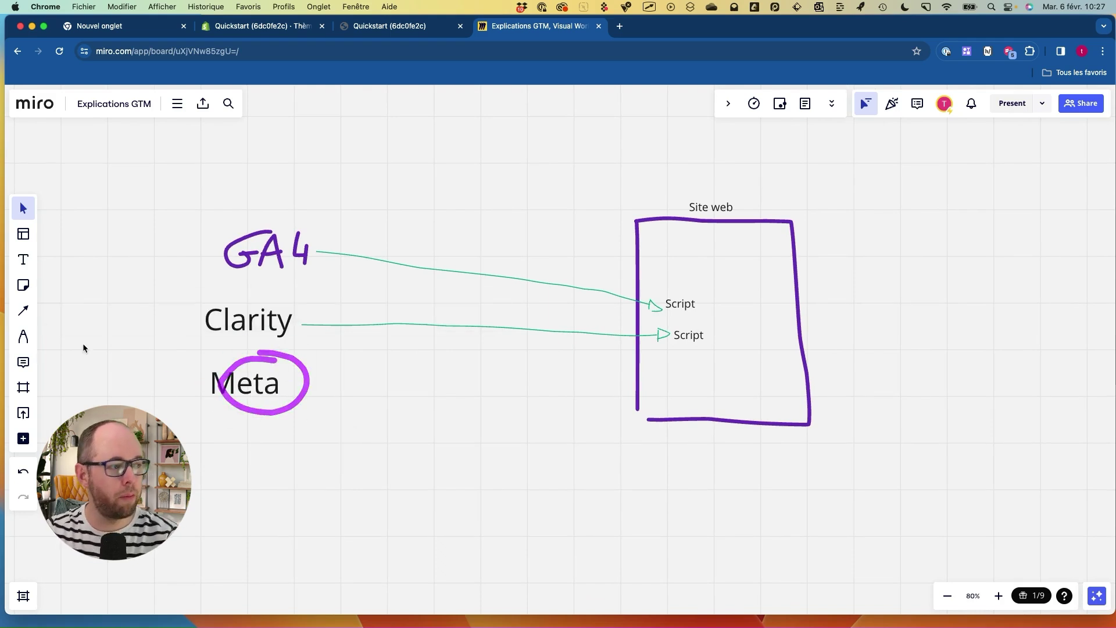
# - Draw a green arrow from Meta into the Site web box and place another copy of the Script label at its tip
pyautogui.click(23, 336)
pyautogui.moveTo(290, 388)
pyautogui.mouseDown()
pyautogui.moveTo(488, 394)
pyautogui.moveTo(652, 380)
pyautogui.mouseUp()
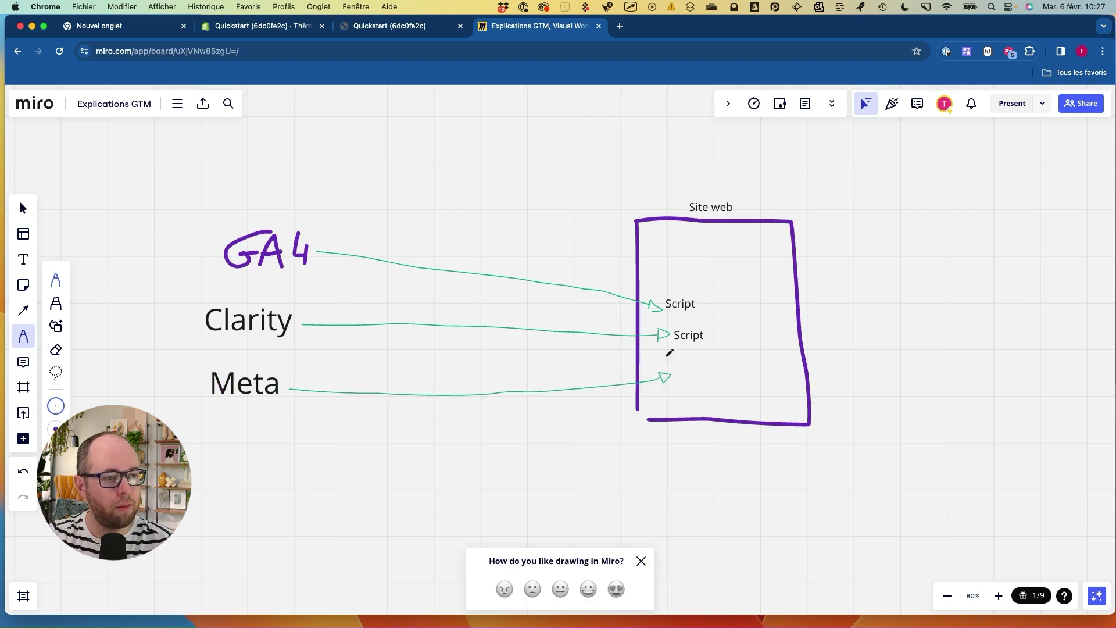
pyautogui.click(24, 208)
pyautogui.click(696, 342)
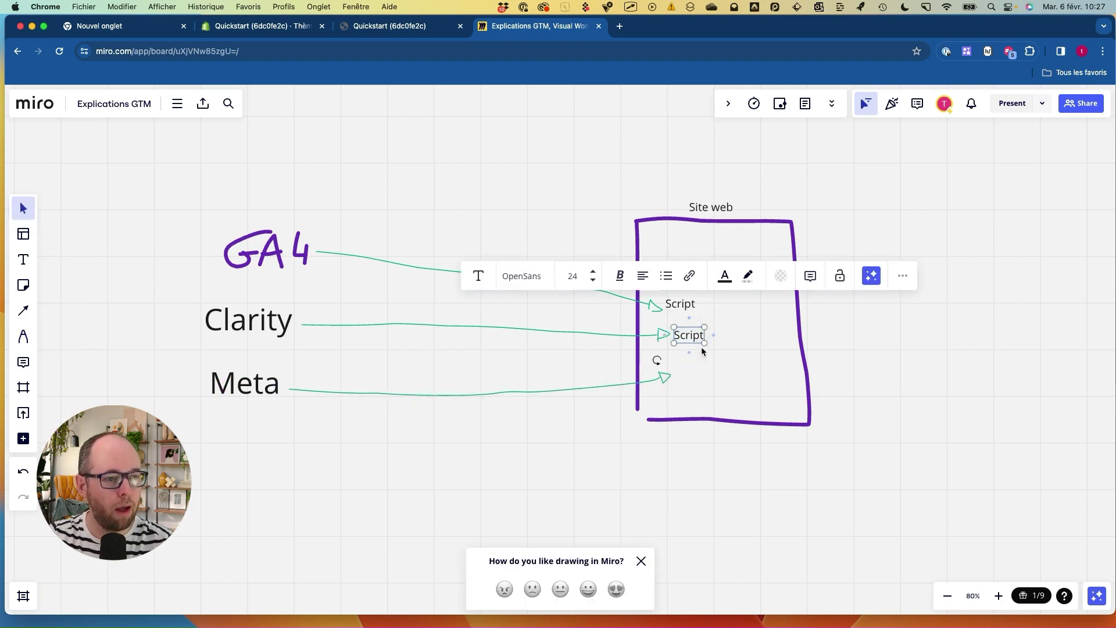
pyautogui.moveTo(698, 344); pyautogui.dragTo(698, 386)
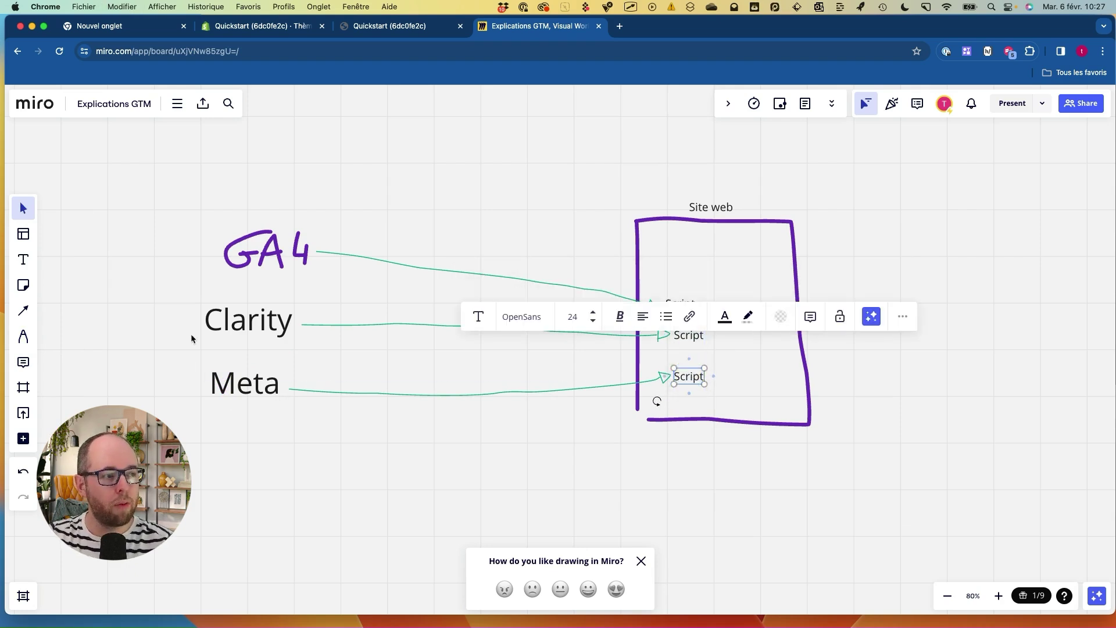
pyautogui.moveTo(264, 184); pyautogui.dragTo(636, 237)
pyautogui.moveTo(232, 458); pyautogui.dragTo(534, 449)
pyautogui.moveTo(375, 499); pyautogui.dragTo(715, 414)
pyautogui.moveTo(326, 184); pyautogui.dragTo(618, 219)
pyautogui.moveTo(292, 172); pyautogui.dragTo(655, 268)
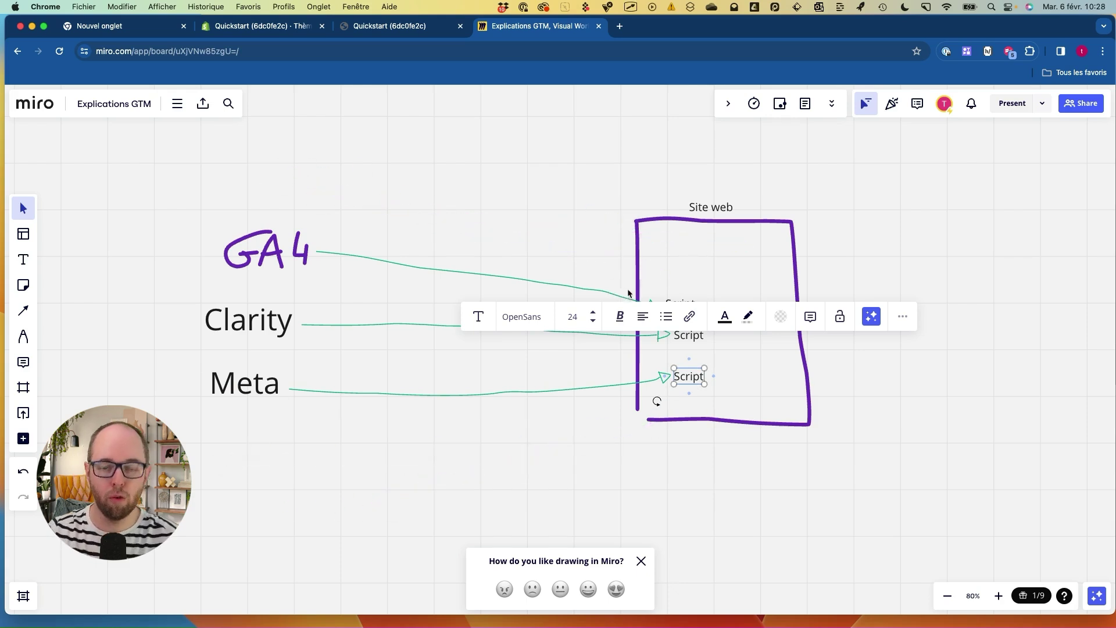
pyautogui.moveTo(732, 168); pyautogui.dragTo(655, 137)
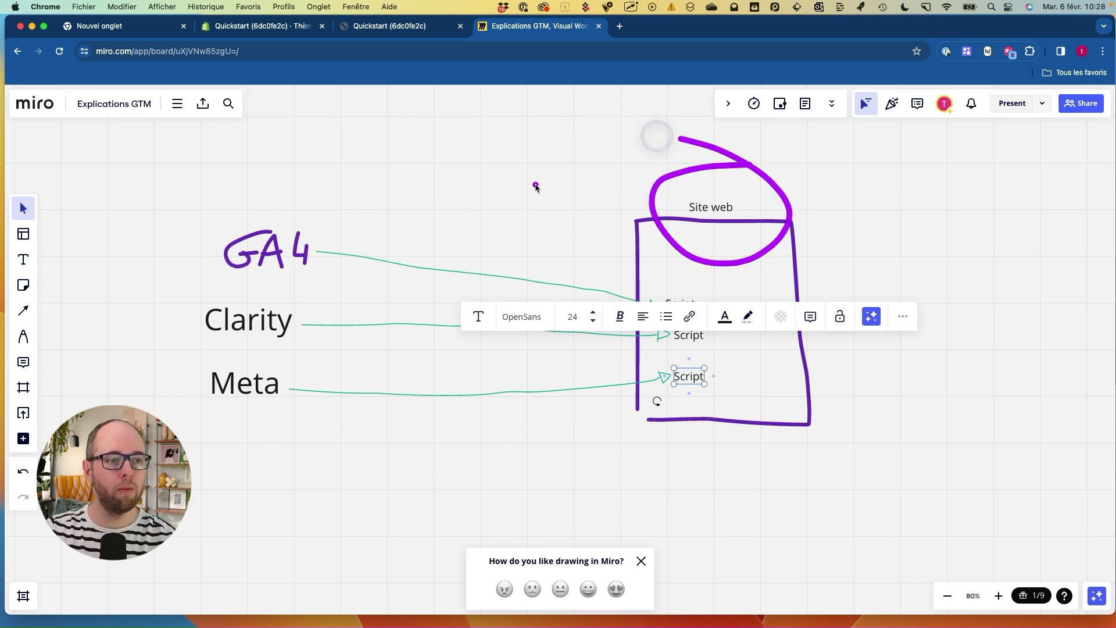
pyautogui.moveTo(249, 177); pyautogui.dragTo(147, 191)
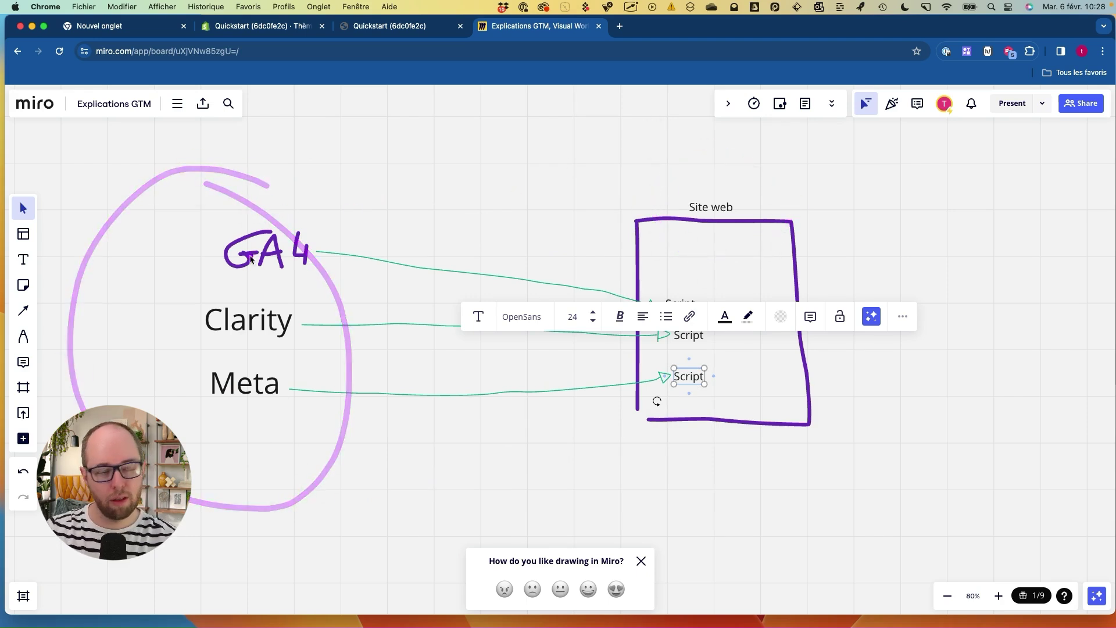
pyautogui.moveTo(233, 269); pyautogui.dragTo(322, 270)
pyautogui.moveTo(265, 341); pyautogui.dragTo(282, 336)
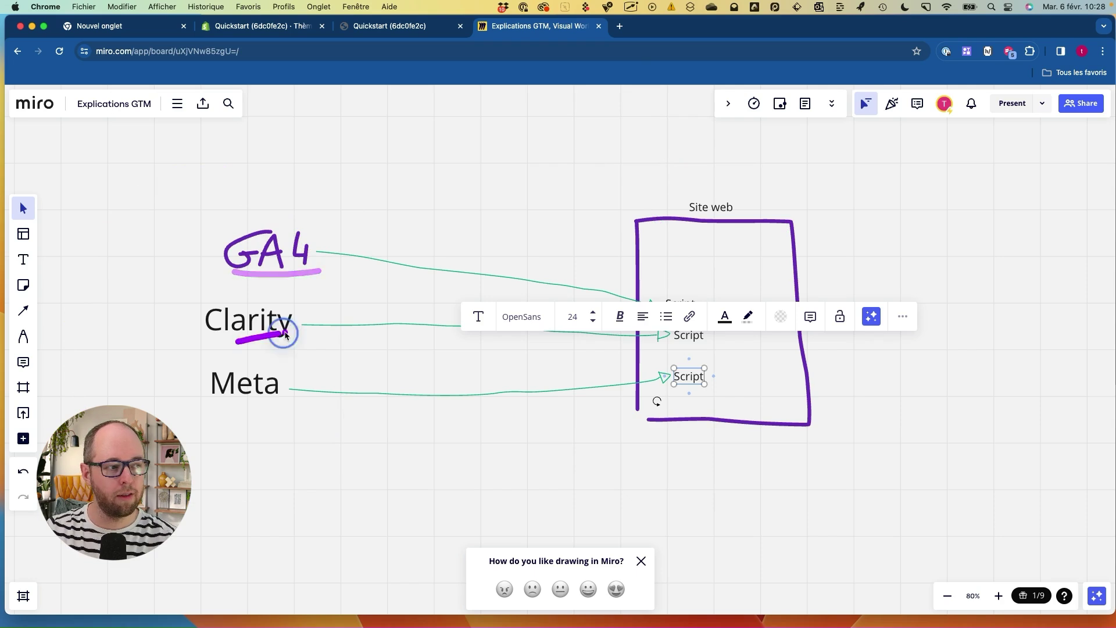
pyautogui.moveTo(230, 408); pyautogui.dragTo(266, 406)
pyautogui.click(578, 351)
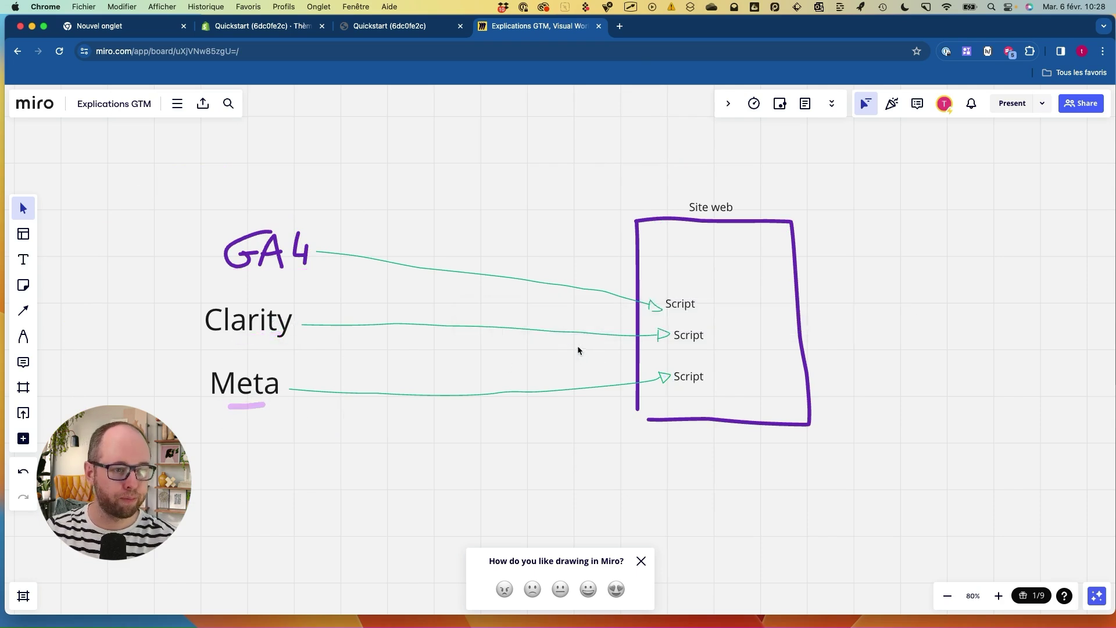
pyautogui.scroll(2, 590, 345)
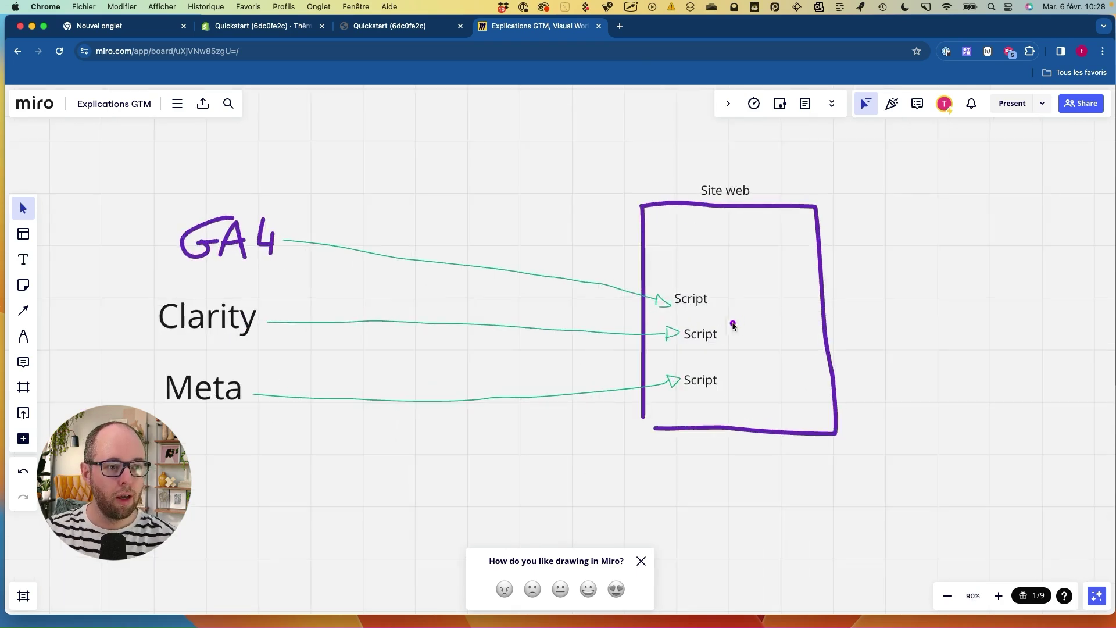
pyautogui.moveTo(720, 279)
pyautogui.mouseDown()
pyautogui.moveTo(660, 304)
pyautogui.moveTo(675, 402)
pyautogui.moveTo(742, 331)
pyautogui.moveTo(712, 274)
pyautogui.mouseUp()
pyautogui.moveTo(701, 175)
pyautogui.mouseDown()
pyautogui.moveTo(675, 196)
pyautogui.moveTo(701, 171)
pyautogui.mouseUp()
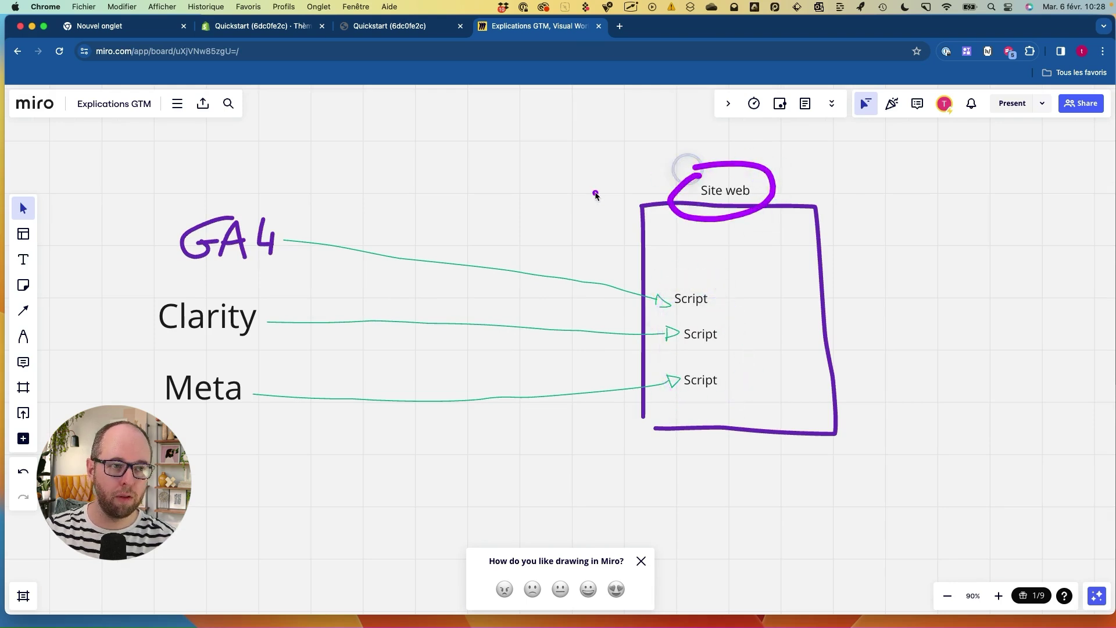
# - Try moving the Clarity label away from its arrow and return it to the arrow's start
pyautogui.moveTo(215, 314); pyautogui.dragTo(82, 317)
pyautogui.click(183, 329)
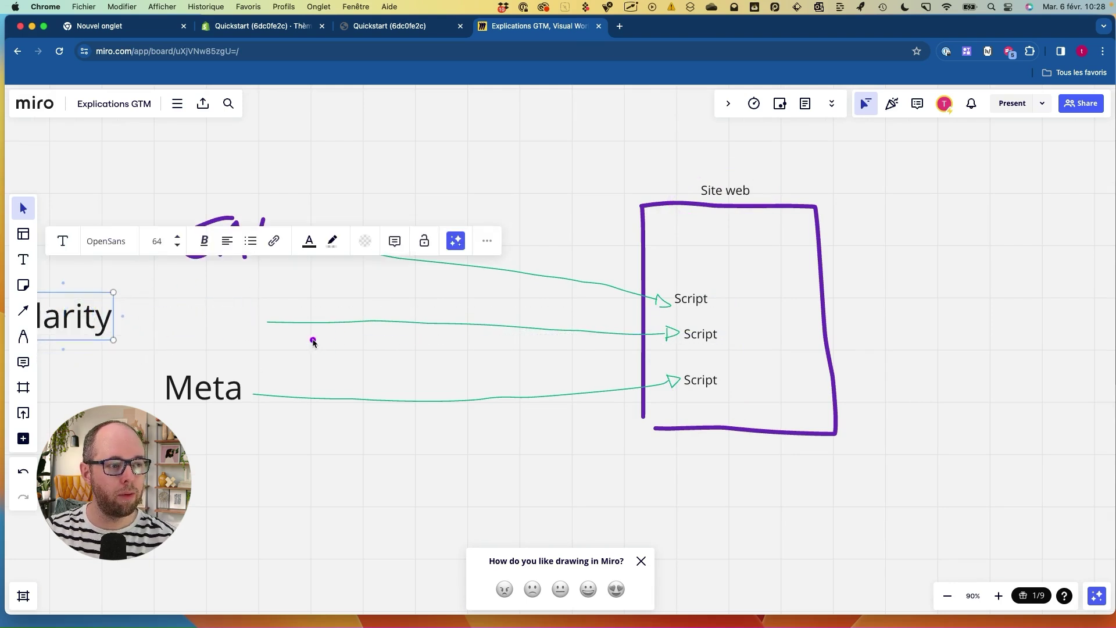
pyautogui.moveTo(706, 317)
pyautogui.mouseDown()
pyautogui.moveTo(688, 364)
pyautogui.moveTo(712, 313)
pyautogui.moveTo(668, 343)
pyautogui.moveTo(712, 316)
pyautogui.mouseUp()
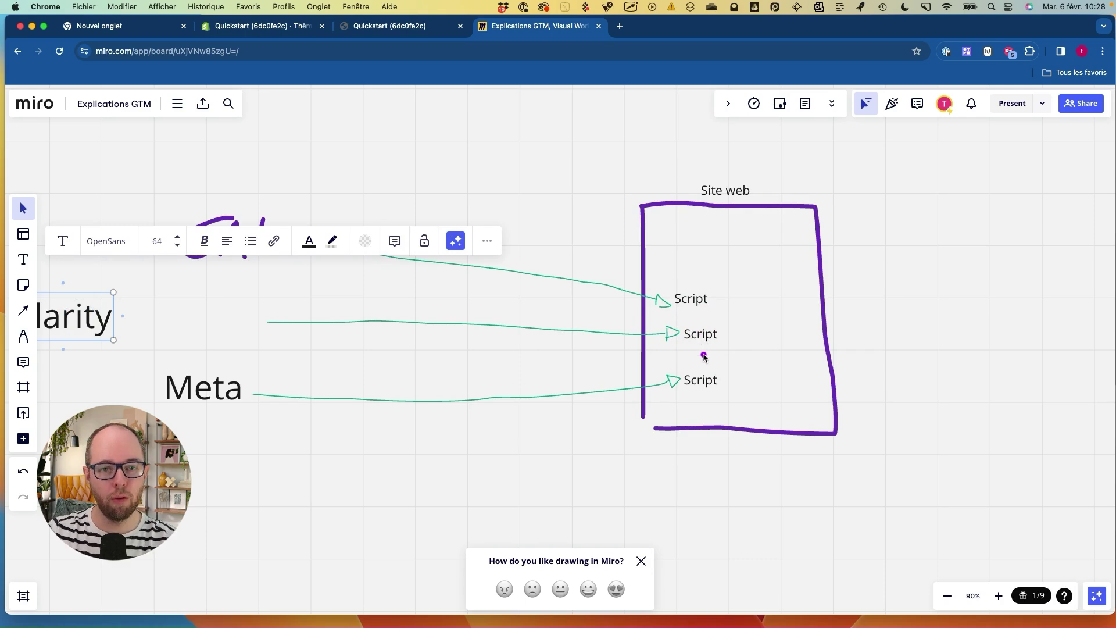
pyautogui.moveTo(680, 347); pyautogui.dragTo(750, 347)
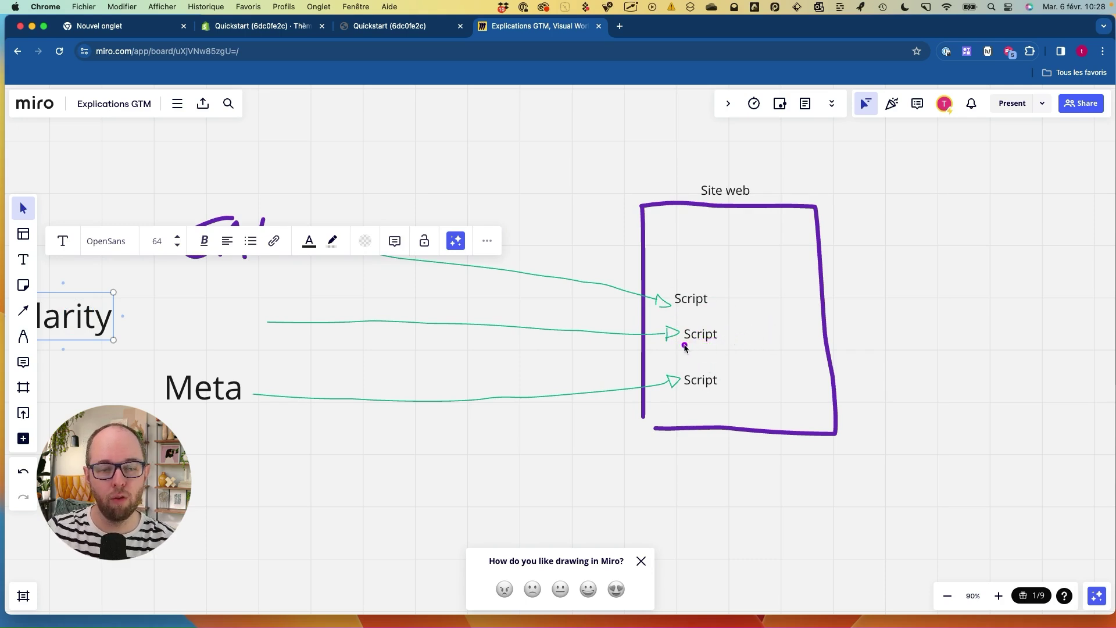
pyautogui.moveTo(720, 321)
pyautogui.mouseDown()
pyautogui.moveTo(665, 346)
pyautogui.moveTo(700, 340)
pyautogui.mouseUp()
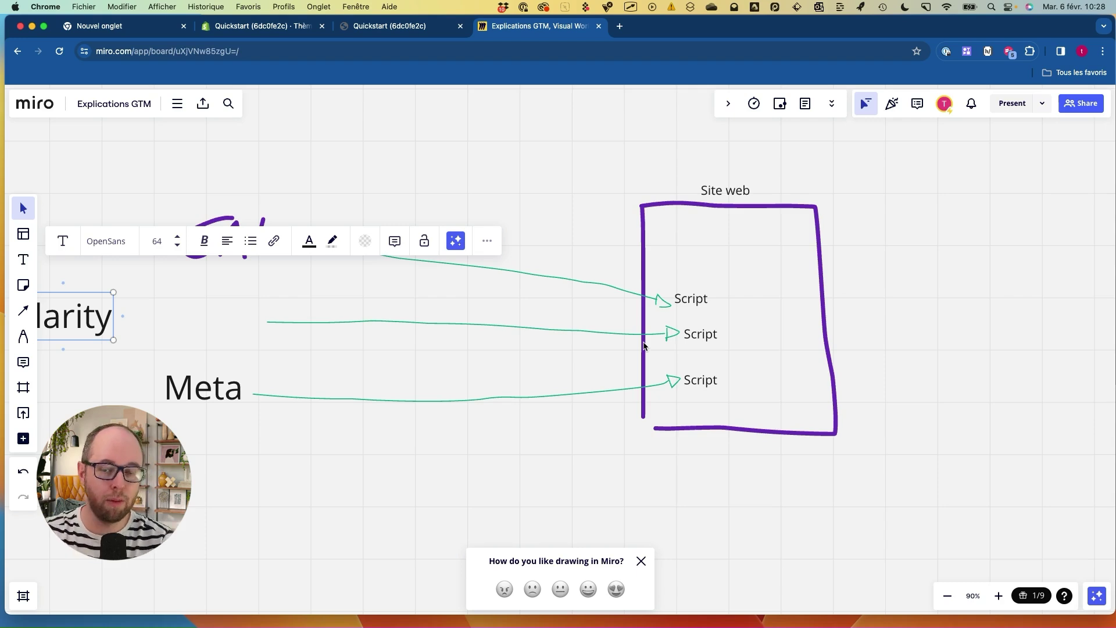
pyautogui.moveTo(694, 329); pyautogui.dragTo(674, 334)
pyautogui.moveTo(68, 335); pyautogui.dragTo(203, 334)
# - Erase the three green arrow lines that link GA4, Clarity and Meta to the Site web box
pyautogui.click(24, 336)
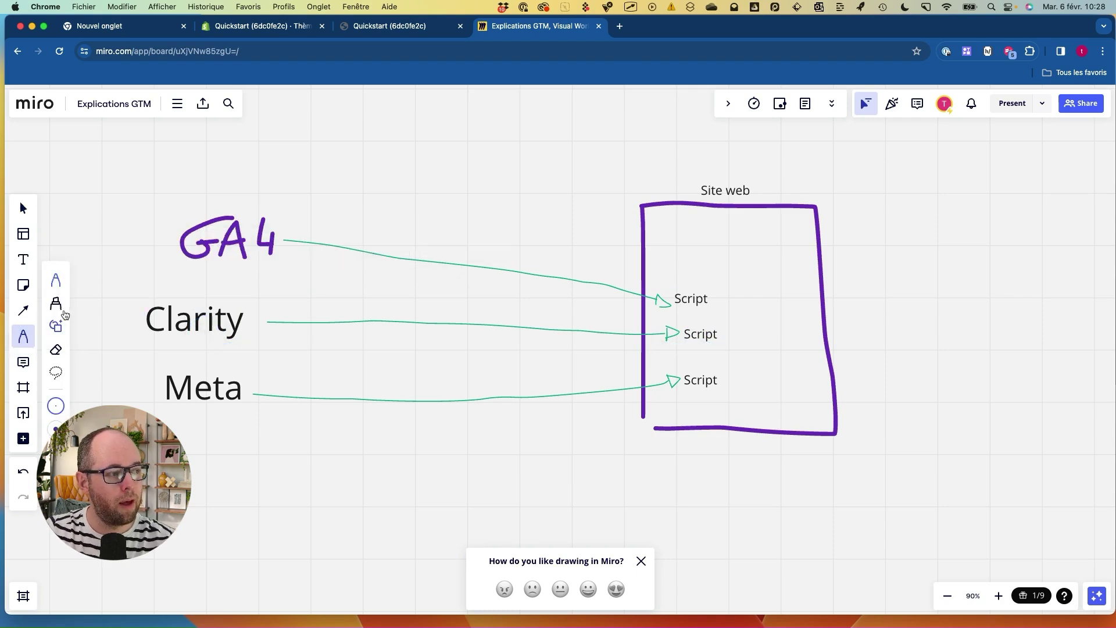
pyautogui.click(55, 349)
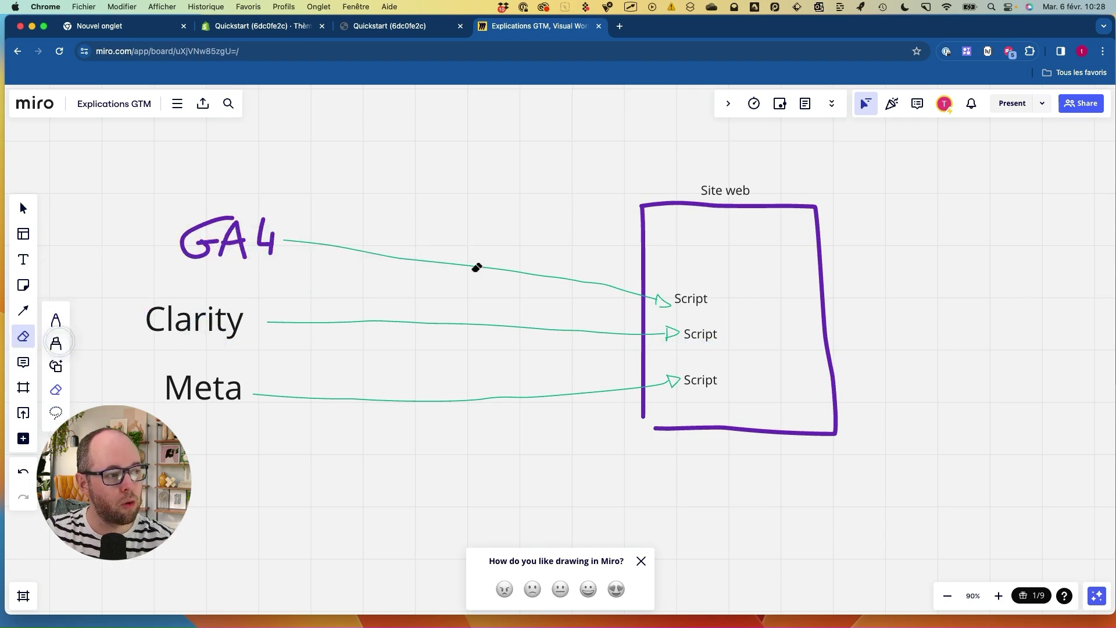
pyautogui.moveTo(498, 263); pyautogui.dragTo(437, 449)
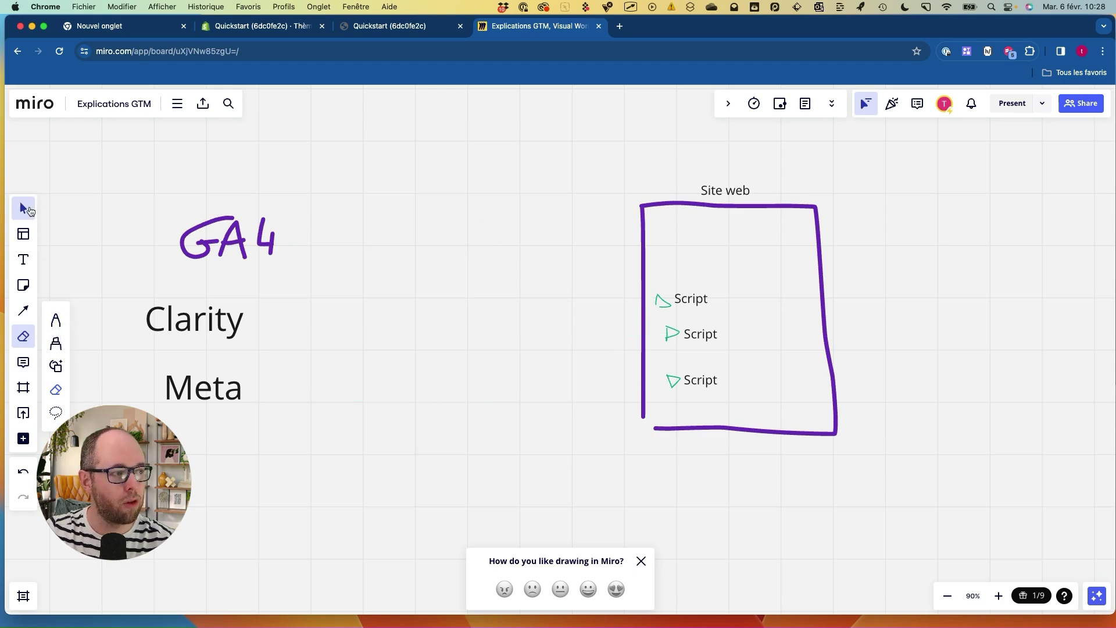
# - Draw a thick crimson pen box in the empty space between the tool names and the Site web box
pyautogui.click(52, 323)
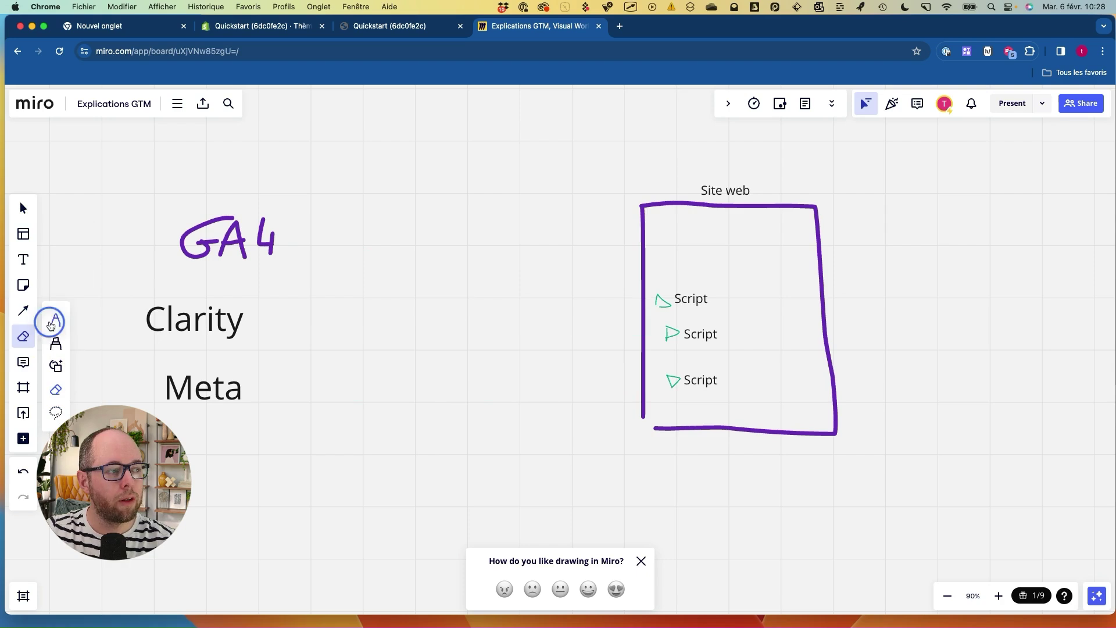
pyautogui.click(36, 341)
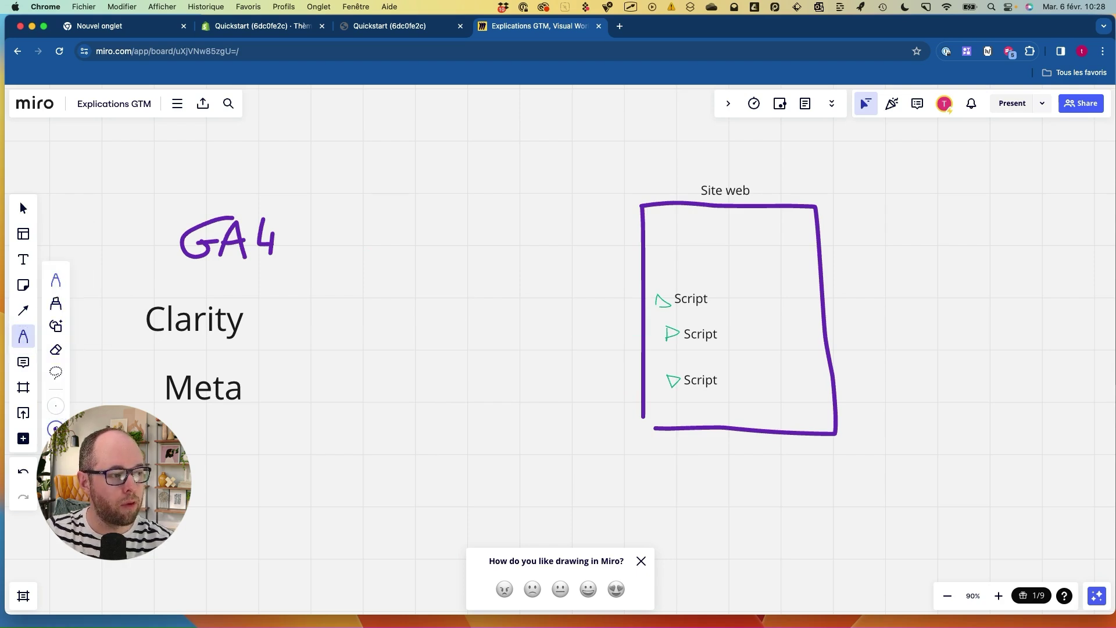
pyautogui.click(55, 429)
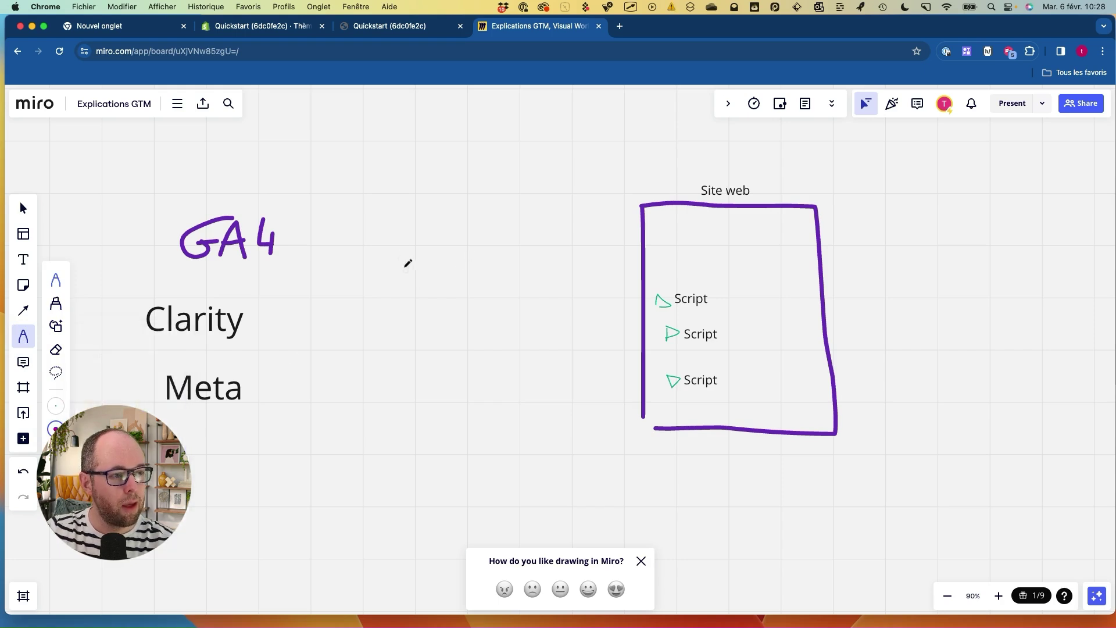
pyautogui.moveTo(418, 249)
pyautogui.mouseDown()
pyautogui.moveTo(413, 384)
pyautogui.moveTo(526, 239)
pyautogui.moveTo(540, 406)
pyautogui.moveTo(378, 377)
pyautogui.mouseUp()
pyautogui.moveTo(283, 183)
pyautogui.mouseDown()
pyautogui.moveTo(289, 352)
pyautogui.moveTo(212, 166)
pyautogui.mouseUp()
pyautogui.moveTo(753, 192); pyautogui.dragTo(792, 212)
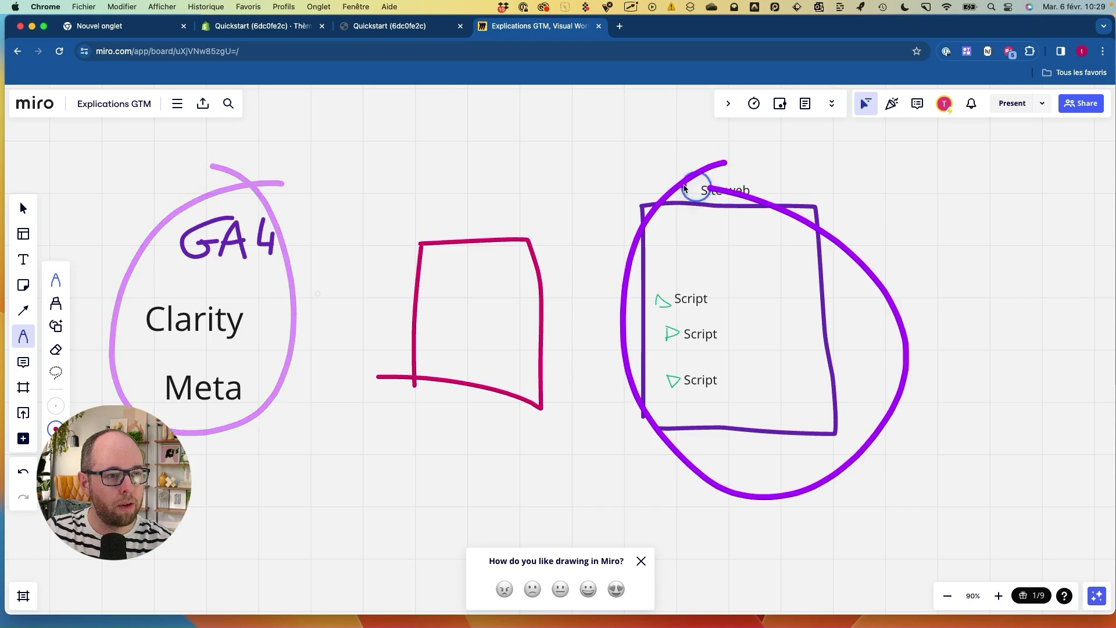
pyautogui.moveTo(447, 217)
pyautogui.mouseDown()
pyautogui.moveTo(381, 252)
pyautogui.moveTo(518, 215)
pyautogui.mouseUp()
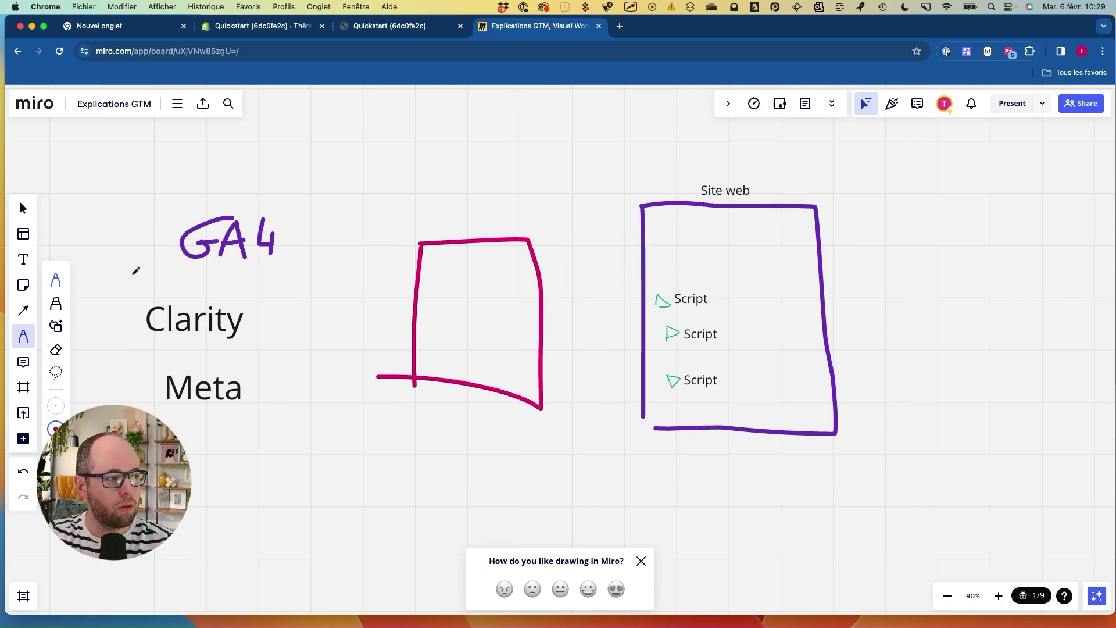
# - Move the three Script labels from the Site web box into the crimson box and draw green lines linking GA4, Clarity and Meta to them
pyautogui.click(23, 208)
pyautogui.moveTo(733, 285); pyautogui.dragTo(439, 361)
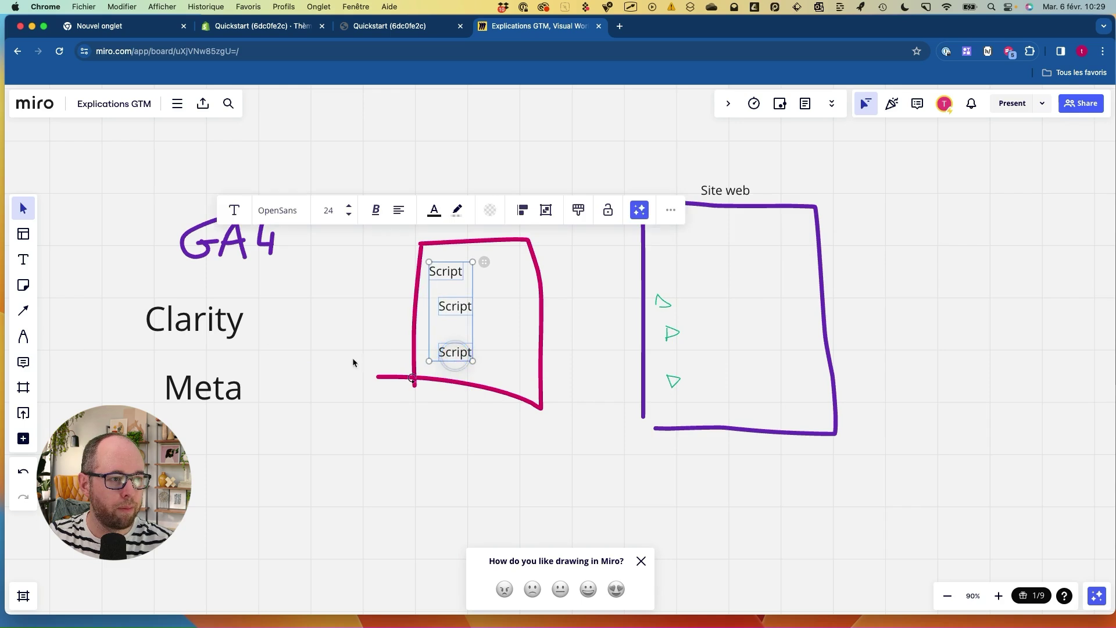
pyautogui.click(23, 336)
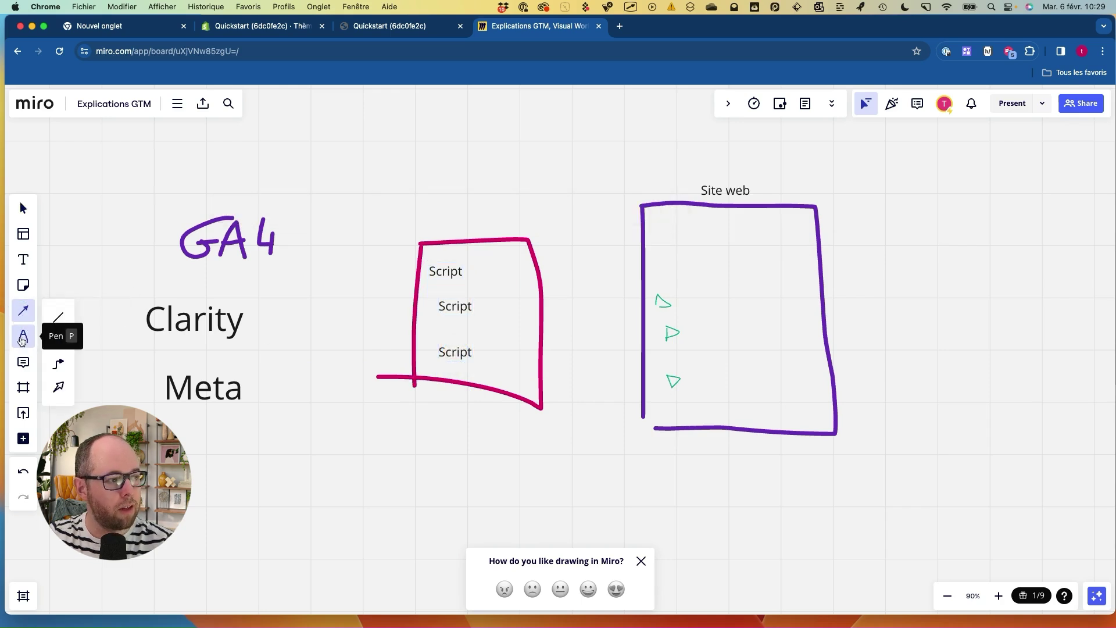
pyautogui.moveTo(289, 246); pyautogui.dragTo(423, 267)
pyautogui.moveTo(249, 316); pyautogui.dragTo(424, 298)
pyautogui.moveTo(246, 385); pyautogui.dragTo(428, 353)
pyautogui.moveTo(143, 344); pyautogui.dragTo(219, 337)
pyautogui.moveTo(184, 406); pyautogui.dragTo(262, 400)
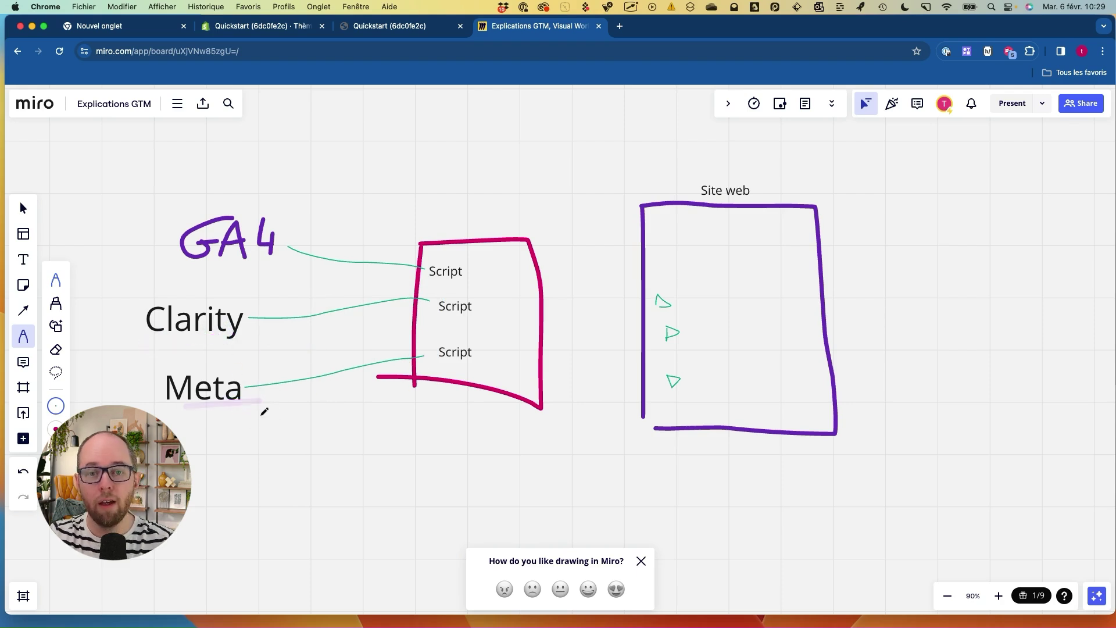
pyautogui.moveTo(216, 432); pyautogui.dragTo(266, 439)
pyautogui.moveTo(178, 192); pyautogui.dragTo(247, 178)
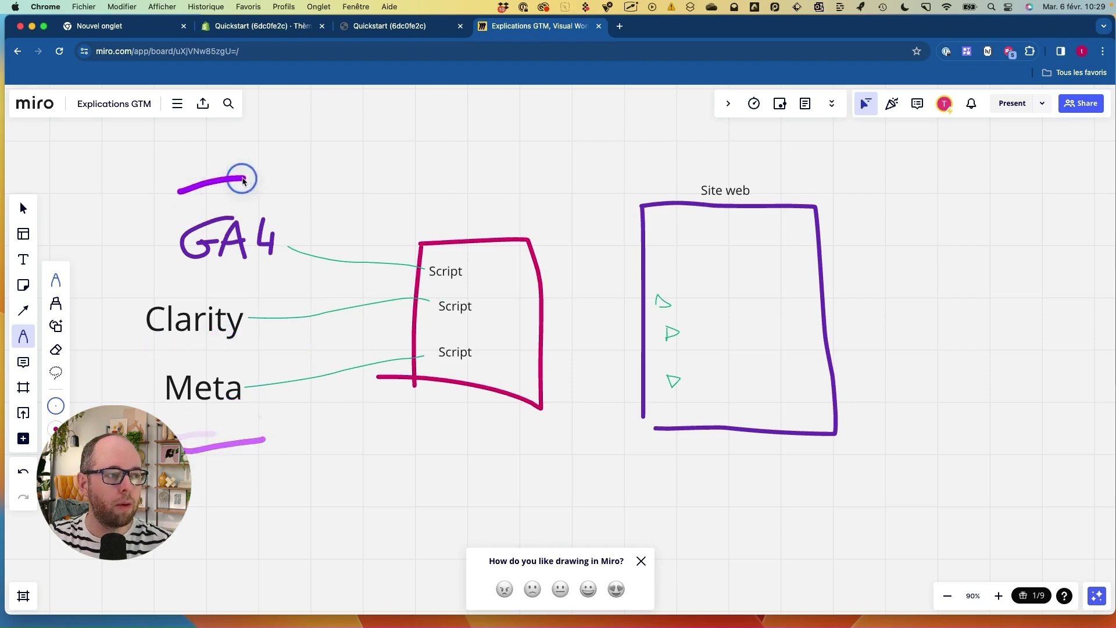
pyautogui.moveTo(748, 169); pyautogui.dragTo(671, 232)
pyautogui.moveTo(468, 229)
pyautogui.mouseDown()
pyautogui.moveTo(386, 366)
pyautogui.moveTo(430, 226)
pyautogui.mouseUp()
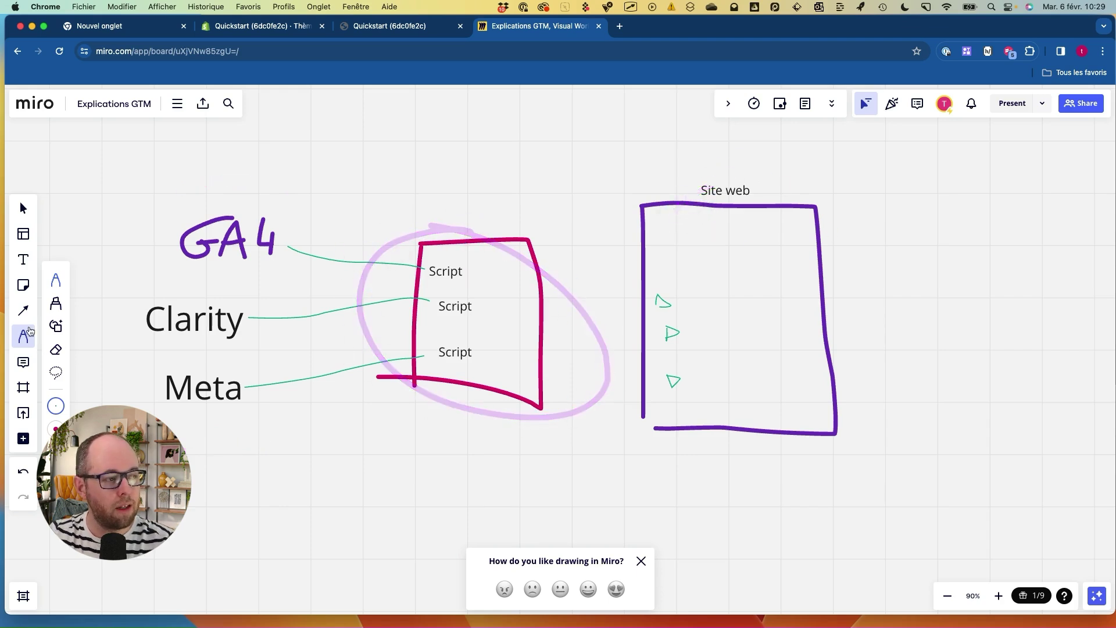
# - Add the title "Google tag manager" above the crimson box, reducing its font size to match the Site web label
pyautogui.click(23, 259)
pyautogui.click(445, 223)
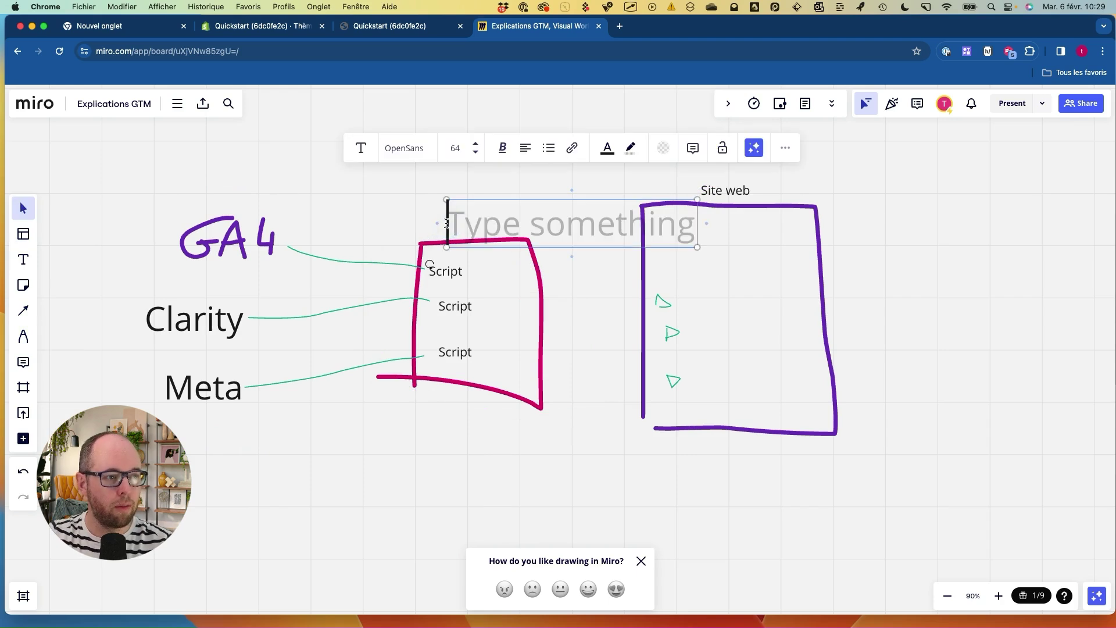
pyautogui.write('Google ta')
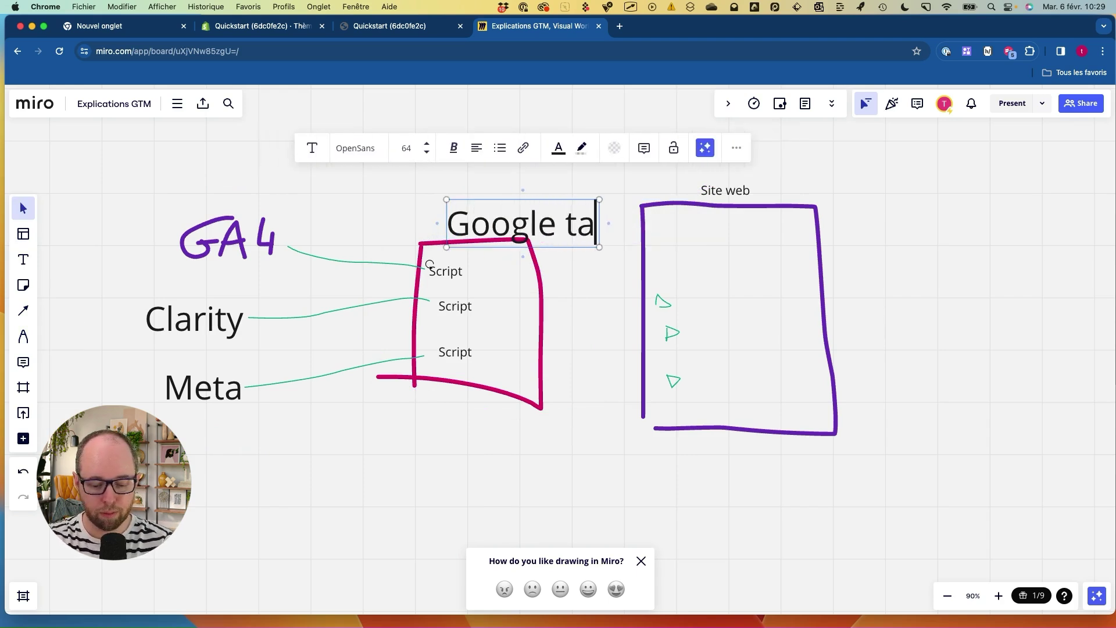
pyautogui.write('g manager')
pyautogui.click(509, 153)
pyautogui.click(508, 153)
pyautogui.click(508, 153)
pyautogui.click(581, 232)
pyautogui.moveTo(548, 215)
pyautogui.mouseDown()
pyautogui.moveTo(516, 221)
pyautogui.moveTo(525, 373)
pyautogui.moveTo(436, 203)
pyautogui.mouseUp()
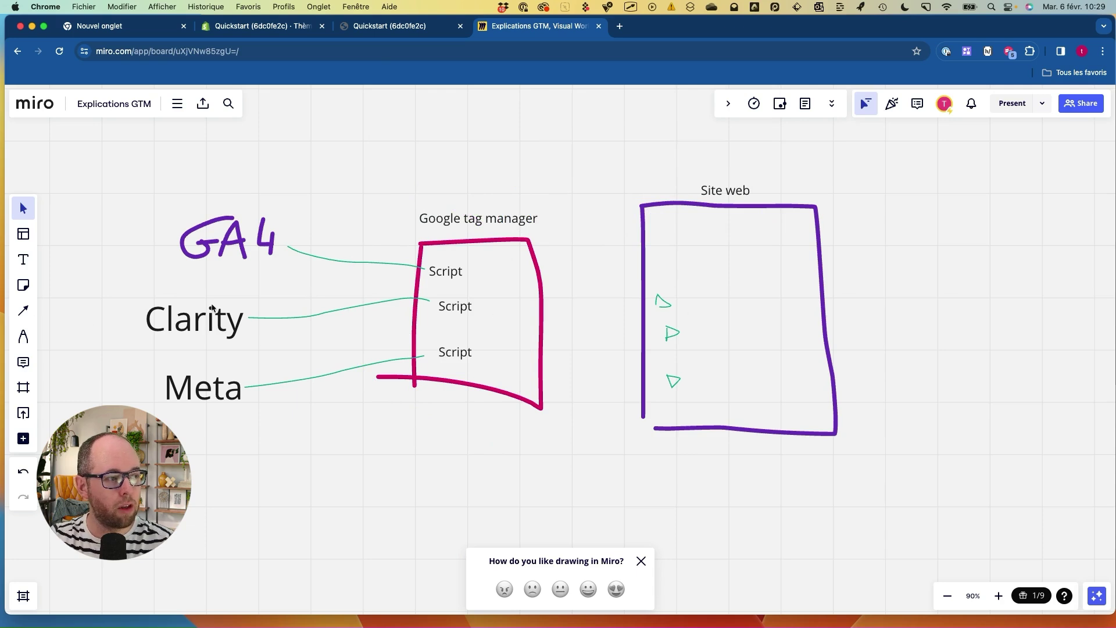
# - Draw a green line from the Google tag manager box to the middle arrowhead inside Site web and erase the other two arrowheads
pyautogui.click(23, 336)
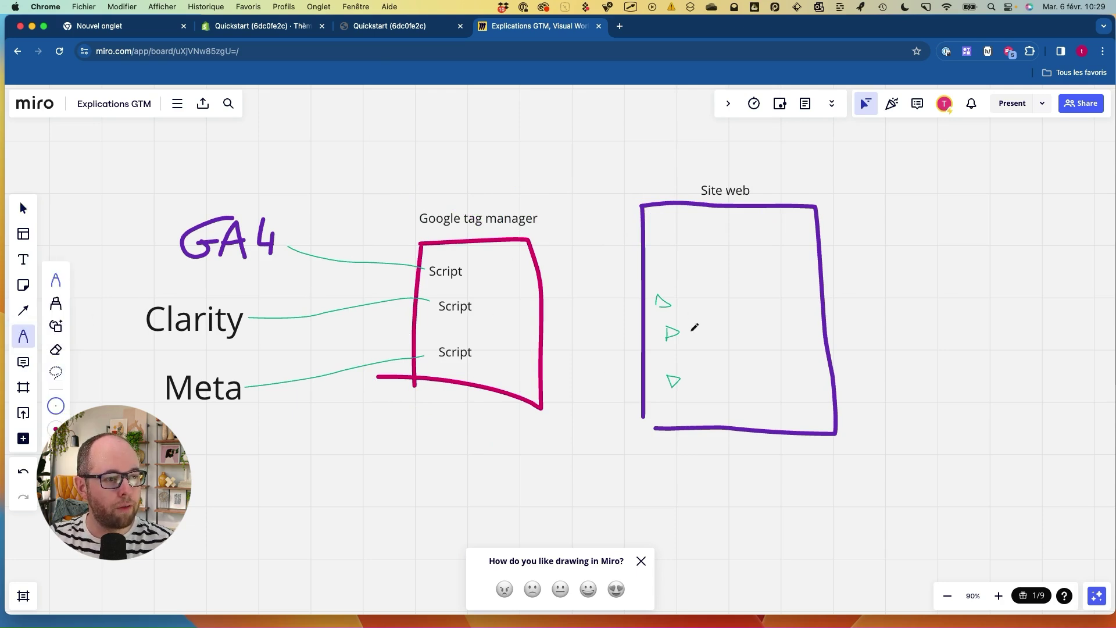
pyautogui.moveTo(542, 322); pyautogui.dragTo(666, 334)
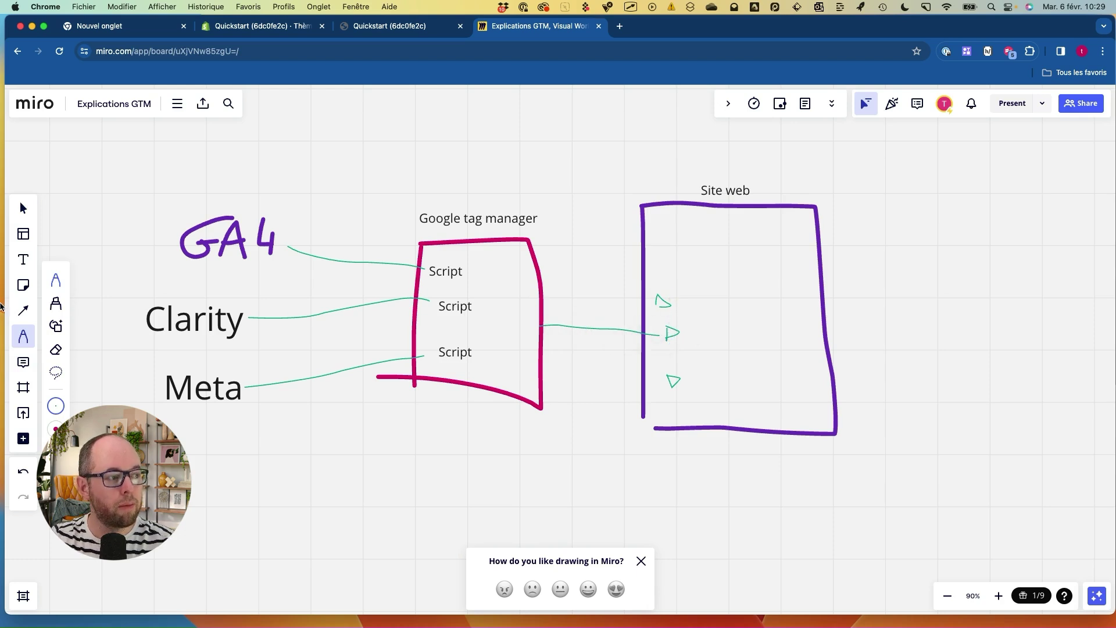
pyautogui.click(56, 349)
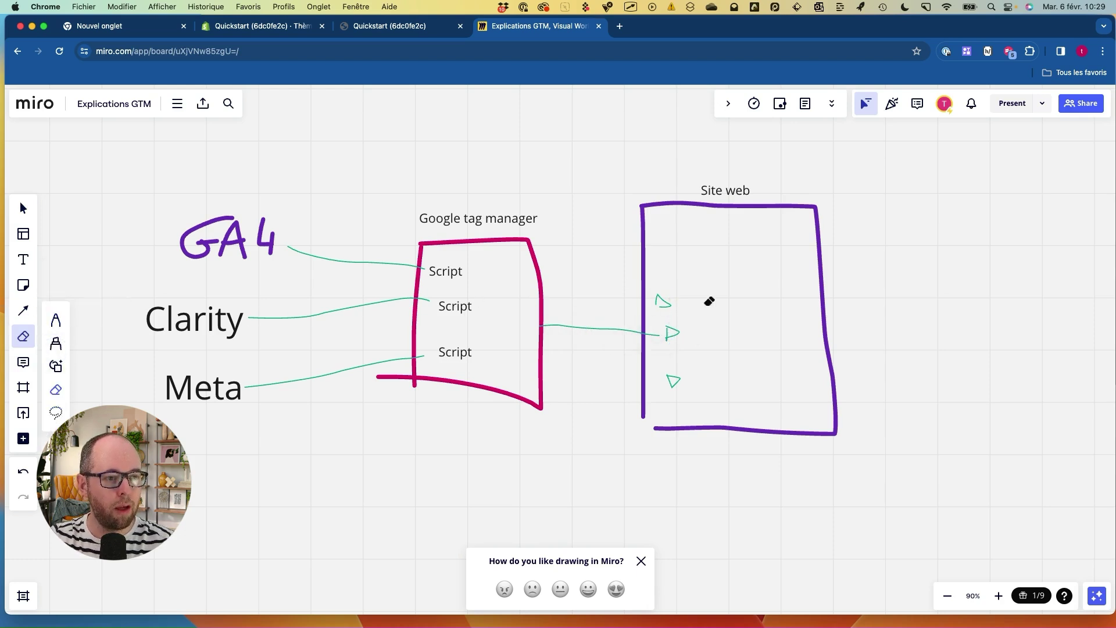
pyautogui.moveTo(696, 382); pyautogui.dragTo(683, 381)
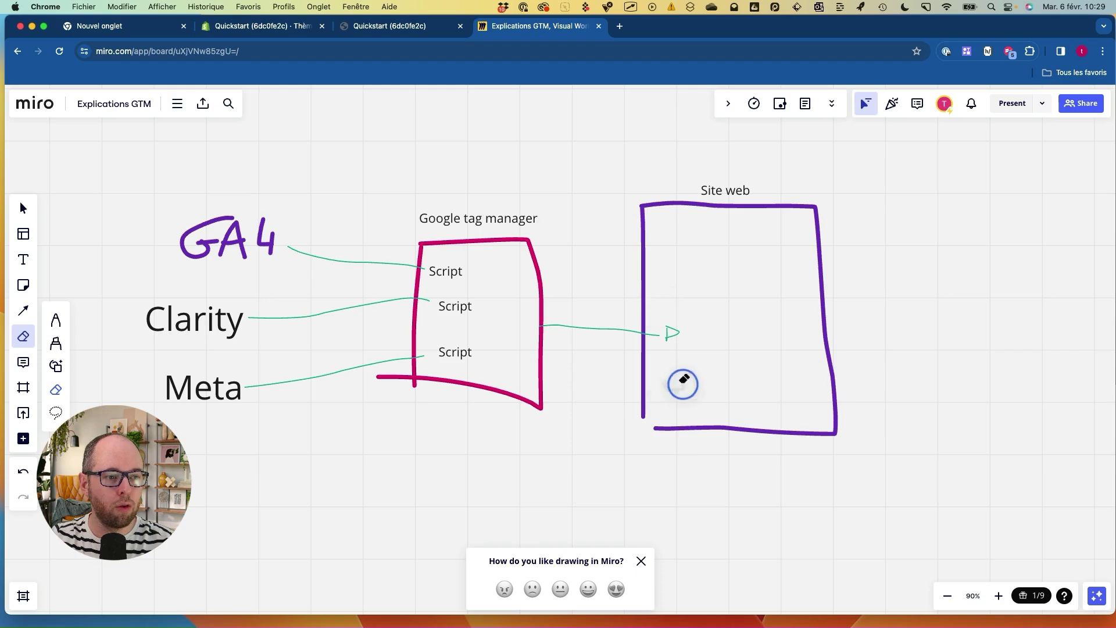
pyautogui.moveTo(432, 284); pyautogui.dragTo(461, 280)
pyautogui.moveTo(444, 318); pyautogui.dragTo(471, 319)
pyautogui.moveTo(444, 362); pyautogui.dragTo(491, 362)
pyautogui.moveTo(758, 175); pyautogui.dragTo(755, 192)
pyautogui.moveTo(706, 231)
pyautogui.mouseDown()
pyautogui.moveTo(742, 274)
pyautogui.moveTo(728, 325)
pyautogui.moveTo(741, 387)
pyautogui.mouseUp()
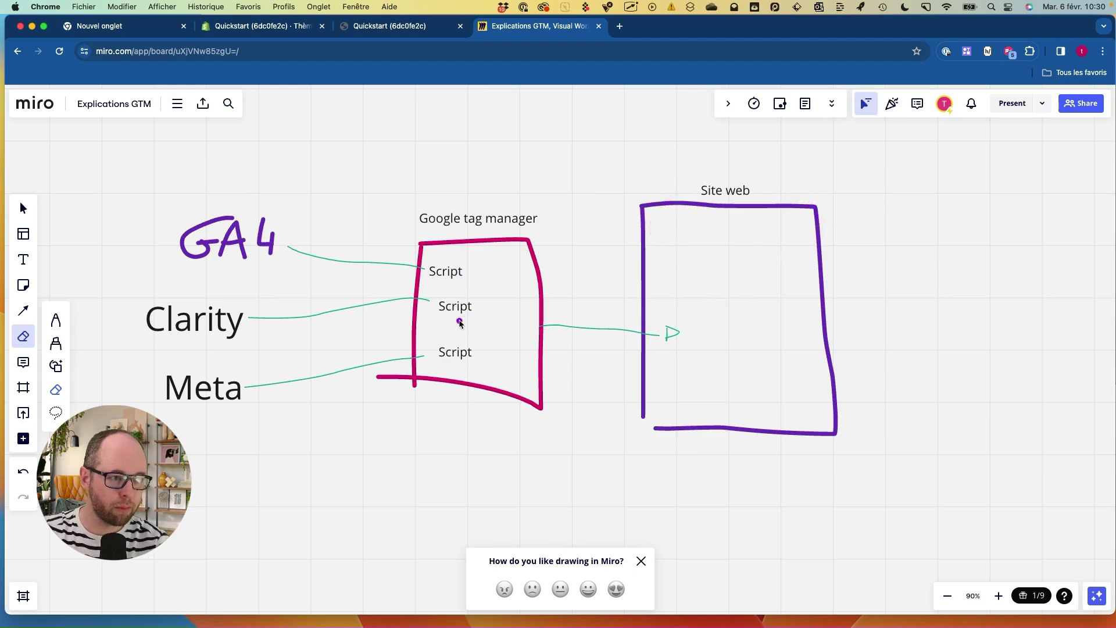
pyautogui.moveTo(461, 190)
pyautogui.mouseDown()
pyautogui.moveTo(393, 212)
pyautogui.moveTo(412, 187)
pyautogui.mouseUp()
pyautogui.moveTo(410, 193); pyautogui.dragTo(535, 235)
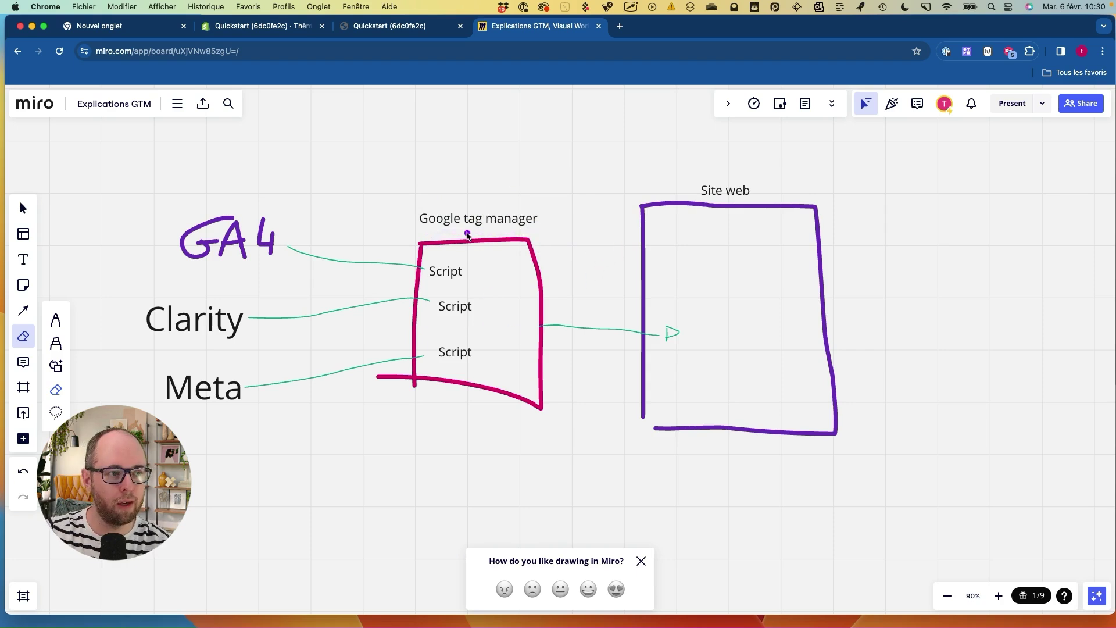
pyautogui.moveTo(268, 200)
pyautogui.mouseDown()
pyautogui.moveTo(298, 232)
pyautogui.moveTo(152, 228)
pyautogui.mouseUp()
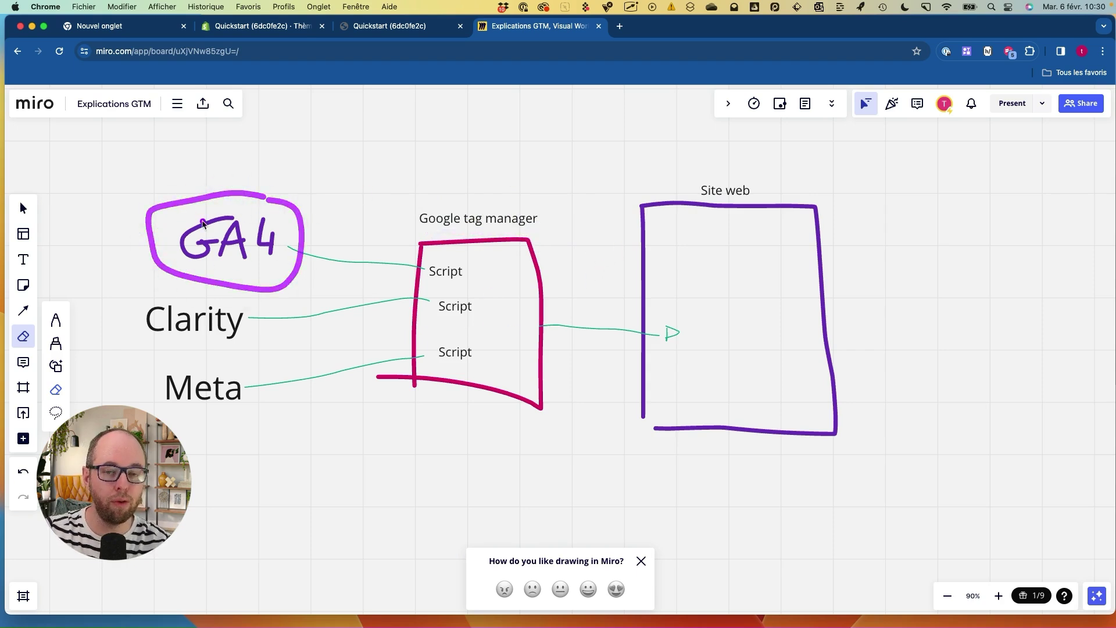
pyautogui.moveTo(190, 278); pyautogui.dragTo(267, 282)
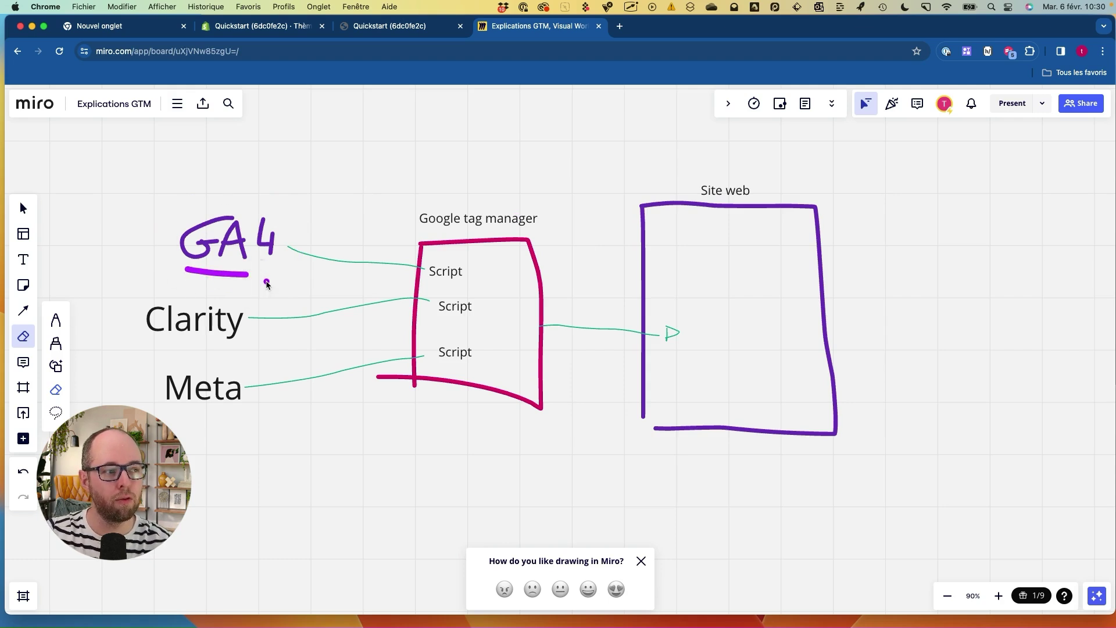
pyautogui.moveTo(197, 289); pyautogui.dragTo(308, 292)
pyautogui.moveTo(493, 198)
pyautogui.mouseDown()
pyautogui.moveTo(413, 204)
pyautogui.moveTo(550, 211)
pyautogui.moveTo(433, 237)
pyautogui.moveTo(520, 228)
pyautogui.mouseUp()
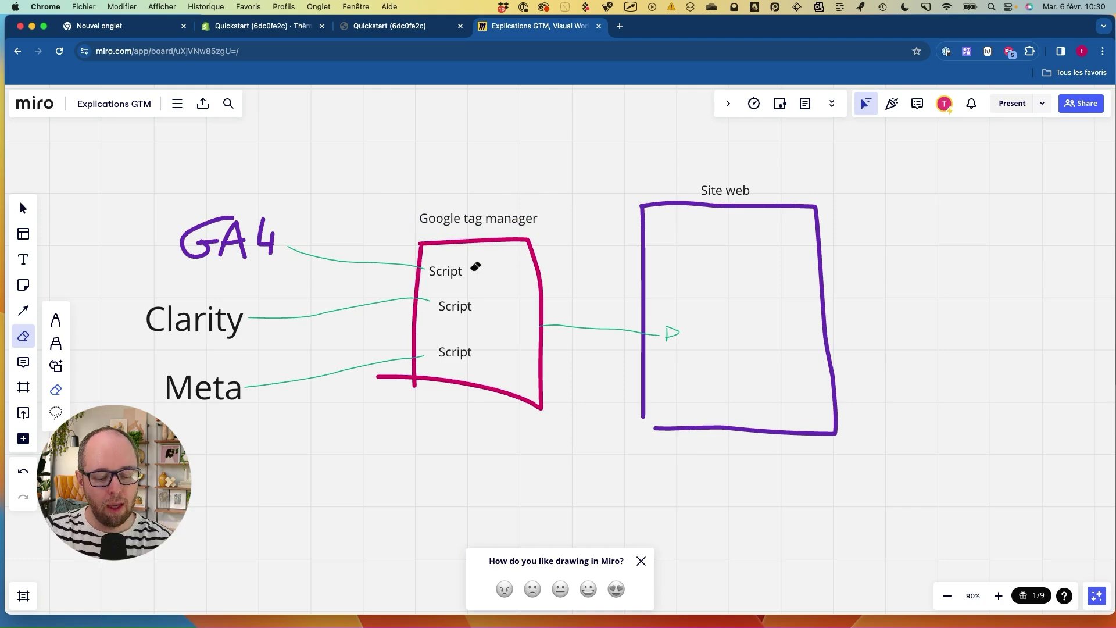
pyautogui.moveTo(461, 269)
pyautogui.mouseDown()
pyautogui.moveTo(448, 269)
pyautogui.moveTo(459, 279)
pyautogui.mouseUp()
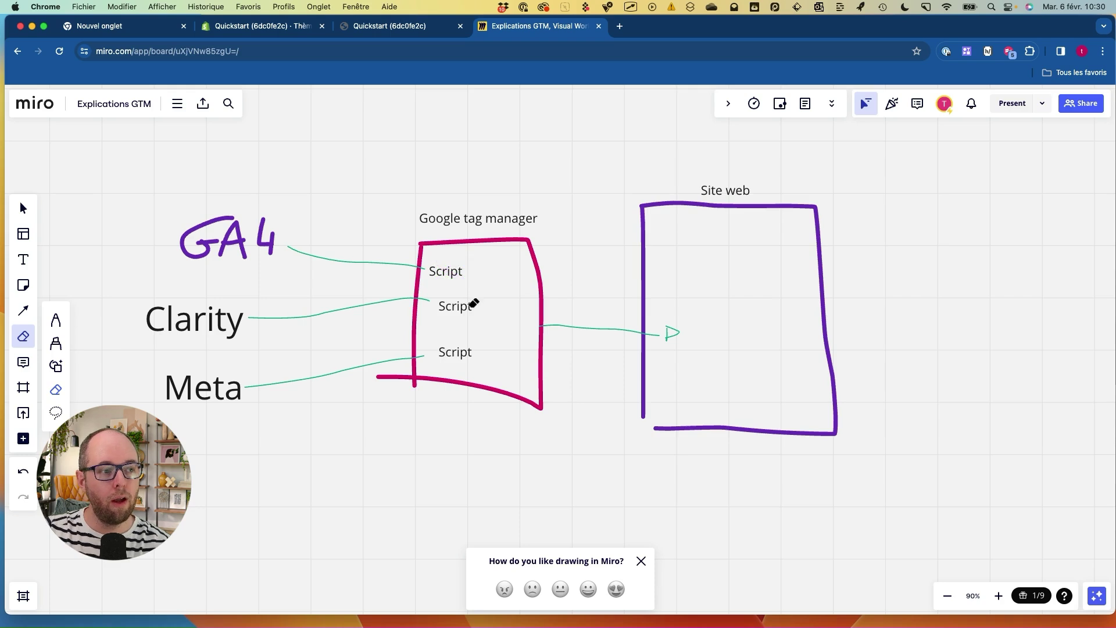
pyautogui.press('ctrl+super+space')
pyautogui.moveTo(481, 292)
pyautogui.mouseDown()
pyautogui.moveTo(456, 319)
pyautogui.moveTo(486, 316)
pyautogui.moveTo(443, 316)
pyautogui.mouseUp()
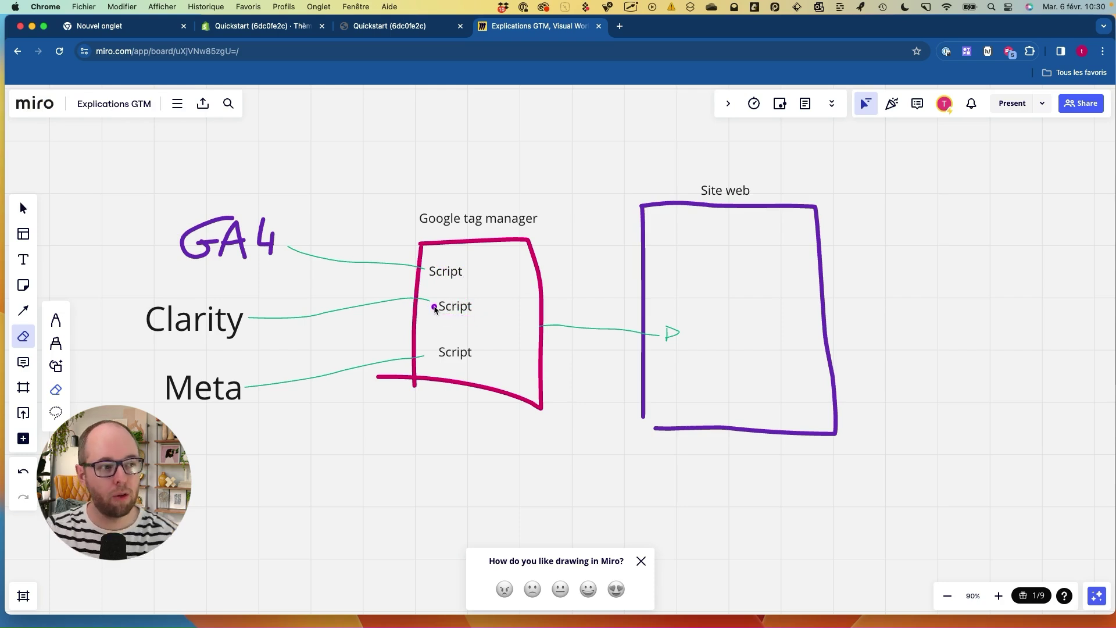
pyautogui.moveTo(489, 199); pyautogui.dragTo(498, 187)
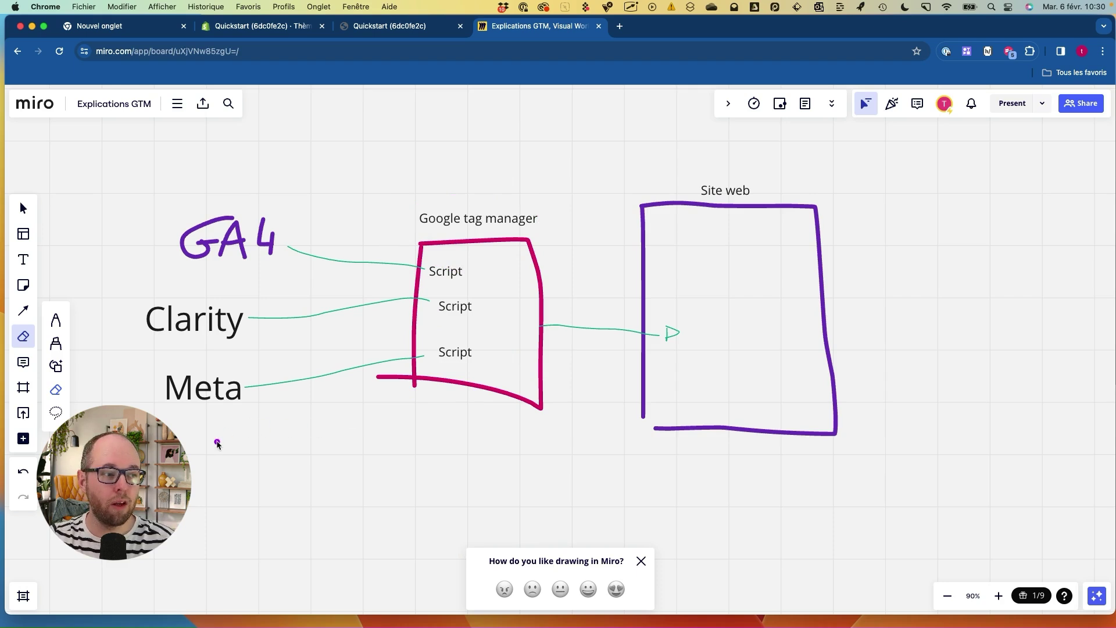
pyautogui.moveTo(217, 445); pyautogui.dragTo(523, 369)
pyautogui.moveTo(212, 459); pyautogui.dragTo(486, 379)
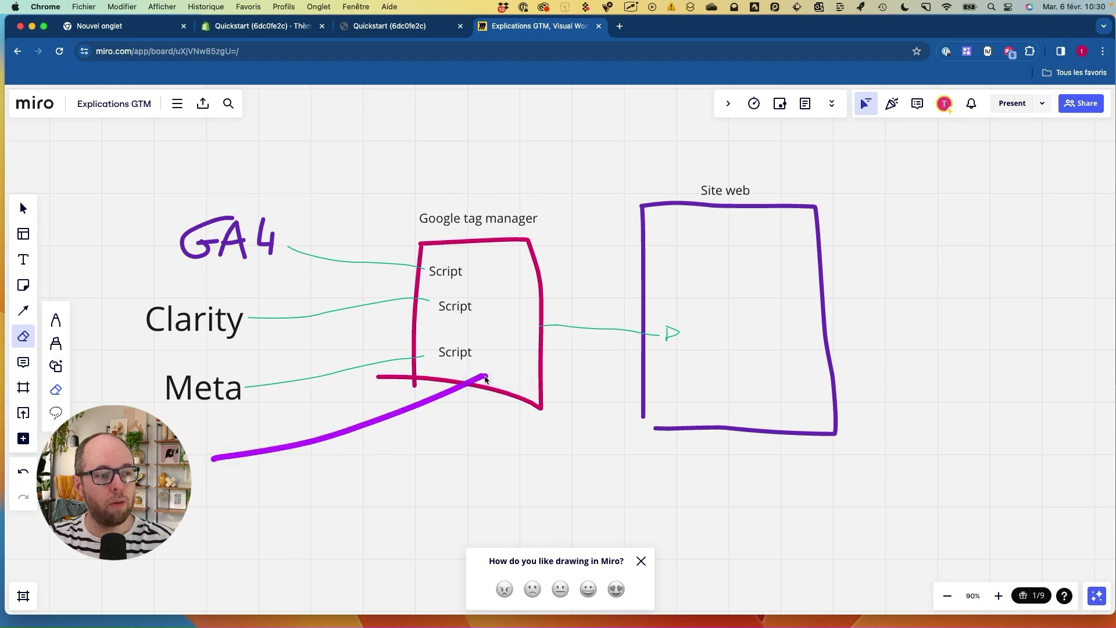
pyautogui.moveTo(455, 335); pyautogui.dragTo(499, 333)
pyautogui.moveTo(757, 332)
pyautogui.mouseDown()
pyautogui.moveTo(785, 379)
pyautogui.moveTo(757, 348)
pyautogui.moveTo(689, 383)
pyautogui.moveTo(647, 330)
pyautogui.mouseUp()
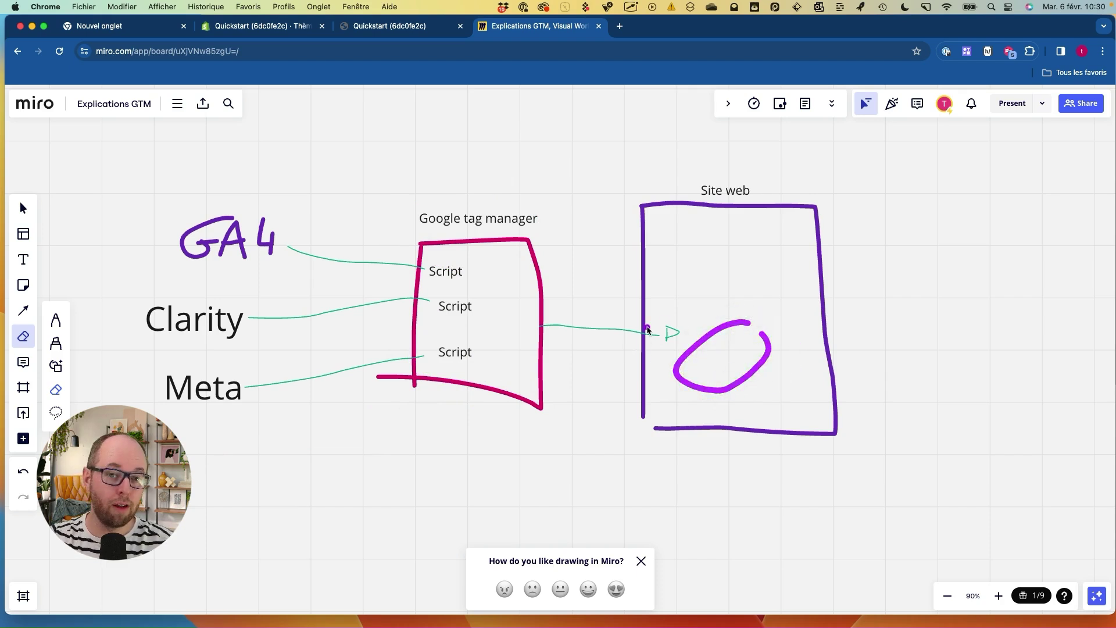
pyautogui.moveTo(461, 361); pyautogui.dragTo(408, 378)
pyautogui.moveTo(263, 419)
pyautogui.mouseDown()
pyautogui.moveTo(346, 389)
pyautogui.moveTo(772, 361)
pyautogui.mouseUp()
pyautogui.moveTo(750, 149)
pyautogui.mouseDown()
pyautogui.moveTo(739, 248)
pyautogui.moveTo(750, 153)
pyautogui.mouseUp()
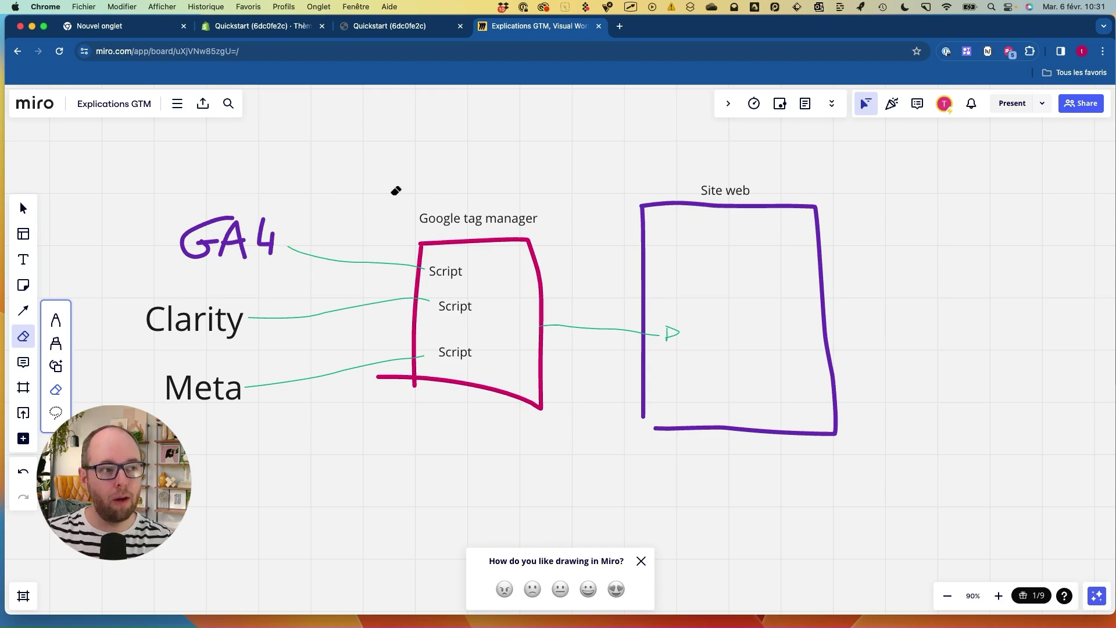
pyautogui.moveTo(353, 181); pyautogui.dragTo(453, 186)
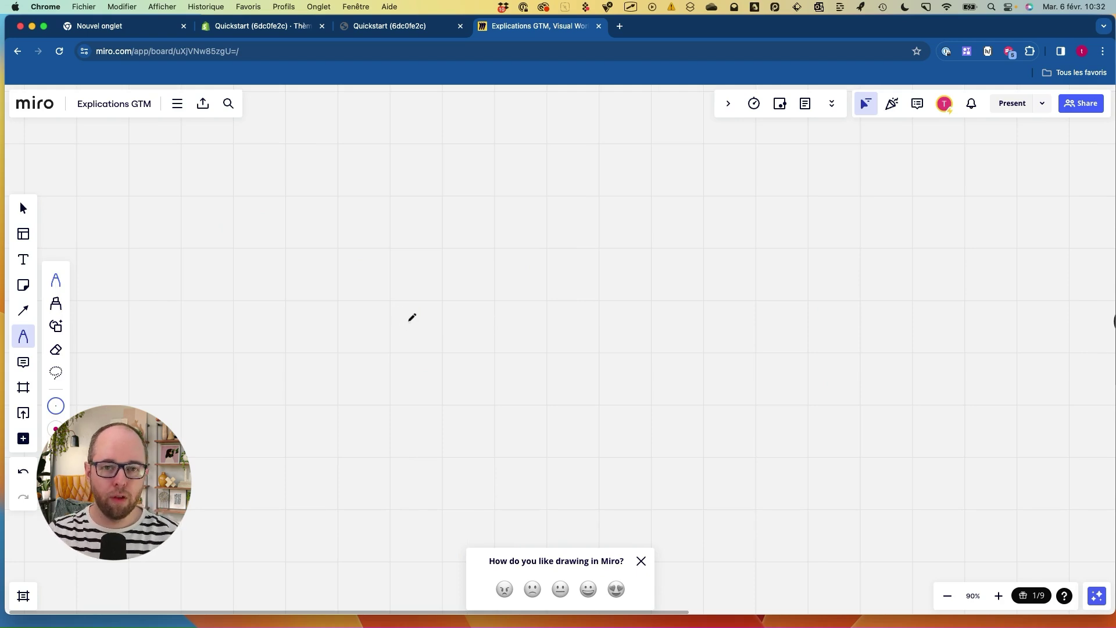
# - Draw a large green rectangle in an empty area of the board and title it "Compte Google" above its upper edge
pyautogui.moveTo(222, 172); pyautogui.dragTo(254, 401)
pyautogui.moveTo(224, 168)
pyautogui.mouseDown()
pyautogui.moveTo(735, 131)
pyautogui.moveTo(797, 326)
pyautogui.moveTo(521, 431)
pyautogui.moveTo(294, 448)
pyautogui.moveTo(244, 418)
pyautogui.moveTo(244, 406)
pyautogui.mouseUp()
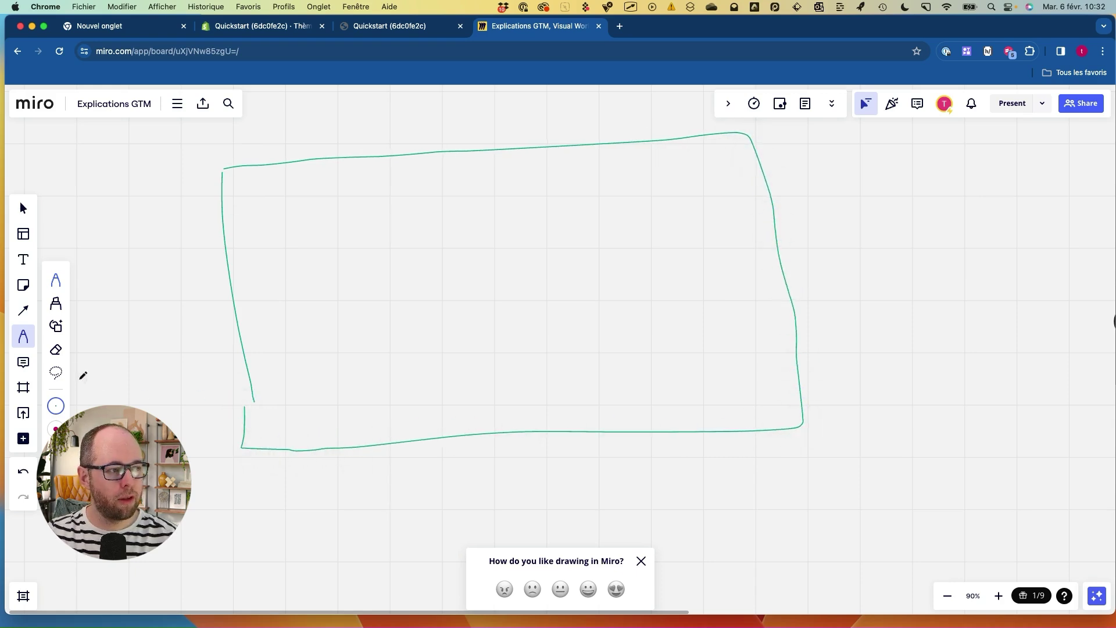
pyautogui.click(28, 262)
pyautogui.click(393, 132)
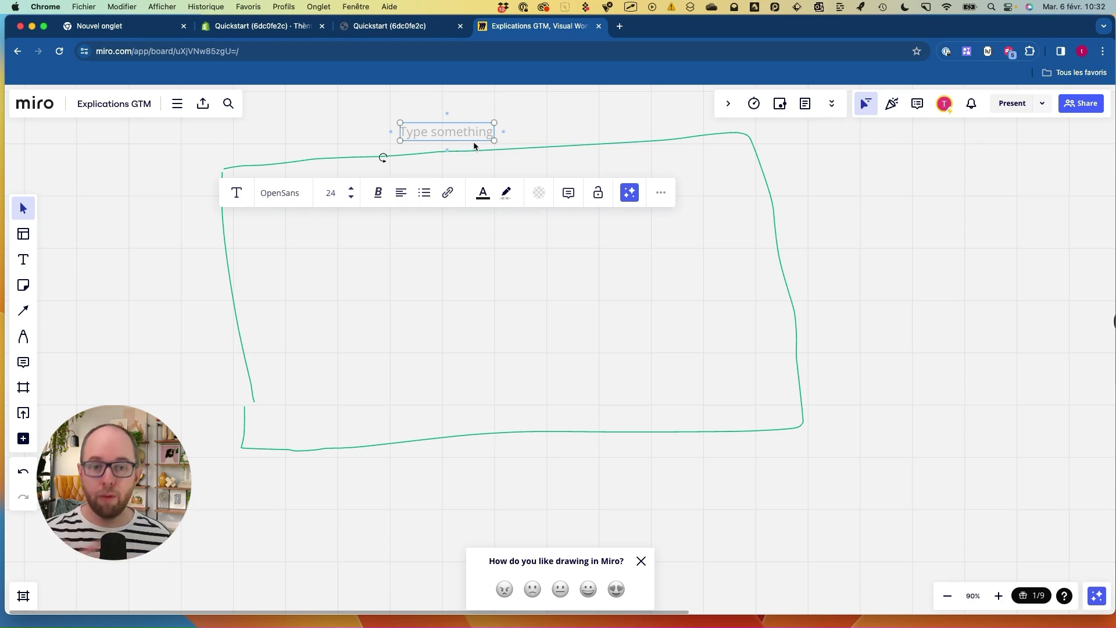
pyautogui.write('COmpt')
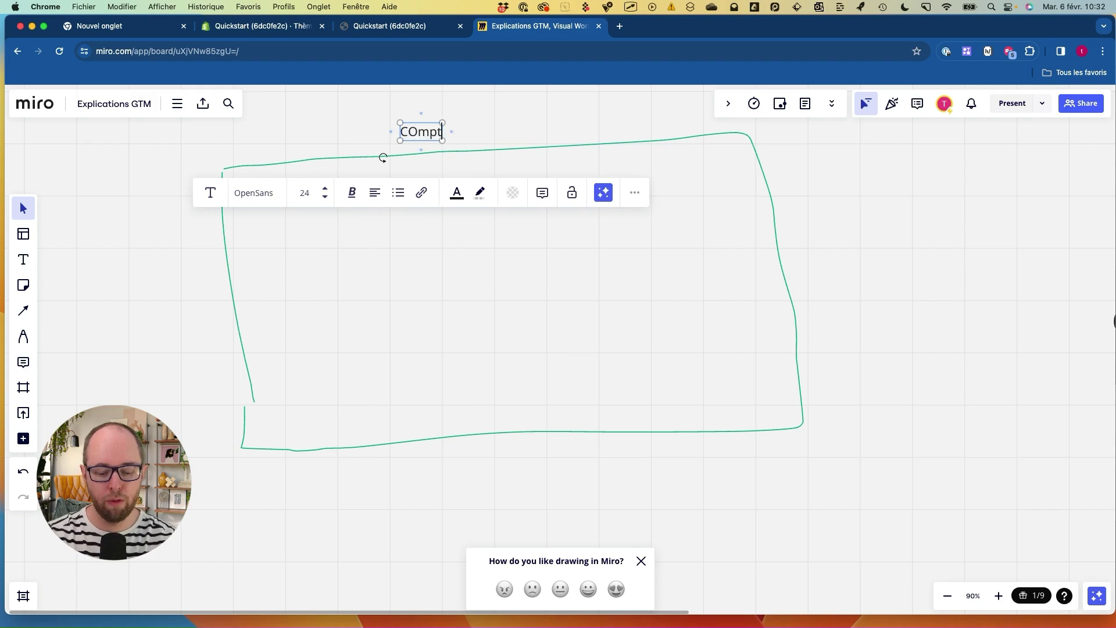
pyautogui.write('e Google')
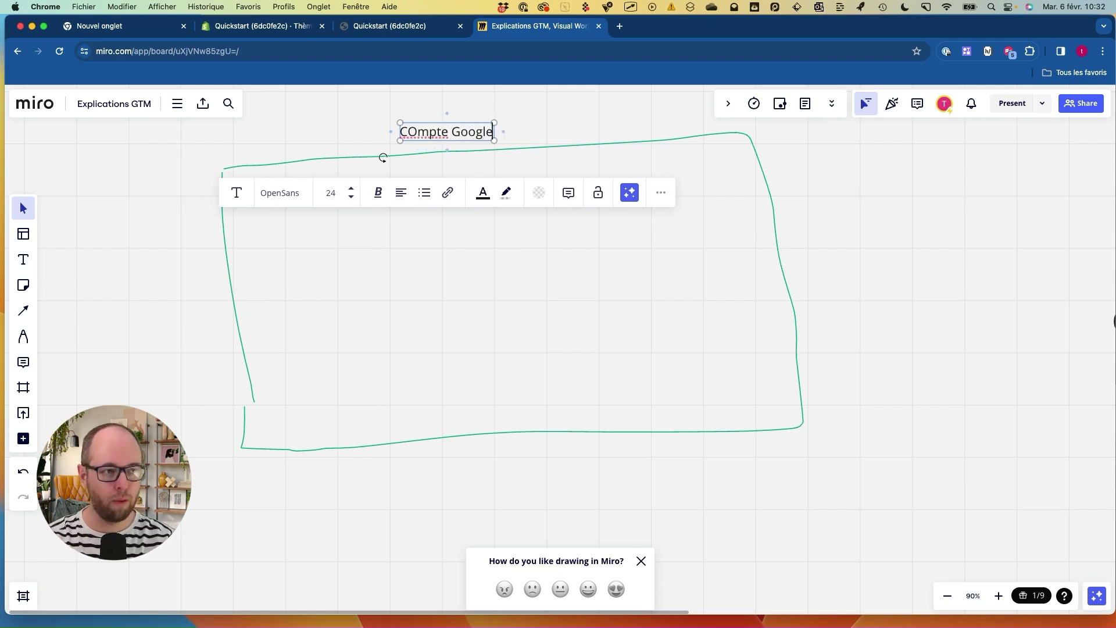
pyautogui.moveTo(416, 132); pyautogui.dragTo(405, 132)
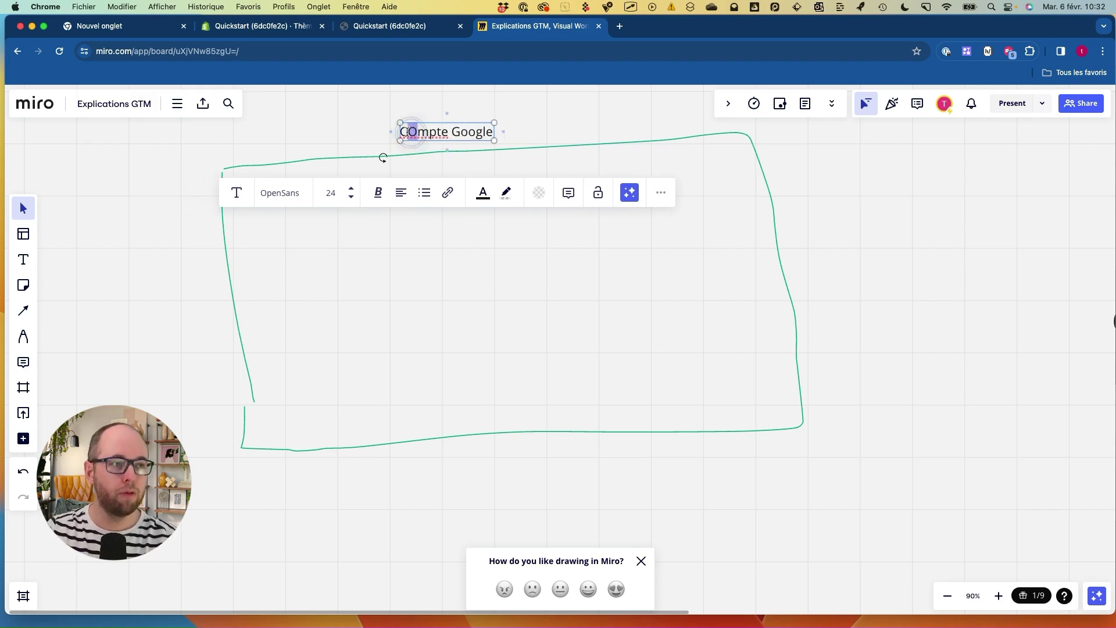
pyautogui.write('o')
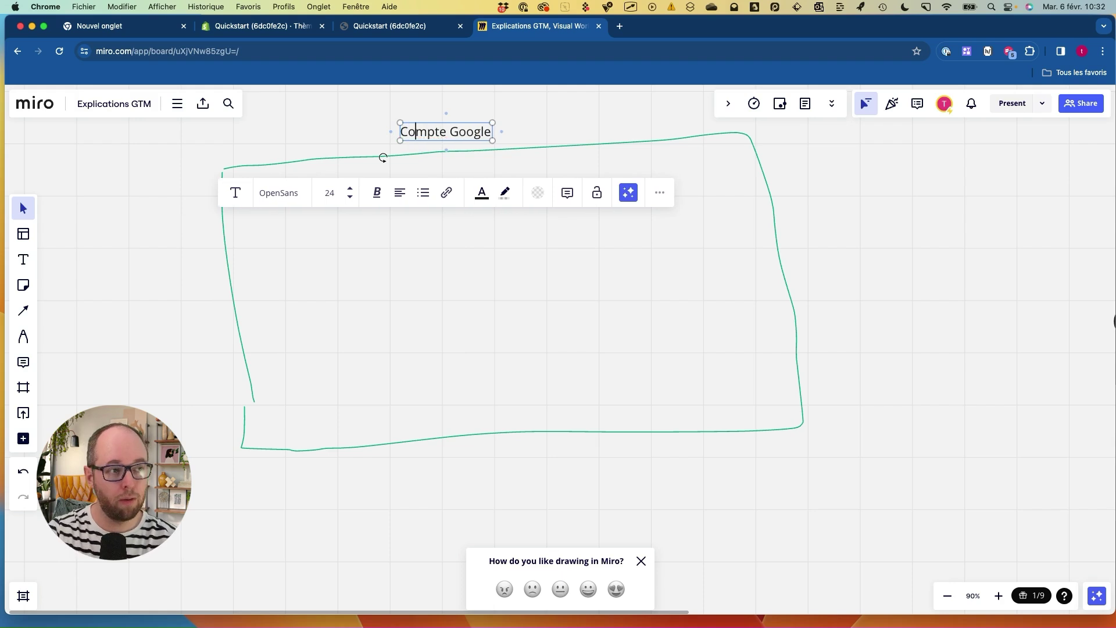
# - Shift the "Compte Google" title slightly so it sits more centrally above the green rectangle
pyautogui.click(524, 144)
pyautogui.moveTo(461, 115)
pyautogui.mouseDown()
pyautogui.moveTo(361, 117)
pyautogui.moveTo(534, 113)
pyautogui.mouseUp()
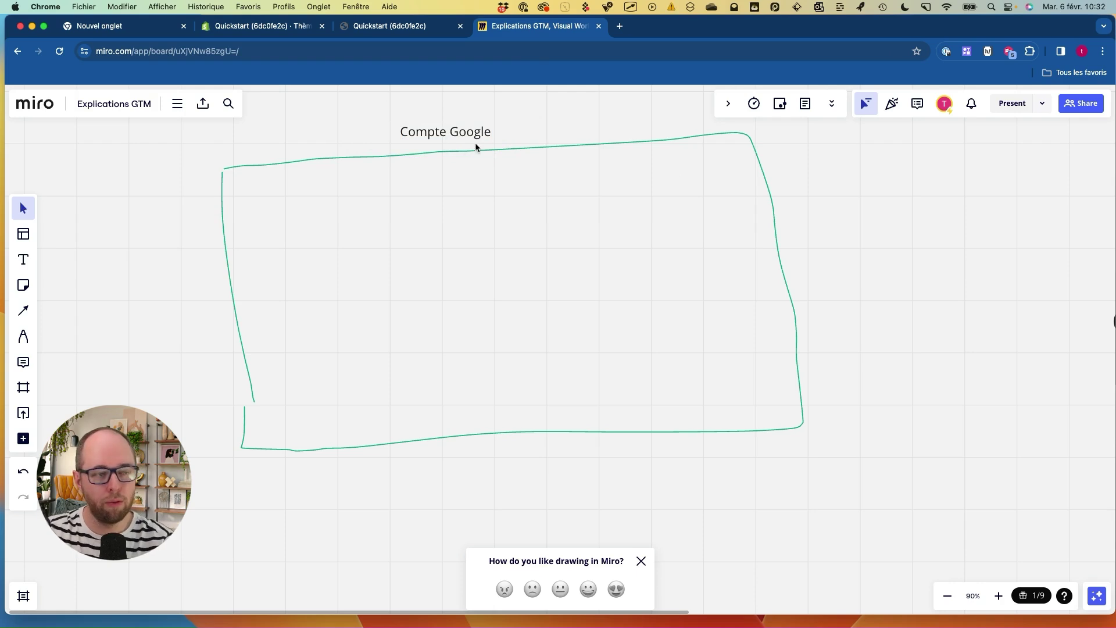
pyautogui.moveTo(409, 136); pyautogui.dragTo(435, 136)
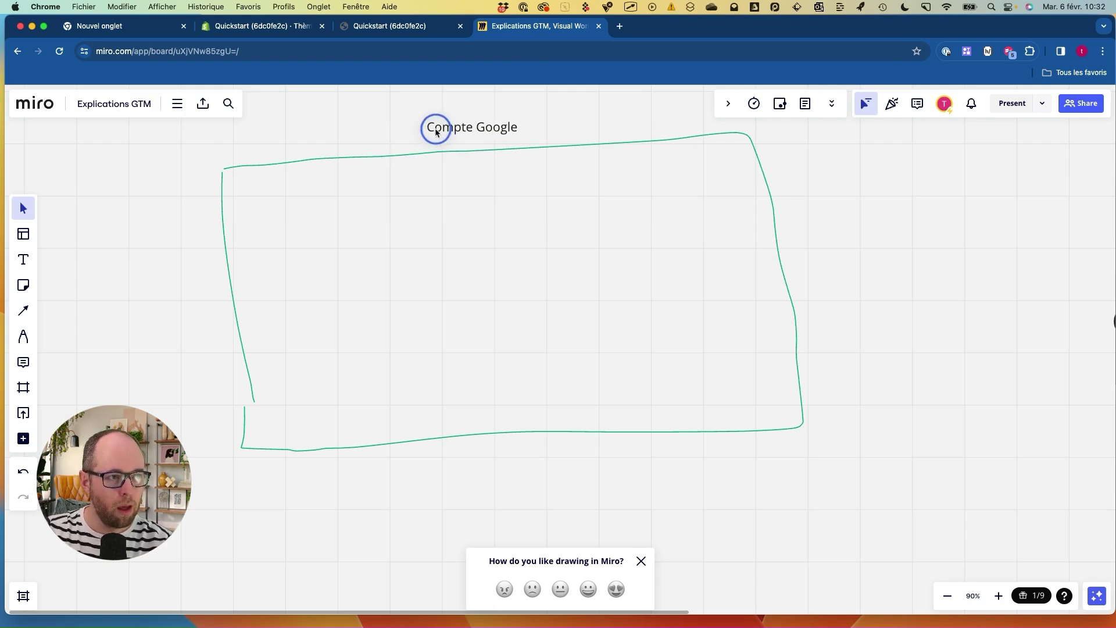
pyautogui.moveTo(510, 108)
pyautogui.mouseDown()
pyautogui.moveTo(530, 104)
pyautogui.moveTo(396, 73)
pyautogui.mouseUp()
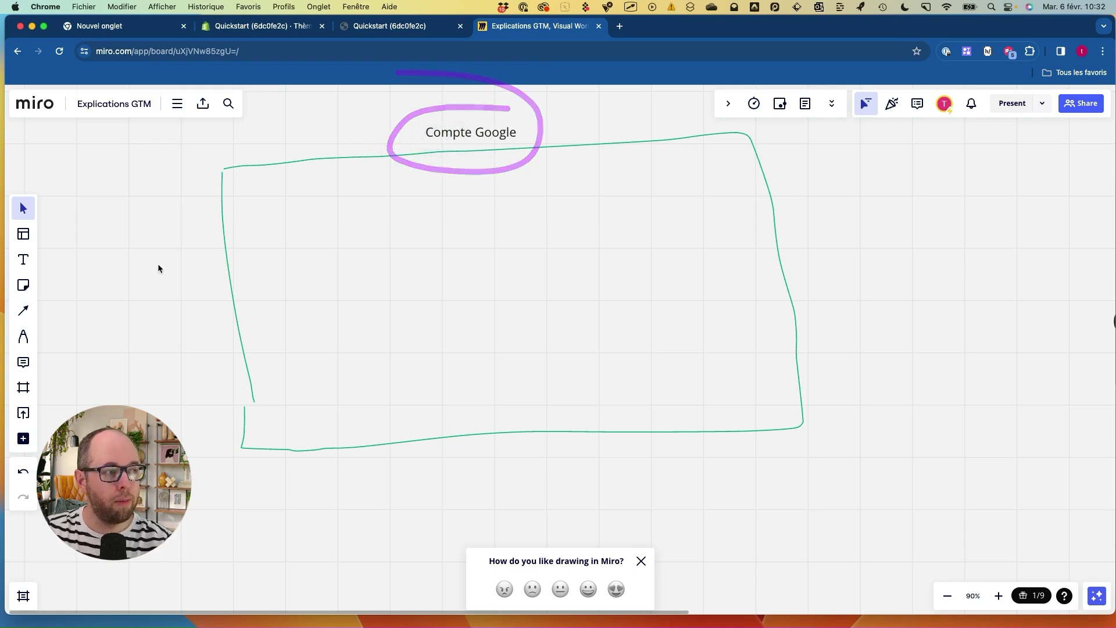
# - Draw a freehand violet box with the pen inside the left part of the green Compte Google rectangle
pyautogui.click(29, 339)
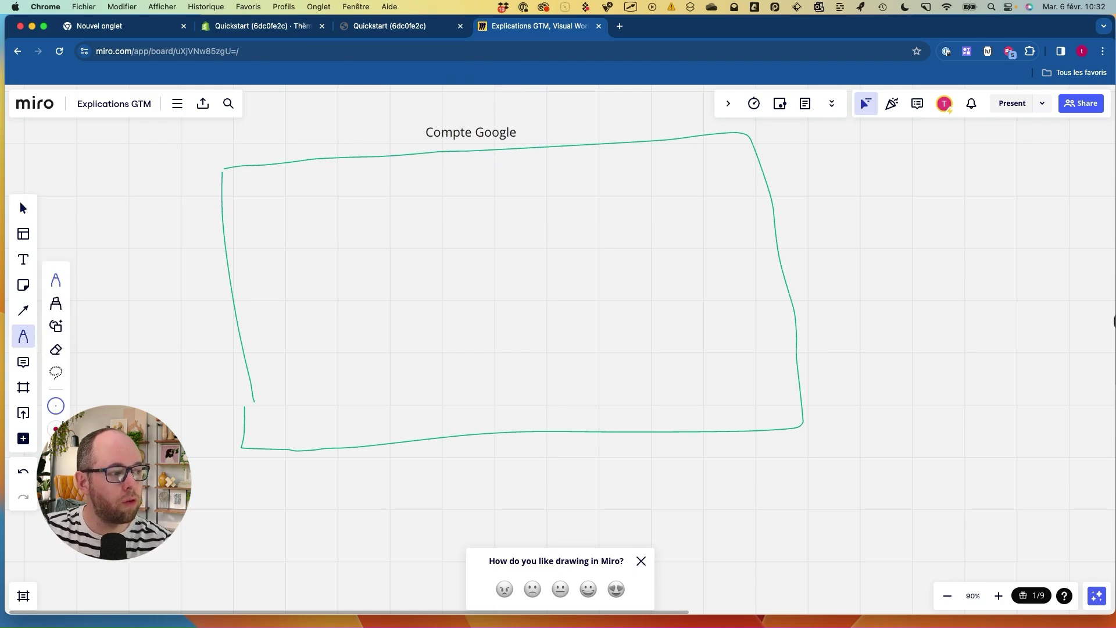
pyautogui.click(58, 407)
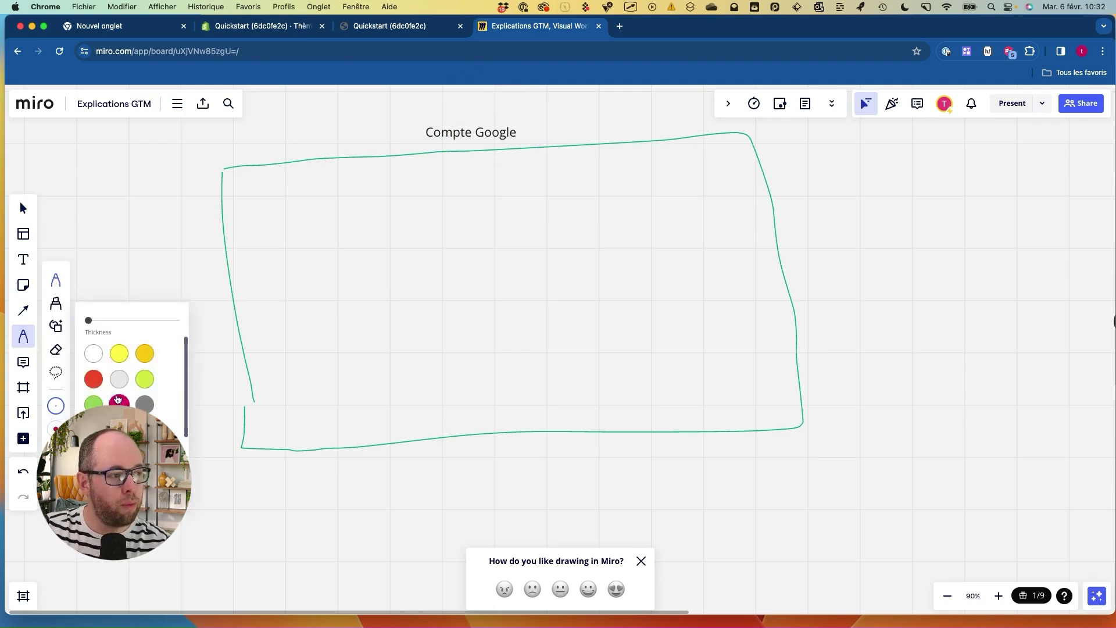
pyautogui.moveTo(251, 194); pyautogui.dragTo(272, 395)
pyautogui.moveTo(251, 193)
pyautogui.mouseDown()
pyautogui.moveTo(396, 177)
pyautogui.moveTo(426, 264)
pyautogui.moveTo(430, 388)
pyautogui.moveTo(272, 395)
pyautogui.mouseUp()
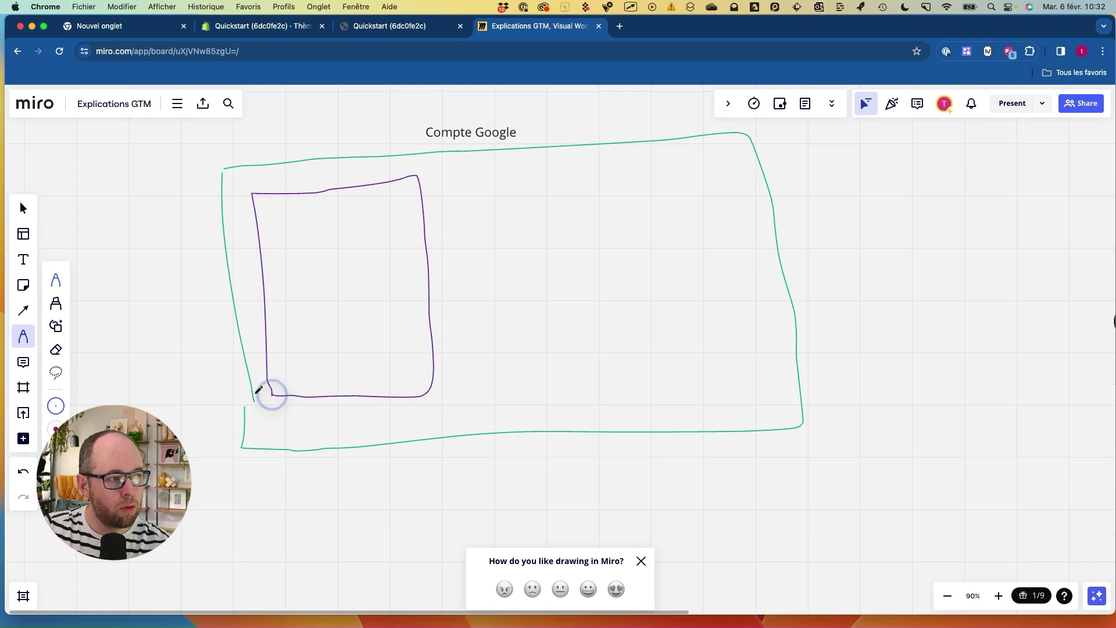
# - Add the title "Google Analytics" inside the violet box and centre it near the upper edge
pyautogui.click(24, 260)
pyautogui.click(306, 210)
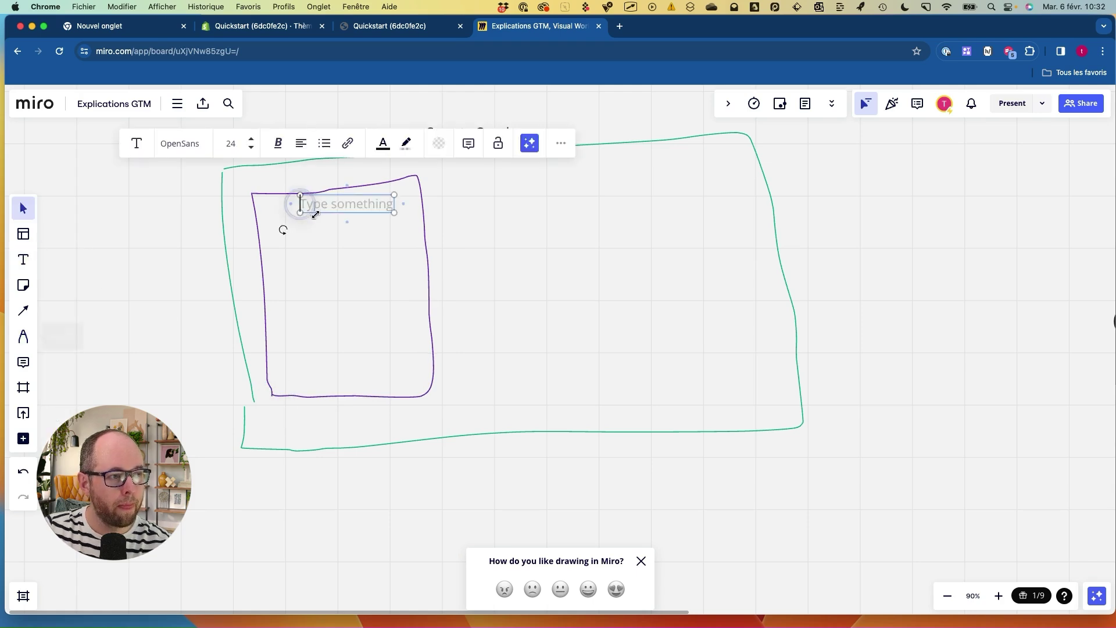
pyautogui.write('Google')
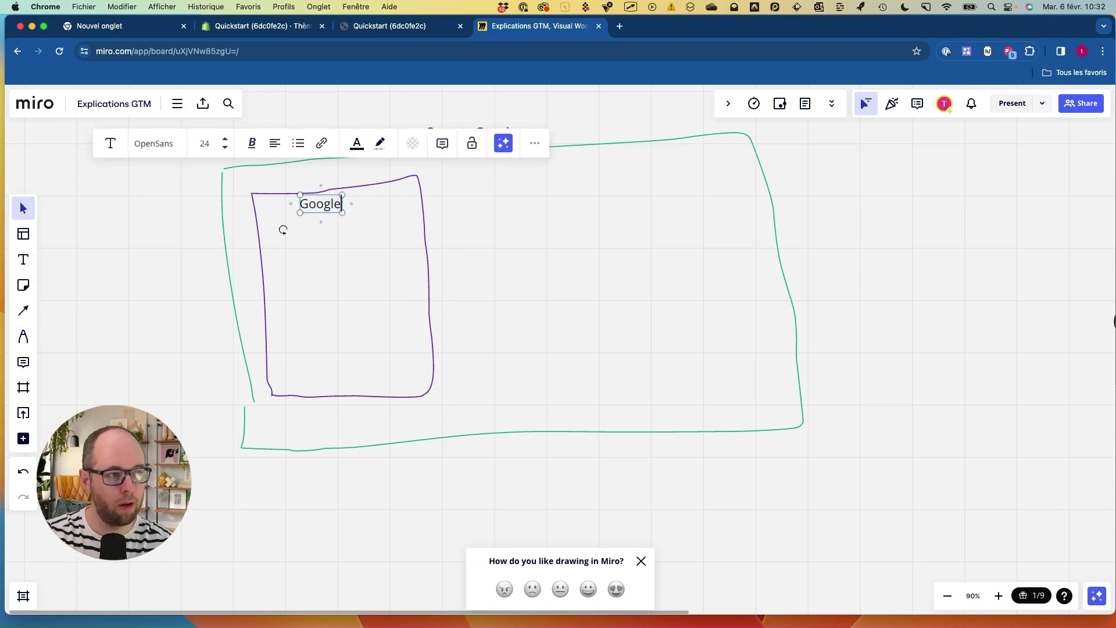
pyautogui.write(' Analytics')
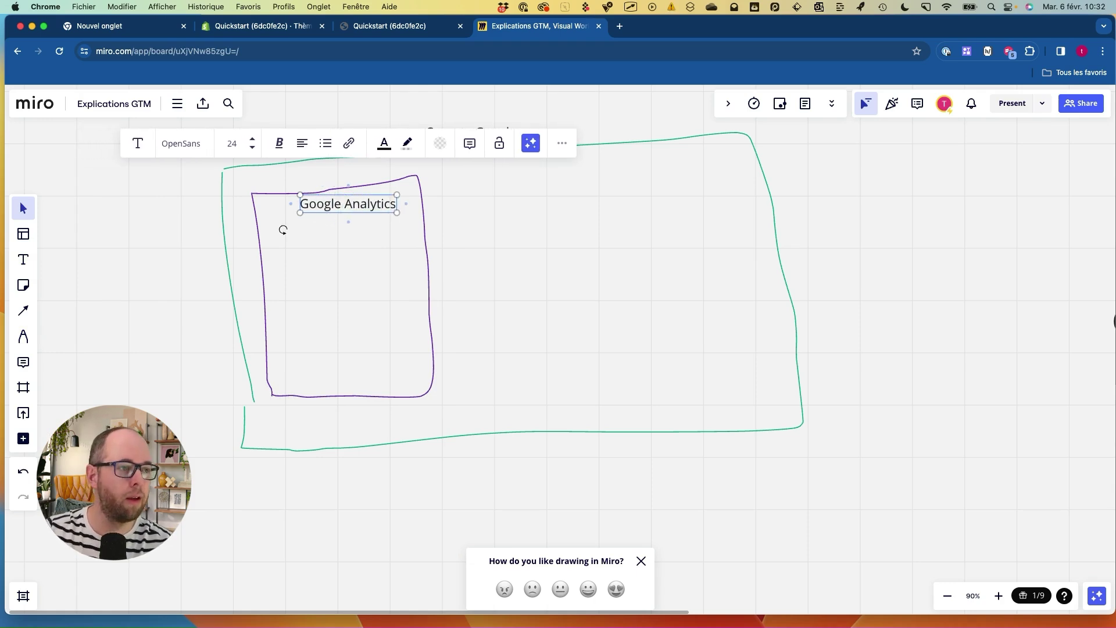
pyautogui.click(463, 240)
pyautogui.moveTo(364, 198)
pyautogui.mouseDown()
pyautogui.moveTo(279, 204)
pyautogui.moveTo(389, 227)
pyautogui.moveTo(385, 185)
pyautogui.moveTo(318, 174)
pyautogui.moveTo(365, 195)
pyautogui.mouseUp()
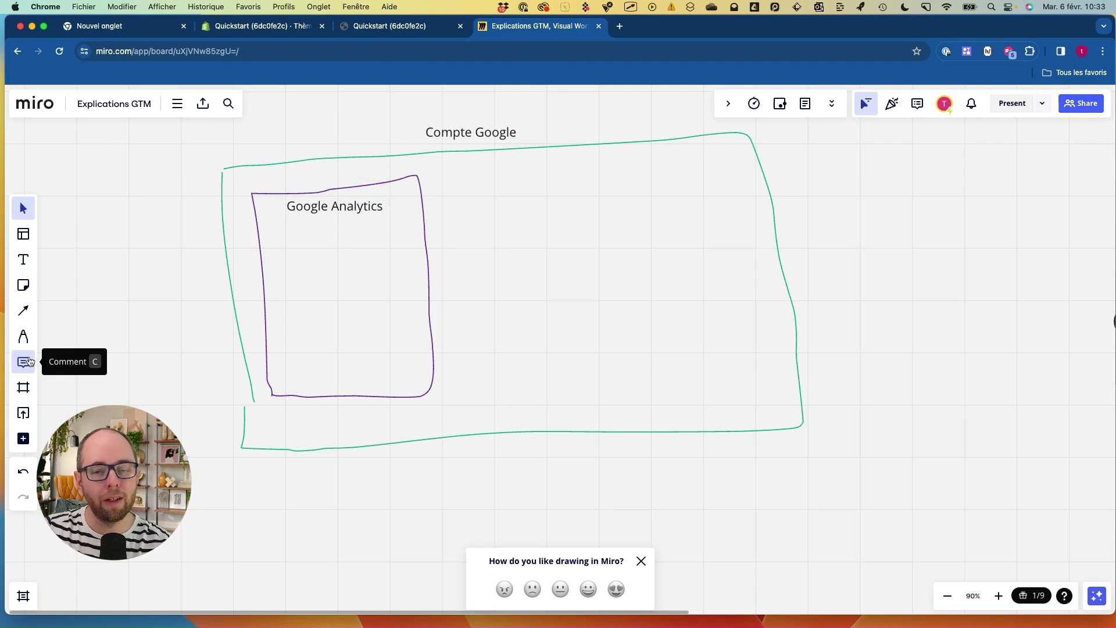
# - Draw three small light-blue squares under the Google Analytics title, two side by side and one below
pyautogui.click(23, 336)
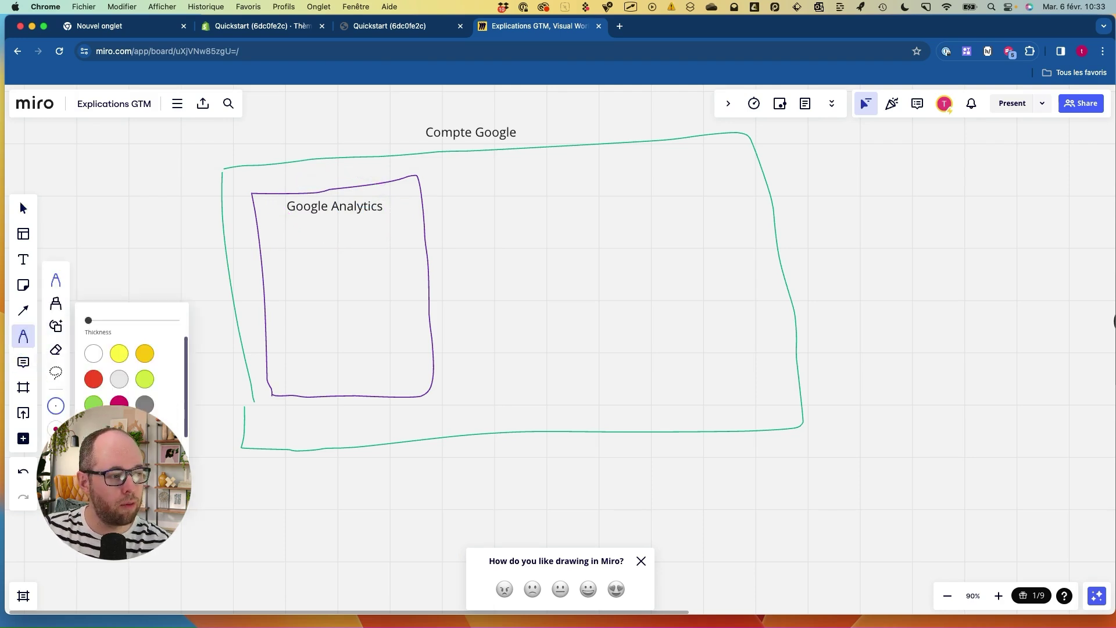
pyautogui.moveTo(273, 244); pyautogui.dragTo(275, 286)
pyautogui.moveTo(278, 245)
pyautogui.mouseDown()
pyautogui.moveTo(316, 267)
pyautogui.moveTo(284, 289)
pyautogui.moveTo(281, 344)
pyautogui.moveTo(314, 306)
pyautogui.moveTo(322, 348)
pyautogui.moveTo(283, 350)
pyautogui.mouseUp()
pyautogui.moveTo(341, 246); pyautogui.dragTo(342, 287)
pyautogui.moveTo(341, 245)
pyautogui.mouseDown()
pyautogui.moveTo(381, 281)
pyautogui.moveTo(345, 291)
pyautogui.mouseUp()
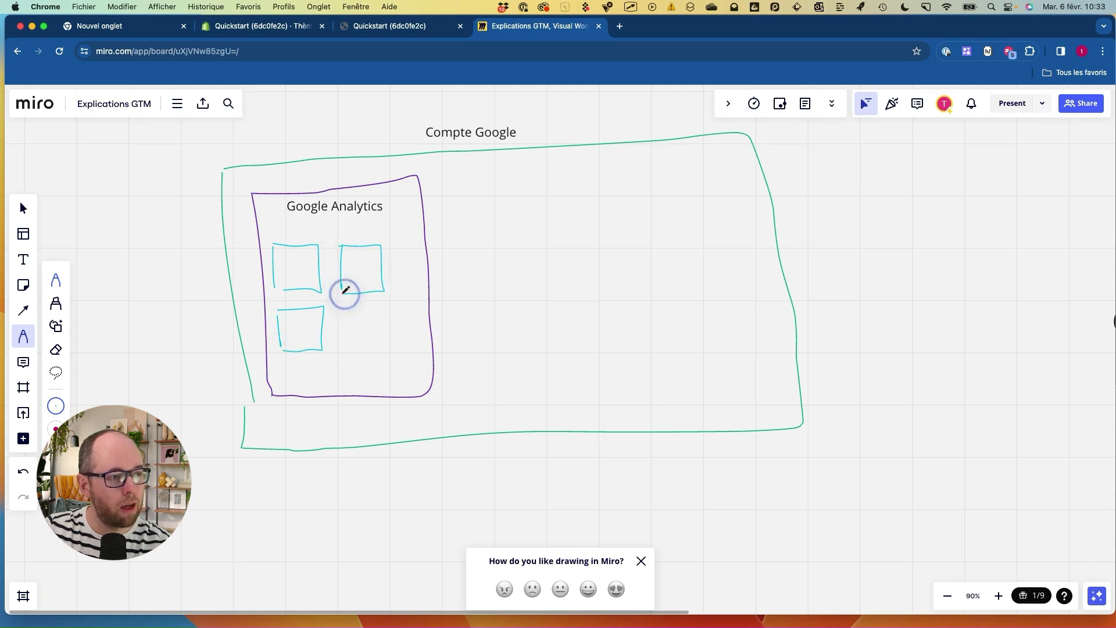
# - Add a "GA4" text label inside the first light-blue square of the Google Analytics box
pyautogui.click(24, 259)
pyautogui.click(292, 266)
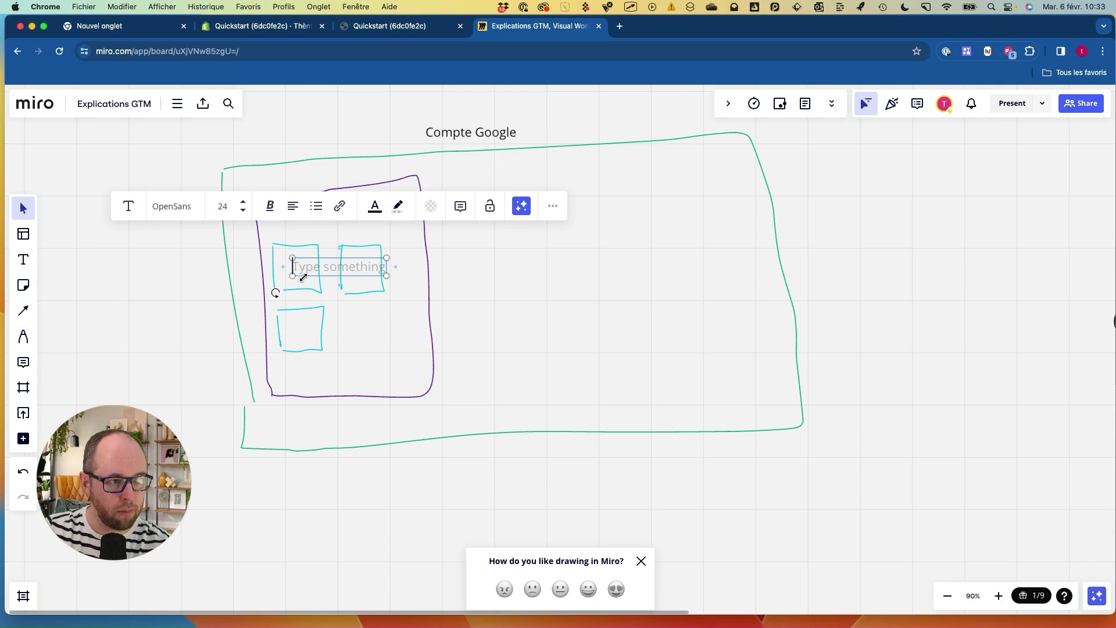
pyautogui.write('GA4')
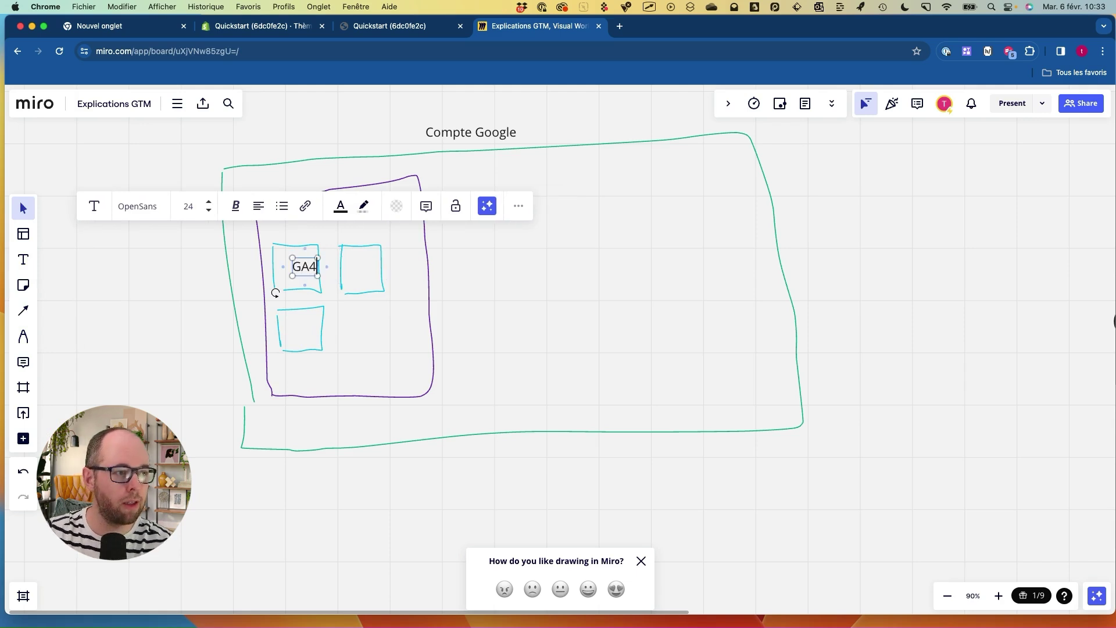
pyautogui.click(379, 372)
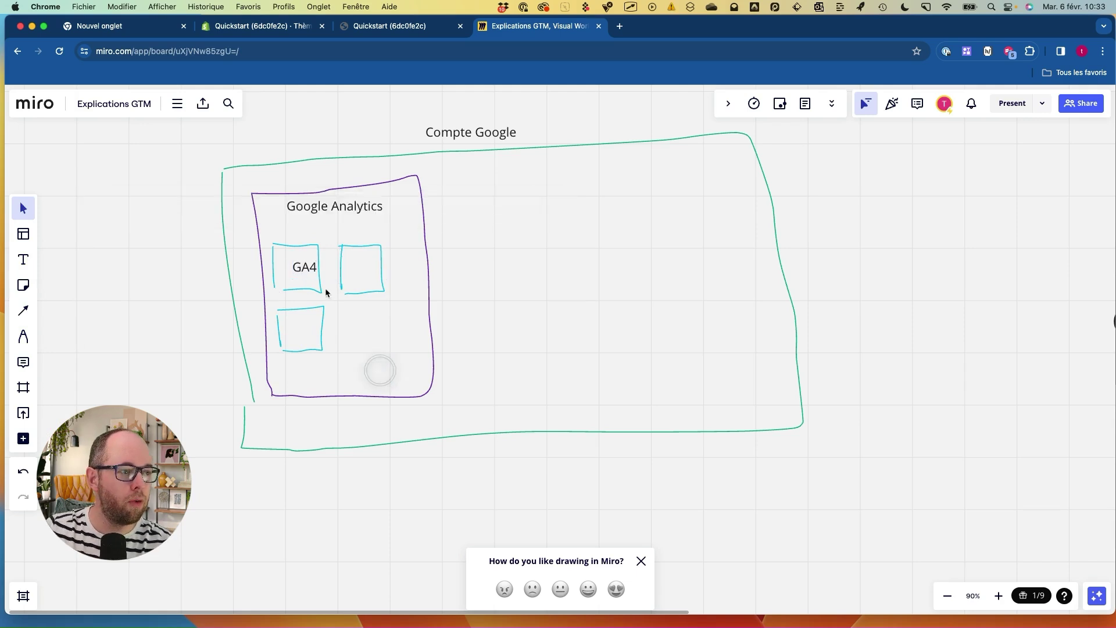
# - Centre the GA4 label in its square and copy it into the other two light-blue squares
pyautogui.click(298, 267)
pyautogui.moveTo(302, 268); pyautogui.dragTo(363, 272)
pyautogui.click(376, 318)
pyautogui.click(359, 269)
pyautogui.moveTo(371, 273); pyautogui.dragTo(301, 335)
pyautogui.press('super+v')
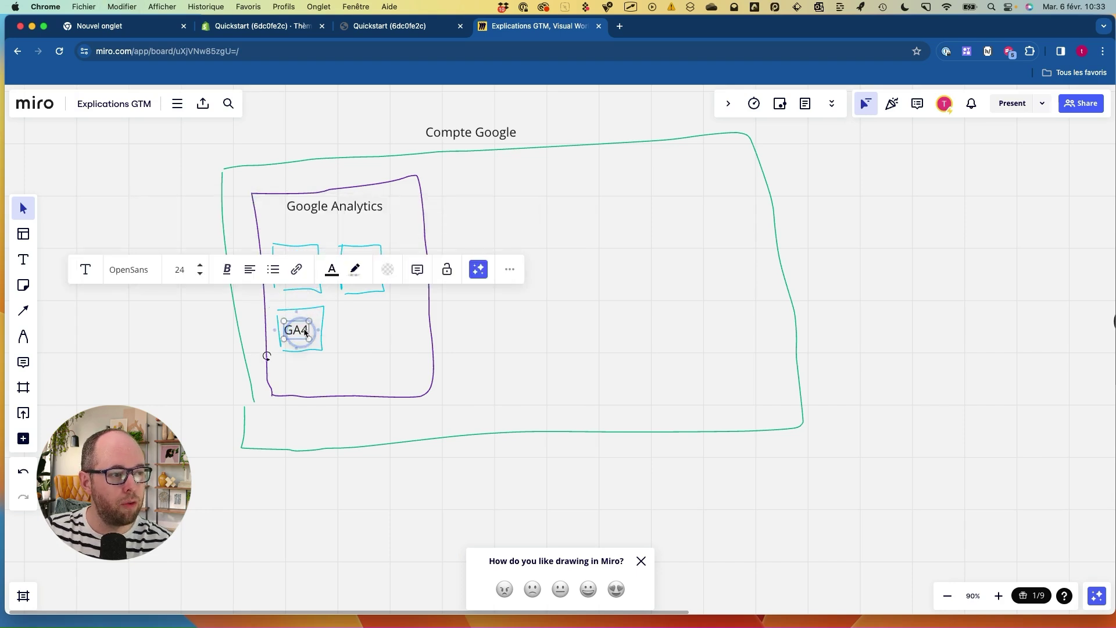
pyautogui.click(347, 316)
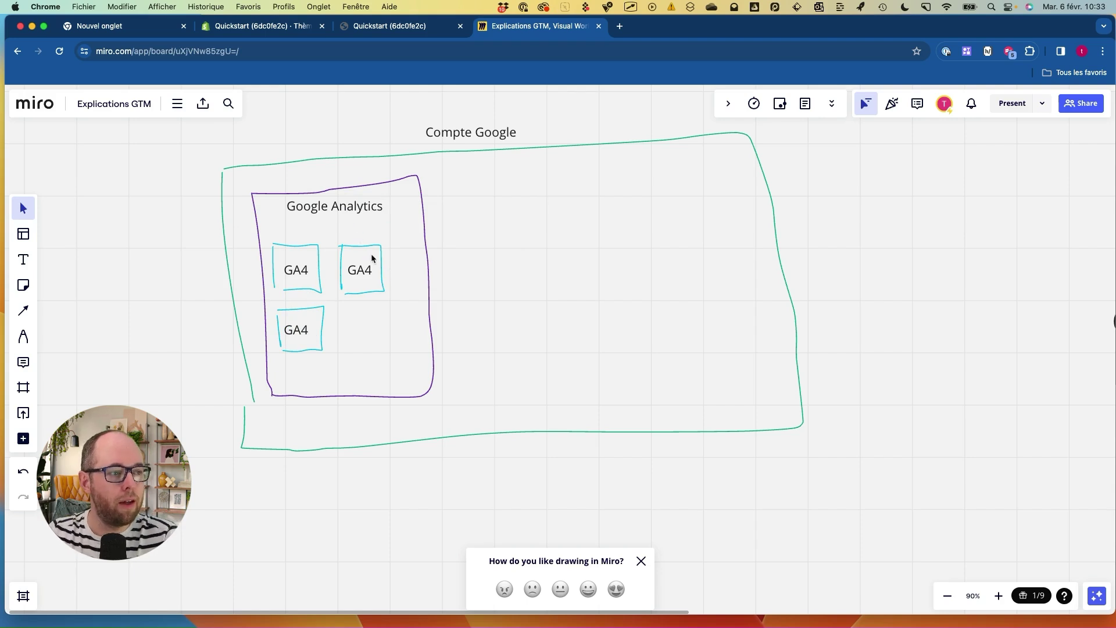
pyautogui.click(463, 154)
pyautogui.click(456, 143)
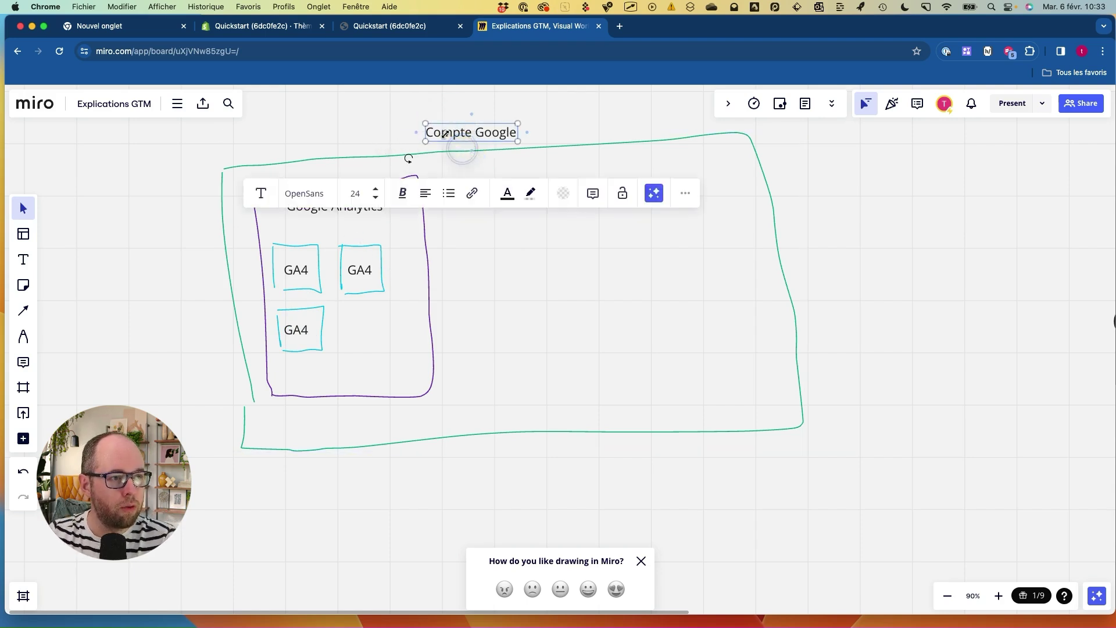
pyautogui.click(503, 113)
pyautogui.moveTo(503, 113); pyautogui.dragTo(541, 129)
pyautogui.moveTo(349, 165)
pyautogui.mouseDown()
pyautogui.moveTo(361, 182)
pyautogui.moveTo(301, 224)
pyautogui.moveTo(275, 189)
pyautogui.mouseUp()
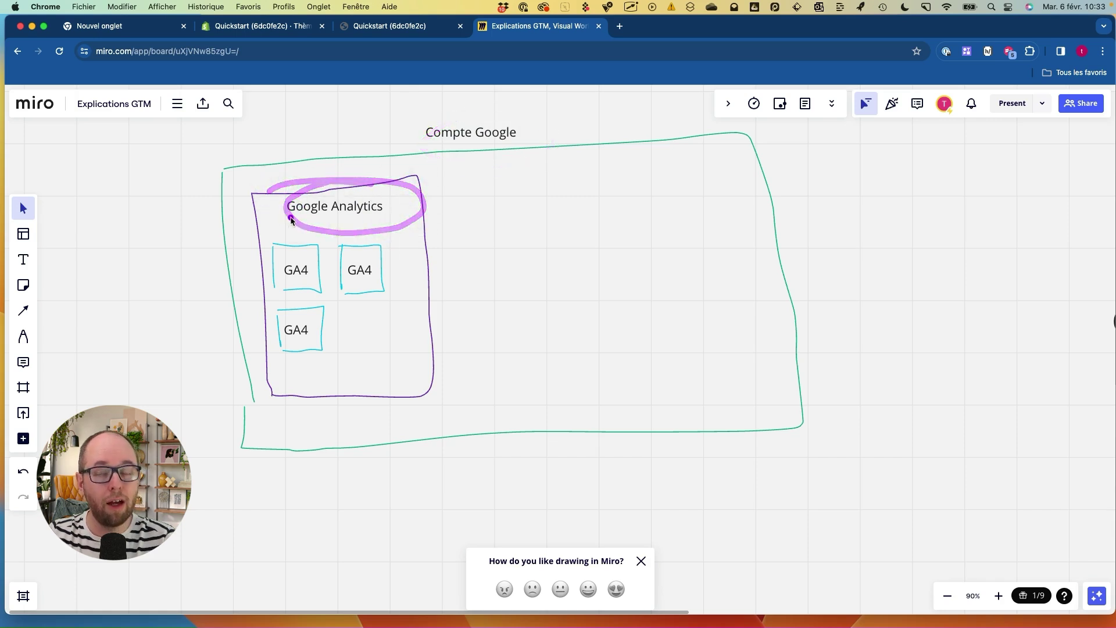
pyautogui.click(338, 224)
pyautogui.moveTo(387, 190)
pyautogui.mouseDown()
pyautogui.moveTo(311, 182)
pyautogui.moveTo(251, 291)
pyautogui.moveTo(372, 399)
pyautogui.moveTo(405, 215)
pyautogui.mouseUp()
pyautogui.moveTo(287, 247)
pyautogui.mouseDown()
pyautogui.moveTo(303, 241)
pyautogui.moveTo(291, 247)
pyautogui.mouseUp()
pyautogui.moveTo(362, 238)
pyautogui.mouseDown()
pyautogui.moveTo(381, 263)
pyautogui.moveTo(367, 238)
pyautogui.mouseUp()
pyautogui.moveTo(308, 294)
pyautogui.mouseDown()
pyautogui.moveTo(307, 351)
pyautogui.moveTo(313, 294)
pyautogui.mouseUp()
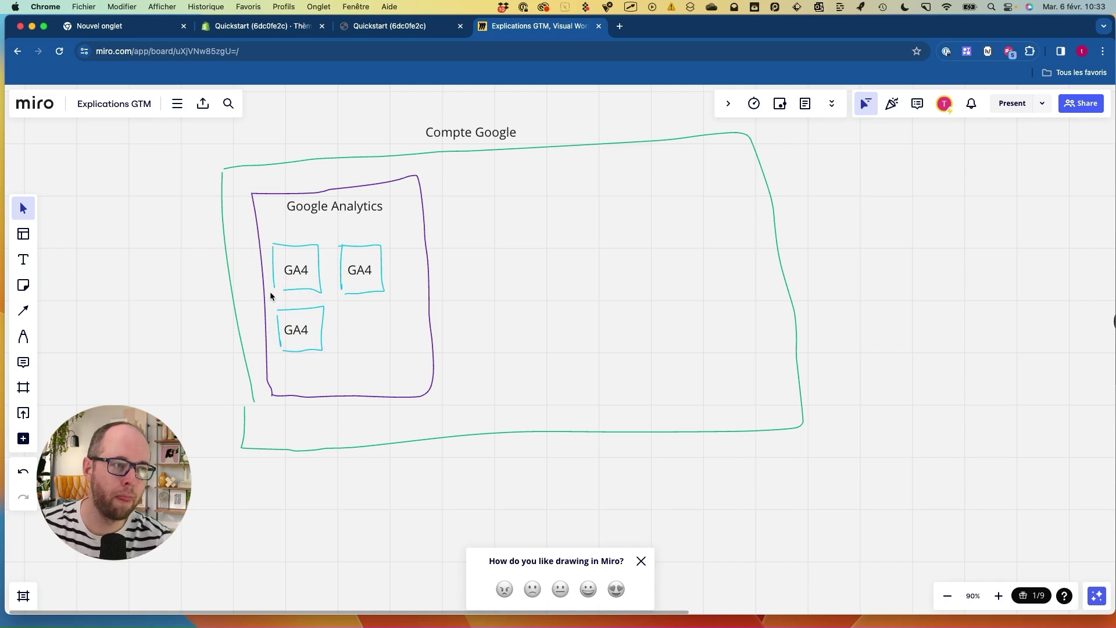
pyautogui.moveTo(433, 194)
pyautogui.mouseDown()
pyautogui.moveTo(441, 344)
pyautogui.moveTo(432, 181)
pyautogui.moveTo(466, 202)
pyautogui.moveTo(443, 329)
pyautogui.mouseUp()
pyautogui.moveTo(423, 147); pyautogui.dragTo(559, 135)
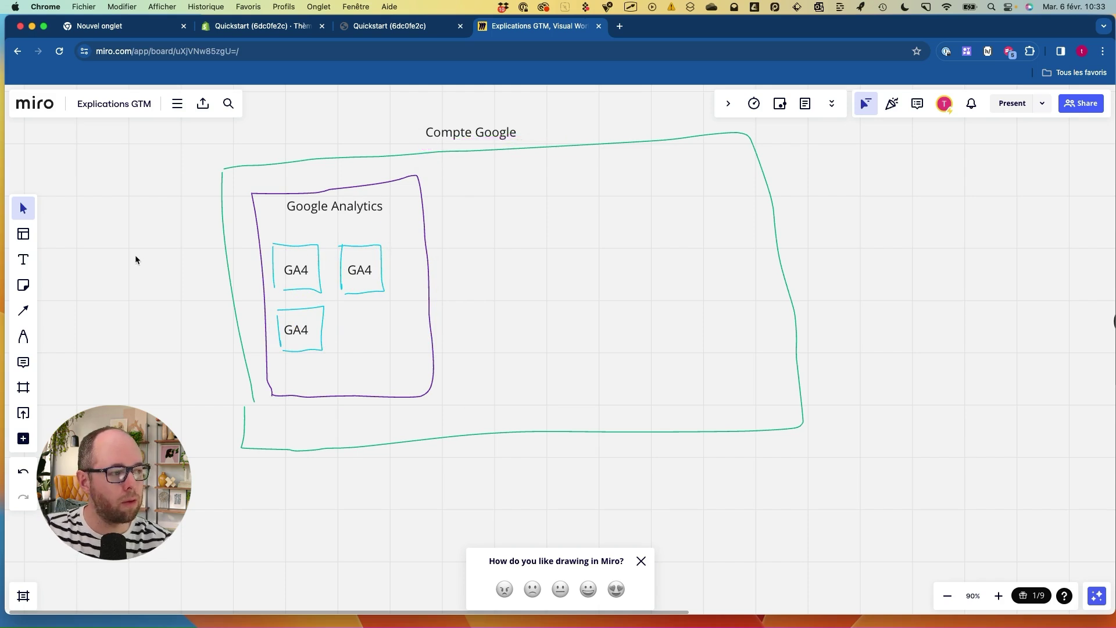
pyautogui.moveTo(389, 173); pyautogui.dragTo(364, 167)
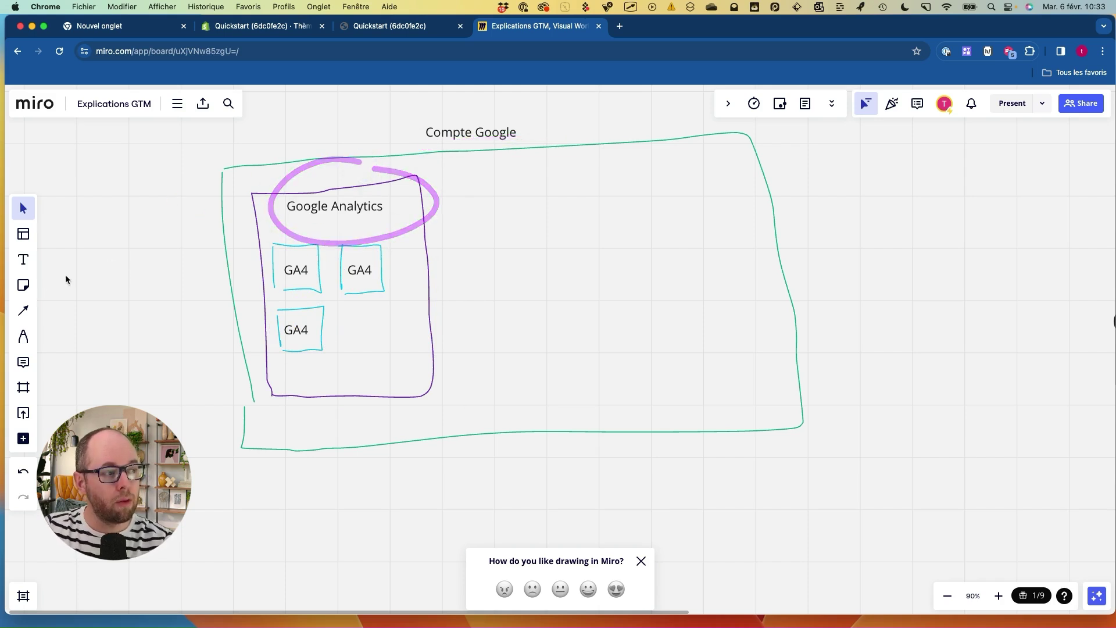
# - Draw a second box in purple pen beside the Google Analytics box, inside the green Compte Google rectangle
pyautogui.click(27, 340)
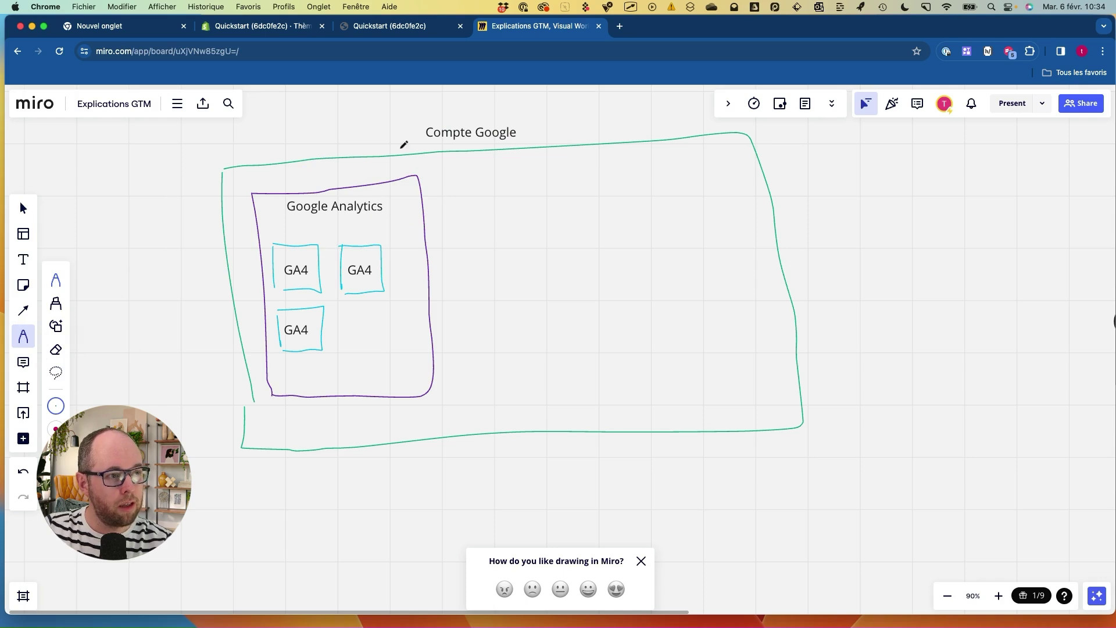
pyautogui.click(55, 405)
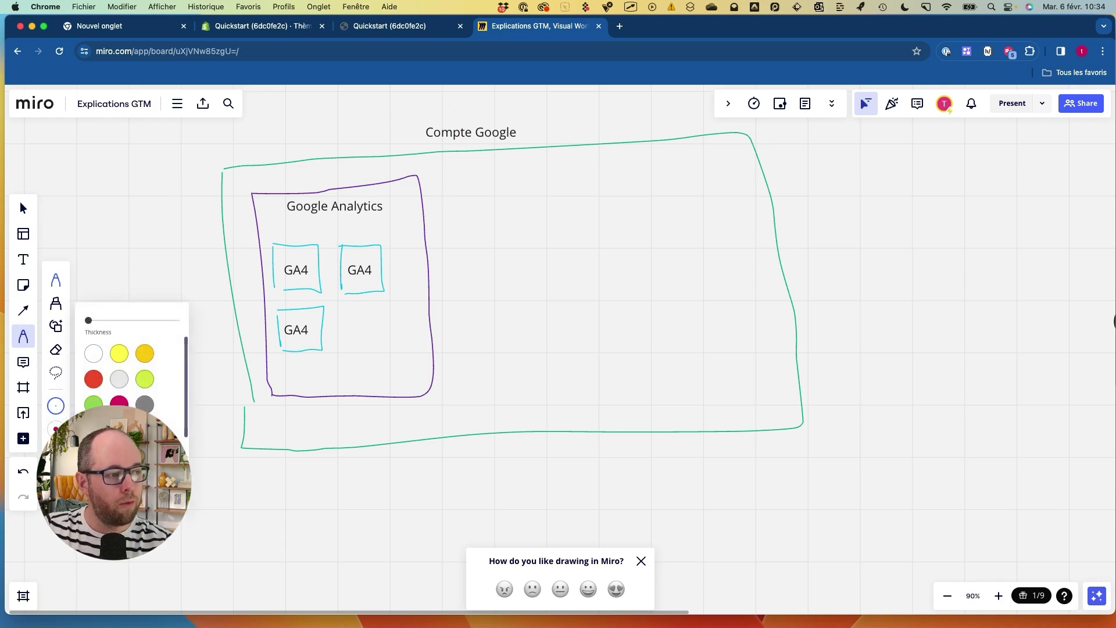
pyautogui.scroll(-3, 131, 371)
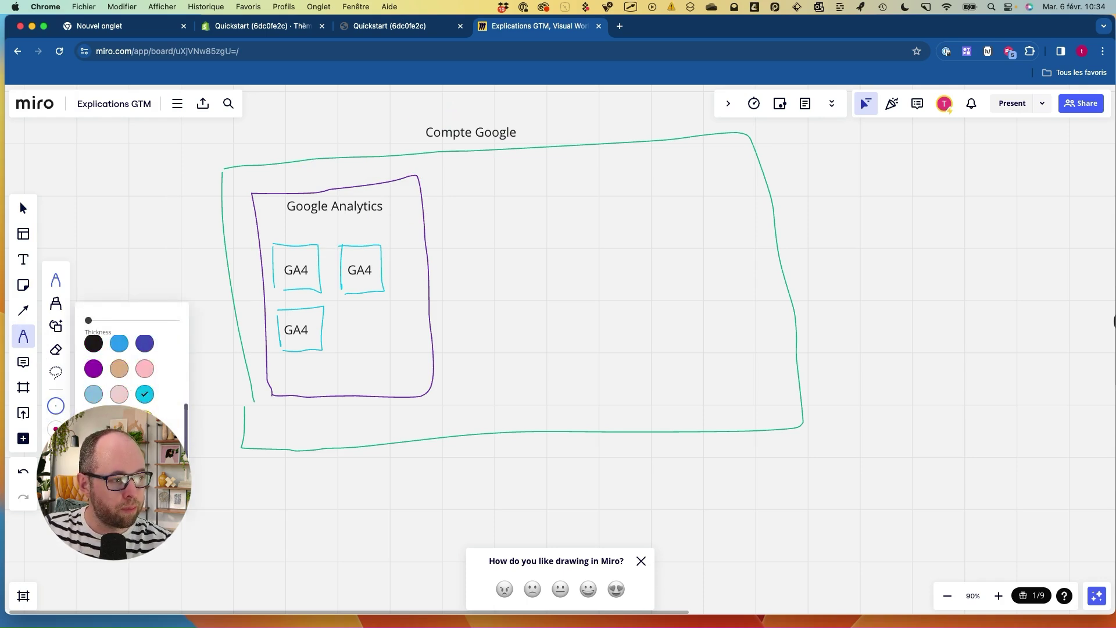
pyautogui.click(97, 365)
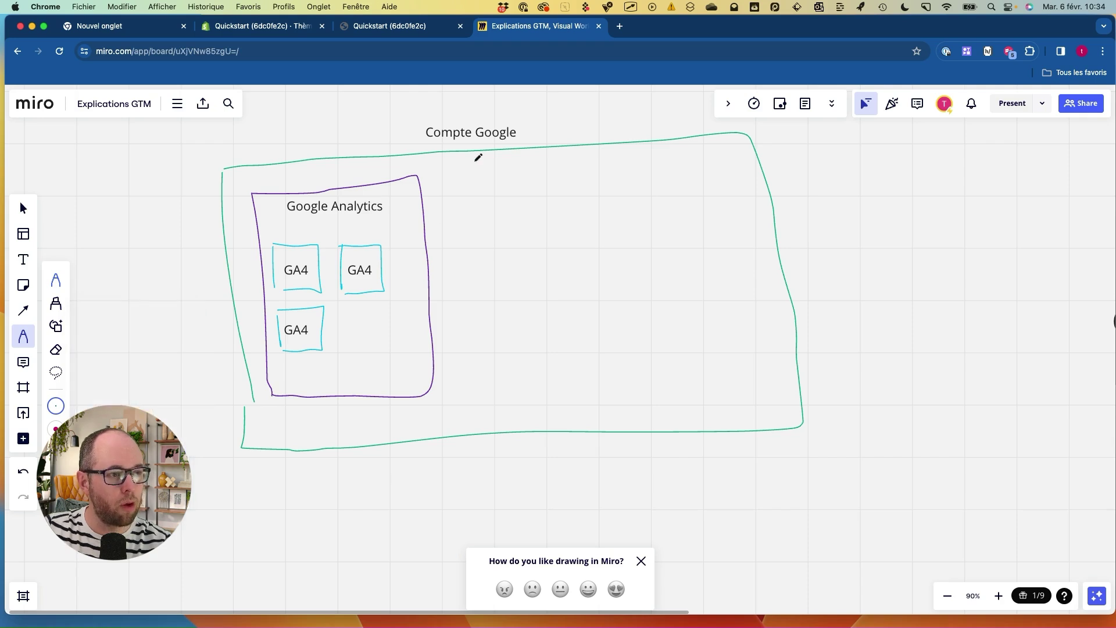
pyautogui.moveTo(452, 175); pyautogui.dragTo(464, 343)
pyautogui.moveTo(469, 169)
pyautogui.mouseDown()
pyautogui.moveTo(612, 163)
pyautogui.moveTo(616, 322)
pyautogui.moveTo(605, 368)
pyautogui.moveTo(447, 380)
pyautogui.moveTo(455, 360)
pyautogui.mouseUp()
# - Add the title "Google Tag manager" inside the new purple box and centre it under the upper edge
pyautogui.click(23, 259)
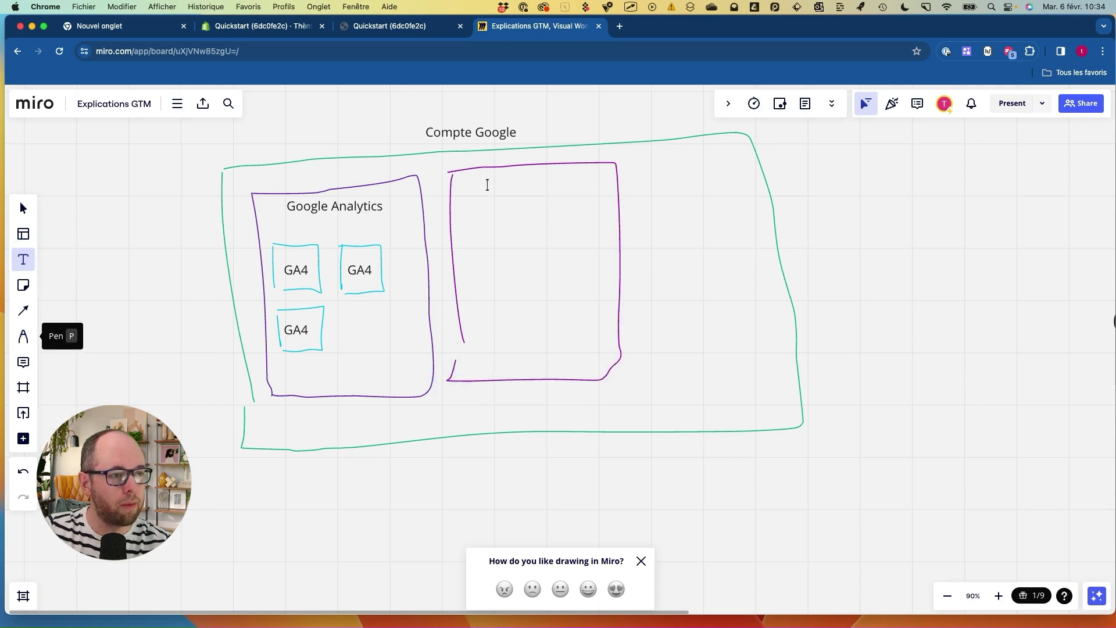
pyautogui.click(487, 184)
pyautogui.write('Google Atg')
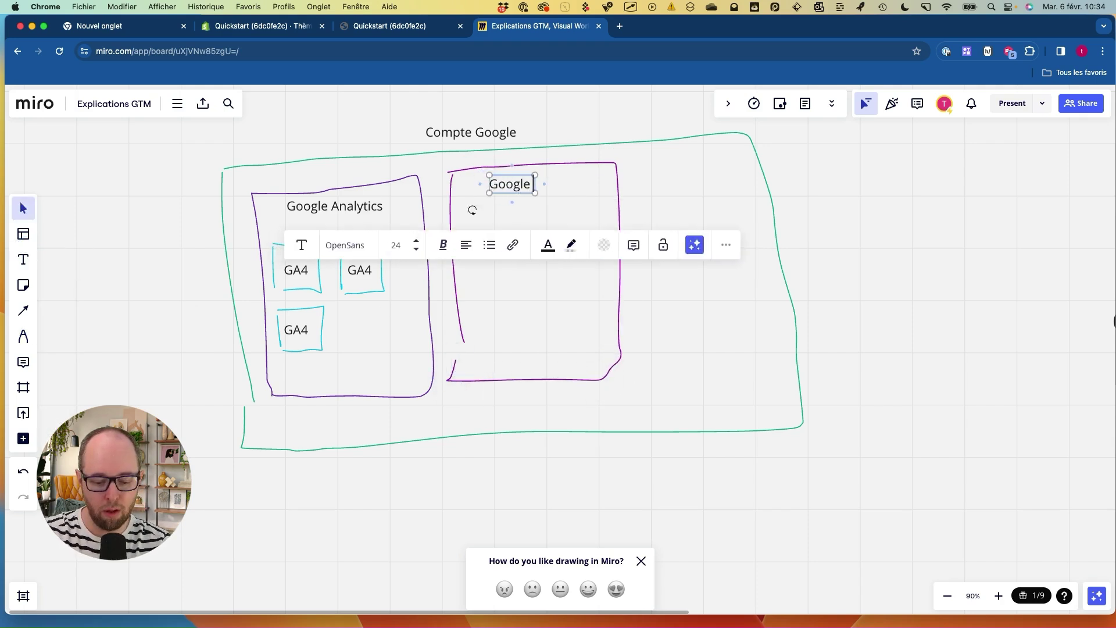
pyautogui.press('BackSpace')
pyautogui.press('BackSpace')
pyautogui.press('BackSpace')
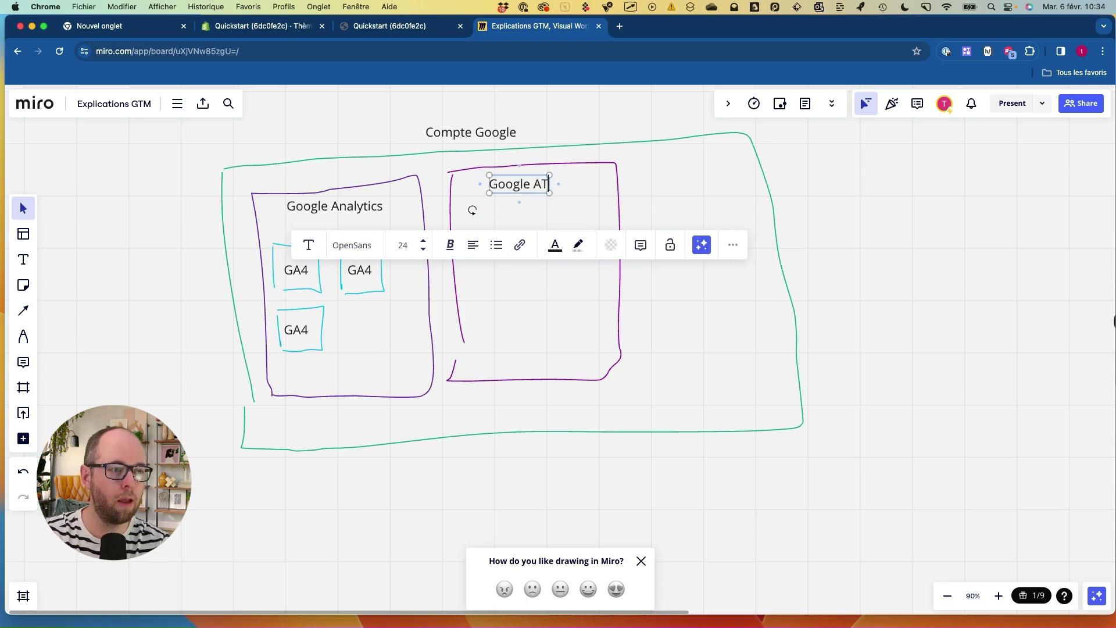
pyautogui.write('Tag manager')
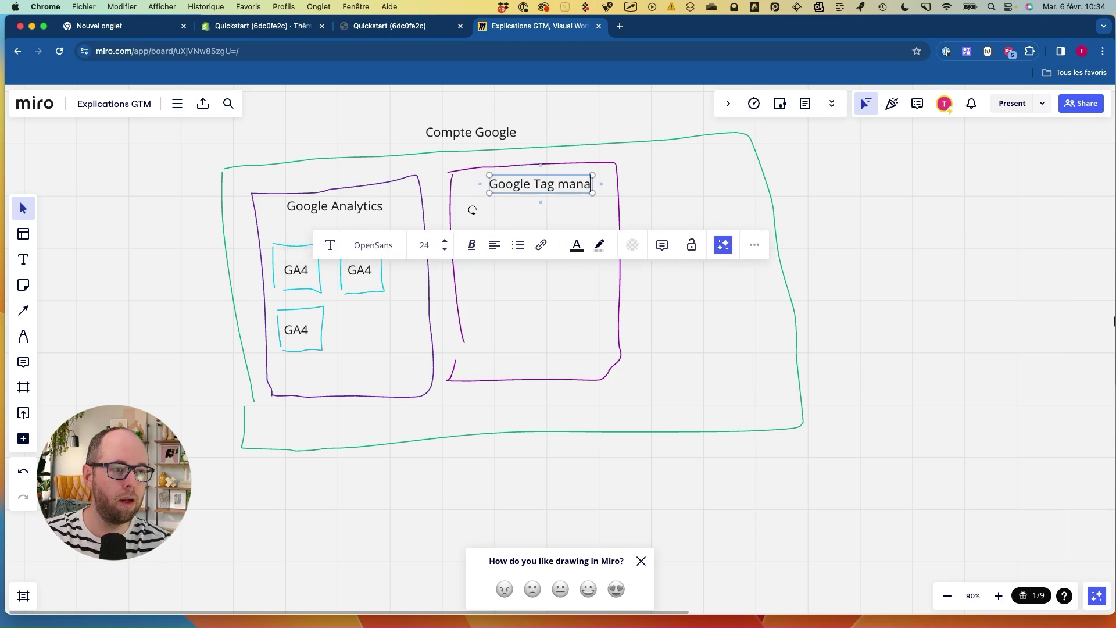
pyautogui.click(661, 171)
pyautogui.moveTo(540, 190); pyautogui.dragTo(482, 171)
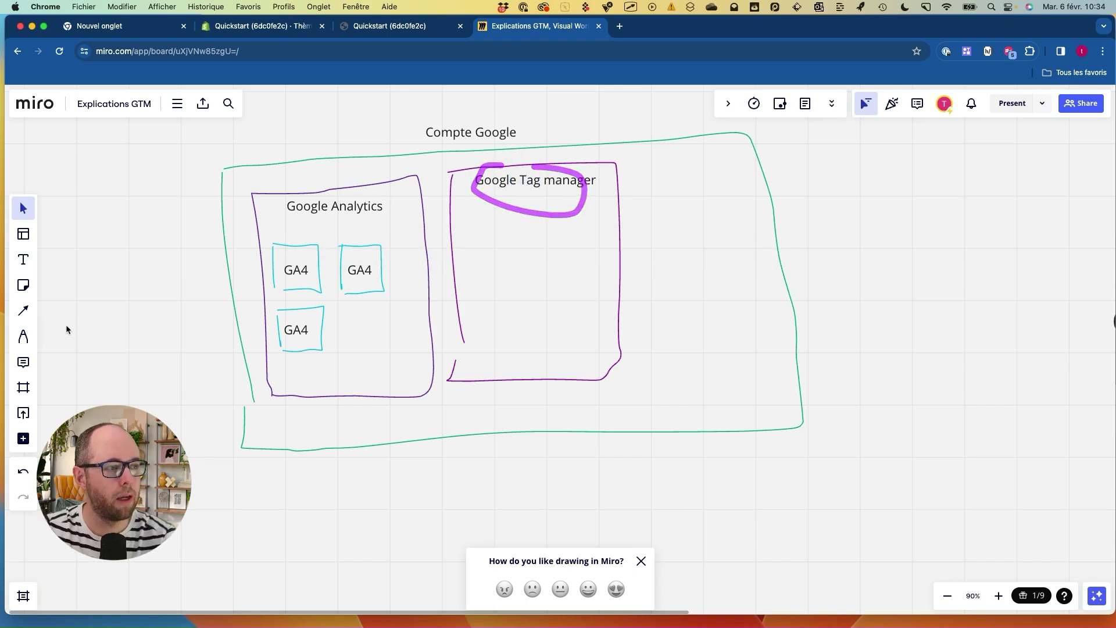
# - Draw three small turquoise squares under the Google Tag manager title, two side by side and one below
pyautogui.click(22, 337)
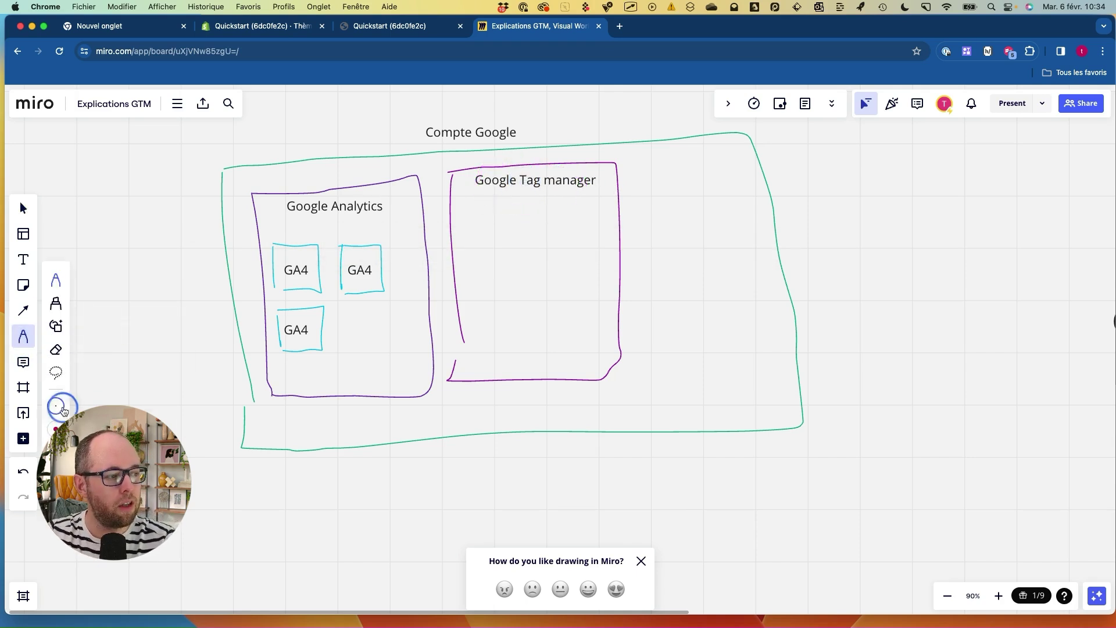
pyautogui.click(58, 406)
pyautogui.click(461, 243)
pyautogui.moveTo(466, 222); pyautogui.dragTo(472, 257)
pyautogui.moveTo(501, 215); pyautogui.dragTo(469, 255)
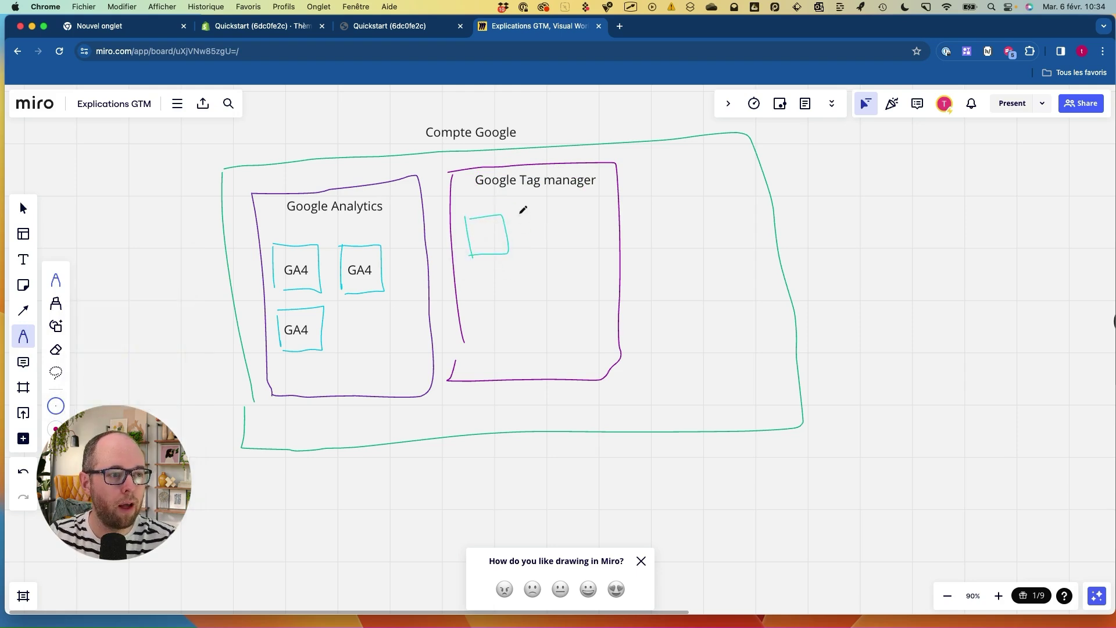
pyautogui.moveTo(554, 216); pyautogui.dragTo(486, 318)
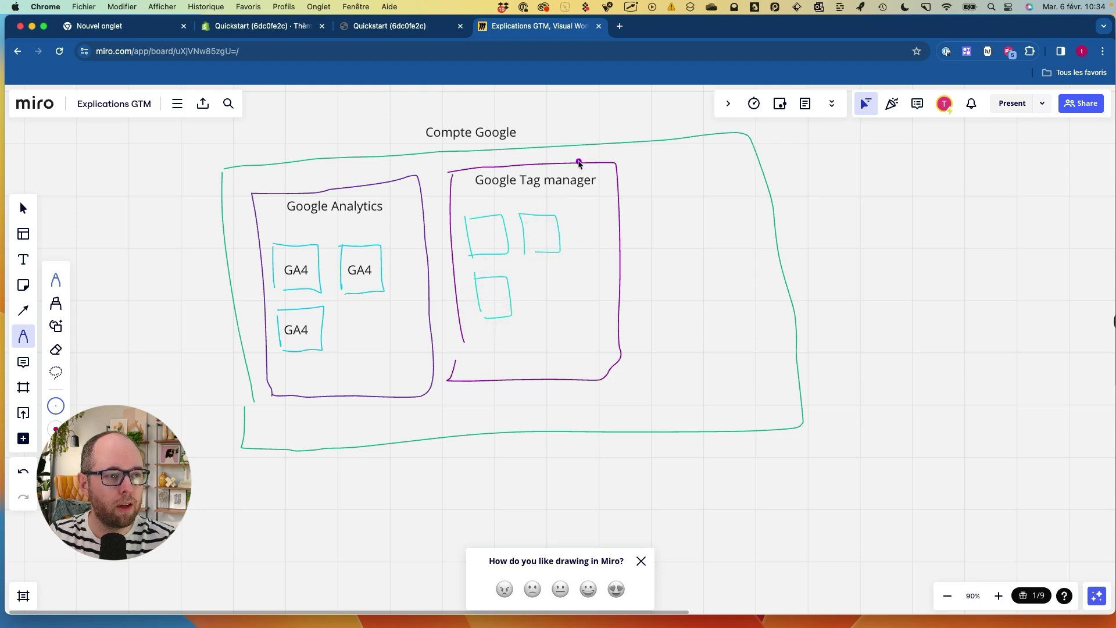
pyautogui.moveTo(491, 211); pyautogui.dragTo(494, 212)
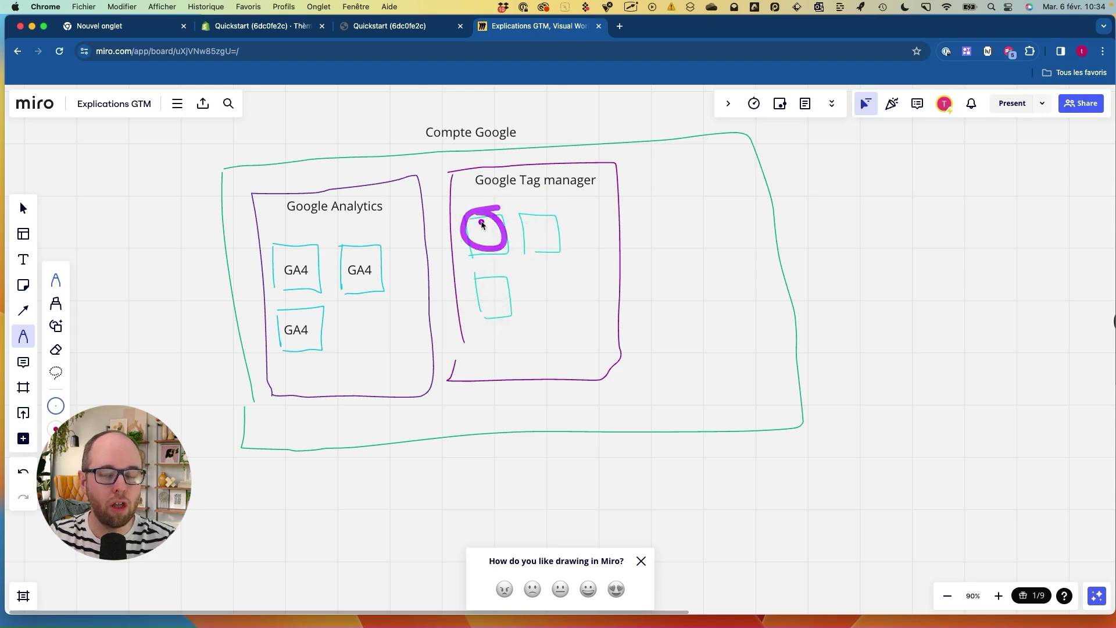
pyautogui.click(539, 246)
pyautogui.moveTo(531, 246); pyautogui.dragTo(513, 214)
pyautogui.moveTo(526, 162)
pyautogui.mouseDown()
pyautogui.moveTo(456, 167)
pyautogui.moveTo(607, 196)
pyautogui.mouseUp()
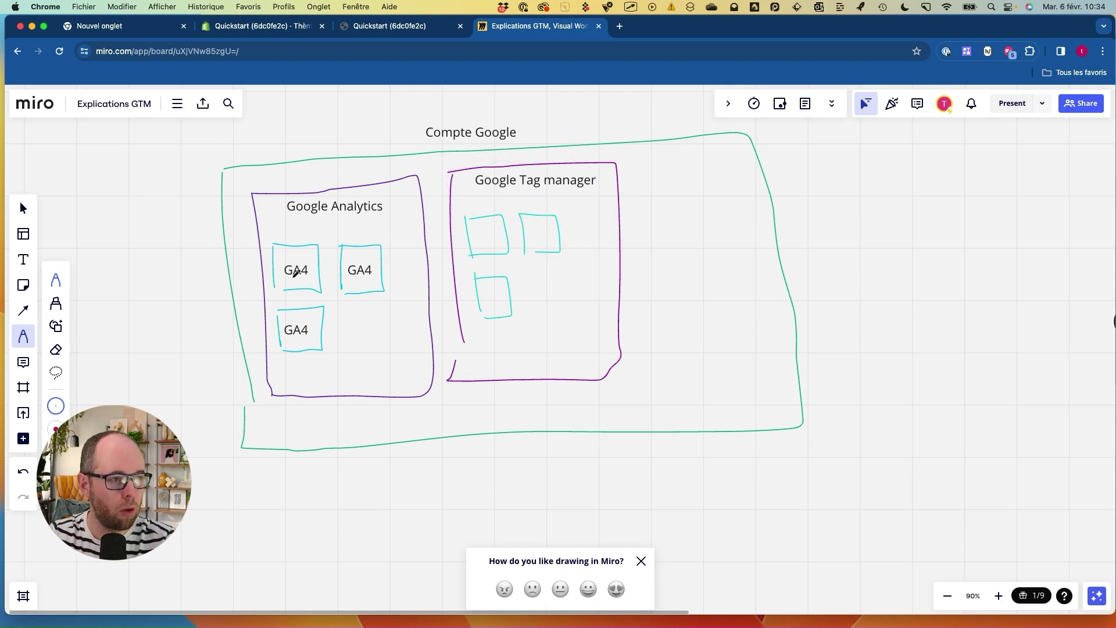
# - Add the text "GTM" at font size 18 inside the first turquoise square of the Google Tag manager box
pyautogui.click(23, 259)
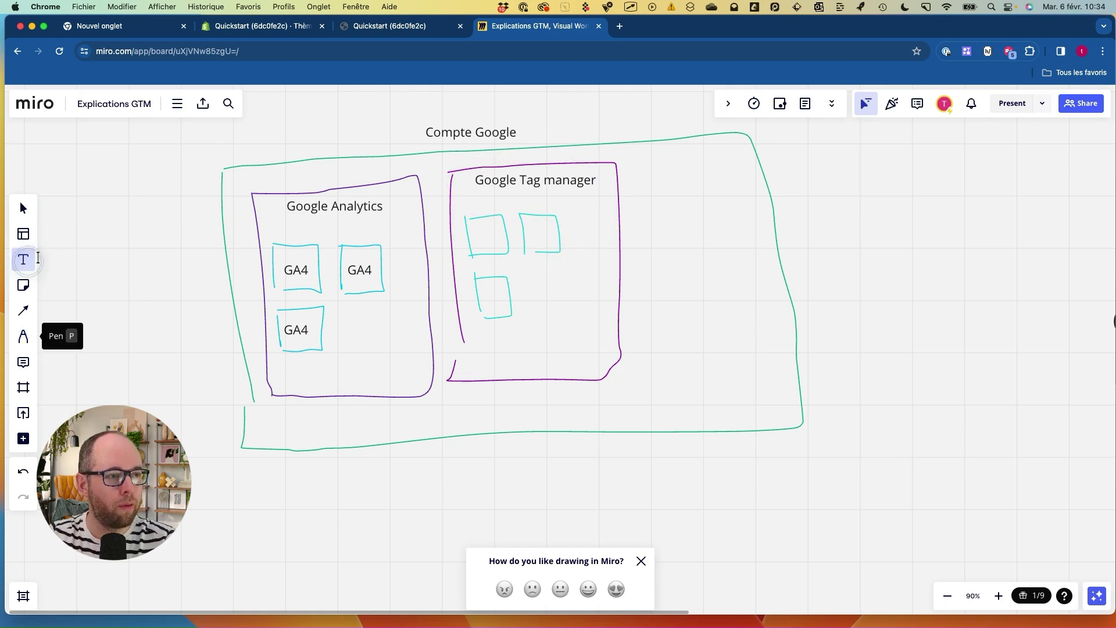
pyautogui.moveTo(497, 156)
pyautogui.mouseDown()
pyautogui.moveTo(468, 209)
pyautogui.moveTo(493, 158)
pyautogui.mouseUp()
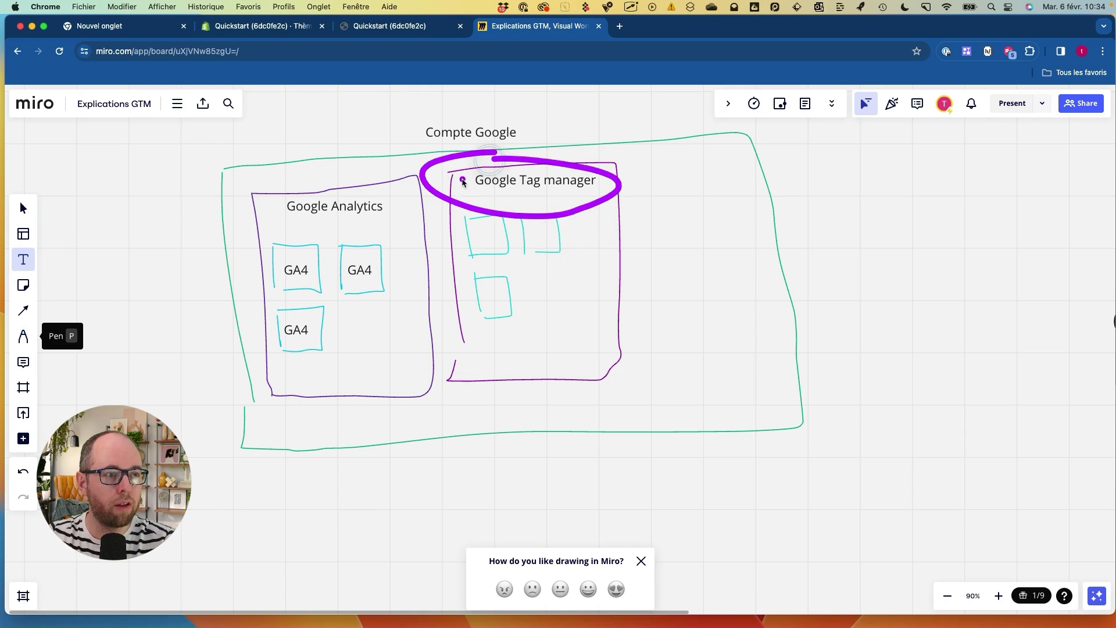
pyautogui.moveTo(489, 116); pyautogui.dragTo(528, 139)
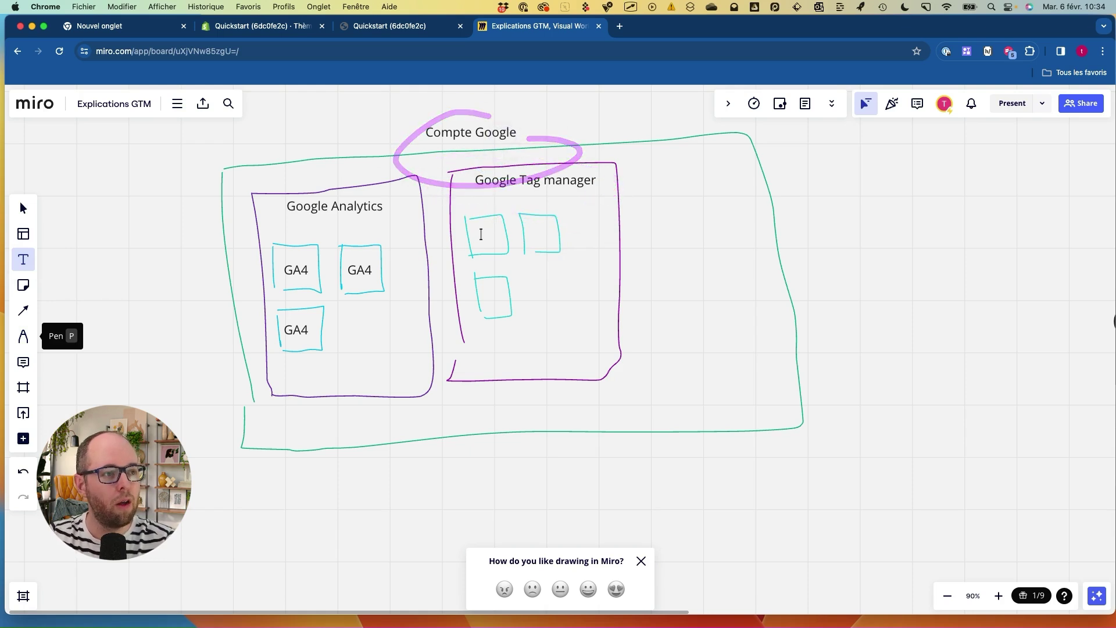
pyautogui.click(480, 235)
pyautogui.write('GT')
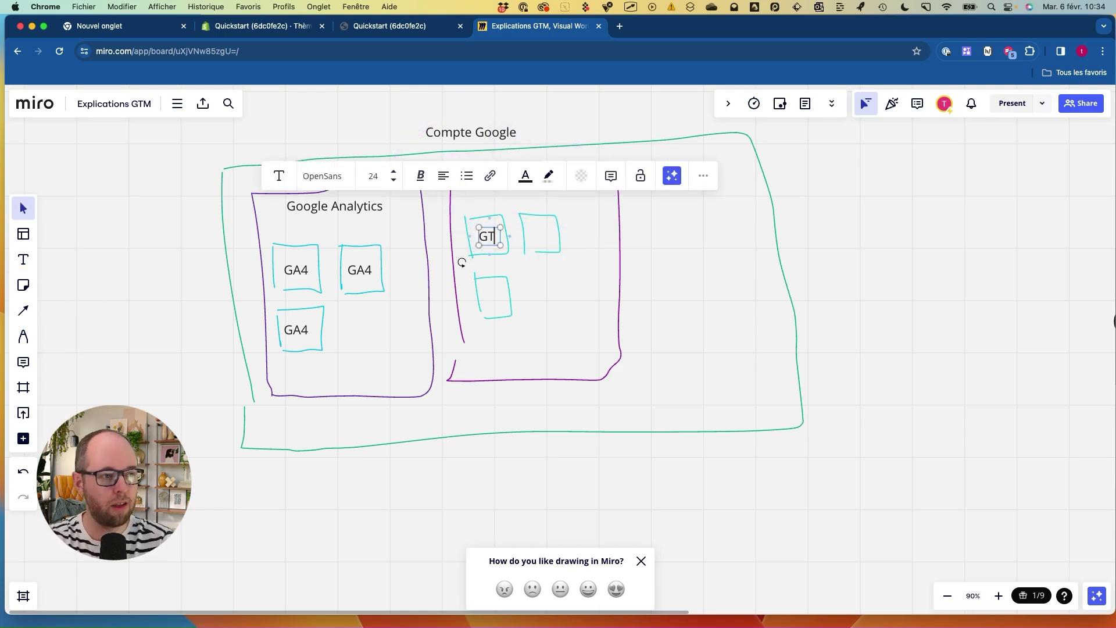
pyautogui.write('M')
pyautogui.click(397, 179)
pyautogui.click(630, 291)
pyautogui.click(489, 237)
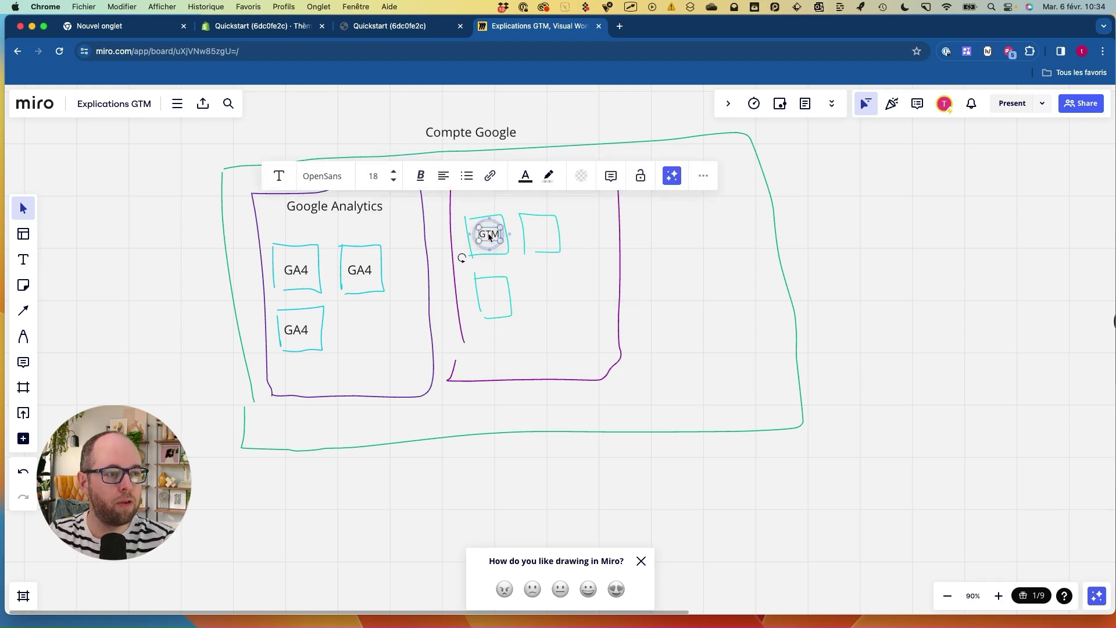
pyautogui.click(543, 233)
pyautogui.press('super+v')
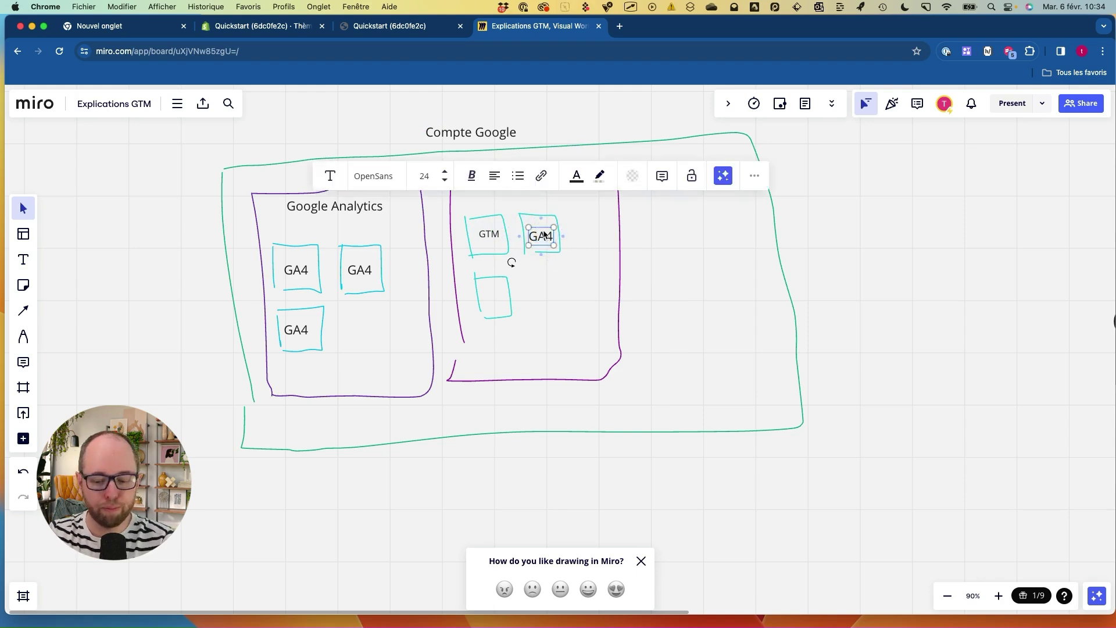
pyautogui.press('super+z')
pyautogui.moveTo(413, 134)
pyautogui.mouseDown()
pyautogui.moveTo(511, 113)
pyautogui.moveTo(459, 174)
pyautogui.moveTo(573, 169)
pyautogui.moveTo(564, 168)
pyautogui.mouseUp()
pyautogui.moveTo(507, 215)
pyautogui.mouseDown()
pyautogui.moveTo(500, 245)
pyautogui.moveTo(483, 208)
pyautogui.mouseUp()
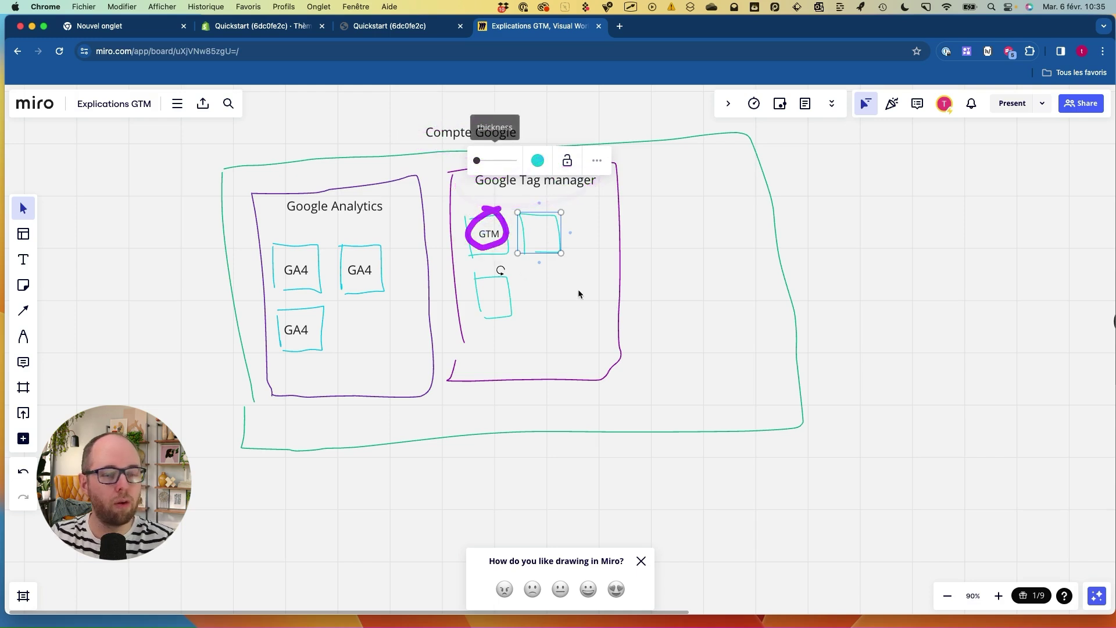
# - Copy the GTM label into the other two turquoise squares of the Google Tag manager box
pyautogui.click(576, 287)
pyautogui.click(499, 236)
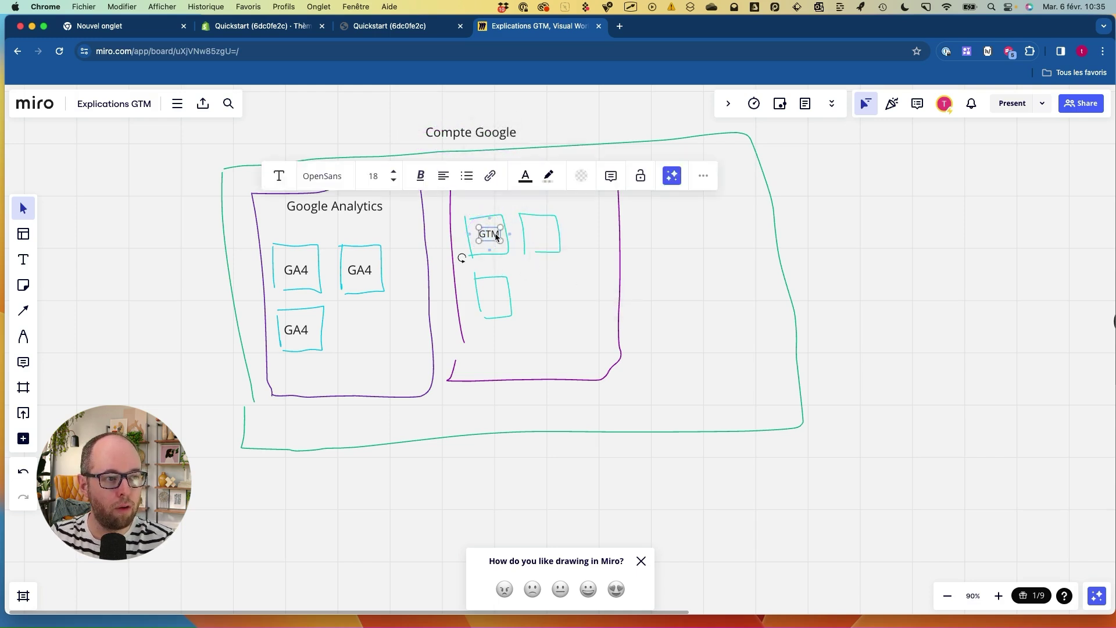
pyautogui.moveTo(497, 237)
pyautogui.mouseDown()
pyautogui.moveTo(542, 233)
pyautogui.moveTo(593, 256)
pyautogui.moveTo(570, 224)
pyautogui.mouseUp()
pyautogui.doubleClick(545, 234)
pyautogui.moveTo(542, 232); pyautogui.dragTo(493, 294)
pyautogui.moveTo(501, 187)
pyautogui.mouseDown()
pyautogui.moveTo(554, 319)
pyautogui.moveTo(568, 249)
pyautogui.mouseUp()
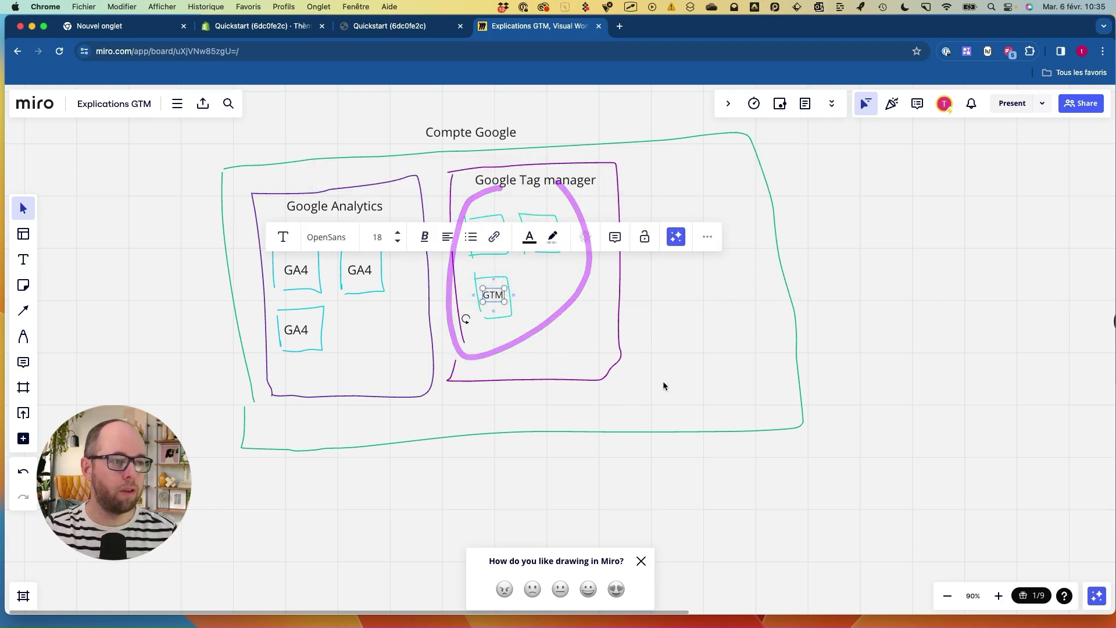
pyautogui.moveTo(496, 118)
pyautogui.mouseDown()
pyautogui.moveTo(428, 128)
pyautogui.moveTo(526, 115)
pyautogui.mouseUp()
pyautogui.moveTo(431, 141); pyautogui.dragTo(528, 154)
# - Draw a smaller third box in purple pen beside the Google Tag manager box, inside the green Compte Google rectangle
pyautogui.click(24, 340)
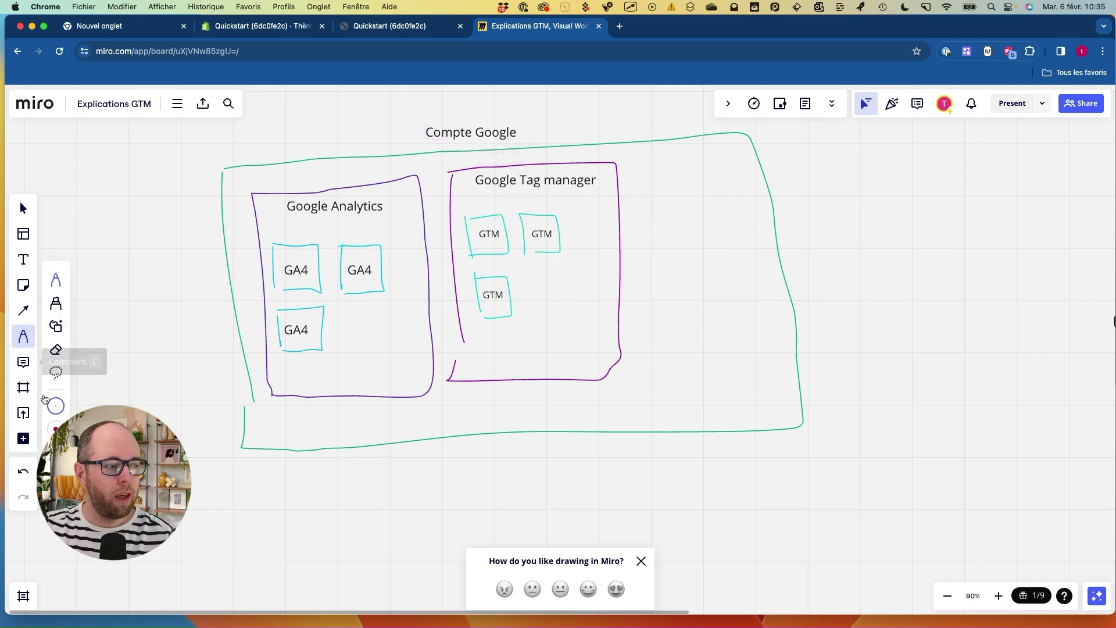
pyautogui.click(56, 408)
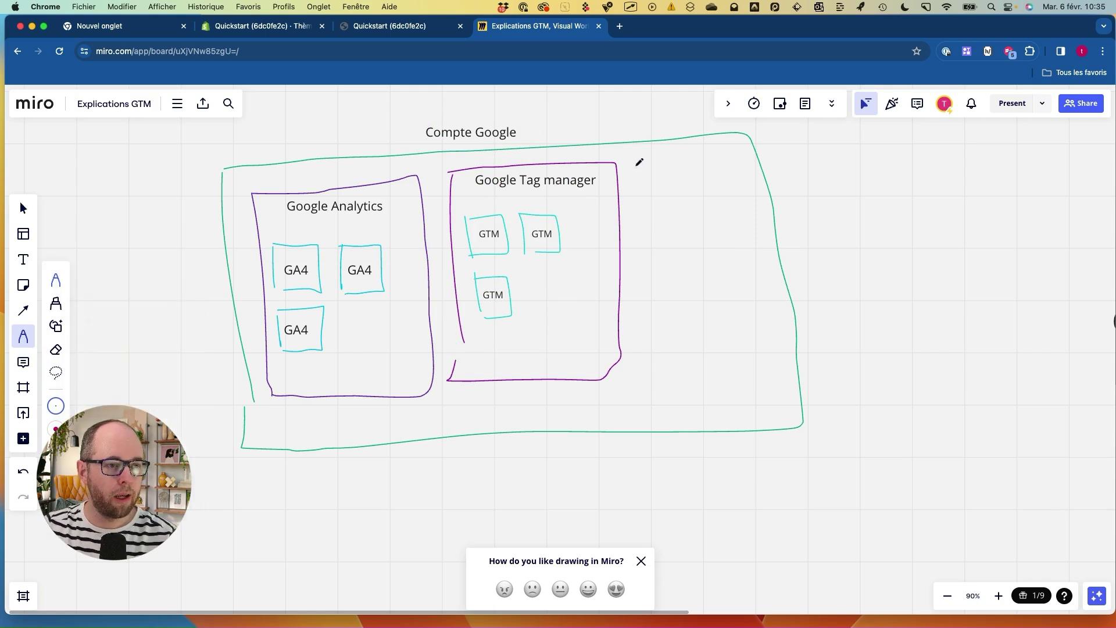
pyautogui.moveTo(640, 161)
pyautogui.mouseDown()
pyautogui.moveTo(740, 169)
pyautogui.moveTo(703, 237)
pyautogui.moveTo(674, 240)
pyautogui.mouseUp()
# - Add the title "search console" inside the small purple box and centre it under the upper edge
pyautogui.click(23, 259)
pyautogui.click(656, 199)
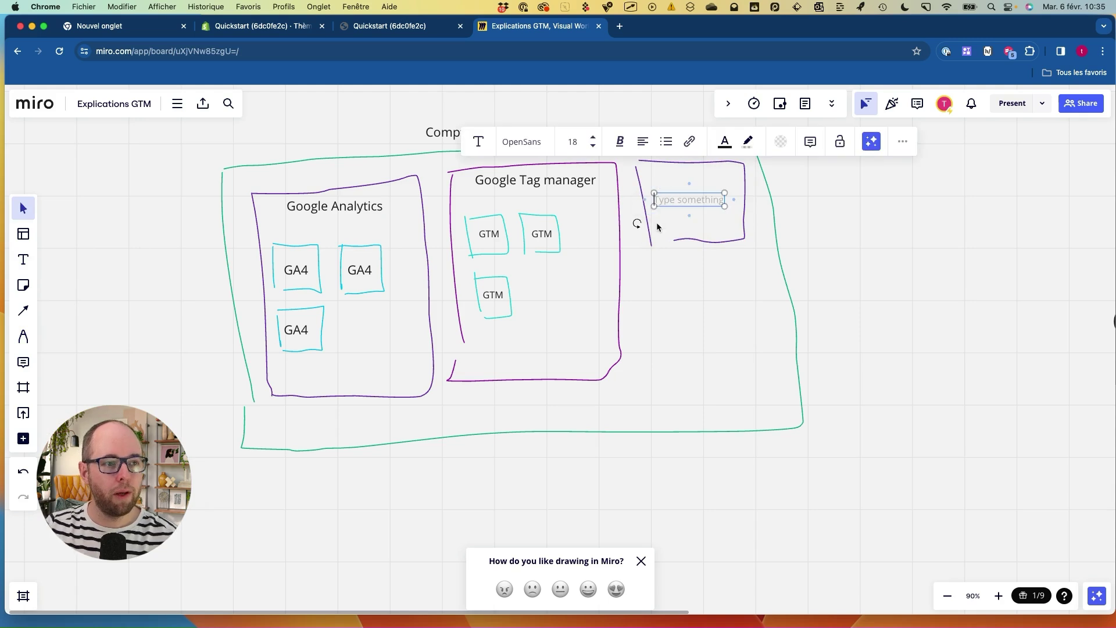
pyautogui.write('search')
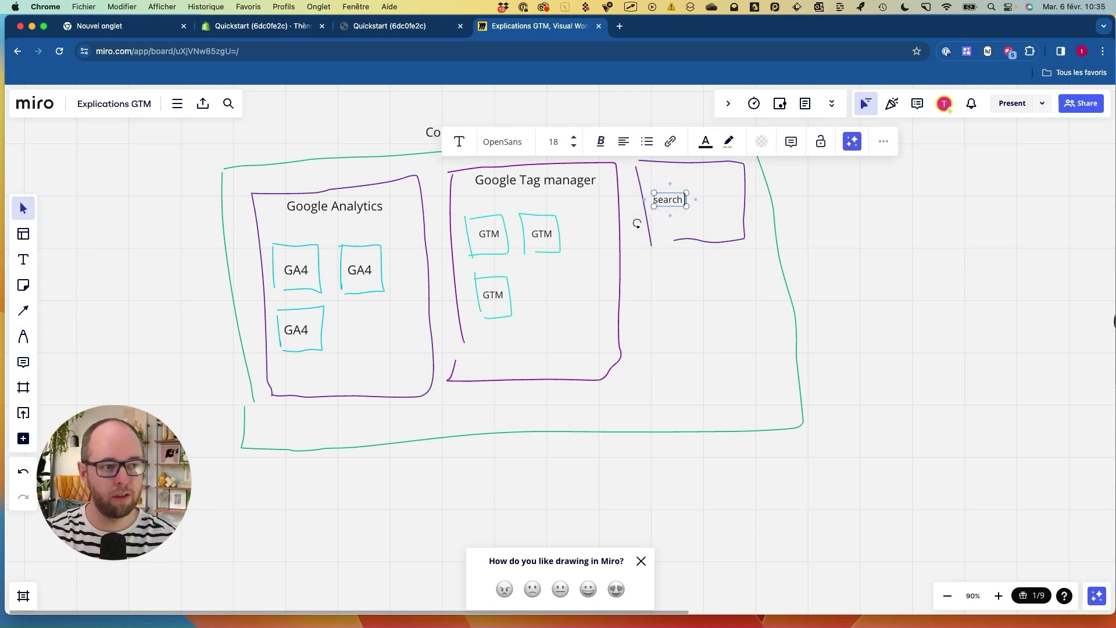
pyautogui.write(' console')
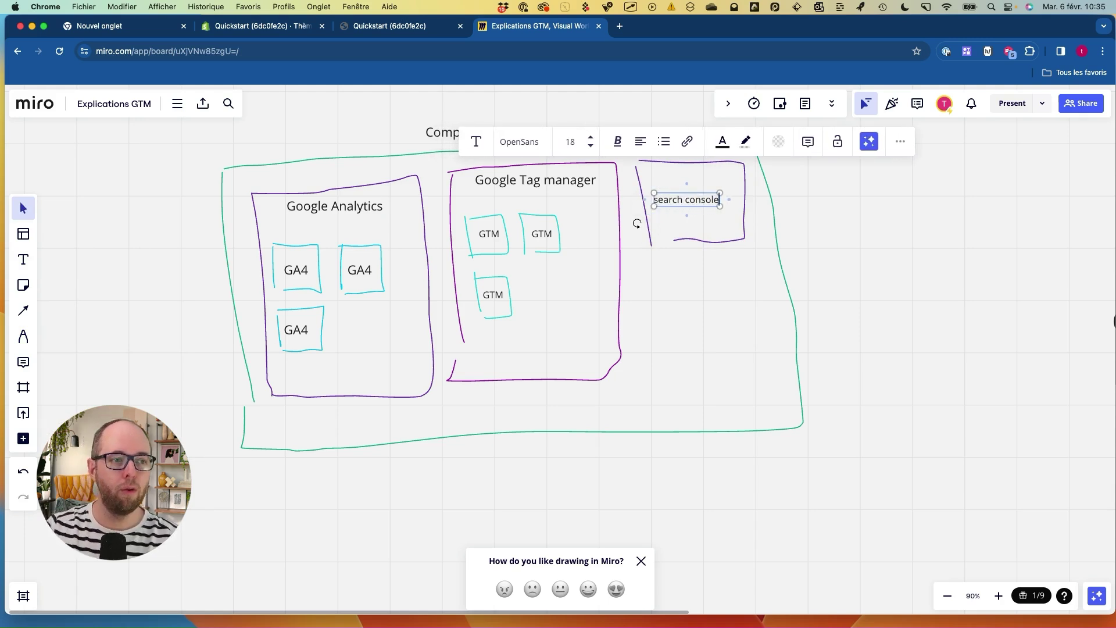
pyautogui.click(689, 276)
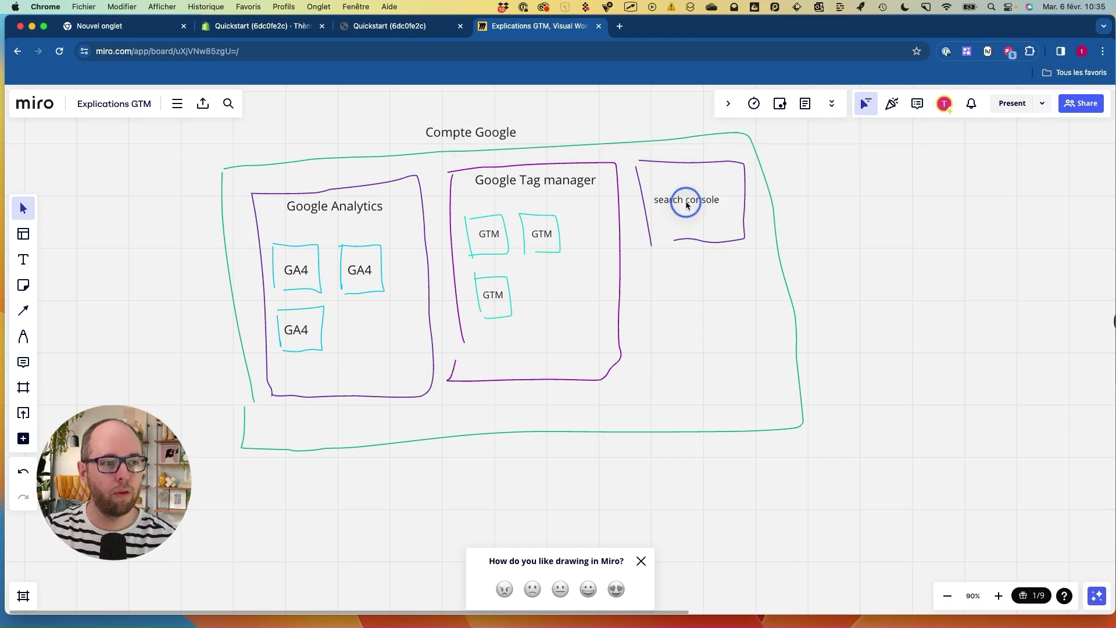
pyautogui.moveTo(710, 182)
pyautogui.mouseDown()
pyautogui.moveTo(657, 203)
pyautogui.moveTo(726, 187)
pyautogui.moveTo(627, 179)
pyautogui.mouseUp()
pyautogui.moveTo(660, 213)
pyautogui.mouseDown()
pyautogui.moveTo(658, 198)
pyautogui.moveTo(683, 217)
pyautogui.moveTo(707, 189)
pyautogui.moveTo(678, 232)
pyautogui.mouseUp()
pyautogui.moveTo(469, 106); pyautogui.dragTo(504, 125)
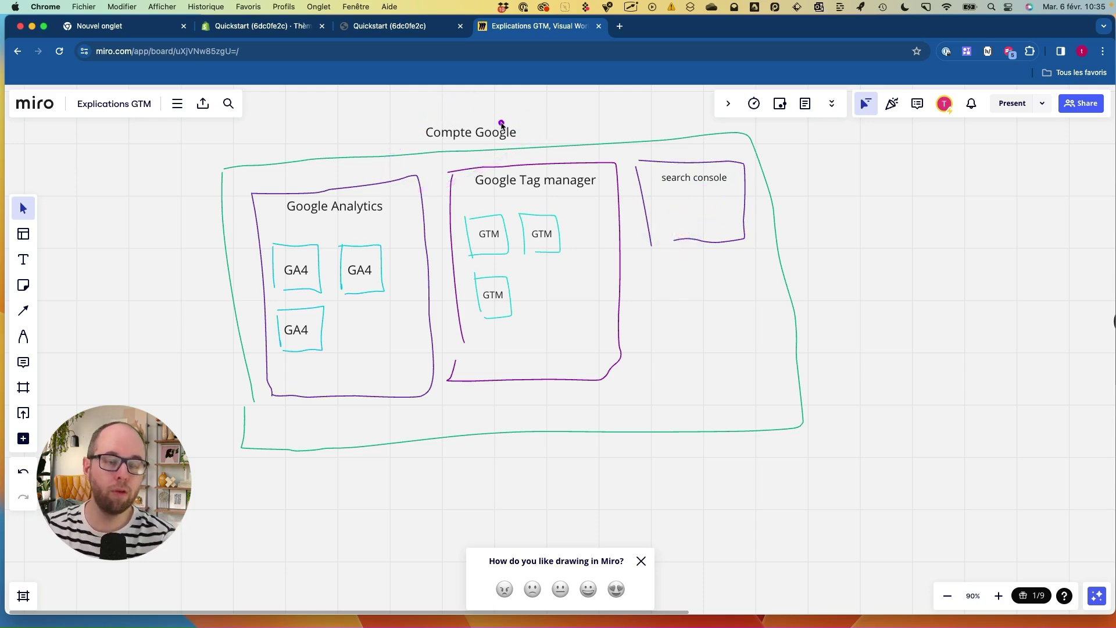
pyautogui.moveTo(471, 140)
pyautogui.mouseDown()
pyautogui.moveTo(375, 145)
pyautogui.moveTo(525, 107)
pyautogui.mouseUp()
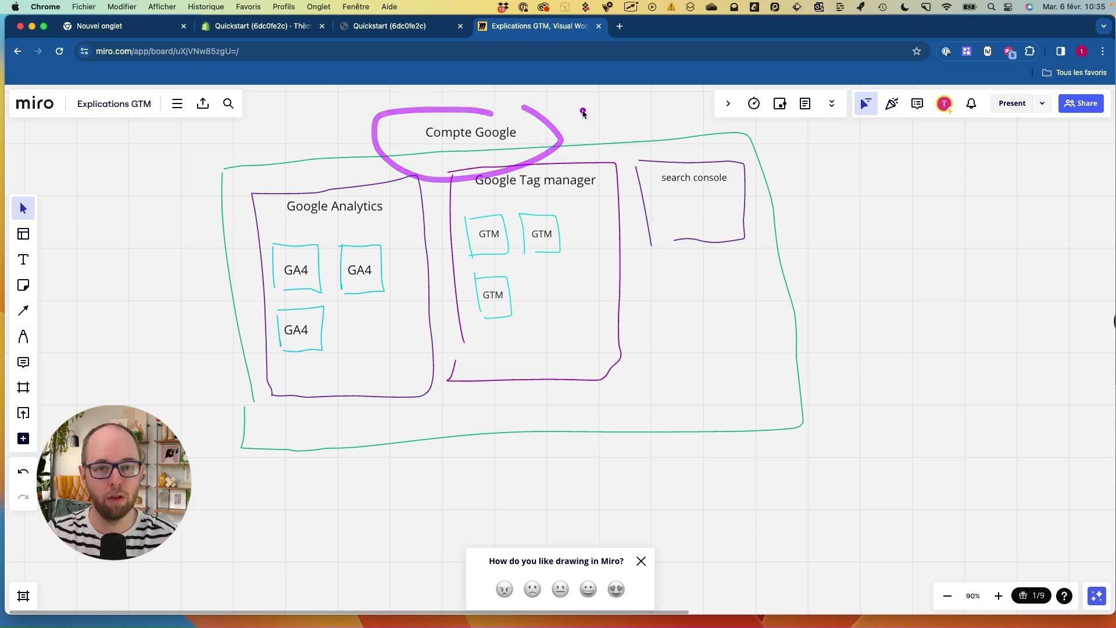
pyautogui.moveTo(520, 76)
pyautogui.mouseDown()
pyautogui.moveTo(212, 182)
pyautogui.moveTo(939, 331)
pyautogui.moveTo(564, 98)
pyautogui.mouseUp()
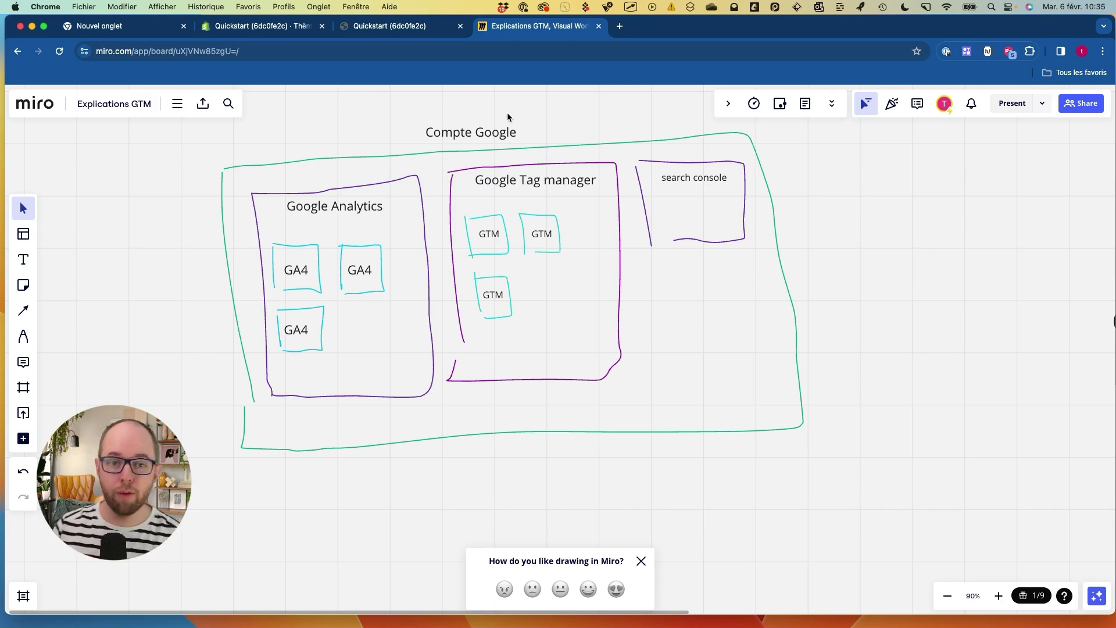
pyautogui.moveTo(545, 183)
pyautogui.mouseDown()
pyautogui.moveTo(451, 177)
pyautogui.moveTo(556, 207)
pyautogui.moveTo(603, 172)
pyautogui.moveTo(433, 227)
pyautogui.moveTo(507, 249)
pyautogui.moveTo(465, 229)
pyautogui.mouseUp()
pyautogui.moveTo(512, 148); pyautogui.dragTo(459, 171)
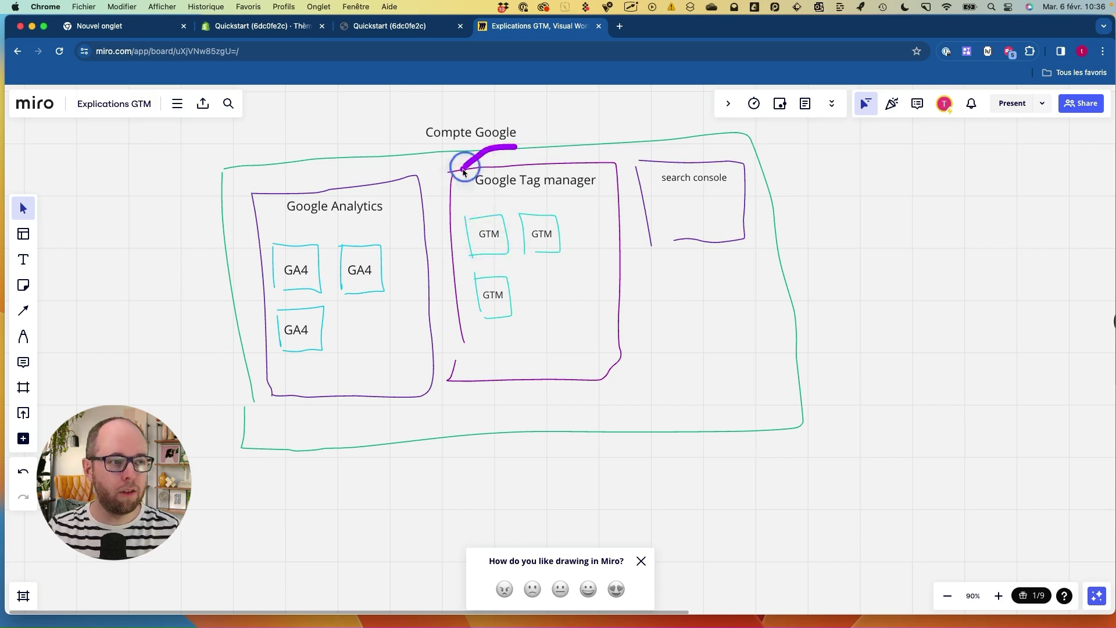
# - Search Google for "google tag manager" in a new browser tab and open the Tag Manager site
pyautogui.press('super+t')
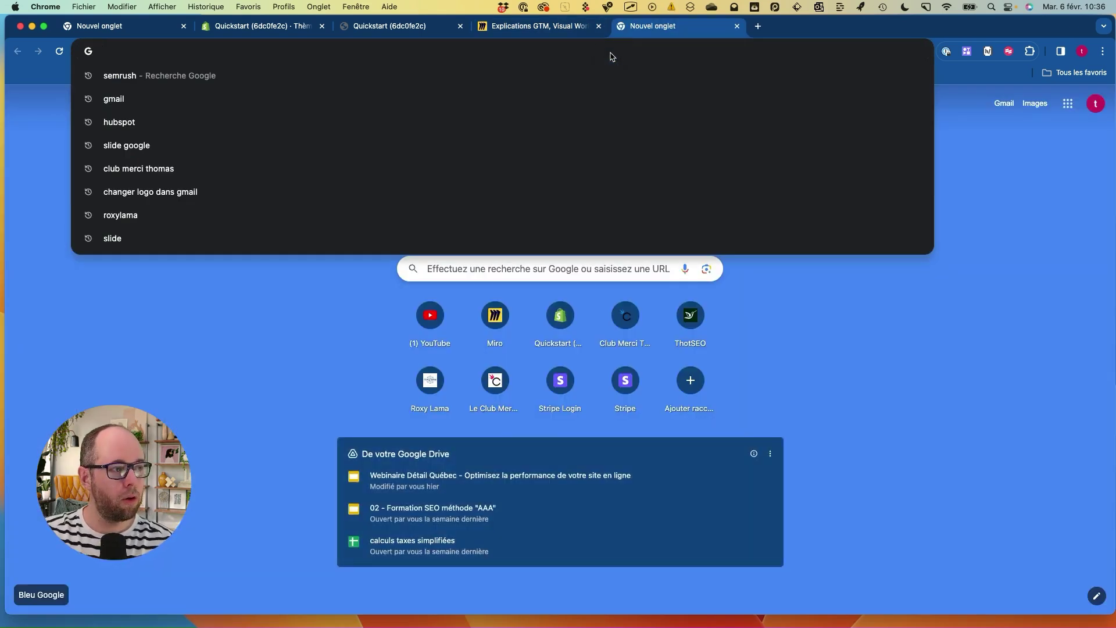
pyautogui.write('google ta')
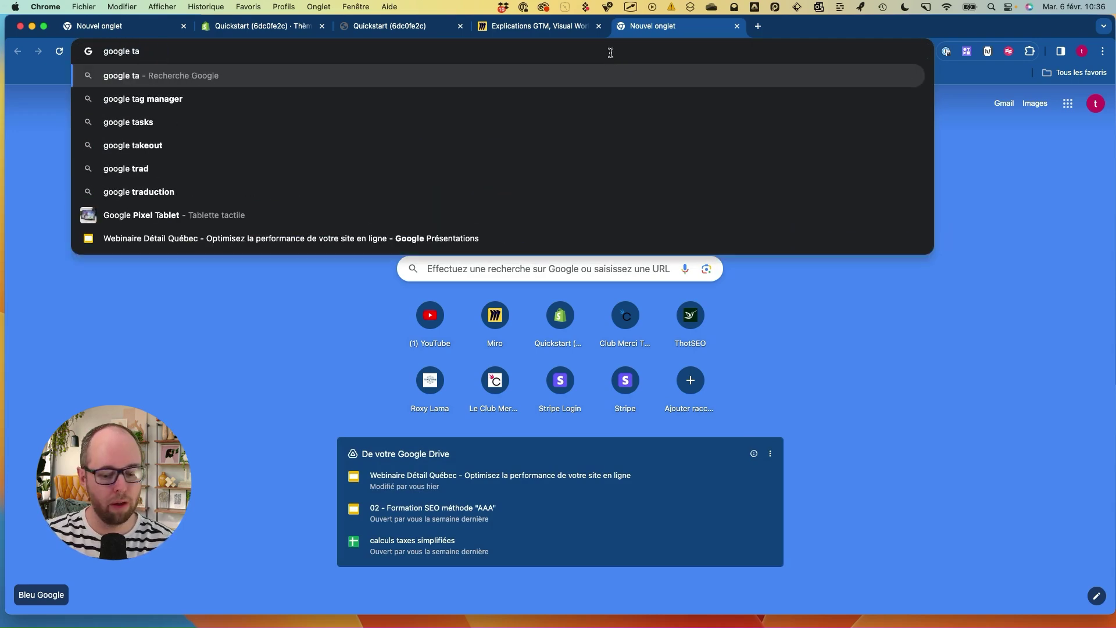
pyautogui.write('g manager')
pyautogui.press('Return')
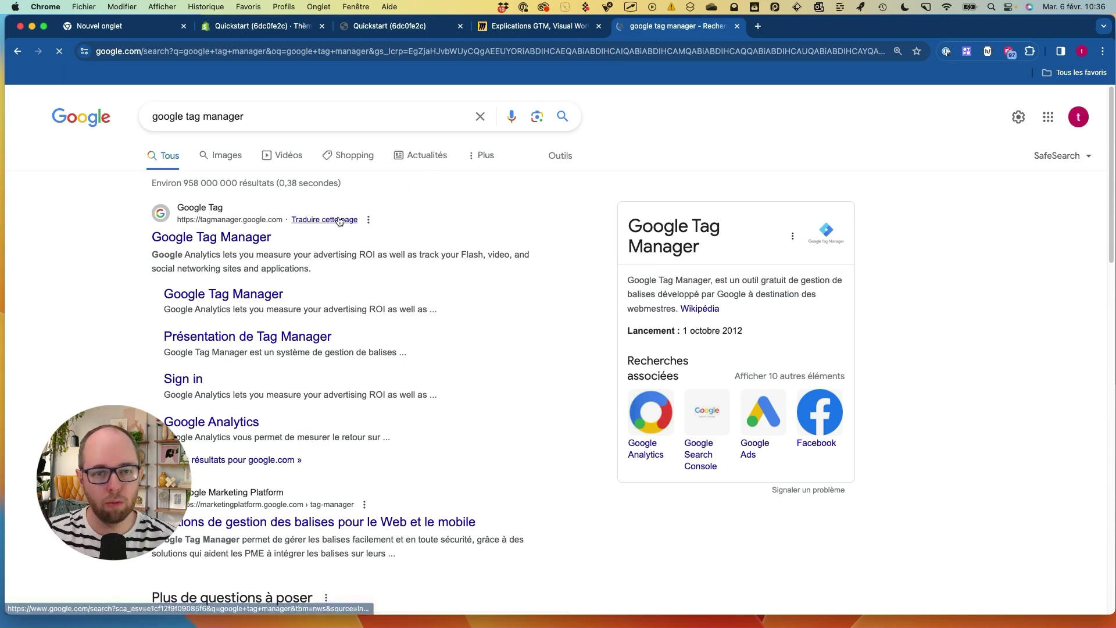
pyautogui.click(235, 237)
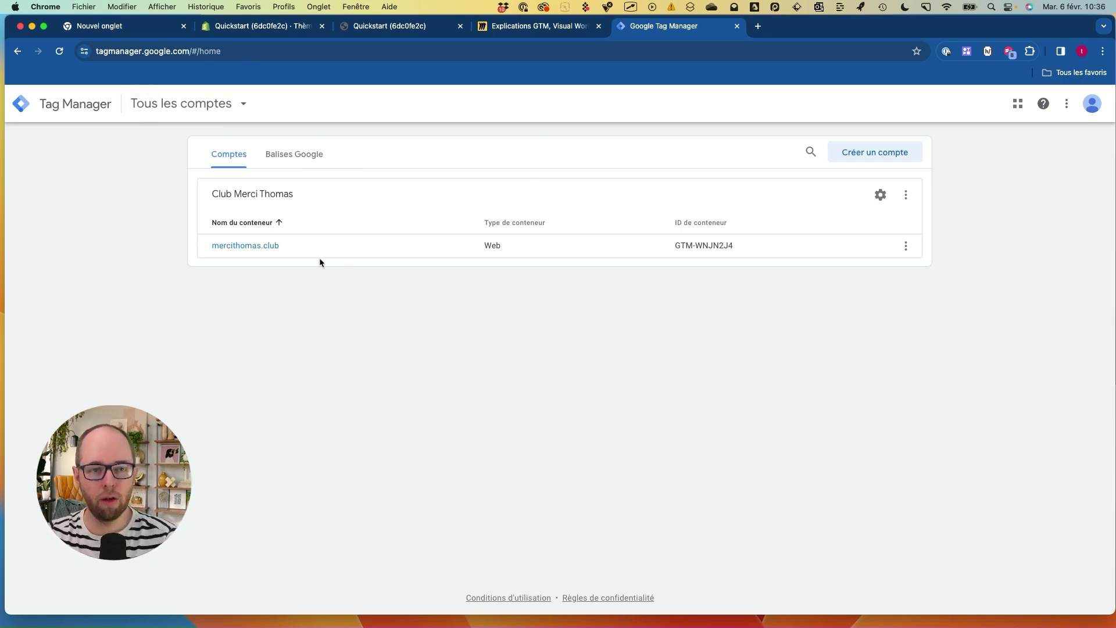
pyautogui.moveTo(251, 221); pyautogui.dragTo(177, 203)
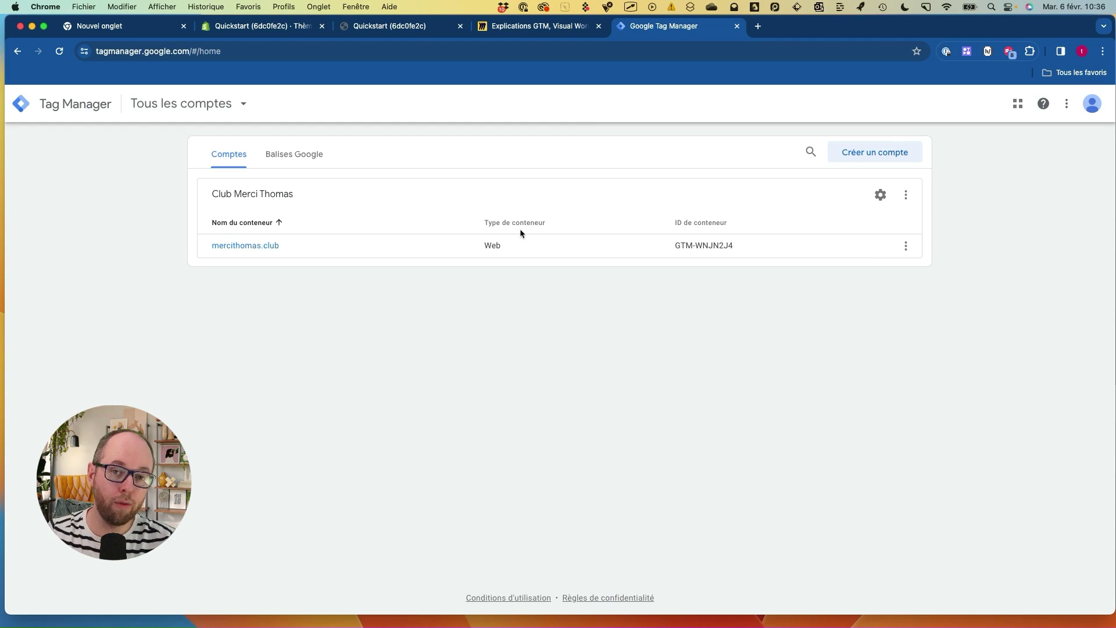
pyautogui.hotkey('ctrl', 'a')
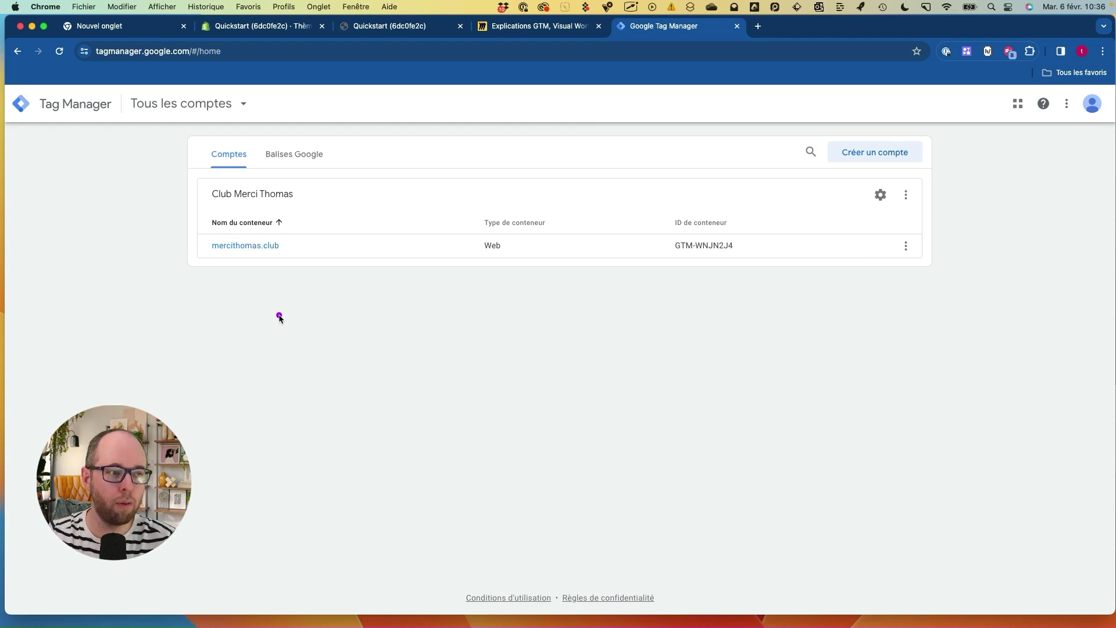
pyautogui.moveTo(669, 145); pyautogui.dragTo(498, 281)
pyautogui.moveTo(504, 168); pyautogui.dragTo(649, 272)
pyautogui.moveTo(227, 198); pyautogui.dragTo(223, 366)
pyautogui.moveTo(226, 158)
pyautogui.mouseDown()
pyautogui.moveTo(720, 172)
pyautogui.moveTo(277, 491)
pyautogui.moveTo(347, 326)
pyautogui.mouseUp()
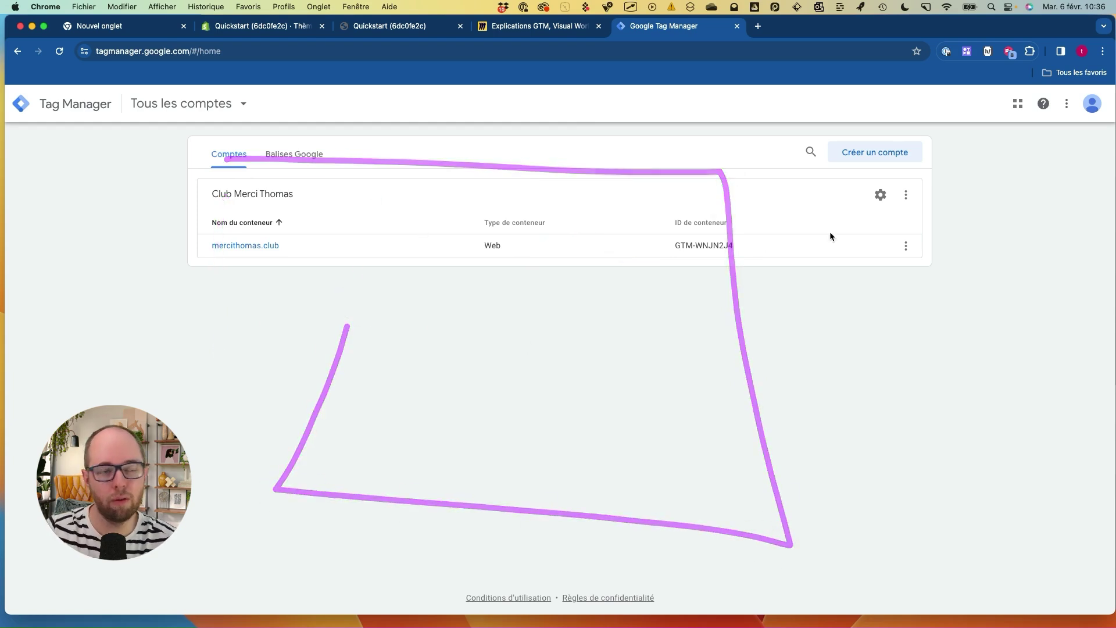
pyautogui.moveTo(872, 127); pyautogui.dragTo(910, 153)
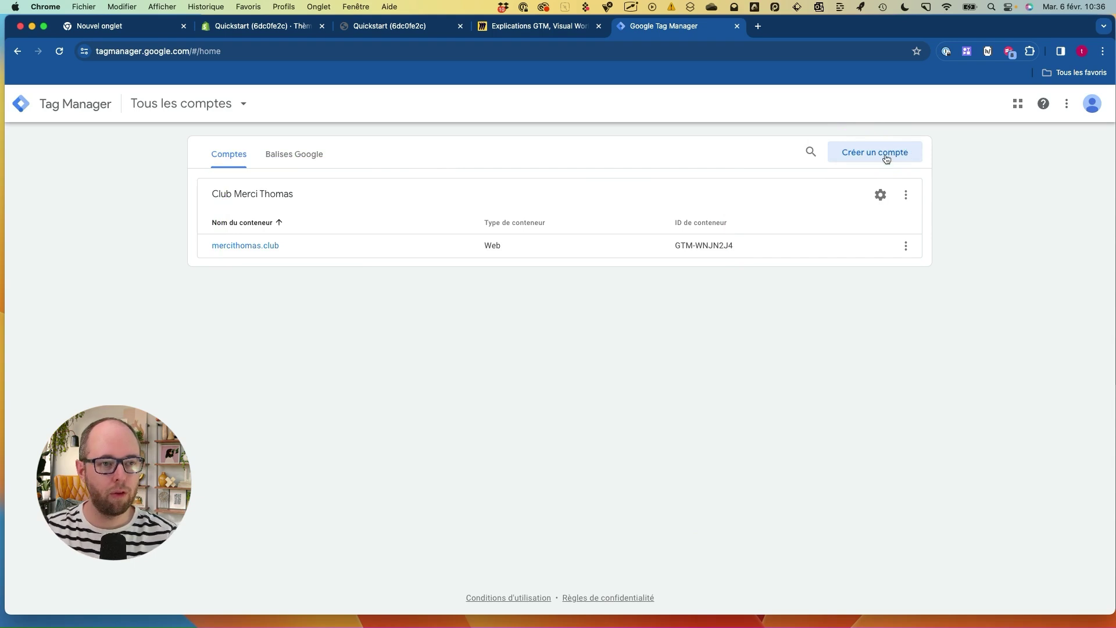
# - Review the Google Tag manager box on the Miro board, and return to the Tag Manager accounts list
pyautogui.click(516, 29)
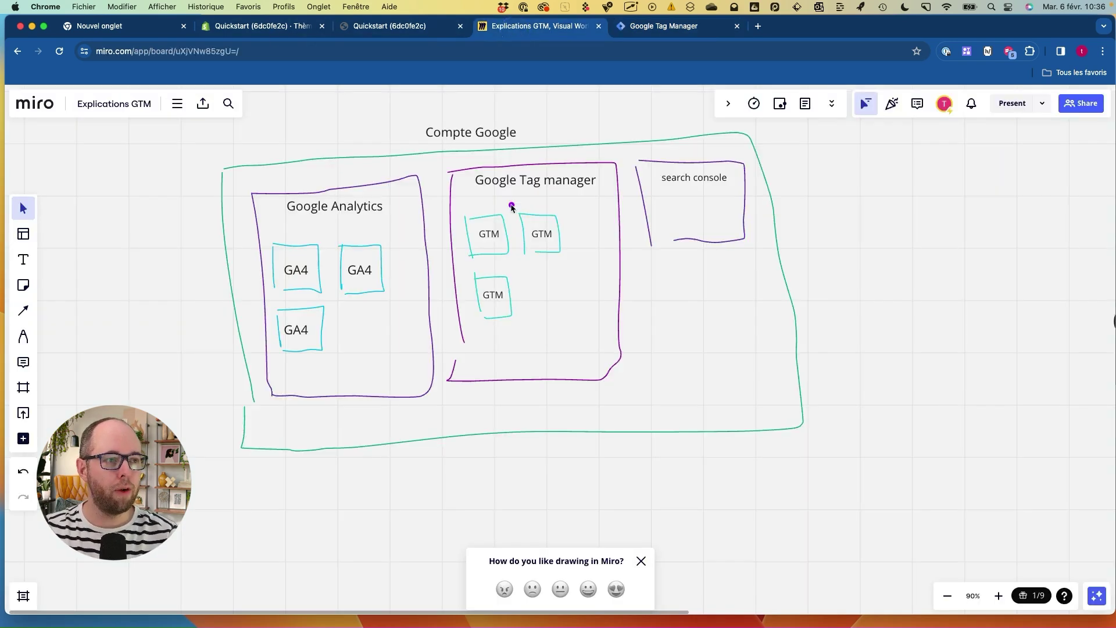
pyautogui.moveTo(580, 165)
pyautogui.mouseDown()
pyautogui.moveTo(458, 174)
pyautogui.moveTo(573, 199)
pyautogui.moveTo(603, 167)
pyautogui.moveTo(473, 162)
pyautogui.moveTo(599, 149)
pyautogui.mouseUp()
pyautogui.click(659, 27)
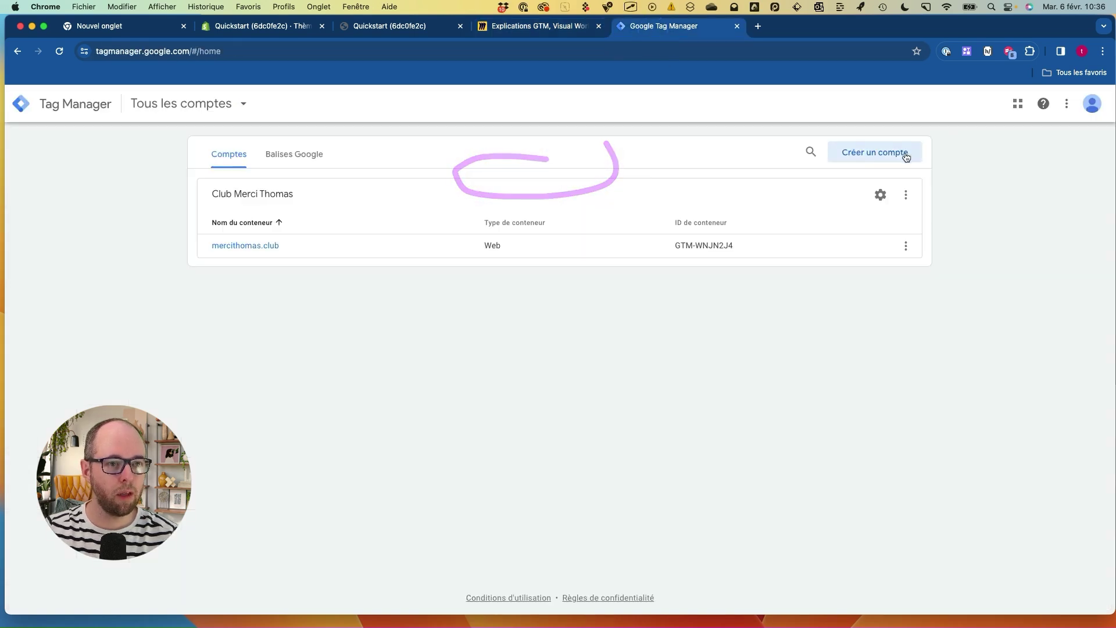
pyautogui.moveTo(890, 137); pyautogui.dragTo(906, 137)
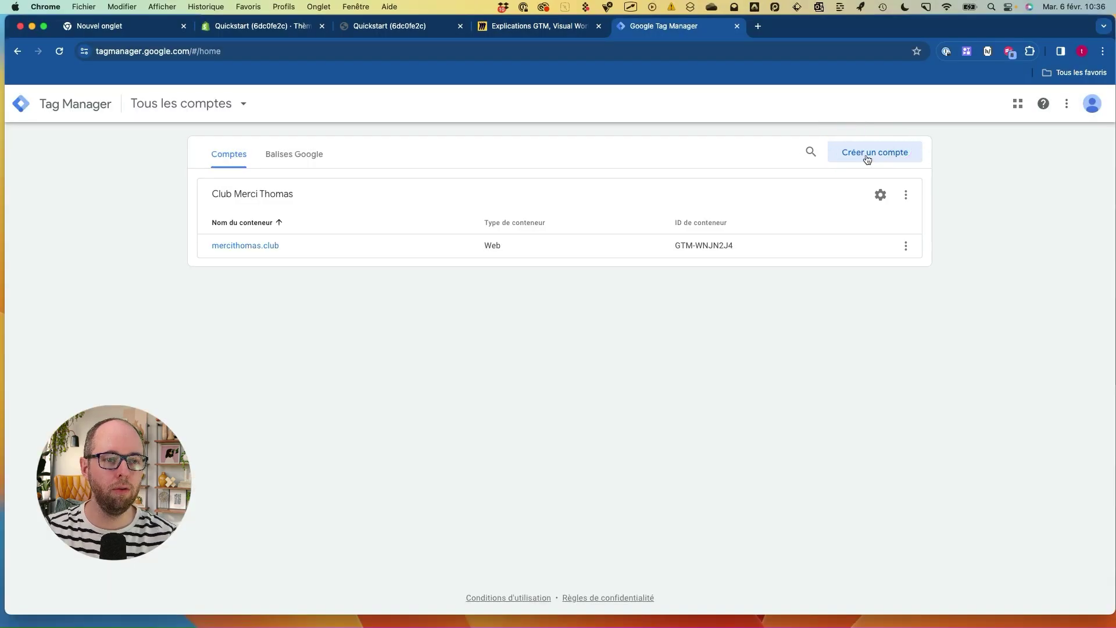
# - Start a new Tag Manager account and name it "Exemple cours tracking"
pyautogui.click(867, 158)
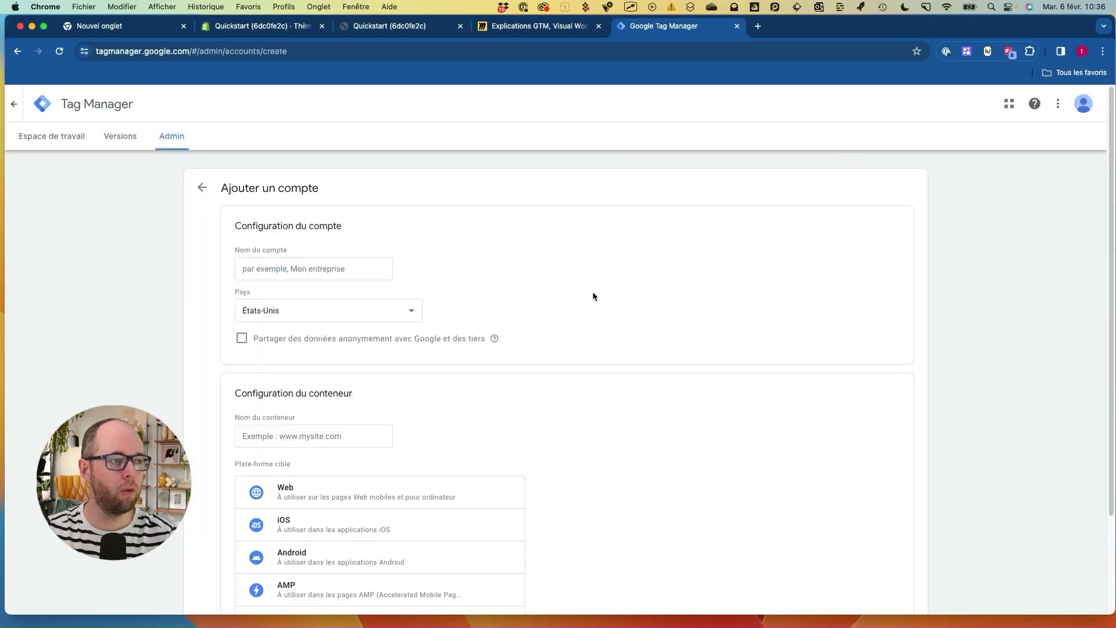
pyautogui.moveTo(288, 164)
pyautogui.mouseDown()
pyautogui.moveTo(142, 250)
pyautogui.moveTo(346, 148)
pyautogui.mouseUp()
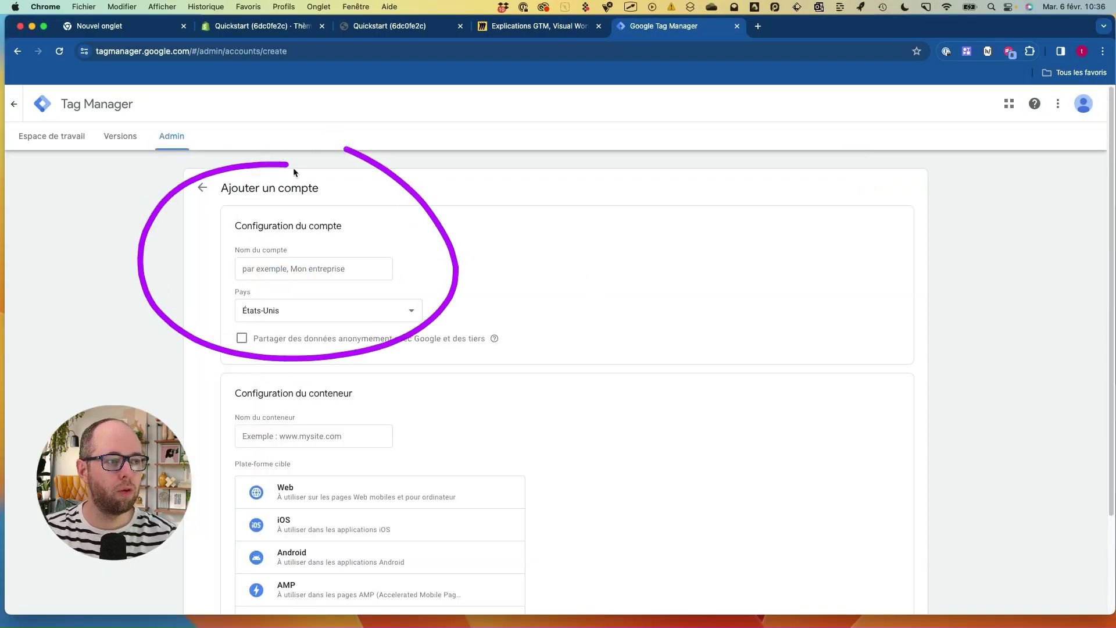
pyautogui.scroll(-3, 523, 315)
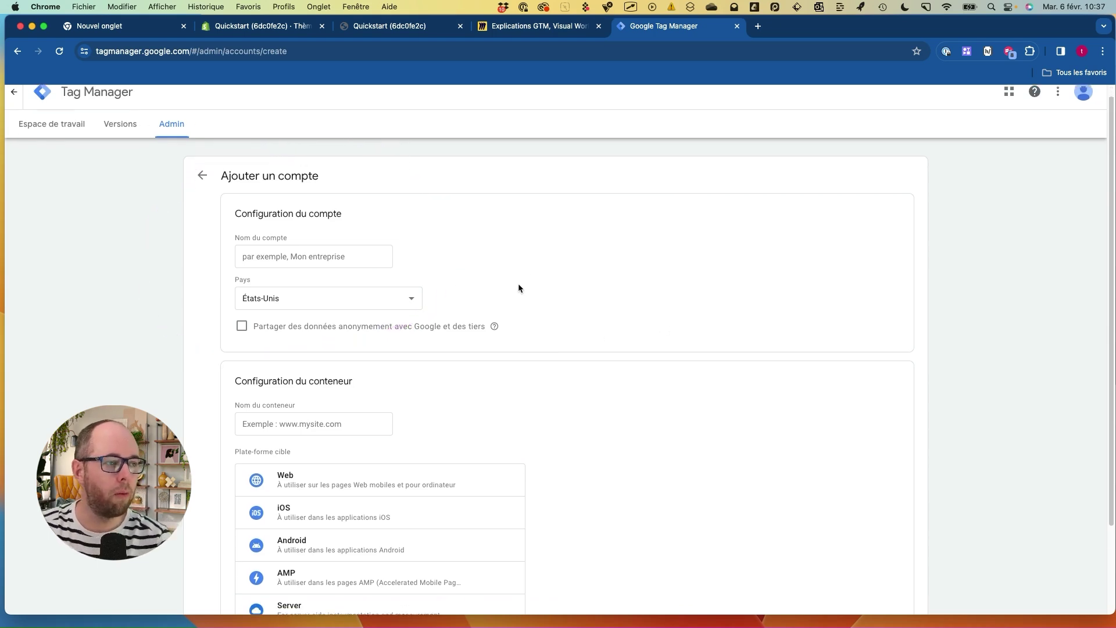
pyautogui.click(266, 151)
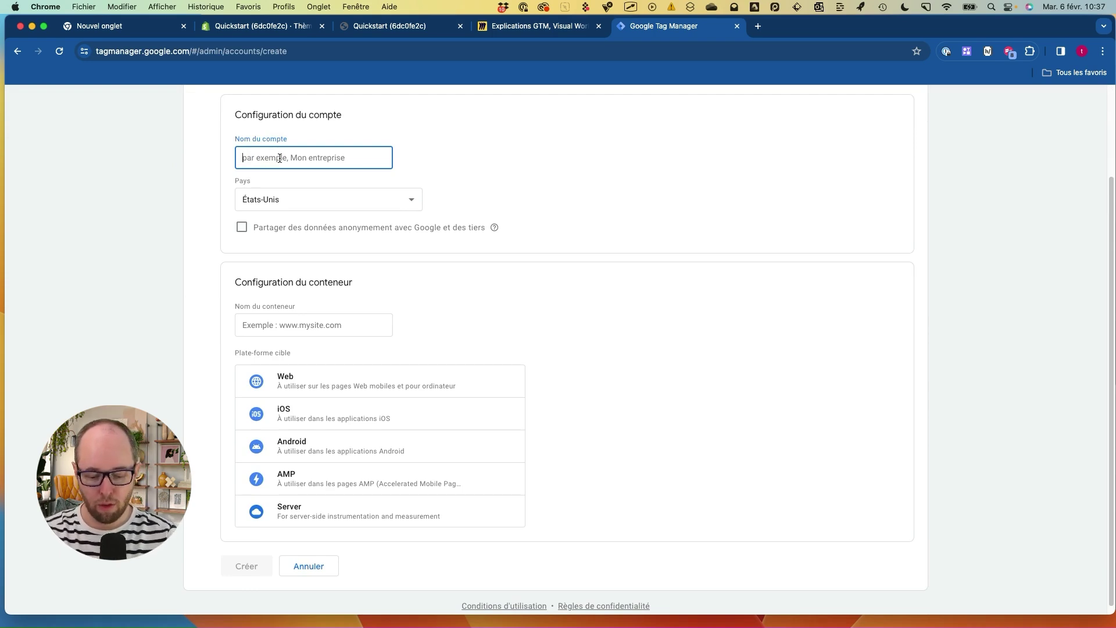
pyautogui.write('Exemple cours tracking')
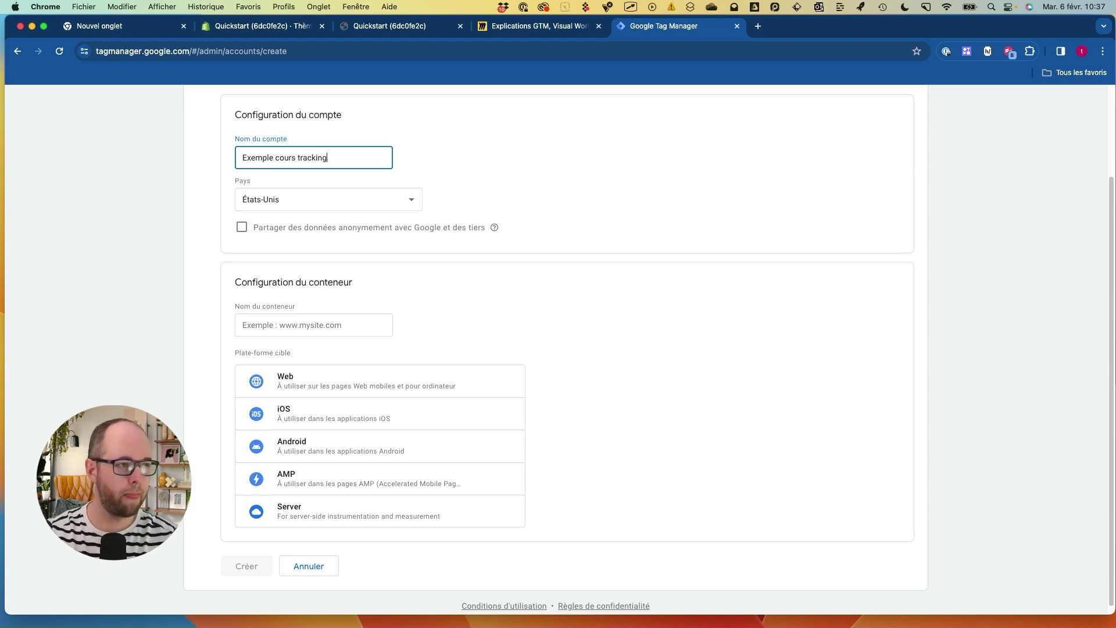
# - Set the new account's country to Canada
pyautogui.click(258, 198)
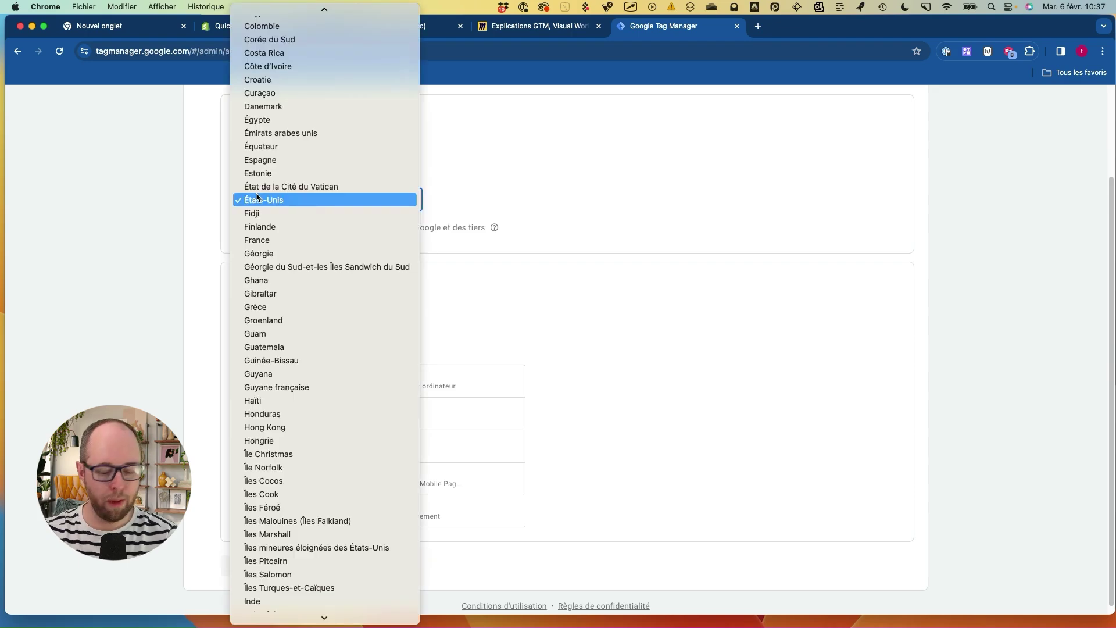
pyautogui.write('can')
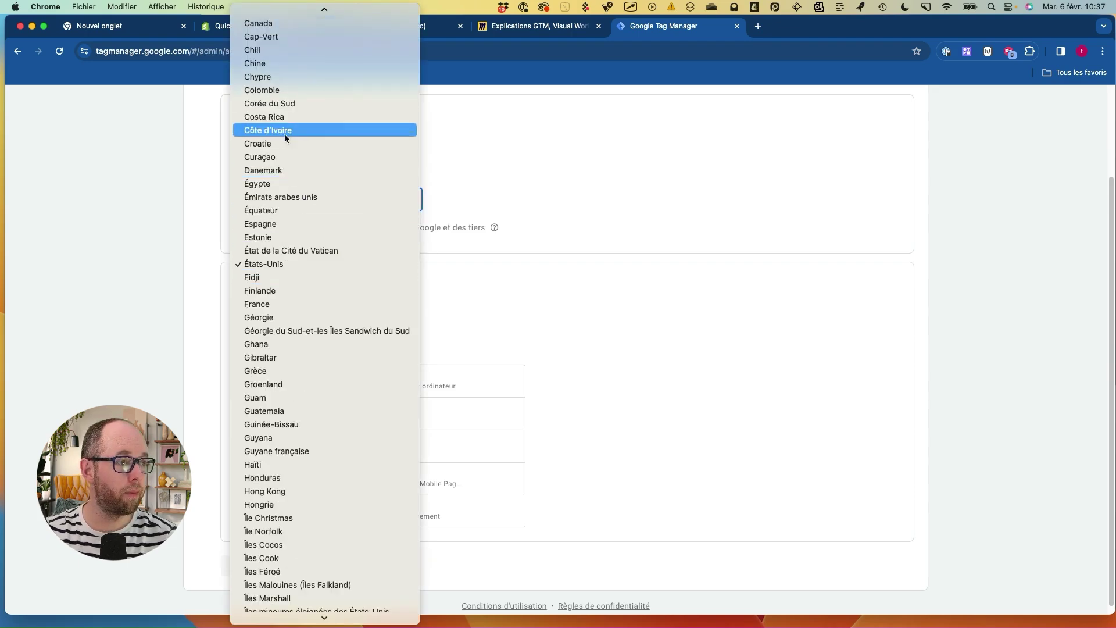
pyautogui.click(291, 24)
pyautogui.click(638, 273)
pyautogui.scroll(-1, 569, 316)
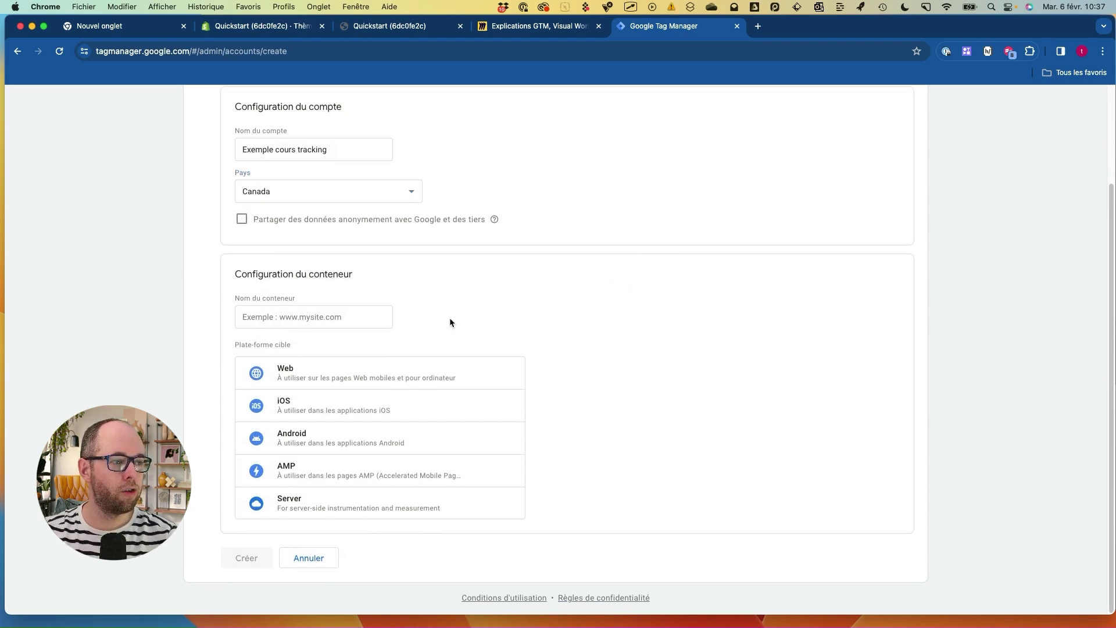
# - Compare the container configuration section with the GTM boxes on the Miro board, and return to the Tag Manager account form
pyautogui.moveTo(358, 251)
pyautogui.mouseDown()
pyautogui.moveTo(344, 347)
pyautogui.moveTo(239, 234)
pyautogui.mouseUp()
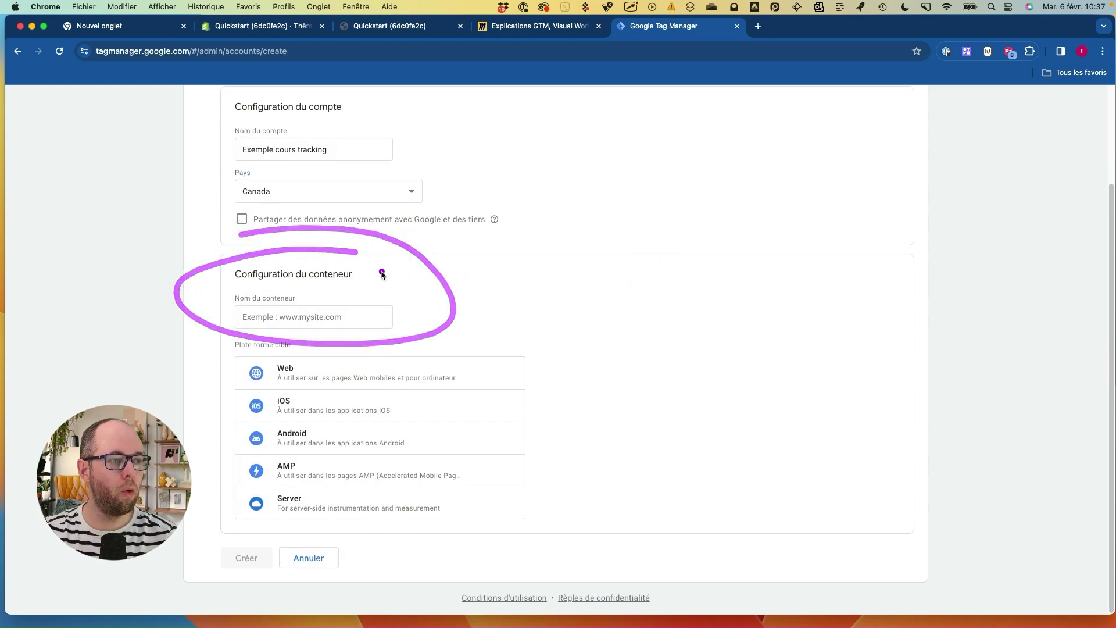
pyautogui.moveTo(318, 263)
pyautogui.mouseDown()
pyautogui.moveTo(386, 319)
pyautogui.moveTo(249, 269)
pyautogui.mouseUp()
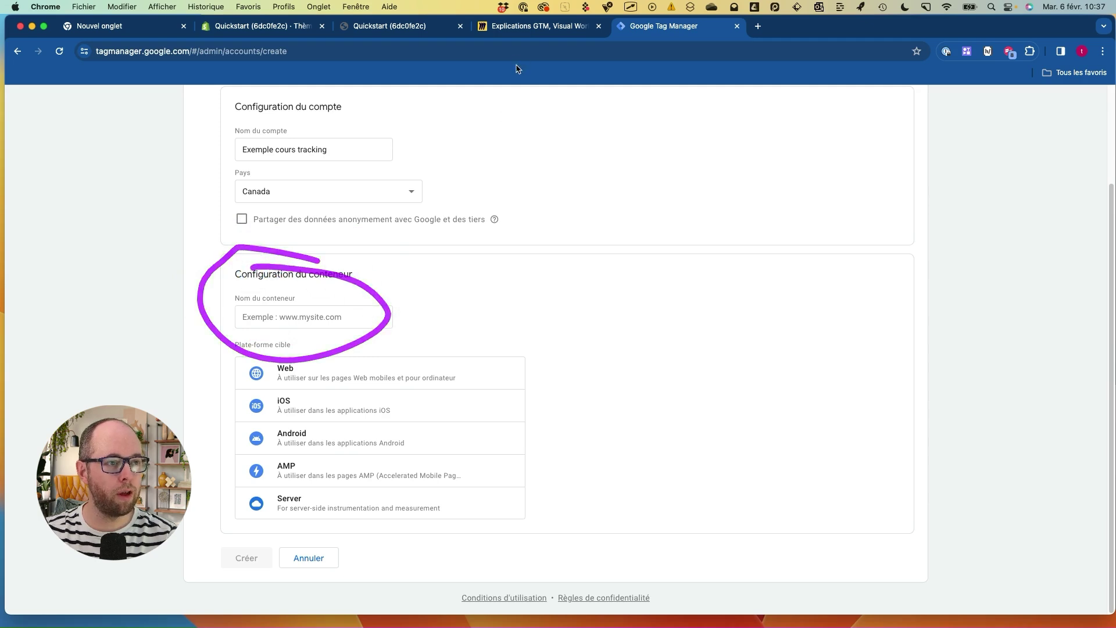
pyautogui.click(516, 35)
pyautogui.moveTo(504, 218)
pyautogui.mouseDown()
pyautogui.moveTo(458, 232)
pyautogui.moveTo(477, 264)
pyautogui.moveTo(516, 238)
pyautogui.moveTo(499, 223)
pyautogui.moveTo(498, 241)
pyautogui.moveTo(473, 251)
pyautogui.moveTo(503, 218)
pyautogui.mouseUp()
pyautogui.moveTo(519, 154)
pyautogui.mouseDown()
pyautogui.moveTo(469, 191)
pyautogui.moveTo(577, 192)
pyautogui.moveTo(558, 162)
pyautogui.moveTo(494, 155)
pyautogui.mouseUp()
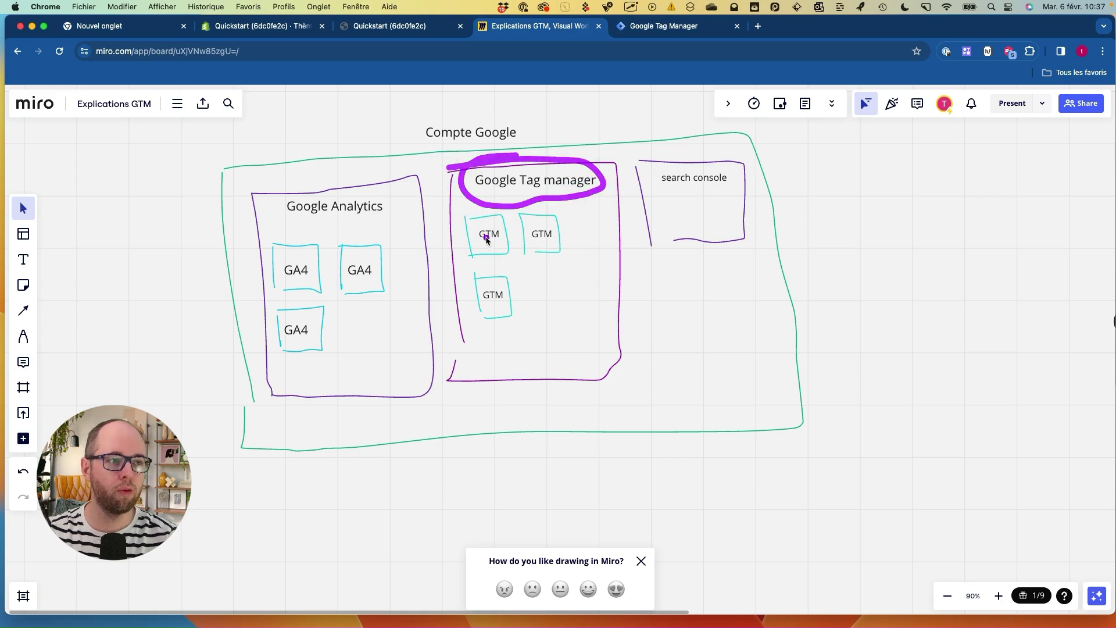
pyautogui.moveTo(492, 214)
pyautogui.mouseDown()
pyautogui.moveTo(468, 256)
pyautogui.moveTo(515, 244)
pyautogui.moveTo(501, 215)
pyautogui.mouseUp()
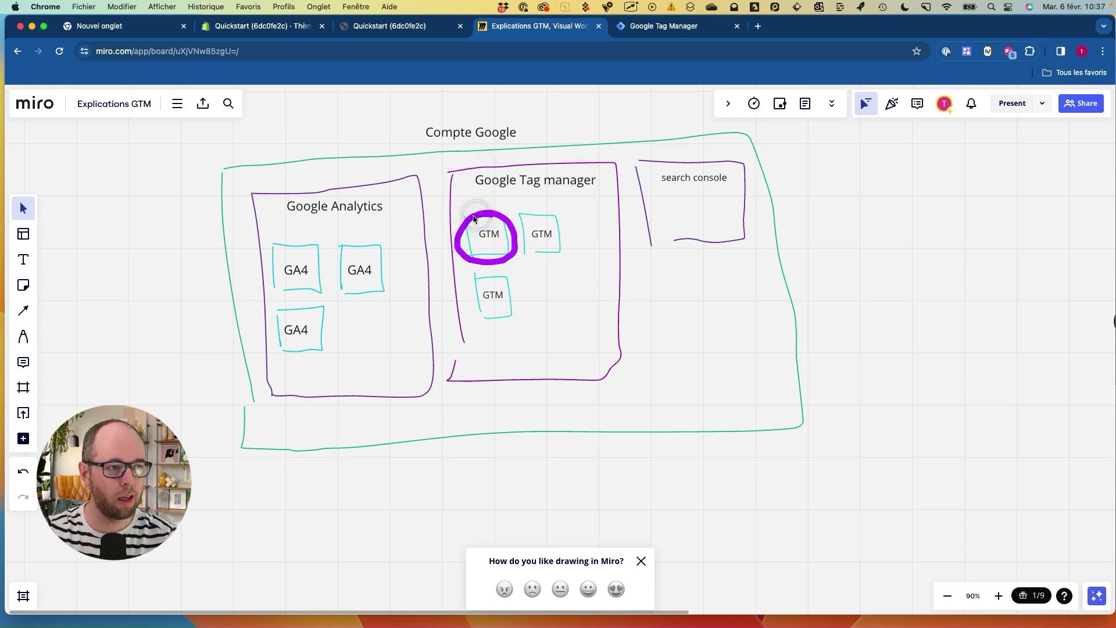
pyautogui.click(668, 25)
# - Name the container "Demo Shopify" and choose Web as its target platform
pyautogui.click(273, 316)
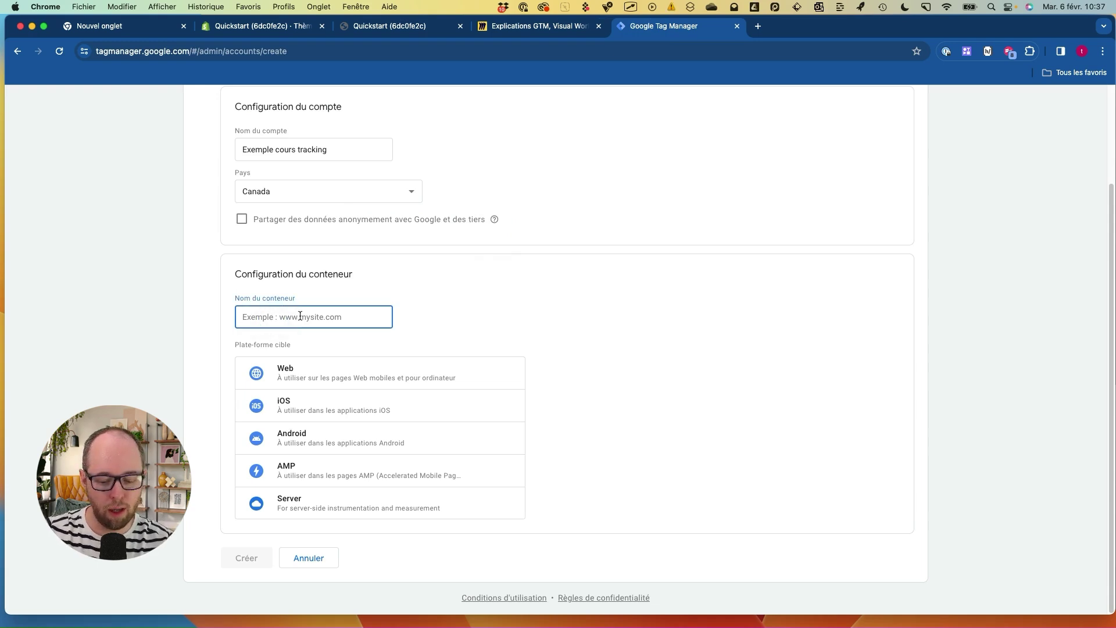
pyautogui.write('DE')
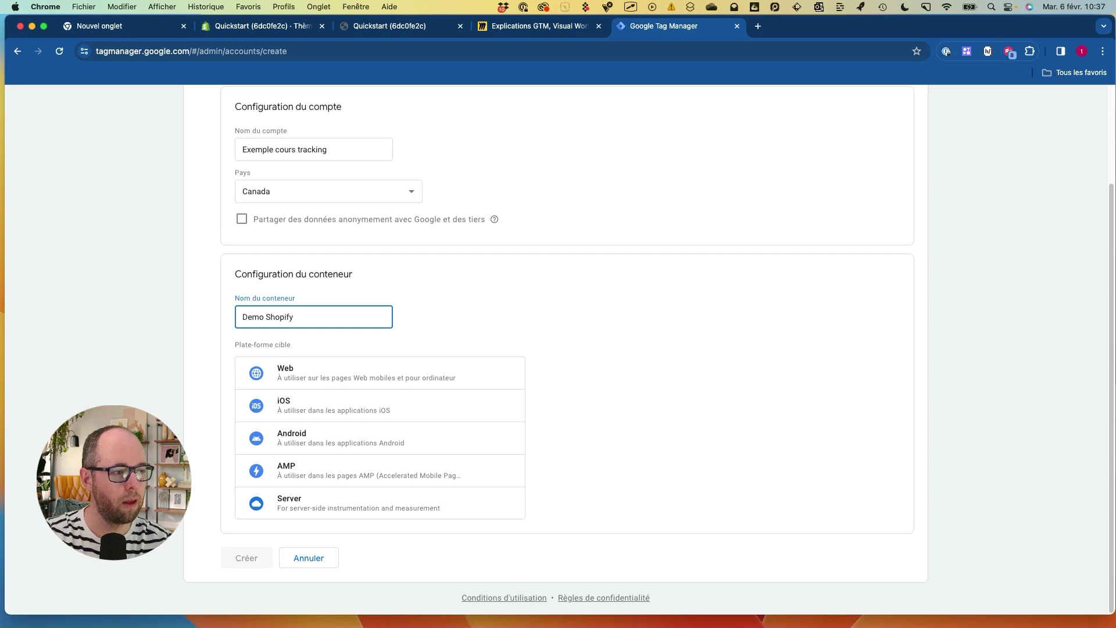
pyautogui.moveTo(217, 334); pyautogui.dragTo(317, 326)
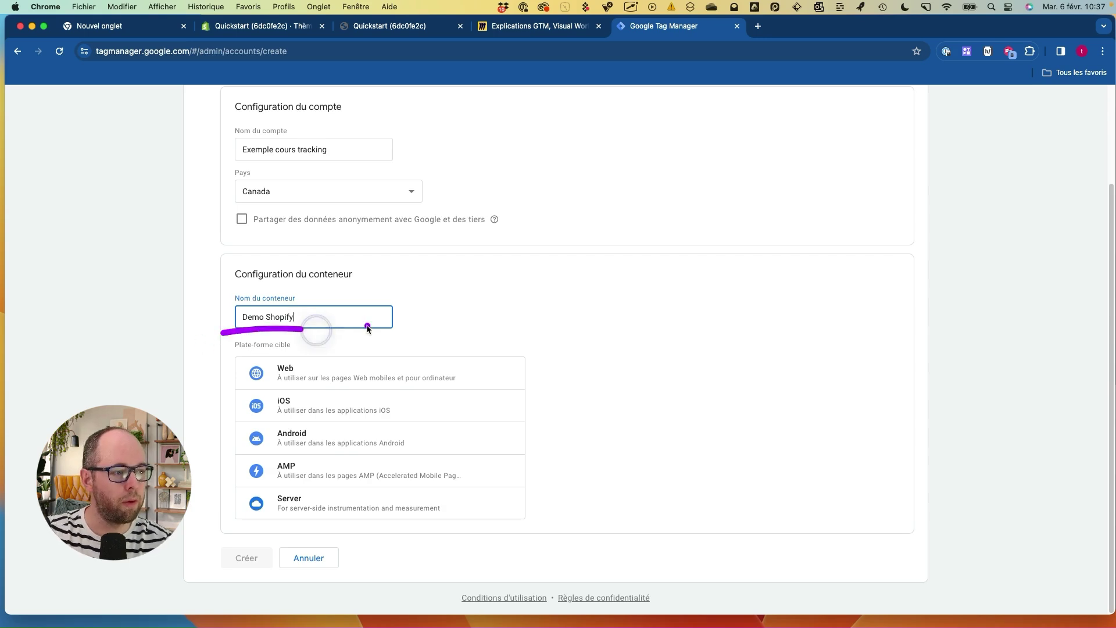
pyautogui.moveTo(252, 356)
pyautogui.mouseDown()
pyautogui.moveTo(182, 369)
pyautogui.moveTo(322, 491)
pyautogui.moveTo(247, 346)
pyautogui.mouseUp()
pyautogui.click(308, 397)
pyautogui.moveTo(308, 397)
pyautogui.mouseDown()
pyautogui.moveTo(265, 401)
pyautogui.moveTo(267, 505)
pyautogui.mouseUp()
pyautogui.moveTo(291, 360)
pyautogui.mouseDown()
pyautogui.moveTo(264, 360)
pyautogui.moveTo(298, 396)
pyautogui.moveTo(325, 379)
pyautogui.mouseUp()
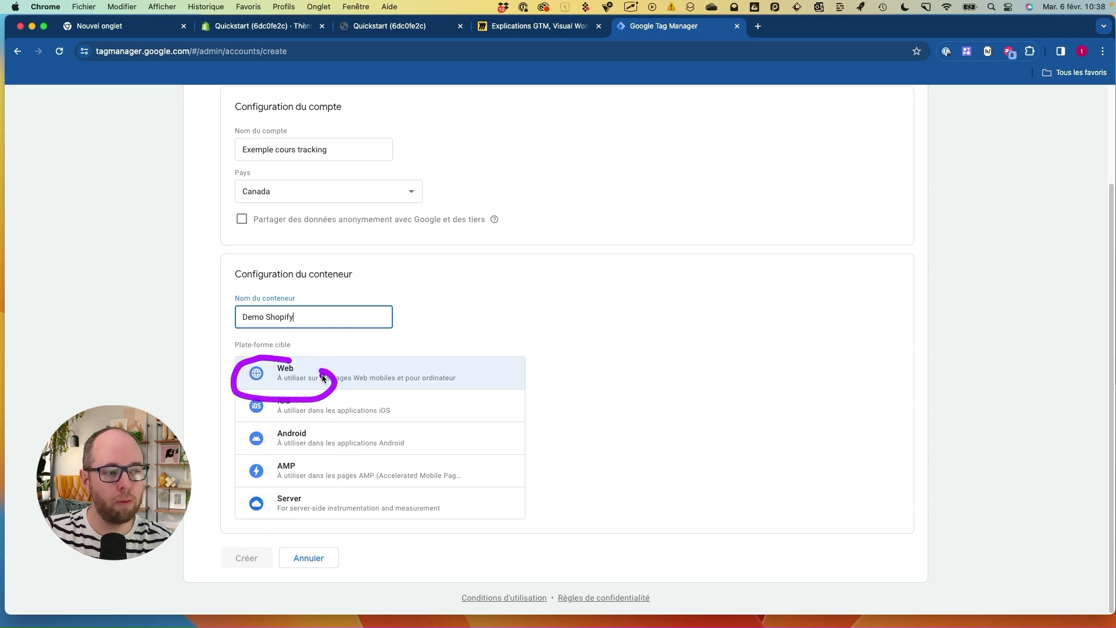
pyautogui.moveTo(276, 352)
pyautogui.mouseDown()
pyautogui.moveTo(239, 372)
pyautogui.moveTo(281, 388)
pyautogui.moveTo(307, 359)
pyautogui.mouseUp()
pyautogui.click(310, 382)
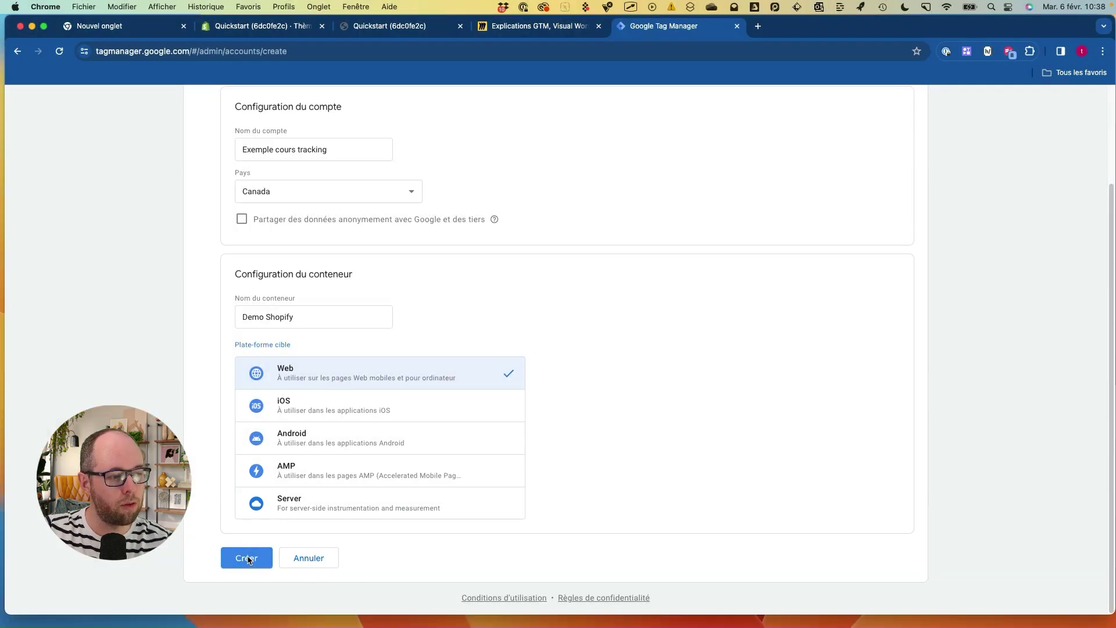
# - Create the account, show its terms of use in French, and accept them together with the GDPR data processing terms
pyautogui.click(250, 561)
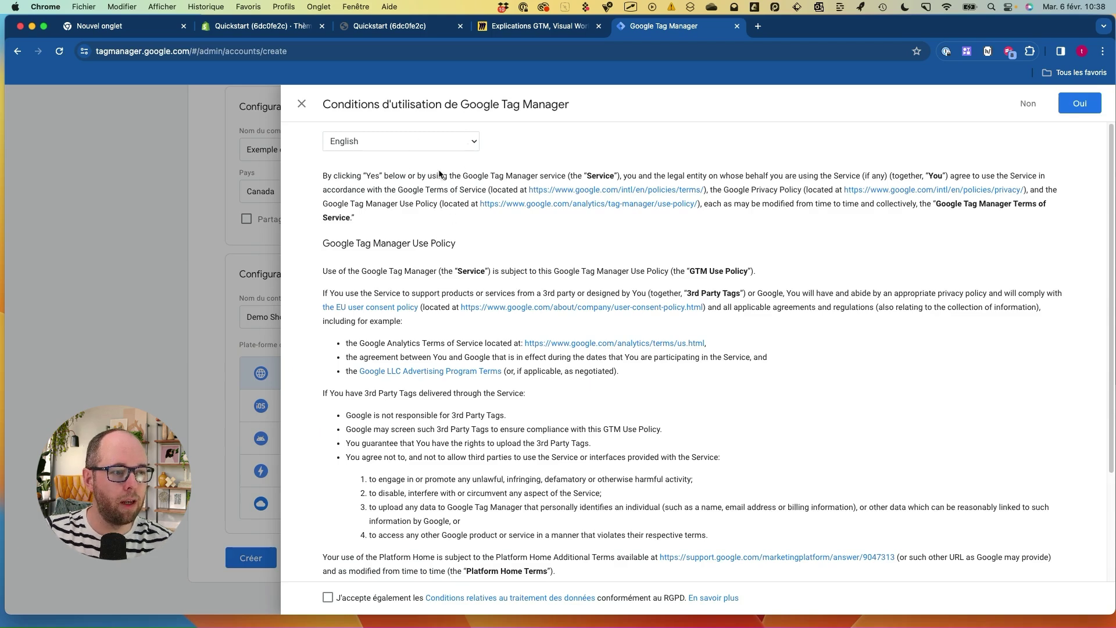
pyautogui.click(444, 146)
pyautogui.click(444, 155)
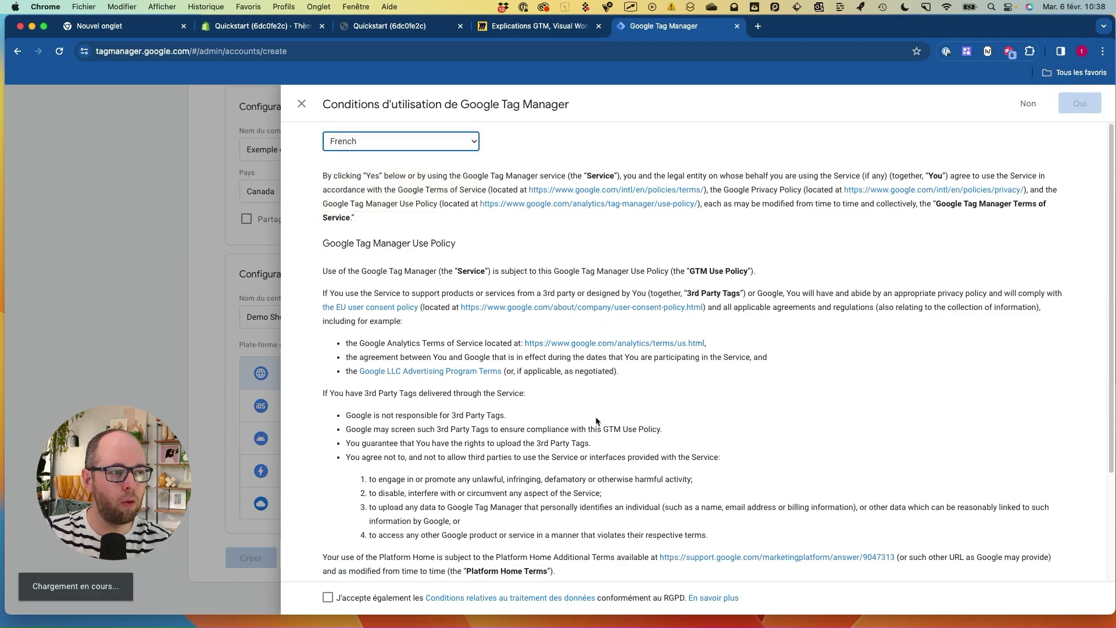
pyautogui.scroll(-5, 784, 450)
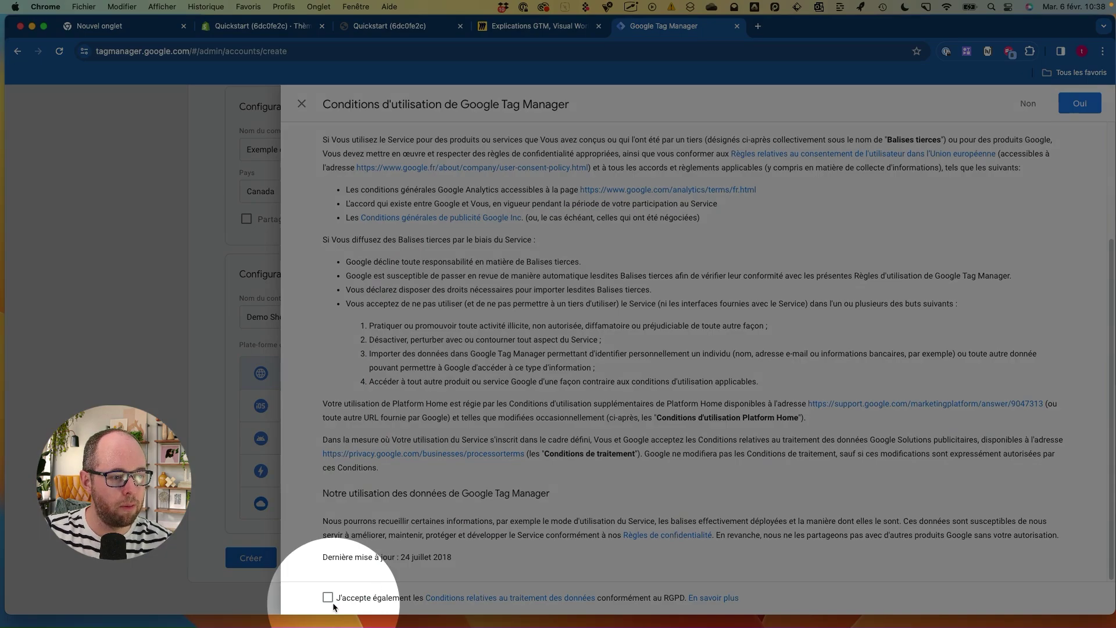
pyautogui.click(328, 597)
pyautogui.click(1079, 103)
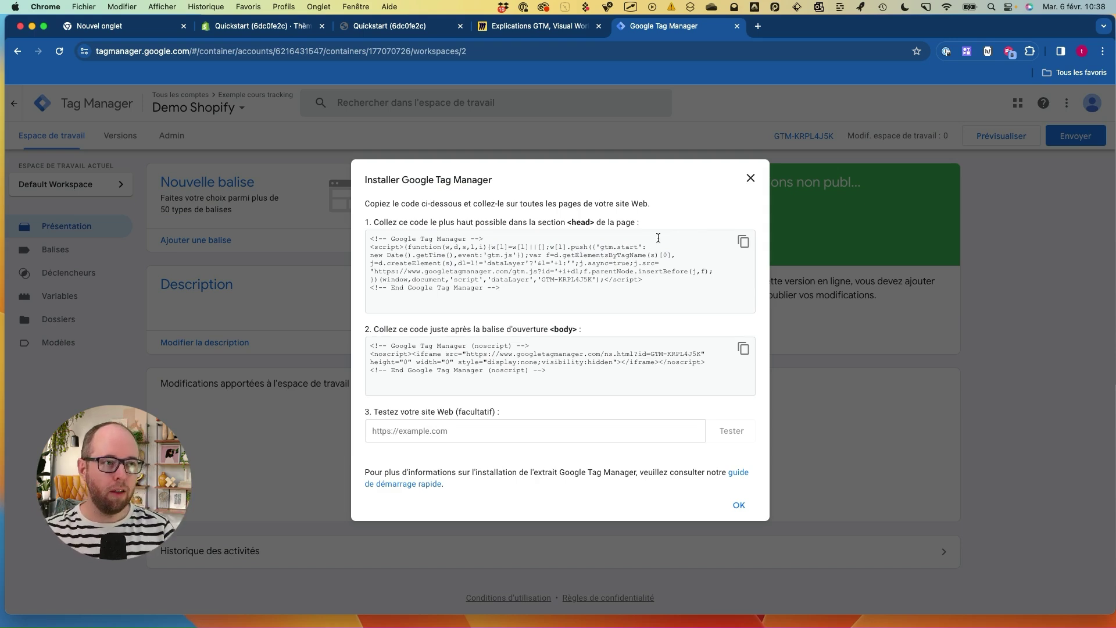
# - Review the Google tag manager and Site web diagram on the Miro board, and relate it to the head installation code in Tag Manager
pyautogui.click(559, 26)
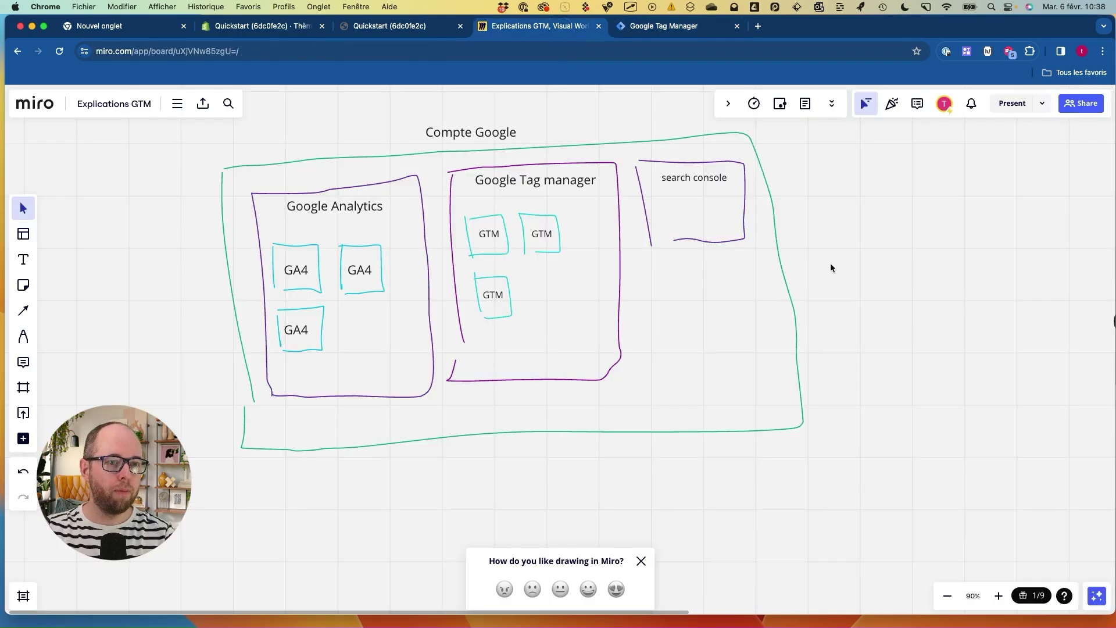
pyautogui.moveTo(924, 257); pyautogui.dragTo(5, 273)
pyautogui.moveTo(540, 235); pyautogui.dragTo(323, 235)
pyautogui.moveTo(835, 185)
pyautogui.mouseDown()
pyautogui.moveTo(719, 221)
pyautogui.moveTo(834, 186)
pyautogui.mouseUp()
pyautogui.moveTo(567, 203); pyautogui.dragTo(596, 250)
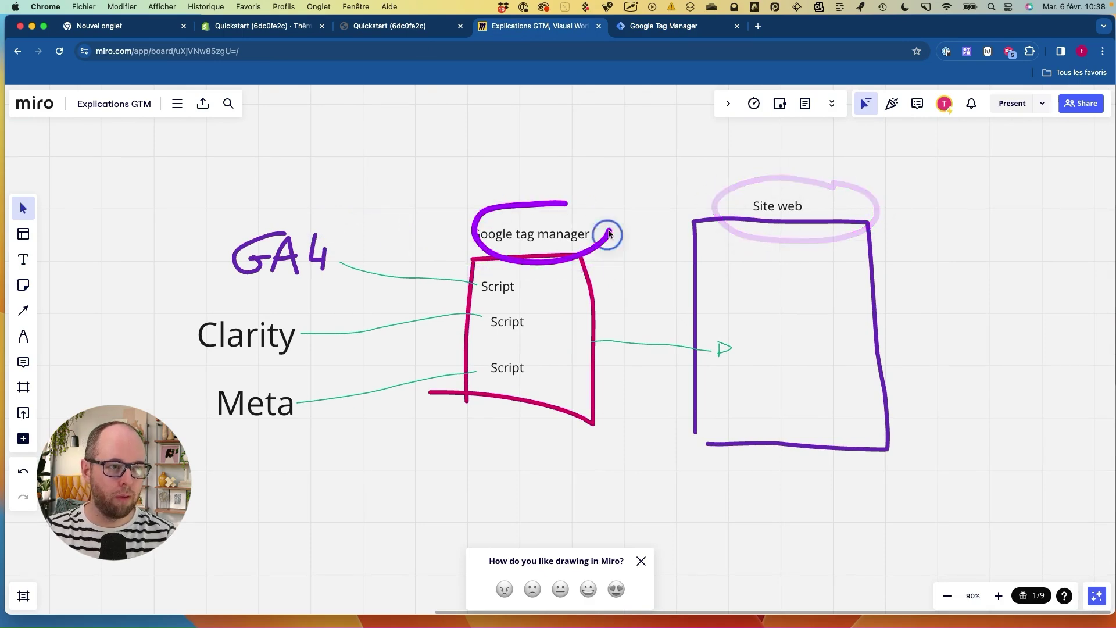
pyautogui.click(663, 25)
pyautogui.moveTo(665, 150)
pyautogui.mouseDown()
pyautogui.moveTo(519, 149)
pyautogui.moveTo(366, 474)
pyautogui.moveTo(817, 293)
pyautogui.moveTo(581, 114)
pyautogui.mouseUp()
pyautogui.moveTo(650, 218)
pyautogui.mouseDown()
pyautogui.moveTo(423, 219)
pyautogui.moveTo(374, 294)
pyautogui.moveTo(705, 279)
pyautogui.moveTo(503, 214)
pyautogui.mouseUp()
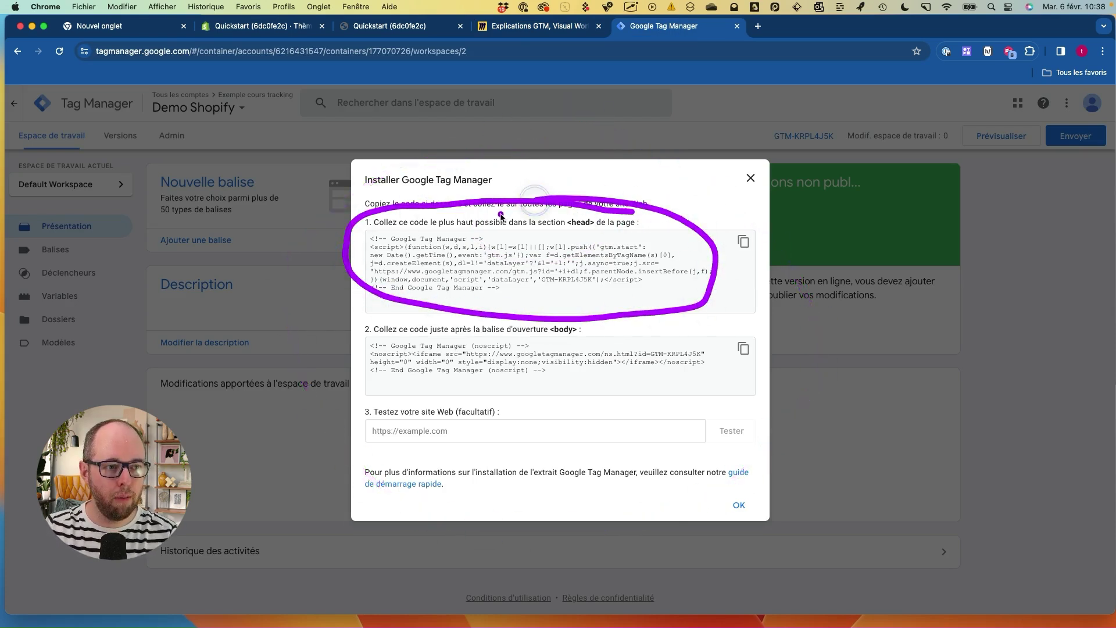
pyautogui.moveTo(590, 311)
pyautogui.mouseDown()
pyautogui.moveTo(447, 293)
pyautogui.moveTo(372, 407)
pyautogui.moveTo(590, 313)
pyautogui.mouseUp()
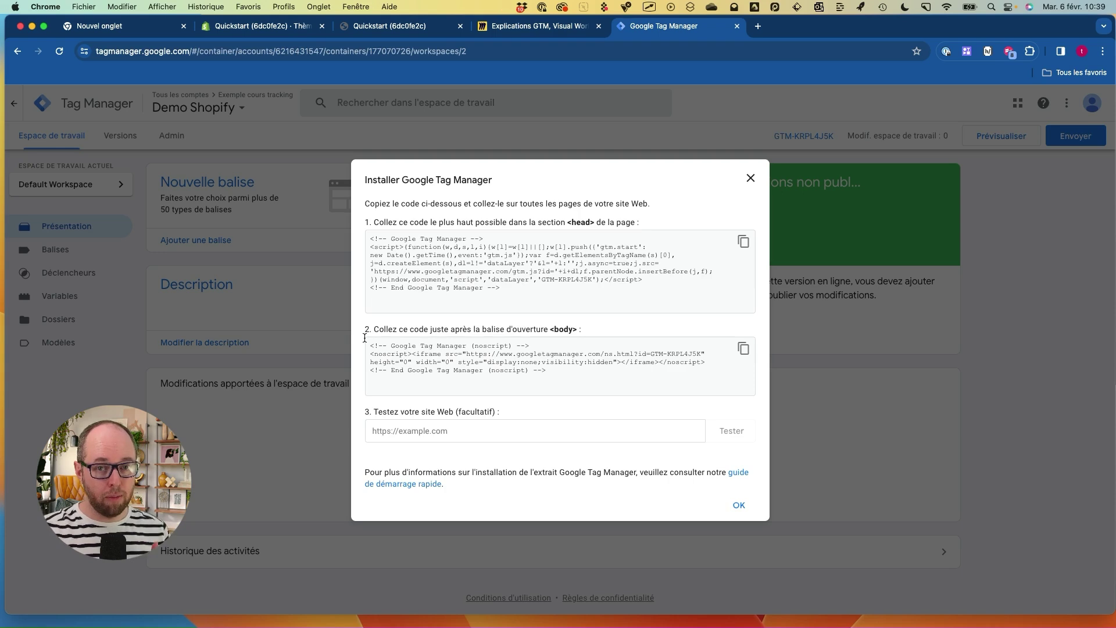
# - Look at the first Script entry in the Miro diagram, and examine the head and body code snippets in Tag Manager's installation window
pyautogui.click(562, 29)
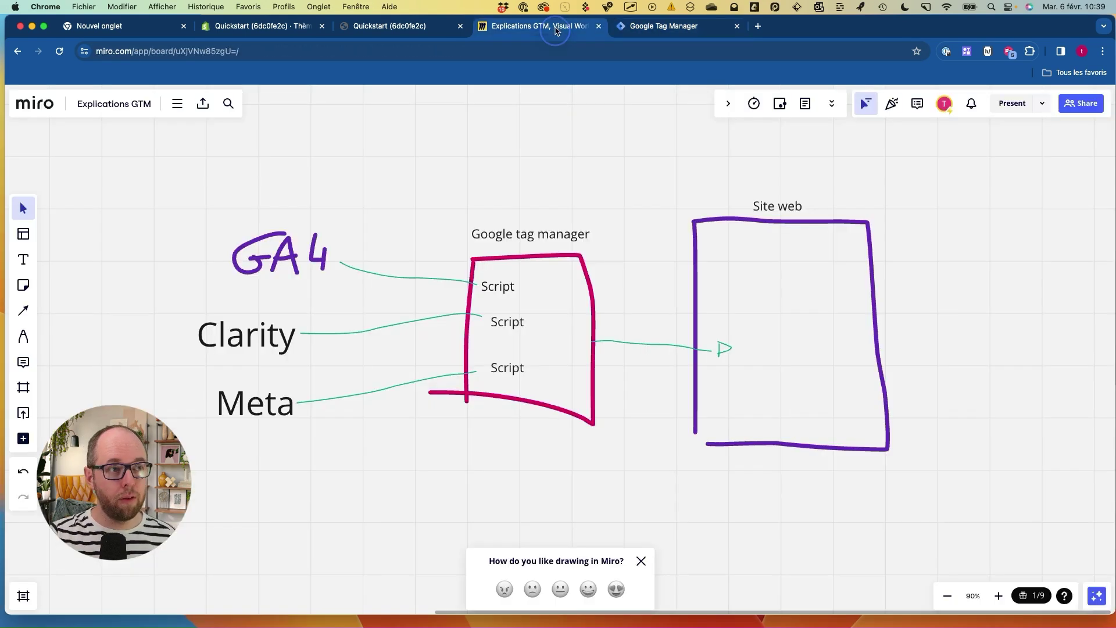
pyautogui.moveTo(492, 288)
pyautogui.mouseDown()
pyautogui.moveTo(474, 284)
pyautogui.moveTo(515, 276)
pyautogui.mouseUp()
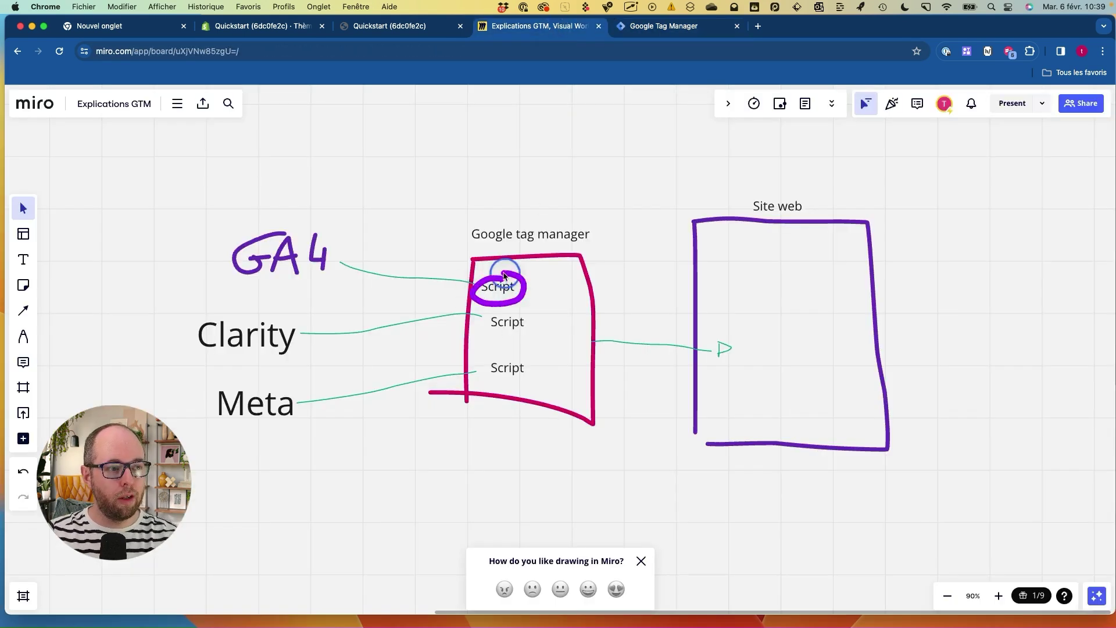
pyautogui.click(625, 26)
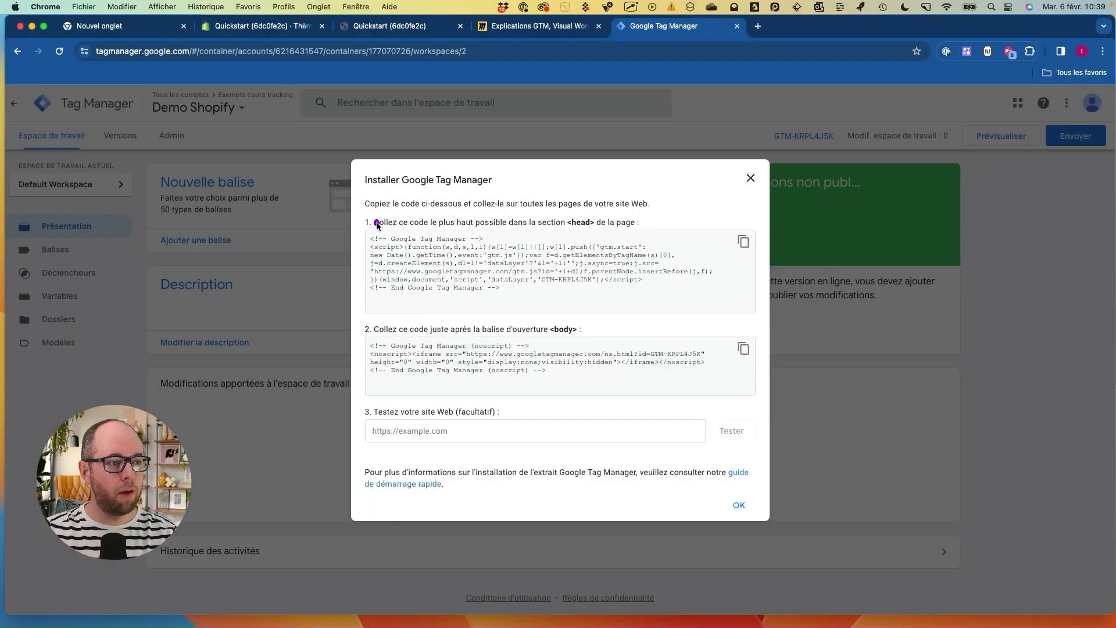
pyautogui.moveTo(377, 224); pyautogui.dragTo(380, 241)
pyautogui.moveTo(394, 165)
pyautogui.mouseDown()
pyautogui.moveTo(316, 197)
pyautogui.moveTo(369, 220)
pyautogui.mouseUp()
pyautogui.moveTo(391, 126)
pyautogui.mouseDown()
pyautogui.moveTo(374, 138)
pyautogui.moveTo(373, 255)
pyautogui.moveTo(397, 234)
pyautogui.moveTo(377, 239)
pyautogui.mouseUp()
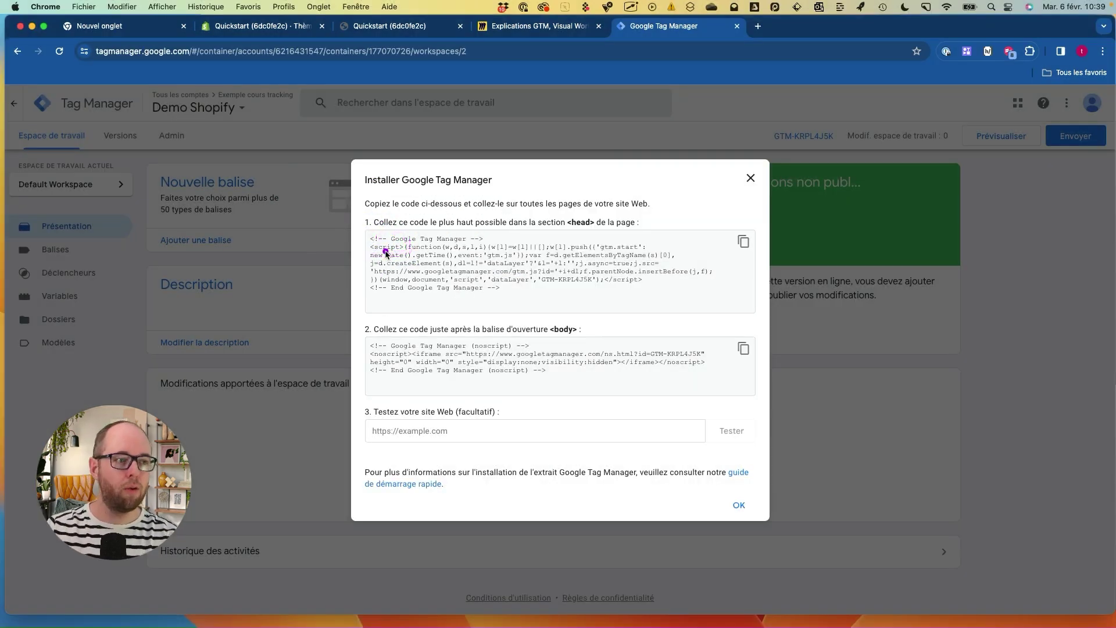
pyautogui.moveTo(587, 121)
pyautogui.mouseDown()
pyautogui.moveTo(717, 185)
pyautogui.moveTo(594, 212)
pyautogui.mouseUp()
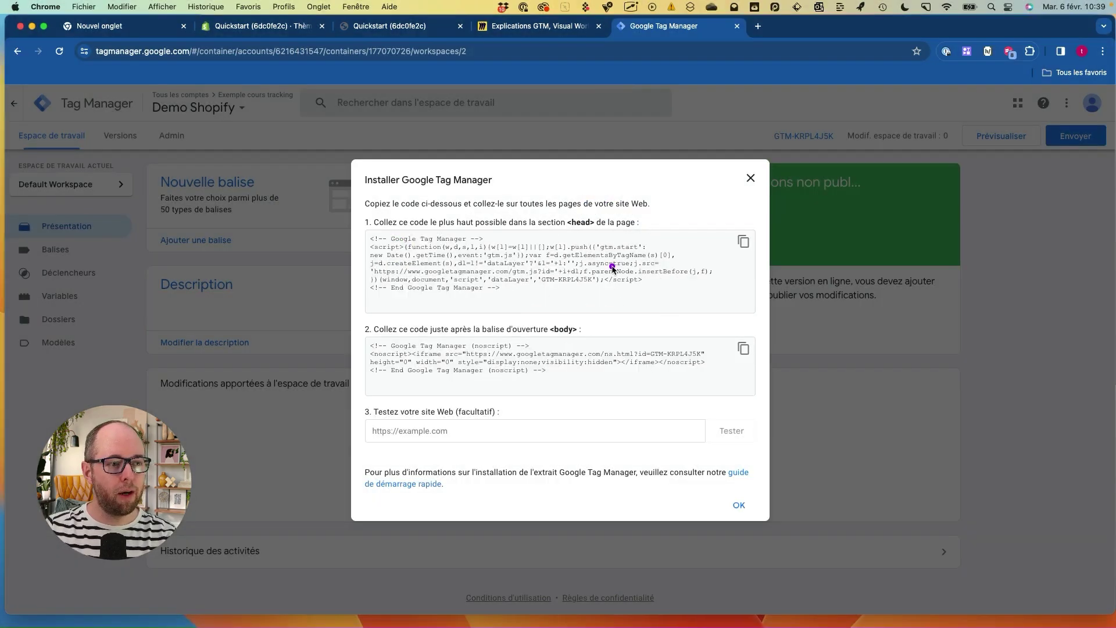
pyautogui.moveTo(613, 266)
pyautogui.mouseDown()
pyautogui.moveTo(593, 315)
pyautogui.moveTo(762, 301)
pyautogui.mouseUp()
pyautogui.moveTo(747, 224); pyautogui.dragTo(860, 289)
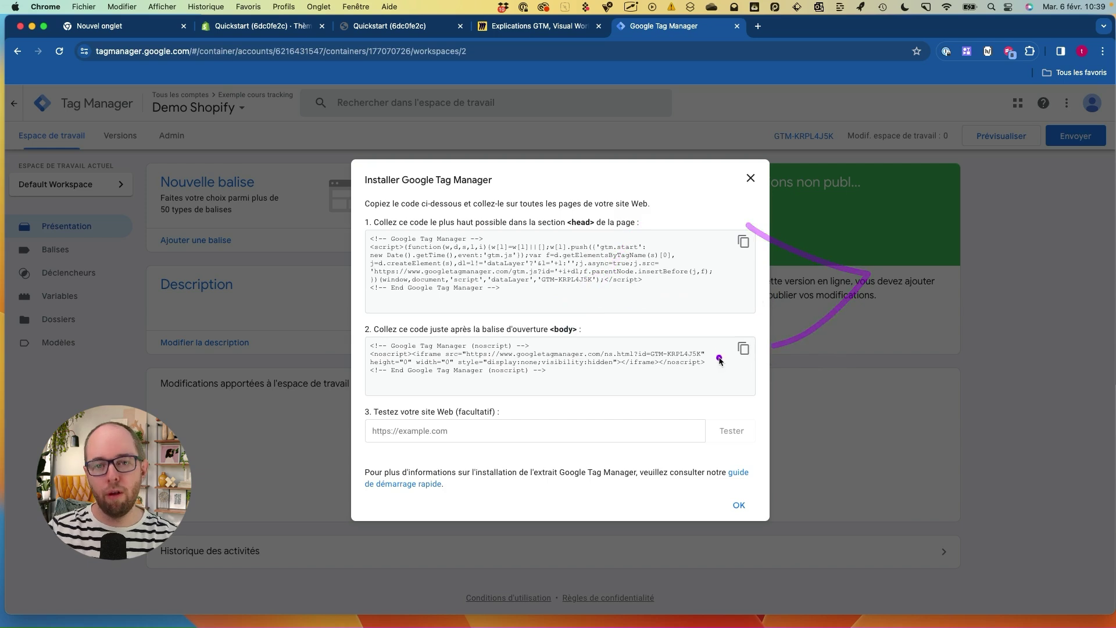
pyautogui.moveTo(632, 266)
pyautogui.mouseDown()
pyautogui.moveTo(605, 272)
pyautogui.moveTo(610, 242)
pyautogui.moveTo(368, 229)
pyautogui.moveTo(693, 233)
pyautogui.mouseUp()
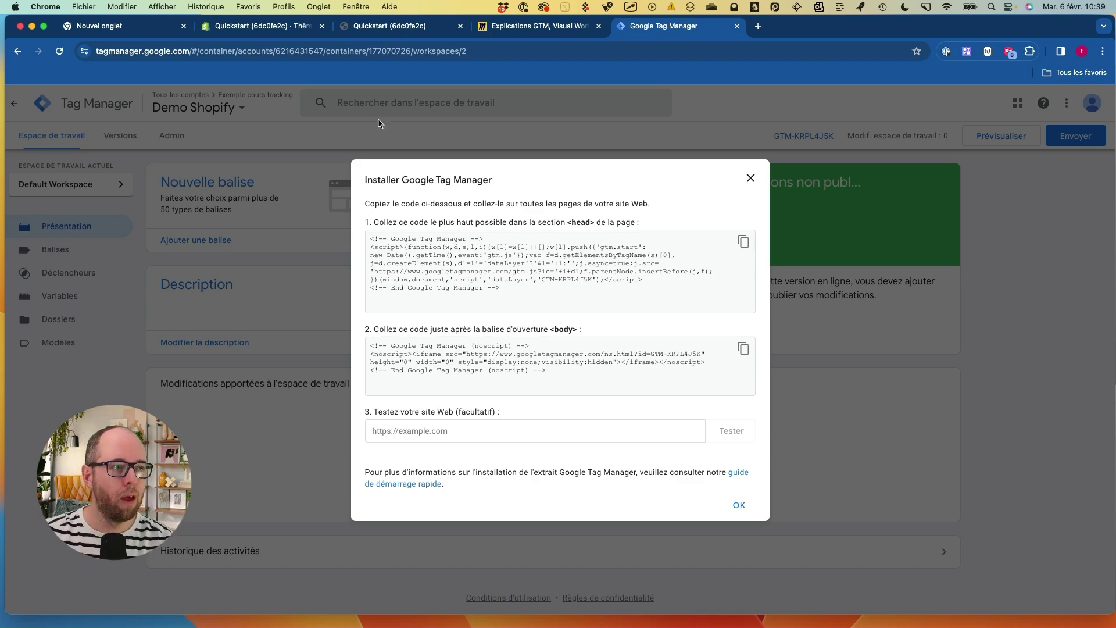
# - Switch to the Quickstart Shopify storefront and look over its home page
pyautogui.click(349, 25)
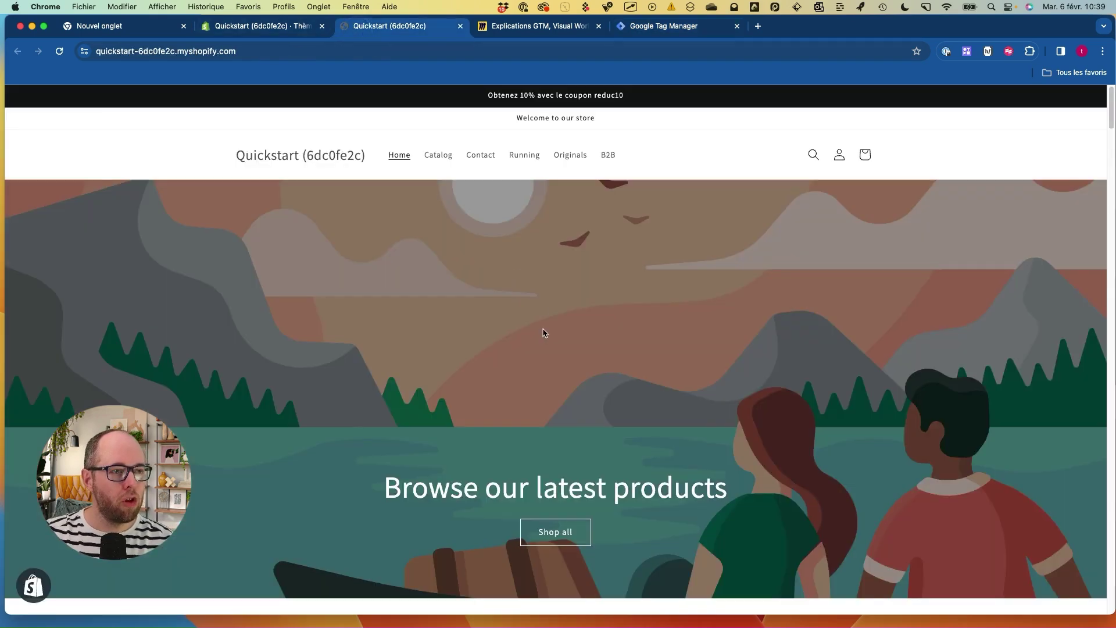
pyautogui.scroll(-10, 639, 360)
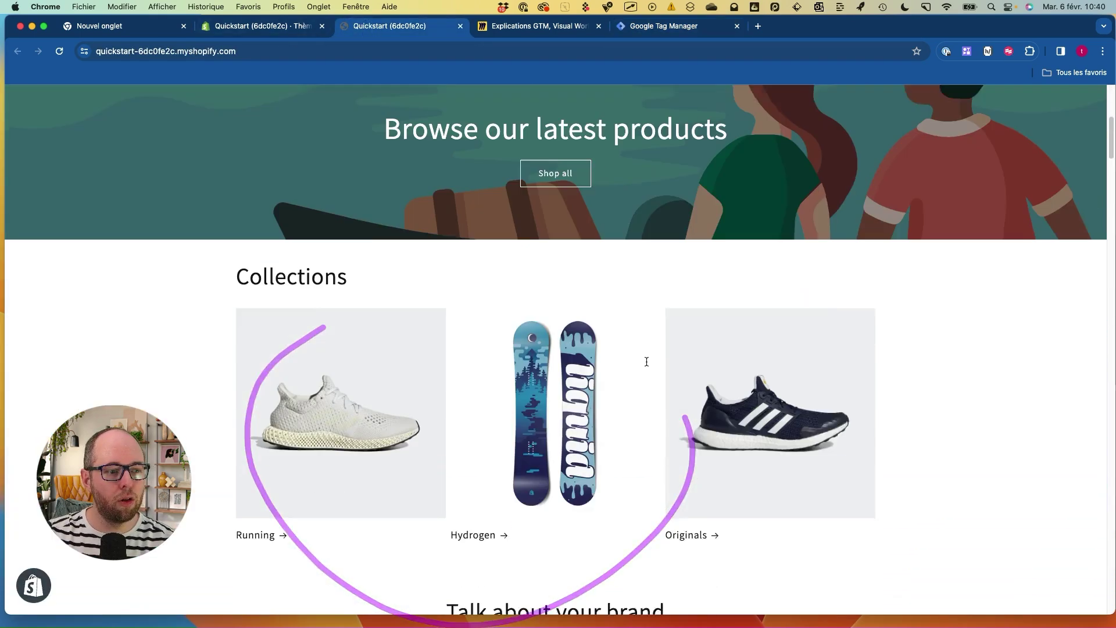
pyautogui.scroll(10, 648, 370)
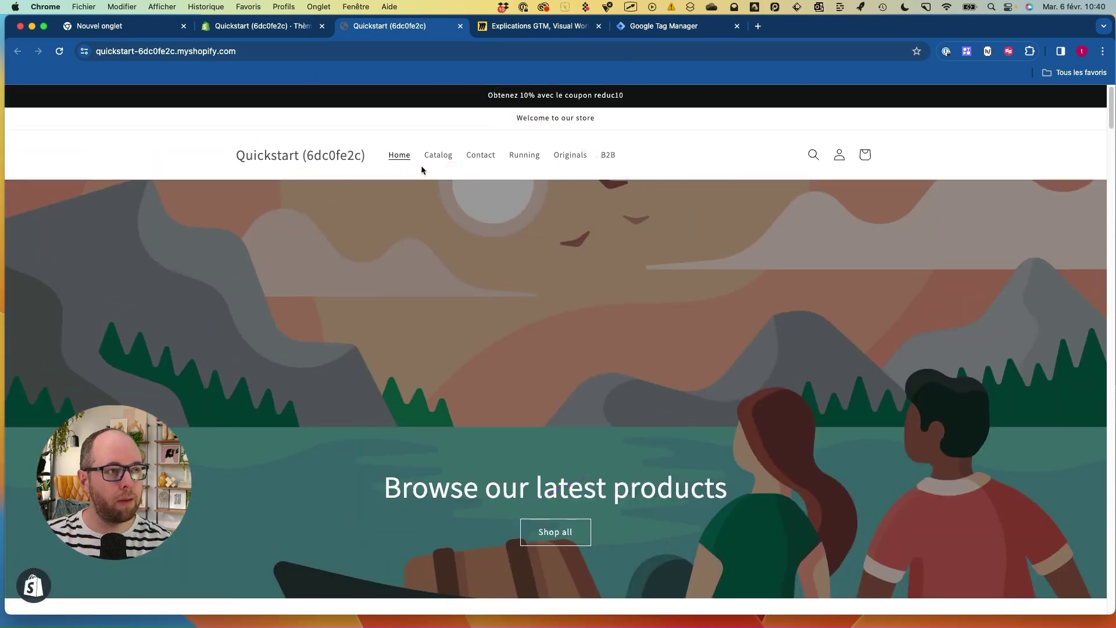
# - Switch to the Shopify admin and open the code editor for the current Dawn theme
pyautogui.click(281, 24)
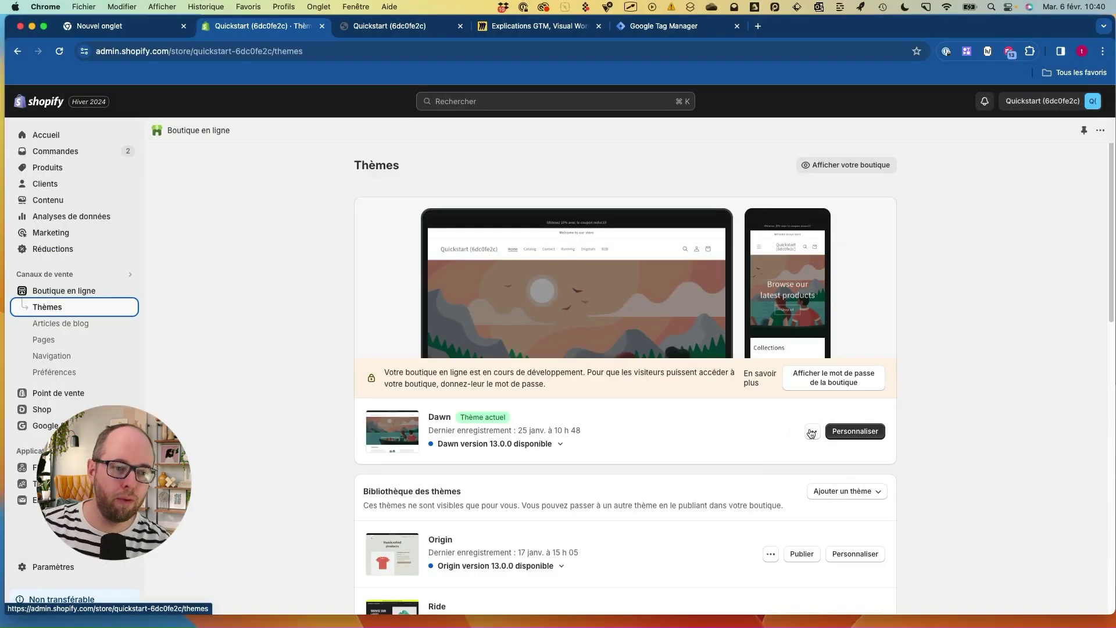
pyautogui.click(811, 431)
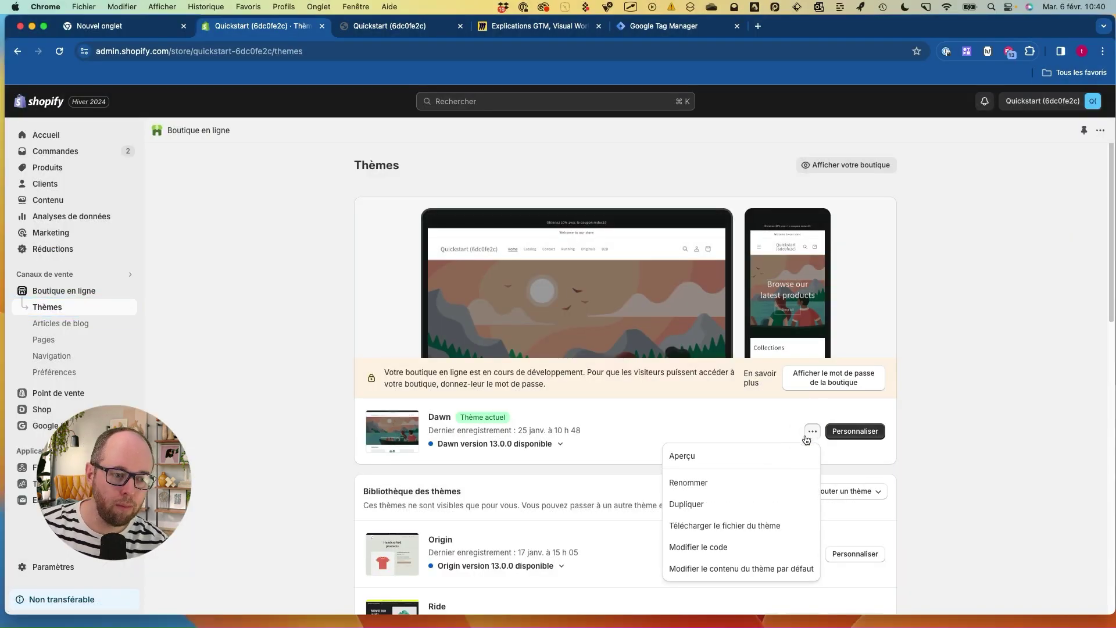
pyautogui.moveTo(702, 552)
pyautogui.mouseDown()
pyautogui.moveTo(666, 559)
pyautogui.moveTo(735, 551)
pyautogui.moveTo(674, 527)
pyautogui.moveTo(668, 552)
pyautogui.mouseUp()
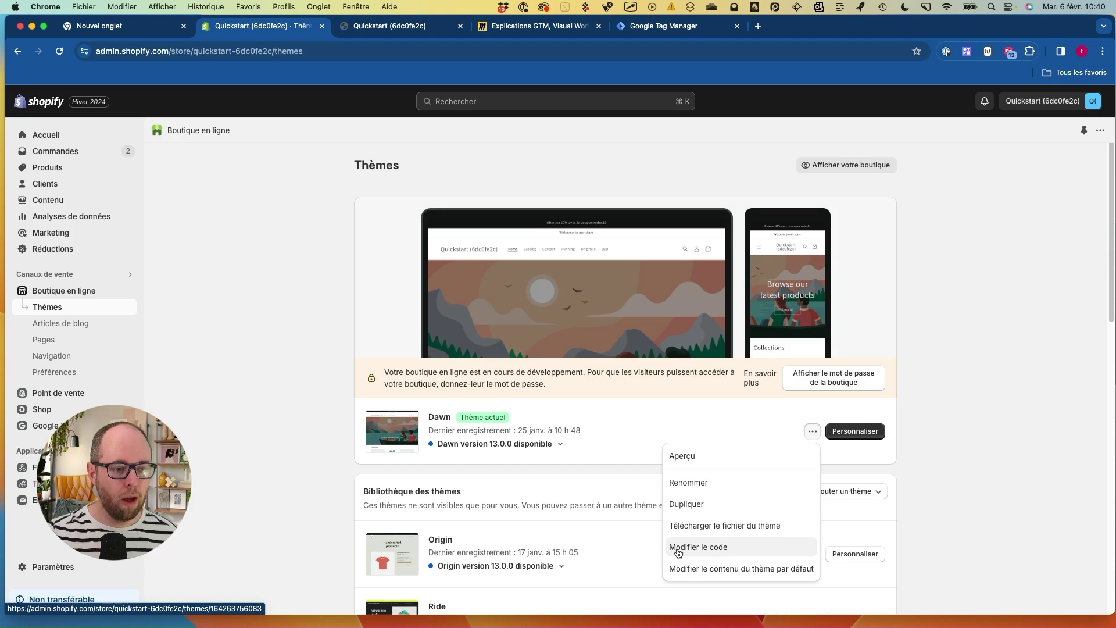
pyautogui.click(672, 549)
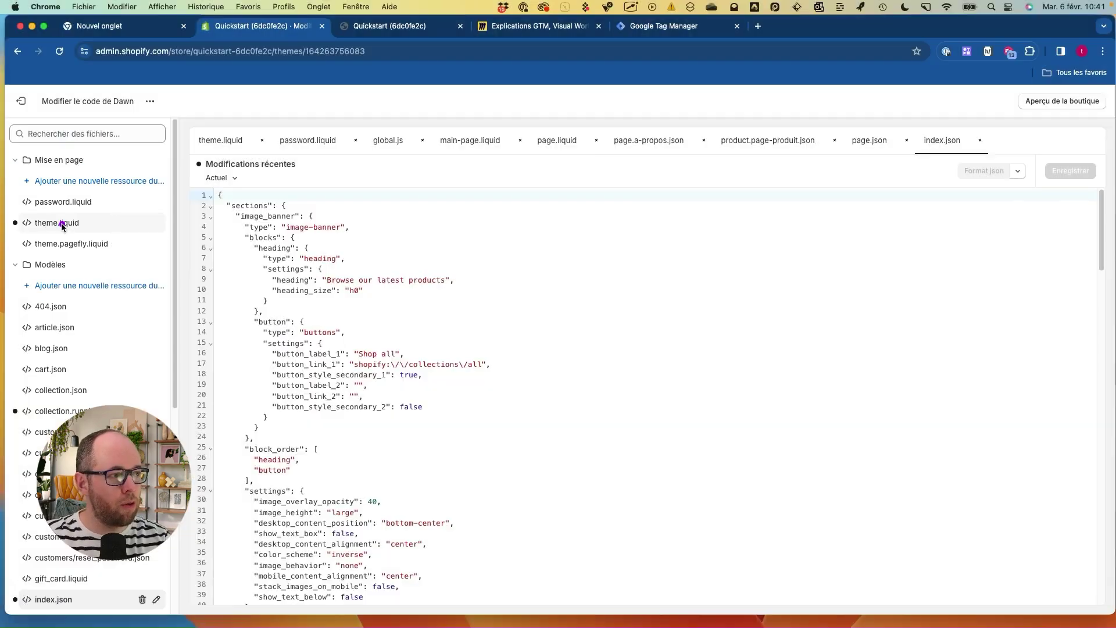
# - Open the theme.liquid layout file and look through its code from the opening head tag to the closing one
pyautogui.moveTo(70, 213)
pyautogui.mouseDown()
pyautogui.moveTo(26, 214)
pyautogui.moveTo(82, 226)
pyautogui.moveTo(60, 215)
pyautogui.moveTo(41, 236)
pyautogui.moveTo(87, 210)
pyautogui.mouseUp()
pyautogui.click(73, 223)
pyautogui.moveTo(358, 187)
pyautogui.mouseDown()
pyautogui.moveTo(199, 291)
pyautogui.moveTo(494, 183)
pyautogui.mouseUp()
pyautogui.scroll(-20, 702, 415)
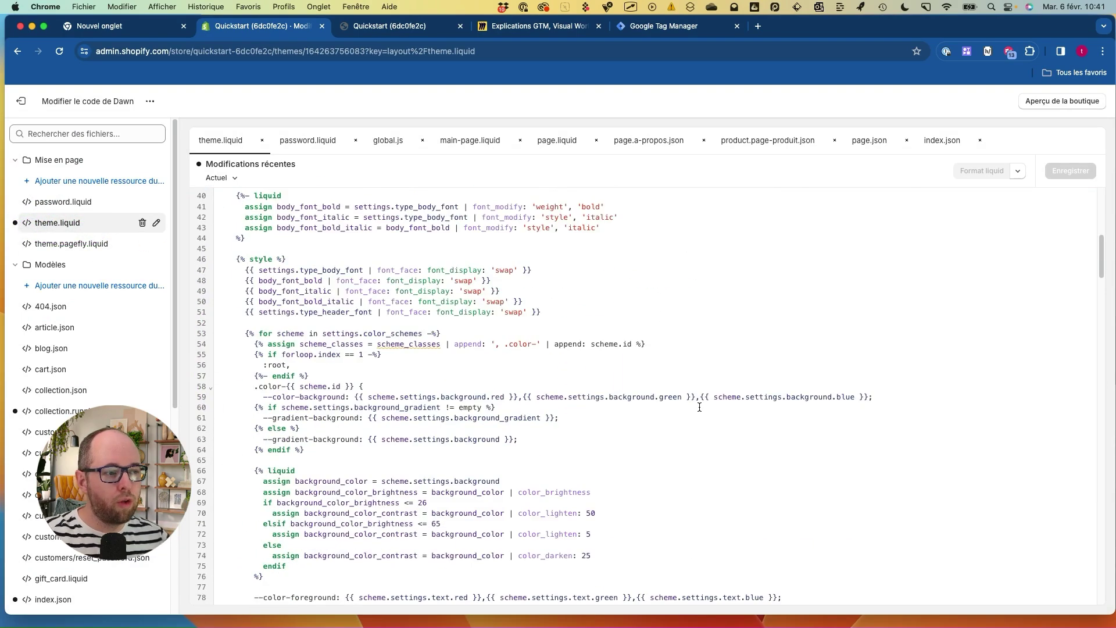
pyautogui.scroll(-20, 695, 394)
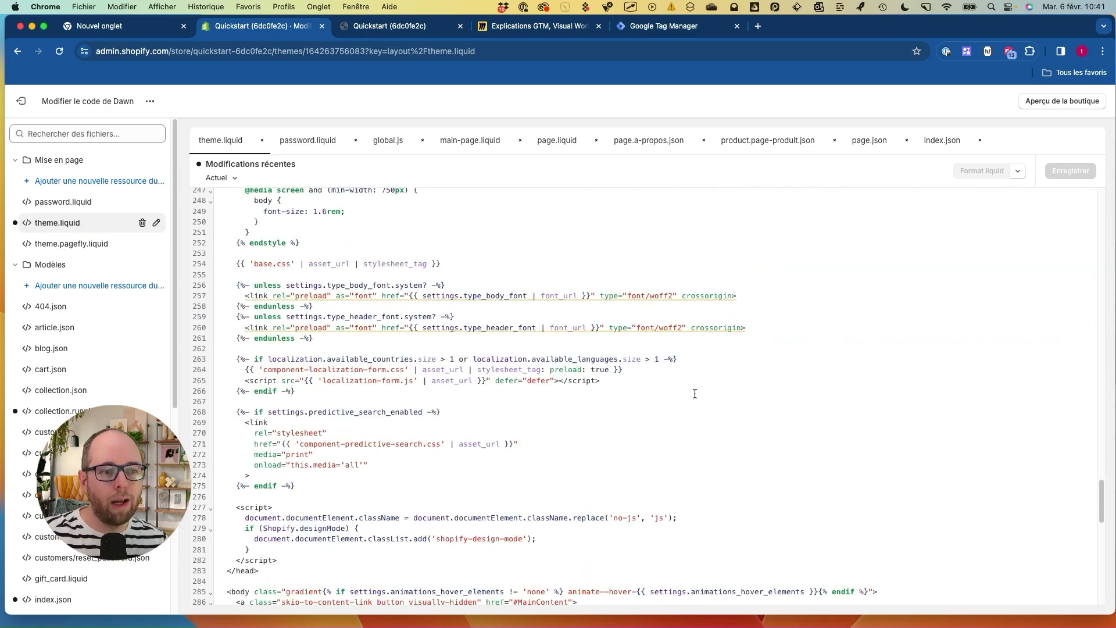
pyautogui.scroll(20, 691, 383)
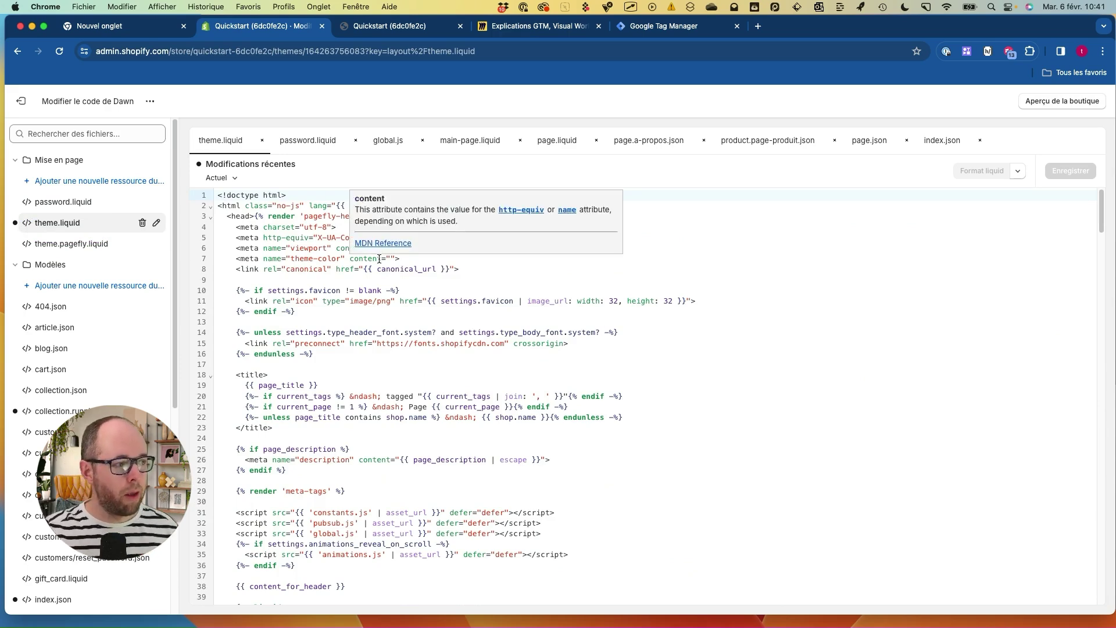
# - Switch to Google Tag Manager and copy the installation snippet meant for the head section
pyautogui.click(648, 27)
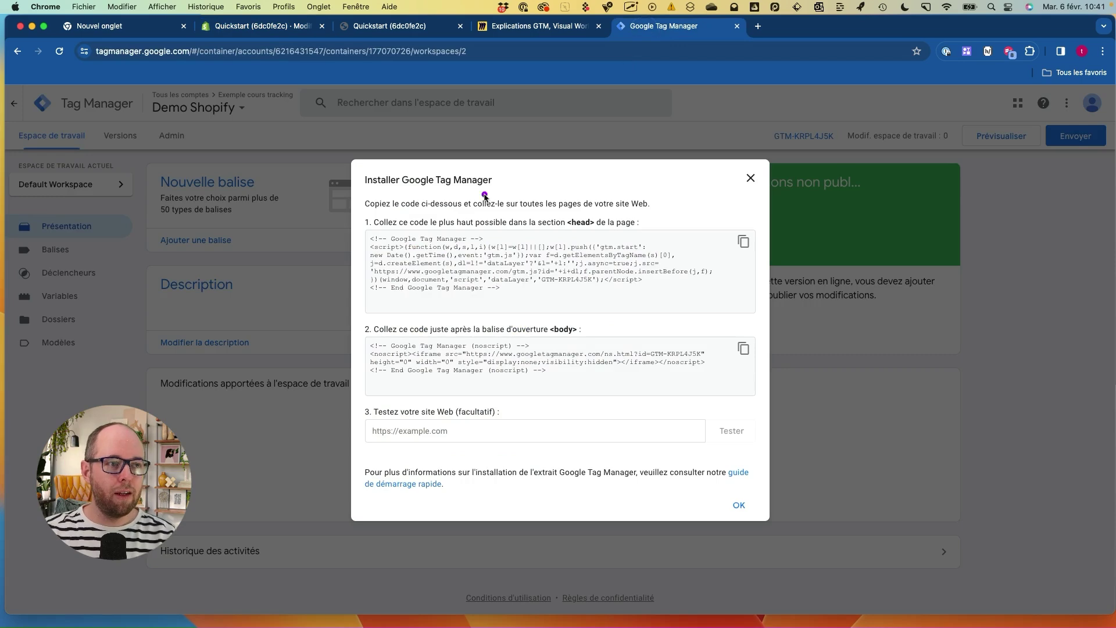
pyautogui.moveTo(504, 171); pyautogui.dragTo(378, 257)
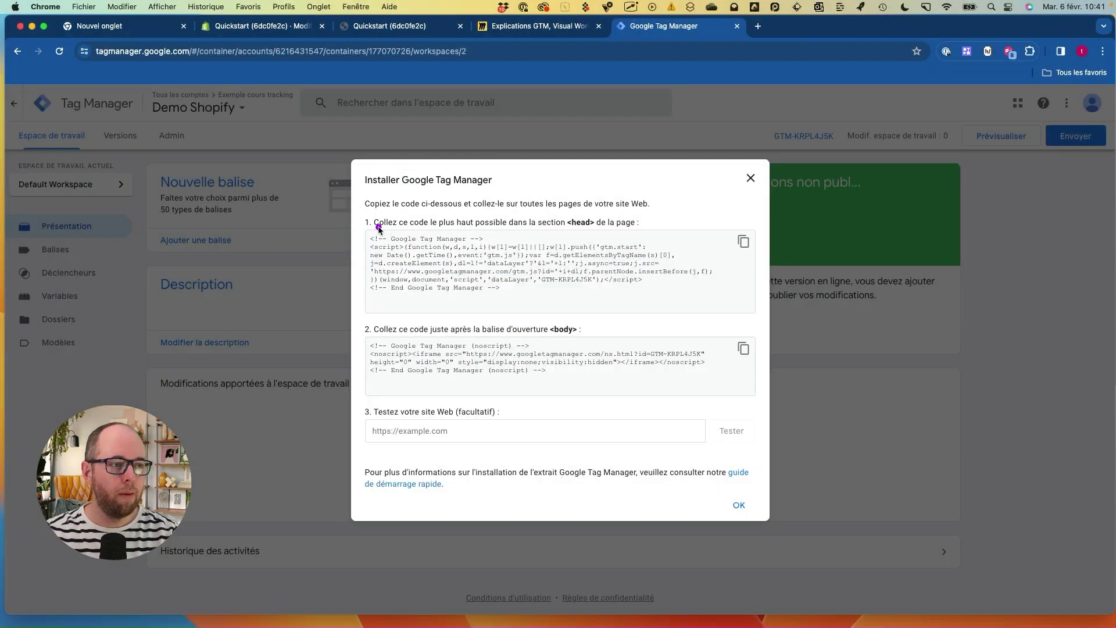
pyautogui.moveTo(379, 228); pyautogui.dragTo(501, 232)
pyautogui.moveTo(591, 203)
pyautogui.mouseDown()
pyautogui.moveTo(567, 233)
pyautogui.moveTo(631, 231)
pyautogui.mouseUp()
pyautogui.moveTo(476, 216)
pyautogui.mouseDown()
pyautogui.moveTo(355, 237)
pyautogui.moveTo(358, 314)
pyautogui.mouseUp()
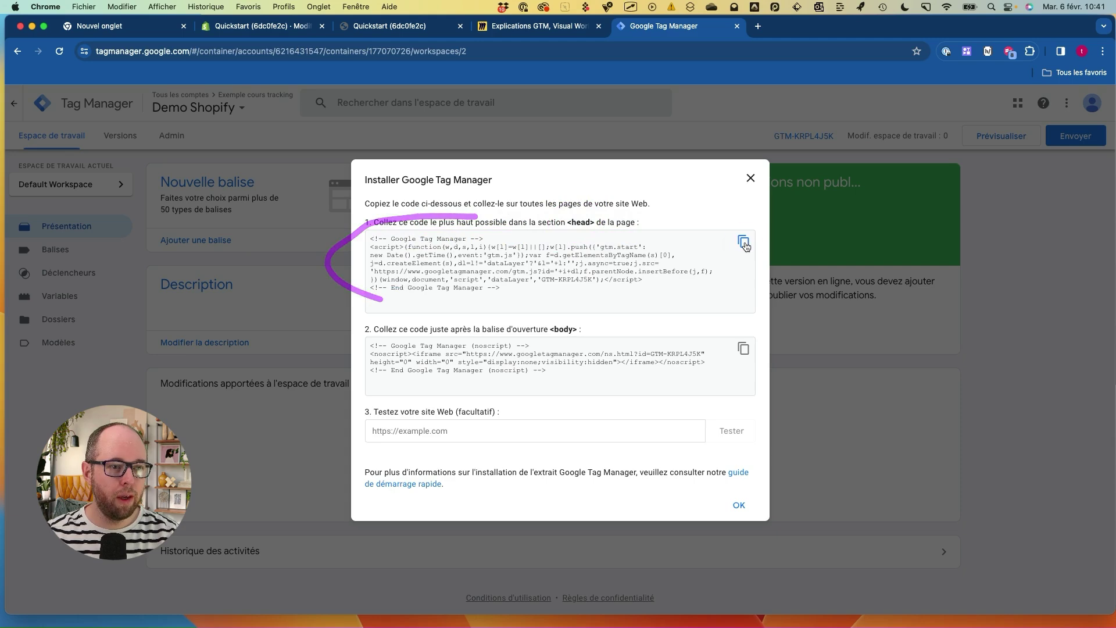
pyautogui.click(744, 242)
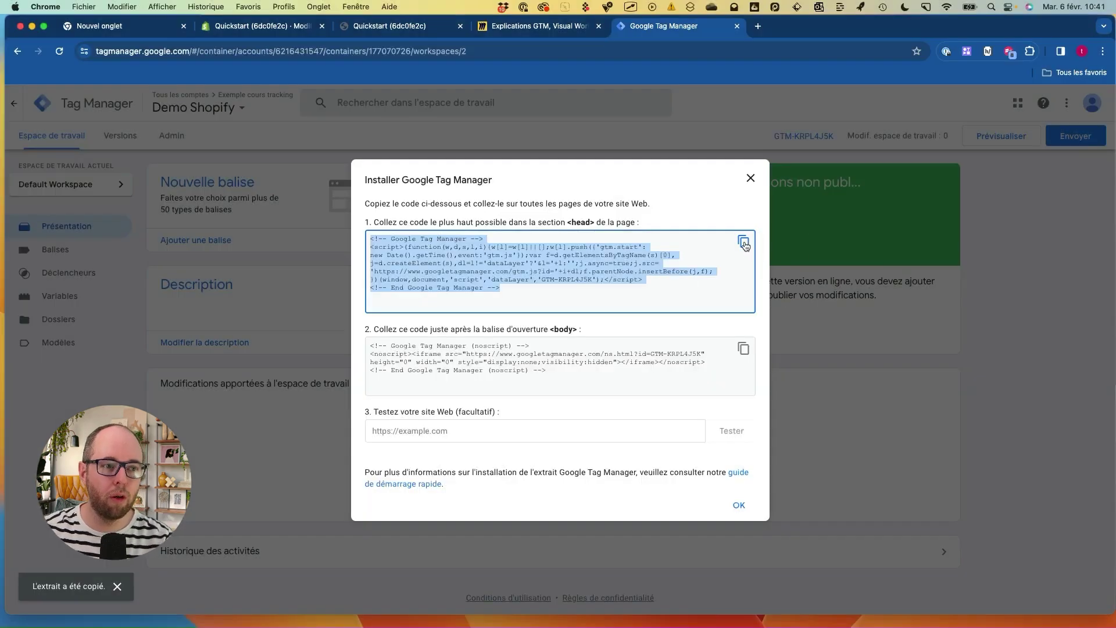
pyautogui.click(744, 243)
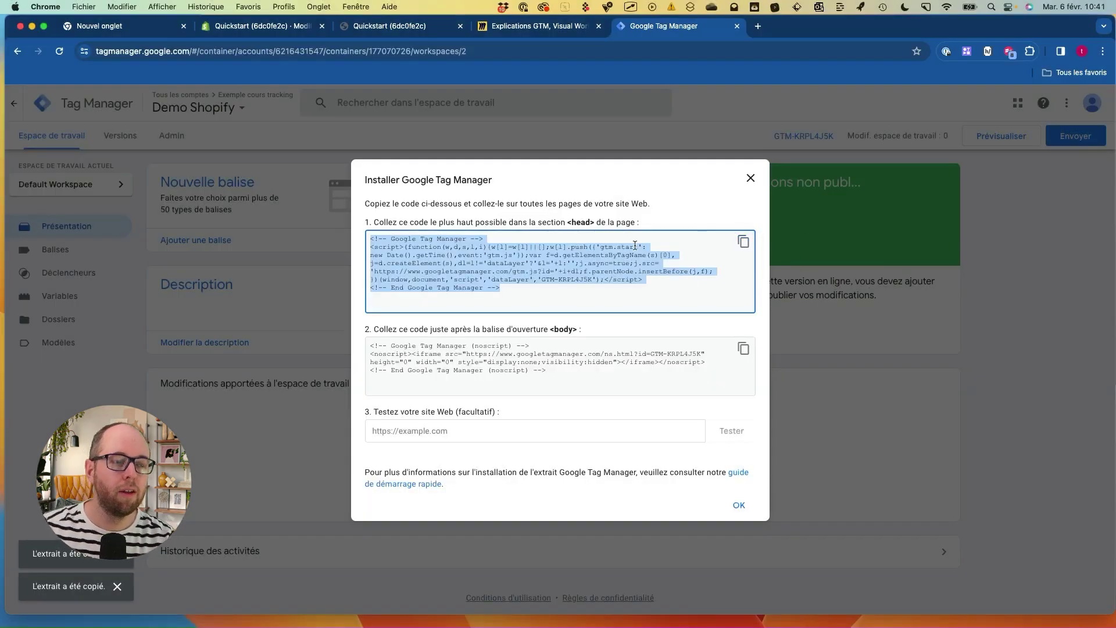
pyautogui.moveTo(410, 262)
pyautogui.mouseDown()
pyautogui.moveTo(454, 298)
pyautogui.moveTo(439, 232)
pyautogui.mouseUp()
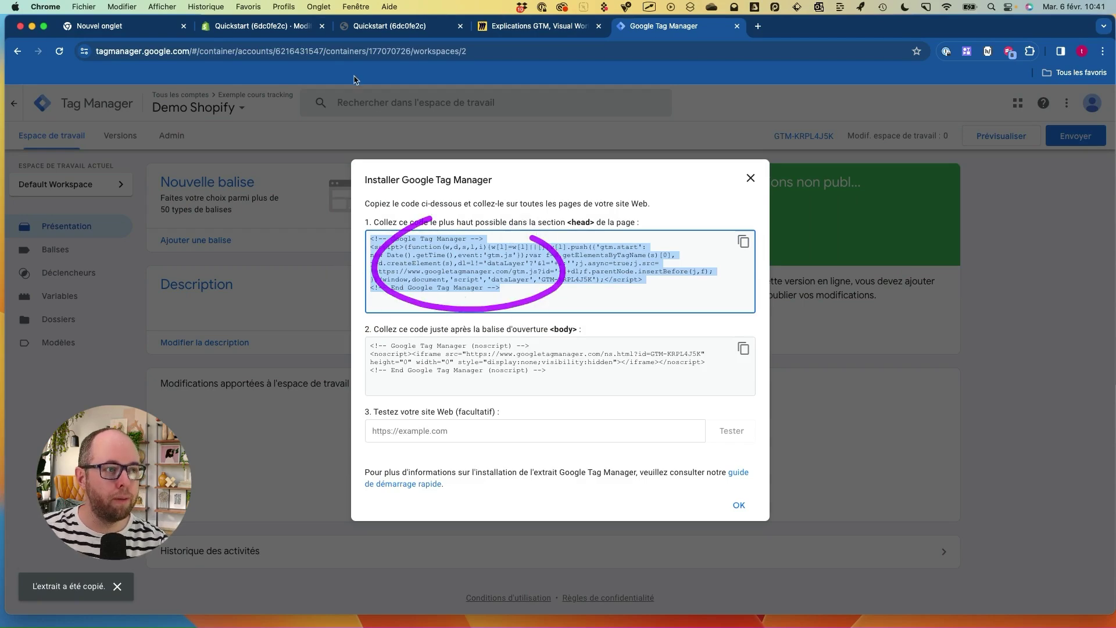
# - Return to theme.liquid in the Shopify code editor and insert a block of blank lines below the canonical link in the head
pyautogui.click(282, 28)
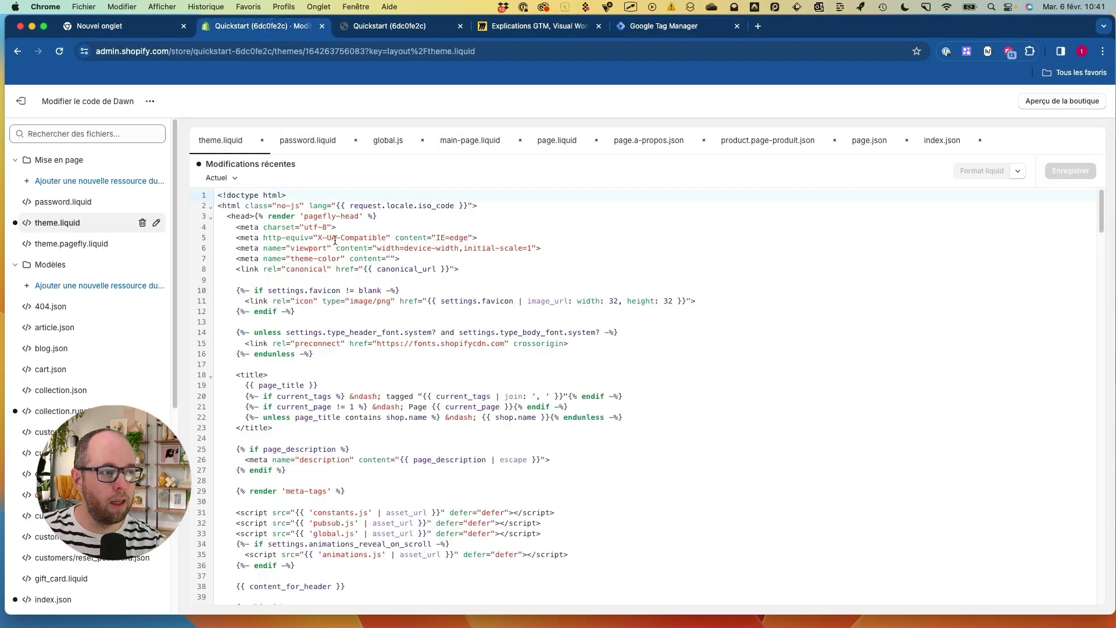
pyautogui.moveTo(255, 219)
pyautogui.mouseDown()
pyautogui.moveTo(220, 201)
pyautogui.moveTo(210, 224)
pyautogui.moveTo(250, 231)
pyautogui.moveTo(256, 213)
pyautogui.moveTo(219, 209)
pyautogui.moveTo(254, 220)
pyautogui.moveTo(216, 221)
pyautogui.moveTo(268, 219)
pyautogui.moveTo(259, 203)
pyautogui.mouseUp()
pyautogui.moveTo(261, 161)
pyautogui.mouseDown()
pyautogui.moveTo(209, 216)
pyautogui.moveTo(256, 235)
pyautogui.moveTo(225, 203)
pyautogui.mouseUp()
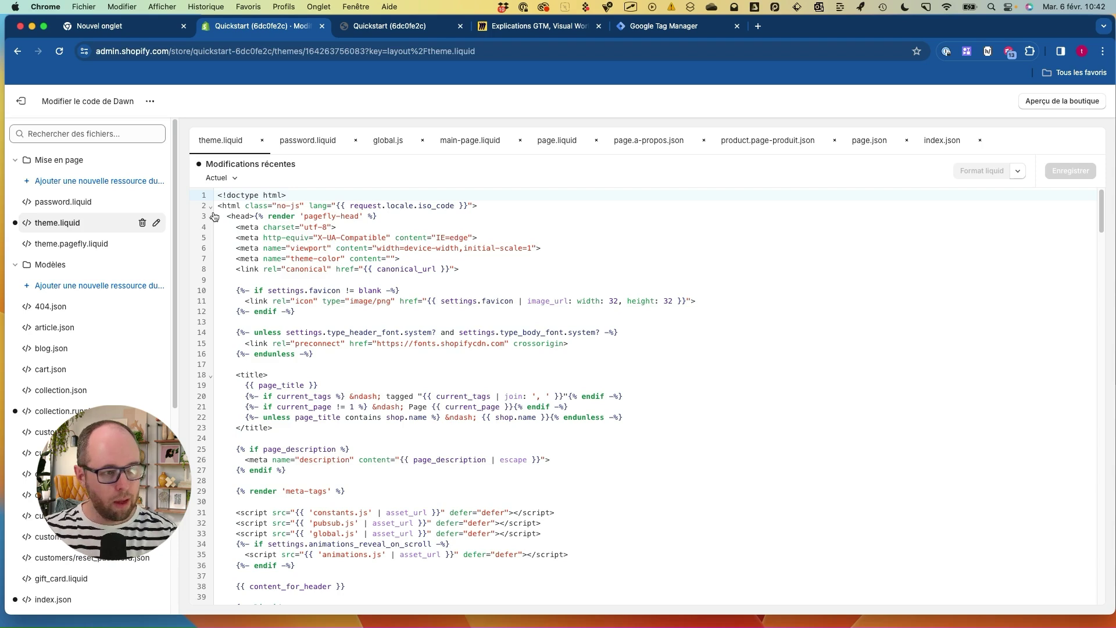
pyautogui.moveTo(212, 284)
pyautogui.mouseDown()
pyautogui.moveTo(272, 280)
pyautogui.moveTo(369, 299)
pyautogui.mouseUp()
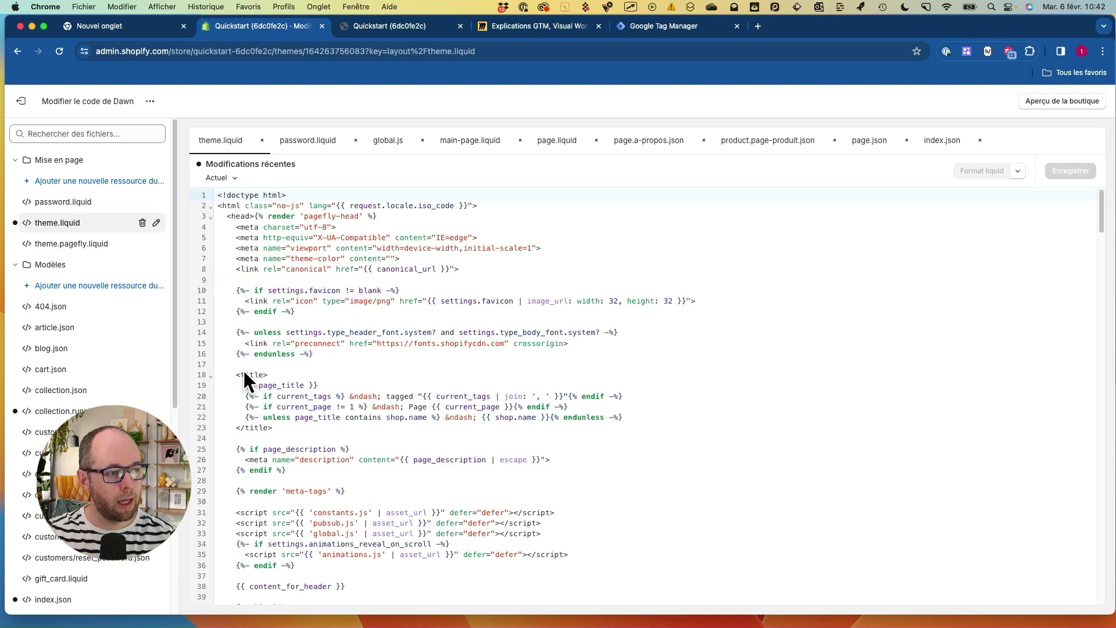
pyautogui.click(270, 281)
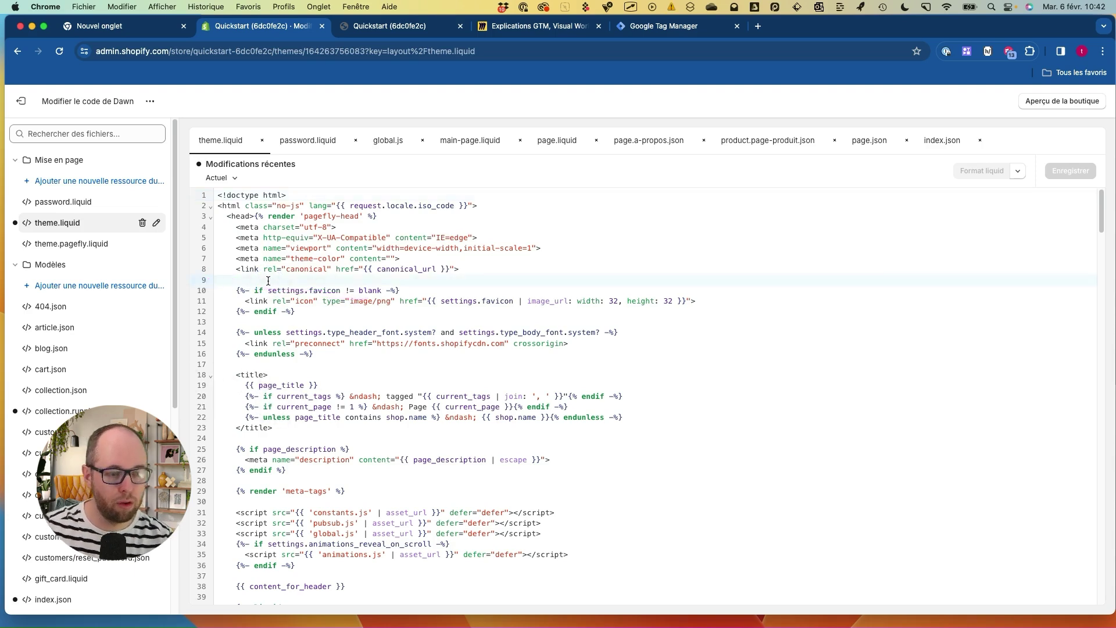
pyautogui.press('Return')
pyautogui.press('Return')
pyautogui.press('Return')
pyautogui.press('Return')
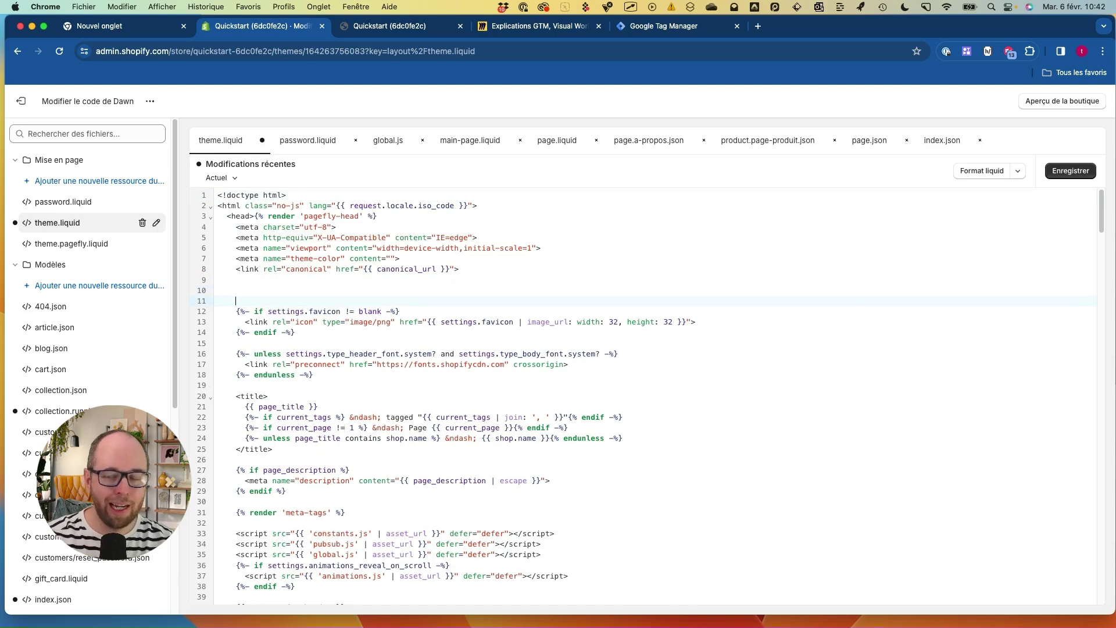
pyautogui.press('Return')
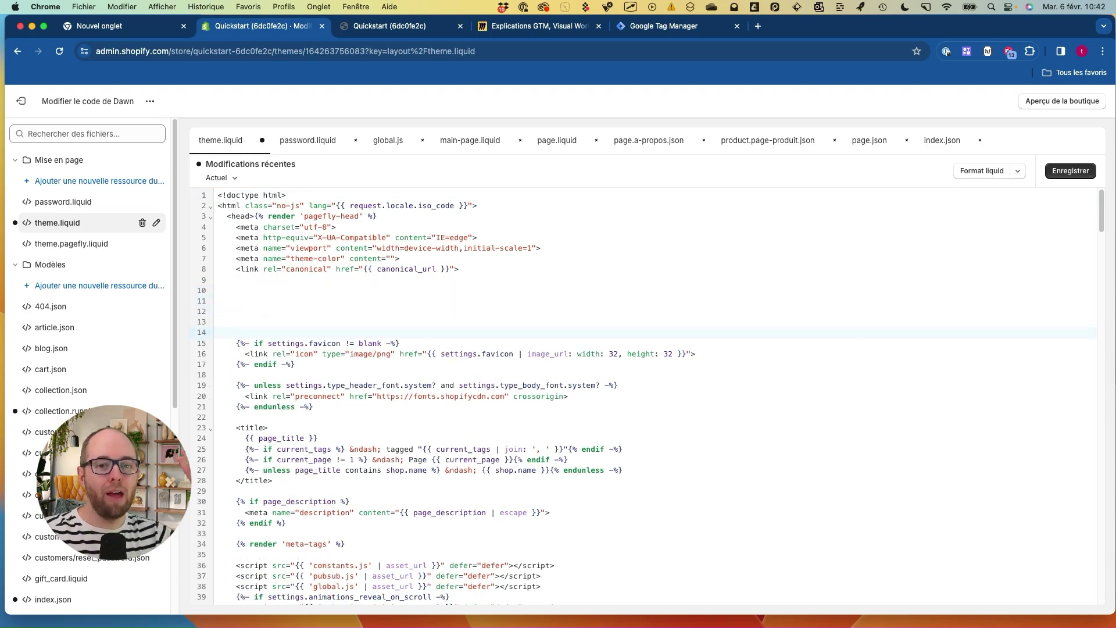
pyautogui.press('Return')
pyautogui.press('Return')
pyautogui.press('Return')
pyautogui.press('Return')
pyautogui.press('Return')
pyautogui.press('Return')
pyautogui.press('Return')
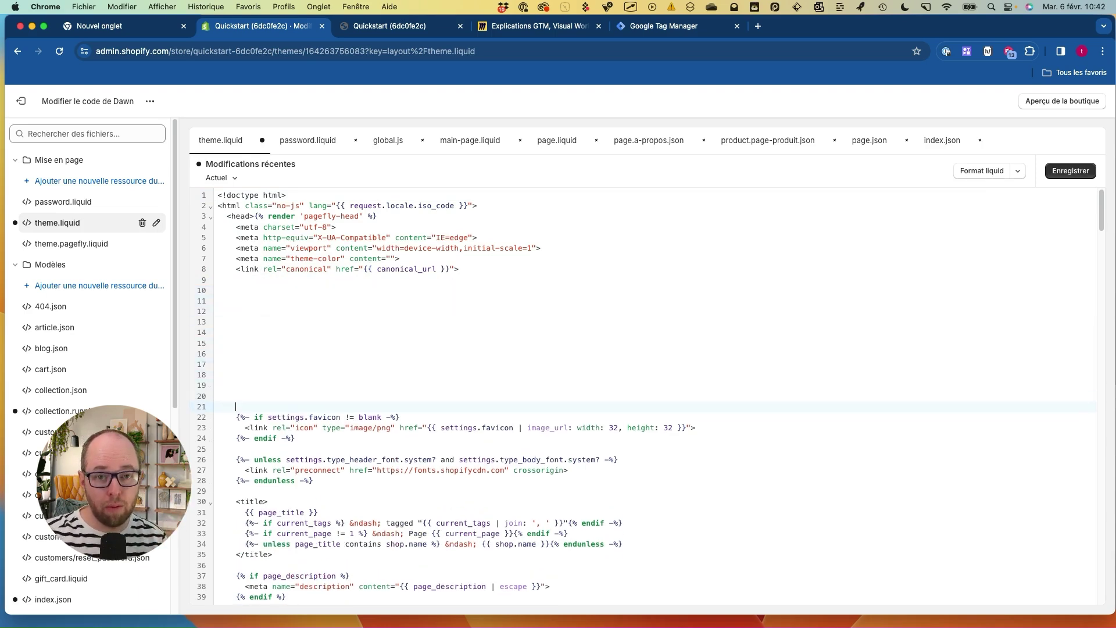
pyautogui.press('Return')
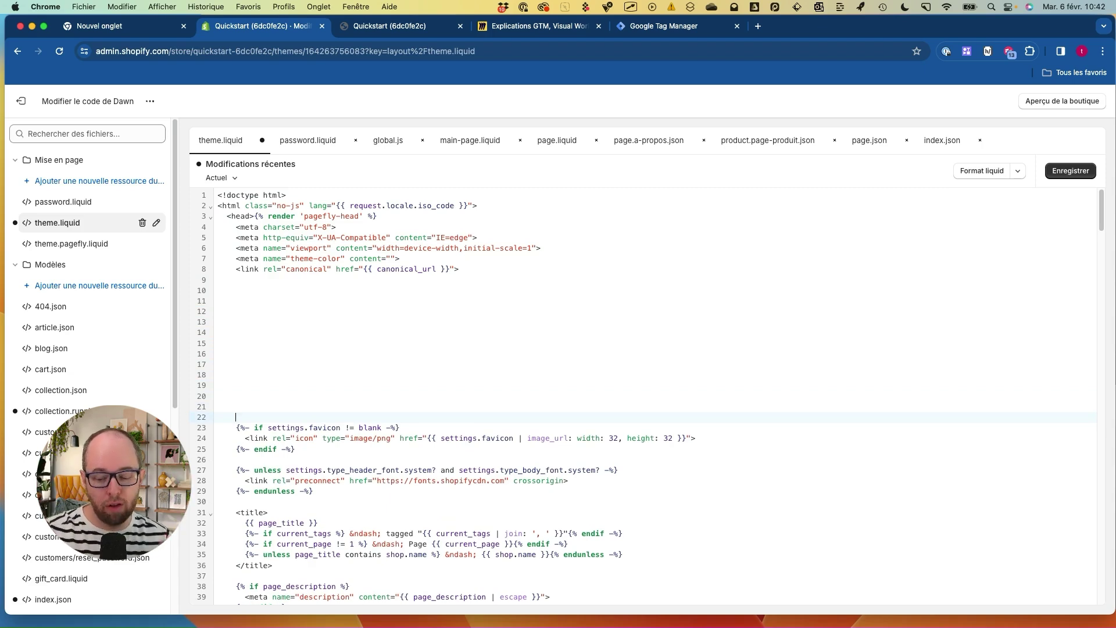
pyautogui.press('Return')
pyautogui.press('Return')
# - Paste the Google Tag Manager head snippet into the blank space between the canonical link and the favicon condition
pyautogui.click(242, 346)
pyautogui.press('super+v')
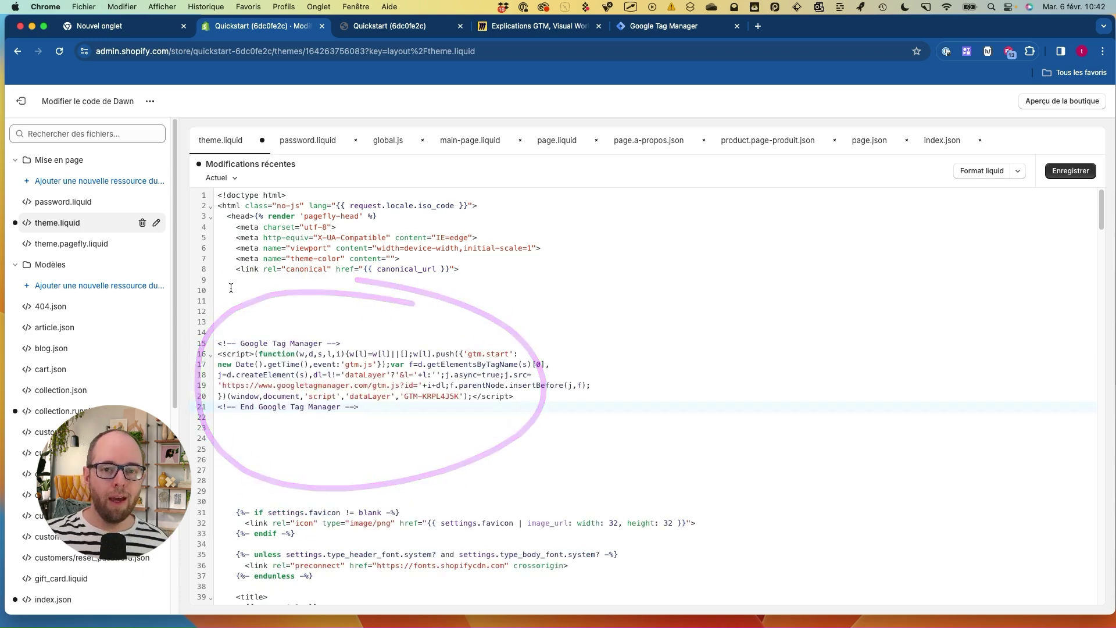
pyautogui.moveTo(251, 280); pyautogui.dragTo(248, 316)
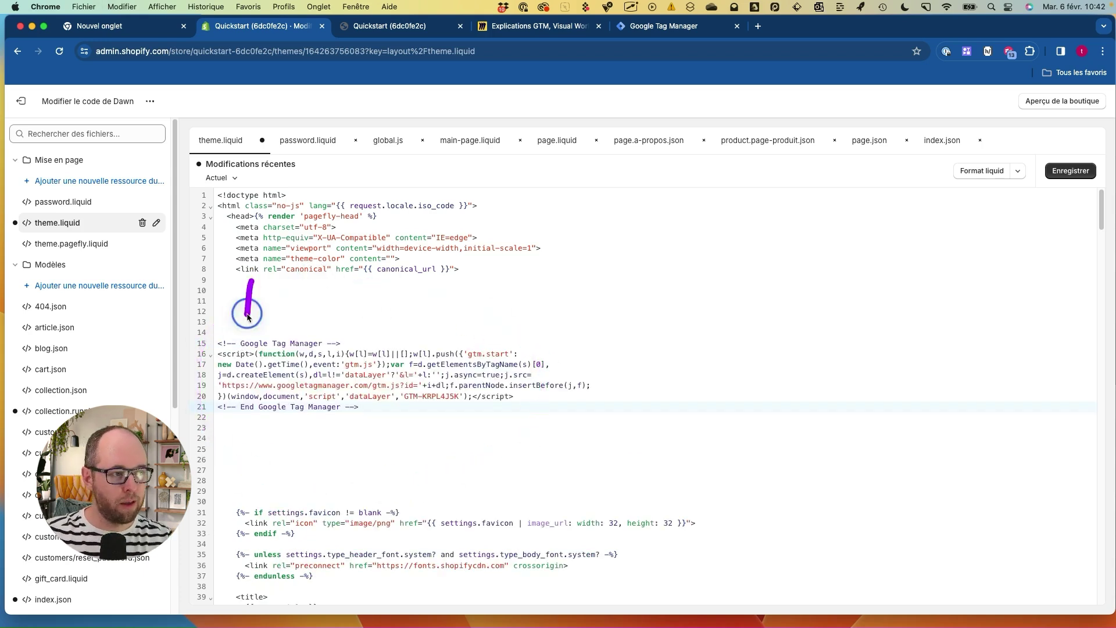
pyautogui.moveTo(263, 430); pyautogui.dragTo(269, 473)
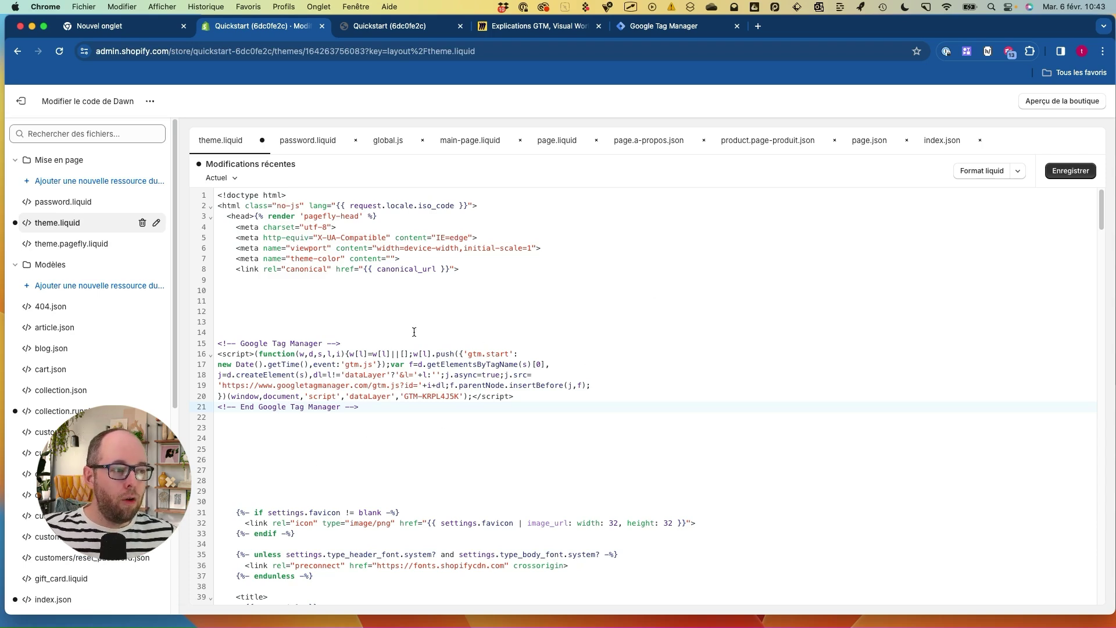
pyautogui.moveTo(363, 303); pyautogui.dragTo(531, 330)
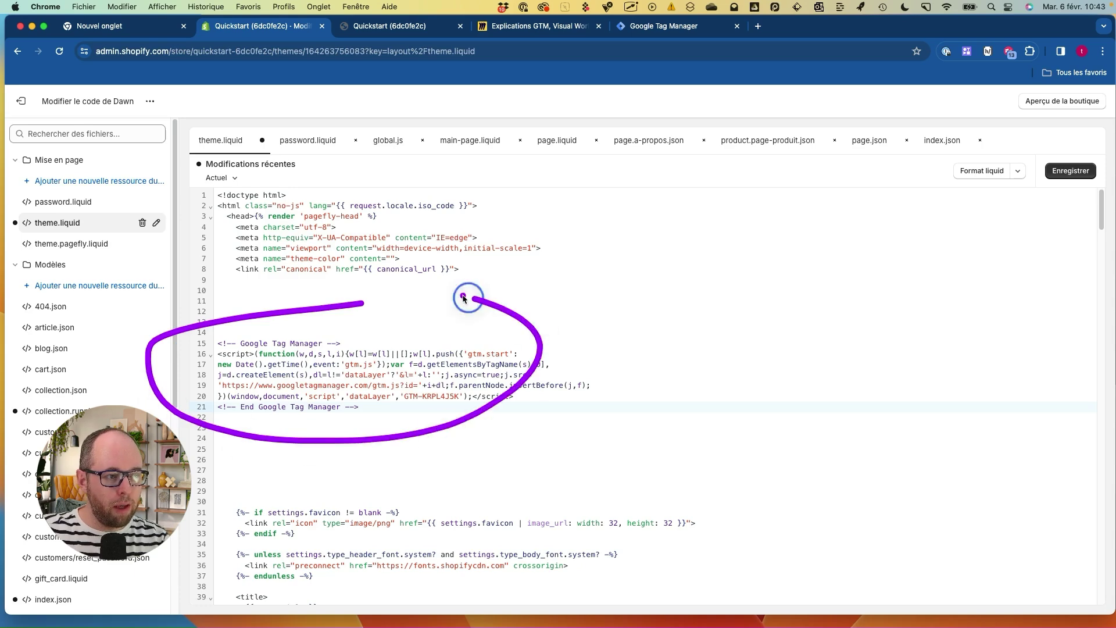
# - Switch to Google Tag Manager and copy the noscript snippet that goes right after the opening body tag
pyautogui.click(652, 30)
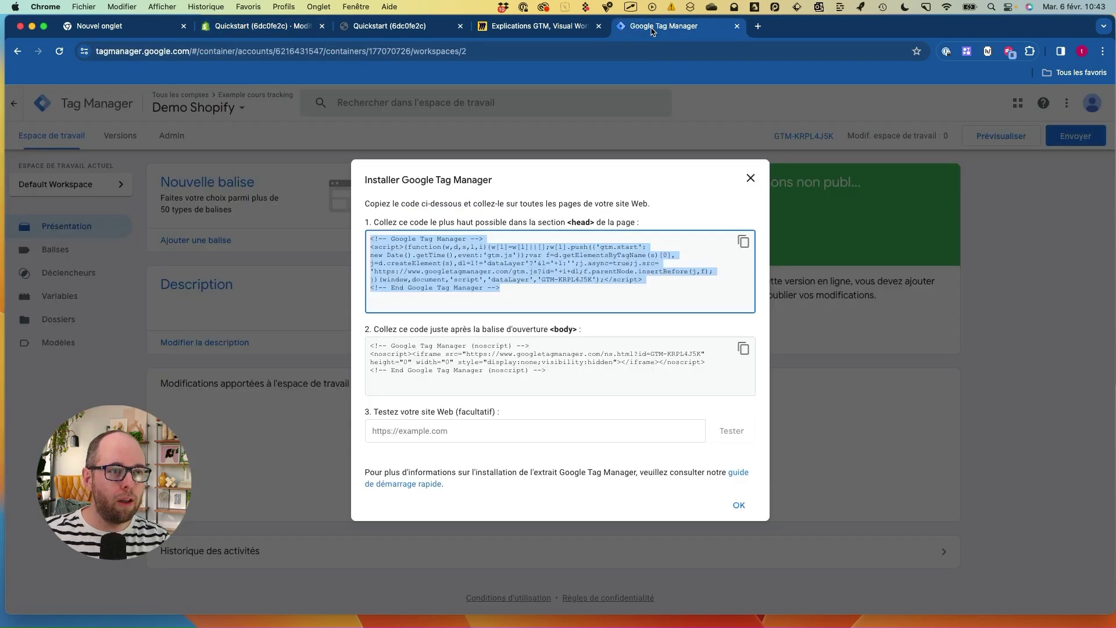
pyautogui.moveTo(377, 338); pyautogui.dragTo(473, 331)
pyautogui.moveTo(594, 327)
pyautogui.mouseDown()
pyautogui.moveTo(552, 314)
pyautogui.moveTo(521, 362)
pyautogui.mouseUp()
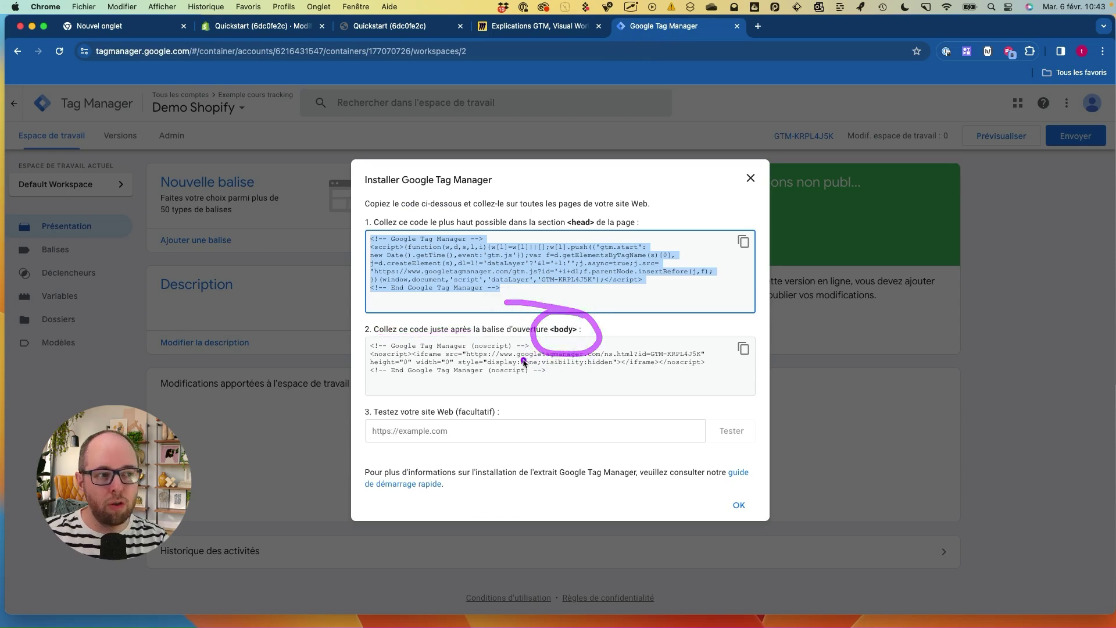
pyautogui.moveTo(580, 336); pyautogui.dragTo(550, 336)
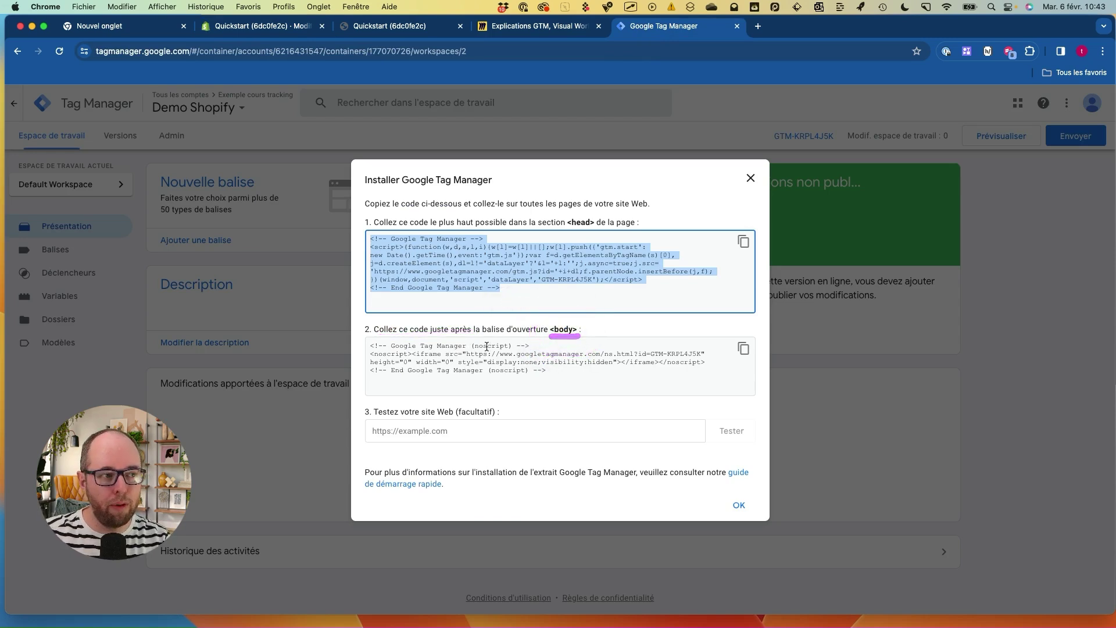
pyautogui.click(744, 349)
pyautogui.moveTo(538, 334)
pyautogui.mouseDown()
pyautogui.moveTo(354, 325)
pyautogui.moveTo(534, 301)
pyautogui.mouseUp()
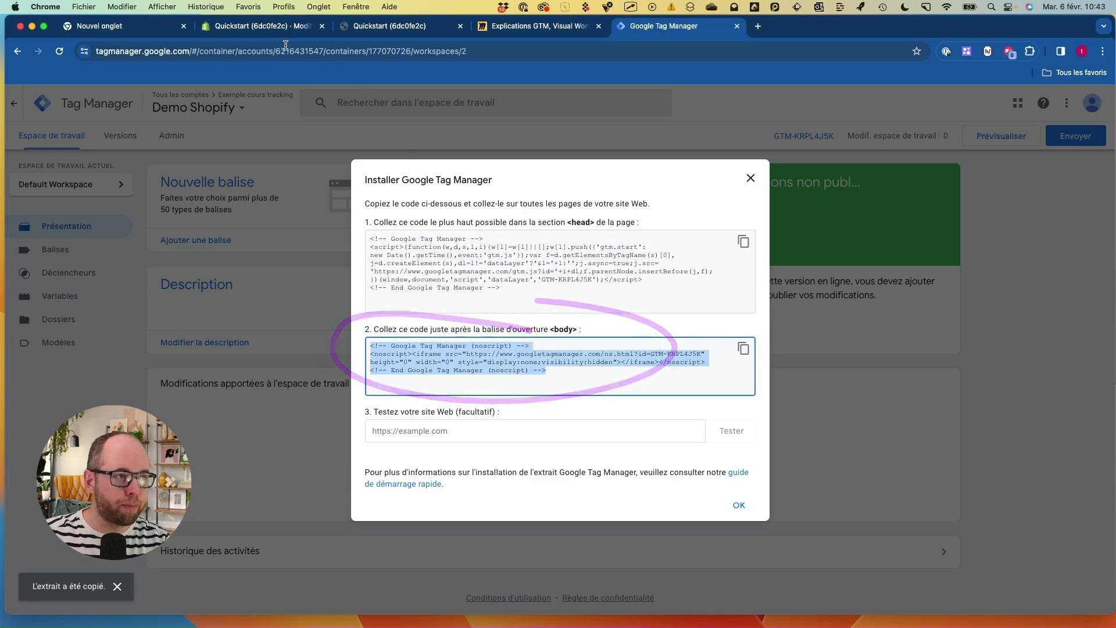
# - Return to theme.liquid in the Shopify code editor and examine the opening head tag and the Google Tag Manager snippet below it
pyautogui.click(272, 27)
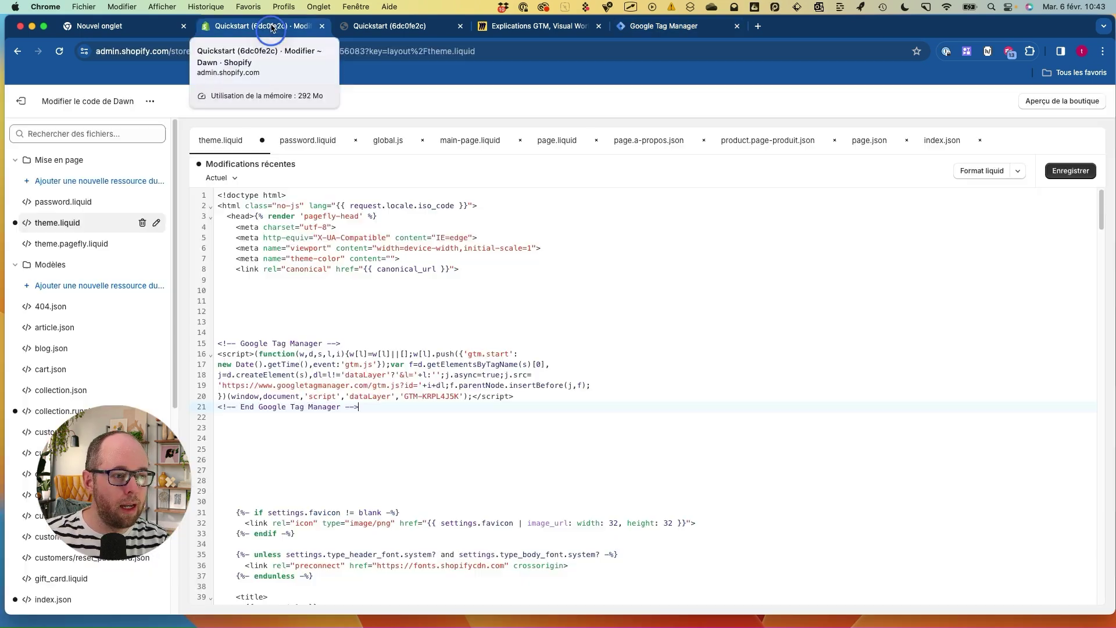
pyautogui.scroll(-10, 441, 453)
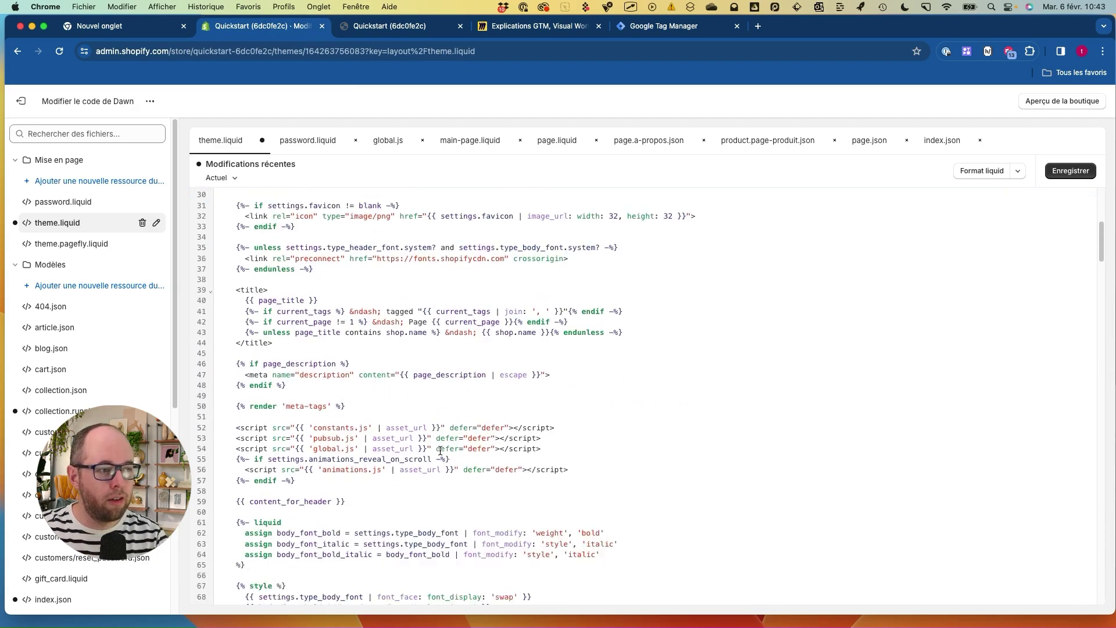
pyautogui.scroll(10, 445, 446)
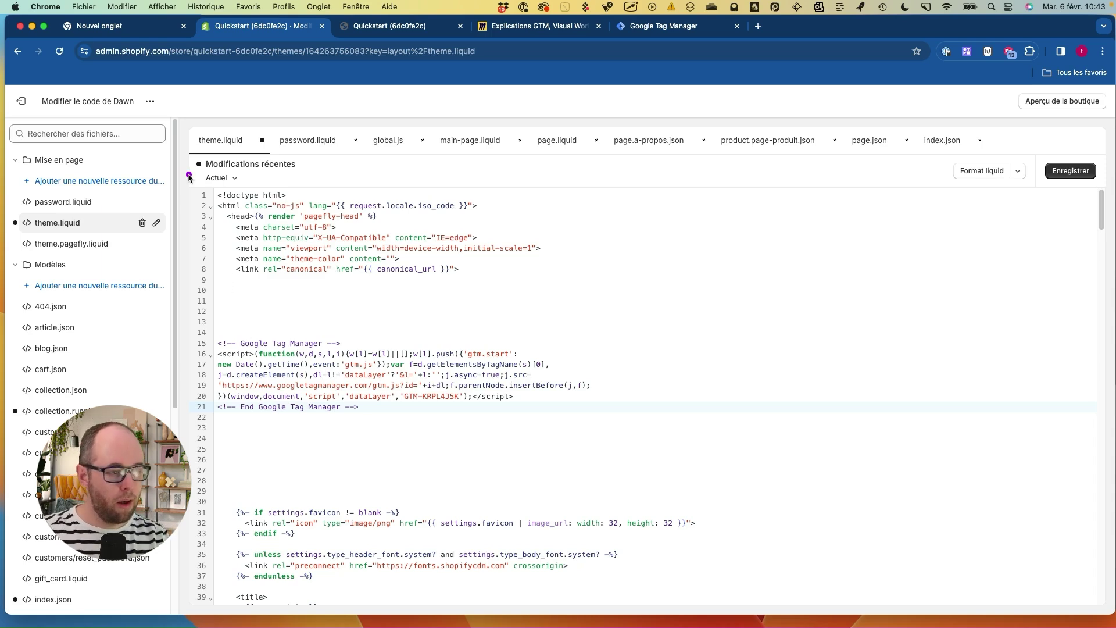
pyautogui.moveTo(250, 211)
pyautogui.mouseDown()
pyautogui.moveTo(217, 215)
pyautogui.moveTo(256, 203)
pyautogui.moveTo(221, 230)
pyautogui.moveTo(200, 298)
pyautogui.mouseUp()
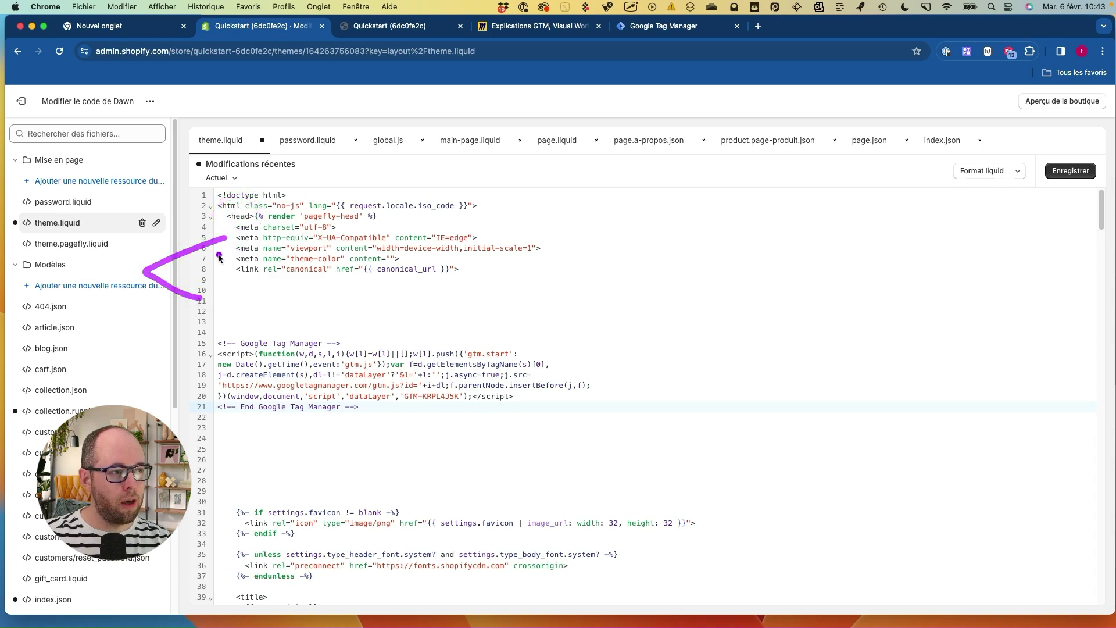
pyautogui.moveTo(171, 261)
pyautogui.mouseDown()
pyautogui.moveTo(142, 301)
pyautogui.moveTo(204, 312)
pyautogui.mouseUp()
pyautogui.moveTo(288, 233); pyautogui.dragTo(235, 332)
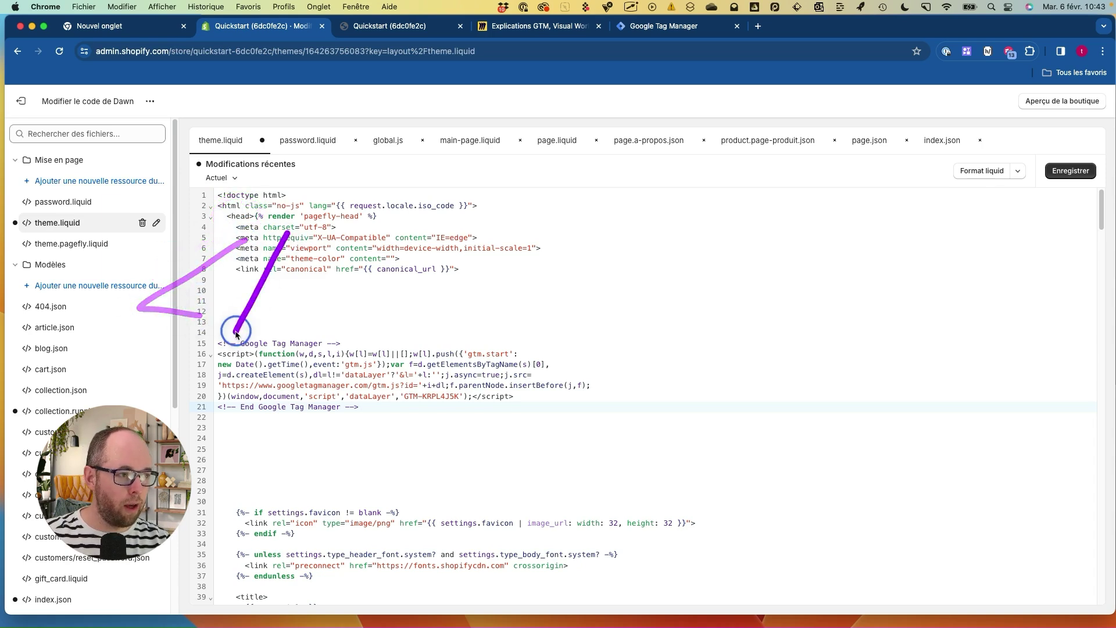
pyautogui.moveTo(323, 228)
pyautogui.mouseDown()
pyautogui.moveTo(304, 294)
pyautogui.moveTo(342, 300)
pyautogui.mouseUp()
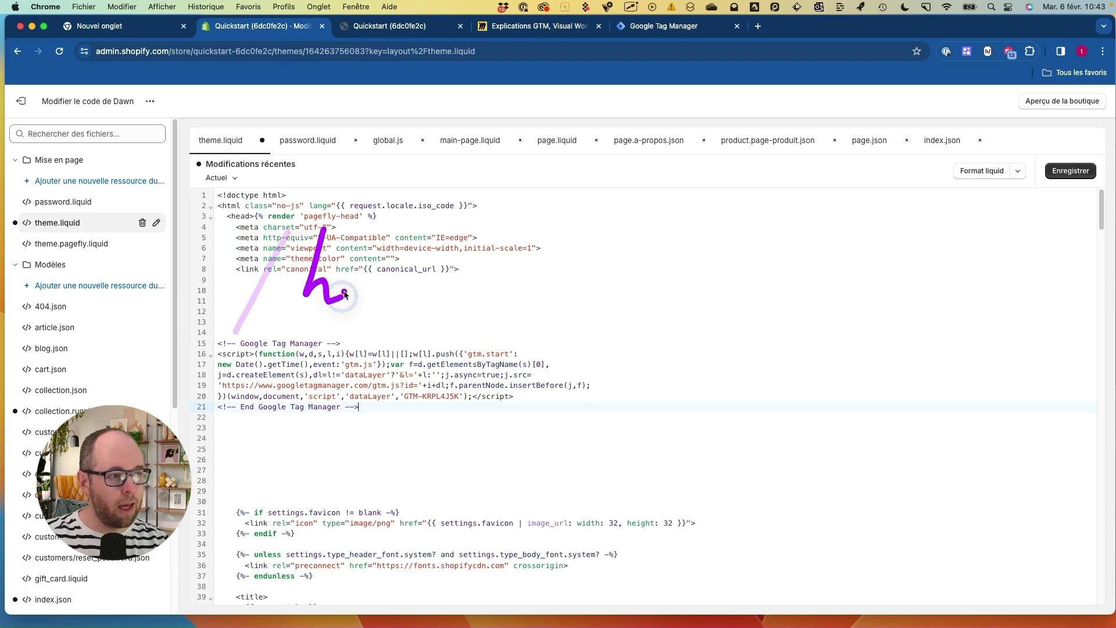
pyautogui.moveTo(515, 221)
pyautogui.mouseDown()
pyautogui.moveTo(601, 274)
pyautogui.moveTo(512, 311)
pyautogui.mouseUp()
pyautogui.moveTo(269, 208)
pyautogui.mouseDown()
pyautogui.moveTo(225, 230)
pyautogui.moveTo(249, 212)
pyautogui.mouseUp()
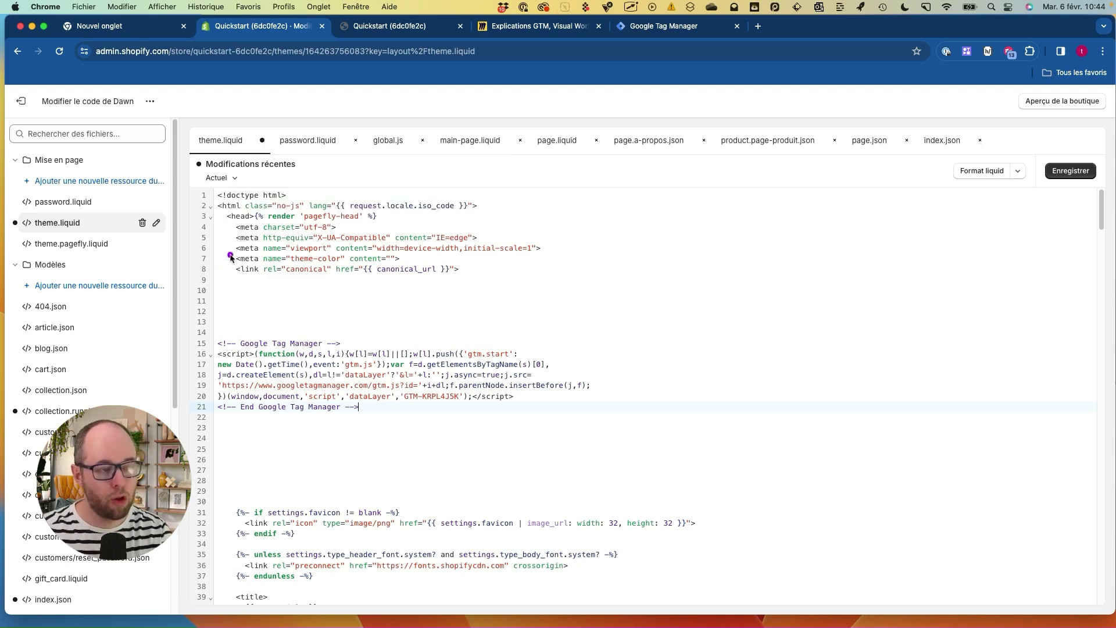
pyautogui.moveTo(228, 178)
pyautogui.mouseDown()
pyautogui.moveTo(230, 278)
pyautogui.moveTo(231, 205)
pyautogui.moveTo(256, 216)
pyautogui.moveTo(227, 221)
pyautogui.moveTo(227, 237)
pyautogui.moveTo(216, 195)
pyautogui.moveTo(219, 220)
pyautogui.mouseUp()
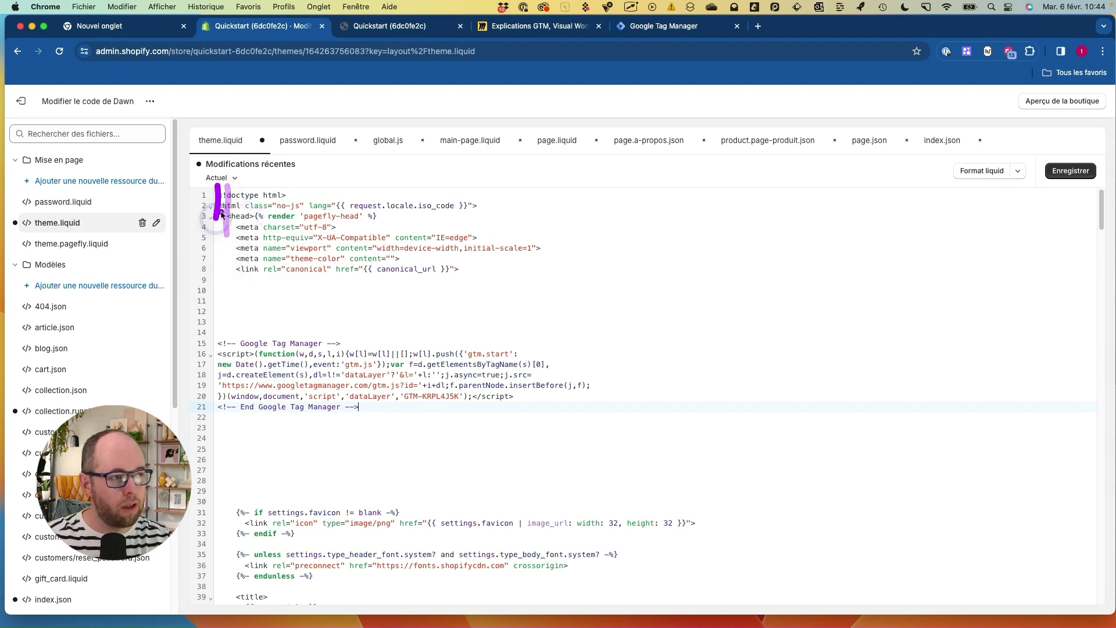
pyautogui.moveTo(232, 173); pyautogui.dragTo(229, 234)
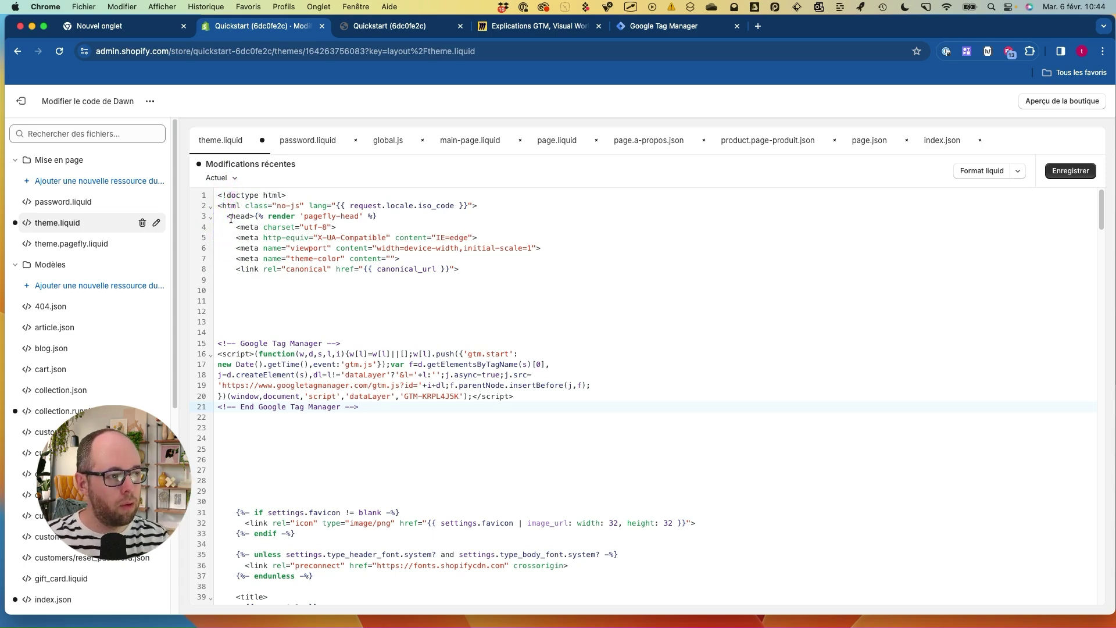
pyautogui.moveTo(229, 220)
pyautogui.moveTo(255, 219); pyautogui.dragTo(238, 203)
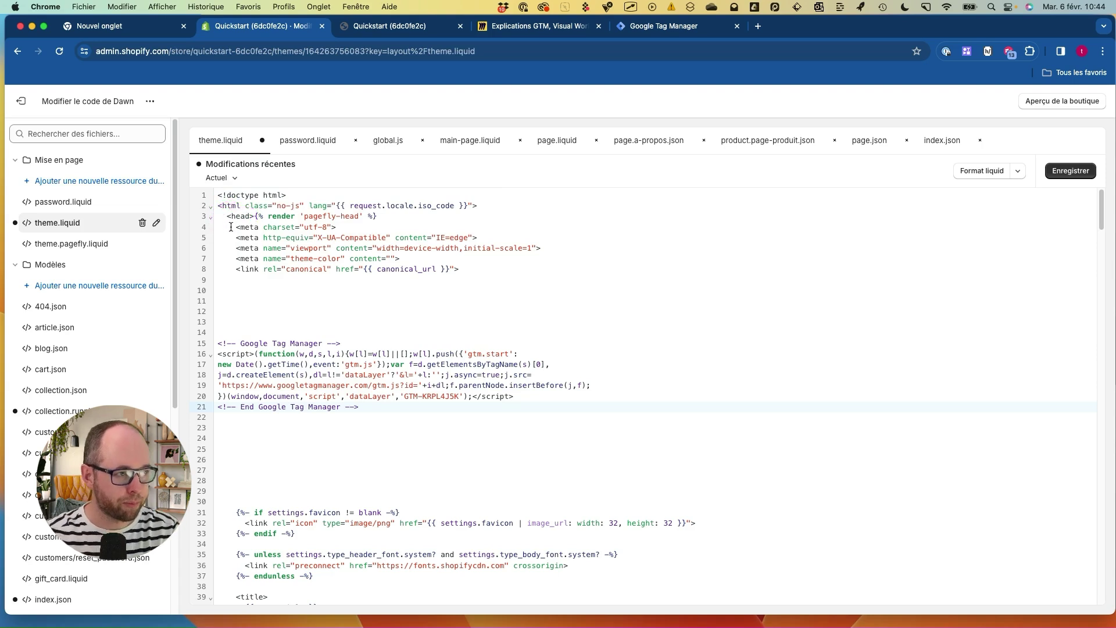
# - Look through theme.liquid for the closing head tag and the opening body tag
pyautogui.scroll(-5, 230, 227)
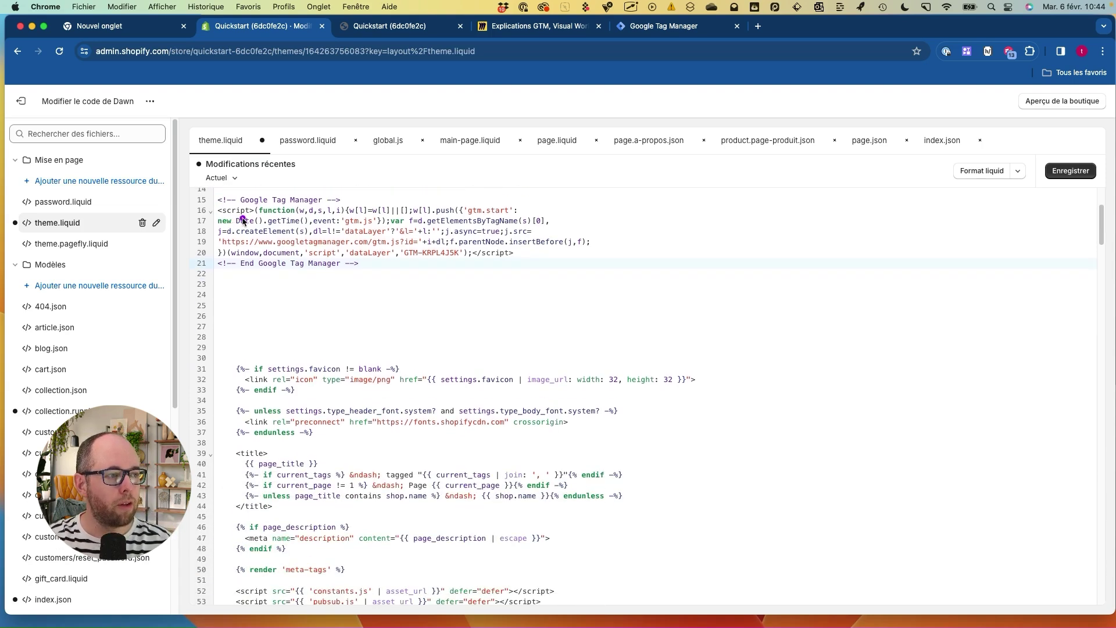
pyautogui.scroll(-4, 243, 255)
pyautogui.moveTo(235, 212); pyautogui.dragTo(226, 224)
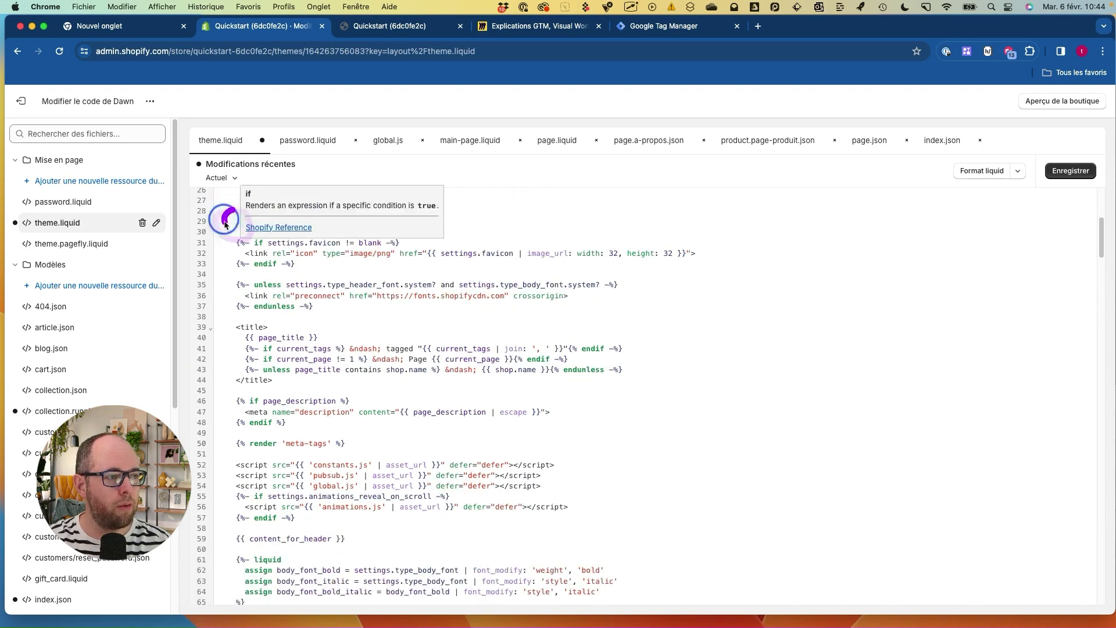
pyautogui.moveTo(345, 260)
pyautogui.mouseDown()
pyautogui.moveTo(309, 271)
pyautogui.moveTo(360, 607)
pyautogui.mouseUp()
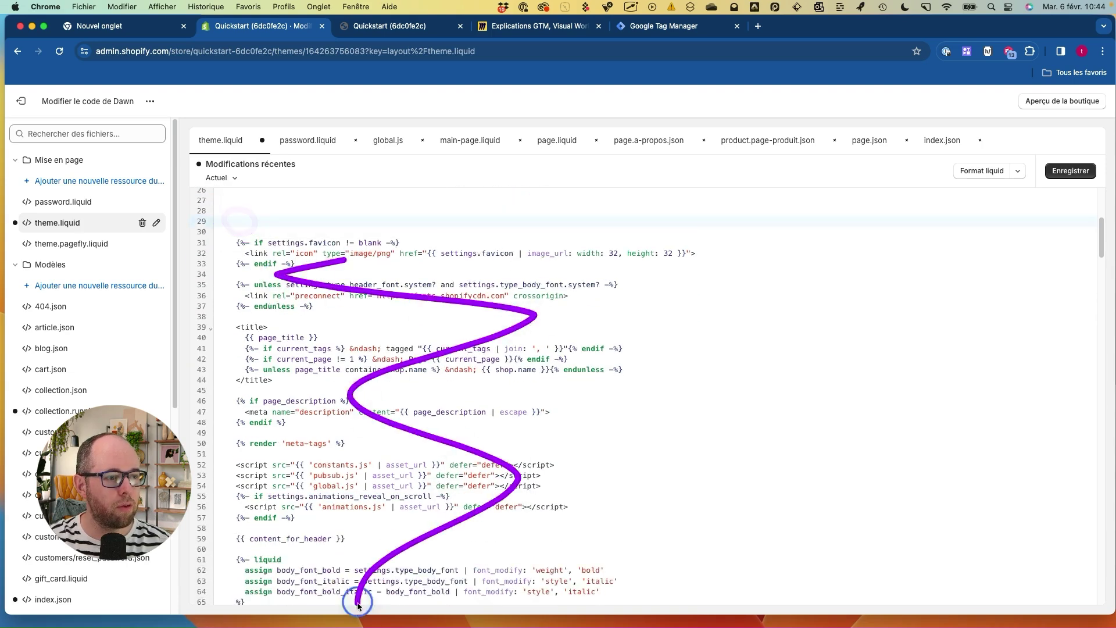
pyautogui.moveTo(266, 209); pyautogui.dragTo(270, 215)
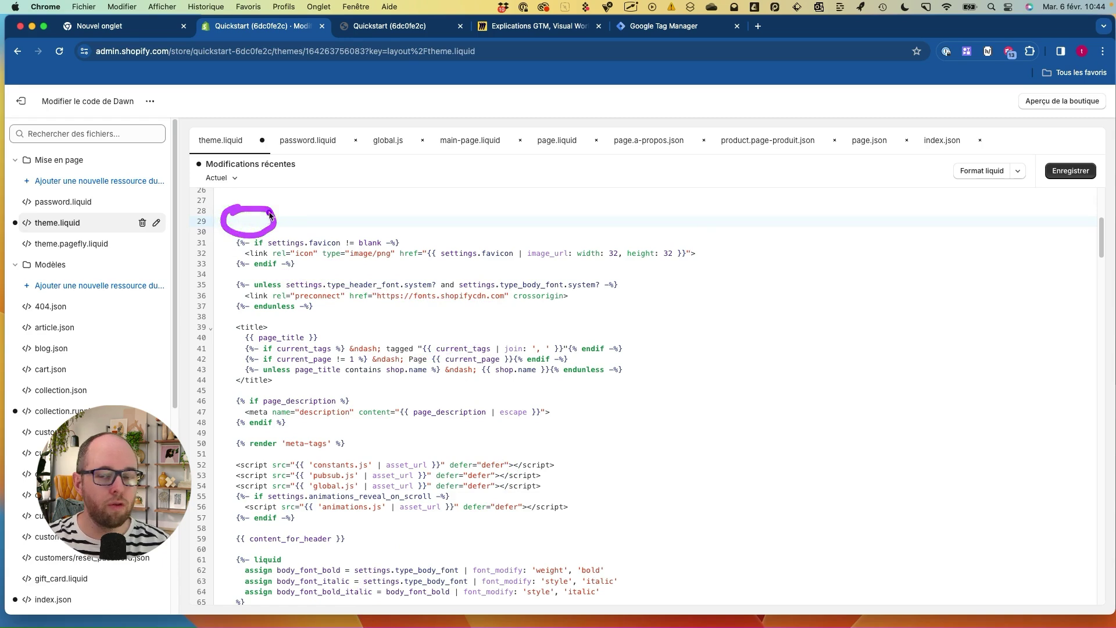
pyautogui.scroll(-10, 238, 232)
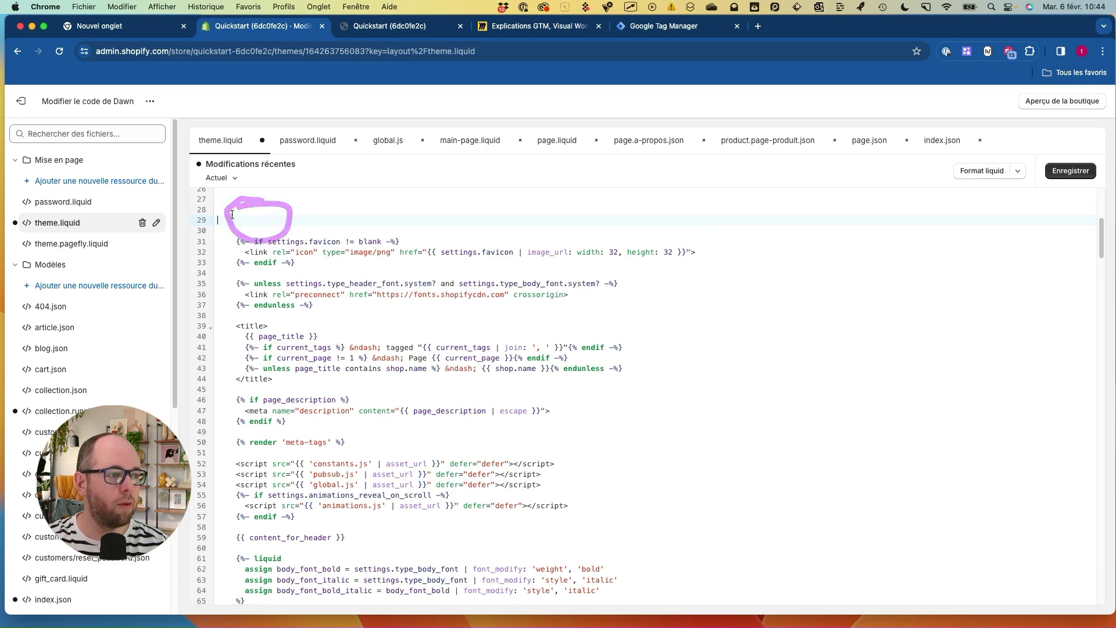
pyautogui.scroll(-20, 235, 215)
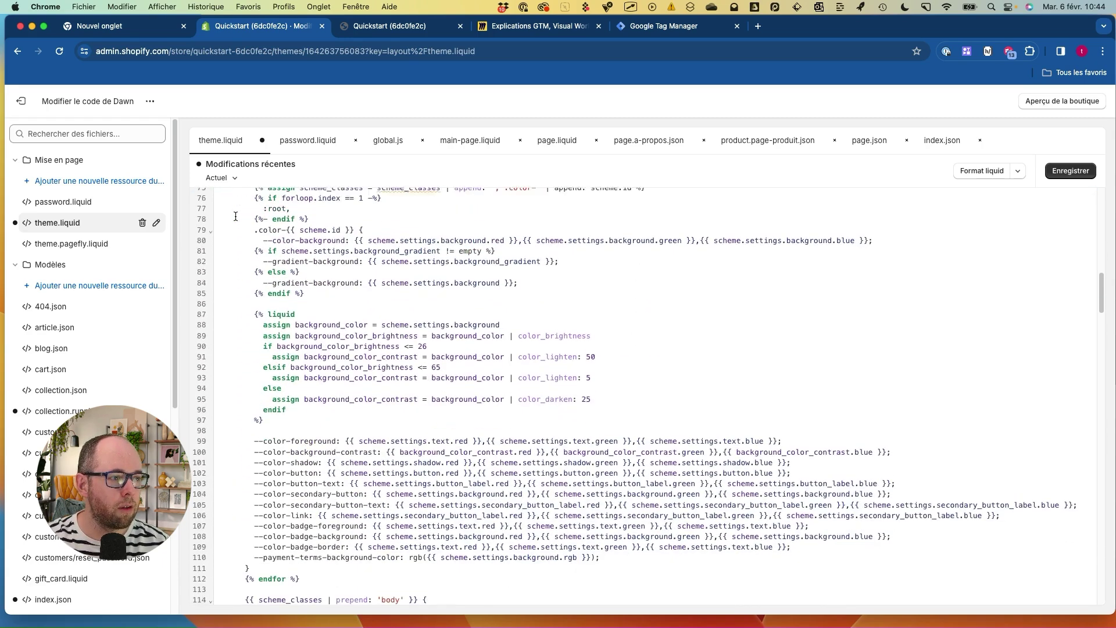
pyautogui.scroll(-20, 235, 223)
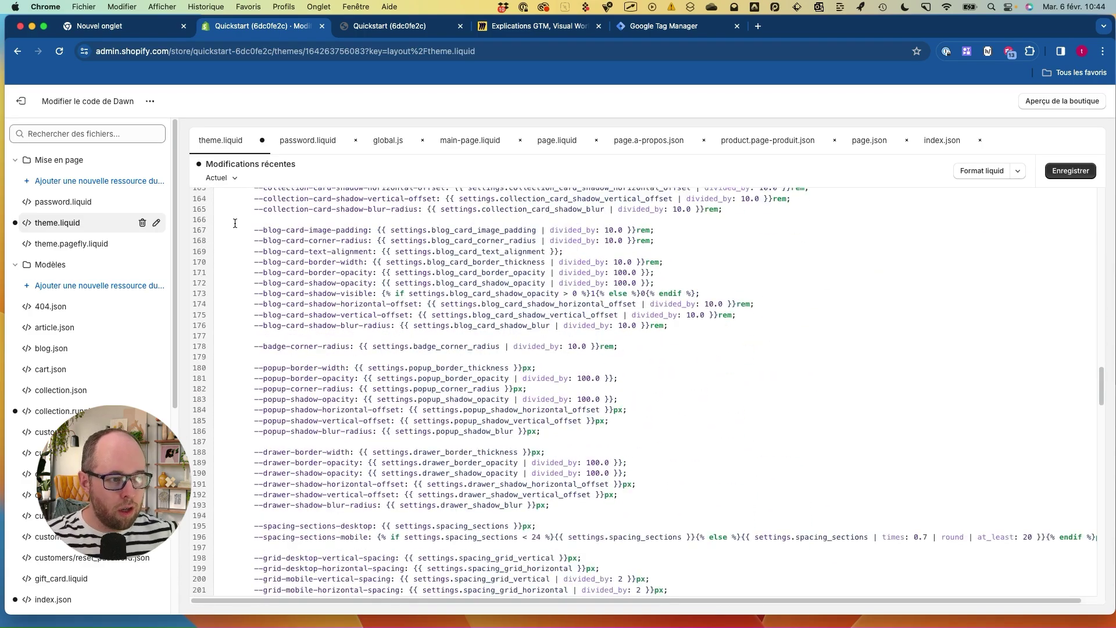
pyautogui.scroll(-5, 236, 223)
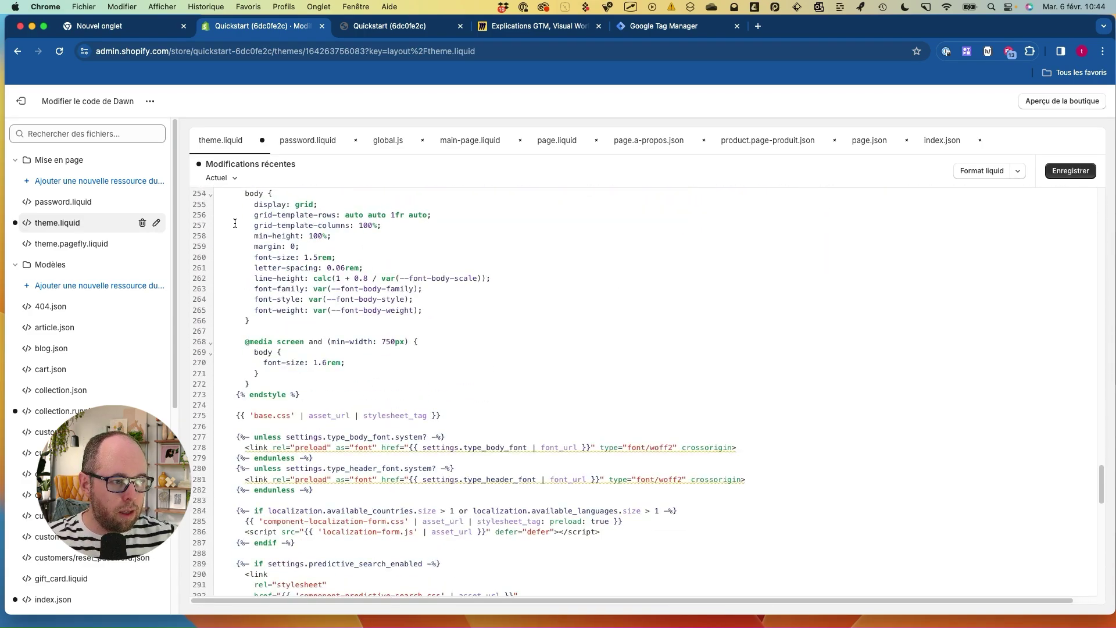
pyautogui.scroll(-10, 235, 223)
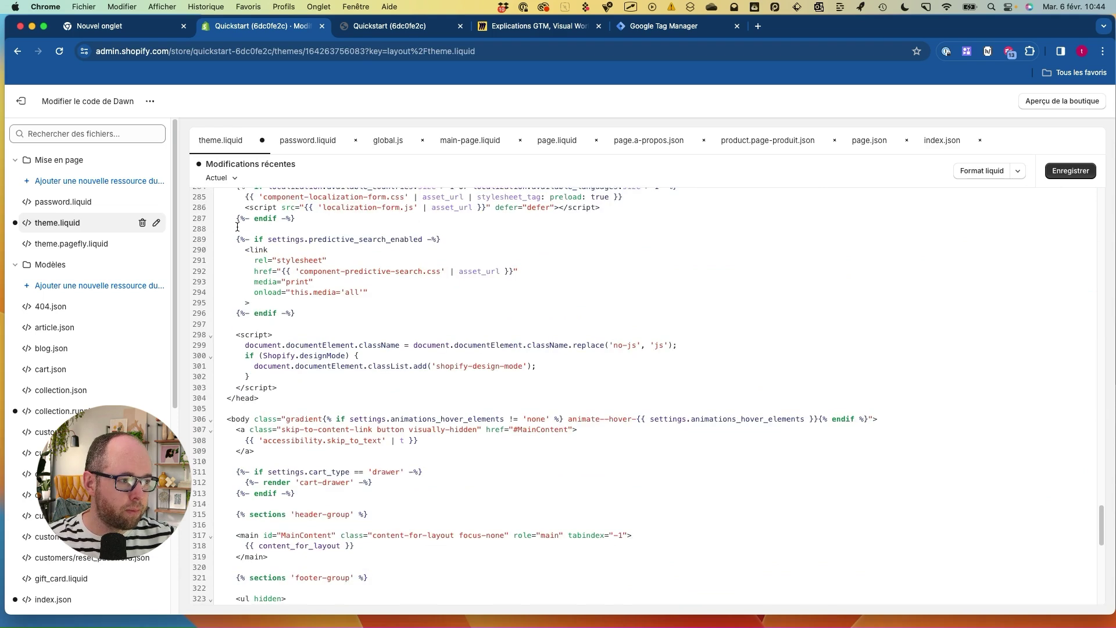
pyautogui.scroll(-3, 237, 227)
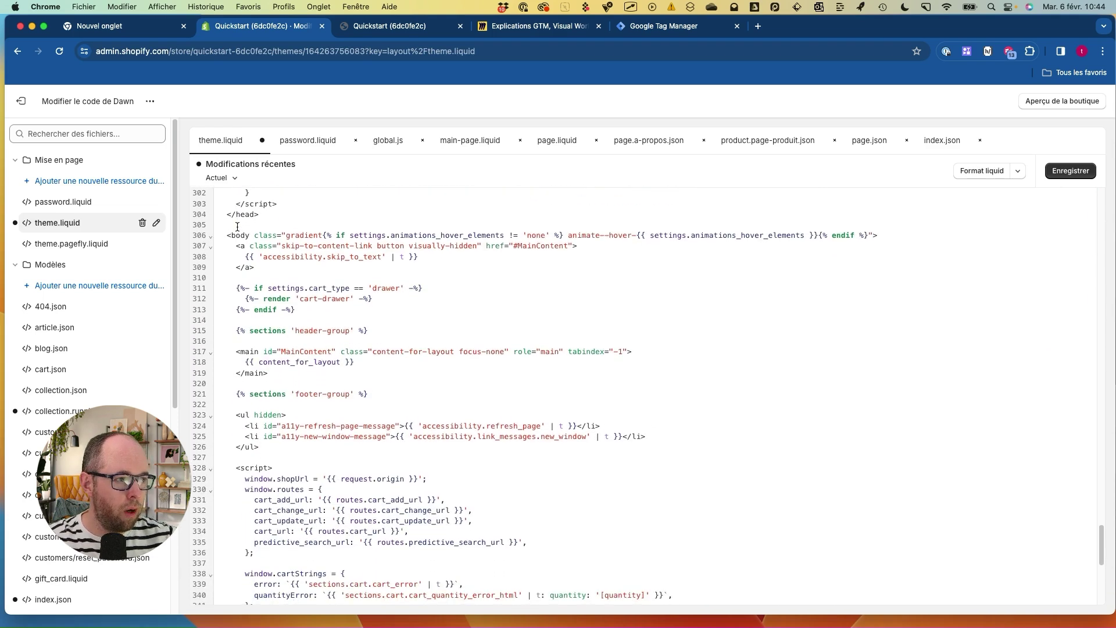
pyautogui.moveTo(250, 201)
pyautogui.mouseDown()
pyautogui.moveTo(221, 227)
pyautogui.moveTo(276, 224)
pyautogui.mouseUp()
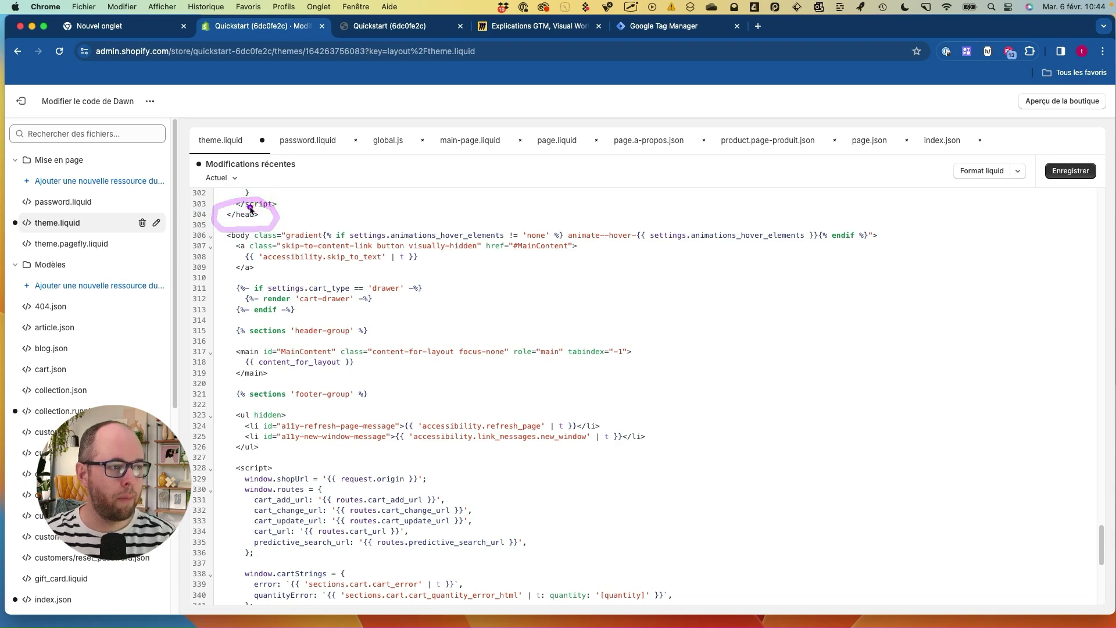
pyautogui.moveTo(256, 198)
pyautogui.mouseDown()
pyautogui.moveTo(224, 221)
pyautogui.moveTo(264, 219)
pyautogui.moveTo(216, 240)
pyautogui.moveTo(252, 234)
pyautogui.mouseUp()
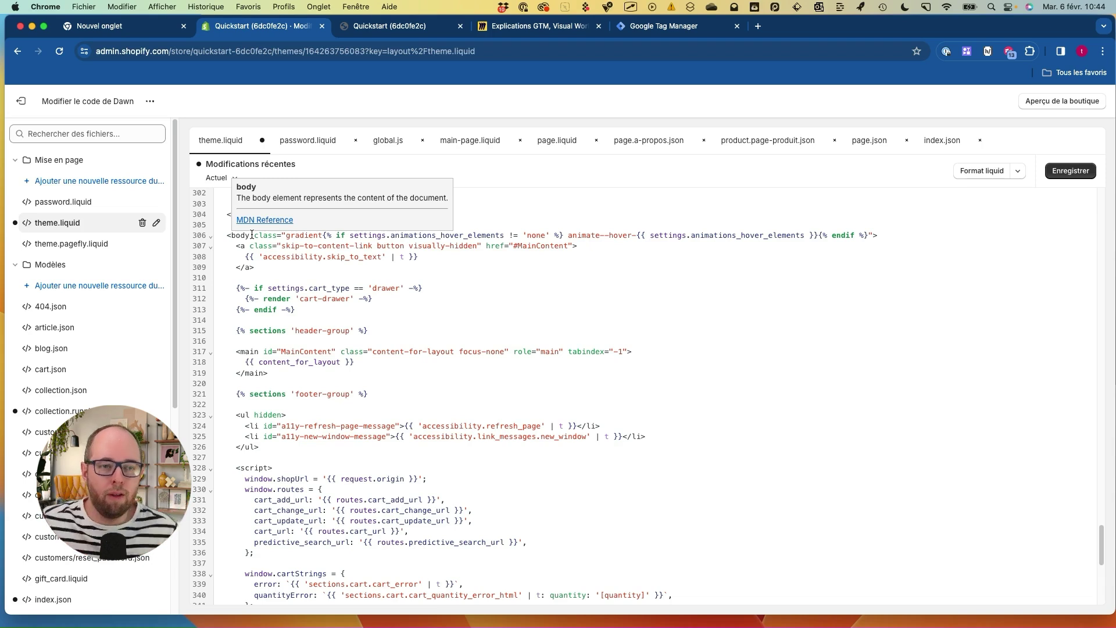
pyautogui.moveTo(249, 227)
pyautogui.mouseDown()
pyautogui.moveTo(220, 224)
pyautogui.moveTo(241, 216)
pyautogui.moveTo(232, 237)
pyautogui.mouseUp()
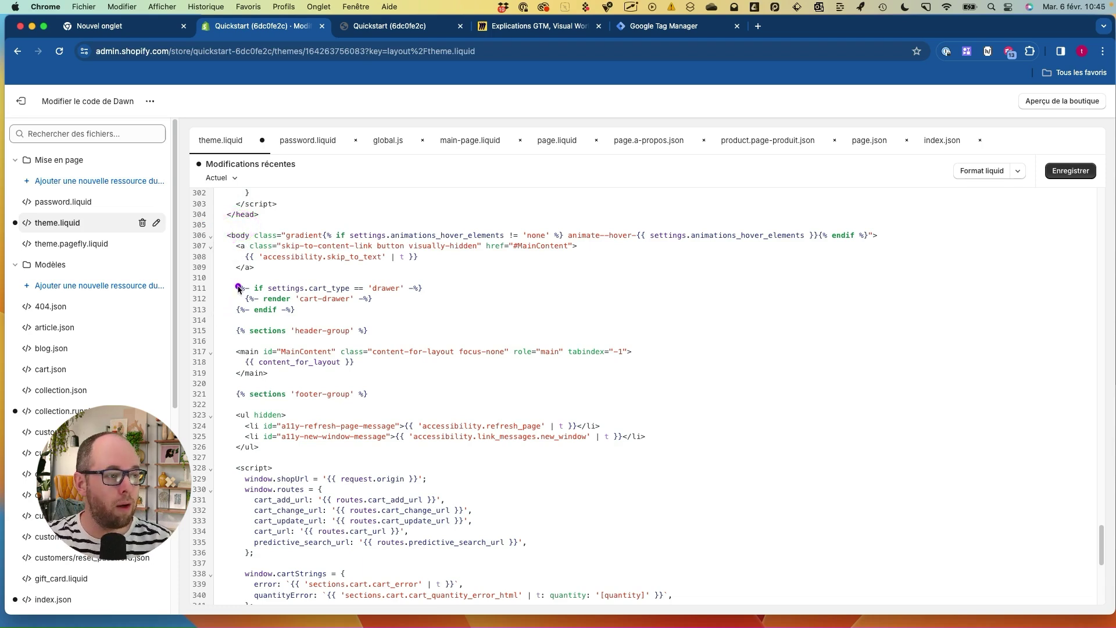
# - Examine how the elements at the start of the body are separated to find a safe insertion point between code blocks
pyautogui.moveTo(227, 283)
pyautogui.moveTo(273, 274)
pyautogui.mouseDown()
pyautogui.moveTo(226, 283)
pyautogui.moveTo(294, 269)
pyautogui.mouseUp()
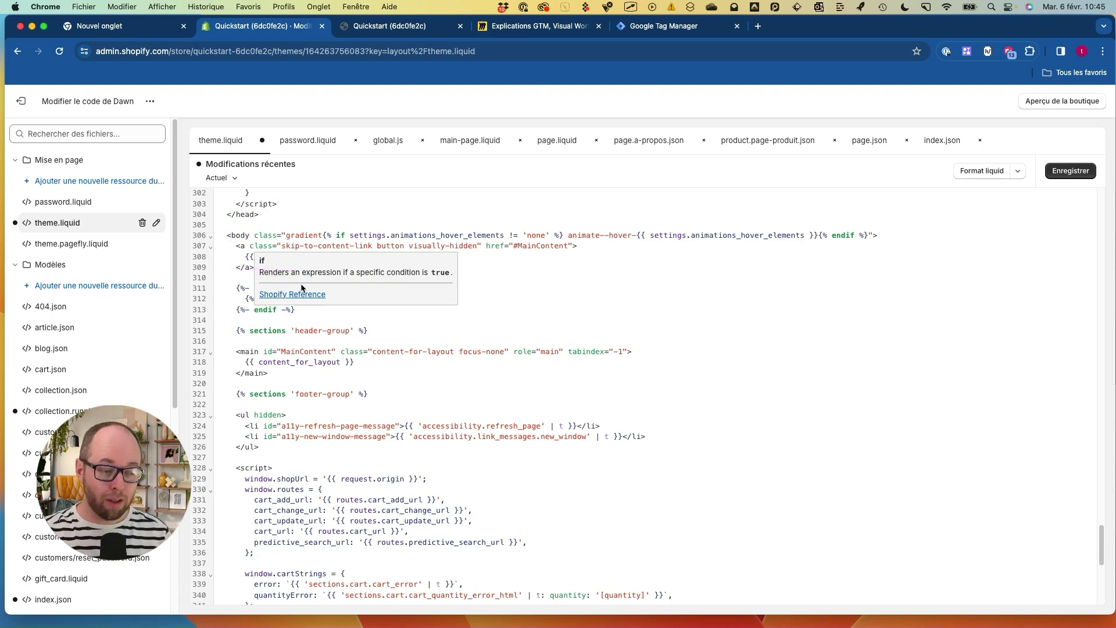
pyautogui.keyDown('shift'); pyautogui.click(292, 414); pyautogui.keyUp('shift')
pyautogui.click(287, 410)
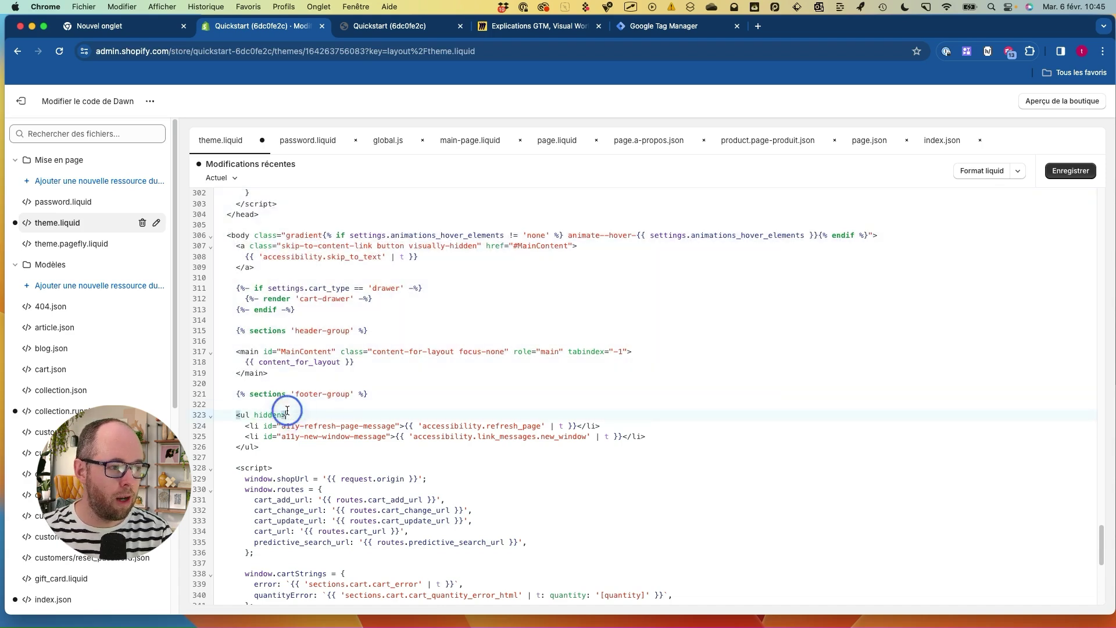
pyautogui.moveTo(291, 408)
pyautogui.mouseDown()
pyautogui.moveTo(253, 423)
pyautogui.moveTo(300, 444)
pyautogui.moveTo(250, 403)
pyautogui.mouseUp()
pyautogui.click(629, 351)
pyautogui.moveTo(245, 347); pyautogui.dragTo(233, 353)
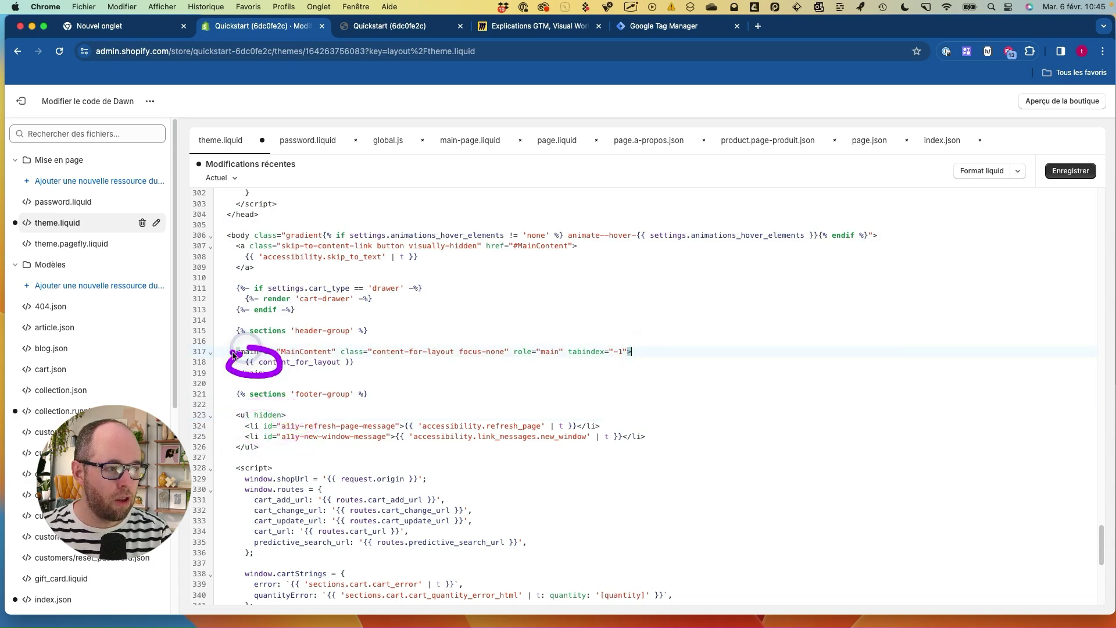
pyautogui.moveTo(225, 318); pyautogui.dragTo(384, 315)
pyautogui.moveTo(221, 346); pyautogui.dragTo(348, 333)
pyautogui.moveTo(227, 383); pyautogui.dragTo(301, 379)
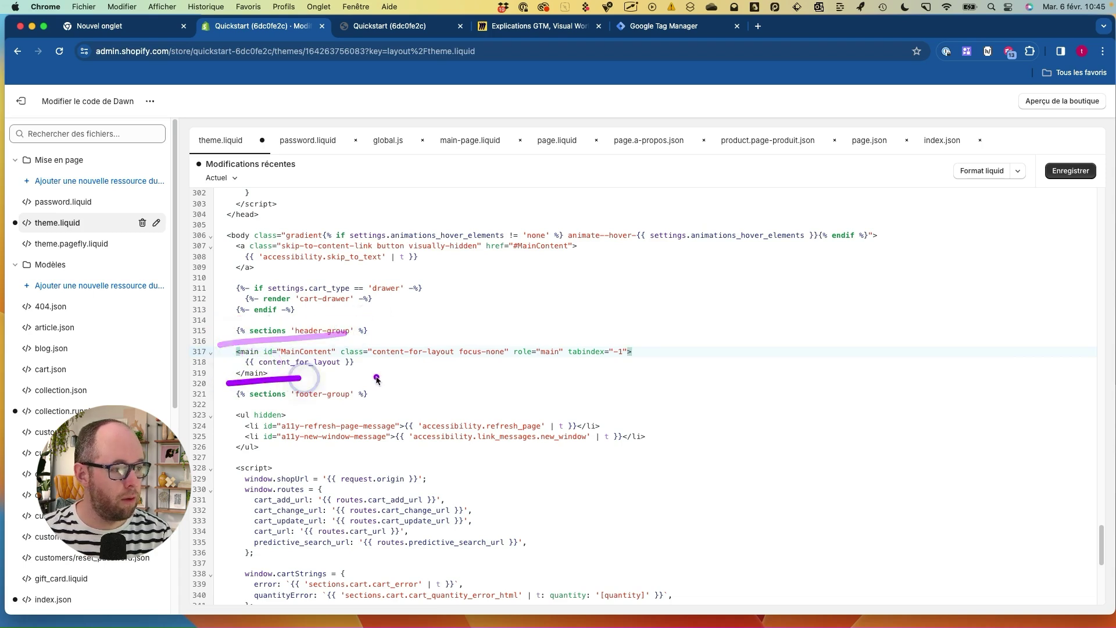
# - Insert a block of blank lines between the skip-to-content link and the cart drawer condition in the body
pyautogui.click(259, 269)
pyautogui.click(263, 281)
pyautogui.press('Return')
pyautogui.press('Return')
pyautogui.press('Return')
pyautogui.press('Return')
pyautogui.press('Return')
pyautogui.press('Return')
pyautogui.press('Return')
pyautogui.press('Return')
pyautogui.press('Return')
pyautogui.press('Return')
pyautogui.press('Return')
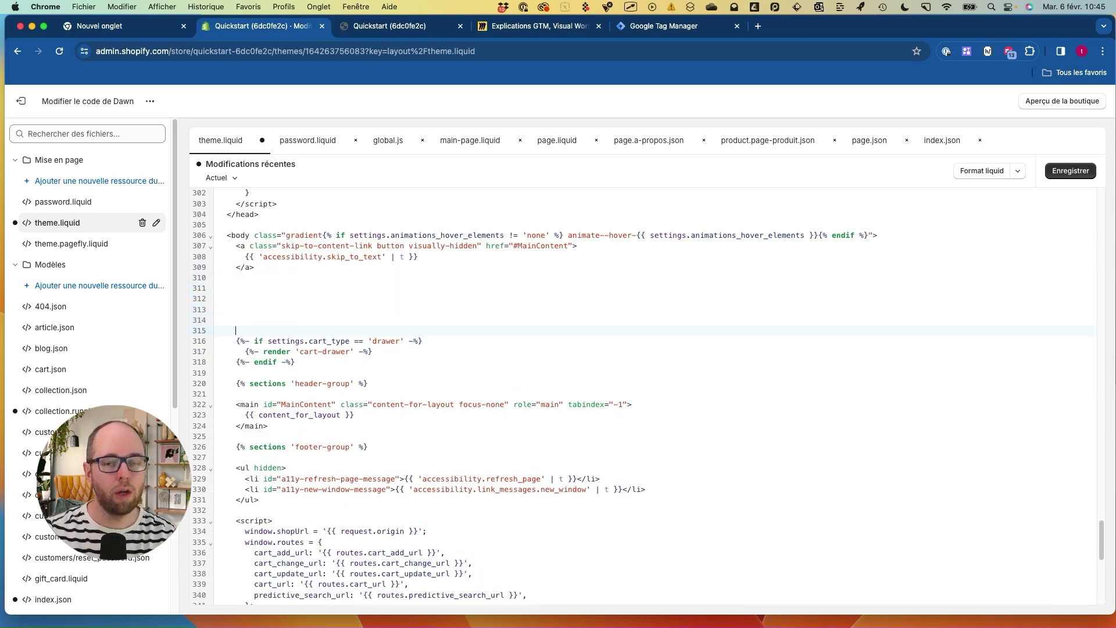
pyautogui.press('Return')
pyautogui.press('Return')
pyautogui.press('Return')
pyautogui.press('Return')
pyautogui.press('Return')
pyautogui.press('Return')
pyautogui.press('Return')
pyautogui.press('Return')
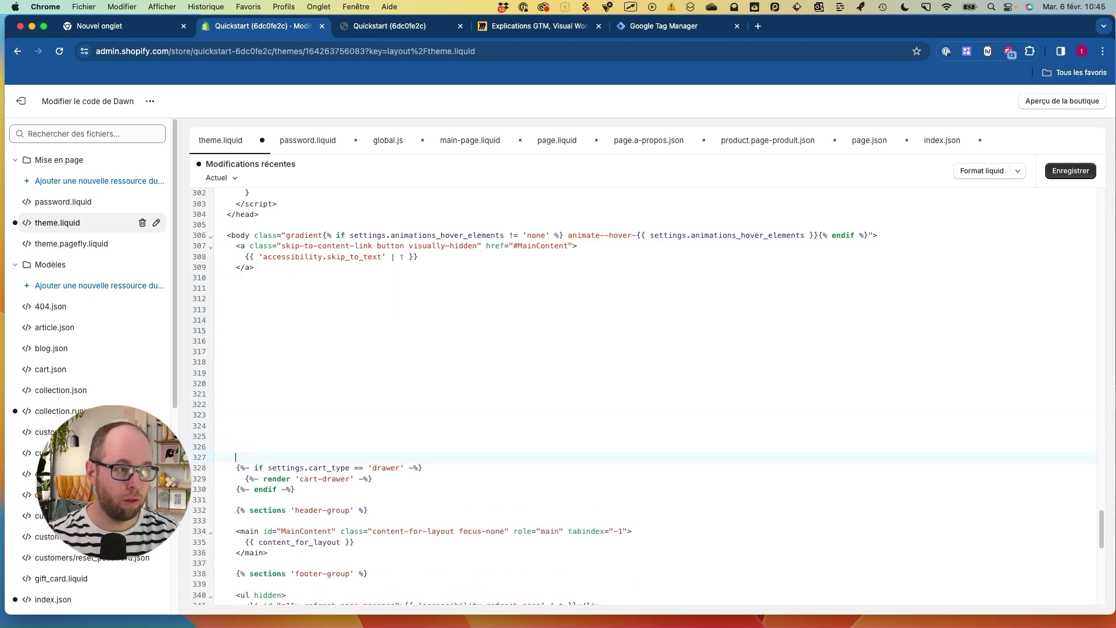
# - Paste the Google Tag Manager noscript snippet into the blank space below the skip-to-content link and compare it with the code in Google Tag Manager
pyautogui.click(241, 352)
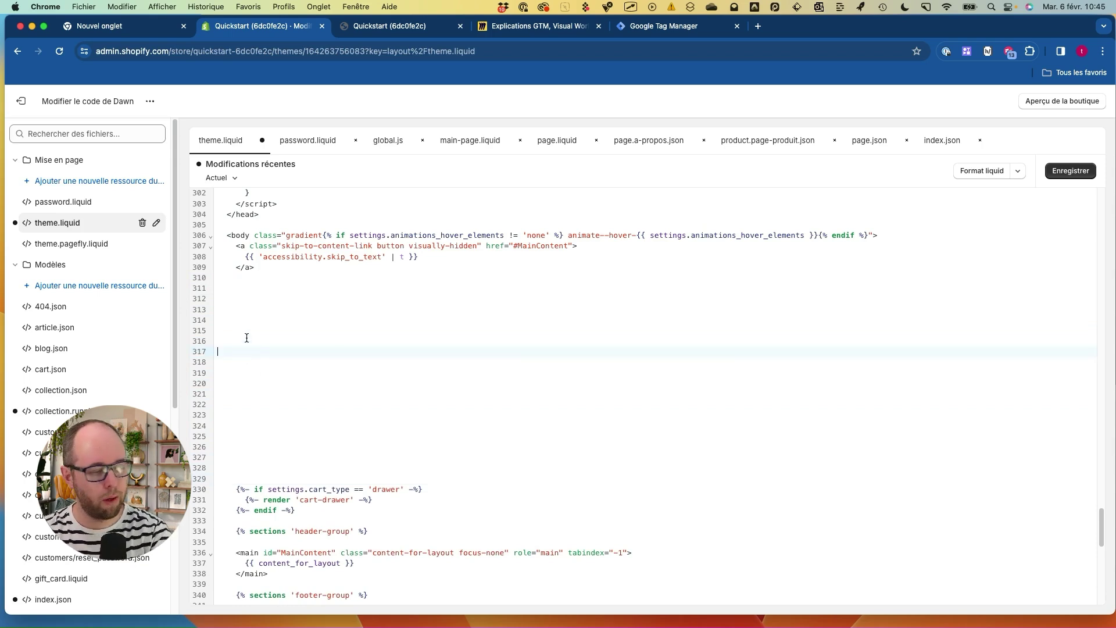
pyautogui.write('<!-- Google Tag Manager (noscript) --> <noscript><iframe src="https://www.googletagmanager.com/ns.html?id=GTM-KRPL4J5K" height="0" width="0" style="display:none;visibility:hidden"></iframe></noscript> <!-- End Google Tag Manager (noscript) -->')
pyautogui.moveTo(322, 320)
pyautogui.mouseDown()
pyautogui.moveTo(210, 442)
pyautogui.moveTo(256, 337)
pyautogui.mouseUp()
pyautogui.click(634, 27)
pyautogui.moveTo(534, 333)
pyautogui.mouseDown()
pyautogui.moveTo(456, 320)
pyautogui.moveTo(680, 325)
pyautogui.mouseUp()
pyautogui.click(401, 26)
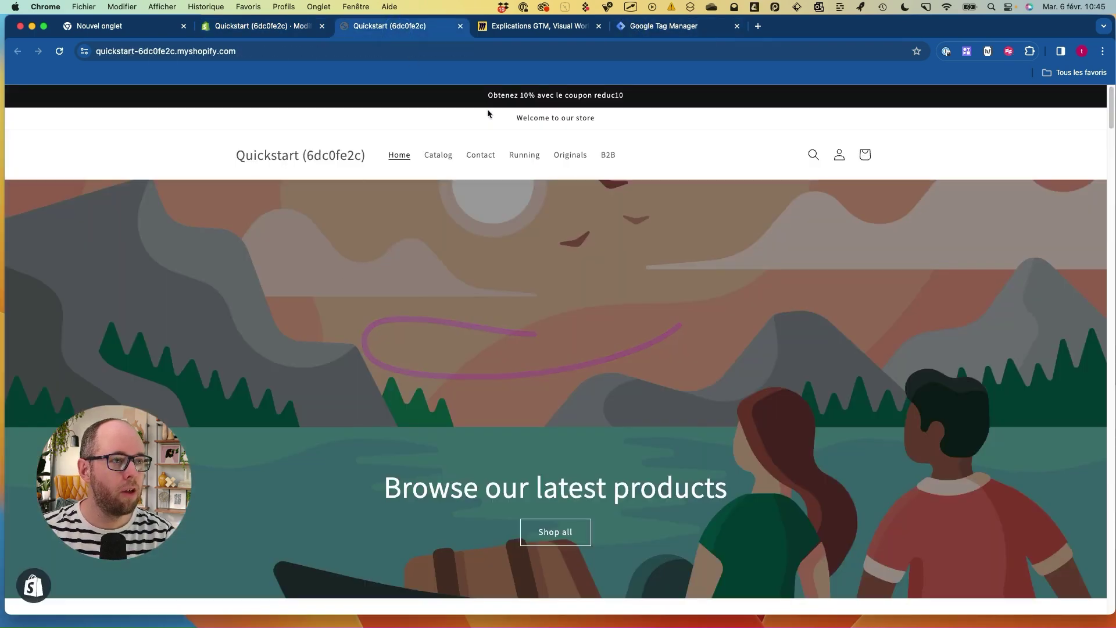
pyautogui.click(268, 26)
pyautogui.moveTo(368, 335); pyautogui.dragTo(488, 319)
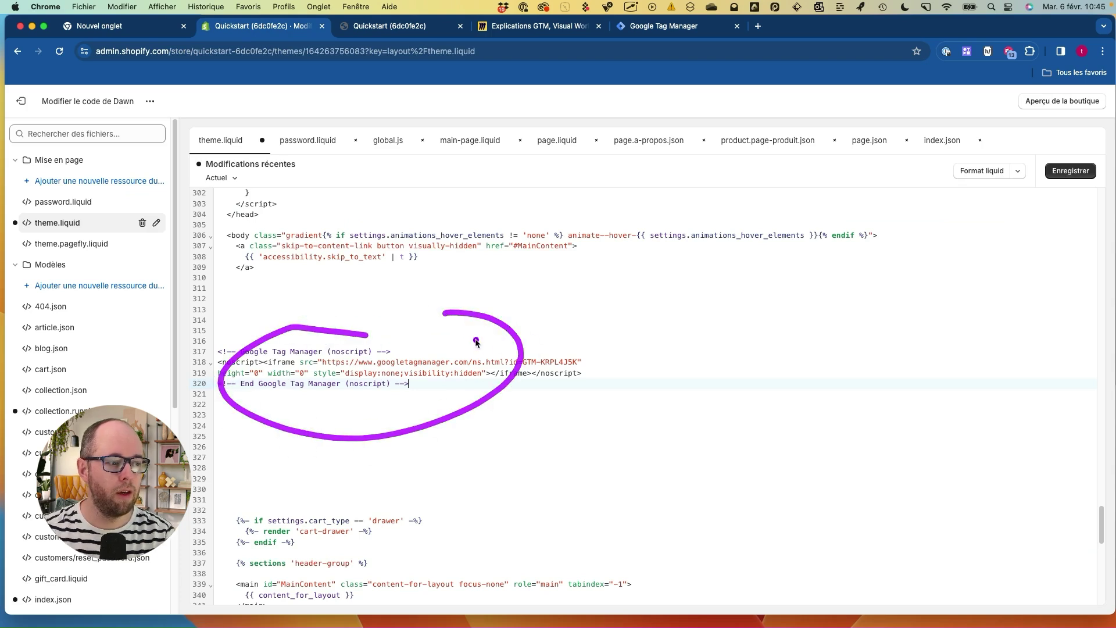
# - Save theme.liquid and switch to the Google Tag Manager installation instructions
pyautogui.click(1059, 174)
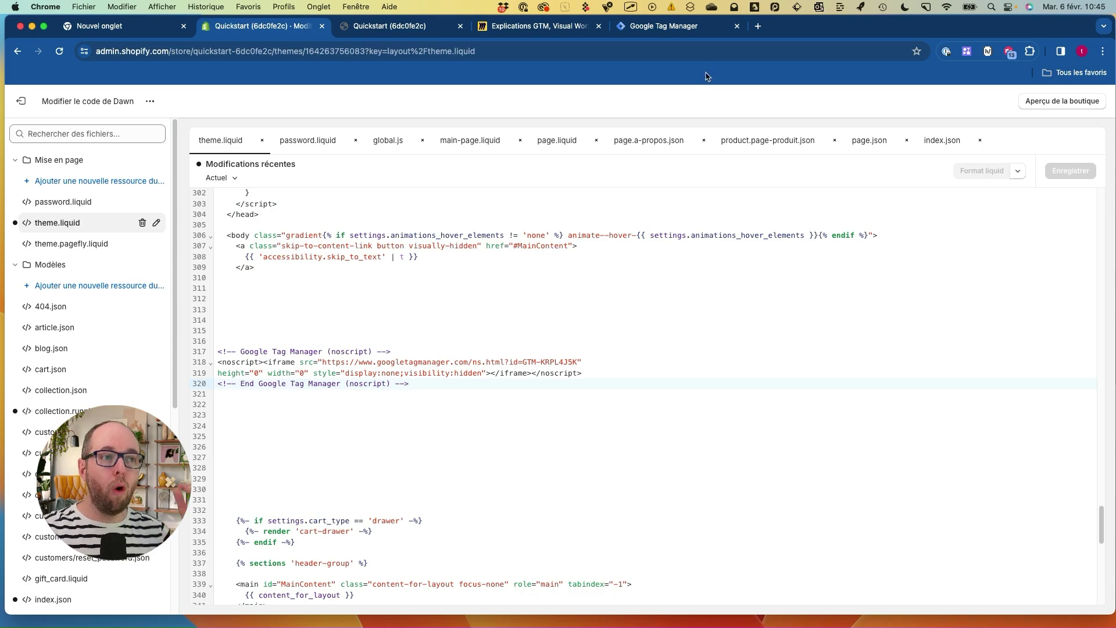
pyautogui.click(709, 34)
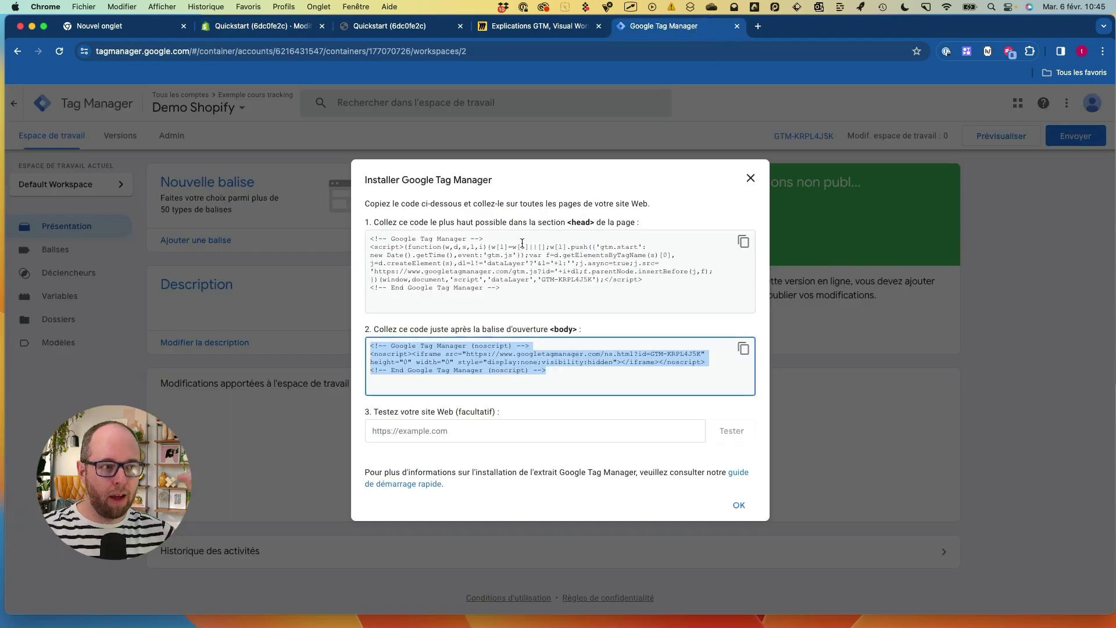
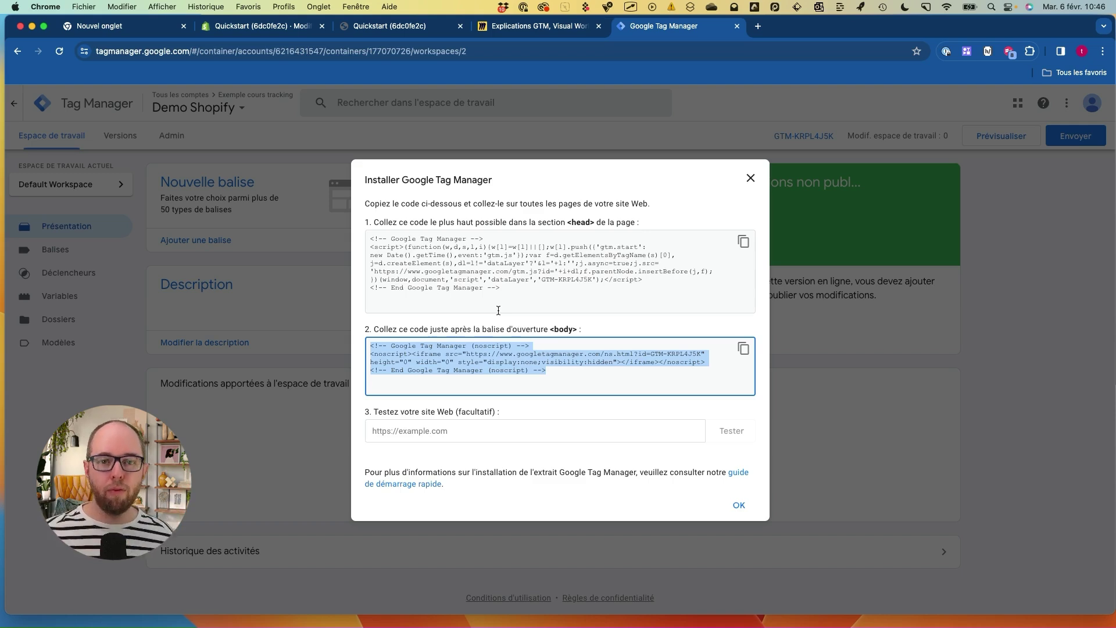
# - Exit the Dawn theme code editor and return to the Themes page in the Shopify admin
pyautogui.moveTo(552, 131)
pyautogui.mouseDown()
pyautogui.moveTo(685, 343)
pyautogui.moveTo(616, 168)
pyautogui.mouseUp()
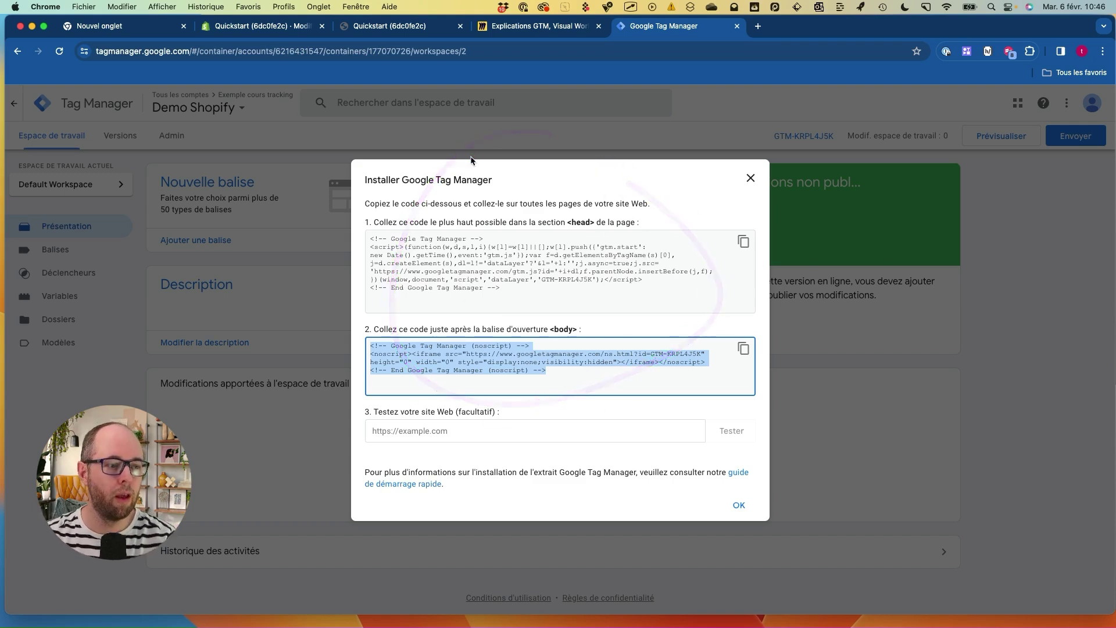
pyautogui.click(537, 26)
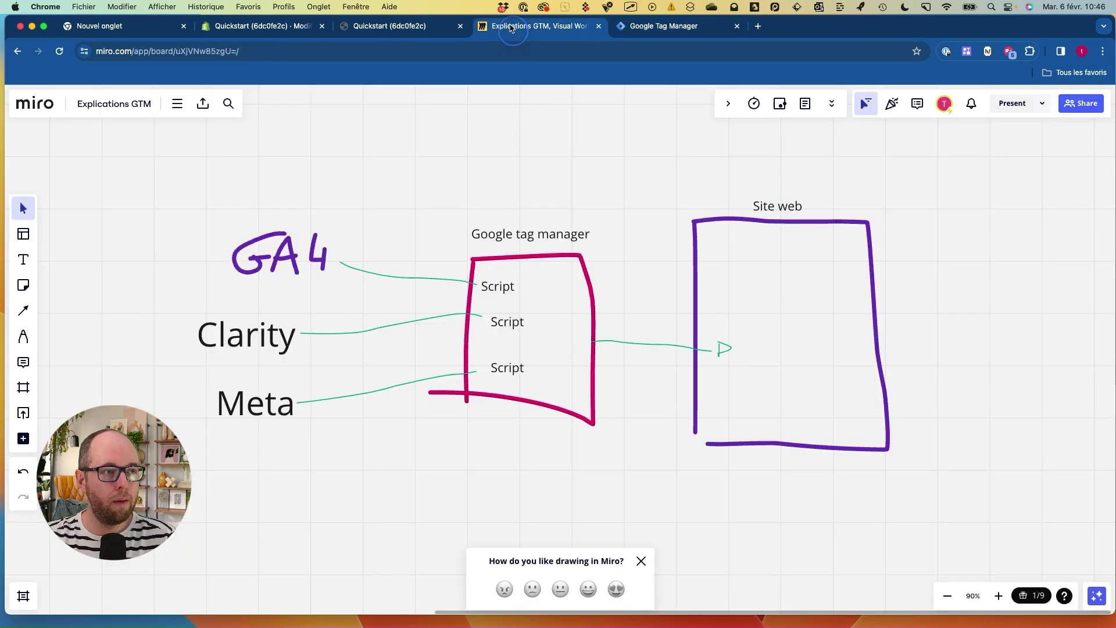
pyautogui.click(262, 25)
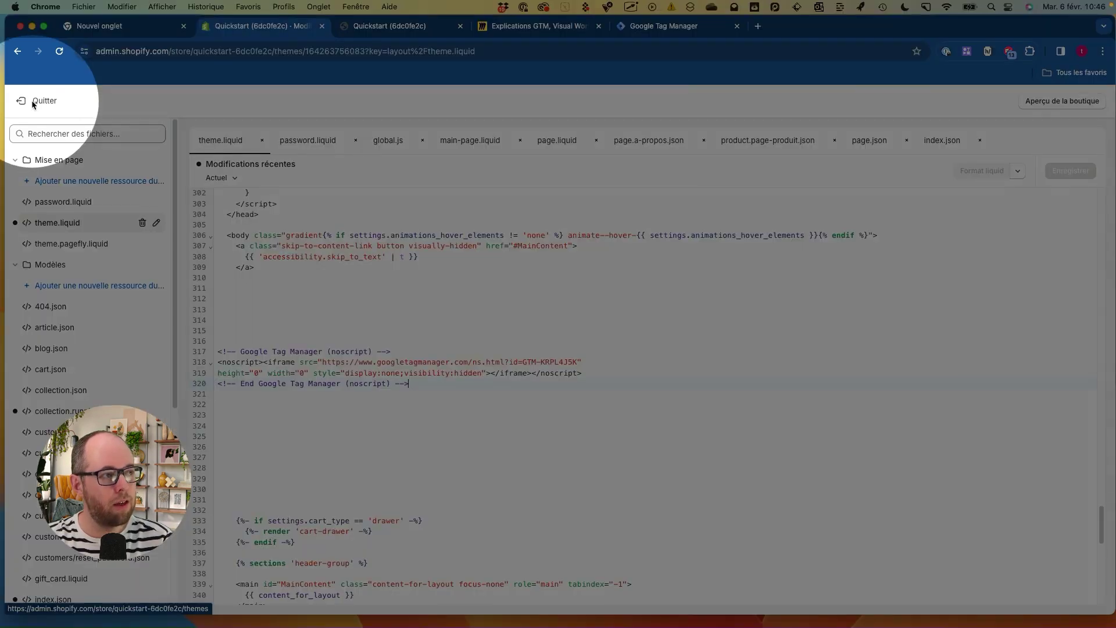
pyautogui.click(33, 102)
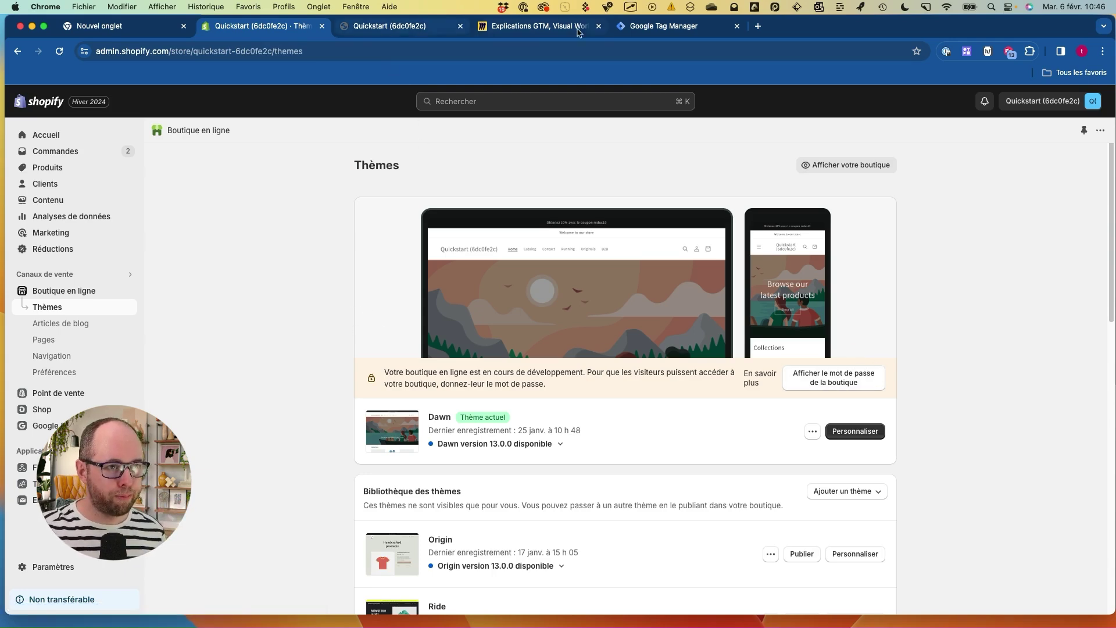
pyautogui.click(642, 29)
pyautogui.click(294, 27)
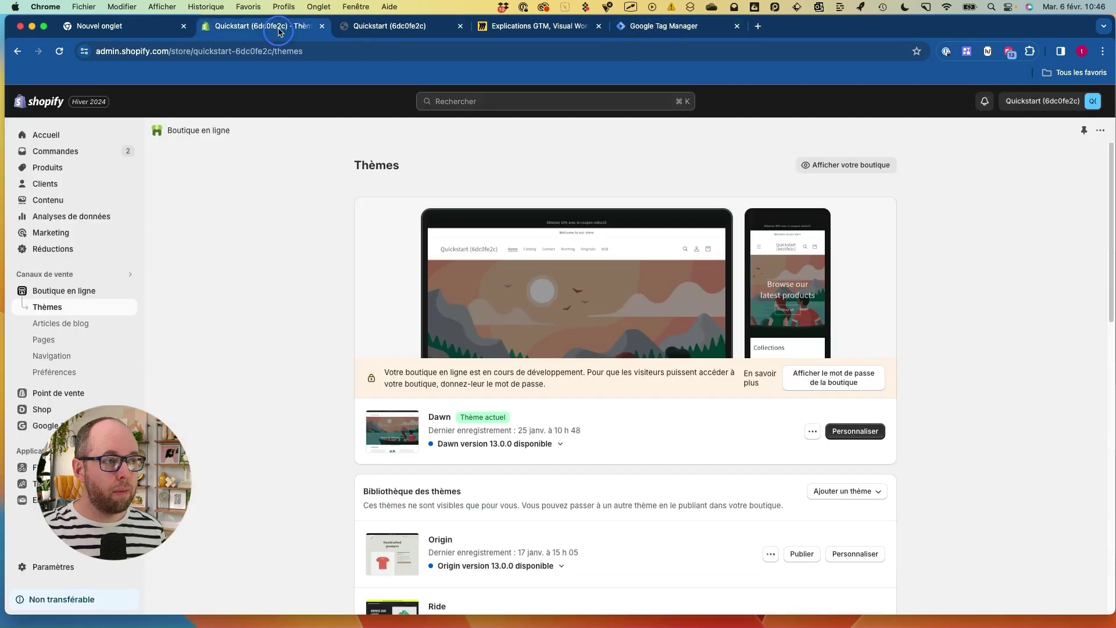
pyautogui.click(391, 26)
pyautogui.click(250, 48)
pyautogui.press('super+c')
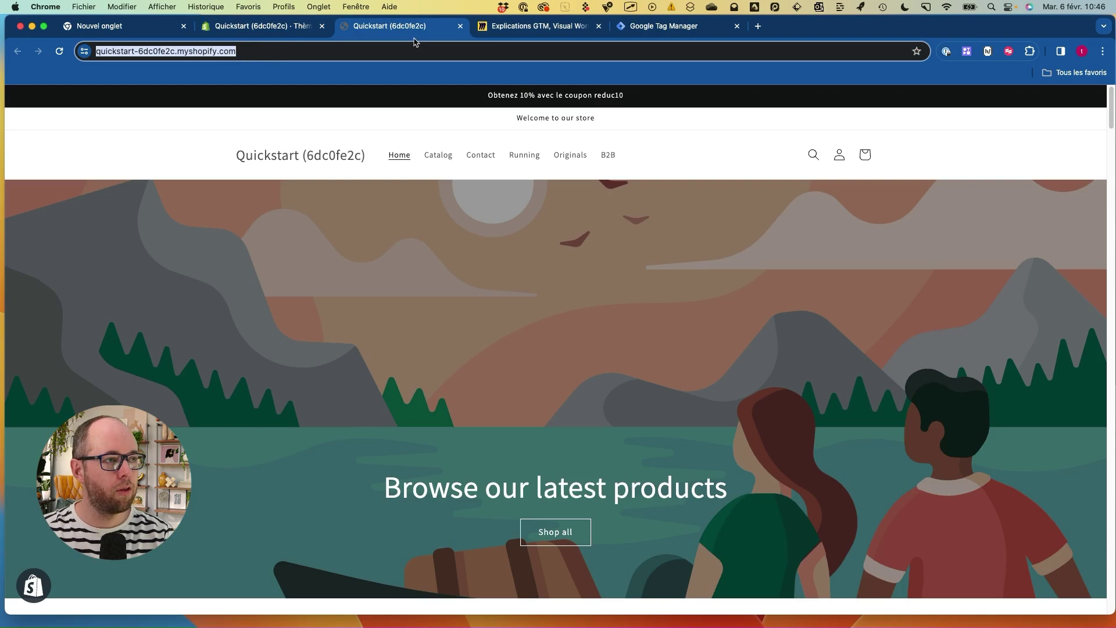
pyautogui.click(663, 26)
pyautogui.click(467, 424)
pyautogui.press('super+v')
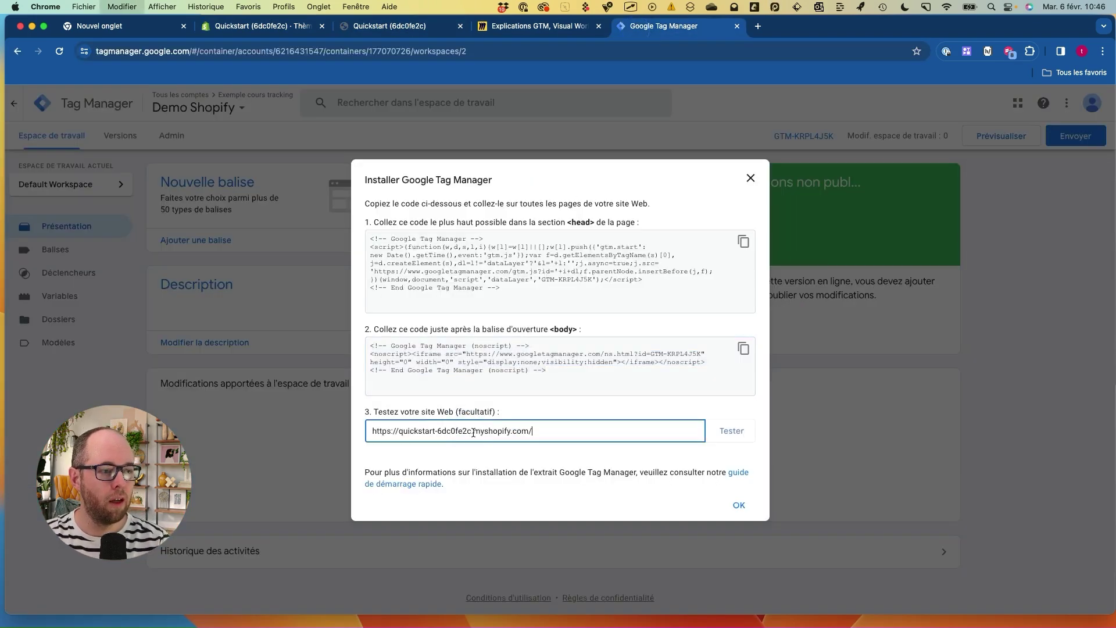
pyautogui.click(727, 430)
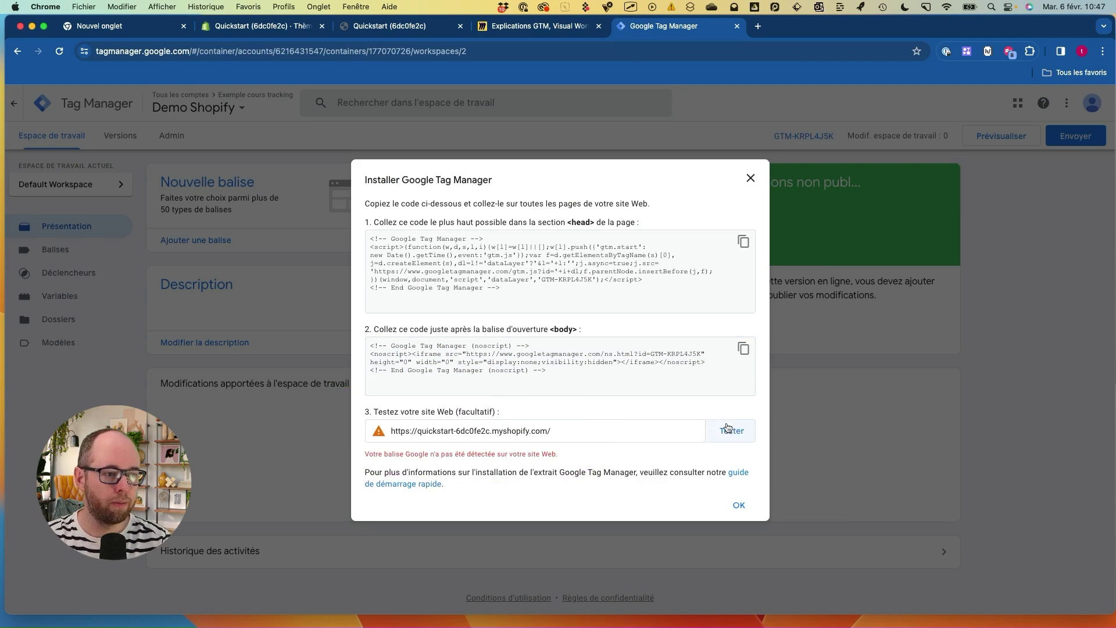
# - Review the website test result and close the Google Tag Manager installation instructions
pyautogui.moveTo(359, 457); pyautogui.dragTo(610, 465)
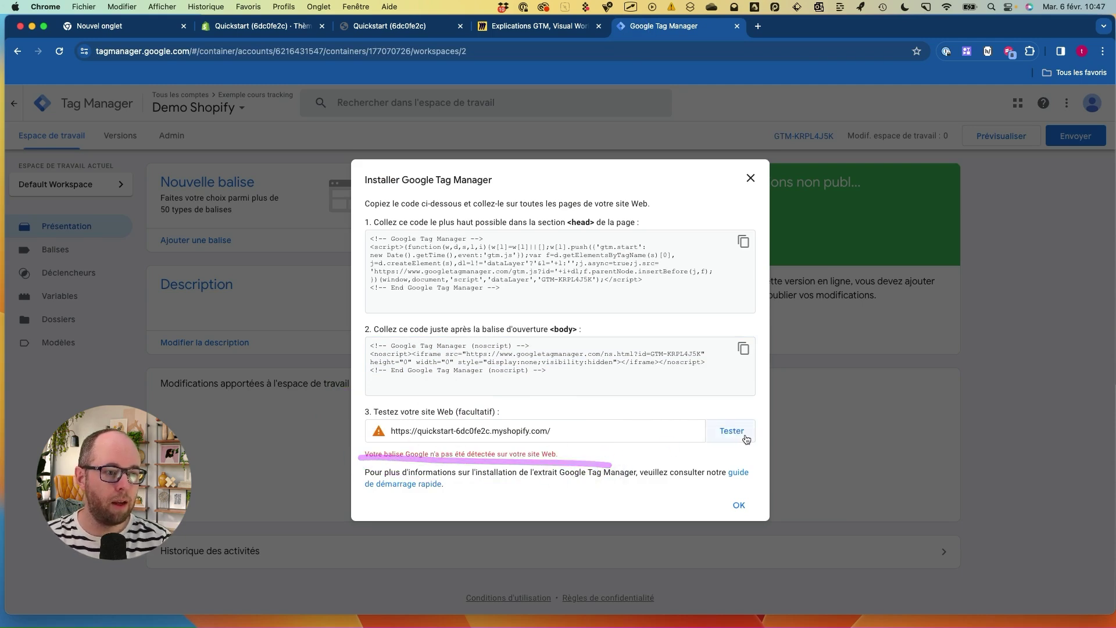
pyautogui.moveTo(525, 411)
pyautogui.mouseDown()
pyautogui.moveTo(477, 465)
pyautogui.moveTo(607, 432)
pyautogui.mouseUp()
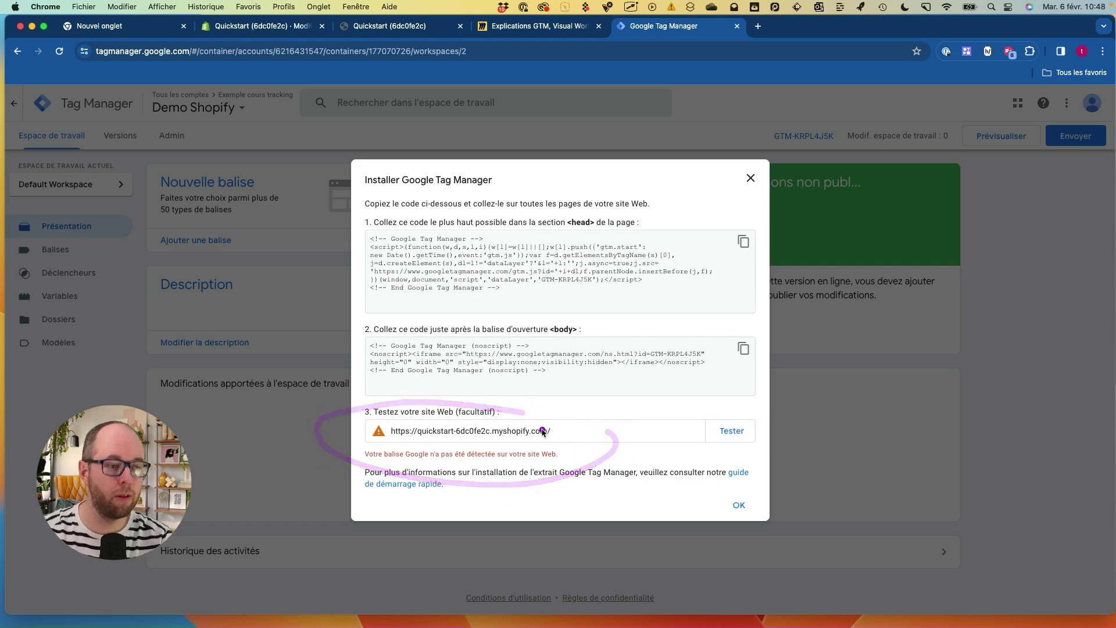
pyautogui.moveTo(488, 392)
pyautogui.mouseDown()
pyautogui.moveTo(360, 407)
pyautogui.moveTo(447, 473)
pyautogui.moveTo(424, 395)
pyautogui.mouseUp()
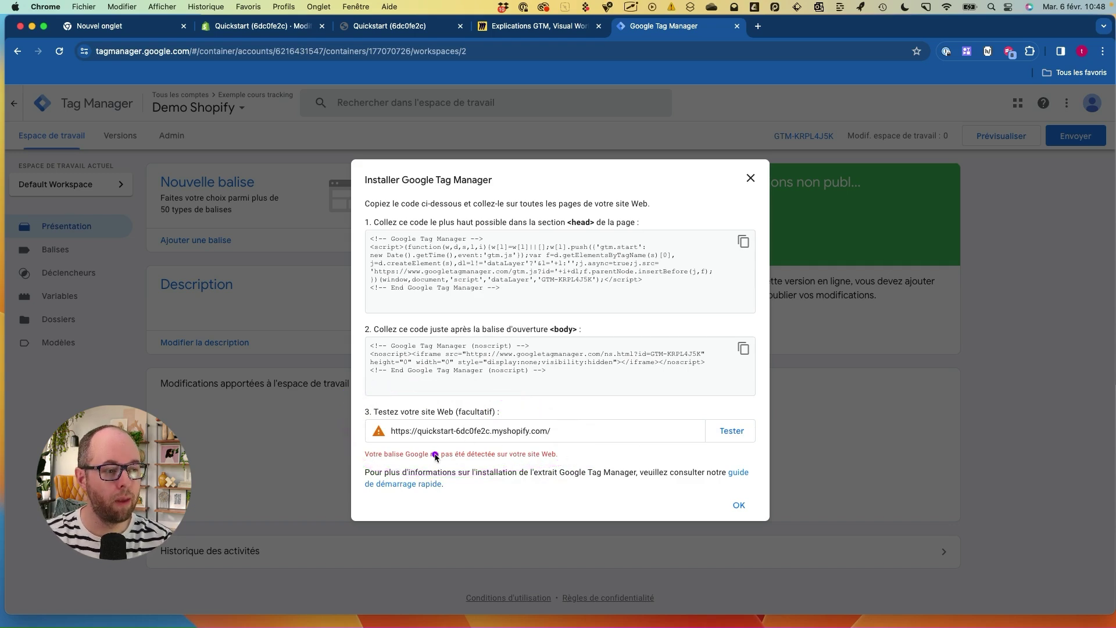
pyautogui.moveTo(585, 414)
pyautogui.mouseDown()
pyautogui.moveTo(547, 408)
pyautogui.moveTo(366, 456)
pyautogui.moveTo(608, 423)
pyautogui.mouseUp()
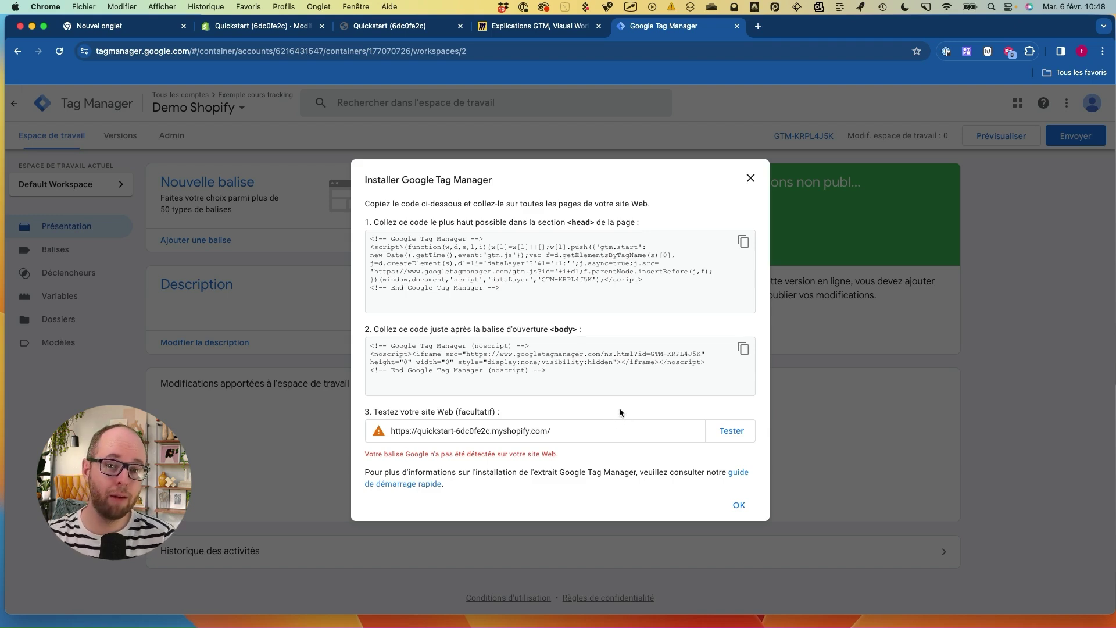
pyautogui.click(740, 506)
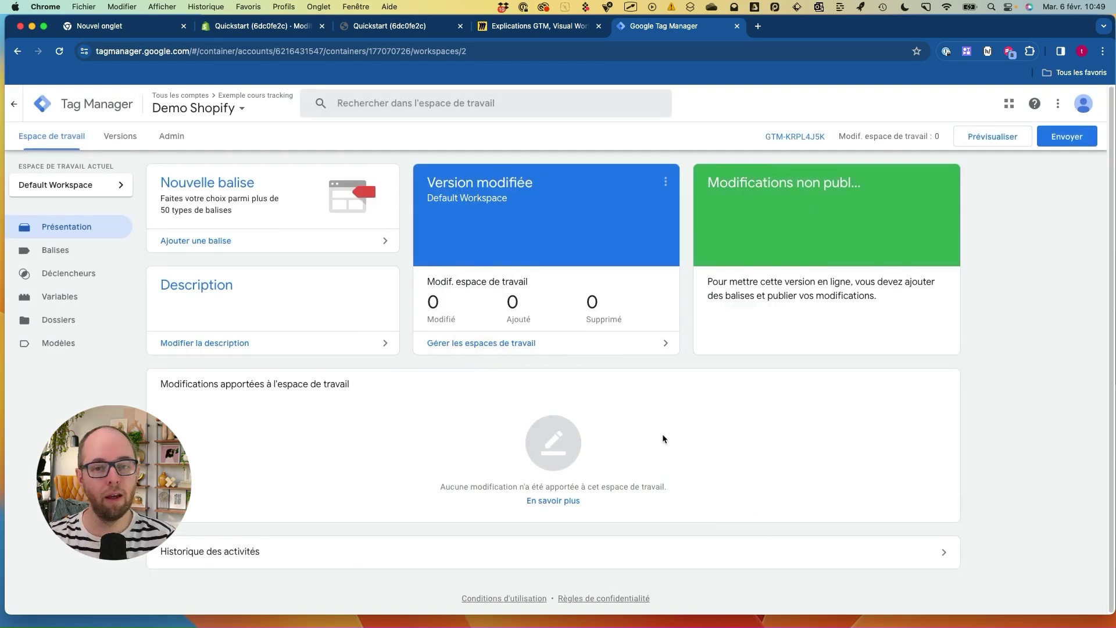
# - Glance at the theme code and review the link between Google Tag Manager and the website in the Miro diagram
pyautogui.click(244, 26)
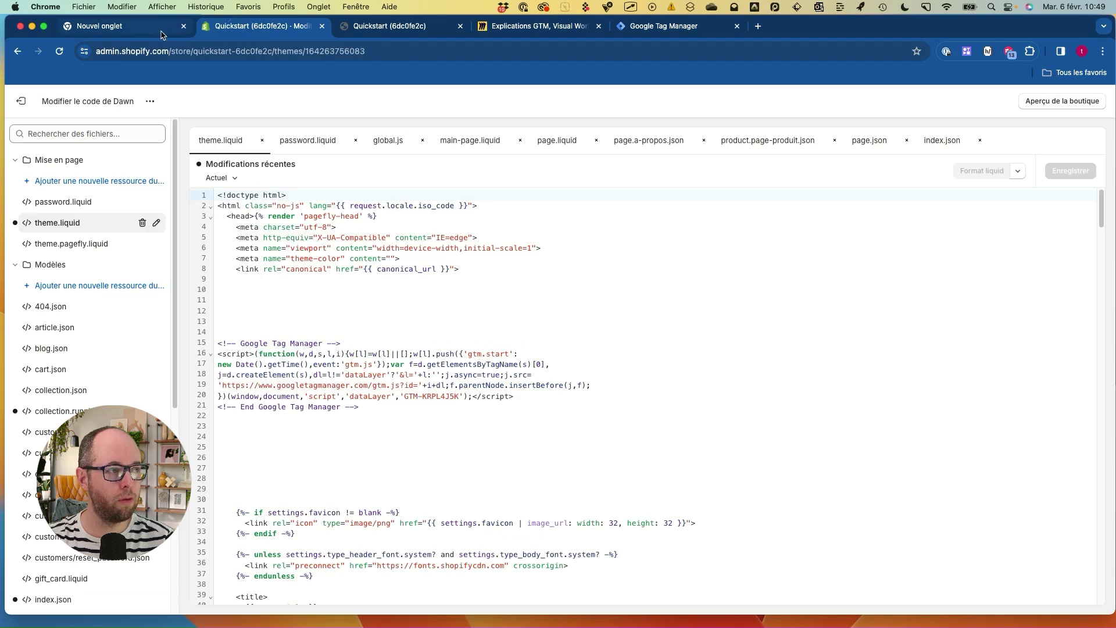
pyautogui.click(546, 26)
pyautogui.moveTo(562, 231)
pyautogui.mouseDown()
pyautogui.moveTo(453, 234)
pyautogui.moveTo(605, 242)
pyautogui.moveTo(552, 217)
pyautogui.moveTo(760, 274)
pyautogui.moveTo(741, 290)
pyautogui.mouseUp()
pyautogui.moveTo(756, 176); pyautogui.dragTo(825, 206)
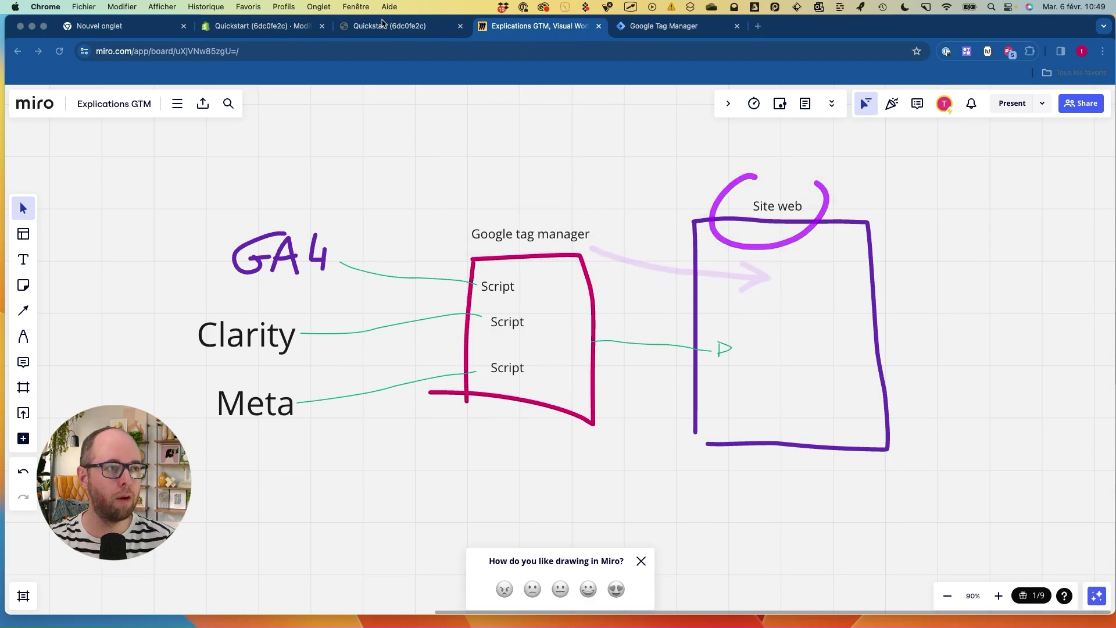
pyautogui.click(660, 32)
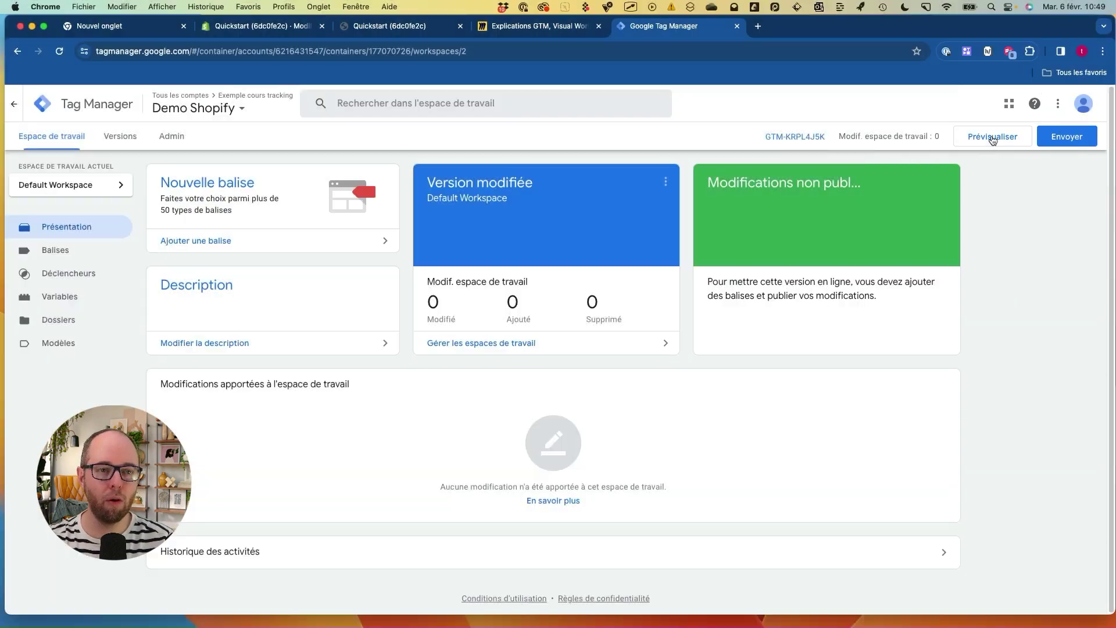
pyautogui.click(992, 138)
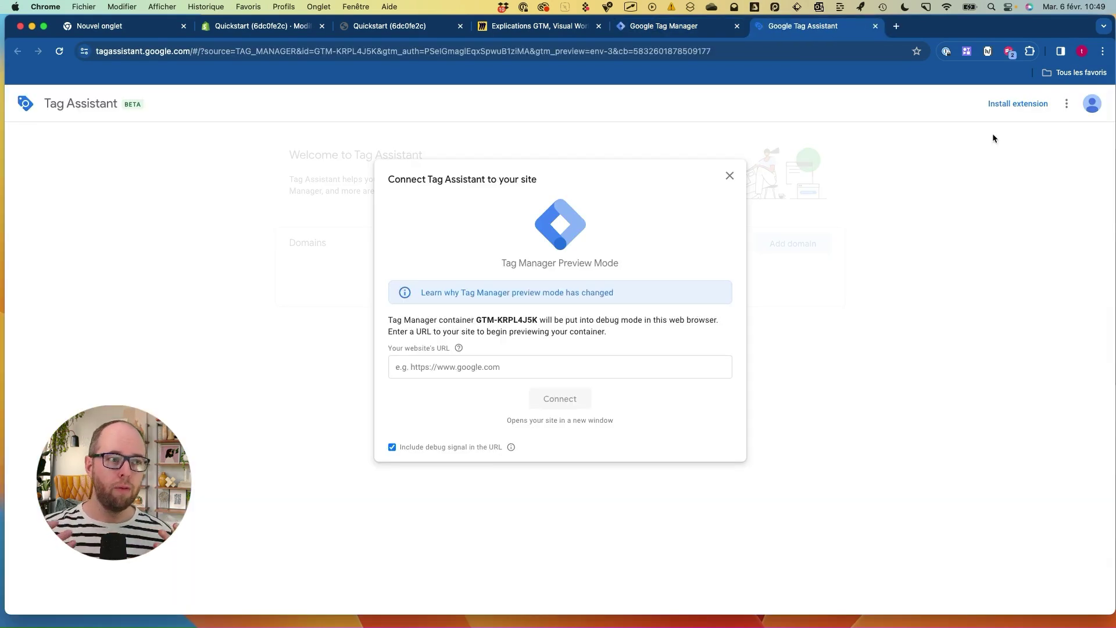
pyautogui.moveTo(816, 41)
pyautogui.mouseDown()
pyautogui.moveTo(799, 5)
pyautogui.moveTo(852, 31)
pyautogui.mouseUp()
pyautogui.moveTo(561, 212)
pyautogui.mouseDown()
pyautogui.moveTo(700, 317)
pyautogui.moveTo(477, 222)
pyautogui.mouseUp()
pyautogui.click(401, 366)
pyautogui.press('super+v')
pyautogui.moveTo(595, 356)
pyautogui.mouseDown()
pyautogui.moveTo(598, 366)
pyautogui.moveTo(605, 317)
pyautogui.mouseUp()
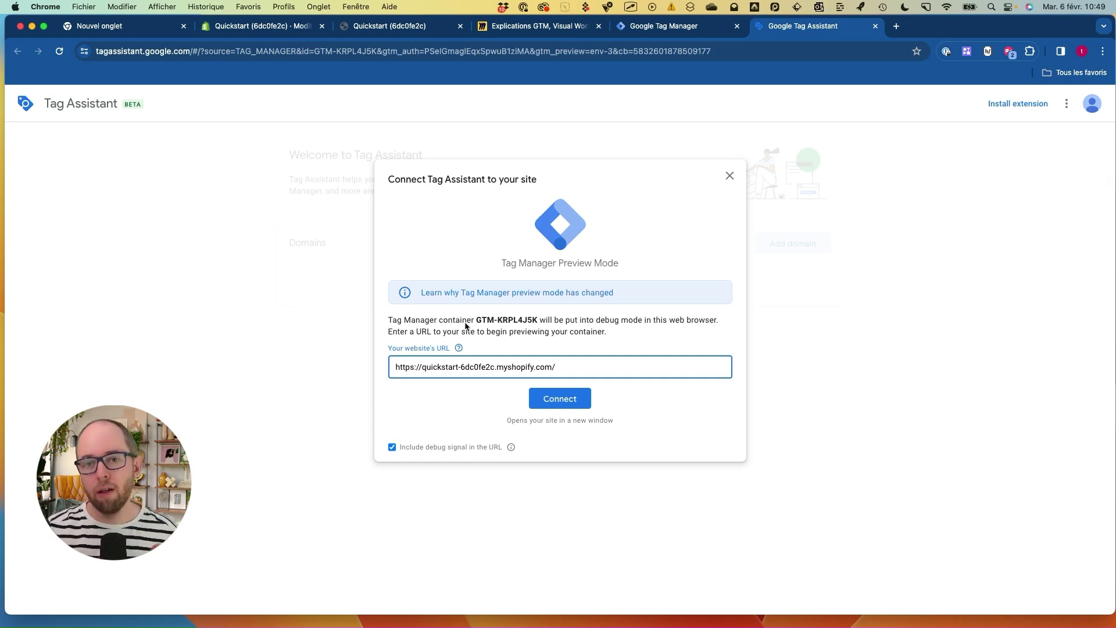
pyautogui.click(572, 401)
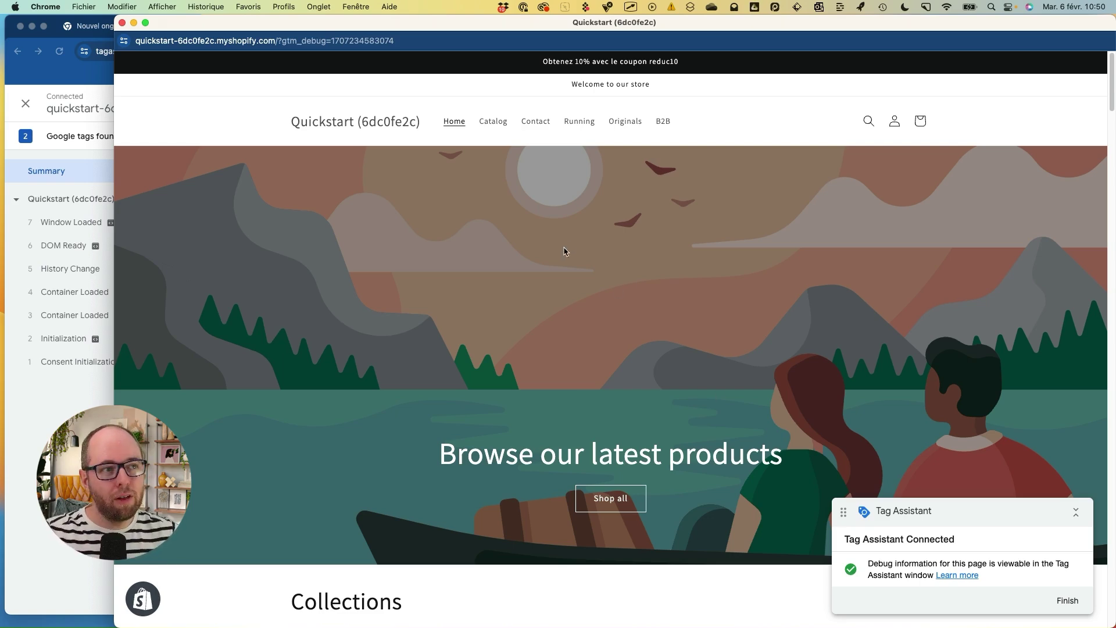
# - Check the Tag Assistant connection status shown on the storefront preview
pyautogui.moveTo(973, 501)
pyautogui.mouseDown()
pyautogui.moveTo(909, 473)
pyautogui.moveTo(1093, 517)
pyautogui.moveTo(946, 506)
pyautogui.mouseUp()
pyautogui.moveTo(870, 521)
pyautogui.mouseDown()
pyautogui.moveTo(964, 525)
pyautogui.moveTo(880, 614)
pyautogui.mouseUp()
pyautogui.moveTo(860, 555); pyautogui.dragTo(854, 557)
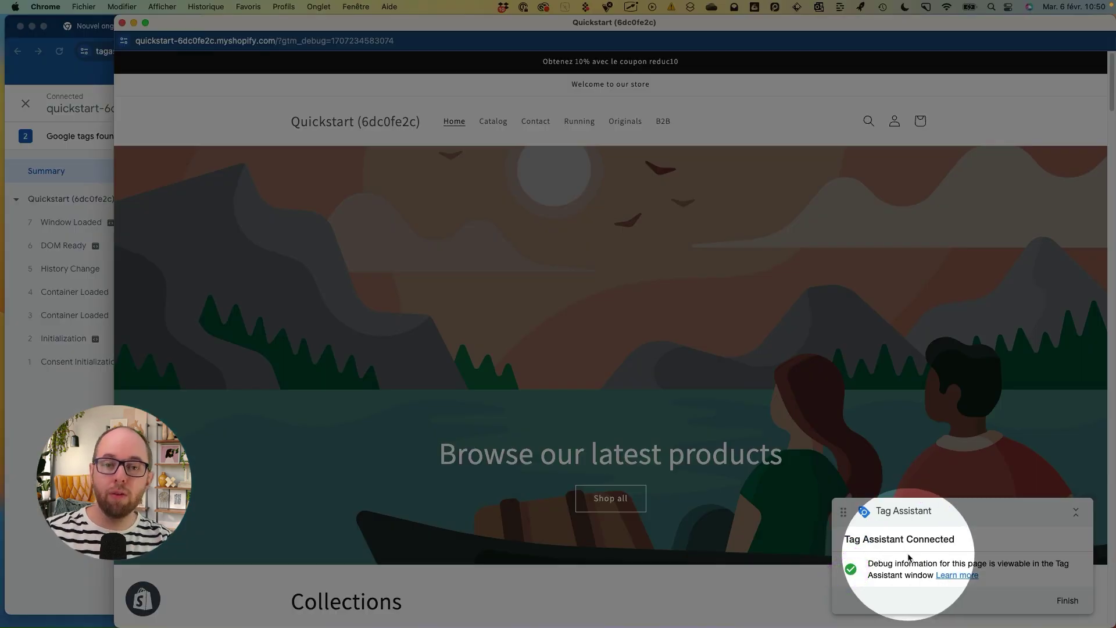
pyautogui.press('Escape')
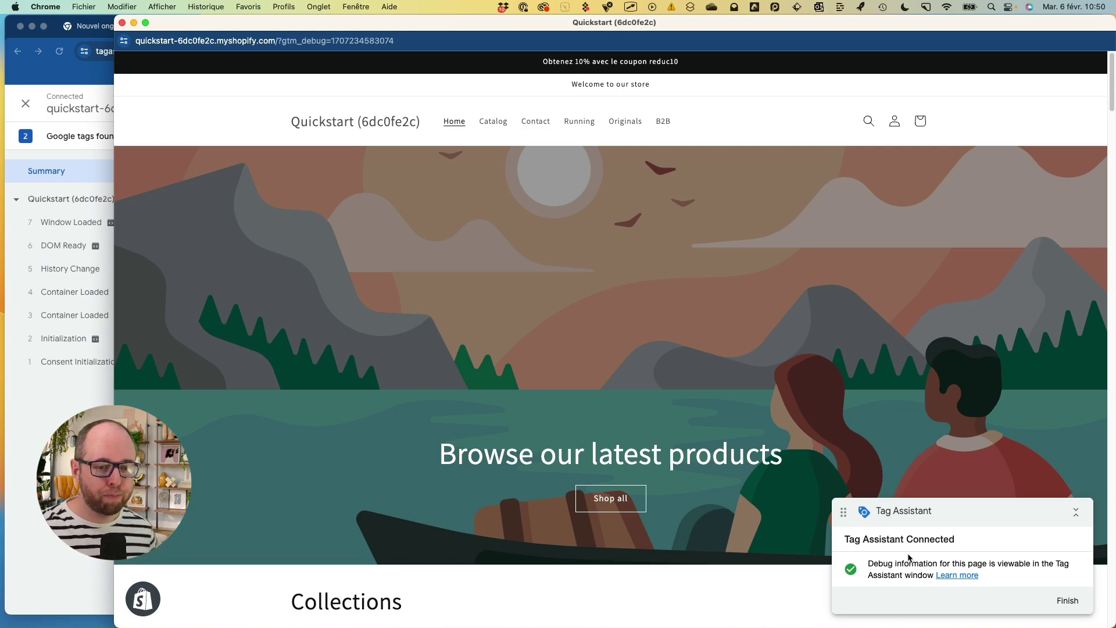
pyautogui.moveTo(942, 495); pyautogui.dragTo(1028, 484)
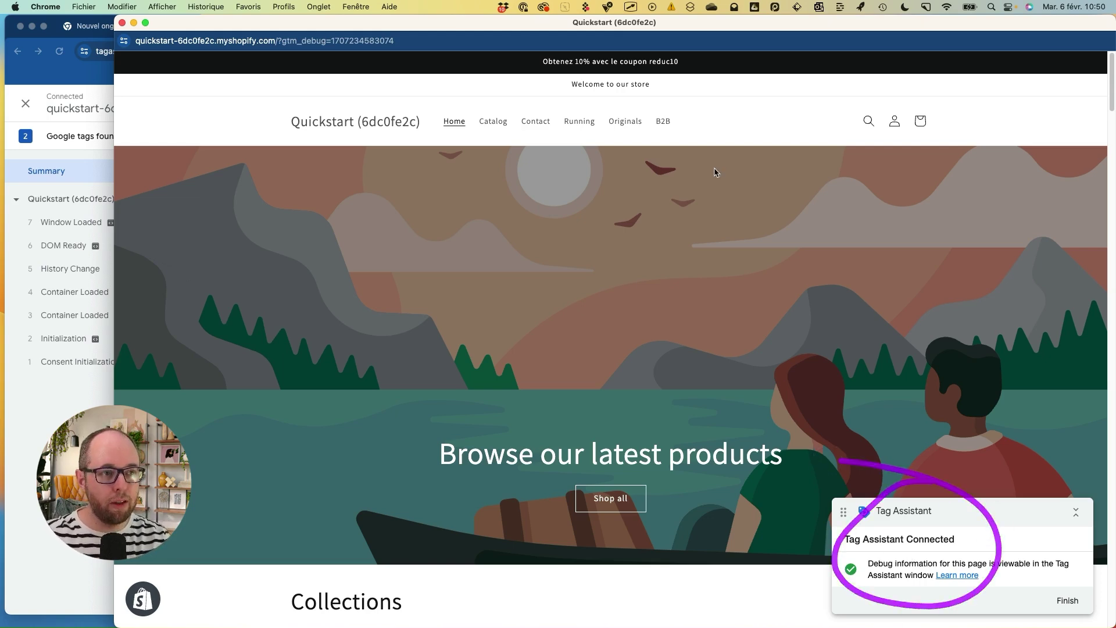
# - Shrink the storefront preview window and narrow the Tag Assistant browser window so that both stay reachable side by side
pyautogui.moveTo(265, 24); pyautogui.dragTo(241, 35)
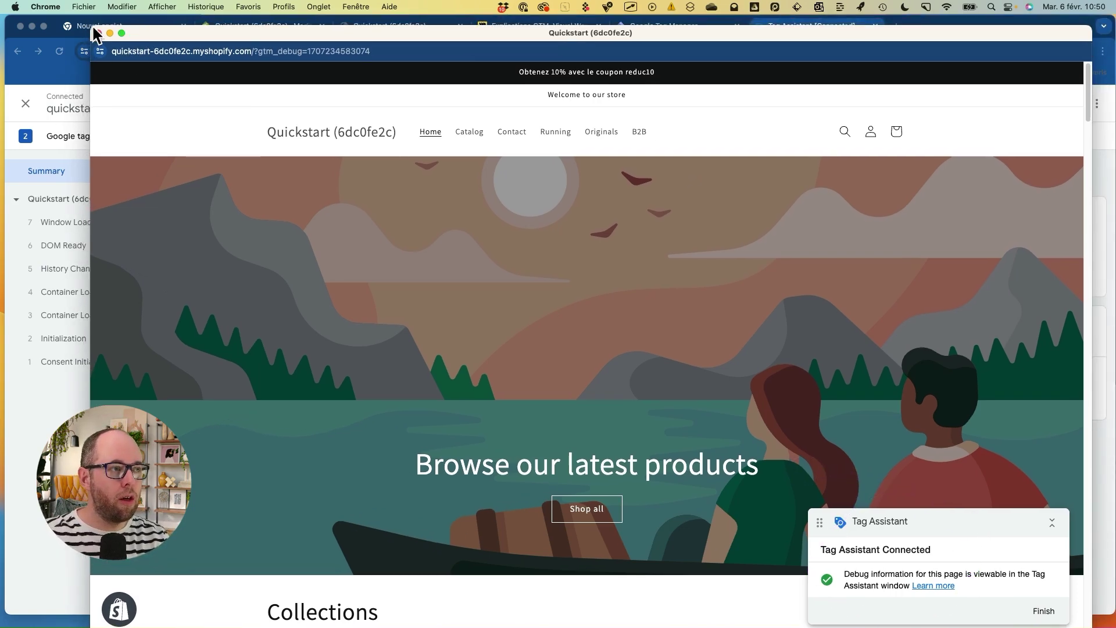
pyautogui.moveTo(94, 30); pyautogui.dragTo(376, 195)
pyautogui.moveTo(494, 204); pyautogui.dragTo(508, 167)
pyautogui.click(1073, 34)
pyautogui.moveTo(1111, 15); pyautogui.dragTo(1036, 15)
pyautogui.moveTo(705, 162)
pyautogui.mouseDown()
pyautogui.moveTo(269, 390)
pyautogui.moveTo(829, 208)
pyautogui.mouseUp()
pyautogui.moveTo(776, 1); pyautogui.dragTo(799, 73)
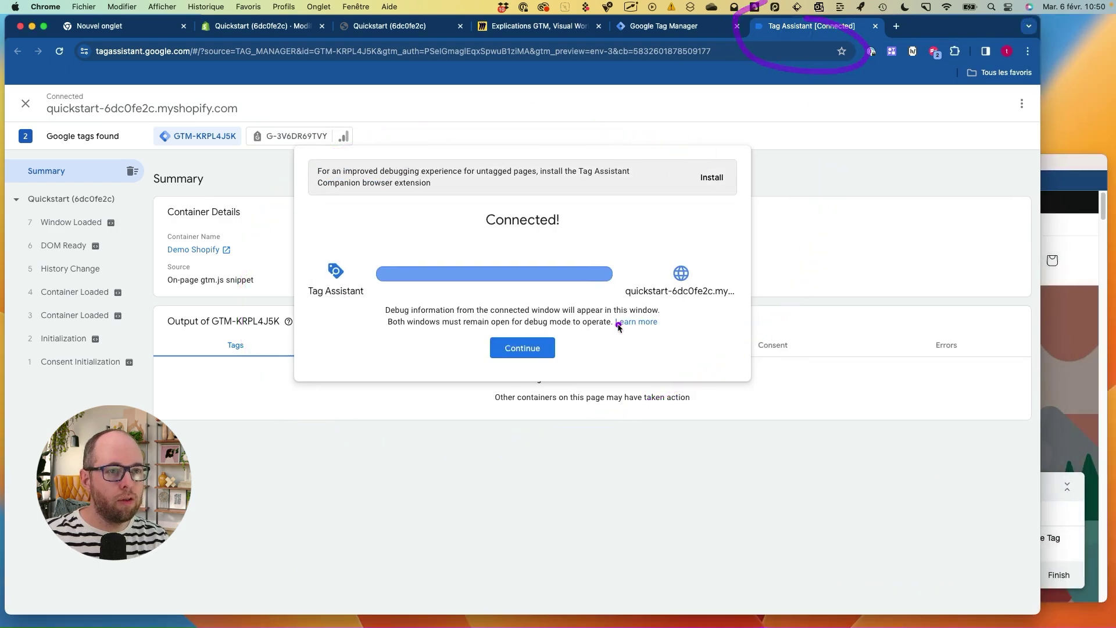
# - Dismiss the Tag Assistant connection notice and check the container name in the summary
pyautogui.moveTo(559, 159); pyautogui.dragTo(652, 411)
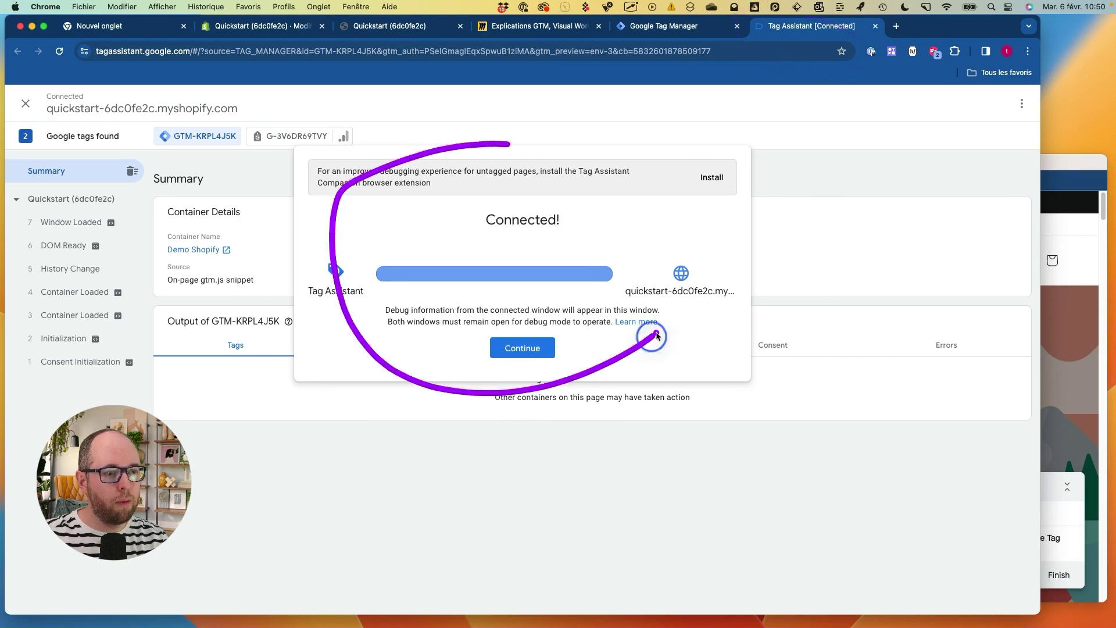
pyautogui.click(523, 348)
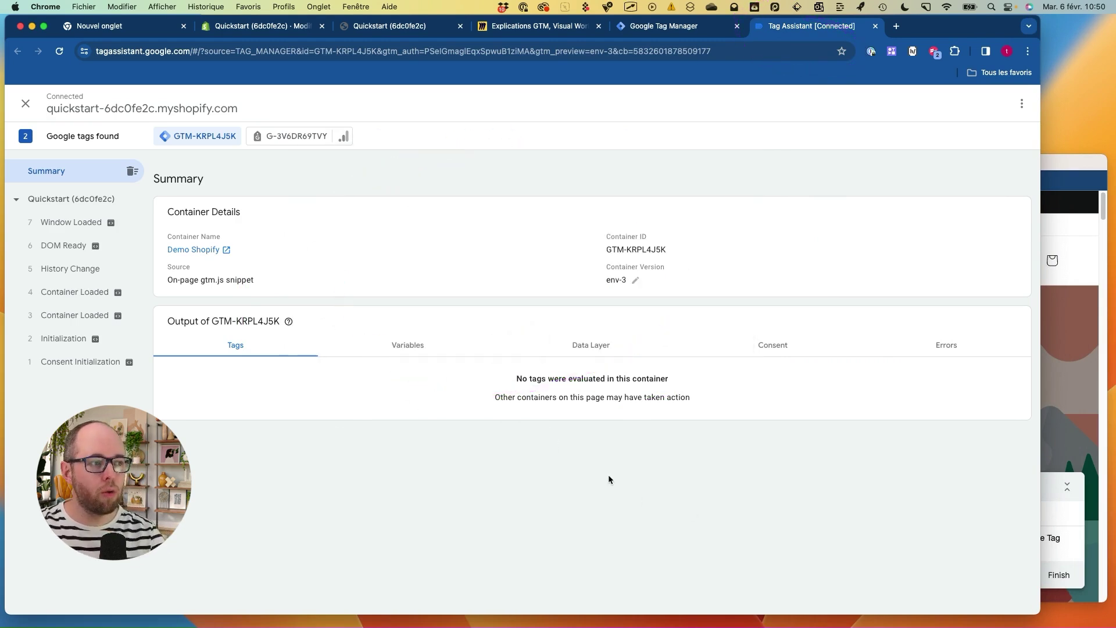
pyautogui.moveTo(187, 221)
pyautogui.mouseDown()
pyautogui.moveTo(149, 215)
pyautogui.moveTo(256, 212)
pyautogui.mouseUp()
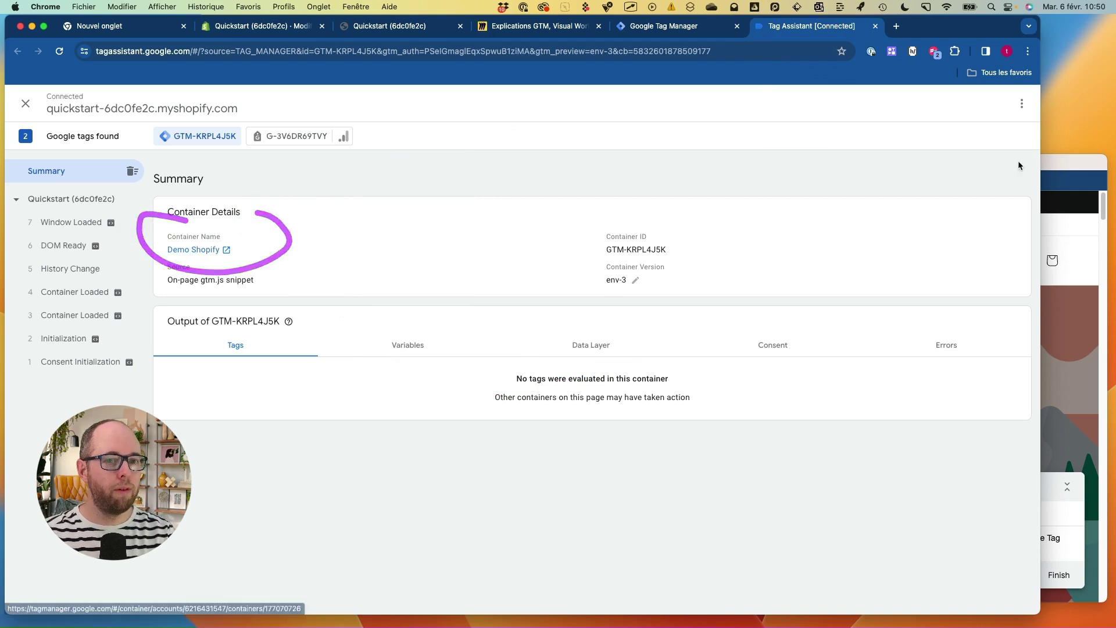
# - Bring the storefront preview forward to check its Tag Assistant badge and return to the Tag Assistant summary
pyautogui.click(1051, 163)
pyautogui.moveTo(994, 471)
pyautogui.mouseDown()
pyautogui.moveTo(782, 588)
pyautogui.moveTo(1017, 474)
pyautogui.mouseUp()
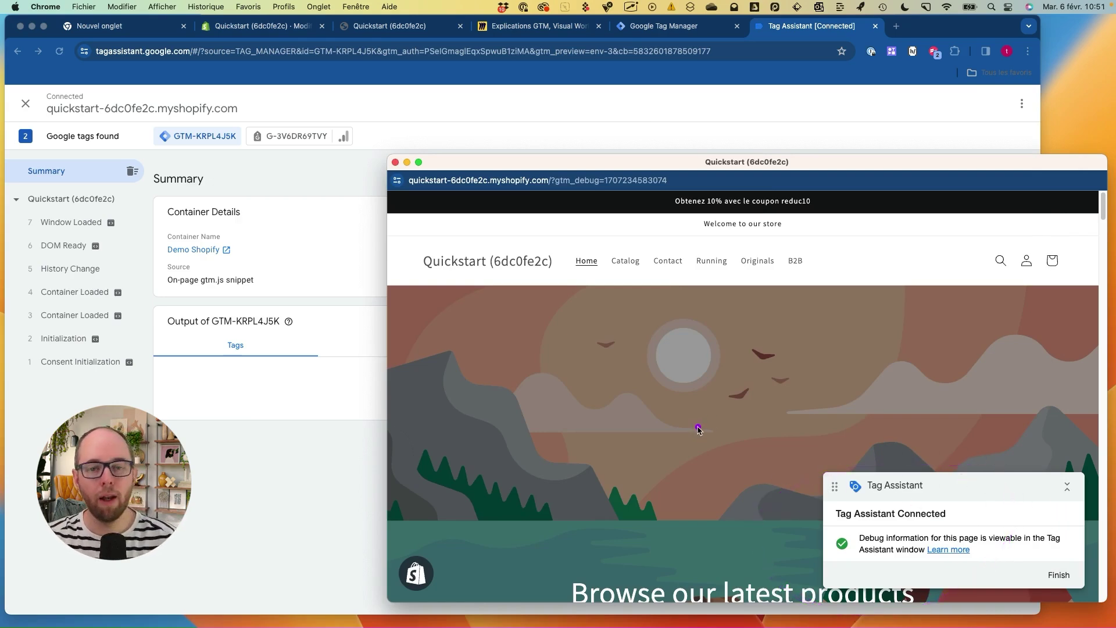
pyautogui.click(846, 112)
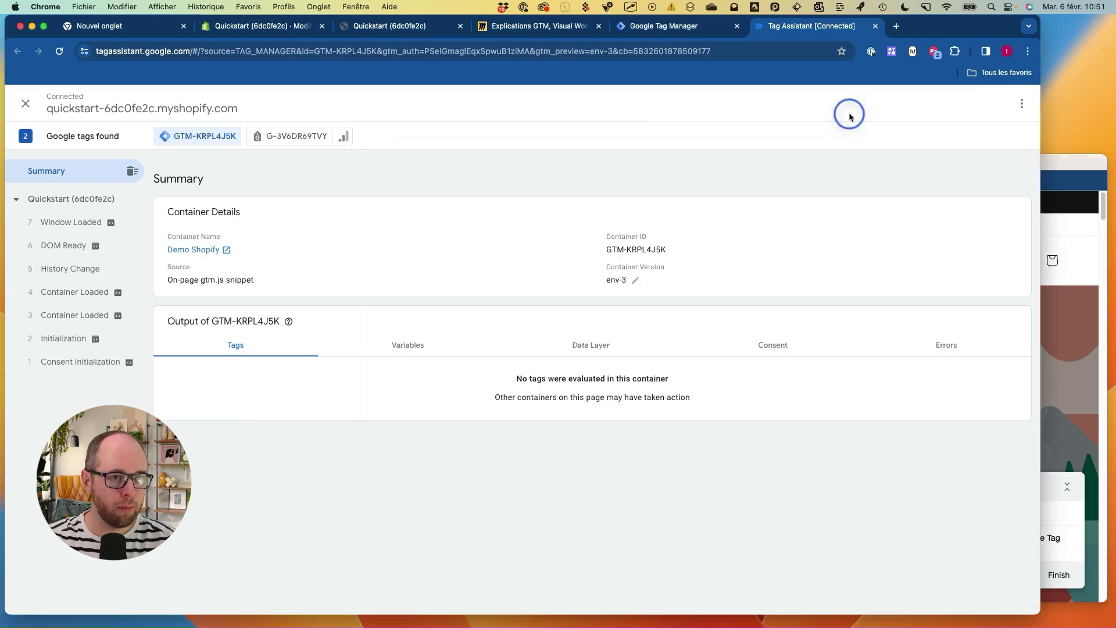
# - Switch to the Miro board and examine the Compte Google diagram with its Google Analytics and Google Tag manager boxes
pyautogui.click(674, 27)
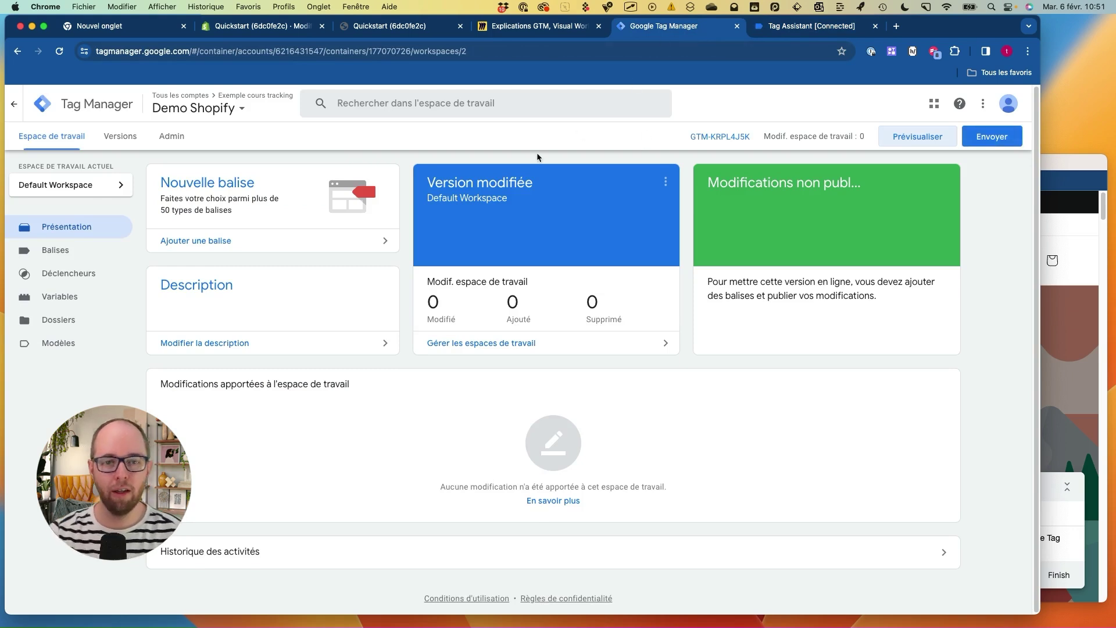
pyautogui.click(525, 28)
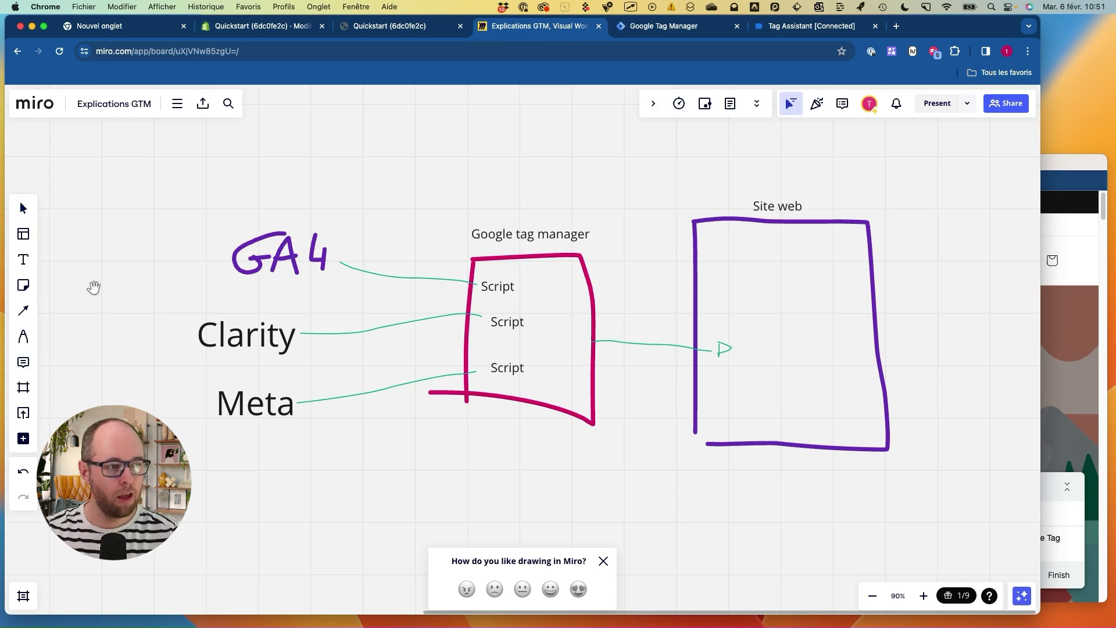
pyautogui.moveTo(93, 289); pyautogui.dragTo(739, 319)
pyautogui.moveTo(497, 337); pyautogui.dragTo(875, 379)
pyautogui.moveTo(587, 184)
pyautogui.mouseDown()
pyautogui.moveTo(486, 181)
pyautogui.moveTo(621, 154)
pyautogui.mouseUp()
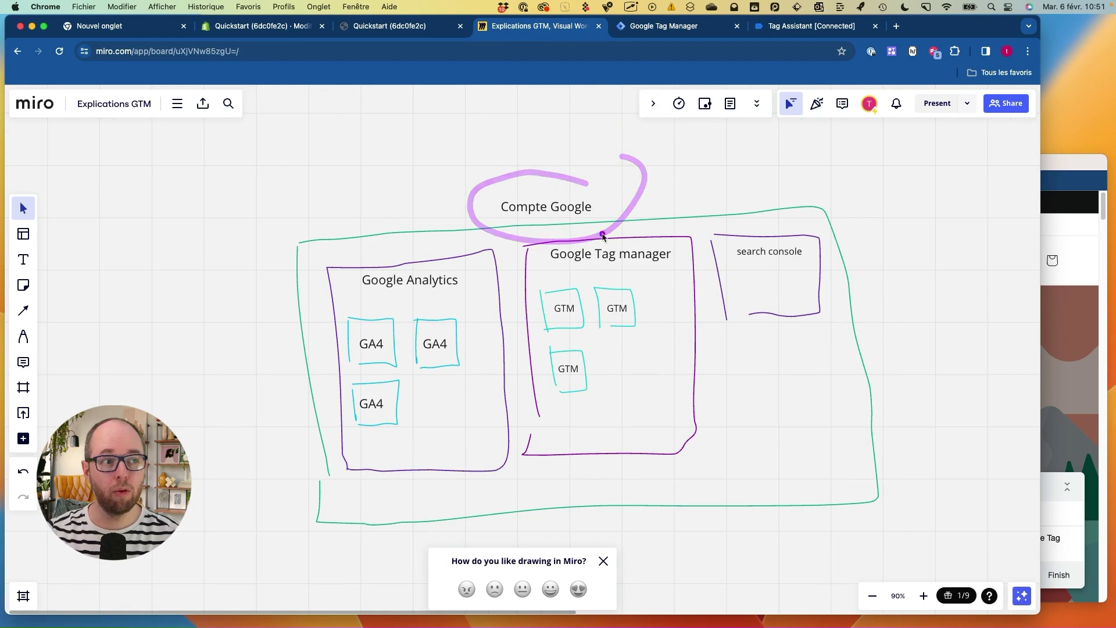
pyautogui.moveTo(660, 242)
pyautogui.mouseDown()
pyautogui.moveTo(523, 252)
pyautogui.moveTo(550, 214)
pyautogui.mouseUp()
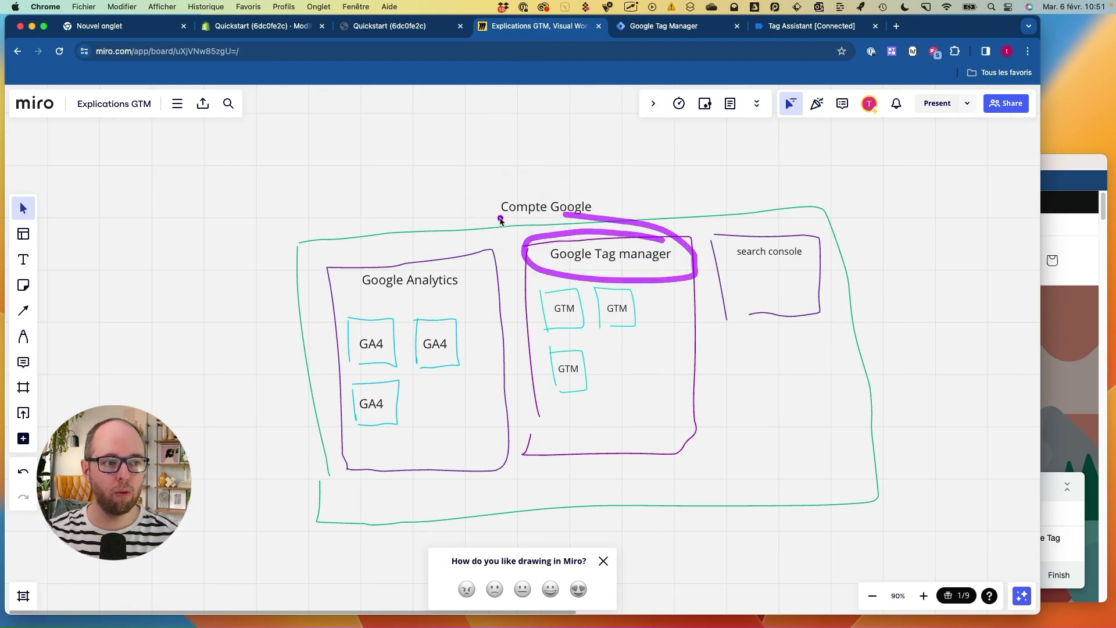
pyautogui.moveTo(451, 257); pyautogui.dragTo(453, 309)
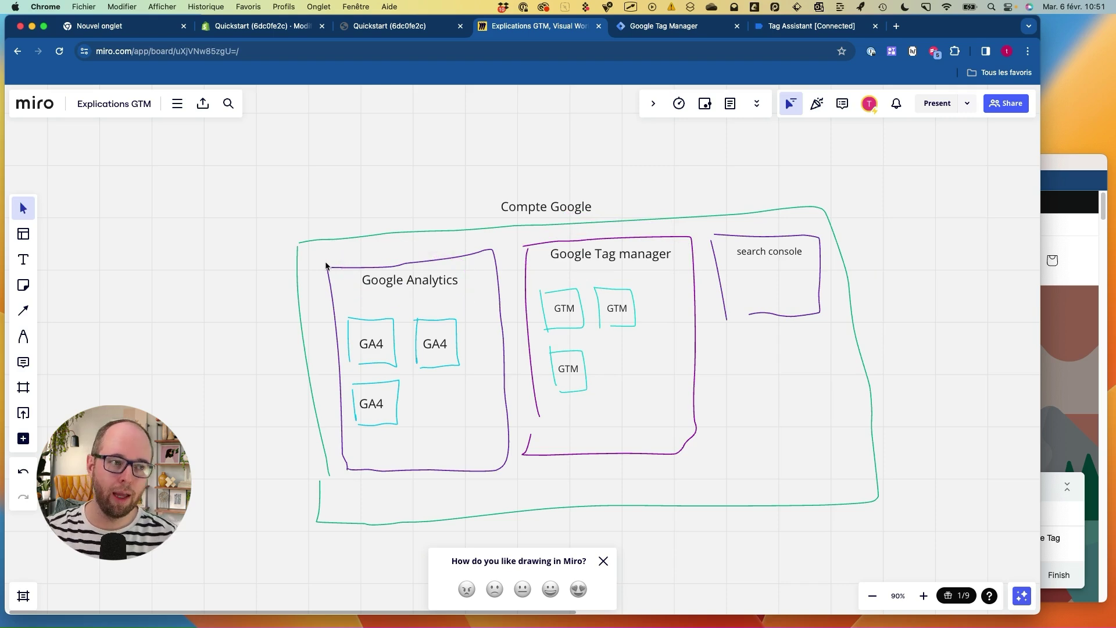
# - Search Google for "Google analytics" in a new browser tab and open the Google Analytics sign-in result from accounts.google.com
pyautogui.press('super+t')
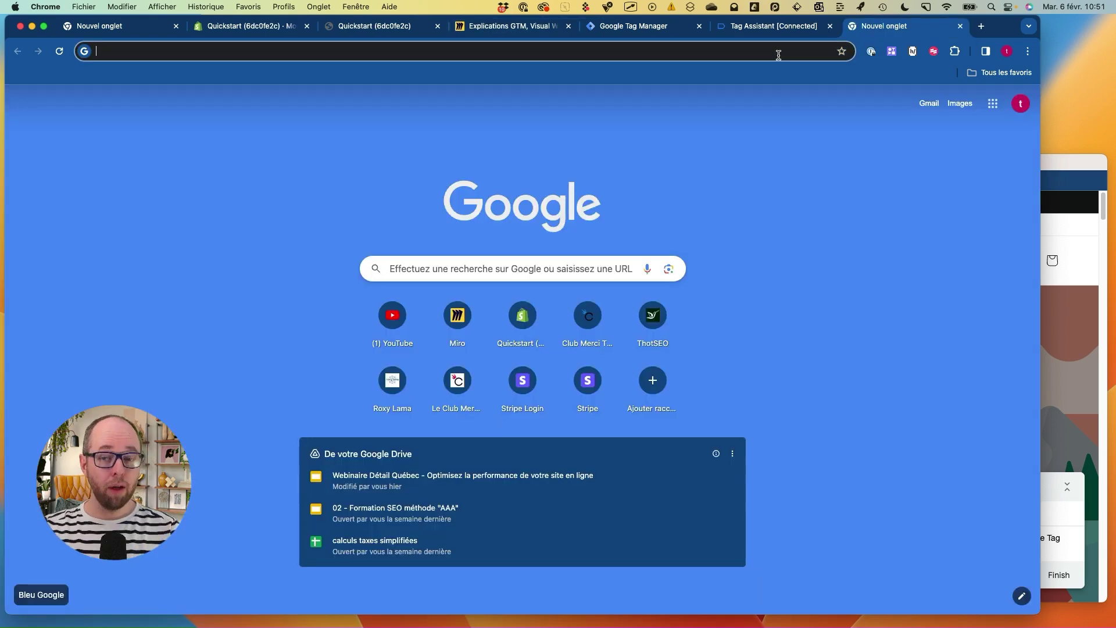
pyautogui.click(778, 54)
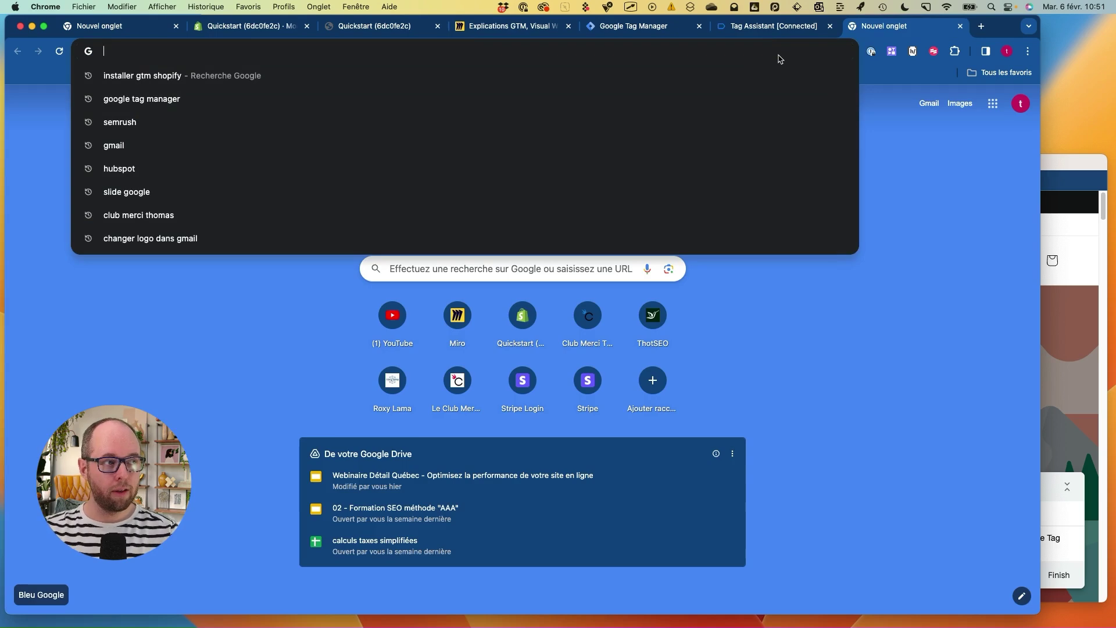
pyautogui.write('Google analytics')
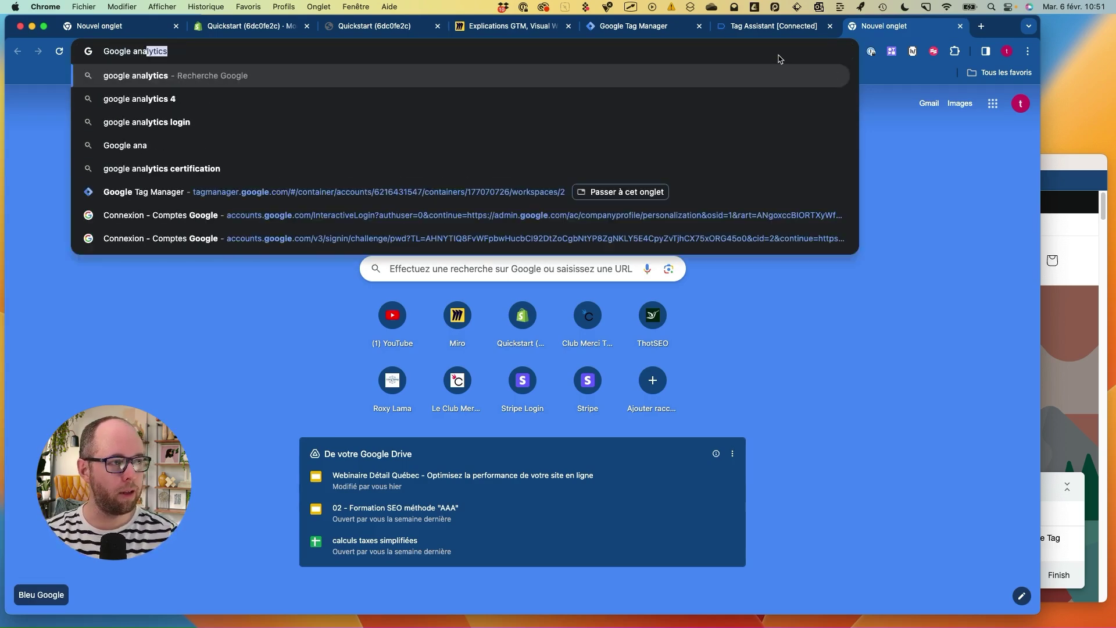
pyautogui.press('Return')
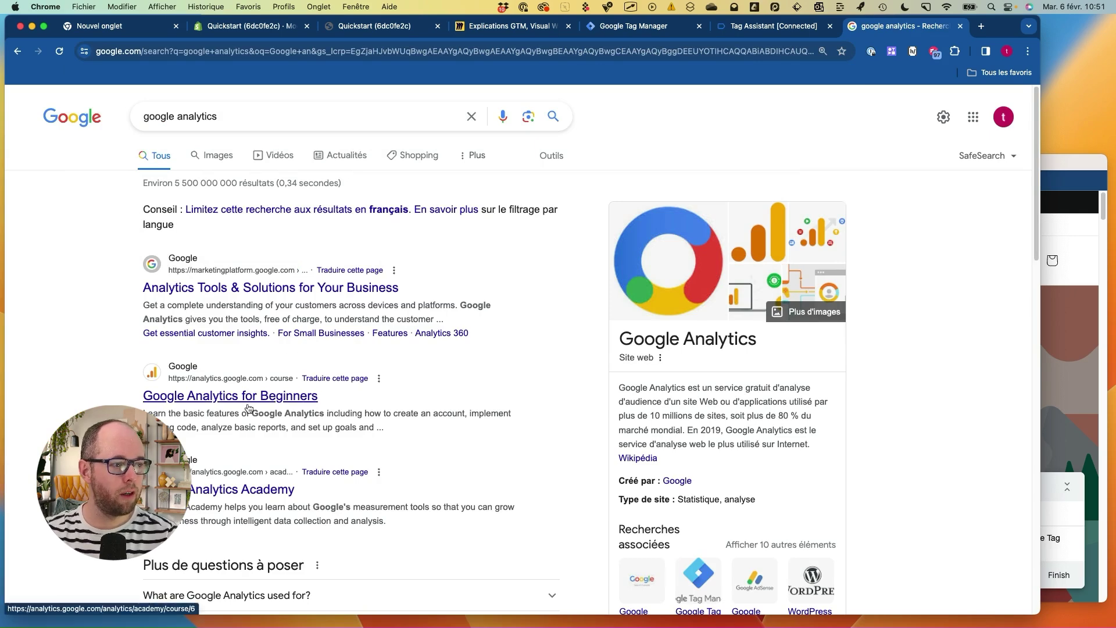
pyautogui.scroll(-7, 314, 353)
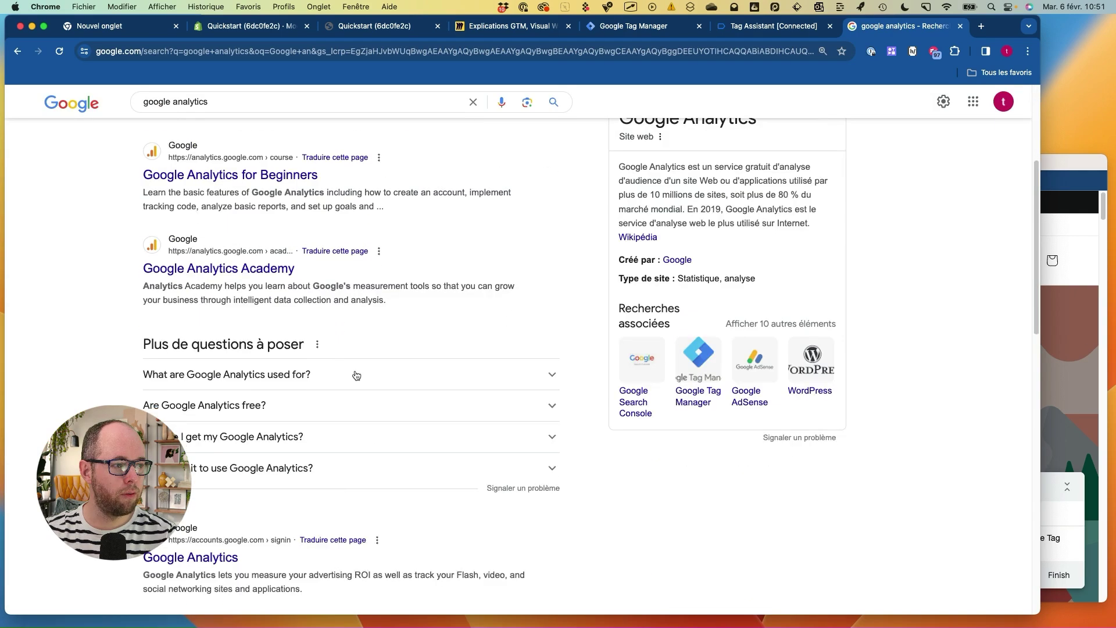
pyautogui.moveTo(224, 322)
pyautogui.mouseDown()
pyautogui.moveTo(98, 377)
pyautogui.moveTo(157, 326)
pyautogui.mouseUp()
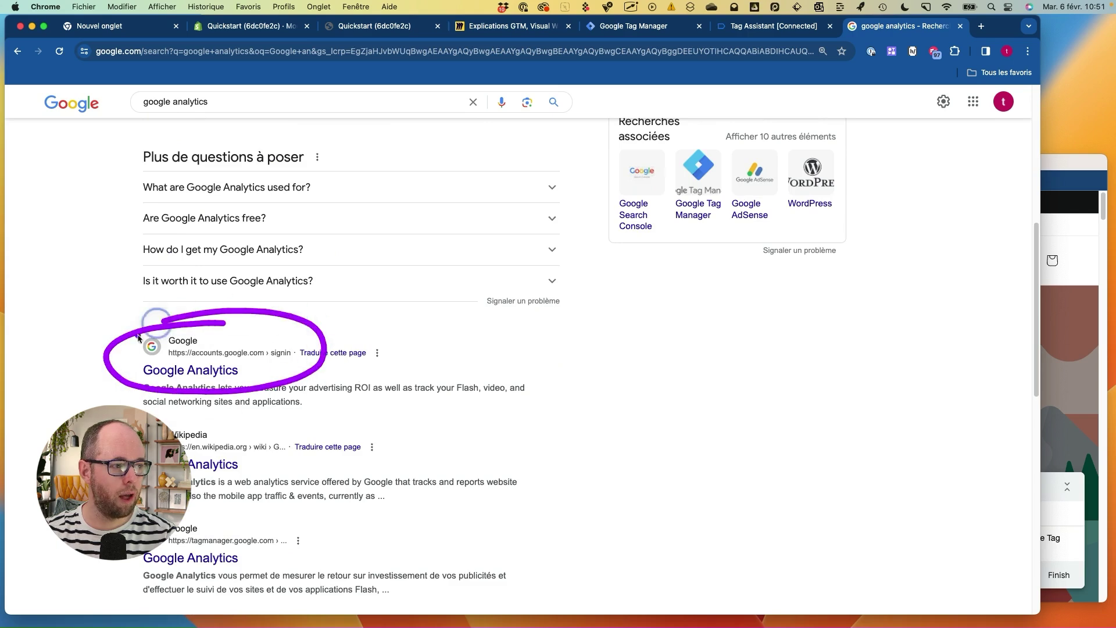
pyautogui.click(205, 373)
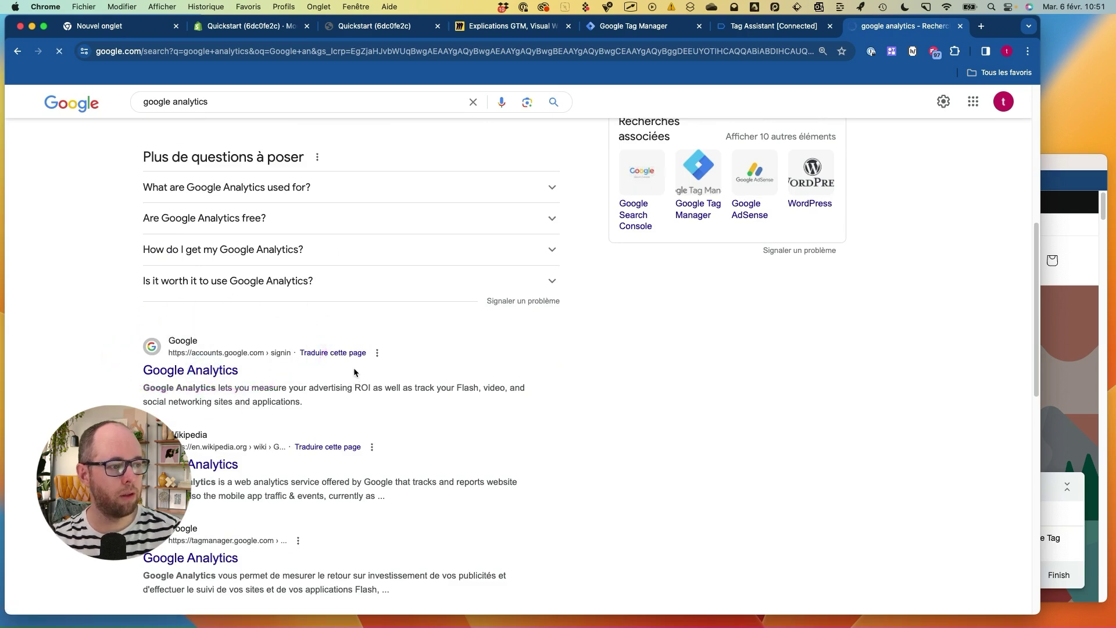
pyautogui.moveTo(96, 65)
pyautogui.mouseDown()
pyautogui.moveTo(169, 62)
pyautogui.moveTo(107, 42)
pyautogui.moveTo(161, 73)
pyautogui.mouseUp()
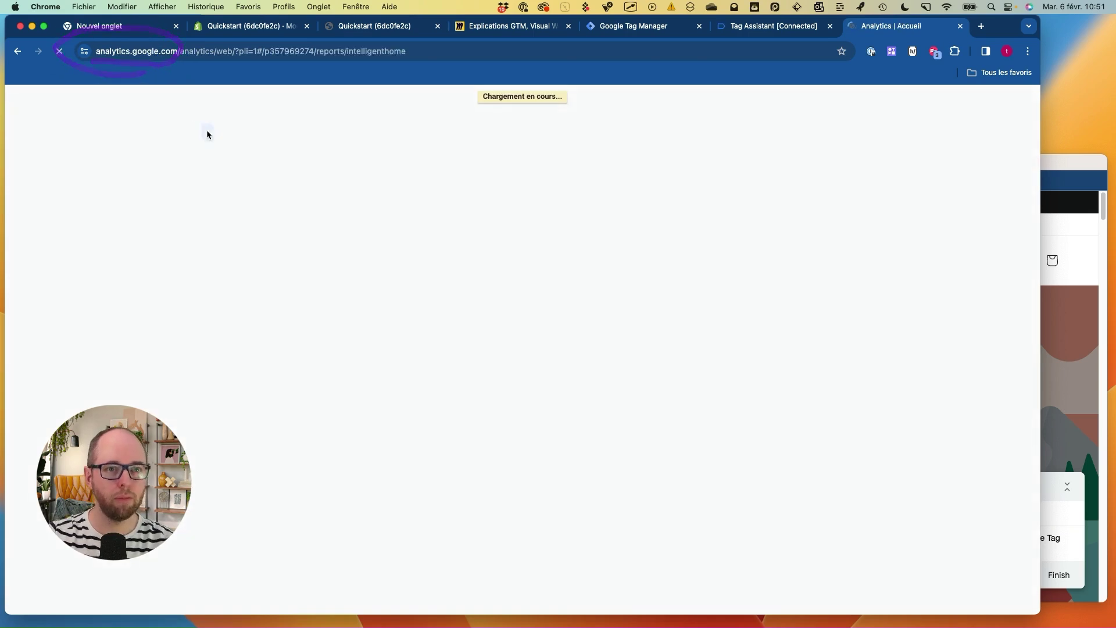
# - Dismiss the quick-help notice on the Analytics home page and look at the available accounts and properties
pyautogui.moveTo(225, 133)
pyautogui.mouseDown()
pyautogui.moveTo(125, 322)
pyautogui.moveTo(630, 122)
pyautogui.mouseUp()
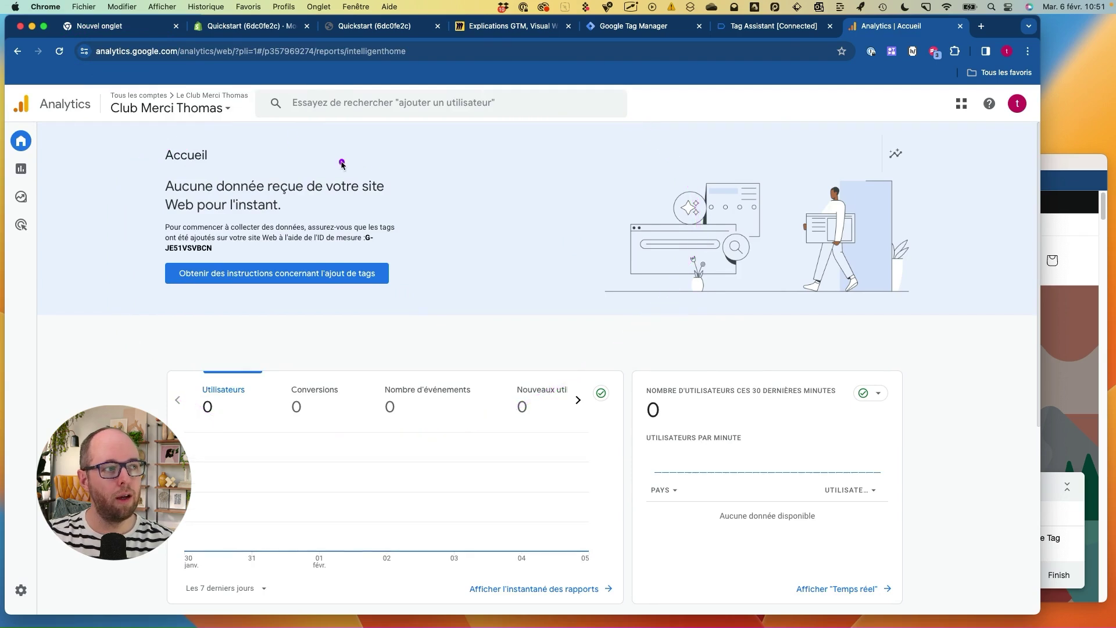
pyautogui.moveTo(382, 284)
pyautogui.mouseDown()
pyautogui.moveTo(520, 269)
pyautogui.moveTo(356, 191)
pyautogui.mouseUp()
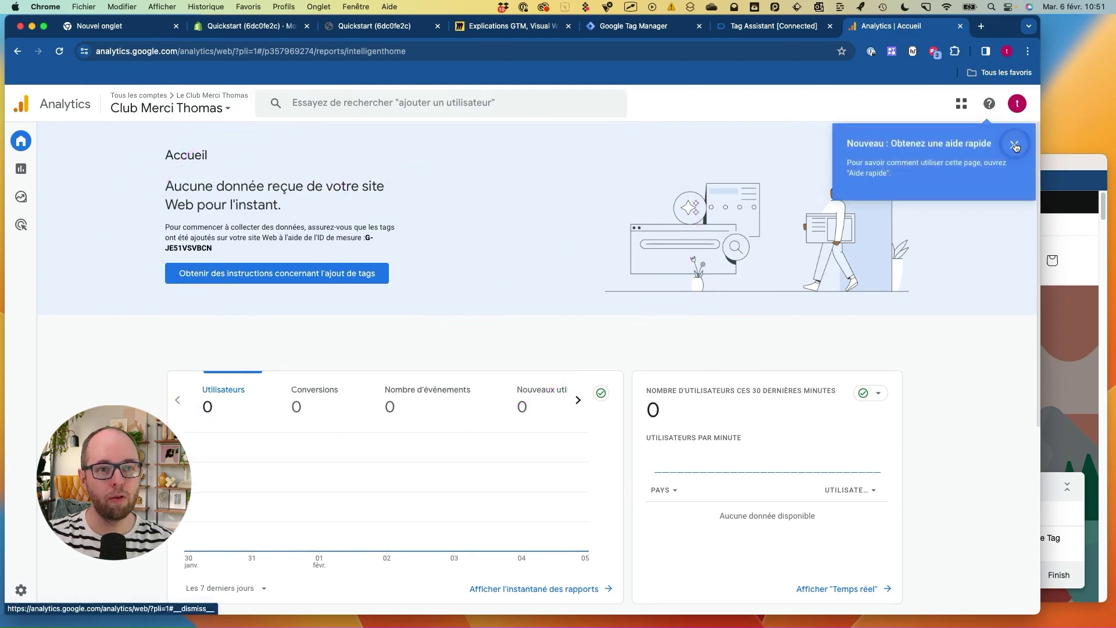
pyautogui.click(1014, 145)
pyautogui.click(182, 108)
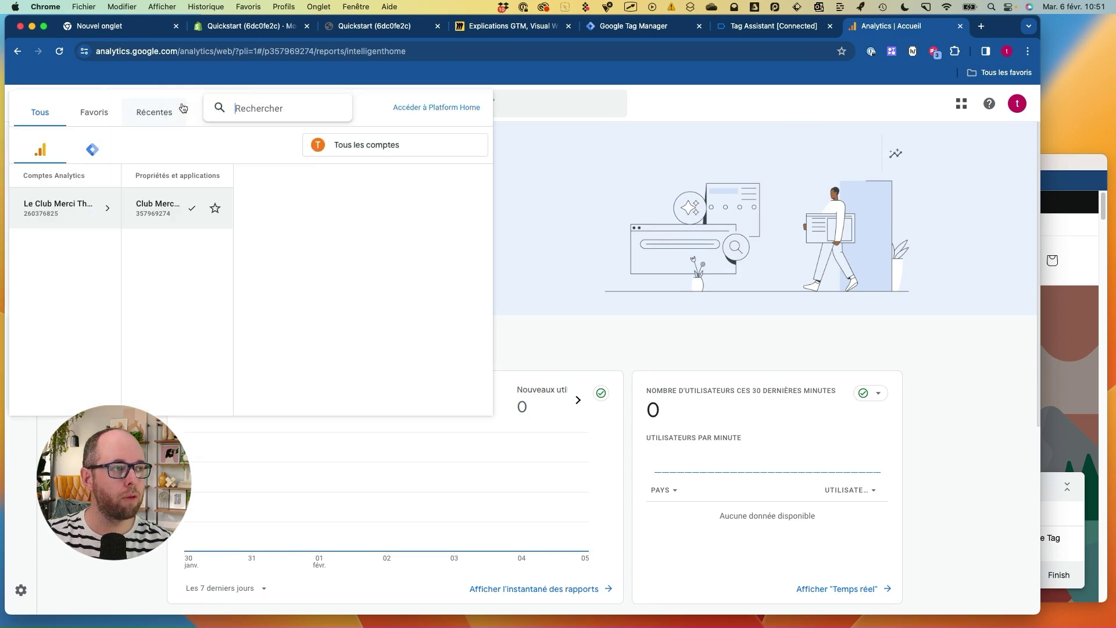
pyautogui.click(667, 112)
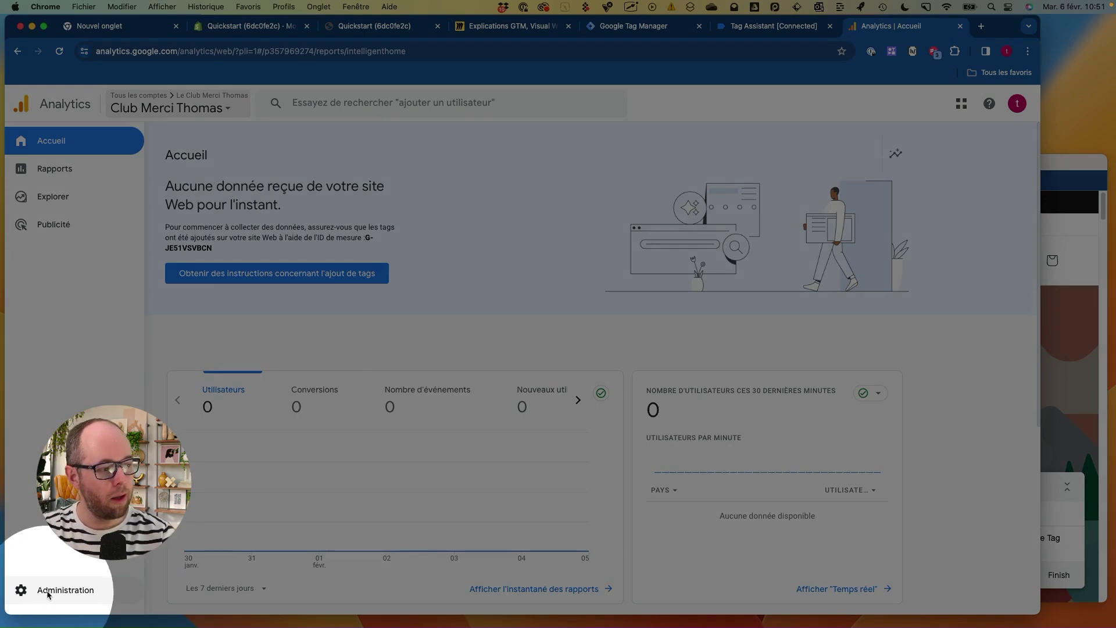
# - Open the Analytics Administration page and review the account settings section
pyautogui.click(48, 591)
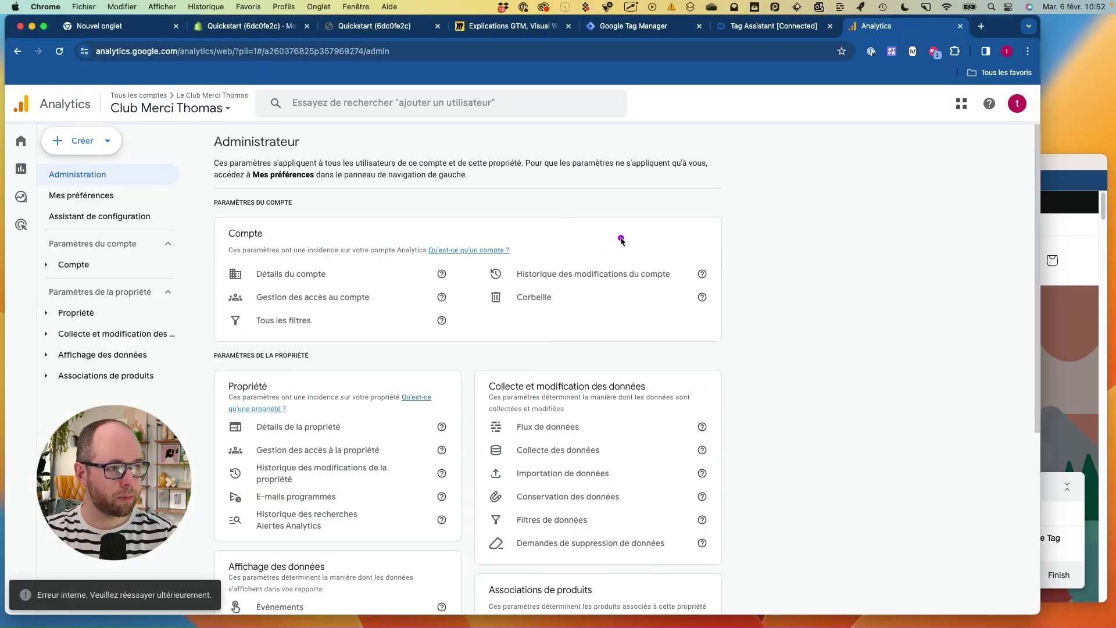
pyautogui.moveTo(322, 172)
pyautogui.mouseDown()
pyautogui.moveTo(297, 368)
pyautogui.moveTo(442, 221)
pyautogui.moveTo(168, 215)
pyautogui.mouseUp()
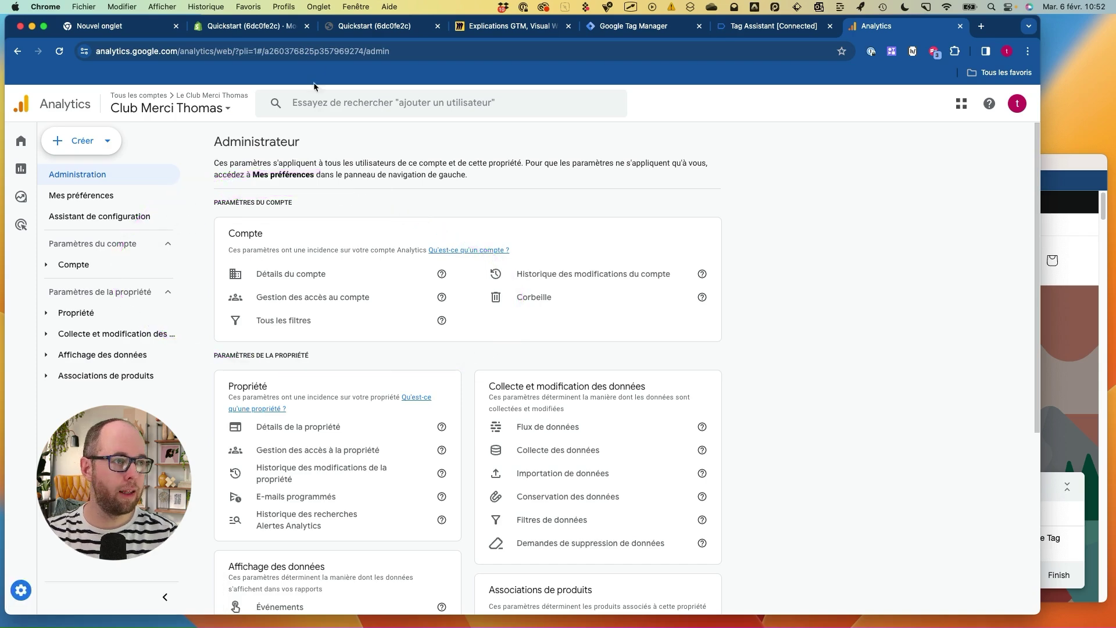
pyautogui.moveTo(395, 219)
pyautogui.mouseDown()
pyautogui.moveTo(230, 238)
pyautogui.moveTo(341, 207)
pyautogui.mouseUp()
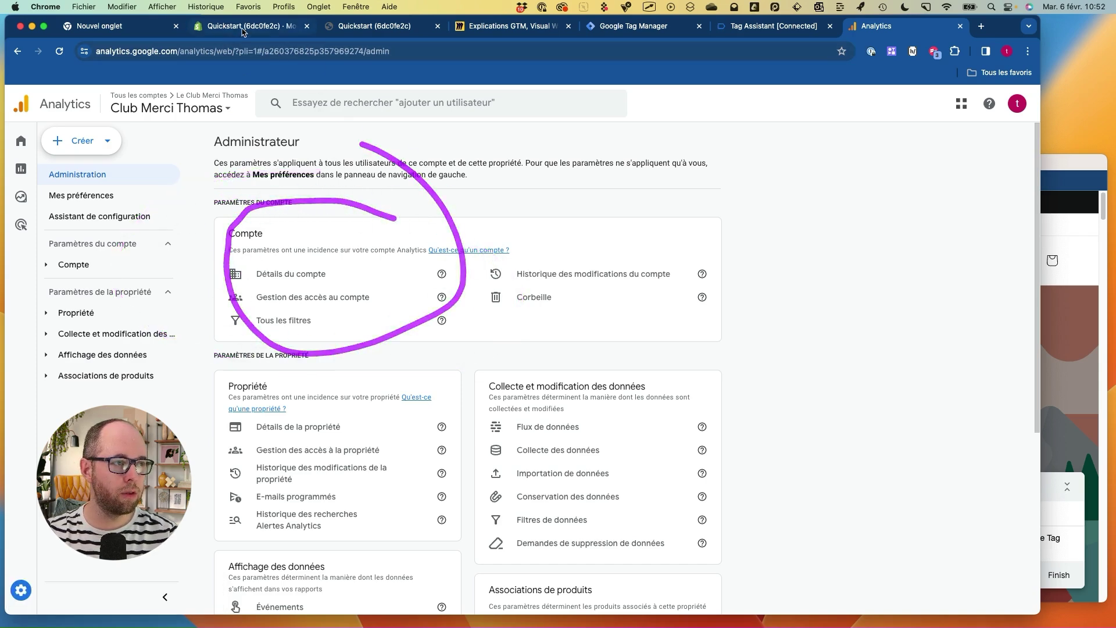
# - Compare the Compte and Propriété sections in Analytics administration with the Google Analytics and GA4 boxes in the Miro diagram
pyautogui.click(250, 27)
pyautogui.click(361, 29)
pyautogui.click(506, 26)
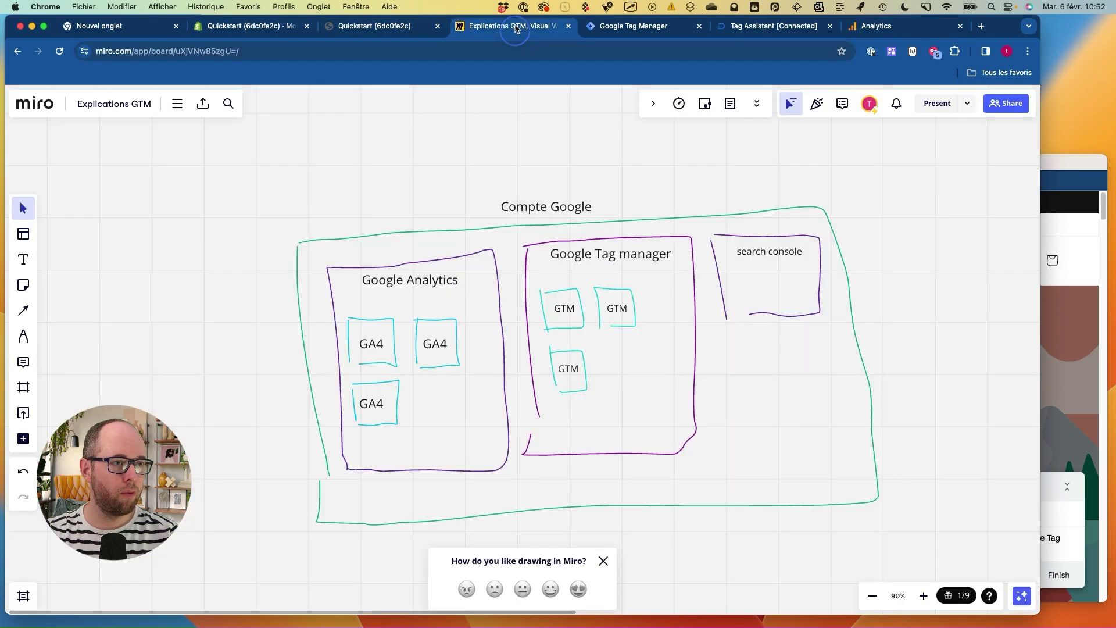
pyautogui.moveTo(423, 262)
pyautogui.mouseDown()
pyautogui.moveTo(359, 281)
pyautogui.moveTo(360, 254)
pyautogui.moveTo(314, 291)
pyautogui.moveTo(329, 300)
pyautogui.moveTo(343, 469)
pyautogui.moveTo(505, 394)
pyautogui.moveTo(346, 249)
pyautogui.mouseUp()
pyautogui.click(876, 27)
pyautogui.moveTo(390, 366)
pyautogui.mouseDown()
pyautogui.moveTo(210, 353)
pyautogui.moveTo(259, 528)
pyautogui.moveTo(379, 368)
pyautogui.moveTo(305, 372)
pyautogui.mouseUp()
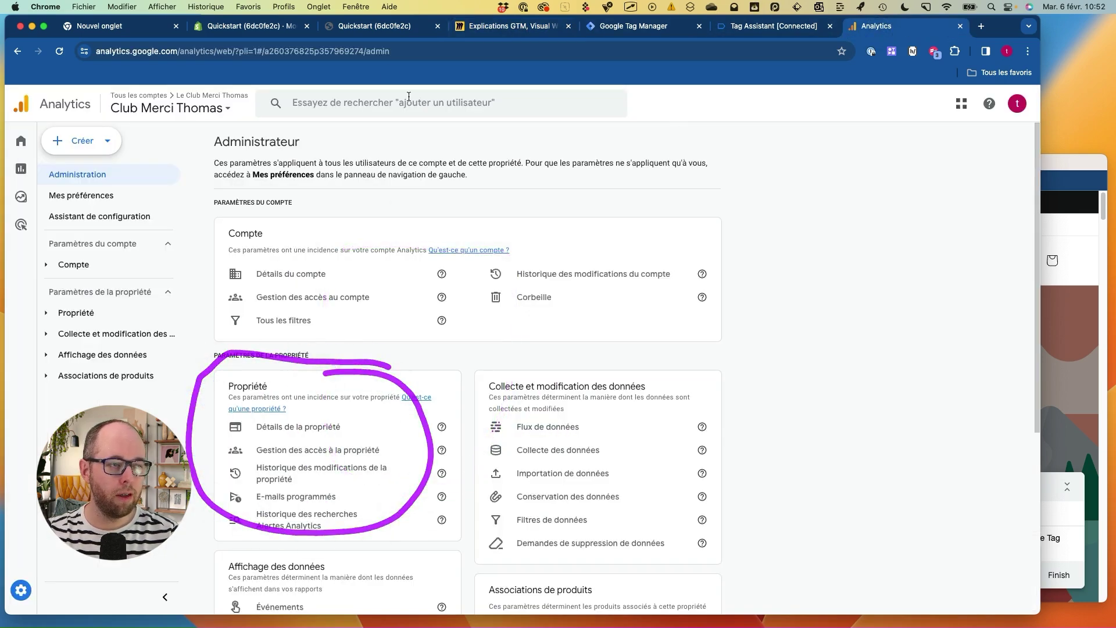
pyautogui.click(514, 29)
pyautogui.moveTo(377, 315); pyautogui.dragTo(387, 334)
pyautogui.click(861, 26)
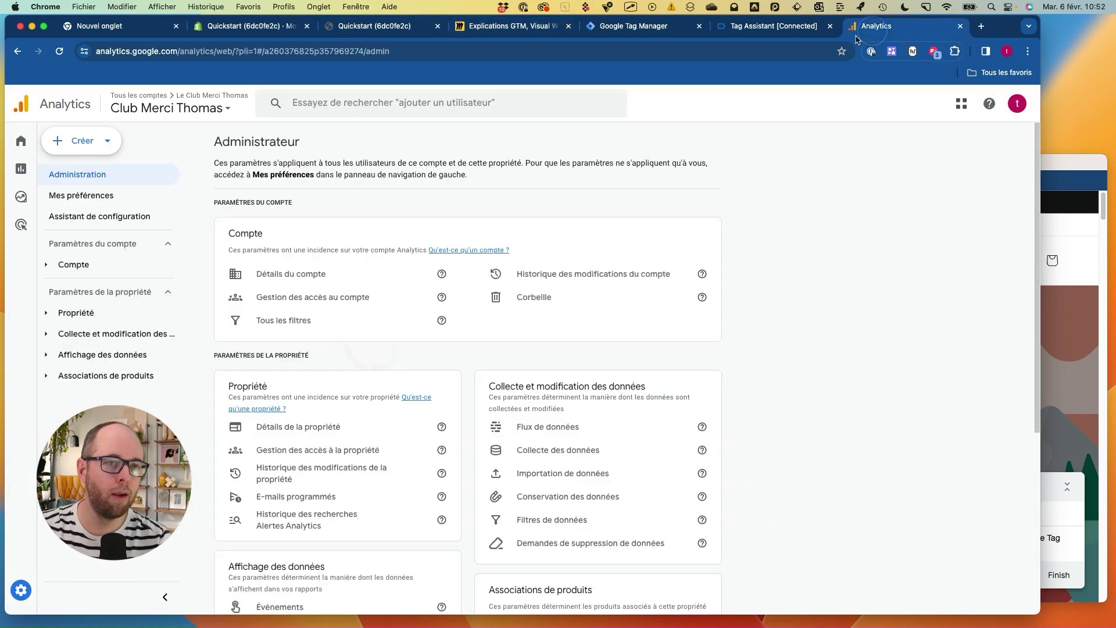
pyautogui.moveTo(455, 230)
pyautogui.mouseDown()
pyautogui.moveTo(267, 219)
pyautogui.moveTo(326, 286)
pyautogui.mouseUp()
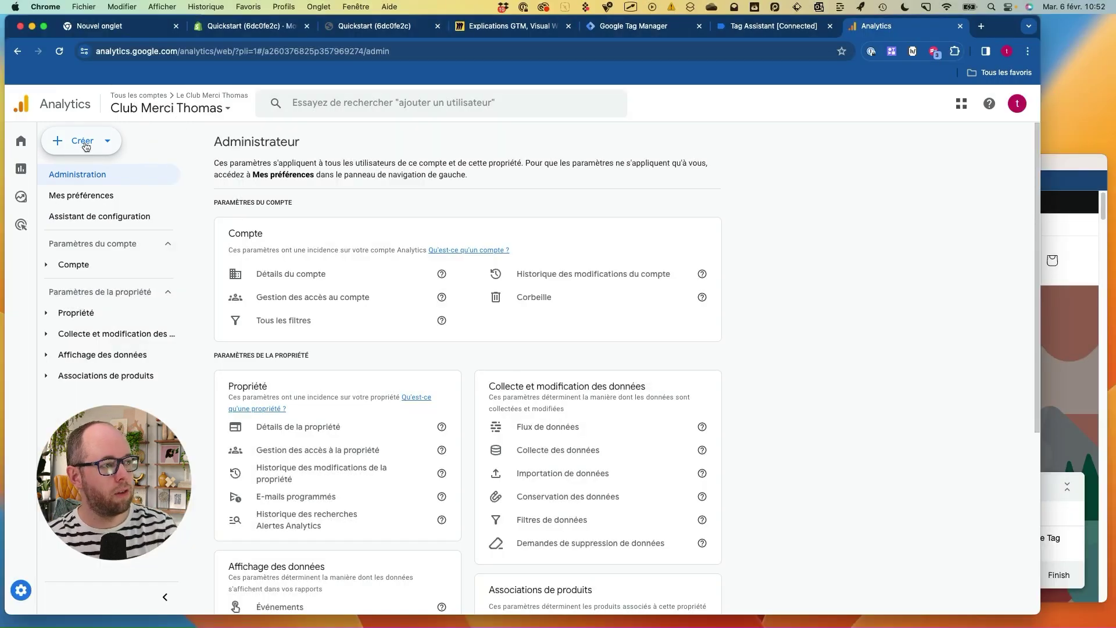
# - Start creating a new Analytics account and name it "Demo tracking"
pyautogui.click(83, 146)
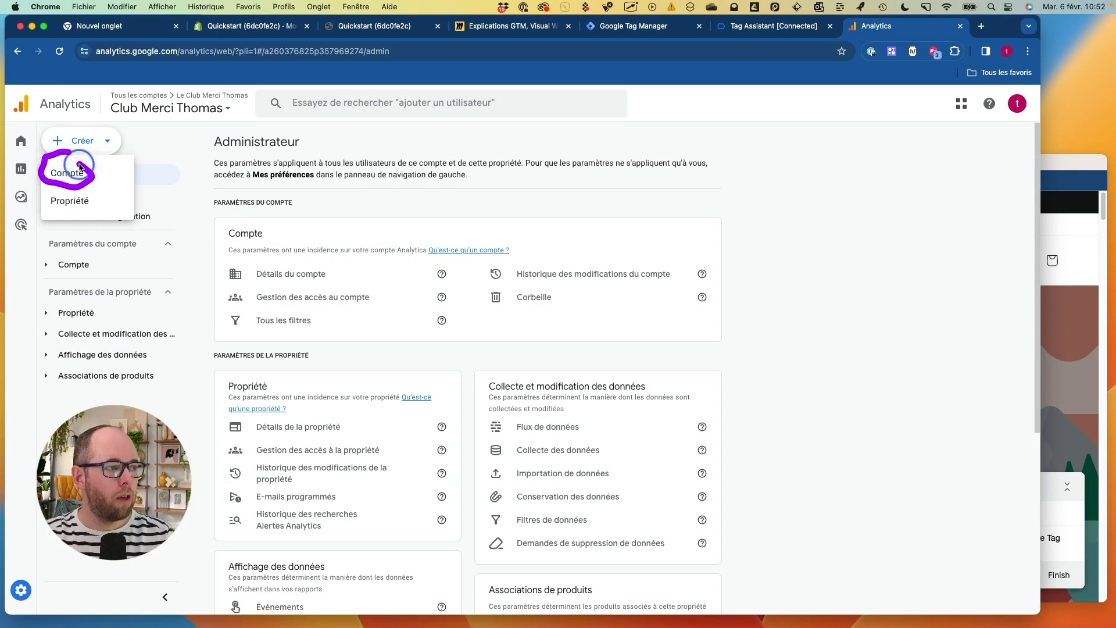
pyautogui.click(68, 177)
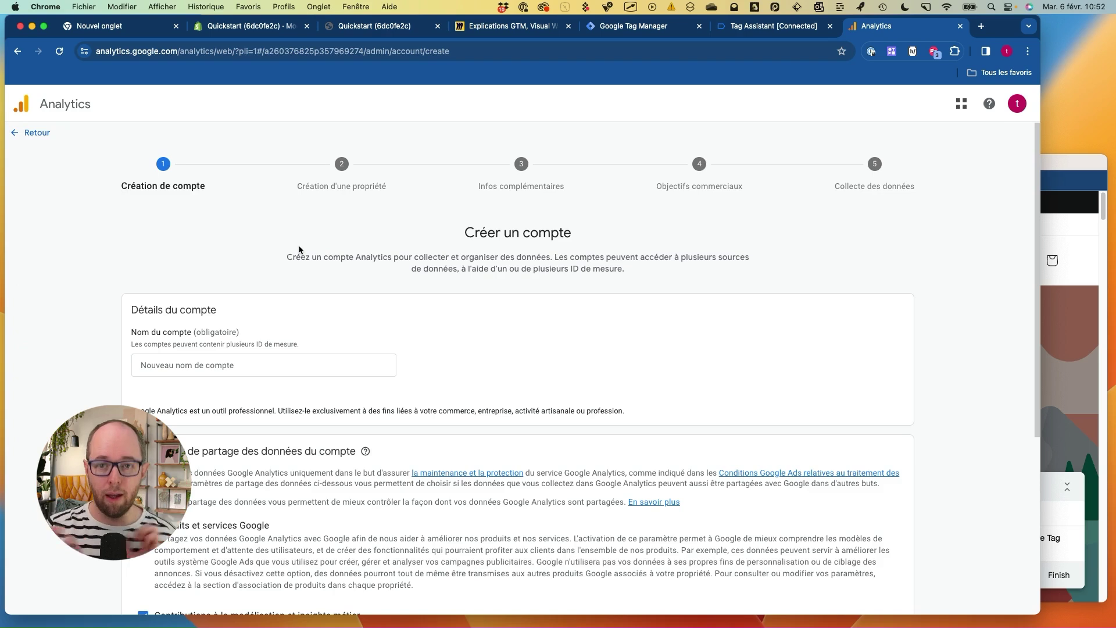
pyautogui.click(187, 377)
pyautogui.click(218, 356)
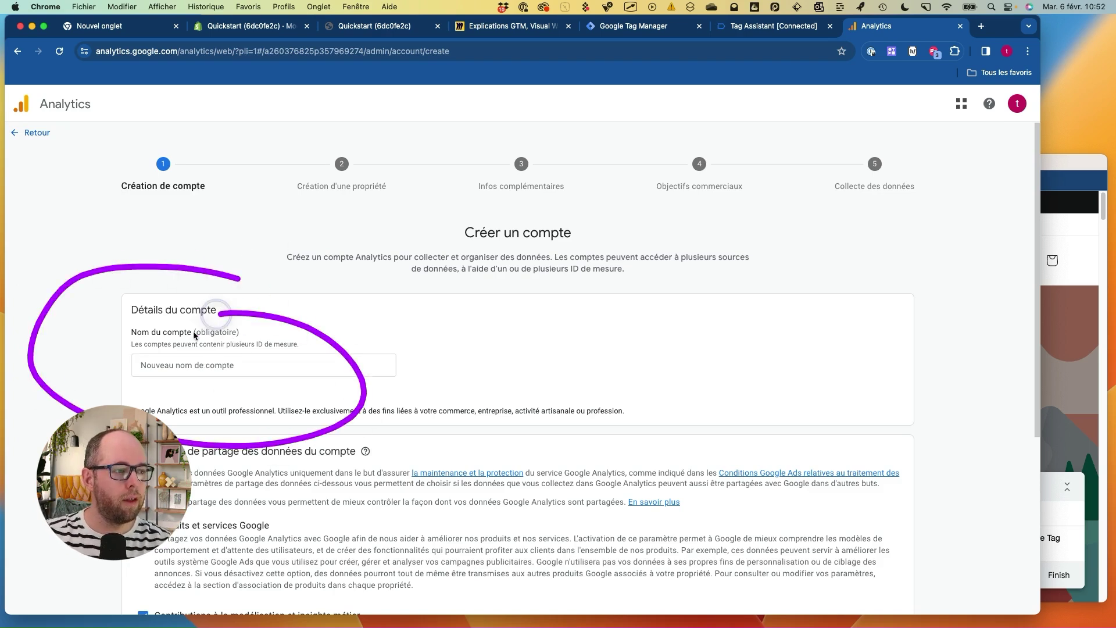
pyautogui.write('DE')
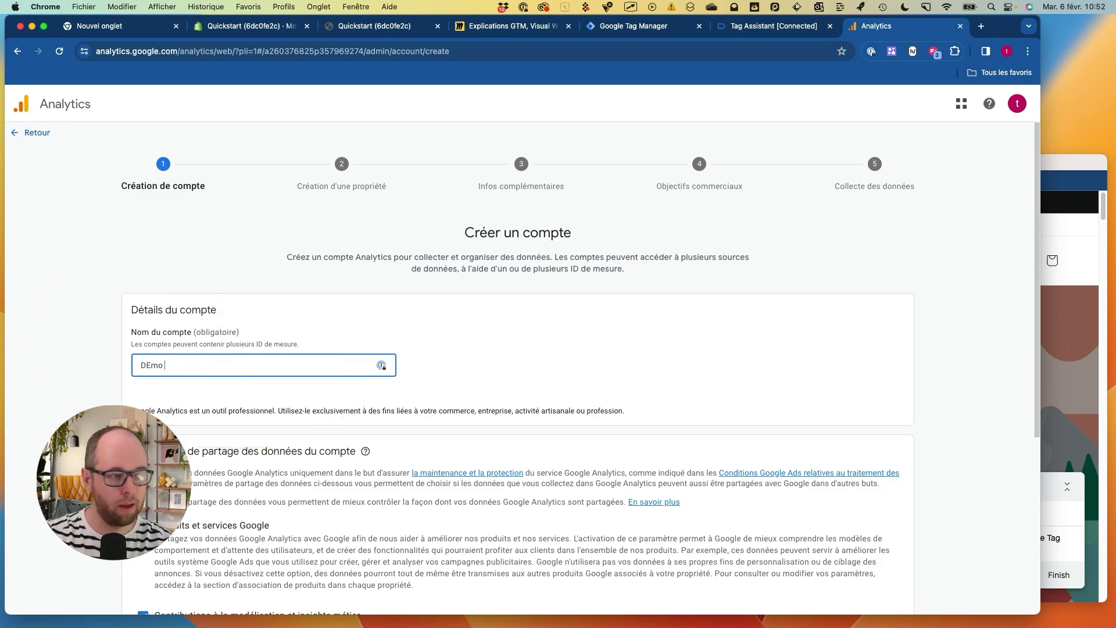
pyautogui.press('BackSpace')
pyautogui.write('emo tracking')
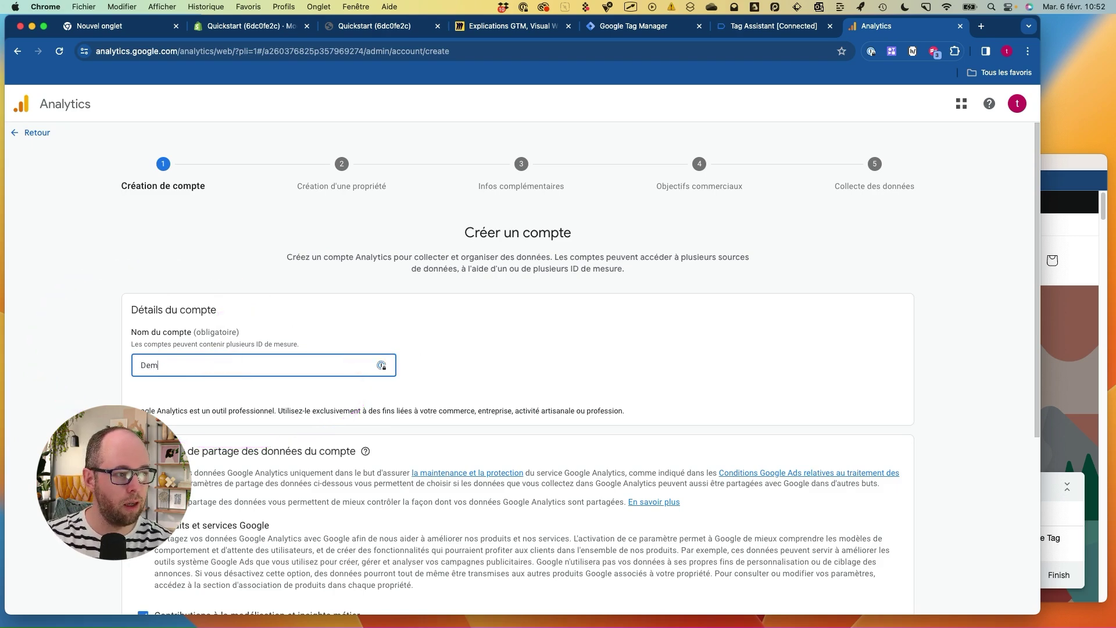
pyautogui.scroll(-3, 95, 135)
pyautogui.moveTo(96, 135)
pyautogui.mouseDown()
pyautogui.moveTo(256, 111)
pyautogui.moveTo(95, 218)
pyautogui.moveTo(244, 111)
pyautogui.mouseUp()
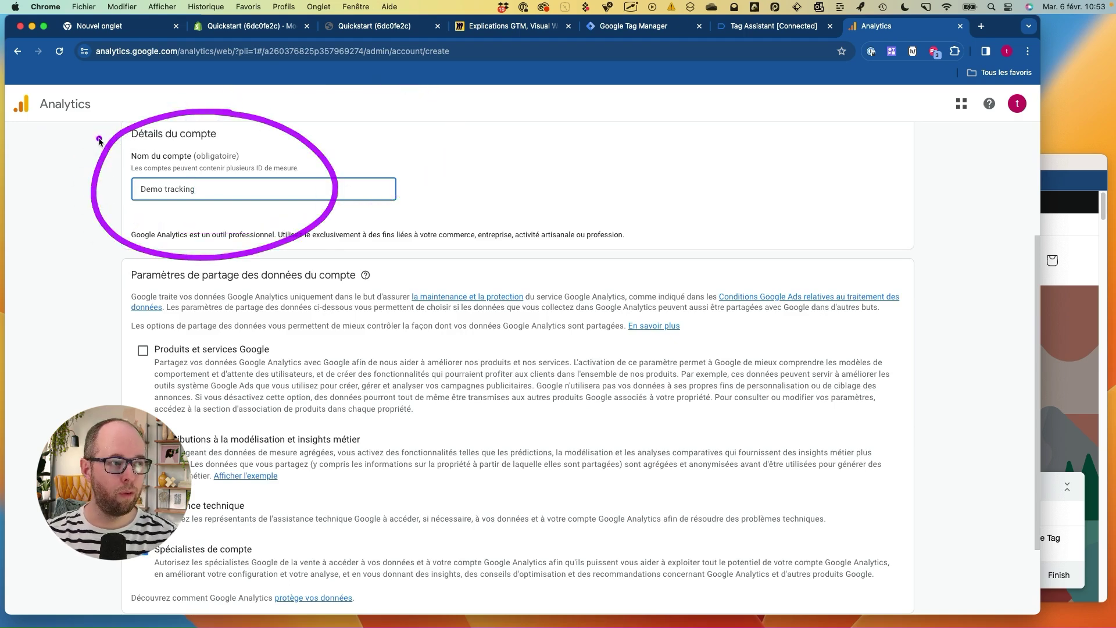
# - Review and accept the new account's data-sharing settings, proceeding to the property creation stage
pyautogui.scroll(-2, 182, 226)
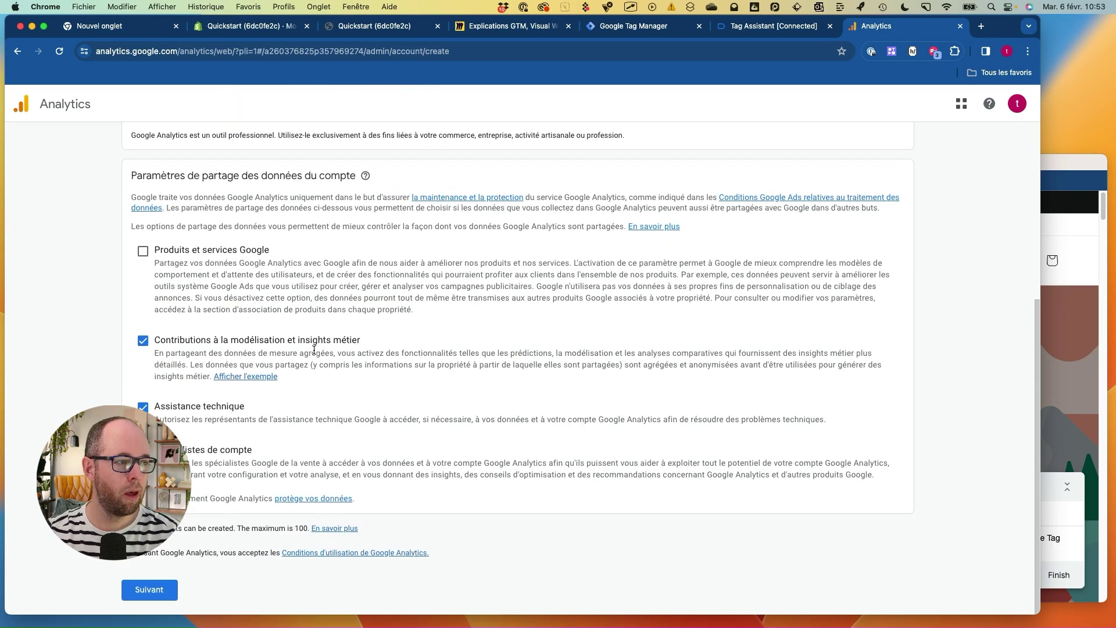
pyautogui.moveTo(140, 186); pyautogui.dragTo(401, 181)
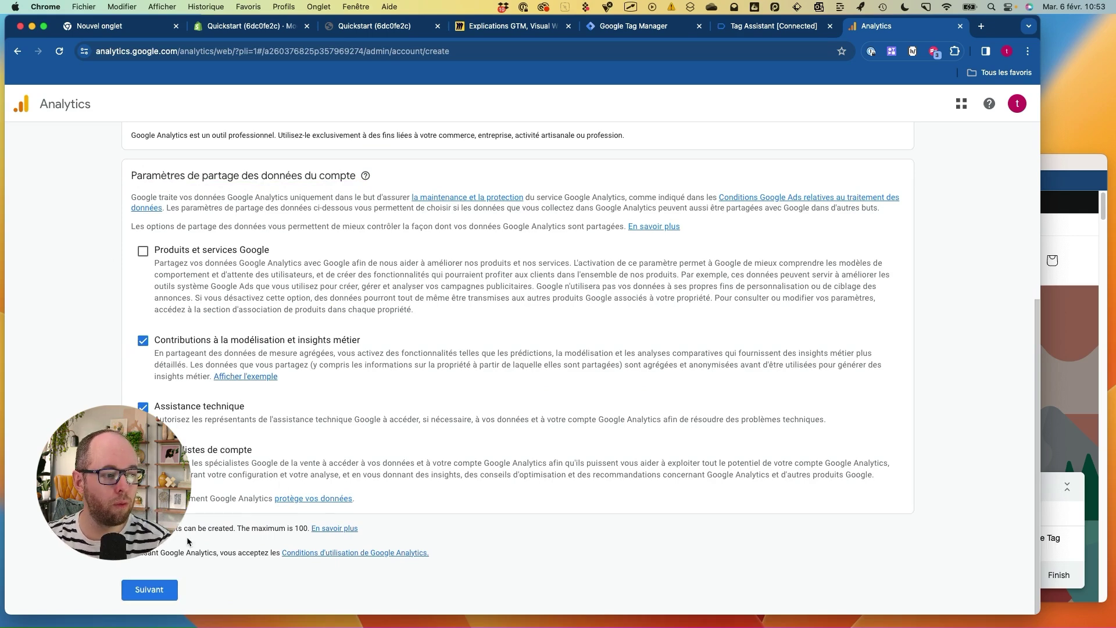
pyautogui.click(151, 591)
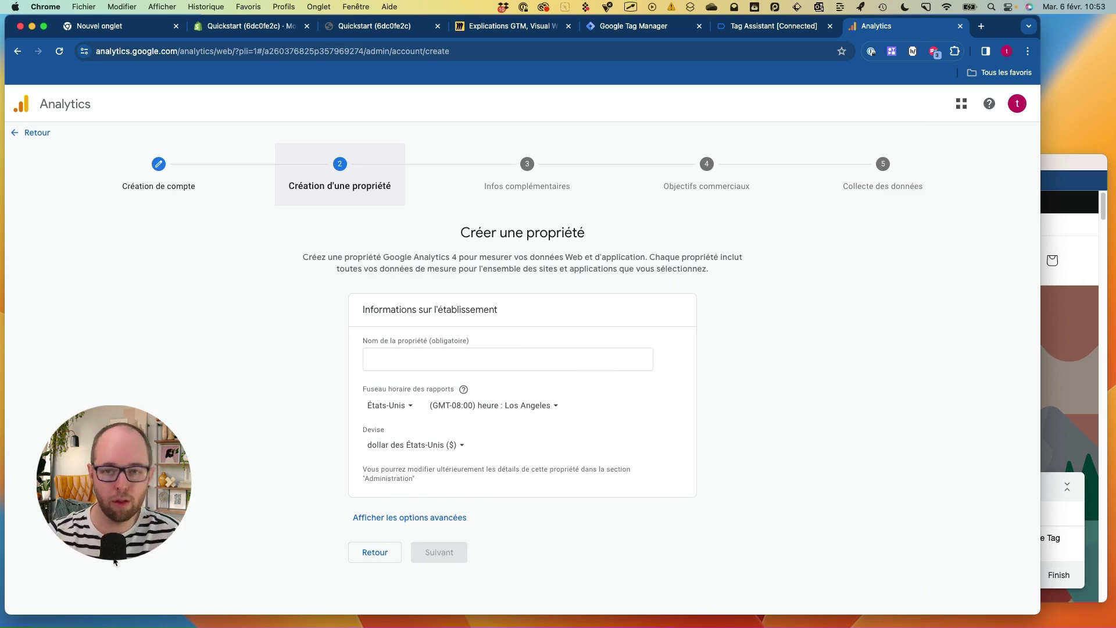
# - Switch to the Miro board and examine how a GA4 property sits inside the Google Analytics account
pyautogui.moveTo(165, 135)
pyautogui.mouseDown()
pyautogui.moveTo(105, 200)
pyautogui.moveTo(182, 153)
pyautogui.mouseUp()
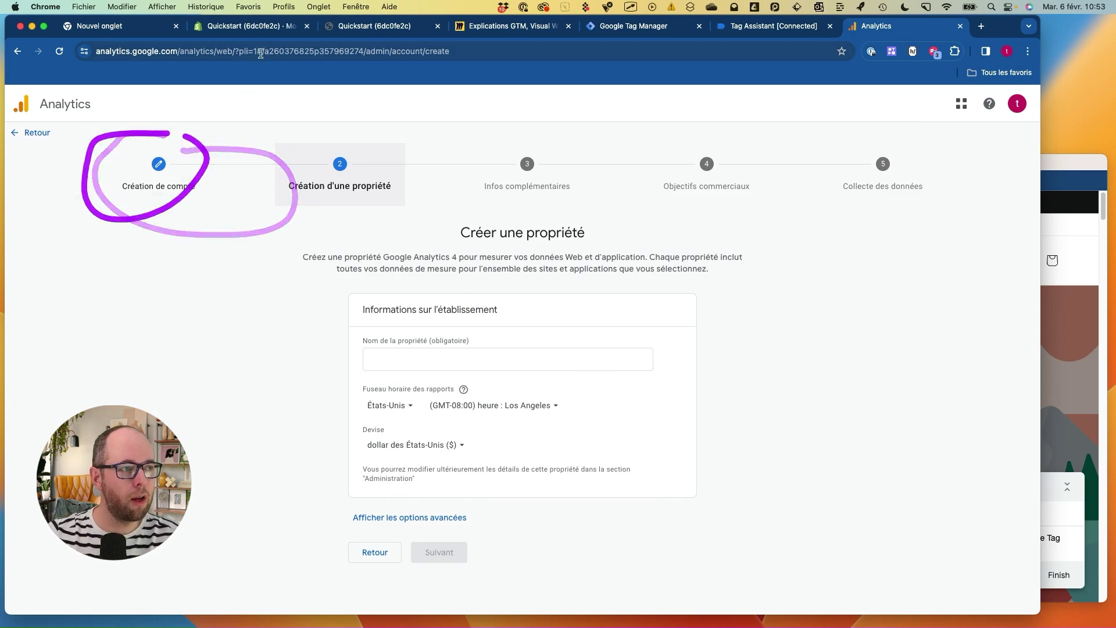
pyautogui.click(481, 27)
pyautogui.moveTo(439, 261)
pyautogui.mouseDown()
pyautogui.moveTo(327, 258)
pyautogui.moveTo(357, 480)
pyautogui.moveTo(443, 285)
pyautogui.mouseUp()
pyautogui.moveTo(384, 314)
pyautogui.mouseDown()
pyautogui.moveTo(348, 321)
pyautogui.moveTo(375, 366)
pyautogui.moveTo(403, 335)
pyautogui.moveTo(348, 324)
pyautogui.moveTo(363, 370)
pyautogui.moveTo(399, 324)
pyautogui.moveTo(386, 316)
pyautogui.moveTo(348, 340)
pyautogui.moveTo(398, 341)
pyautogui.moveTo(350, 319)
pyautogui.mouseUp()
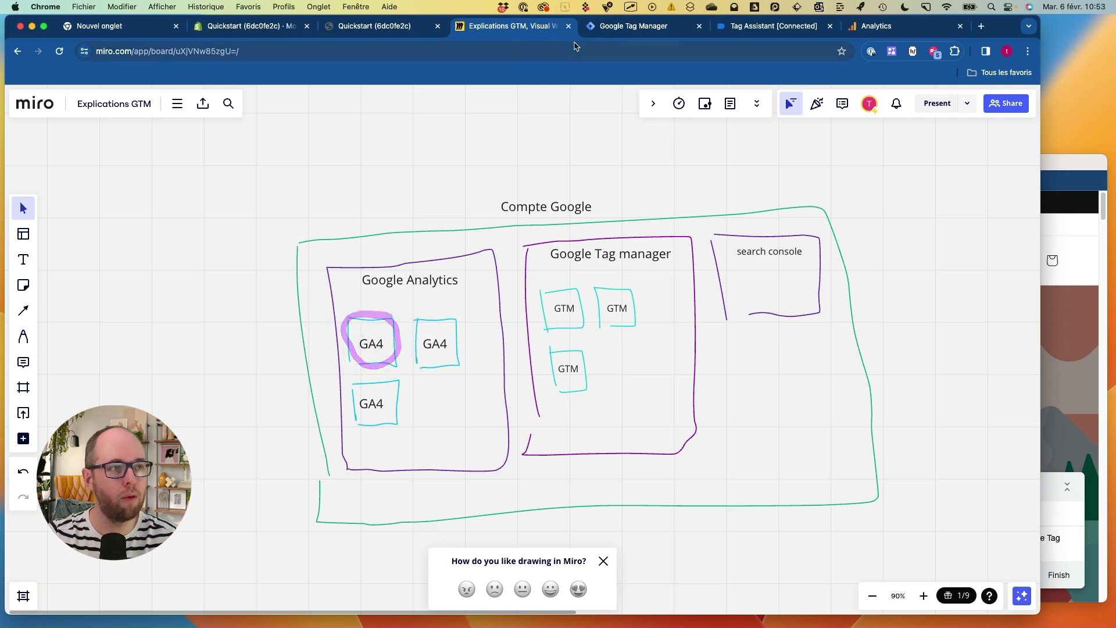
# - Switch back to Google Analytics and name the new property "GA4 shopify tracking"
pyautogui.click(863, 35)
pyautogui.moveTo(373, 131)
pyautogui.mouseDown()
pyautogui.moveTo(312, 119)
pyautogui.moveTo(386, 169)
pyautogui.moveTo(367, 159)
pyautogui.mouseUp()
pyautogui.click(394, 353)
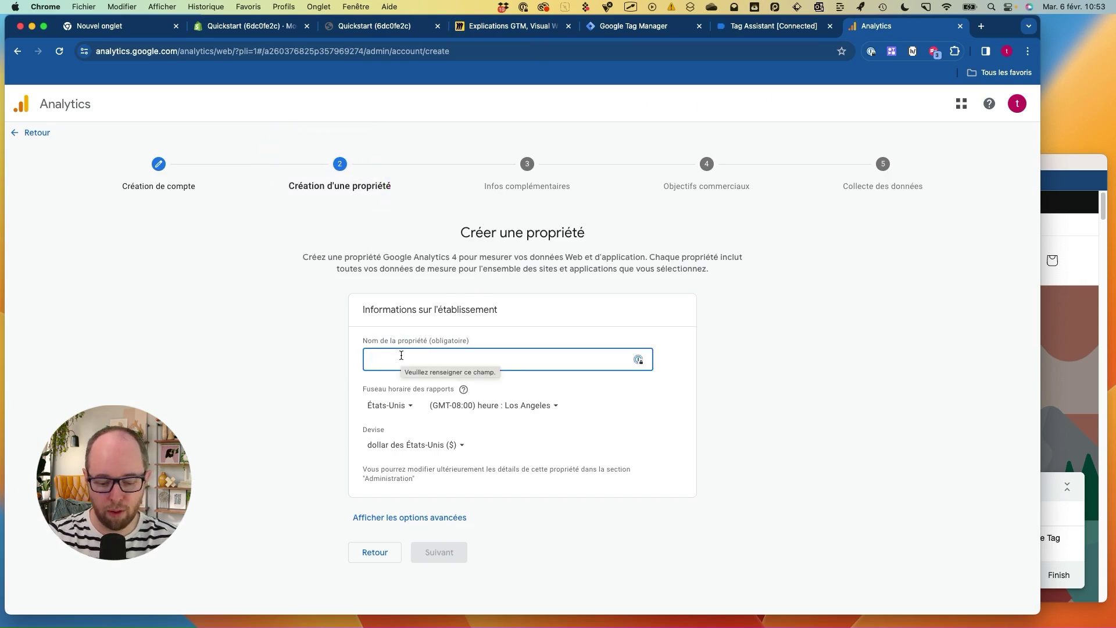
pyautogui.click(418, 374)
pyautogui.click(388, 359)
pyautogui.write('$ shopify tracking')
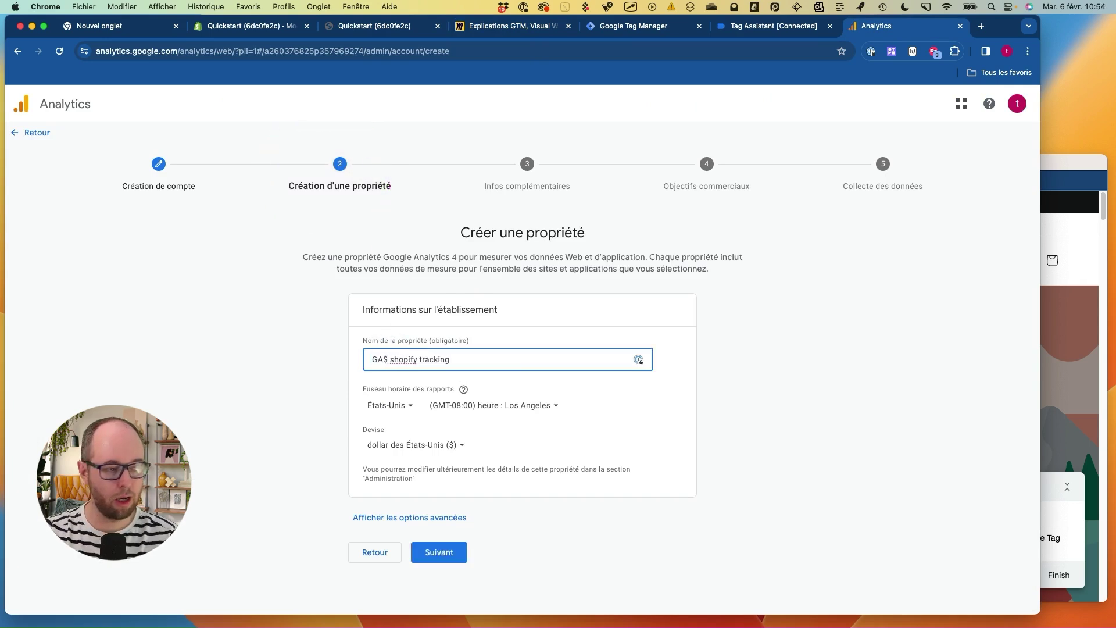
pyautogui.press('BackSpace')
pyautogui.write('4')
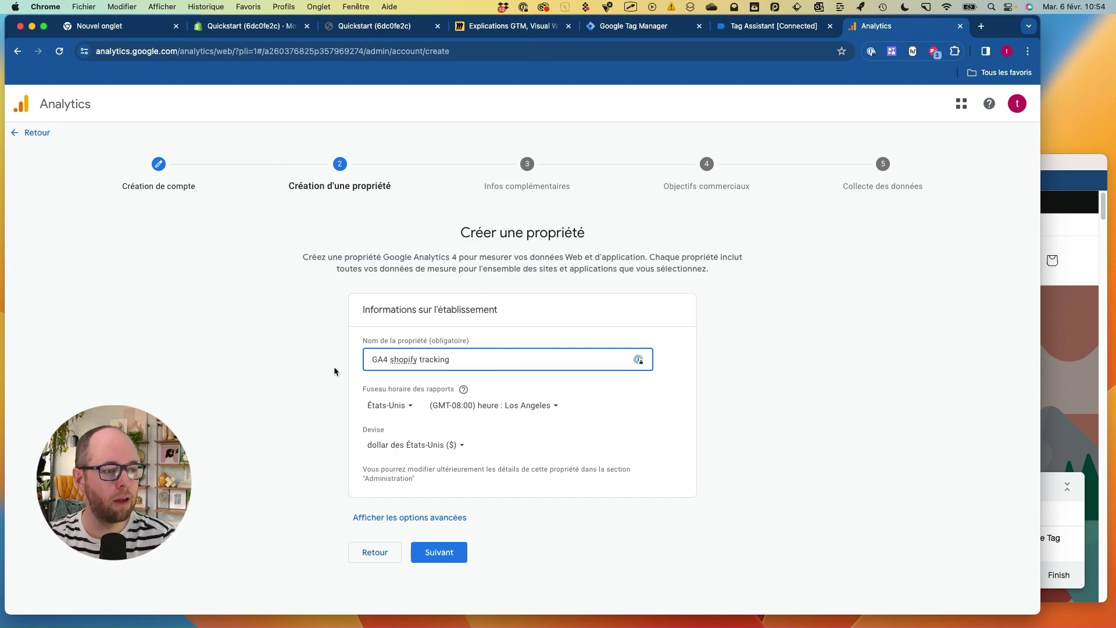
pyautogui.moveTo(366, 374); pyautogui.dragTo(483, 372)
pyautogui.moveTo(374, 349)
pyautogui.mouseDown()
pyautogui.moveTo(477, 351)
pyautogui.moveTo(446, 353)
pyautogui.mouseUp()
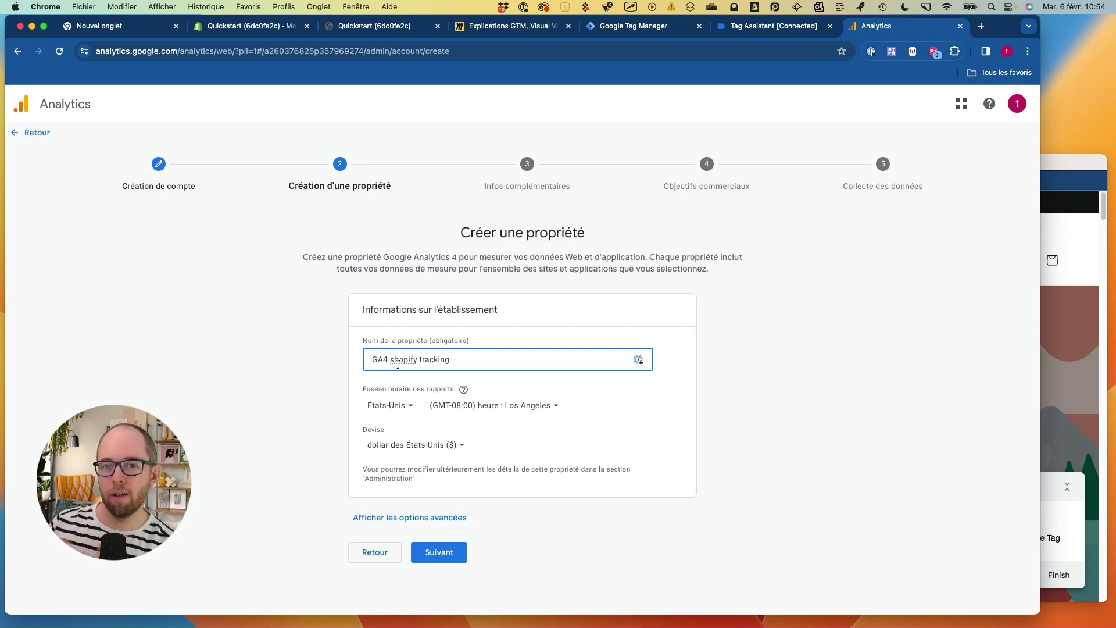
# - Set the property's reporting time zone to Canada, (GMT-05:00) Toronto
pyautogui.click(370, 406)
pyautogui.write('ca')
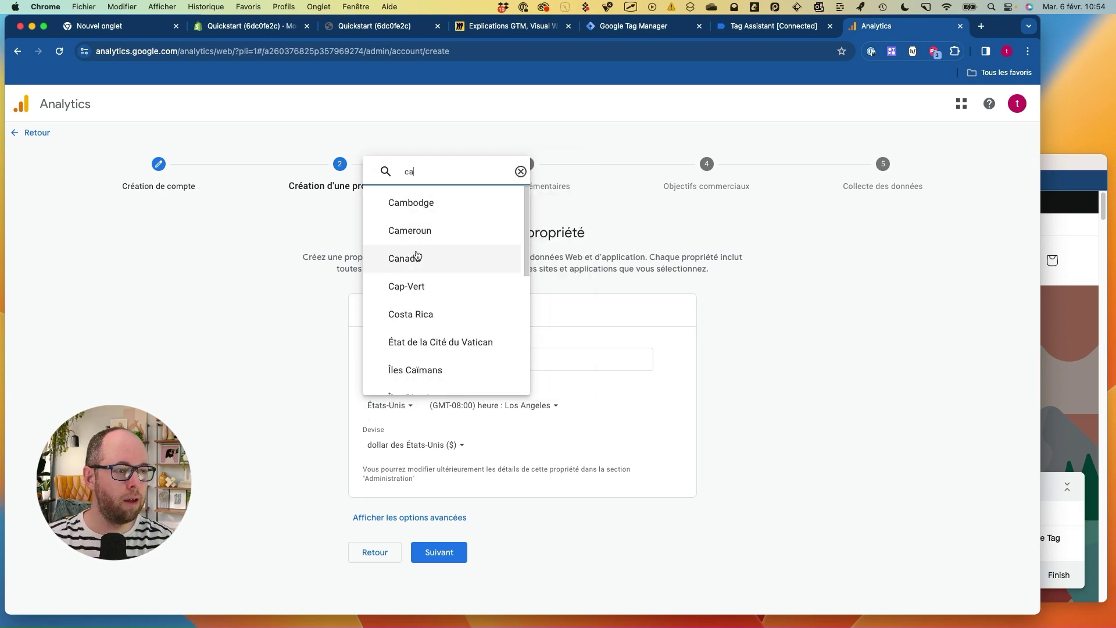
pyautogui.click(417, 257)
pyautogui.click(445, 409)
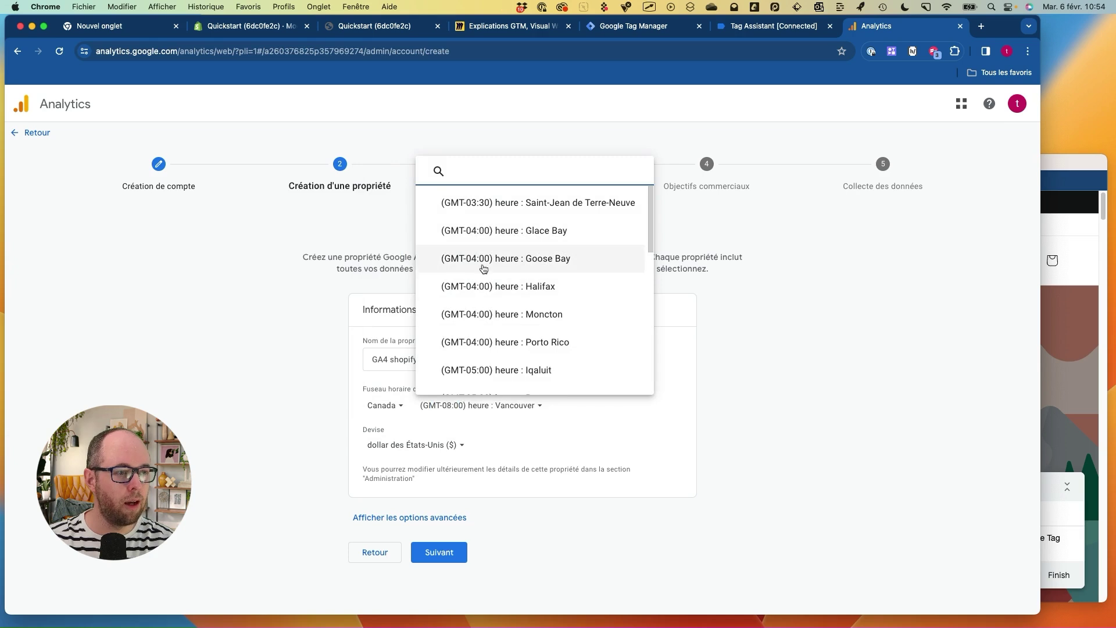
pyautogui.write('montr')
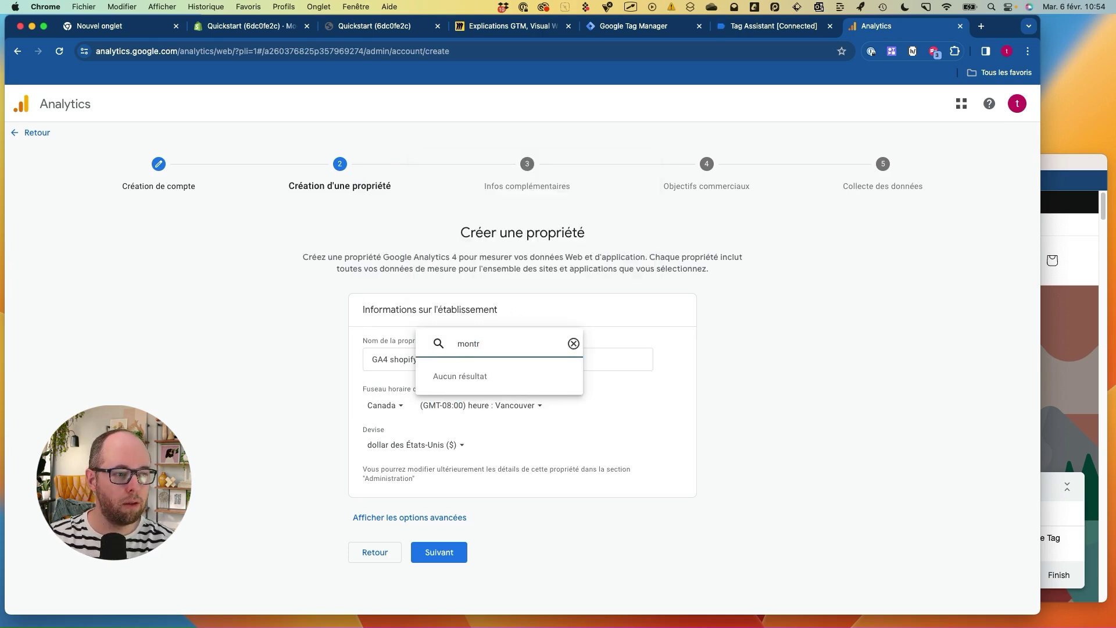
pyautogui.press('BackSpace')
pyautogui.press('BackSpace')
pyautogui.press('BackSpace')
pyautogui.press('BackSpace')
pyautogui.press('BackSpace')
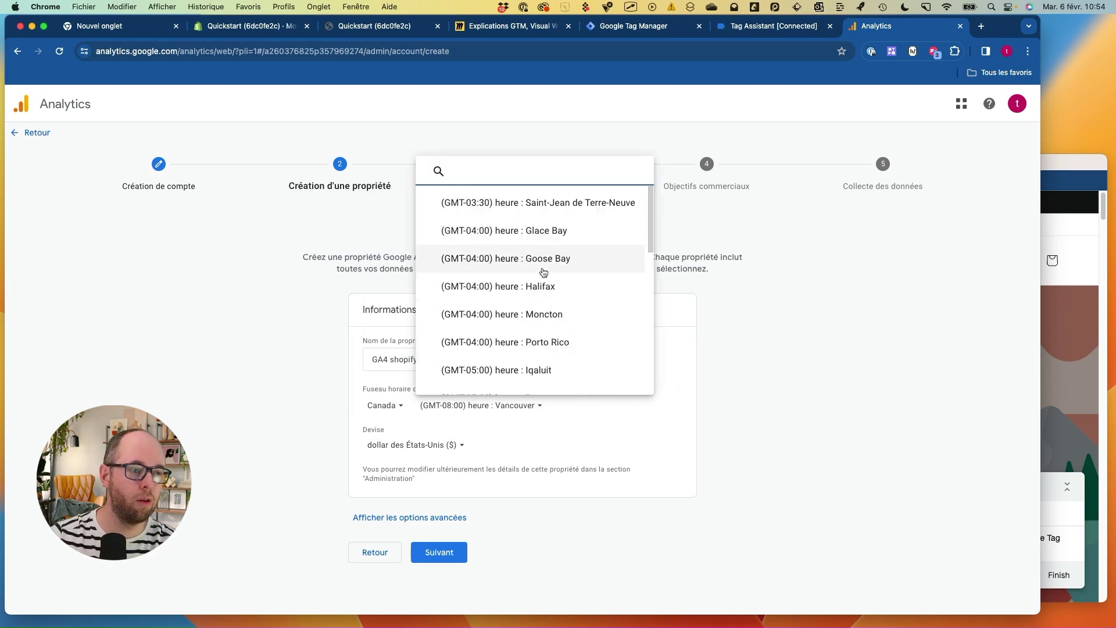
pyautogui.scroll(-3, 544, 270)
pyautogui.click(562, 283)
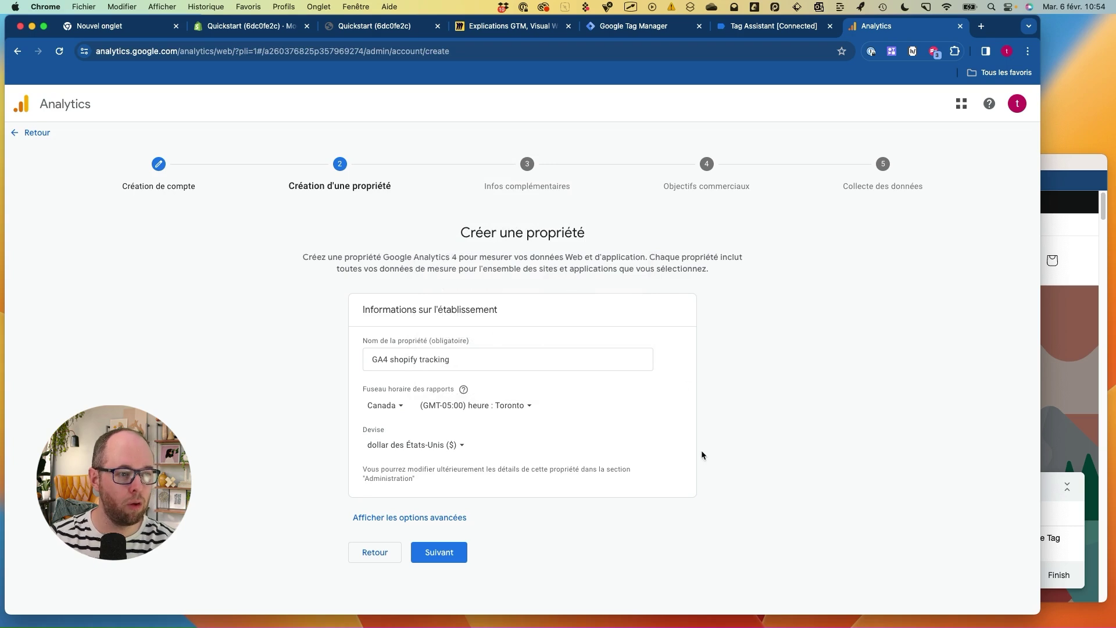
# - Set the property's currency to "dollar canadien ($)" and proceed to the business details stage
pyautogui.click(424, 444)
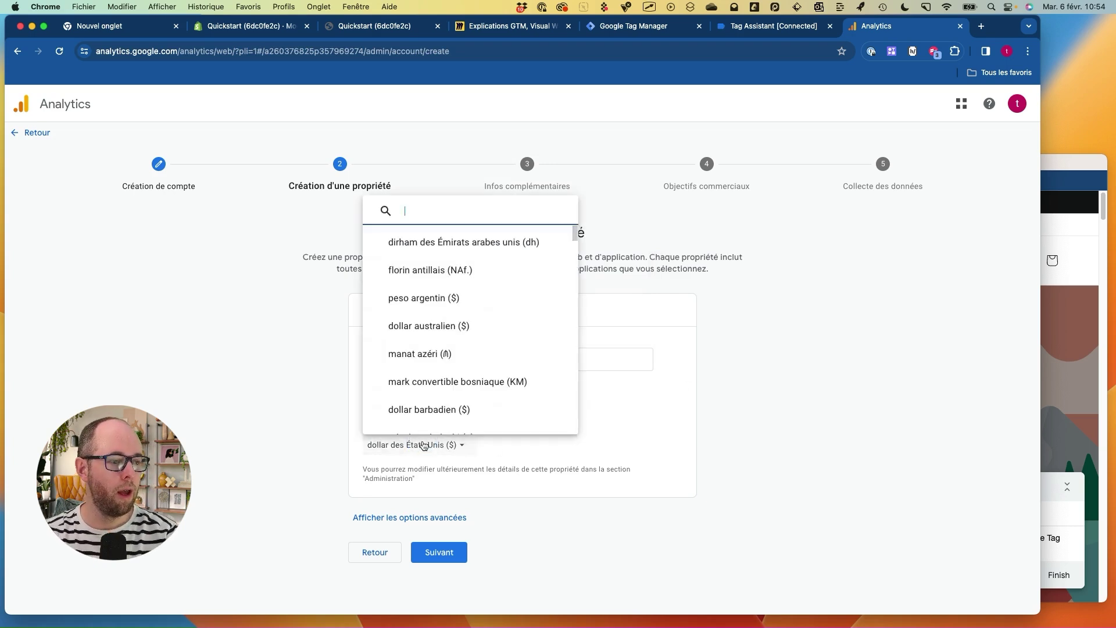
pyautogui.write('ca')
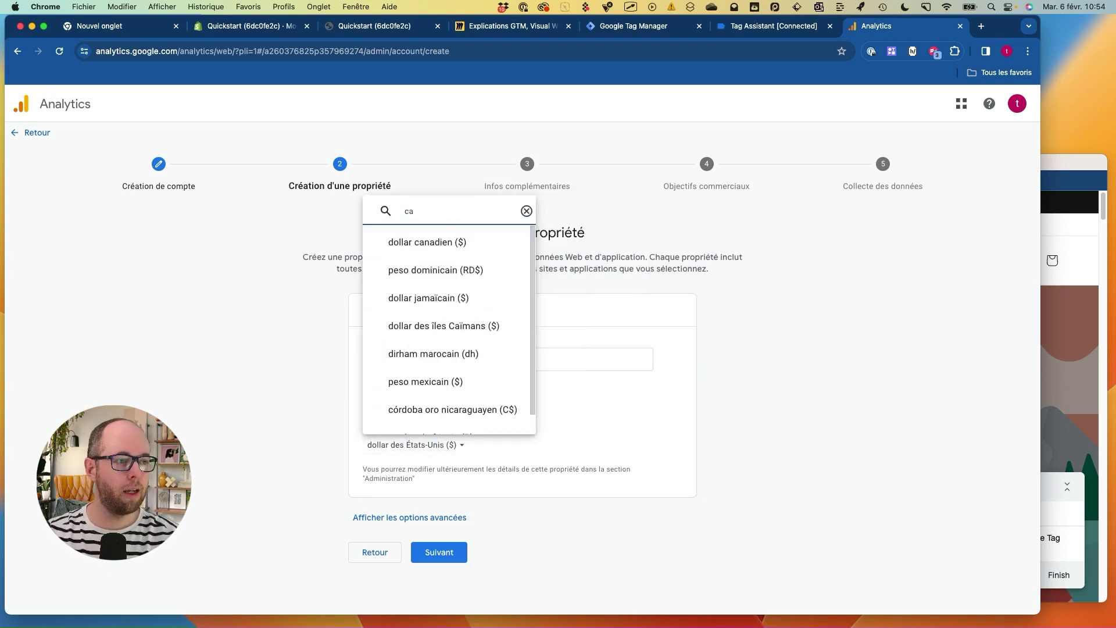
pyautogui.click(444, 257)
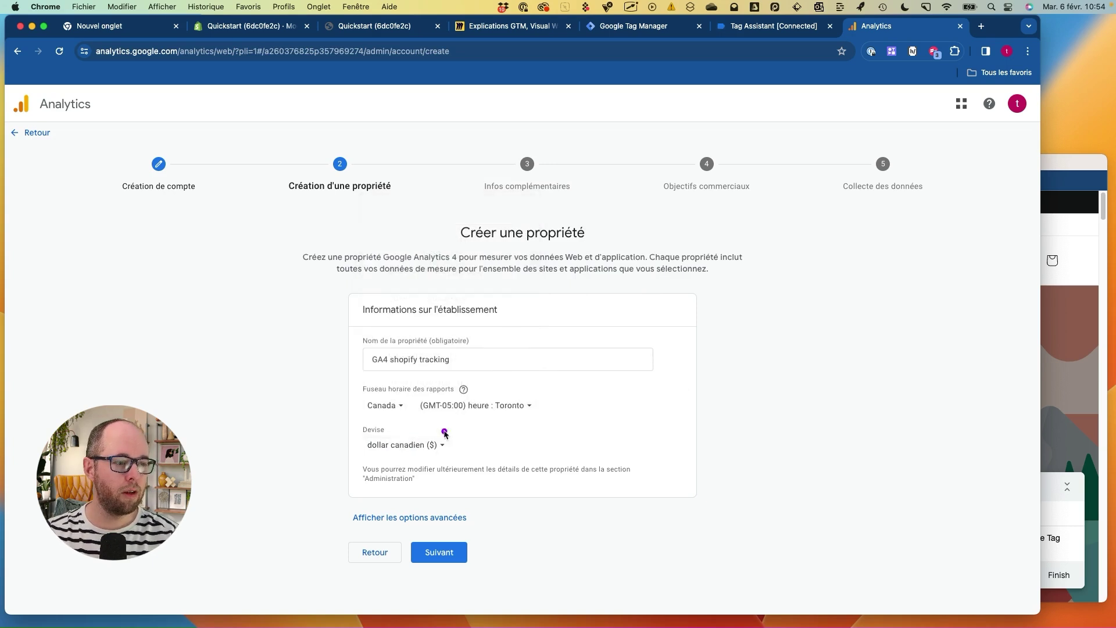
pyautogui.moveTo(77, 75)
pyautogui.mouseDown()
pyautogui.moveTo(30, 96)
pyautogui.moveTo(85, 90)
pyautogui.mouseUp()
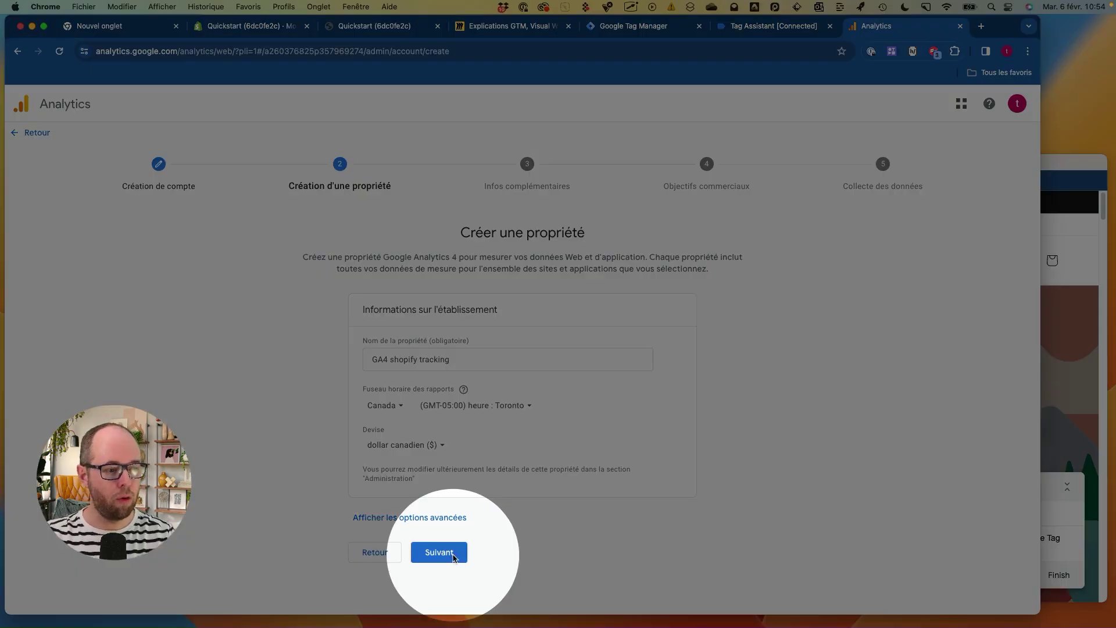
pyautogui.click(454, 556)
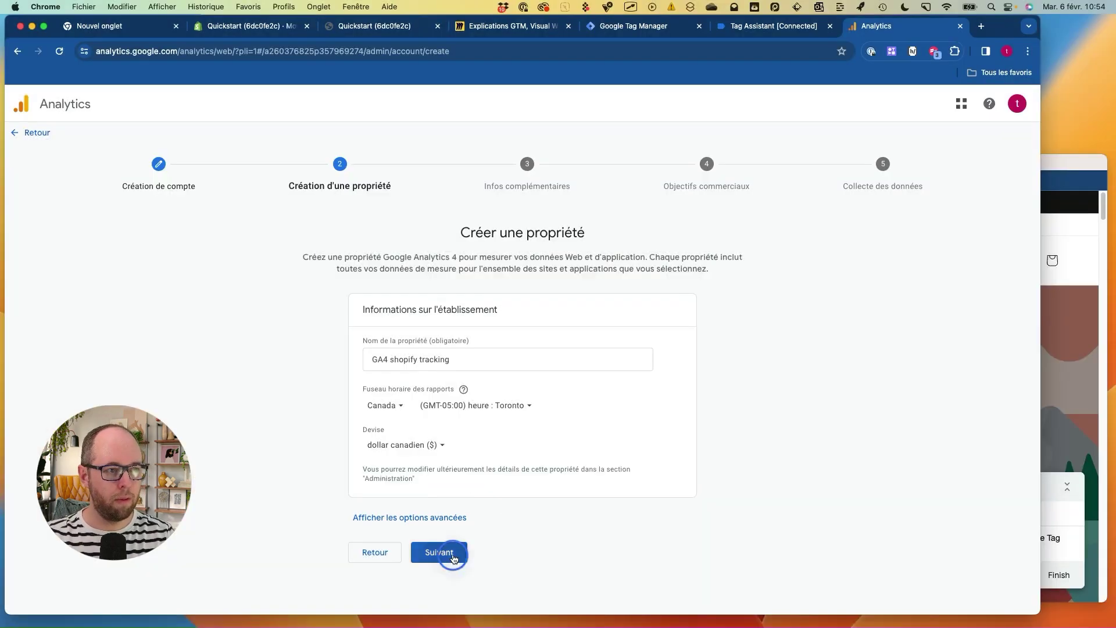
# - Describe the business as "Petite – de 1 à 10 employés" in the Sports sector and proceed to the business objectives
pyautogui.moveTo(294, 138)
pyautogui.mouseDown()
pyautogui.moveTo(223, 188)
pyautogui.moveTo(282, 108)
pyautogui.mouseUp()
pyautogui.moveTo(544, 145); pyautogui.dragTo(590, 158)
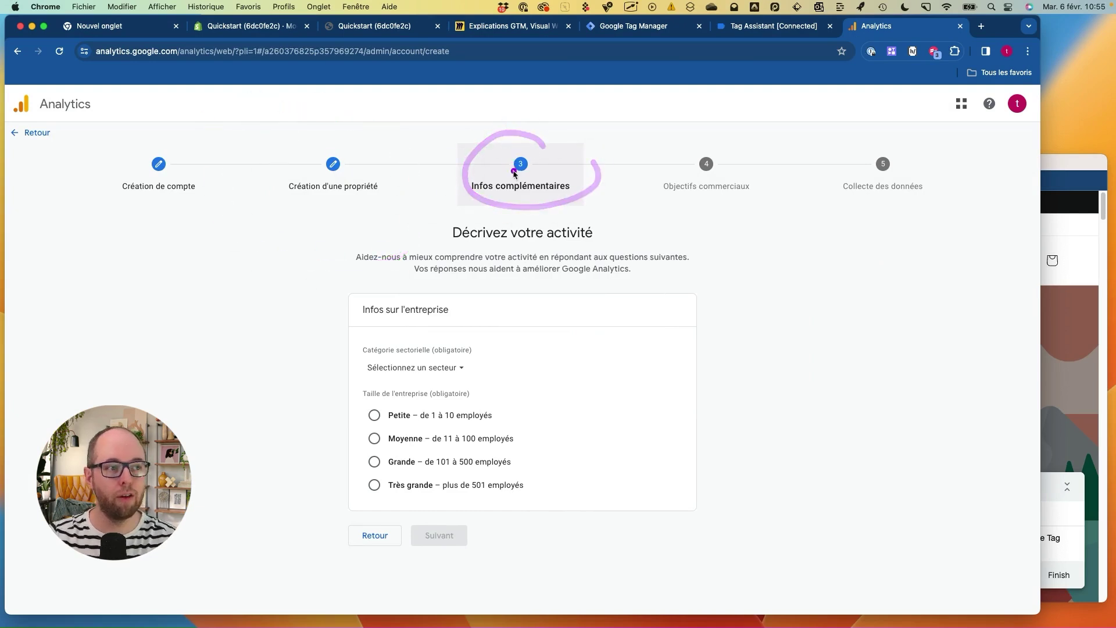
pyautogui.click(374, 415)
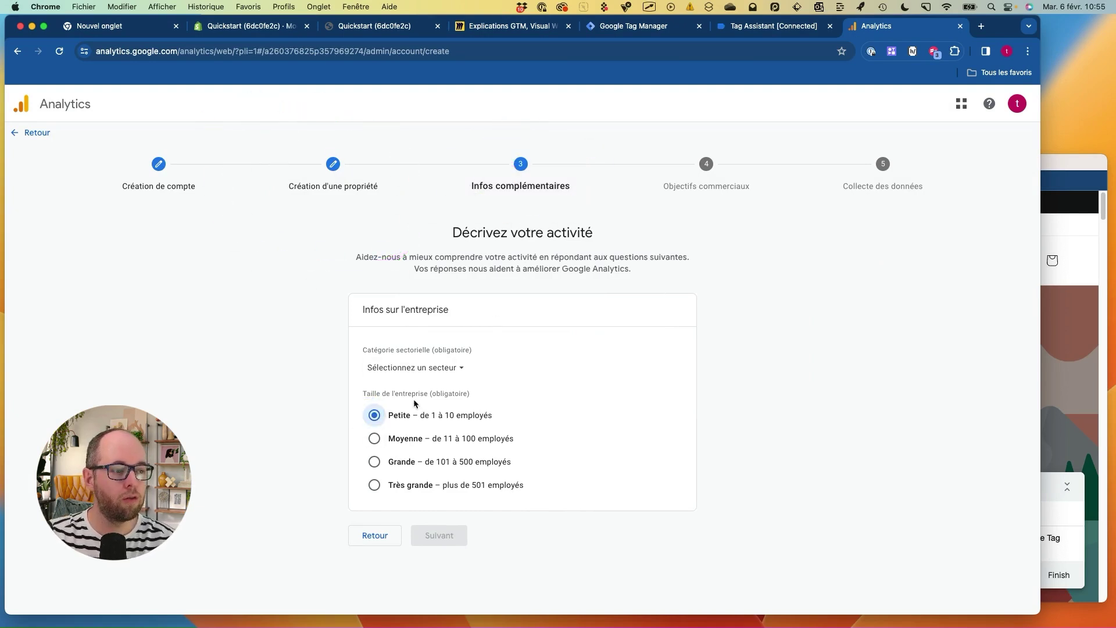
pyautogui.moveTo(395, 259)
pyautogui.mouseDown()
pyautogui.moveTo(287, 322)
pyautogui.moveTo(389, 270)
pyautogui.mouseUp()
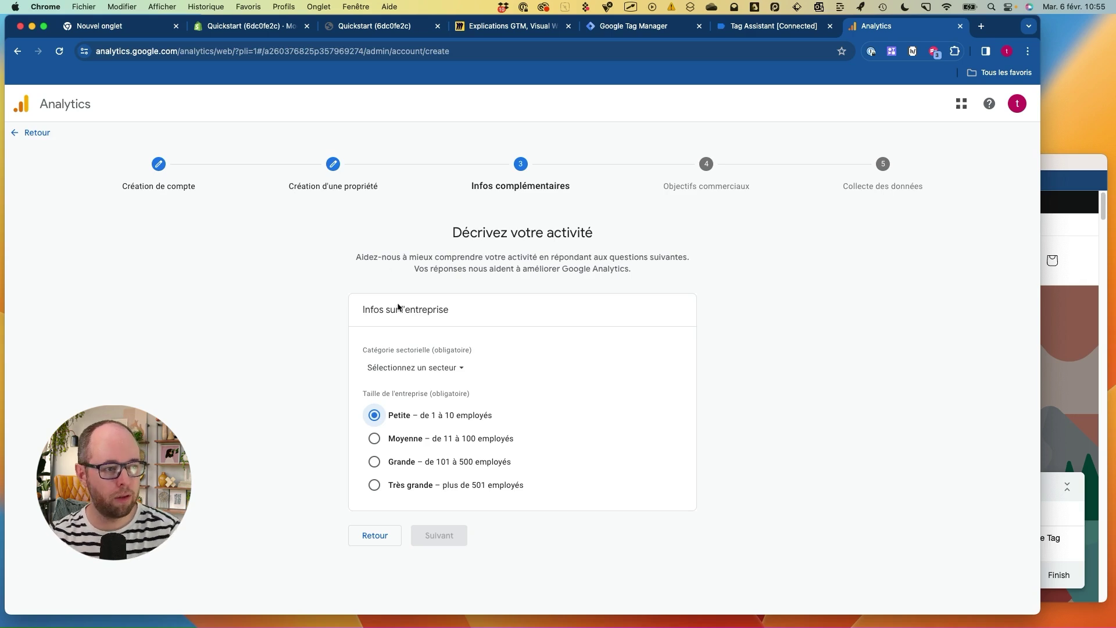
pyautogui.click(416, 367)
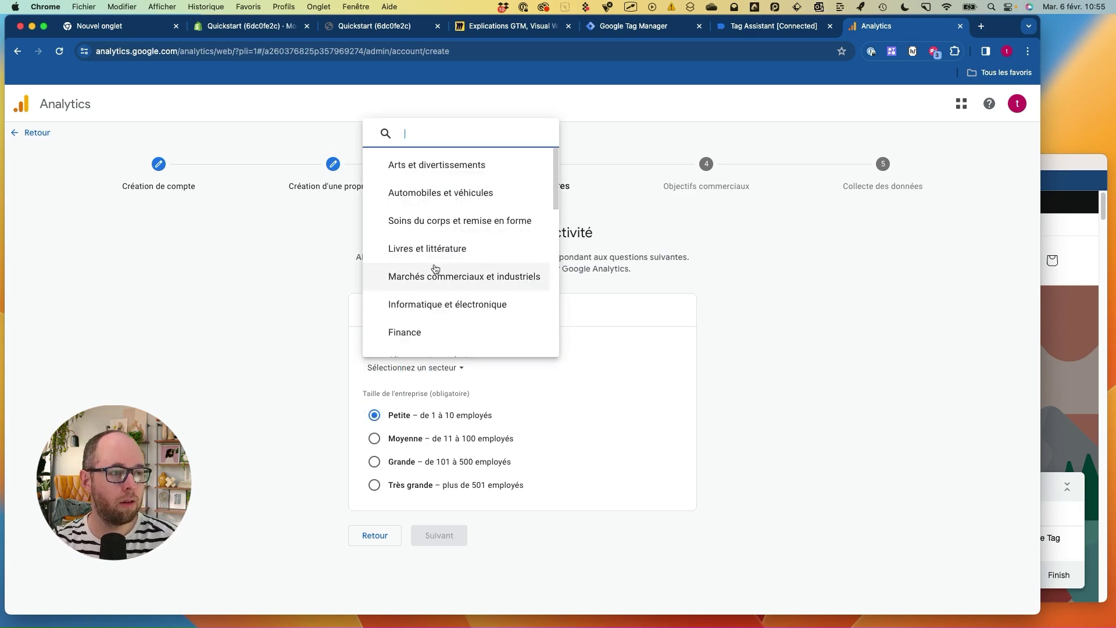
pyautogui.scroll(-3, 459, 302)
pyautogui.scroll(-5, 476, 293)
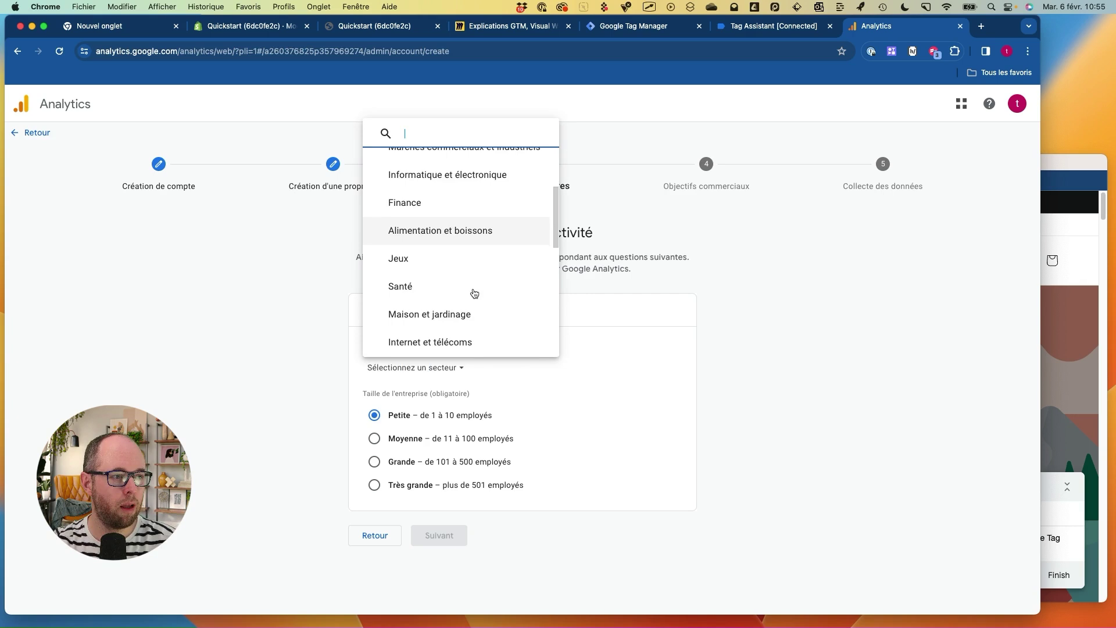
pyautogui.scroll(-3, 478, 298)
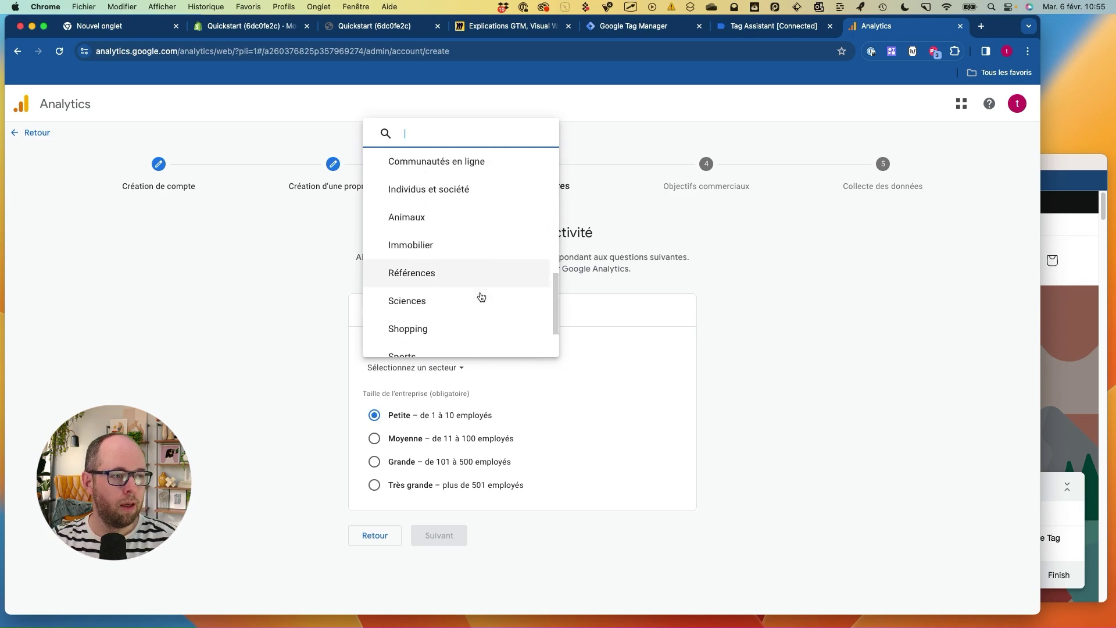
pyautogui.click(394, 283)
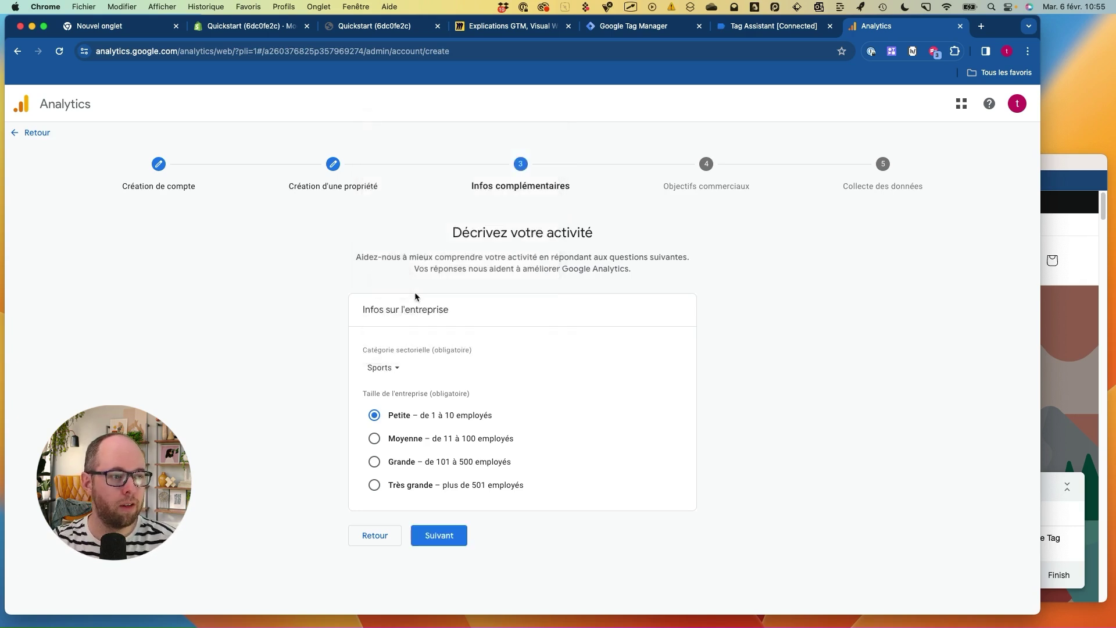
pyautogui.moveTo(387, 350)
pyautogui.mouseDown()
pyautogui.moveTo(418, 368)
pyautogui.moveTo(378, 385)
pyautogui.moveTo(391, 357)
pyautogui.moveTo(403, 377)
pyautogui.mouseUp()
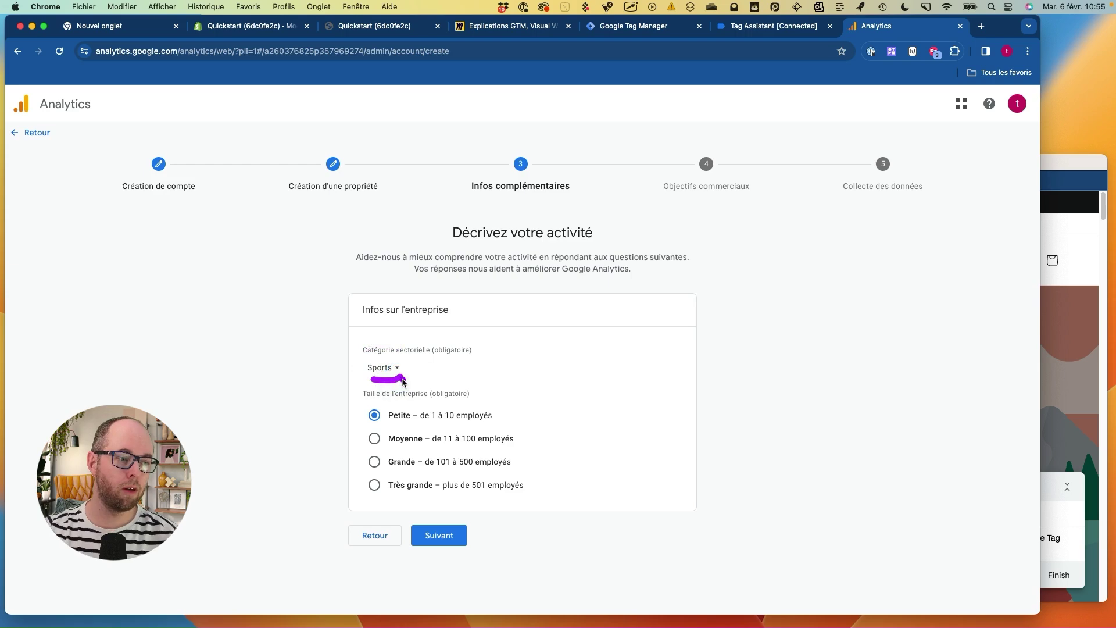
pyautogui.moveTo(433, 432); pyautogui.dragTo(500, 429)
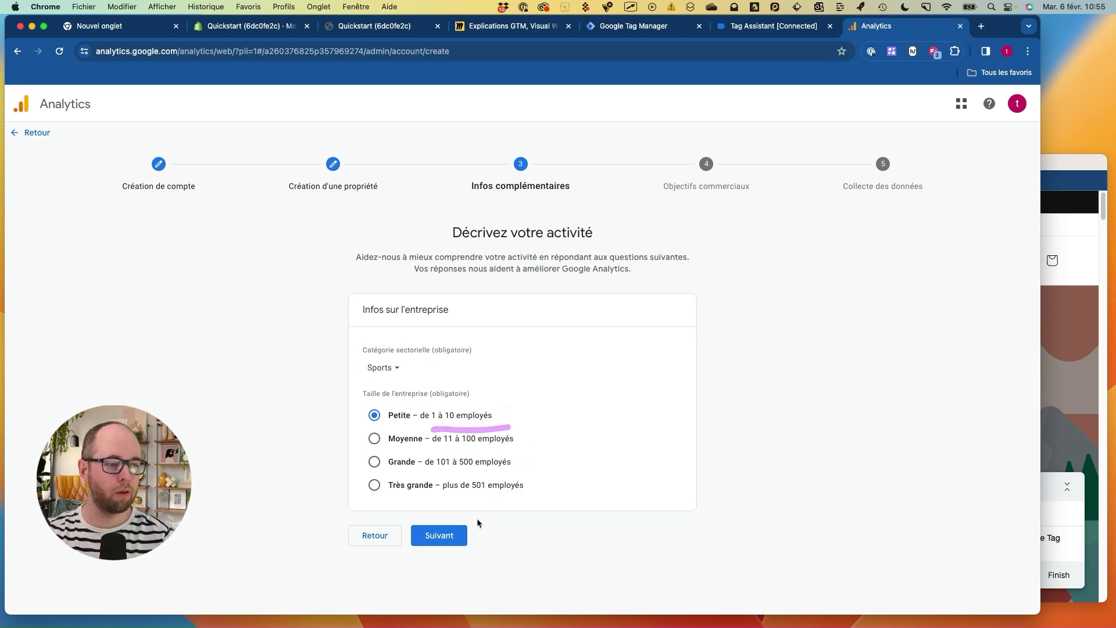
pyautogui.click(452, 537)
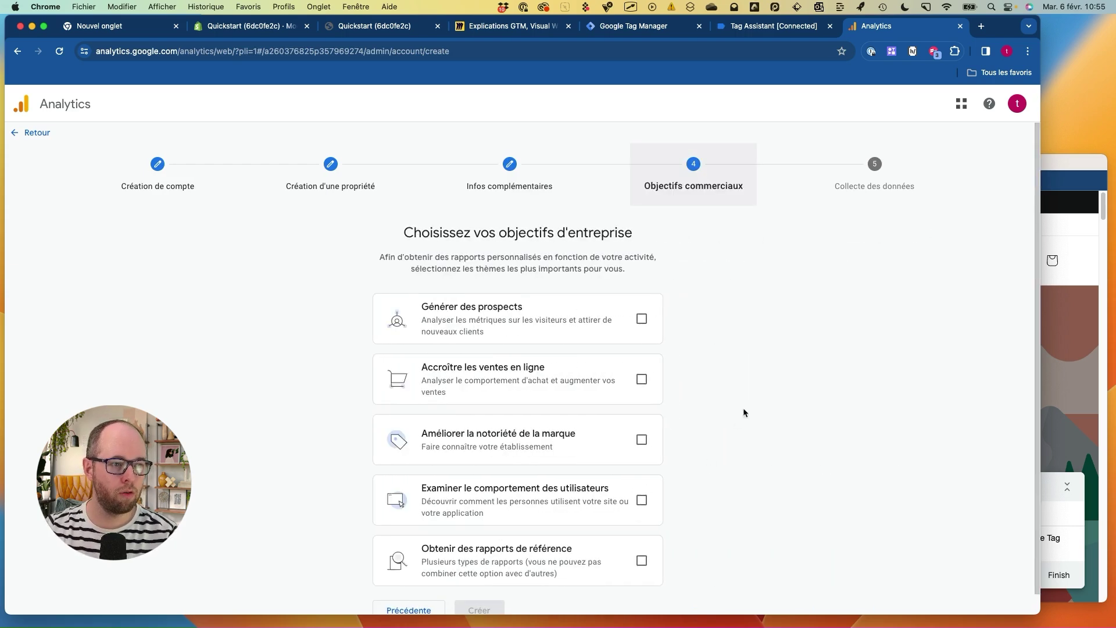
# - Choose "Accroître les ventes en ligne" as the business objective and submit the account and property for creation
pyautogui.scroll(-1, 723, 417)
pyautogui.moveTo(693, 123)
pyautogui.mouseDown()
pyautogui.moveTo(705, 241)
pyautogui.moveTo(755, 163)
pyautogui.mouseUp()
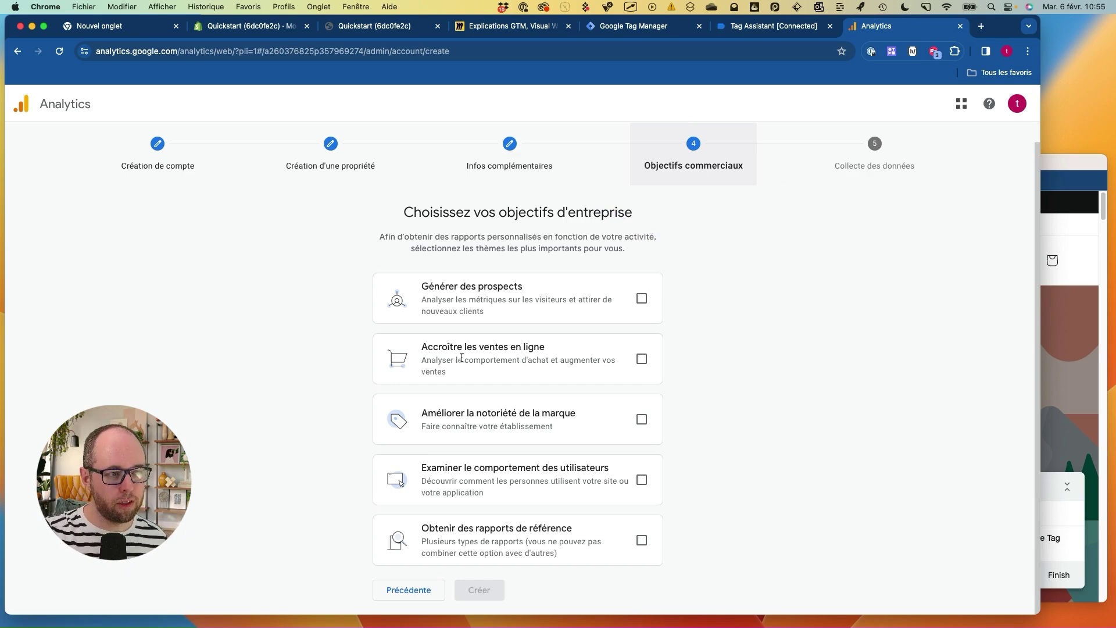
pyautogui.moveTo(486, 262)
pyautogui.mouseDown()
pyautogui.moveTo(668, 299)
pyautogui.moveTo(436, 272)
pyautogui.mouseUp()
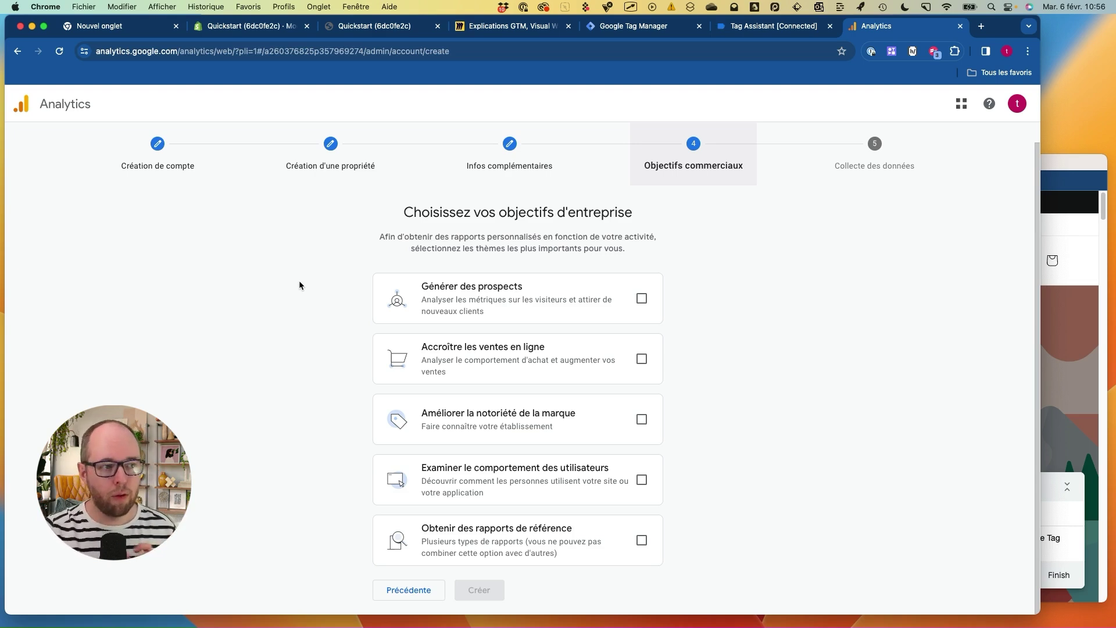
pyautogui.moveTo(535, 333)
pyautogui.mouseDown()
pyautogui.moveTo(337, 396)
pyautogui.moveTo(563, 347)
pyautogui.mouseUp()
pyautogui.click(642, 359)
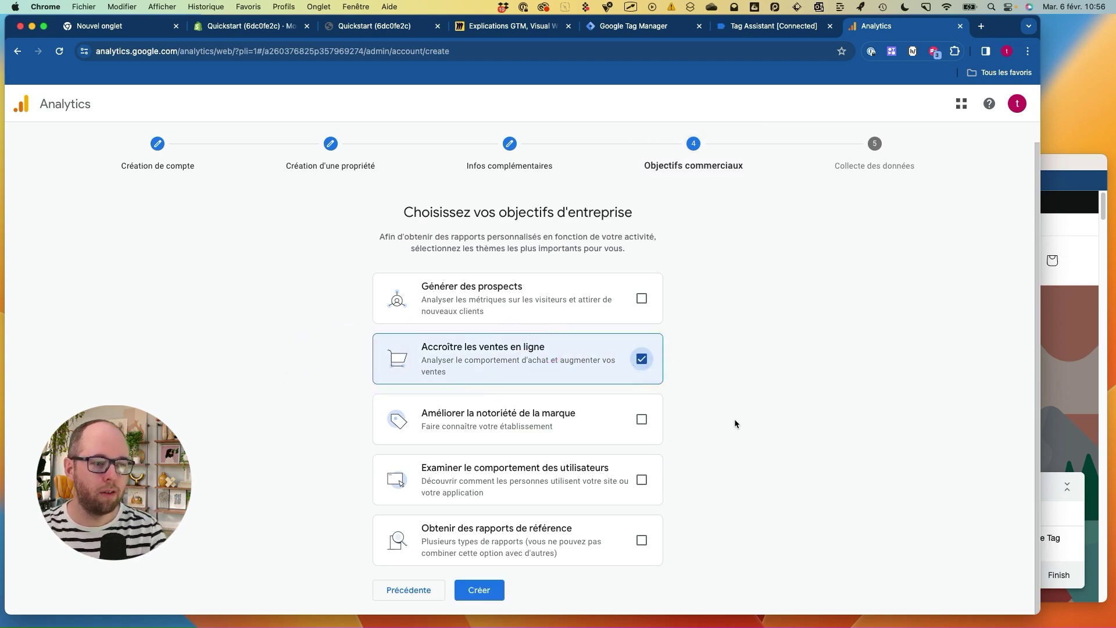
pyautogui.moveTo(507, 439)
pyautogui.mouseDown()
pyautogui.moveTo(375, 474)
pyautogui.moveTo(619, 416)
pyautogui.mouseUp()
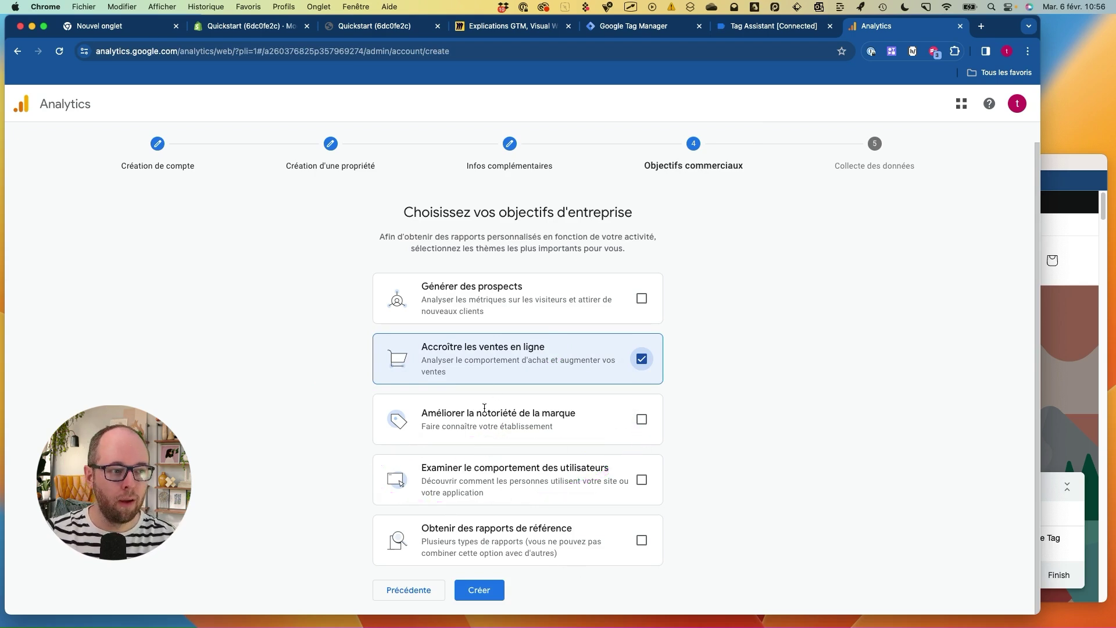
pyautogui.moveTo(659, 334)
pyautogui.mouseDown()
pyautogui.moveTo(326, 349)
pyautogui.moveTo(563, 314)
pyautogui.mouseUp()
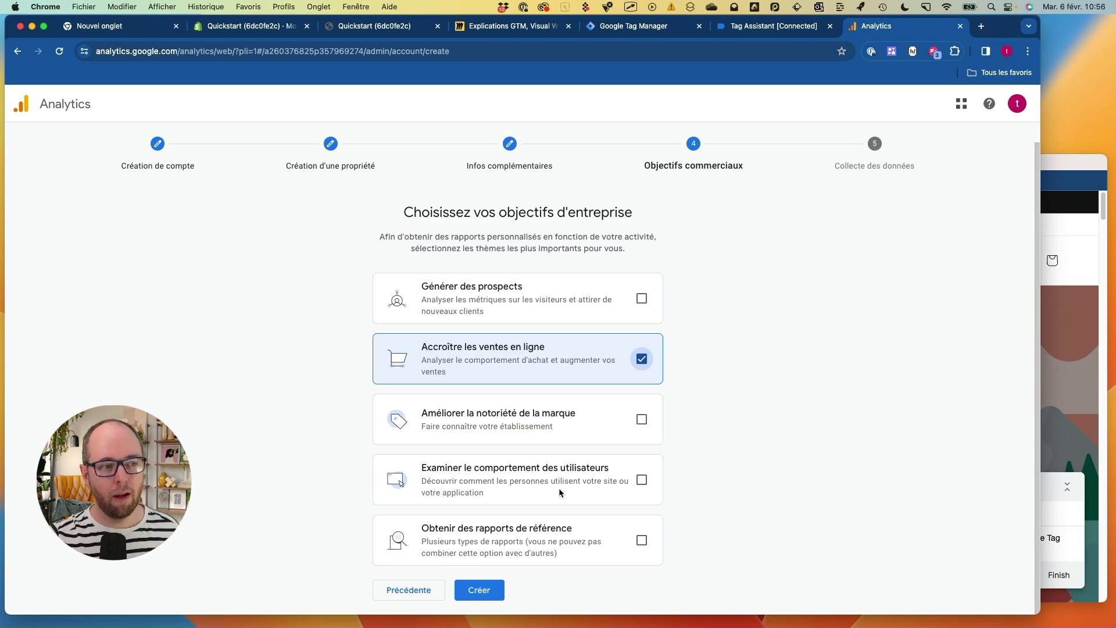
pyautogui.click(478, 589)
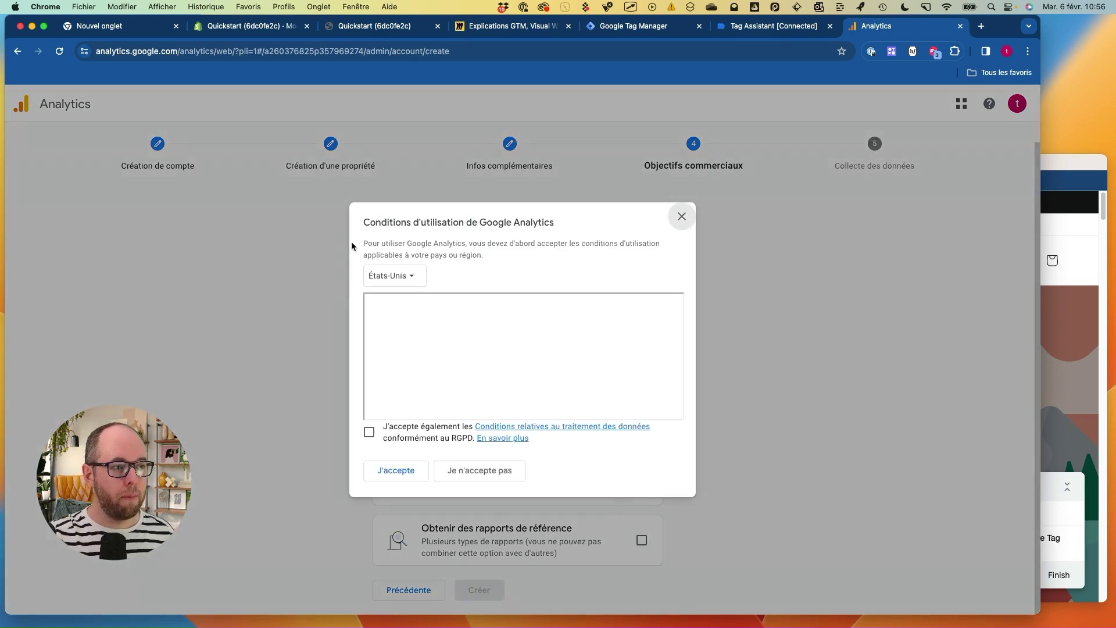
# - Set the terms of service country to Canada, agree to the GDPR data processing terms and accept the Google Analytics terms
pyautogui.click(409, 276)
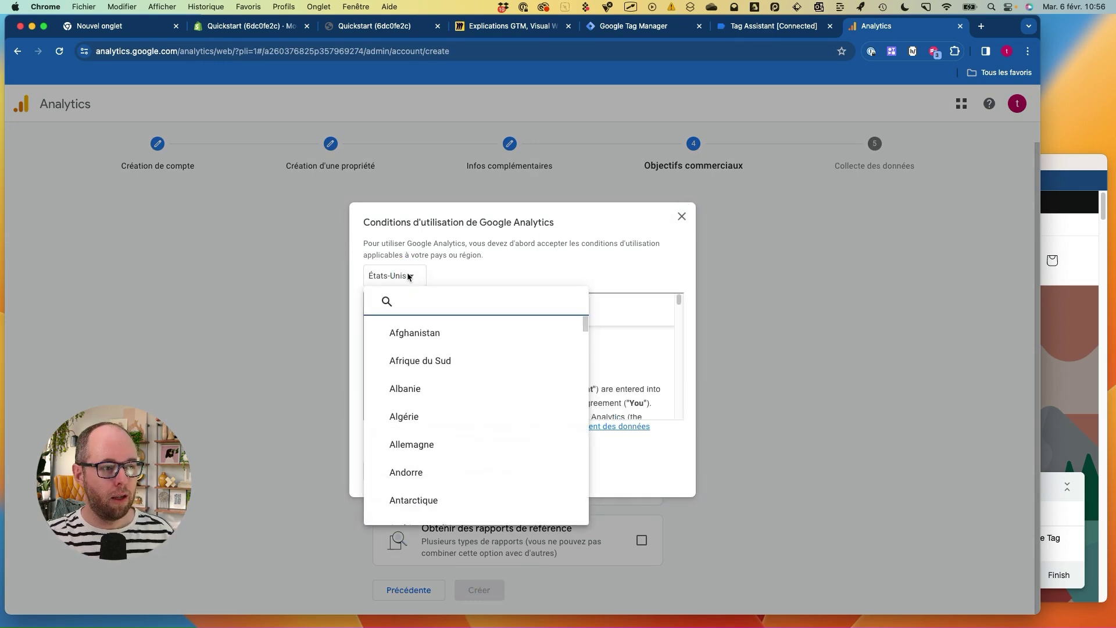
pyautogui.write('ca')
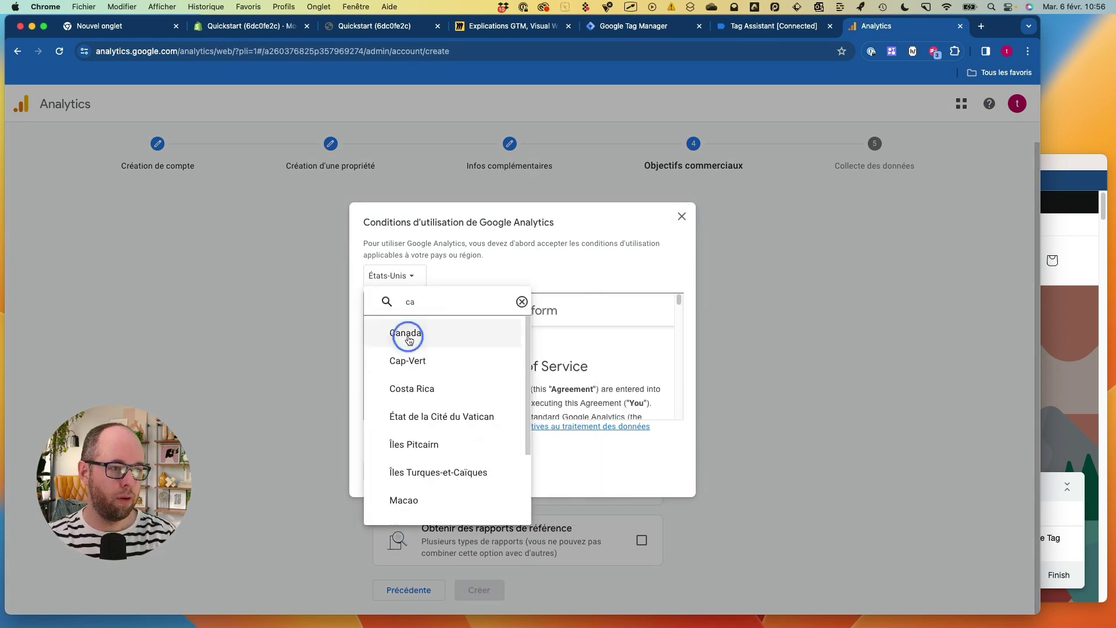
pyautogui.click(406, 332)
pyautogui.click(475, 402)
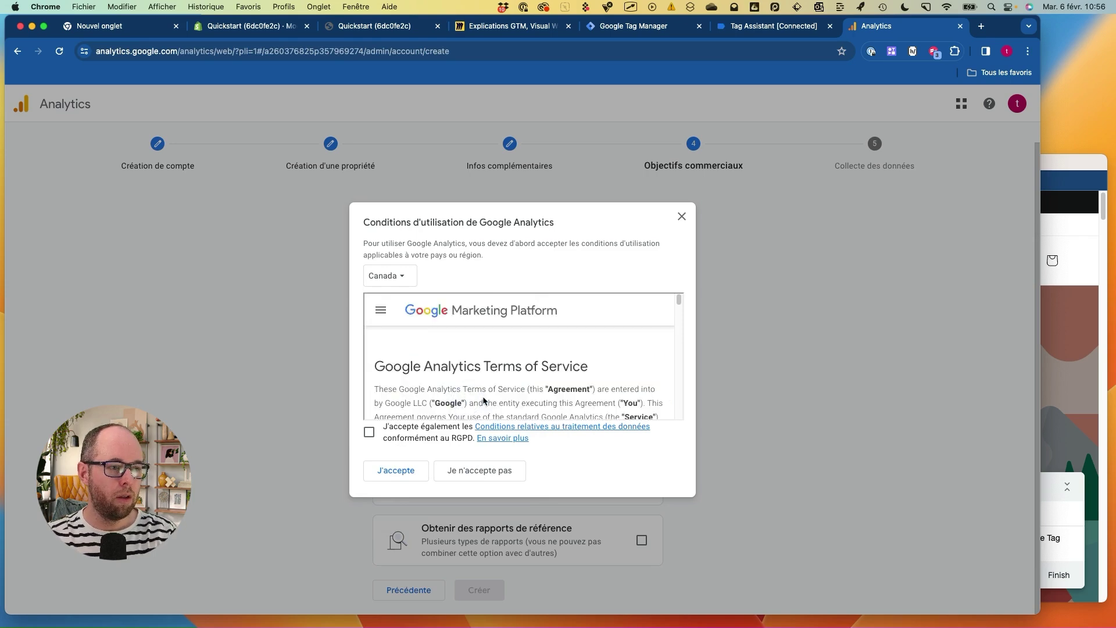
pyautogui.scroll(-10, 517, 397)
pyautogui.click(369, 432)
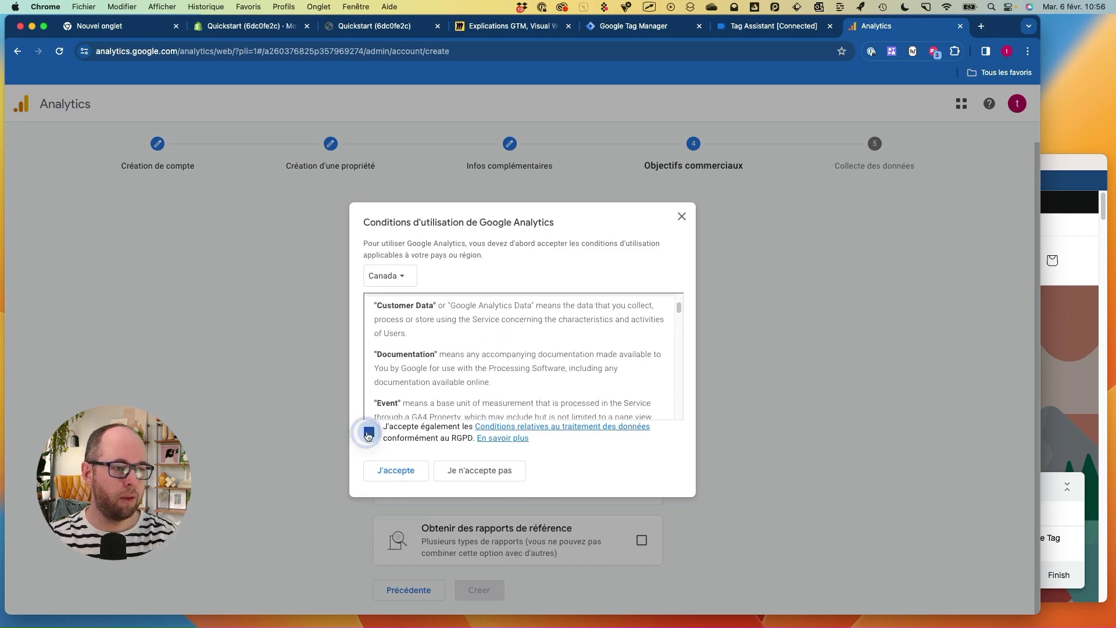
pyautogui.scroll(-5, 469, 391)
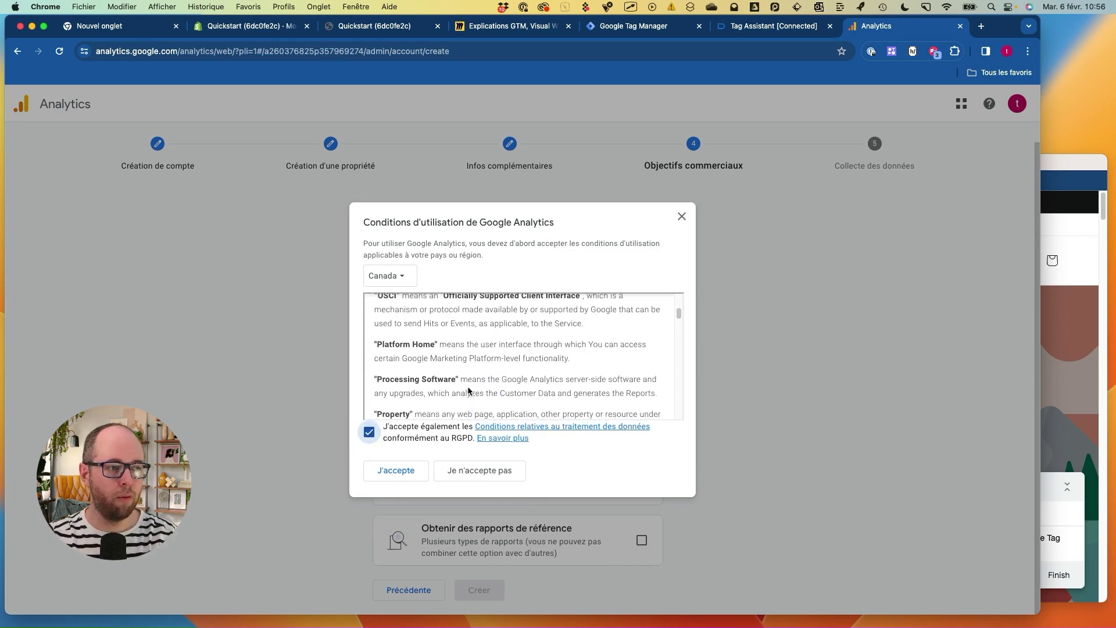
pyautogui.click(398, 470)
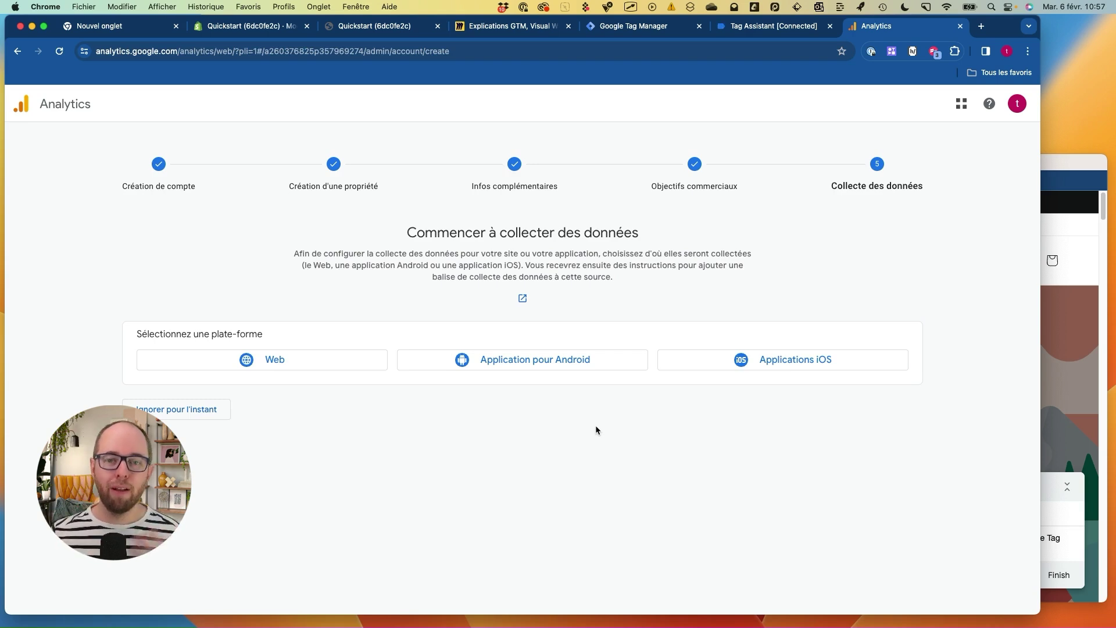
pyautogui.moveTo(558, 327)
pyautogui.mouseDown()
pyautogui.moveTo(391, 342)
pyautogui.moveTo(840, 321)
pyautogui.mouseUp()
pyautogui.moveTo(337, 318)
pyautogui.mouseDown()
pyautogui.moveTo(345, 314)
pyautogui.moveTo(247, 285)
pyautogui.mouseUp()
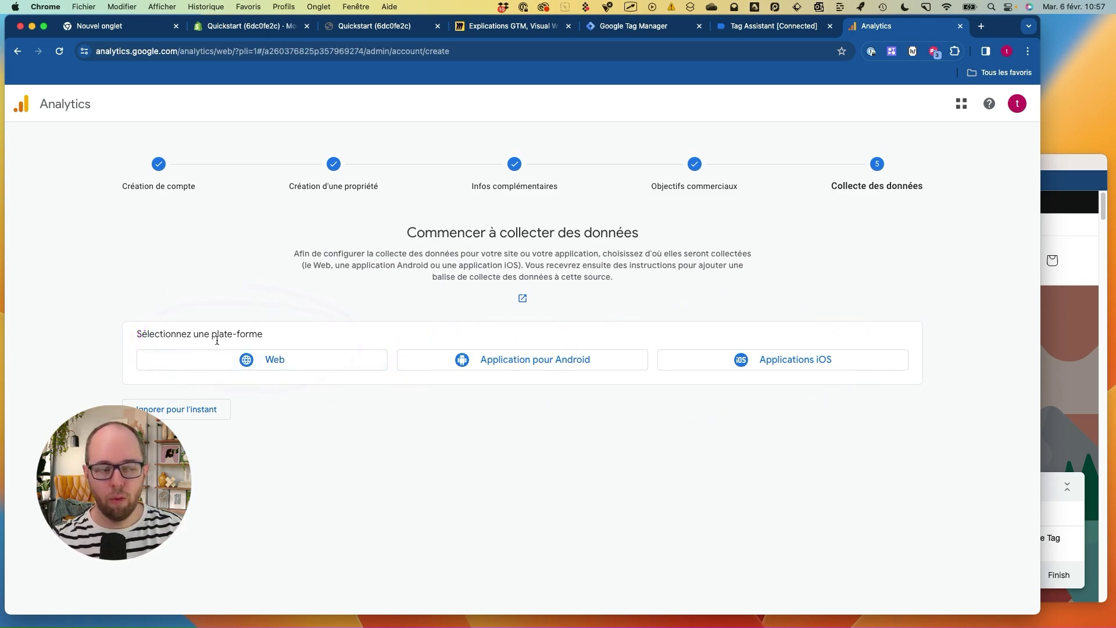
pyautogui.click(273, 358)
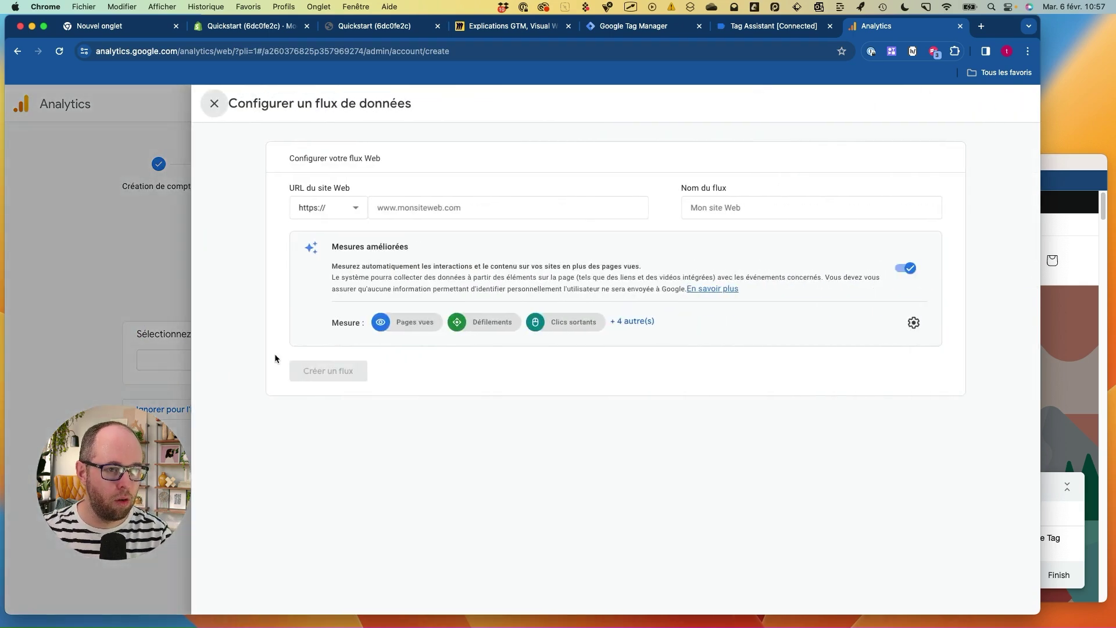
pyautogui.moveTo(444, 181)
pyautogui.mouseDown()
pyautogui.moveTo(293, 229)
pyautogui.moveTo(428, 156)
pyautogui.mouseUp()
pyautogui.click(392, 206)
pyautogui.press('super+shift+v')
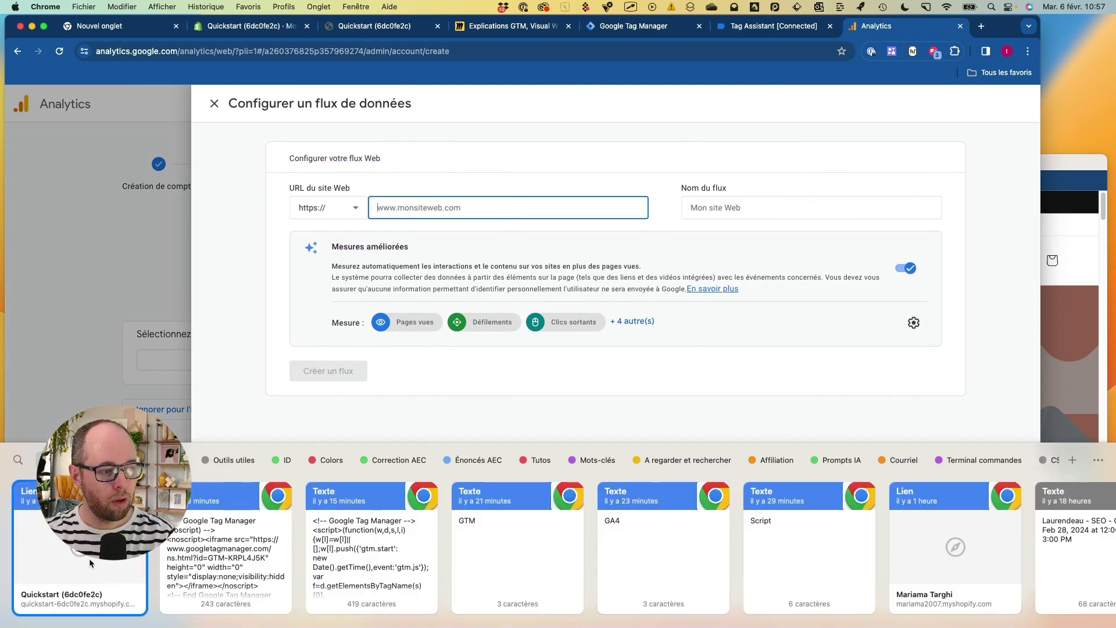
pyautogui.press('Return')
pyautogui.moveTo(404, 208); pyautogui.dragTo(369, 204)
pyautogui.press('BackSpace')
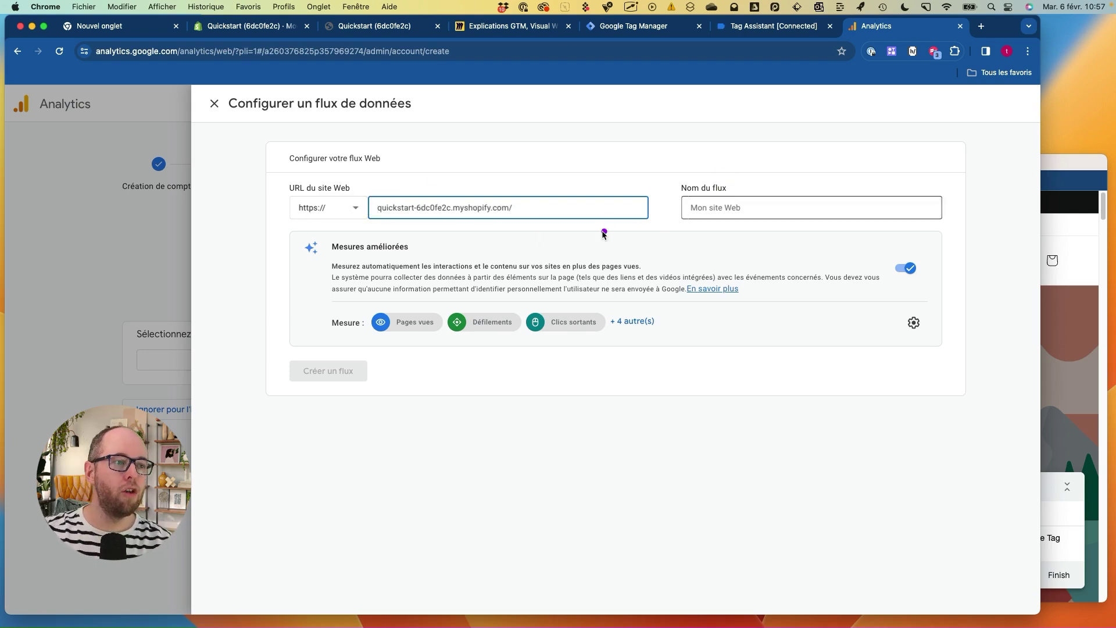
# - Name the web stream "quickstart-6dc0fe2c.myshopify.com" by copying the site address without its trailing slash, and create the stream
pyautogui.moveTo(375, 207); pyautogui.dragTo(506, 213)
pyautogui.press('super+c')
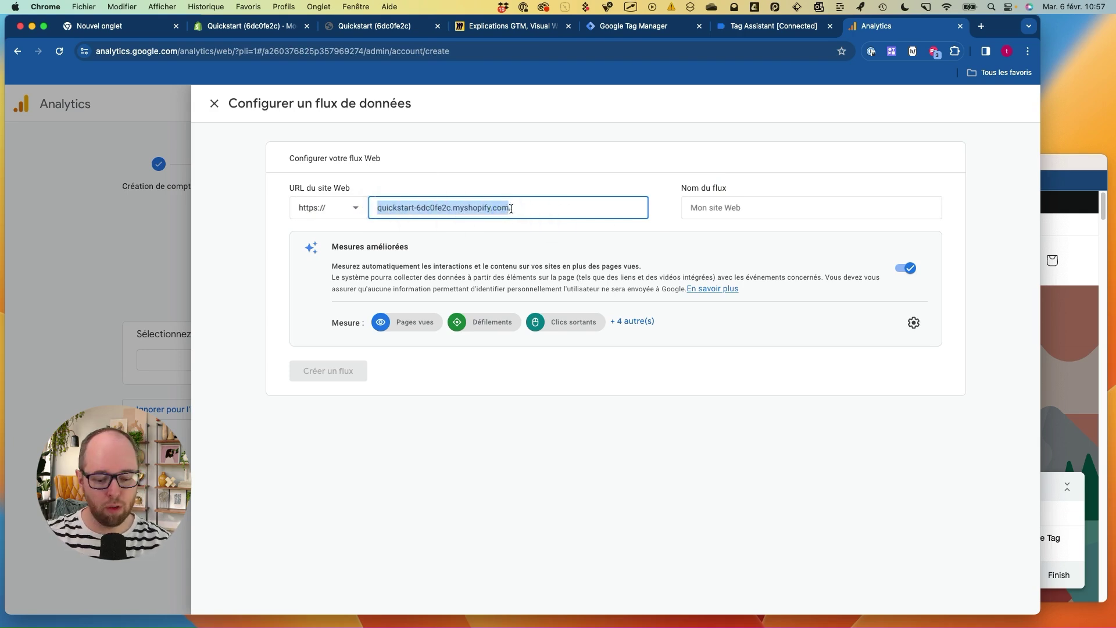
pyautogui.click(690, 212)
pyautogui.press('super+v')
pyautogui.moveTo(665, 224); pyautogui.dragTo(837, 213)
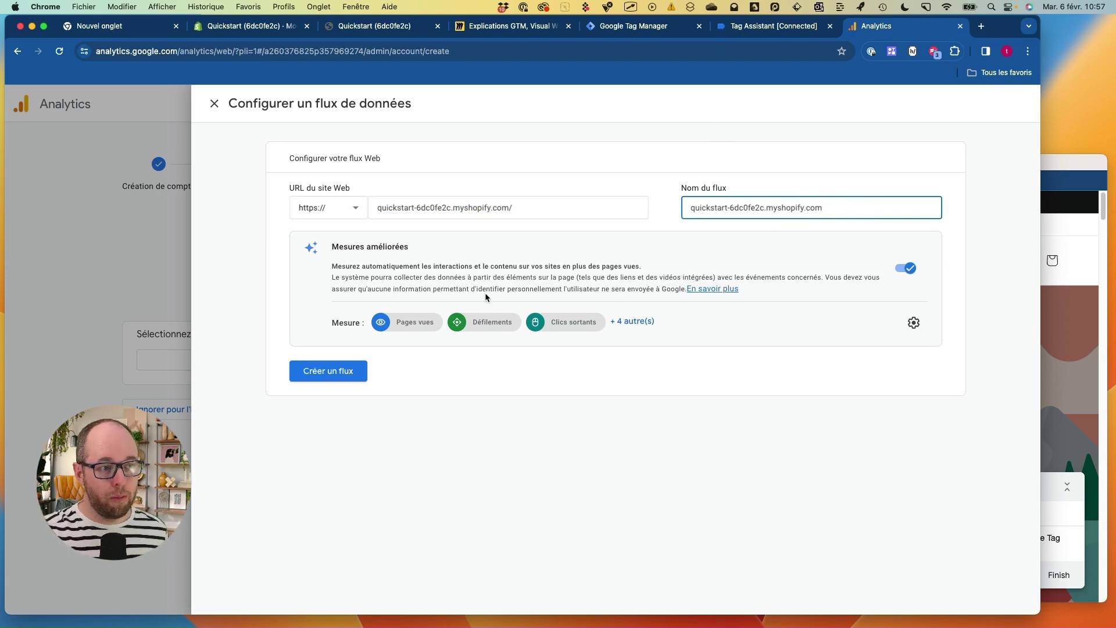
pyautogui.click(331, 369)
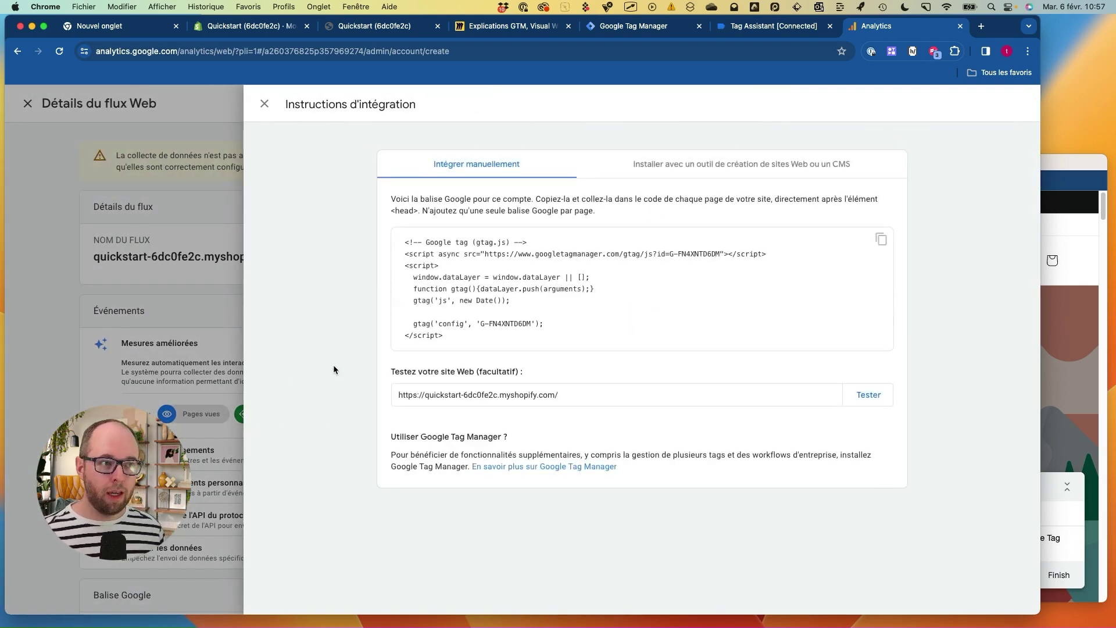
pyautogui.moveTo(483, 193)
pyautogui.mouseDown()
pyautogui.moveTo(378, 204)
pyautogui.moveTo(726, 212)
pyautogui.moveTo(356, 223)
pyautogui.mouseUp()
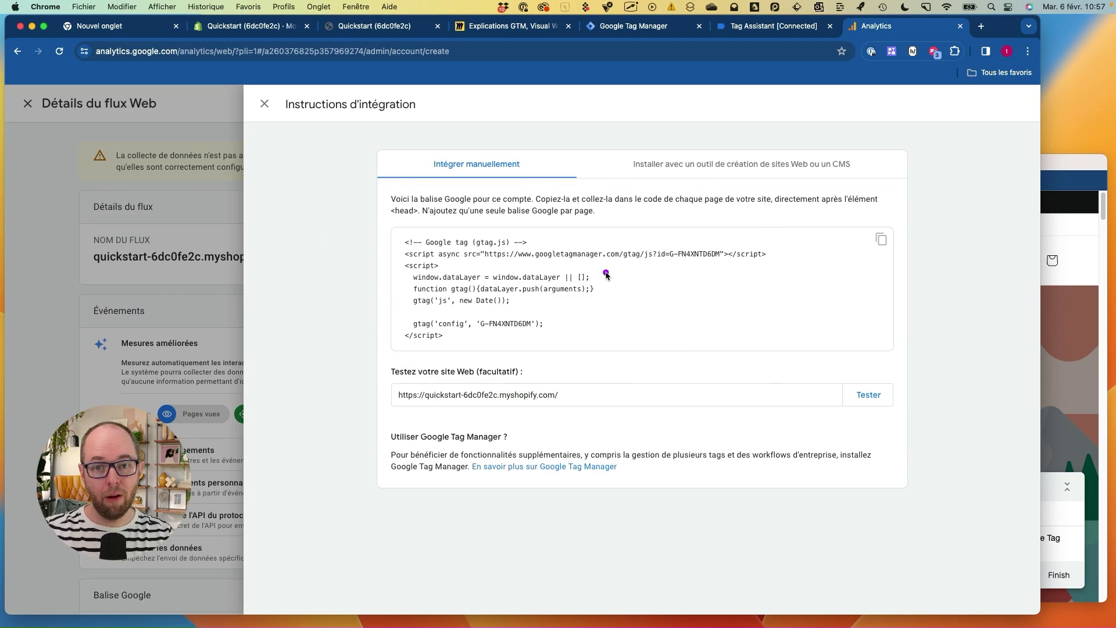
pyautogui.moveTo(523, 222)
pyautogui.mouseDown()
pyautogui.moveTo(410, 340)
pyautogui.moveTo(630, 299)
pyautogui.mouseUp()
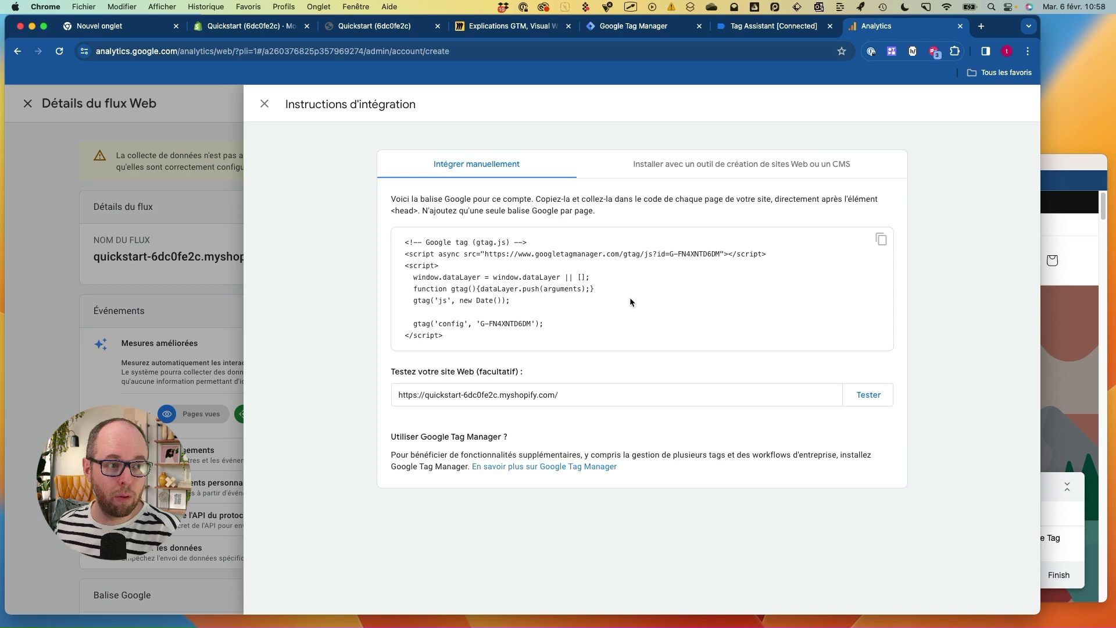
pyautogui.moveTo(509, 219)
pyautogui.mouseDown()
pyautogui.moveTo(722, 323)
pyautogui.moveTo(705, 279)
pyautogui.mouseUp()
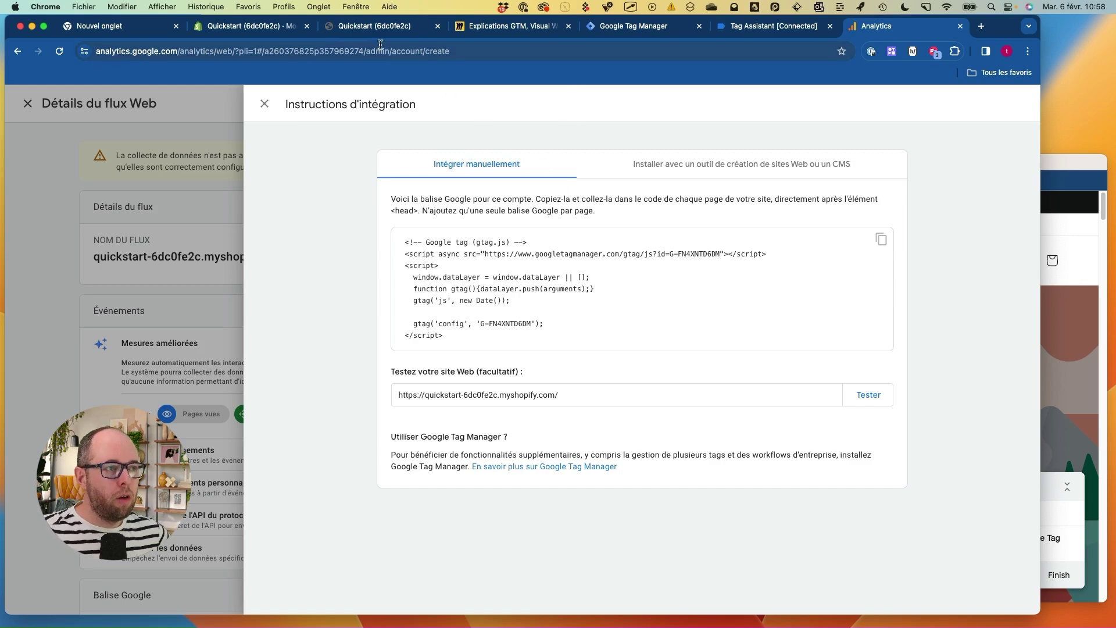
# - Switch to Google Tag Manager and open the tag list (Balises) of the Demo Shopify container
pyautogui.click(633, 27)
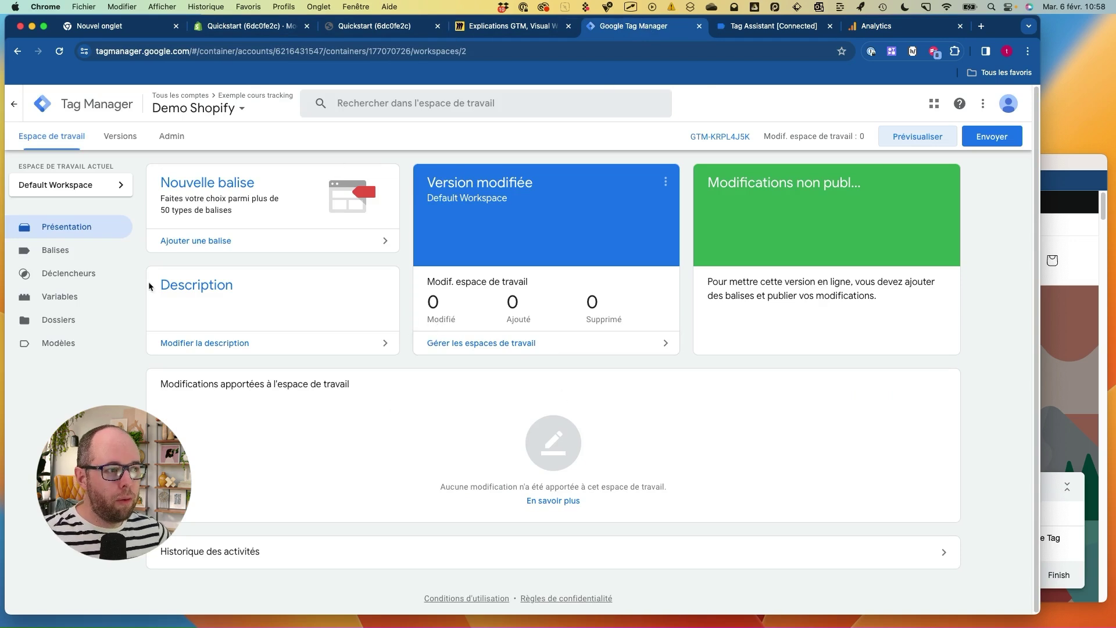
pyautogui.click(49, 255)
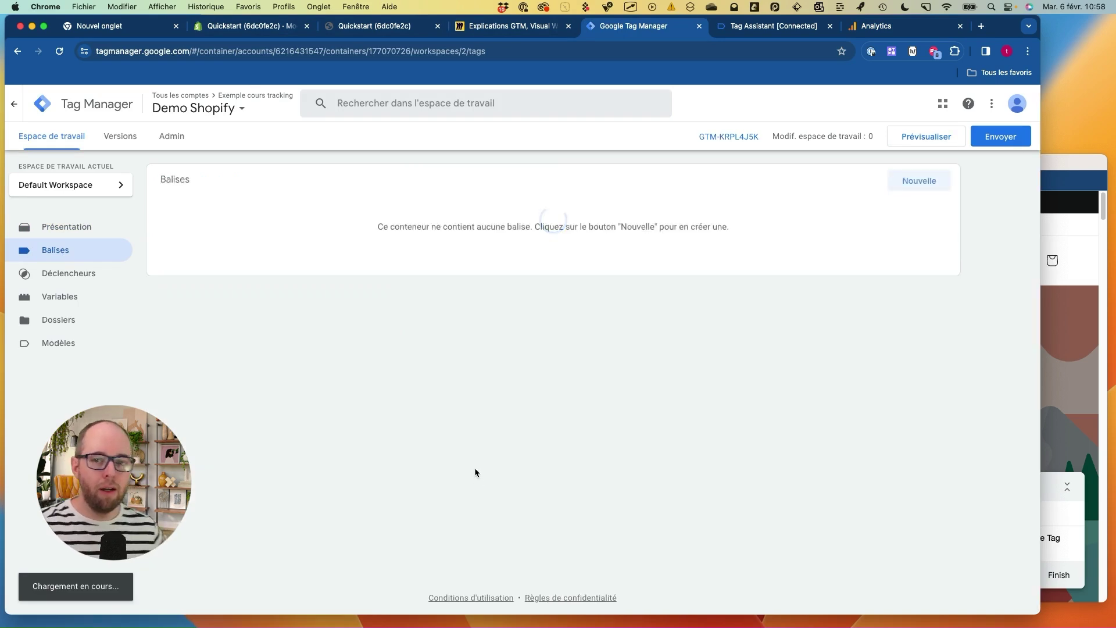
pyautogui.moveTo(525, 194)
pyautogui.mouseDown()
pyautogui.moveTo(514, 466)
pyautogui.moveTo(715, 221)
pyautogui.mouseUp()
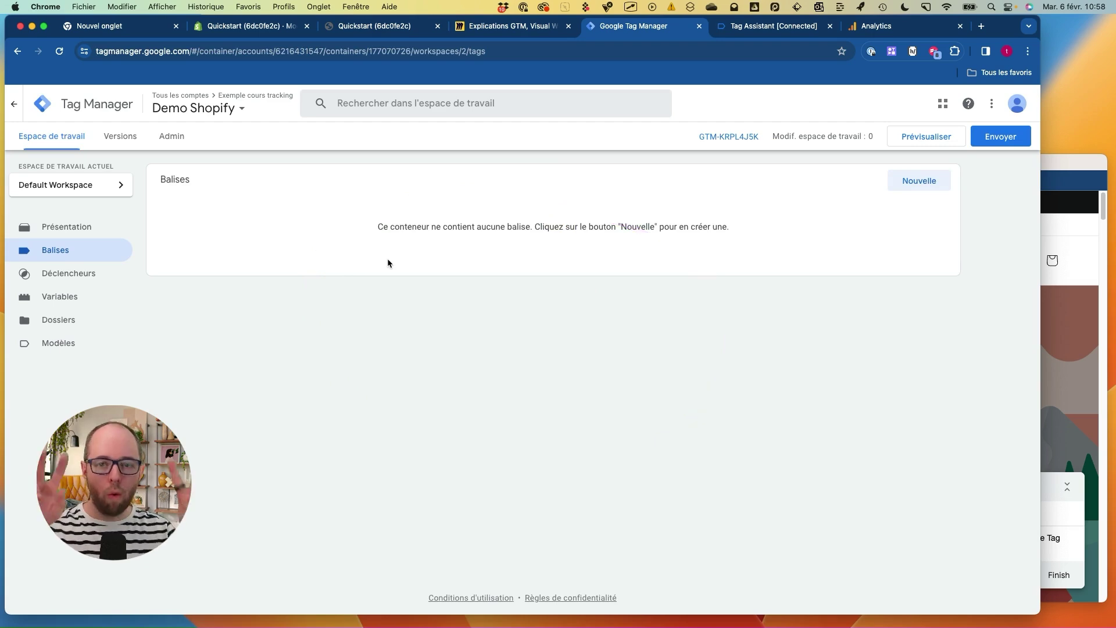
# - Switch to the Miro board and examine the diagram linking GA4, Clarity and Meta scripts to the website through Google Tag Manager
pyautogui.hotkey('ctrl', 'shift', 'Tab')
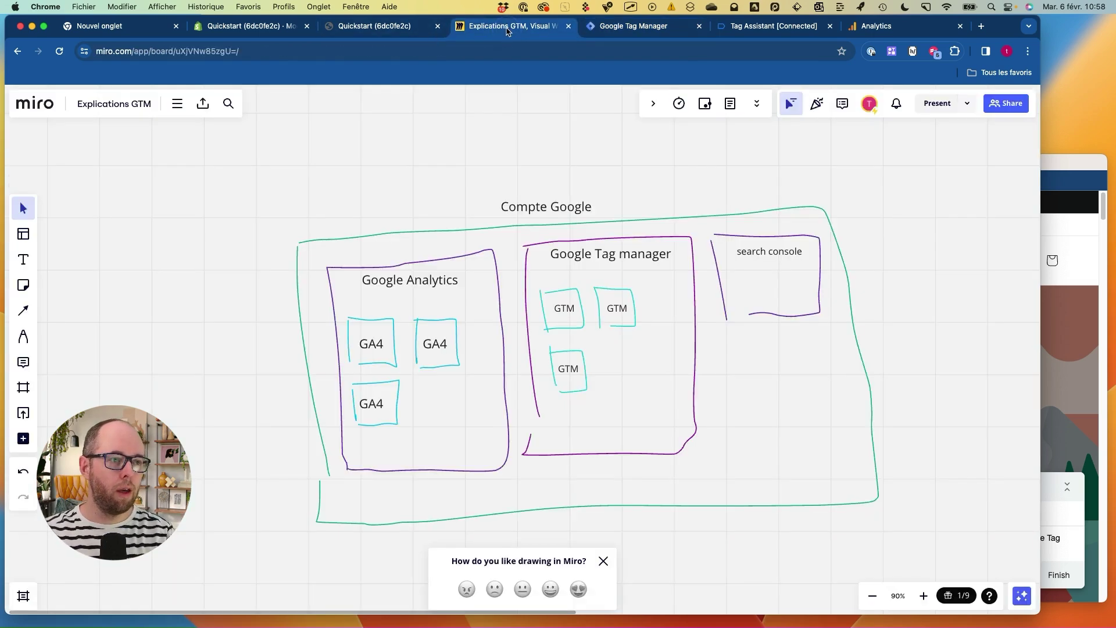
pyautogui.press('space')
pyautogui.moveTo(197, 276)
pyautogui.mouseDown()
pyautogui.moveTo(647, 247)
pyautogui.moveTo(180, 285)
pyautogui.mouseUp()
pyautogui.moveTo(890, 249); pyautogui.dragTo(338, 237)
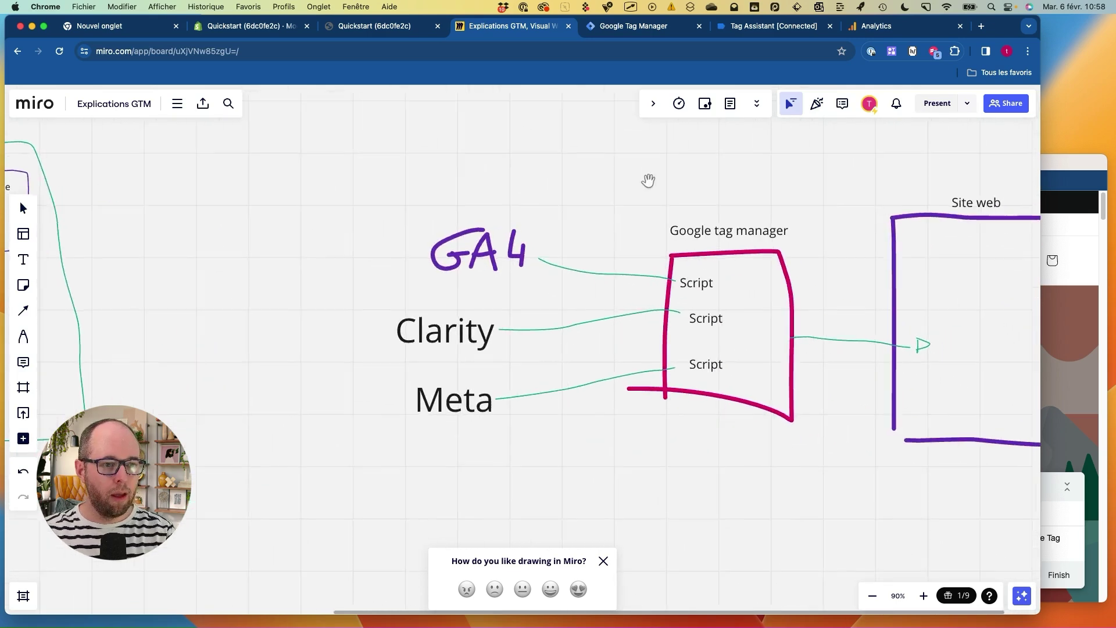
pyautogui.moveTo(647, 179); pyautogui.dragTo(344, 214)
pyautogui.moveTo(414, 301)
pyautogui.mouseDown()
pyautogui.moveTo(372, 325)
pyautogui.moveTo(429, 304)
pyautogui.moveTo(401, 317)
pyautogui.mouseUp()
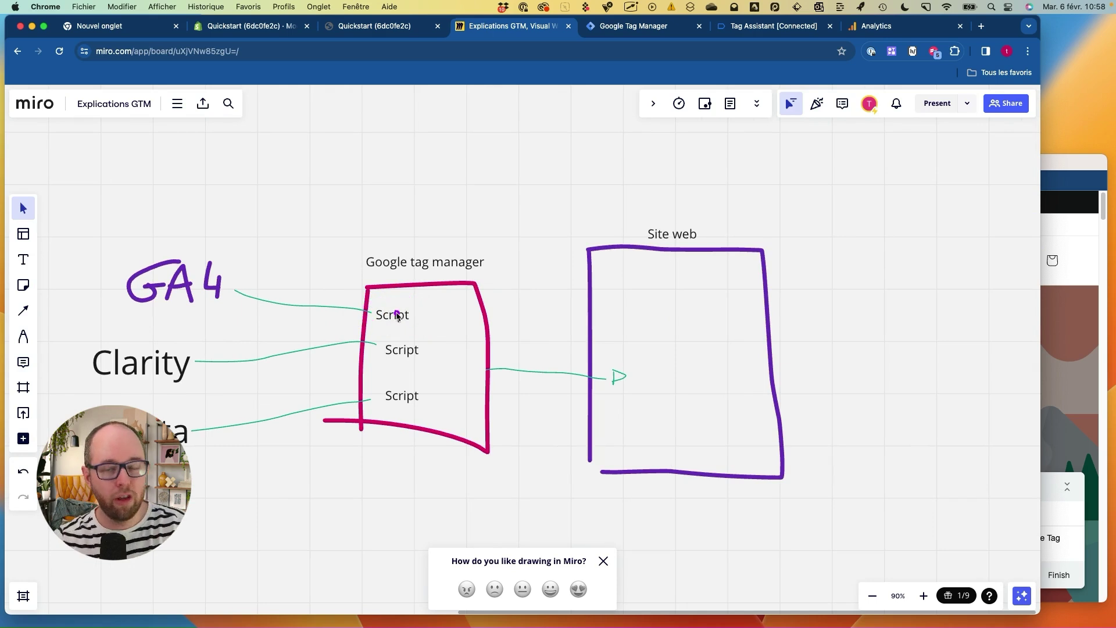
pyautogui.moveTo(426, 313)
pyautogui.mouseDown()
pyautogui.moveTo(423, 323)
pyautogui.moveTo(448, 319)
pyautogui.moveTo(436, 304)
pyautogui.moveTo(379, 304)
pyautogui.moveTo(399, 331)
pyautogui.mouseUp()
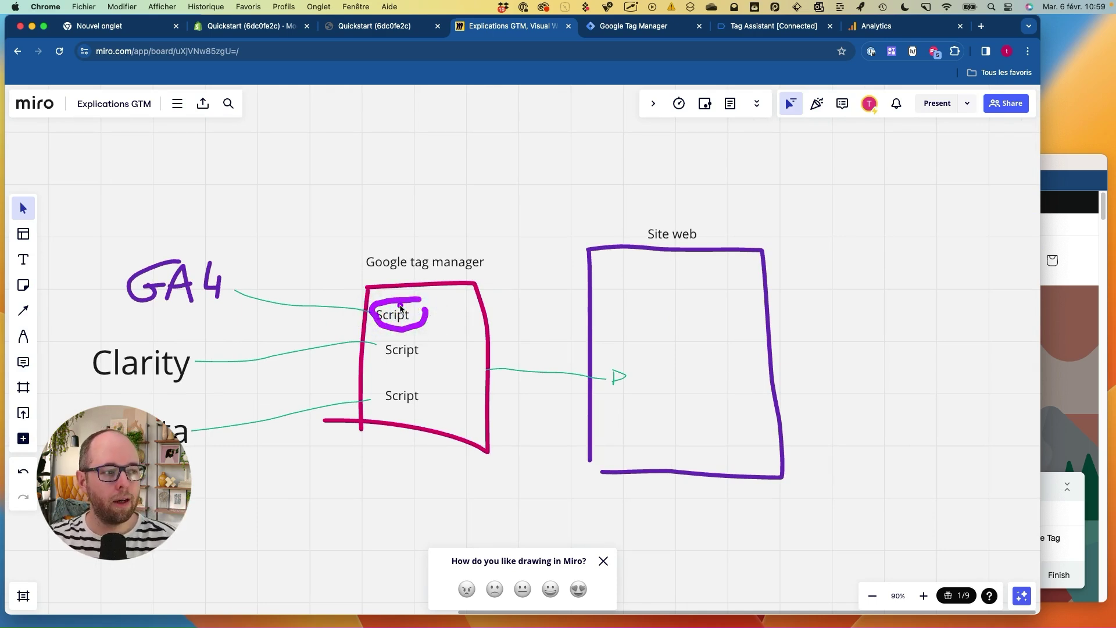
# - Return to Google Tag Manager, start a new tag in the Demo Shopify container and name it "GA4 - Tag"
pyautogui.click(610, 29)
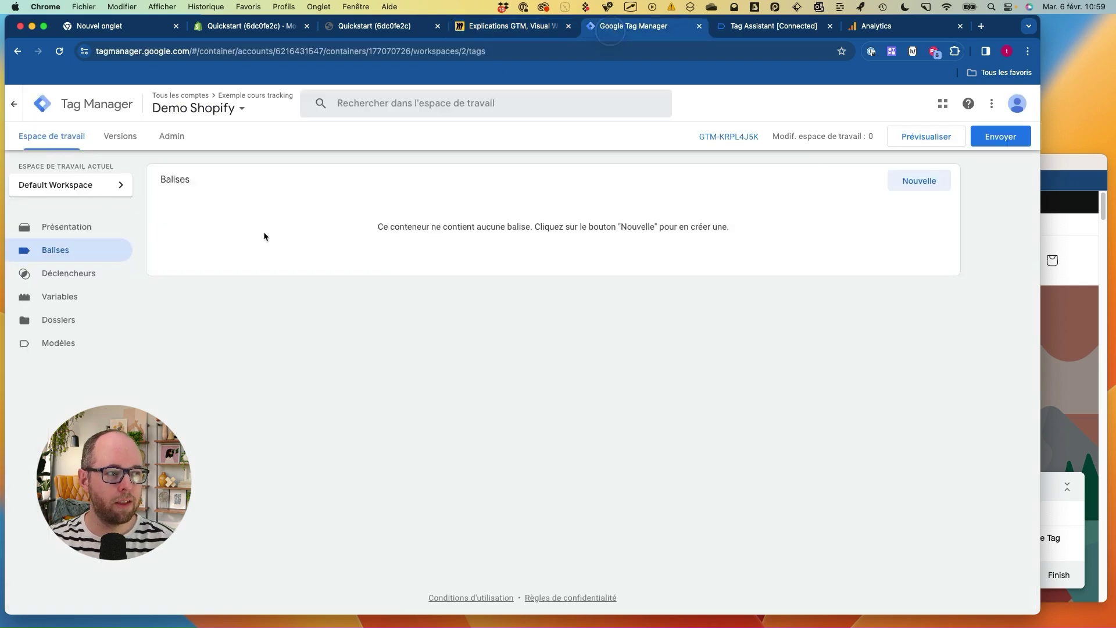
pyautogui.moveTo(85, 227)
pyautogui.mouseDown()
pyautogui.moveTo(73, 264)
pyautogui.moveTo(46, 238)
pyautogui.mouseUp()
pyautogui.moveTo(505, 224); pyautogui.dragTo(489, 573)
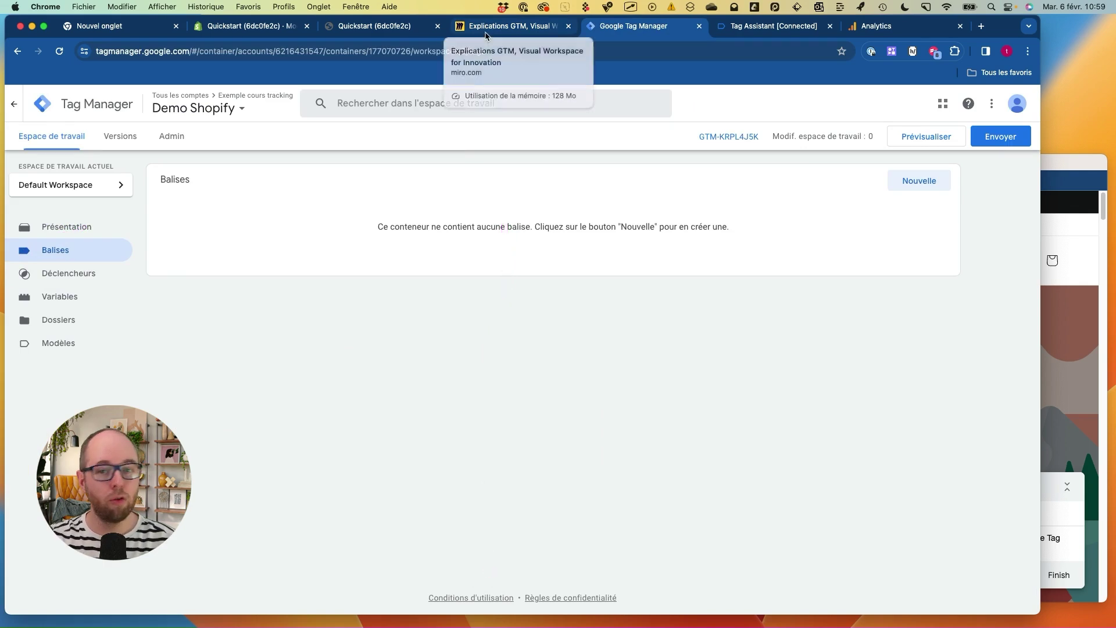
pyautogui.moveTo(81, 233)
pyautogui.mouseDown()
pyautogui.moveTo(35, 230)
pyautogui.moveTo(78, 251)
pyautogui.mouseUp()
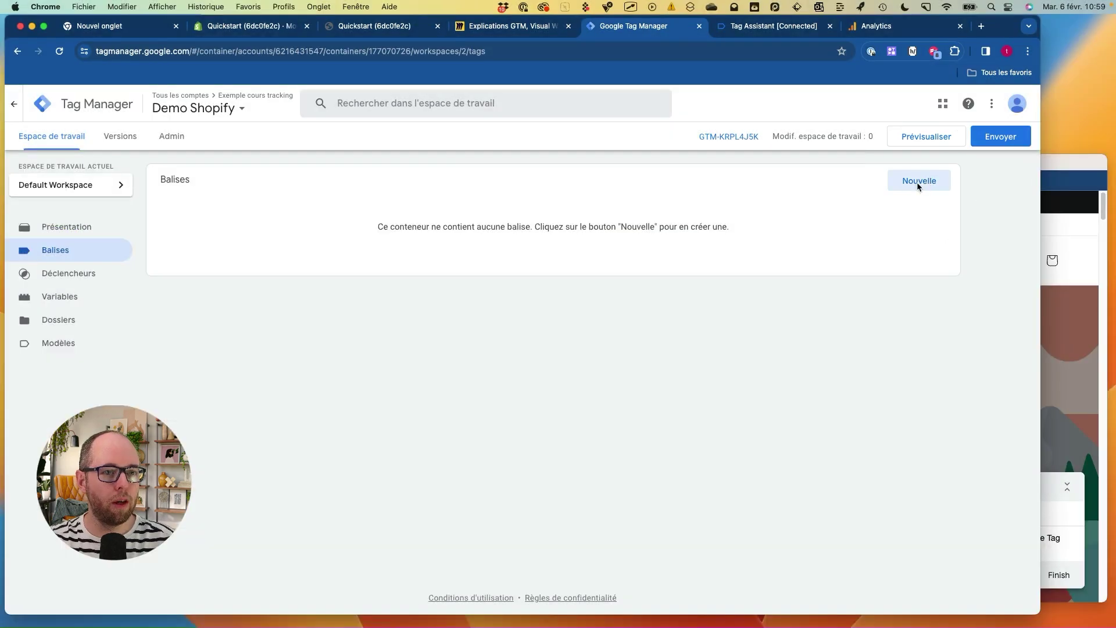
pyautogui.click(918, 184)
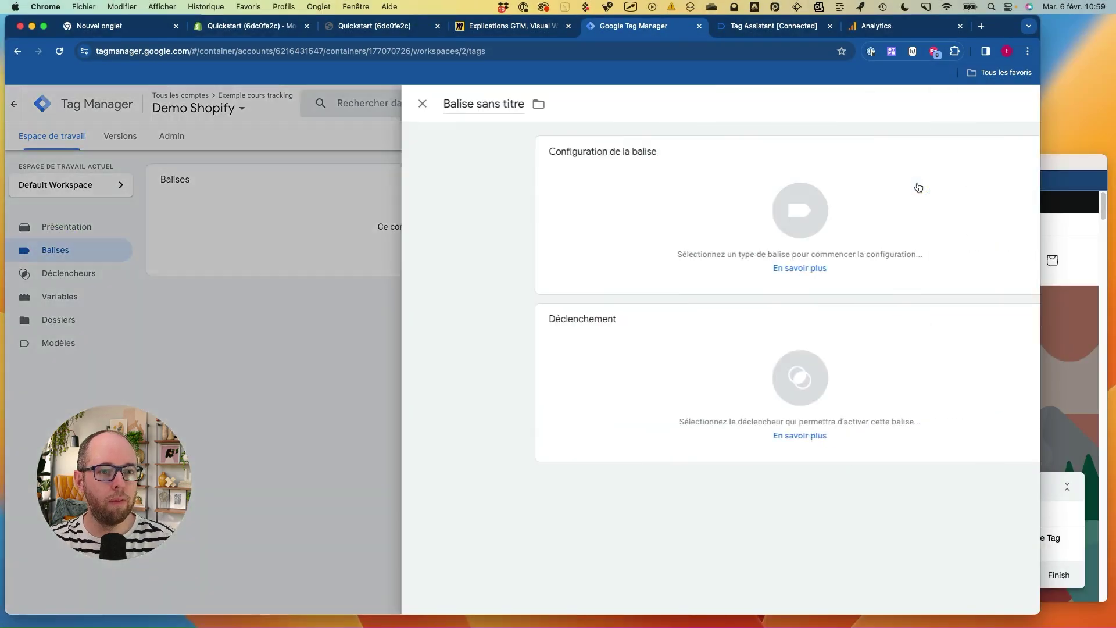
pyautogui.click(305, 105)
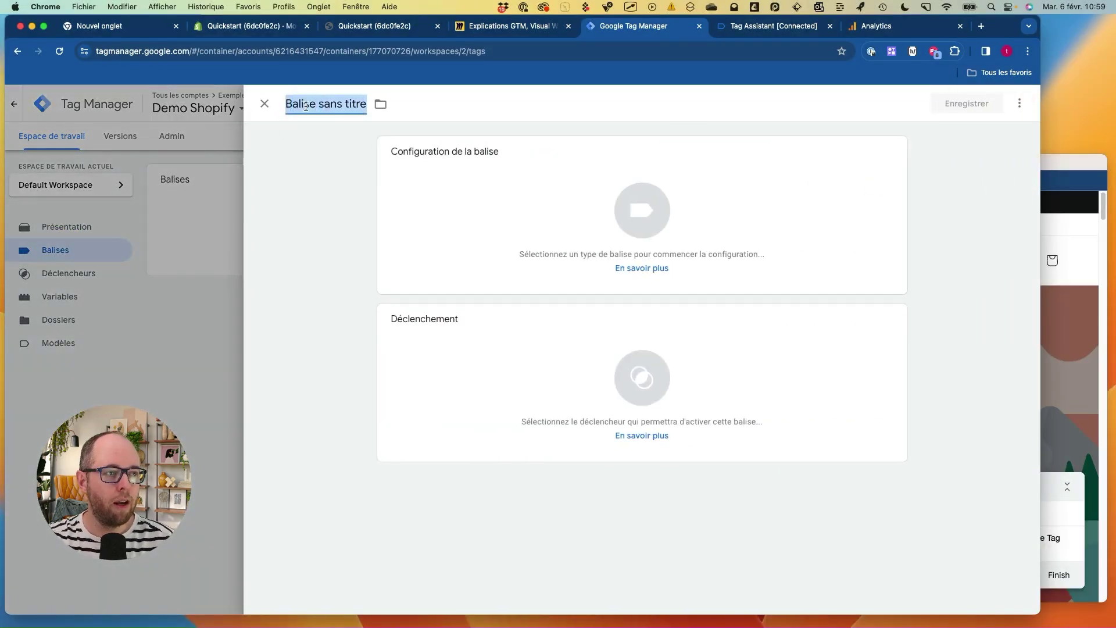
pyautogui.write('GA')
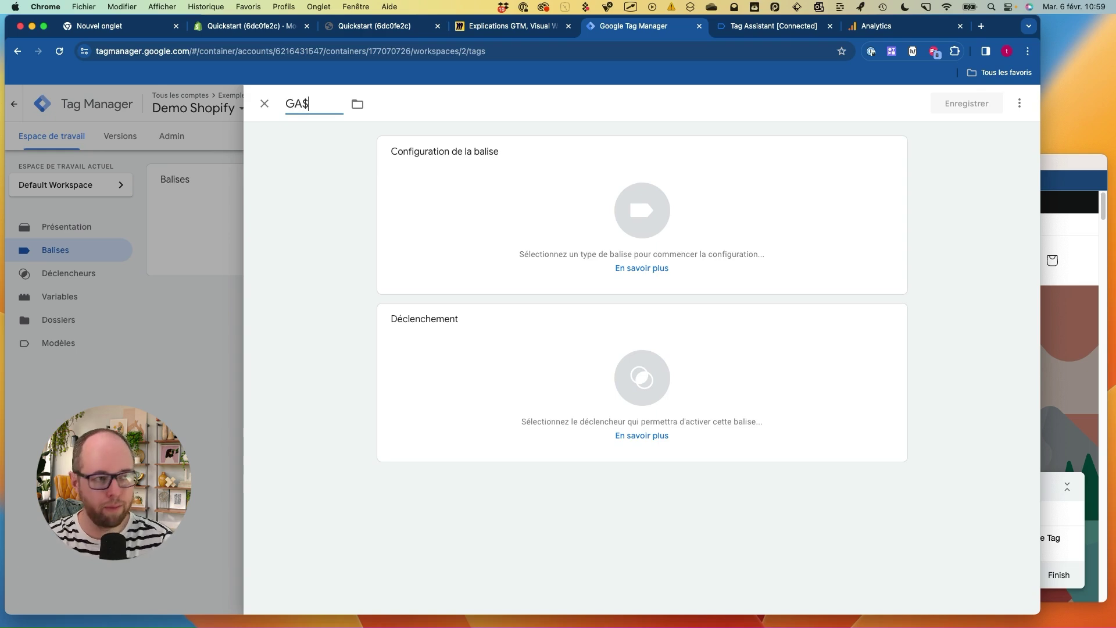
pyautogui.write('4 - Tag')
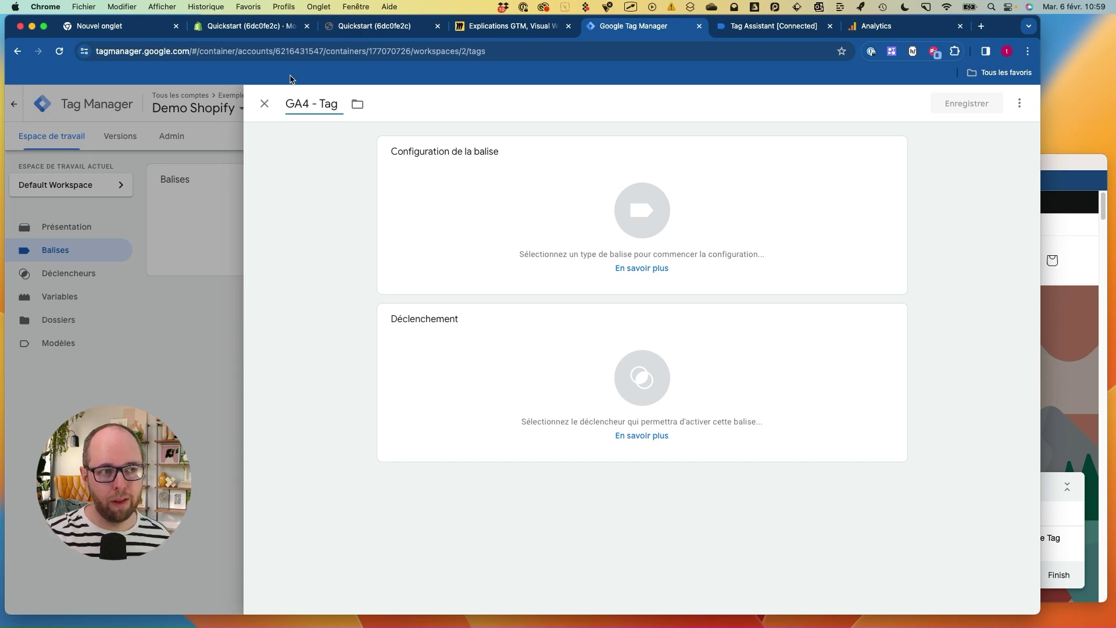
pyautogui.hotkey('ctrl', 'a')
# - Open the tag type selection for the "GA4 - Tag" configuration and show the Google Analytics tag types
pyautogui.moveTo(618, 129)
pyautogui.mouseDown()
pyautogui.moveTo(532, 195)
pyautogui.moveTo(636, 112)
pyautogui.mouseUp()
pyautogui.moveTo(446, 122)
pyautogui.mouseDown()
pyautogui.moveTo(316, 174)
pyautogui.moveTo(575, 137)
pyautogui.moveTo(548, 129)
pyautogui.moveTo(638, 129)
pyautogui.mouseUp()
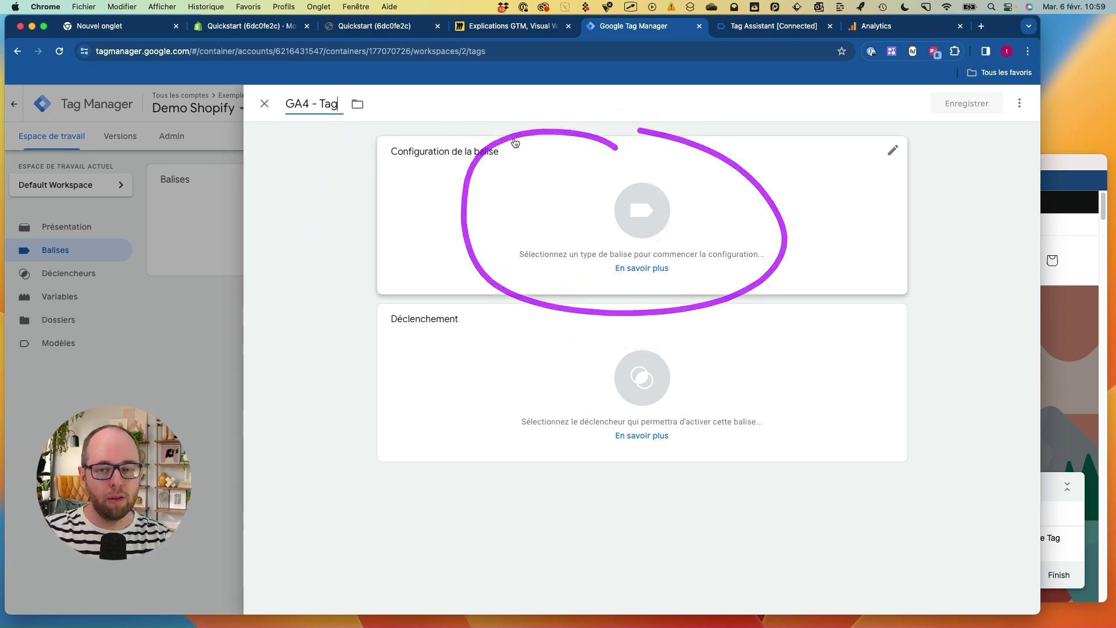
pyautogui.moveTo(615, 302); pyautogui.dragTo(685, 302)
pyautogui.click(573, 310)
pyautogui.moveTo(612, 158)
pyautogui.mouseDown()
pyautogui.moveTo(548, 252)
pyautogui.moveTo(557, 112)
pyautogui.mouseUp()
pyautogui.click(639, 207)
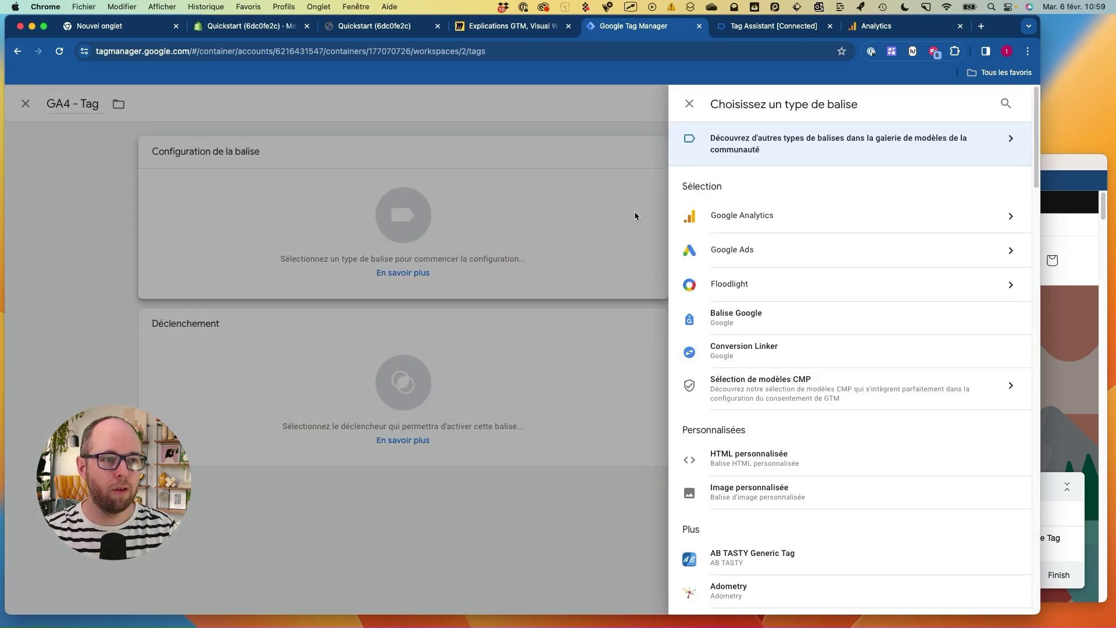
pyautogui.moveTo(853, 88); pyautogui.dragTo(887, 100)
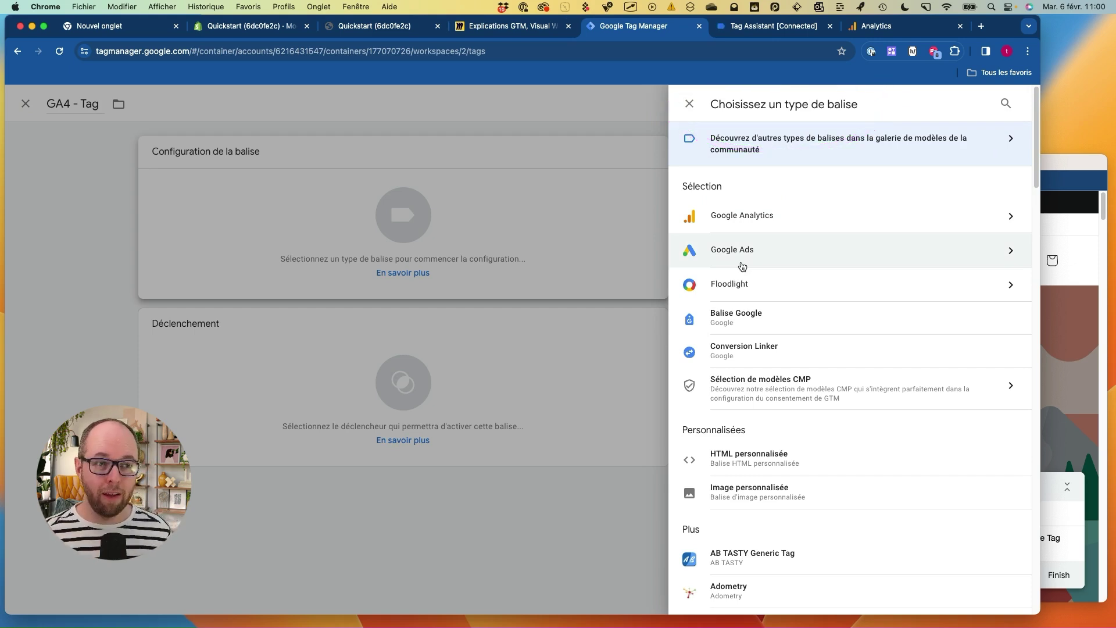
pyautogui.click(759, 225)
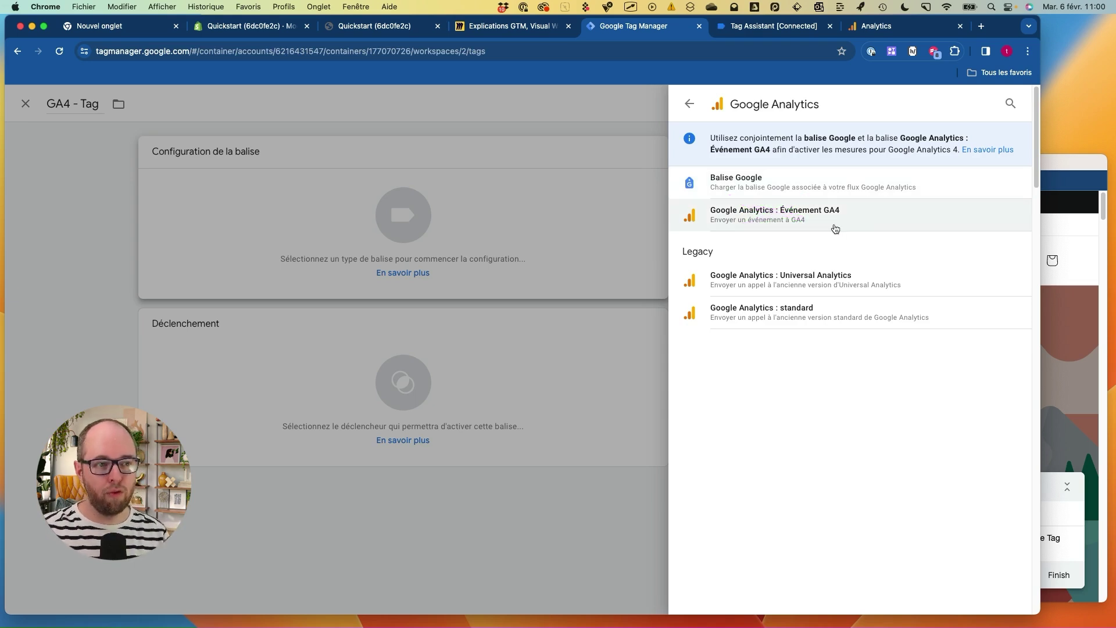
pyautogui.press('ctrl+super+space')
pyautogui.press('Escape')
pyautogui.moveTo(706, 255)
pyautogui.mouseDown()
pyautogui.moveTo(814, 249)
pyautogui.moveTo(802, 281)
pyautogui.moveTo(742, 299)
pyautogui.moveTo(884, 363)
pyautogui.mouseUp()
pyautogui.moveTo(764, 163)
pyautogui.mouseDown()
pyautogui.moveTo(717, 155)
pyautogui.moveTo(662, 182)
pyautogui.moveTo(749, 201)
pyautogui.moveTo(785, 182)
pyautogui.mouseUp()
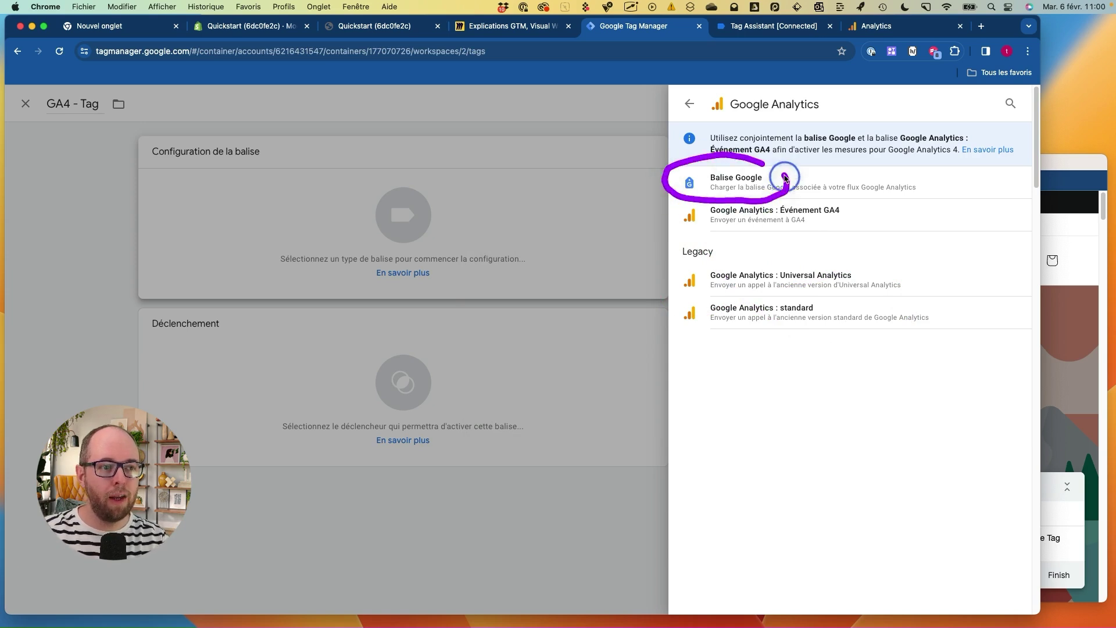
# - Return to the full tag type list and choose Balise Google as the type for "GA4 - Tag"
pyautogui.click(690, 104)
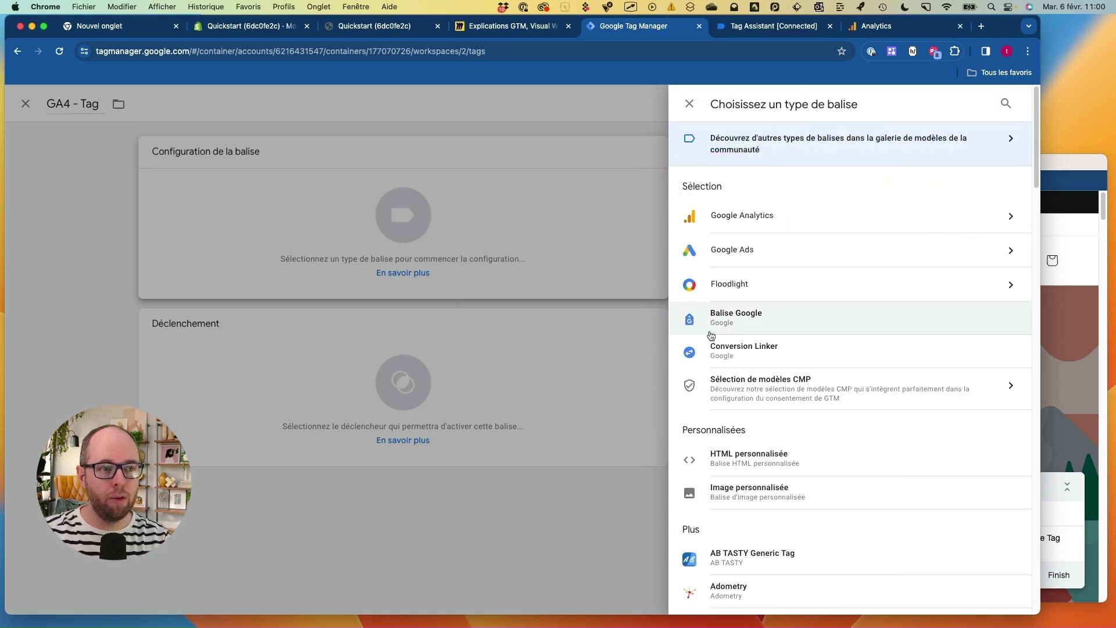
pyautogui.moveTo(762, 316)
pyautogui.mouseDown()
pyautogui.moveTo(663, 297)
pyautogui.moveTo(736, 334)
pyautogui.moveTo(759, 321)
pyautogui.mouseUp()
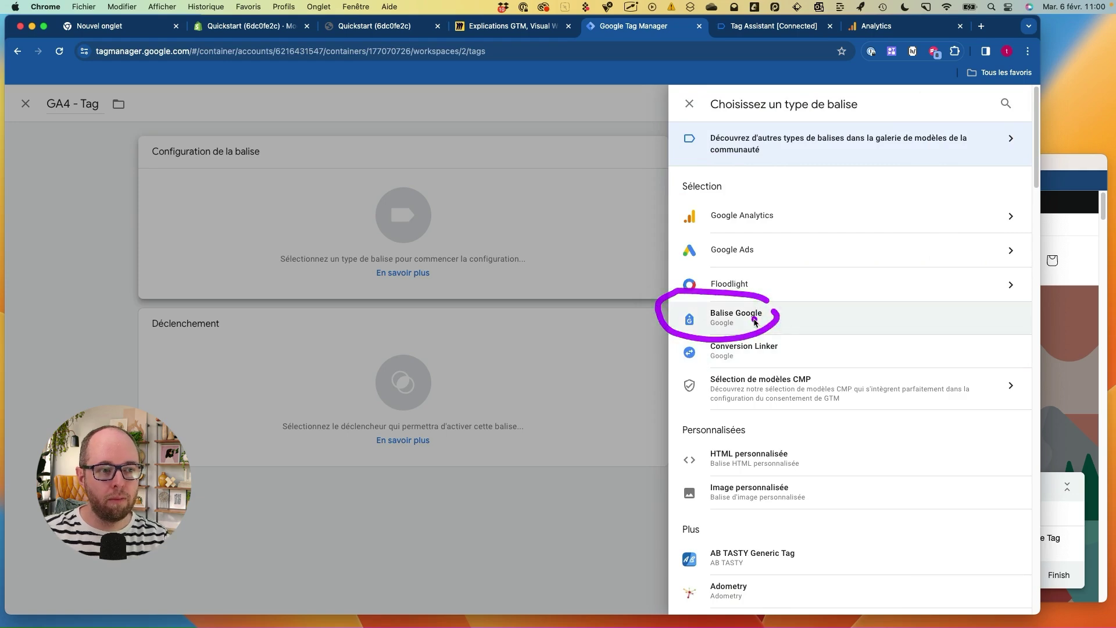
pyautogui.hotkey('ctrl', 's')
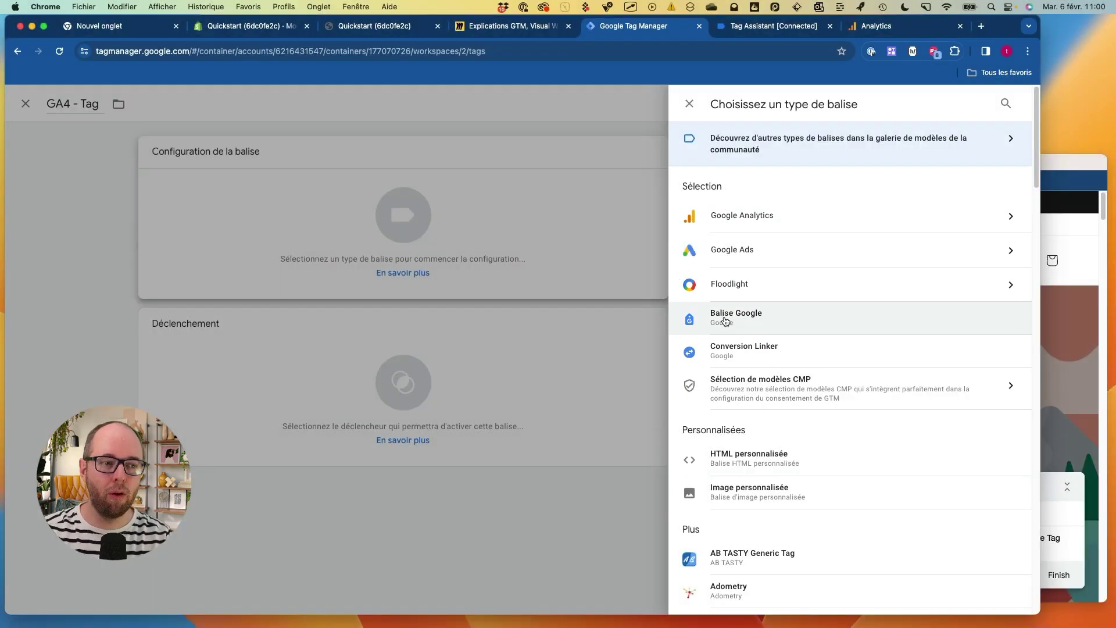
pyautogui.click(731, 322)
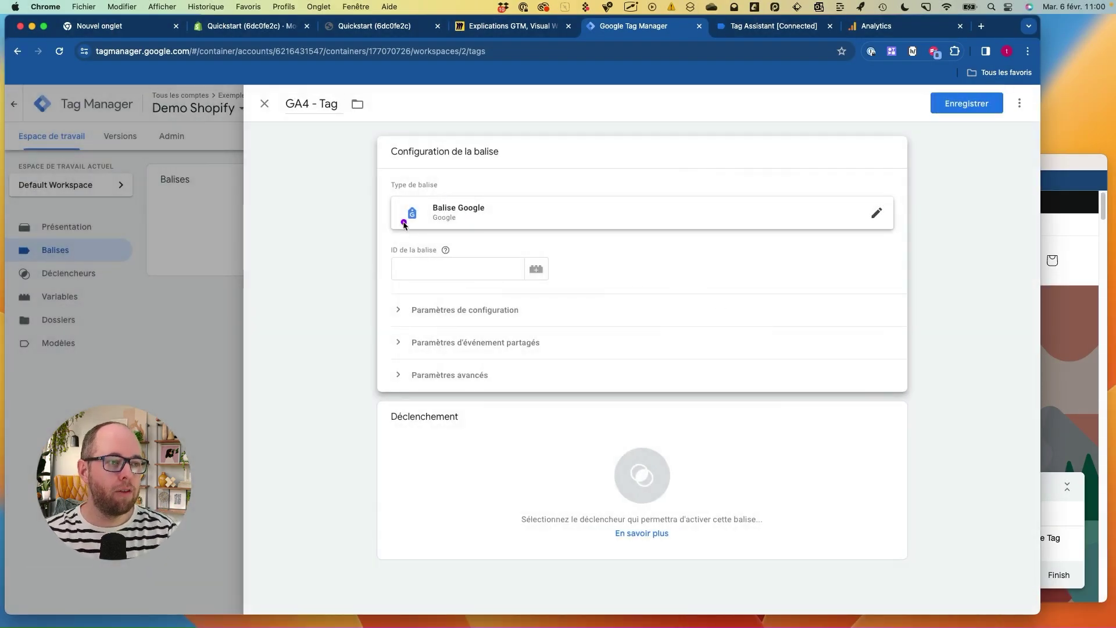
pyautogui.moveTo(410, 229); pyautogui.dragTo(430, 279)
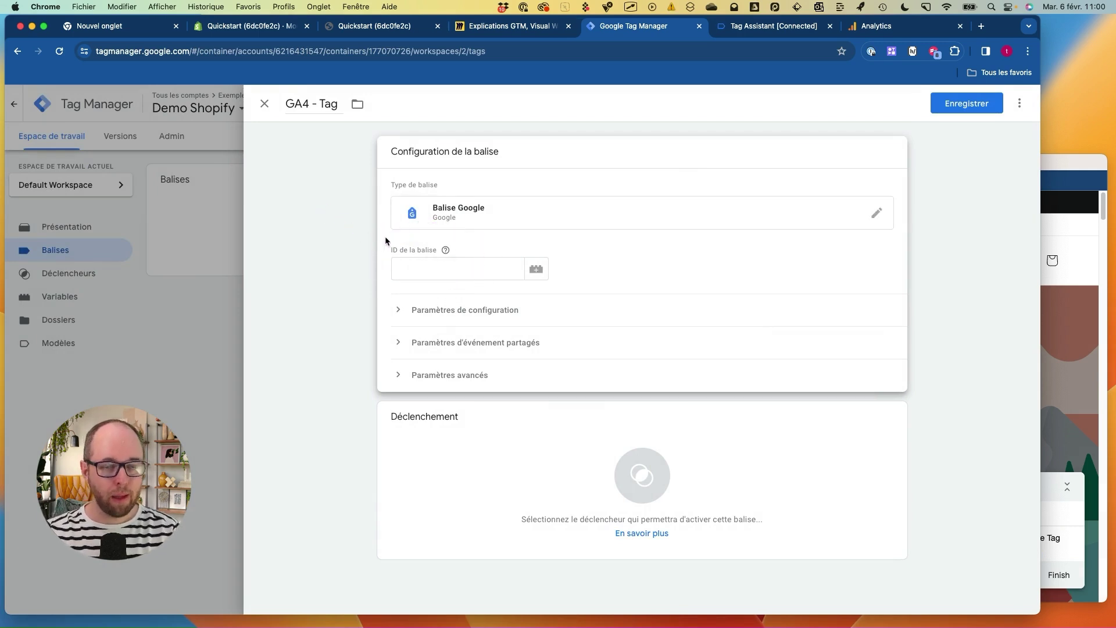
# - Copy the ID G-FN4XNTD6DM from the Analytics integration code and enter it as the tag ID of "GA4 - Tag" in Google Tag Manager
pyautogui.click(423, 264)
pyautogui.moveTo(422, 225)
pyautogui.mouseDown()
pyautogui.moveTo(443, 282)
pyautogui.moveTo(490, 260)
pyautogui.mouseUp()
pyautogui.click(784, 29)
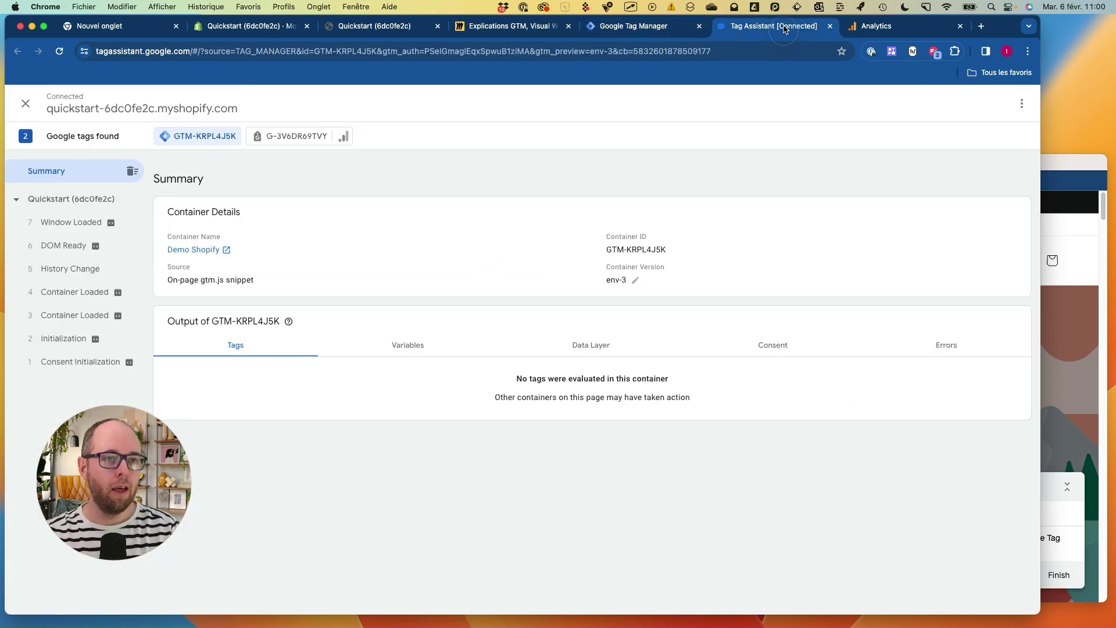
pyautogui.click(865, 32)
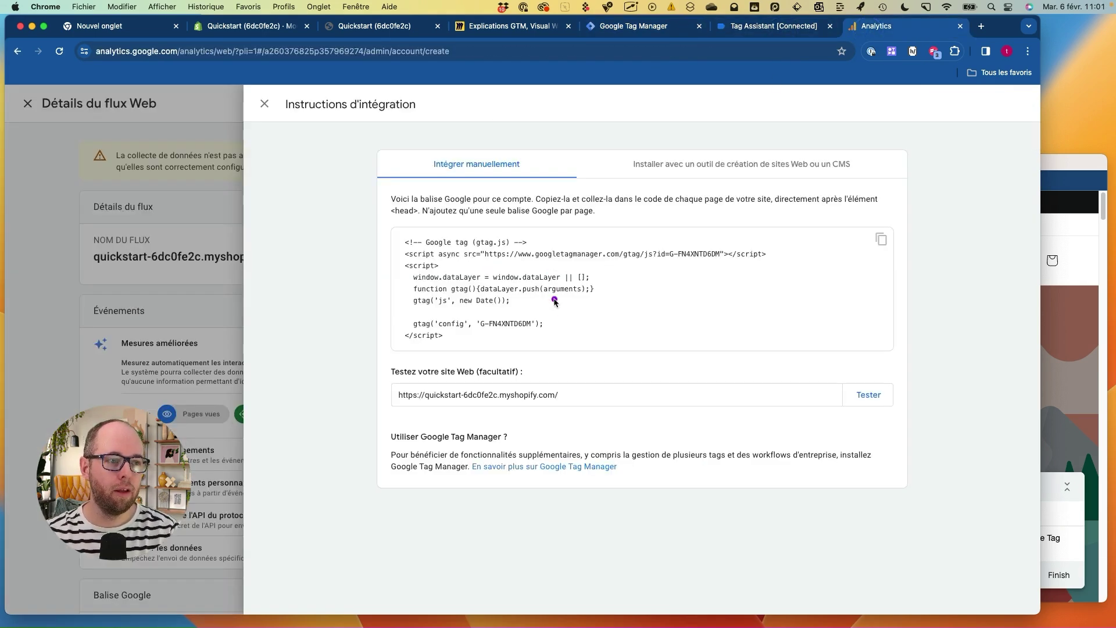
pyautogui.moveTo(482, 326); pyautogui.dragTo(530, 325)
pyautogui.press('super+c')
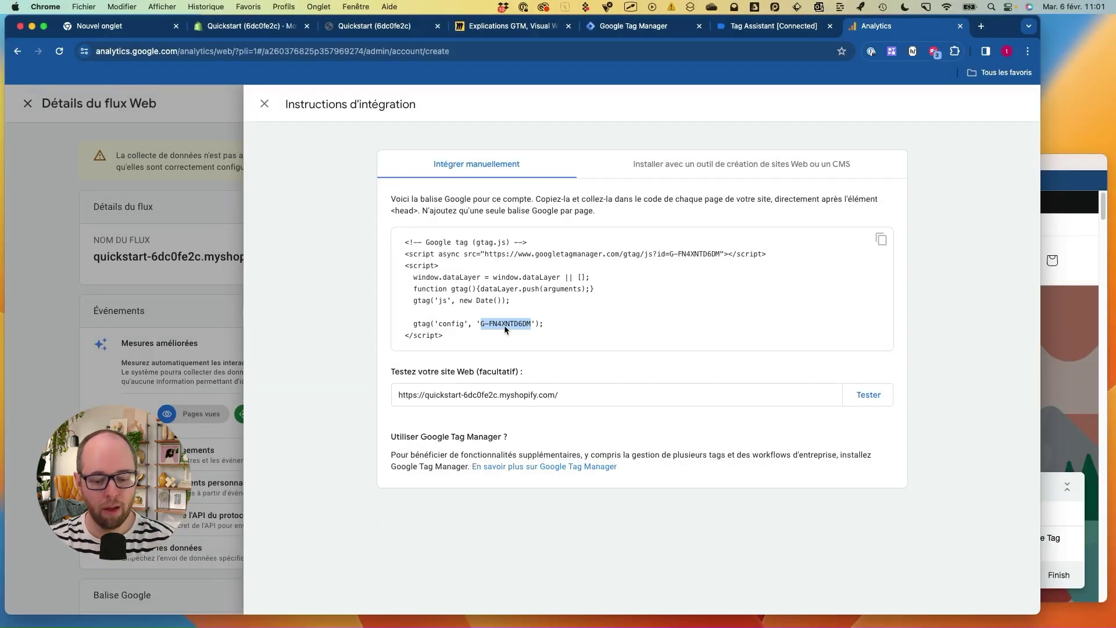
pyautogui.click(622, 29)
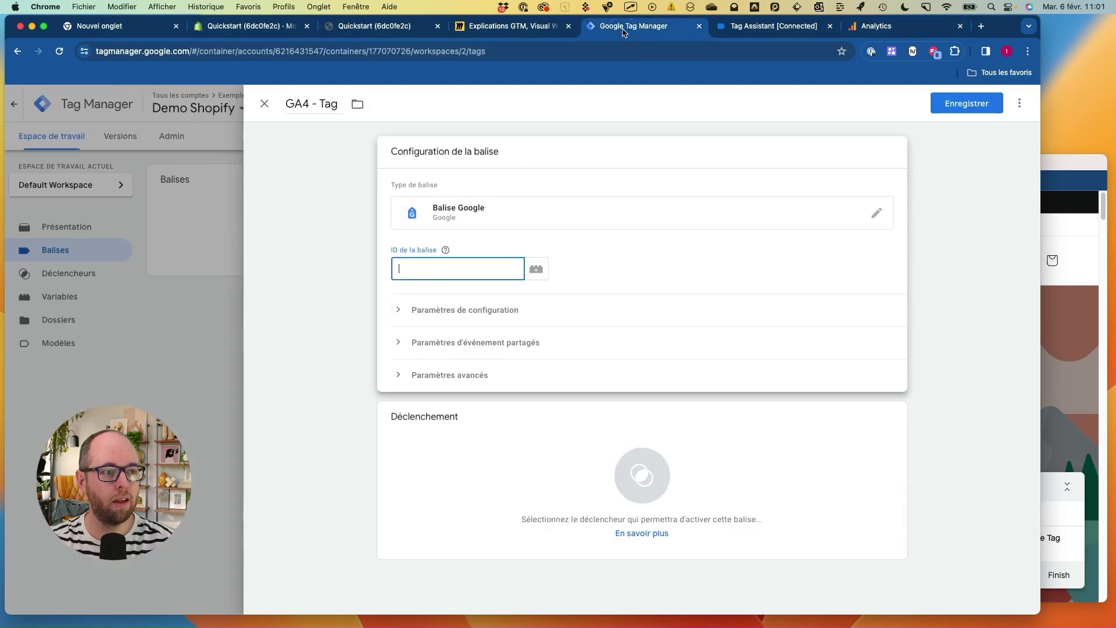
pyautogui.press('super+v')
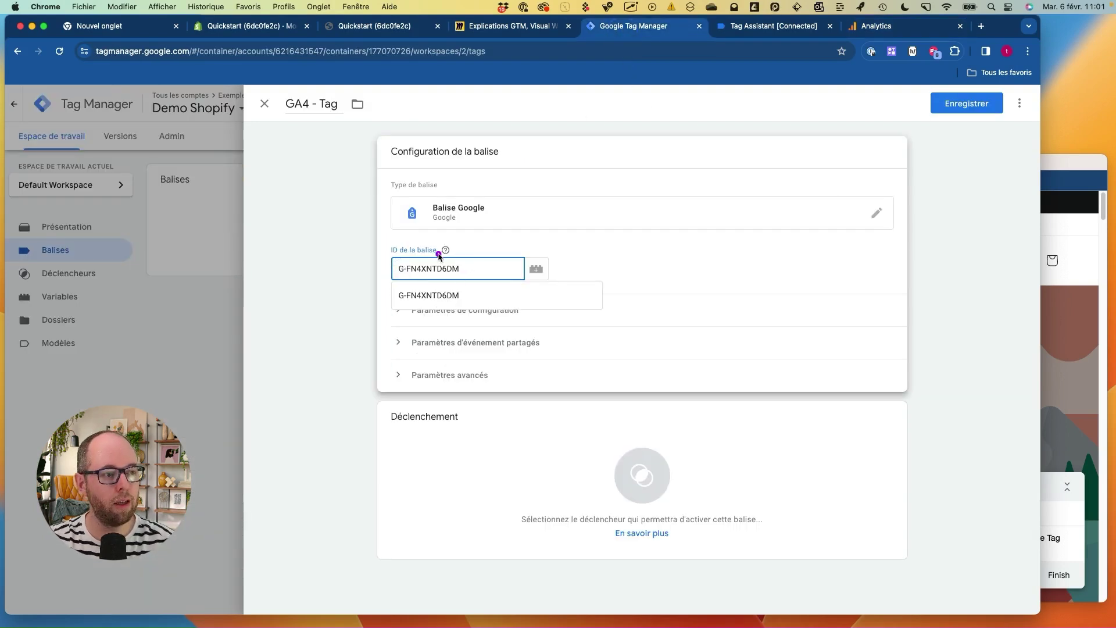
pyautogui.click(412, 295)
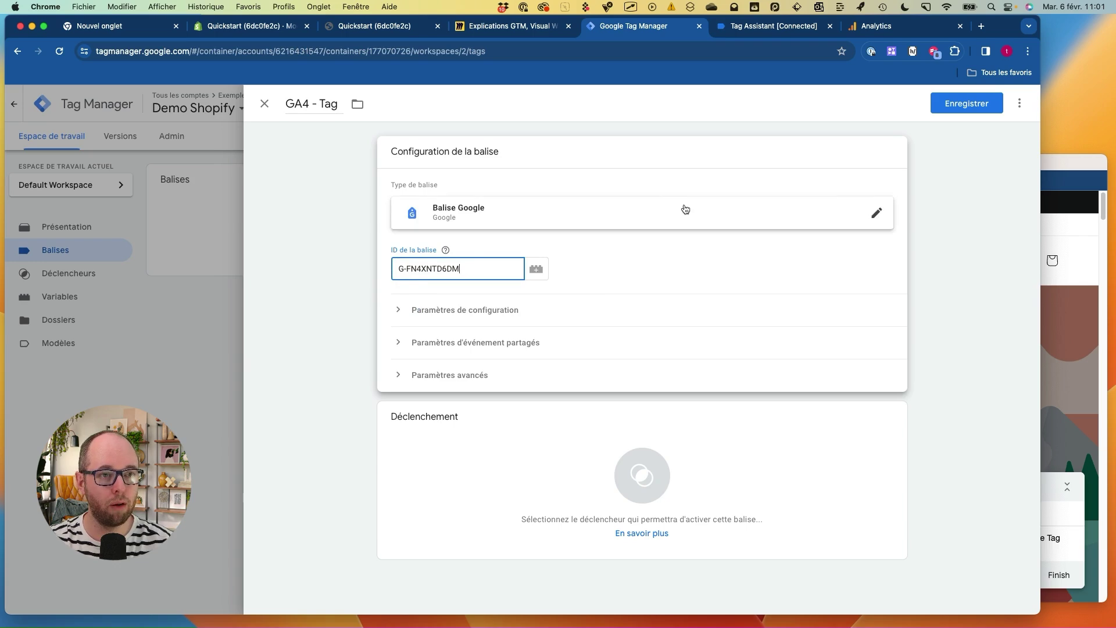
# - Switch to Analytics, locate the measurement ID in the quickstart-6dc0fe2c.myshopify.com web stream details, and return to the tag configuration in Google Tag Manager
pyautogui.click(895, 27)
pyautogui.moveTo(660, 271)
pyautogui.mouseDown()
pyautogui.moveTo(451, 232)
pyautogui.moveTo(623, 348)
pyautogui.mouseUp()
pyautogui.click(264, 104)
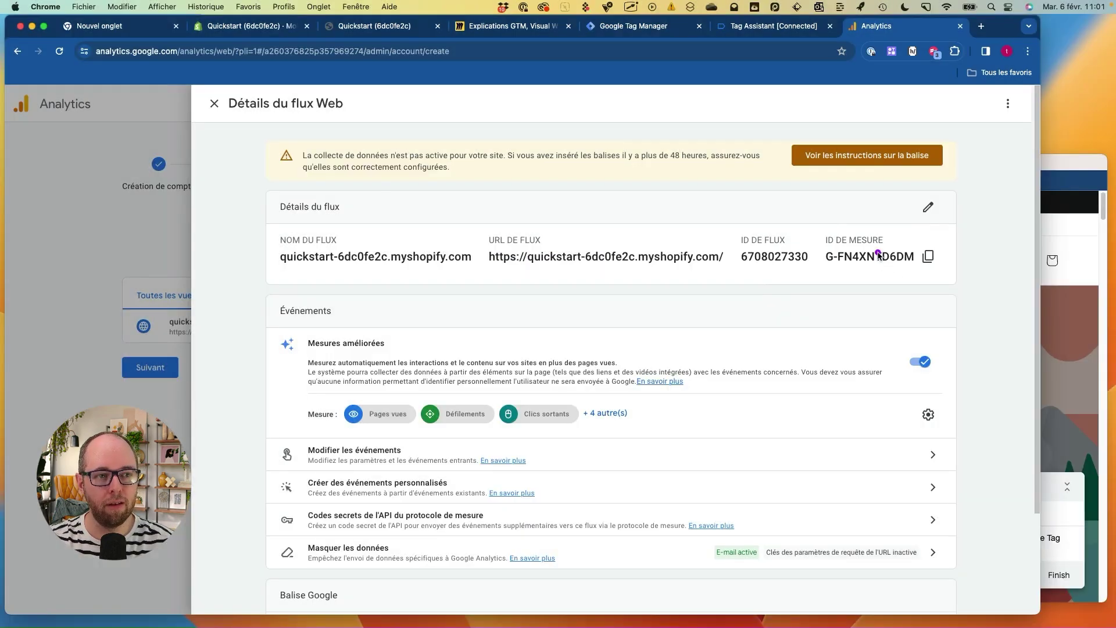
pyautogui.moveTo(869, 221)
pyautogui.mouseDown()
pyautogui.moveTo(824, 233)
pyautogui.moveTo(878, 287)
pyautogui.moveTo(916, 236)
pyautogui.mouseUp()
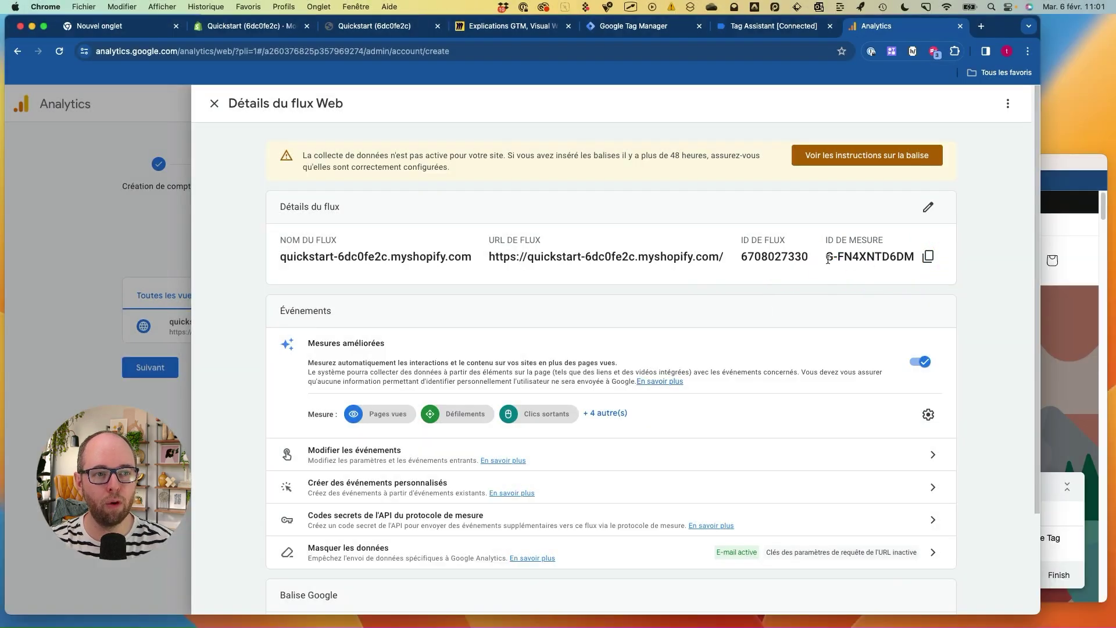
pyautogui.moveTo(825, 257); pyautogui.dragTo(914, 257)
pyautogui.press('super+c')
pyautogui.click(214, 102)
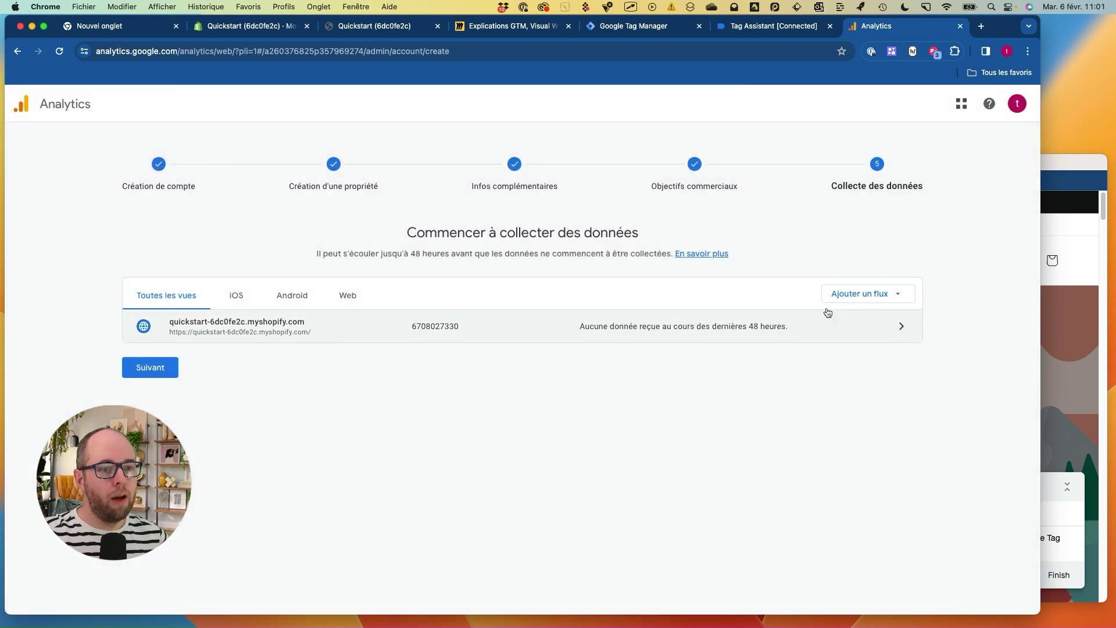
pyautogui.click(241, 326)
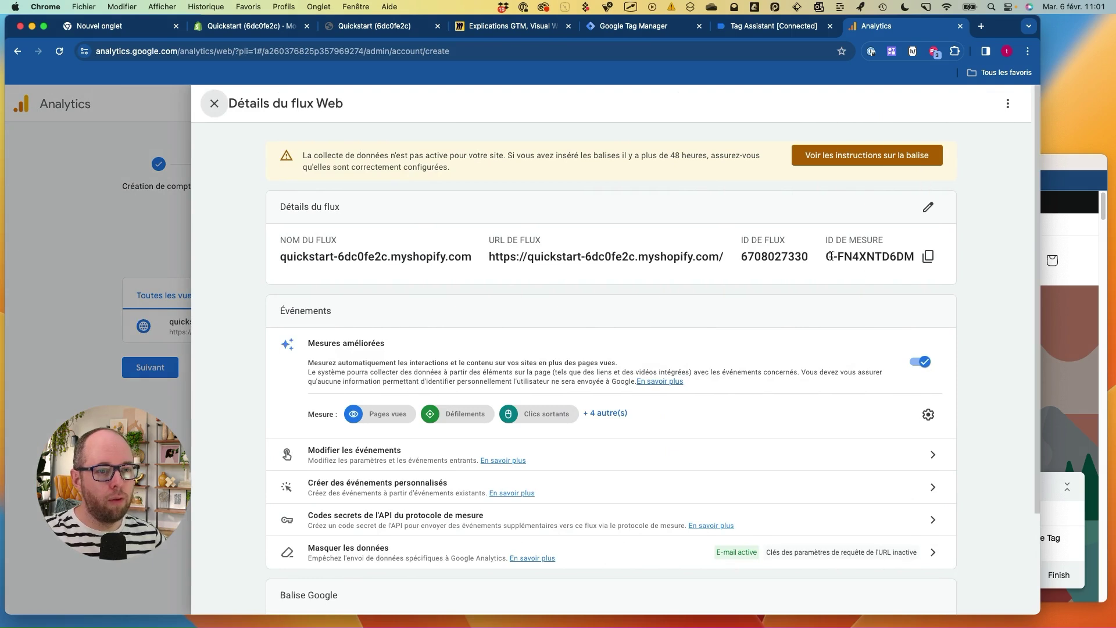
pyautogui.moveTo(827, 256); pyautogui.dragTo(912, 258)
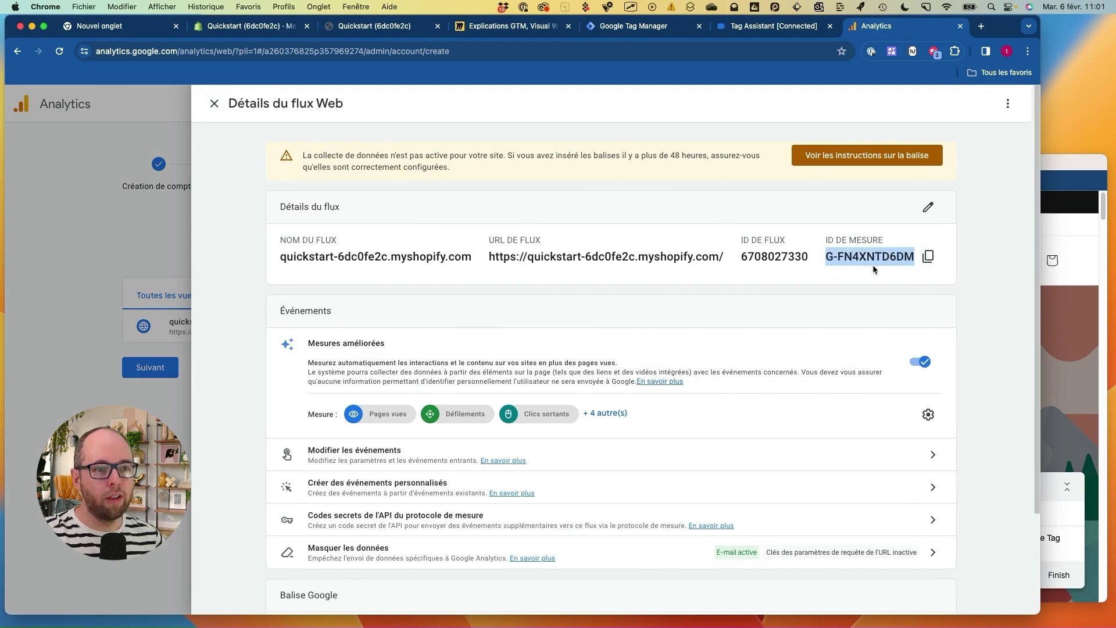
pyautogui.click(622, 27)
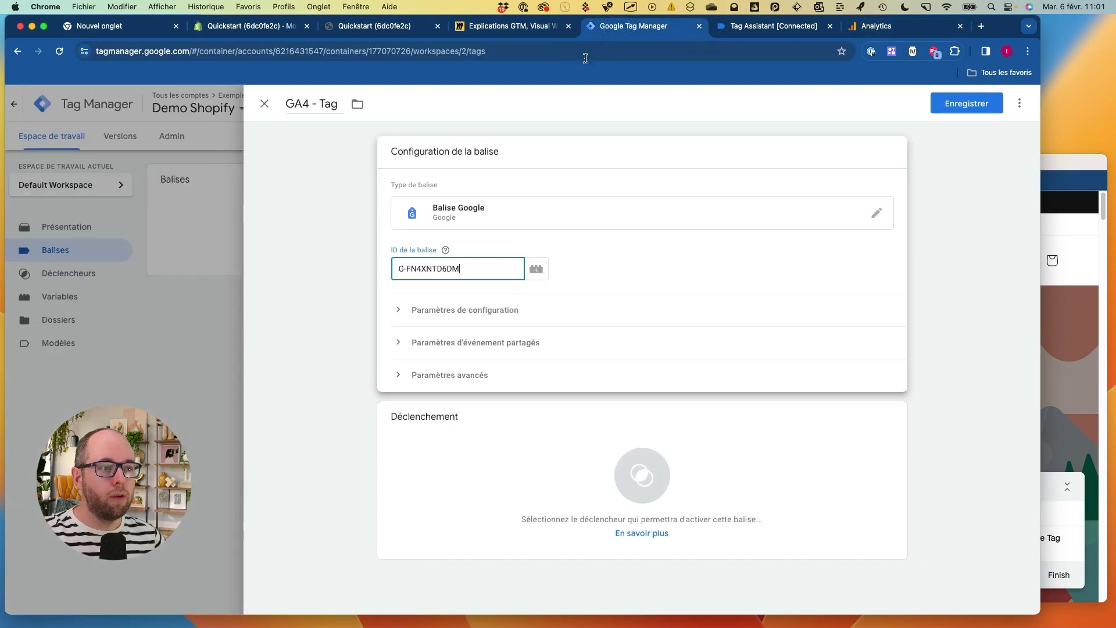
pyautogui.click(638, 270)
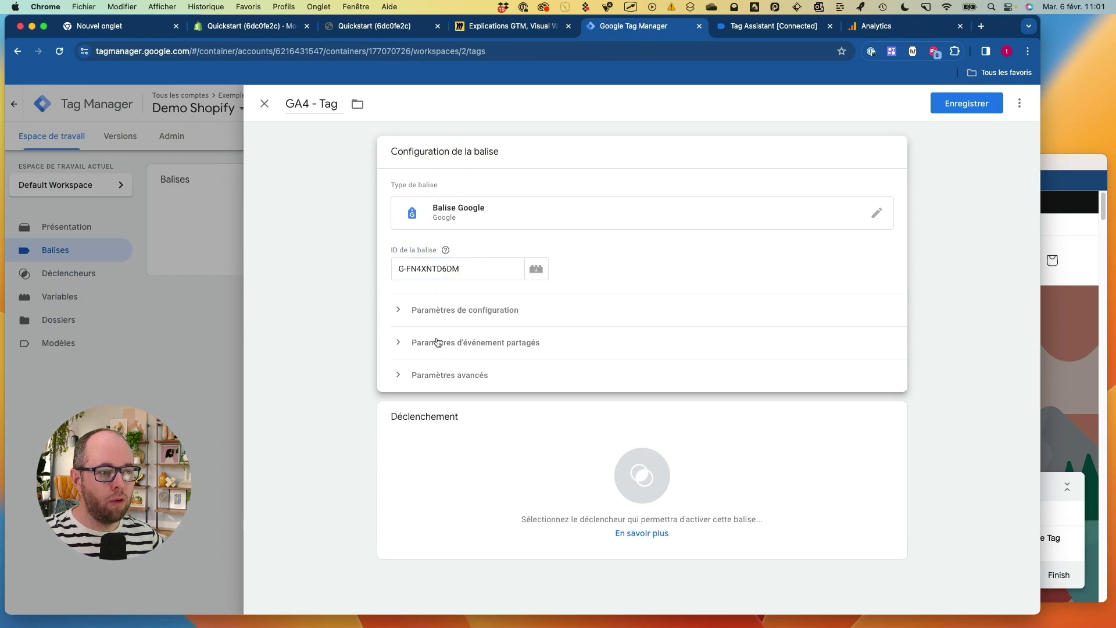
# - Assign the Initialization - All Pages trigger to "GA4 - Tag" and save the tag
pyautogui.click(546, 468)
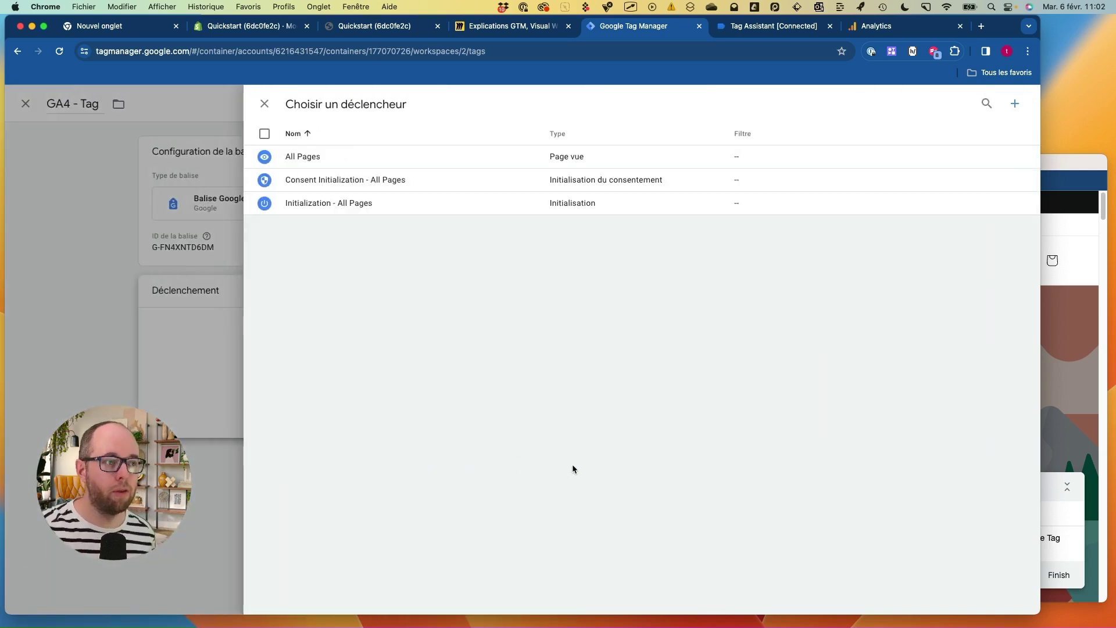
pyautogui.click(327, 208)
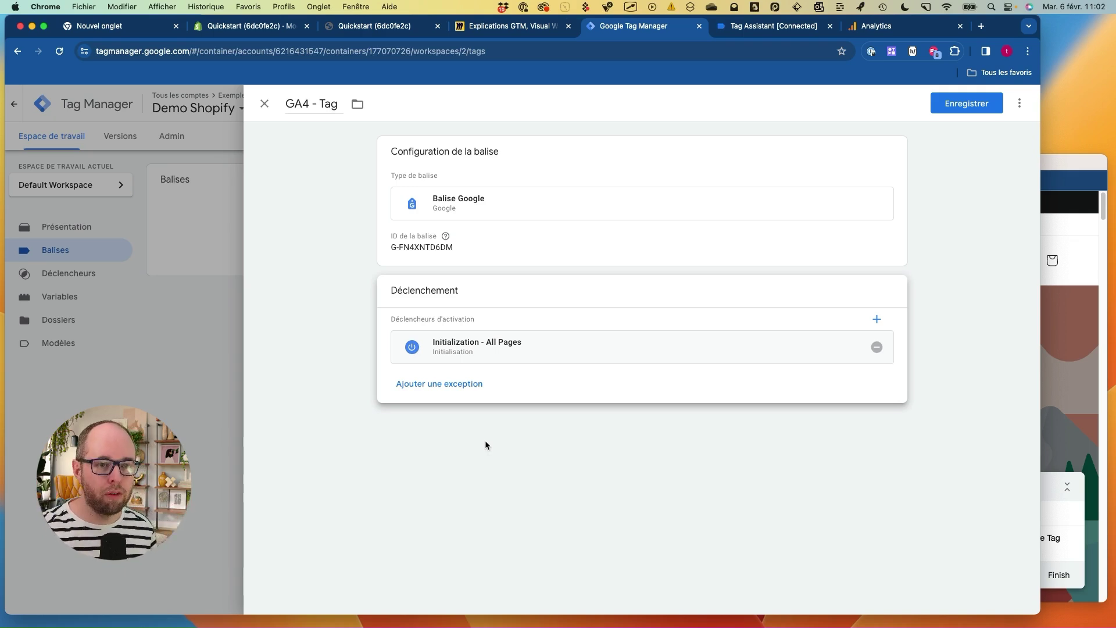
pyautogui.click(967, 102)
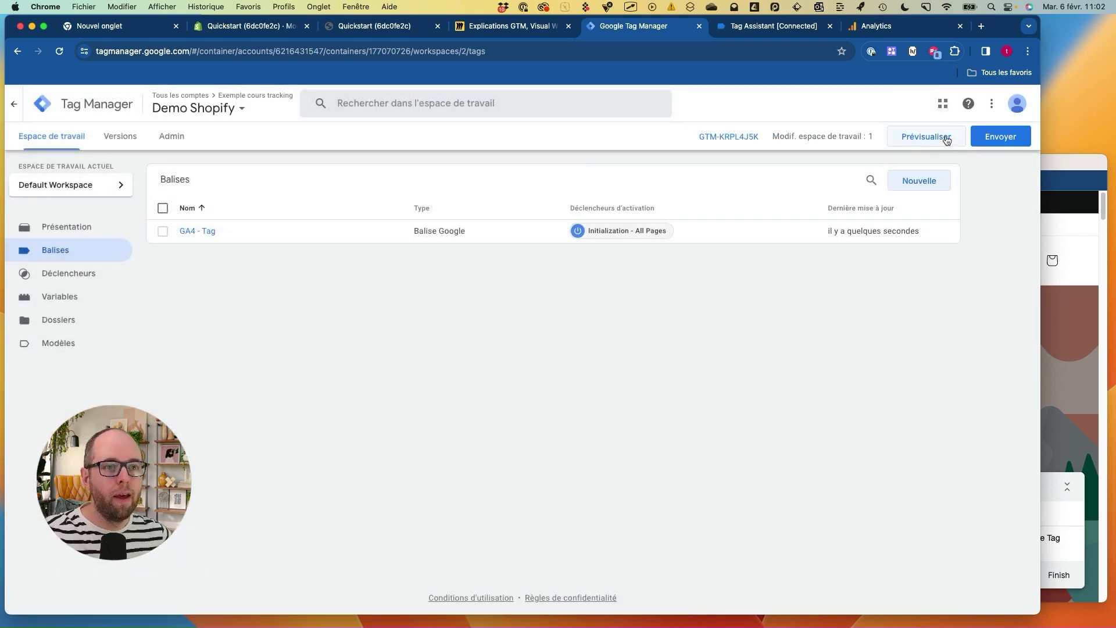
# - Preview the Demo Shopify container on the store, check the store's debug window, and continue to the Tag Assistant summary
pyautogui.click(922, 135)
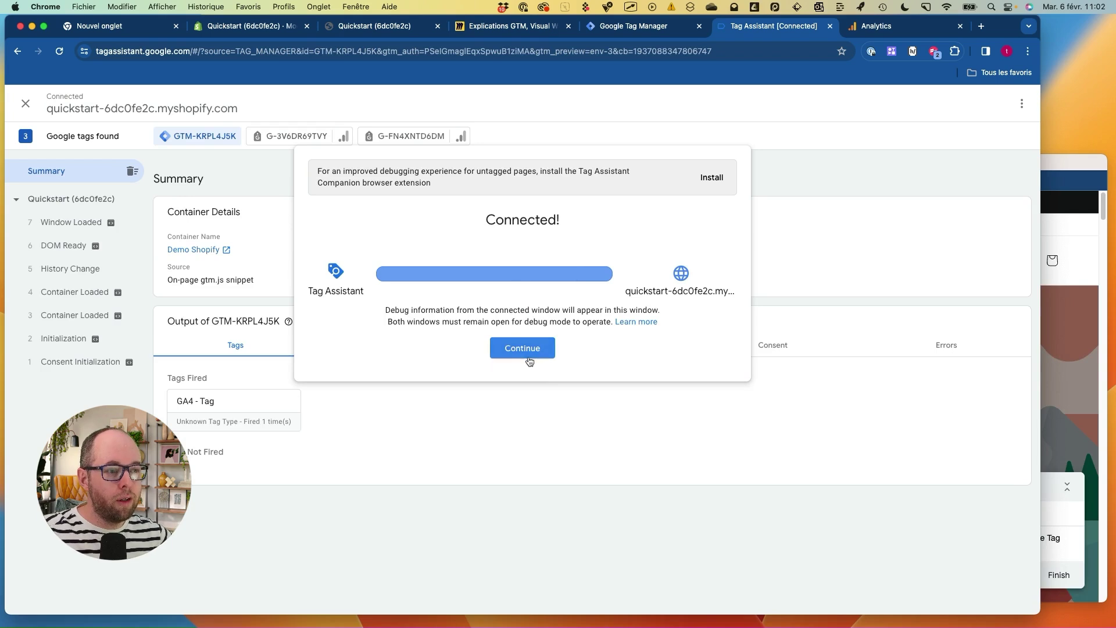
pyautogui.click(1073, 153)
pyautogui.moveTo(908, 545)
pyautogui.mouseDown()
pyautogui.moveTo(1046, 491)
pyautogui.moveTo(871, 468)
pyautogui.moveTo(548, 286)
pyautogui.moveTo(598, 216)
pyautogui.mouseUp()
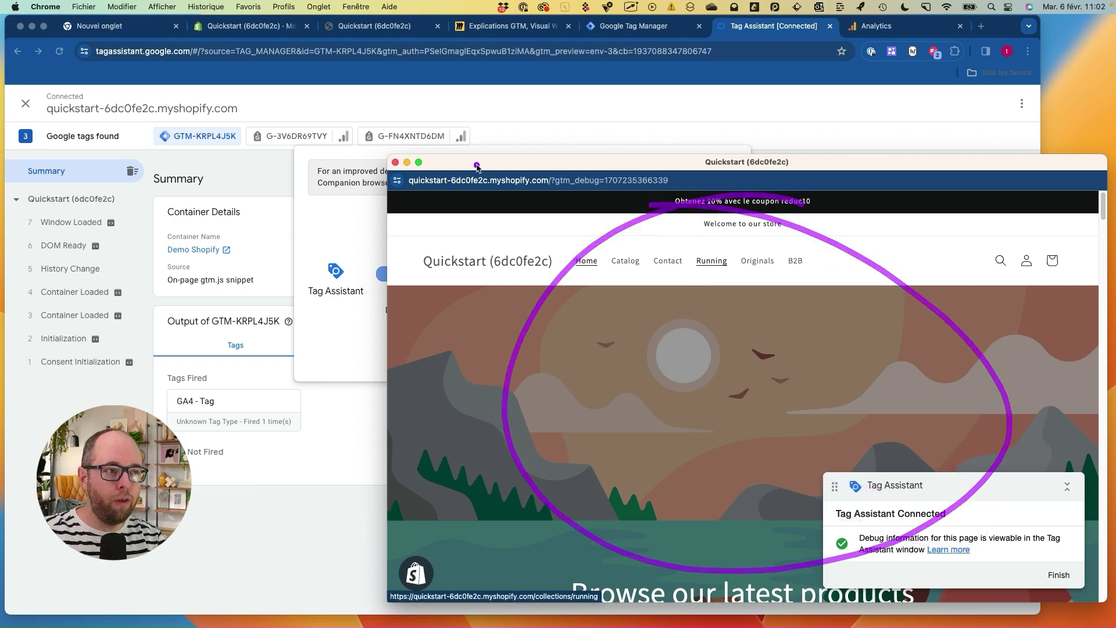
pyautogui.moveTo(473, 161); pyautogui.dragTo(471, 161)
pyautogui.moveTo(995, 477)
pyautogui.mouseDown()
pyautogui.moveTo(938, 454)
pyautogui.moveTo(1002, 503)
pyautogui.moveTo(919, 465)
pyautogui.moveTo(831, 560)
pyautogui.mouseUp()
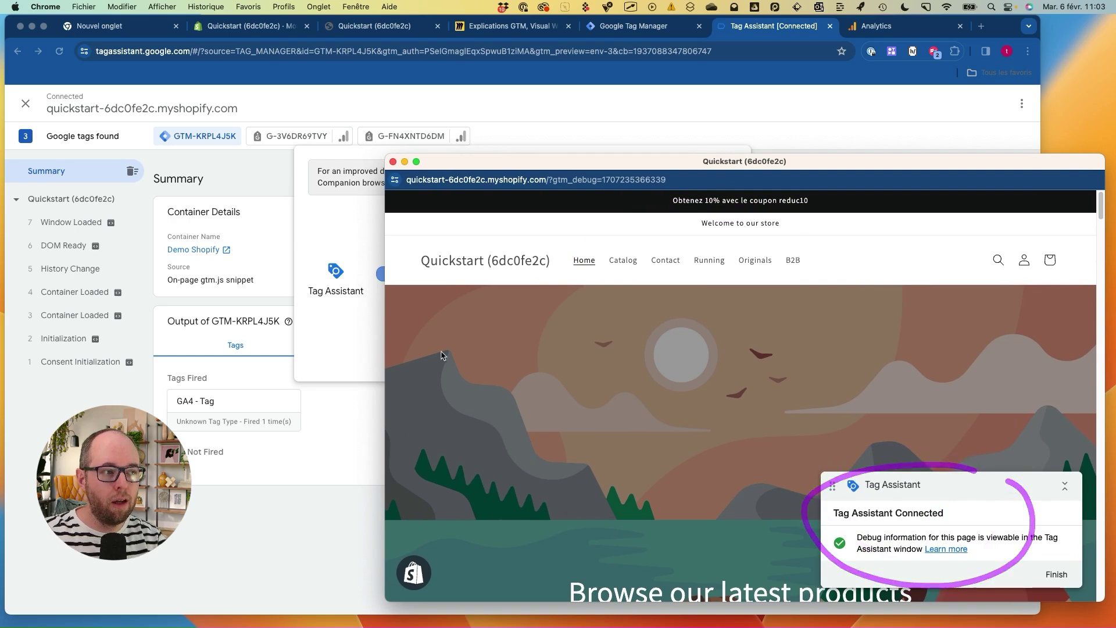
pyautogui.click(363, 368)
pyautogui.moveTo(456, 343); pyautogui.dragTo(542, 187)
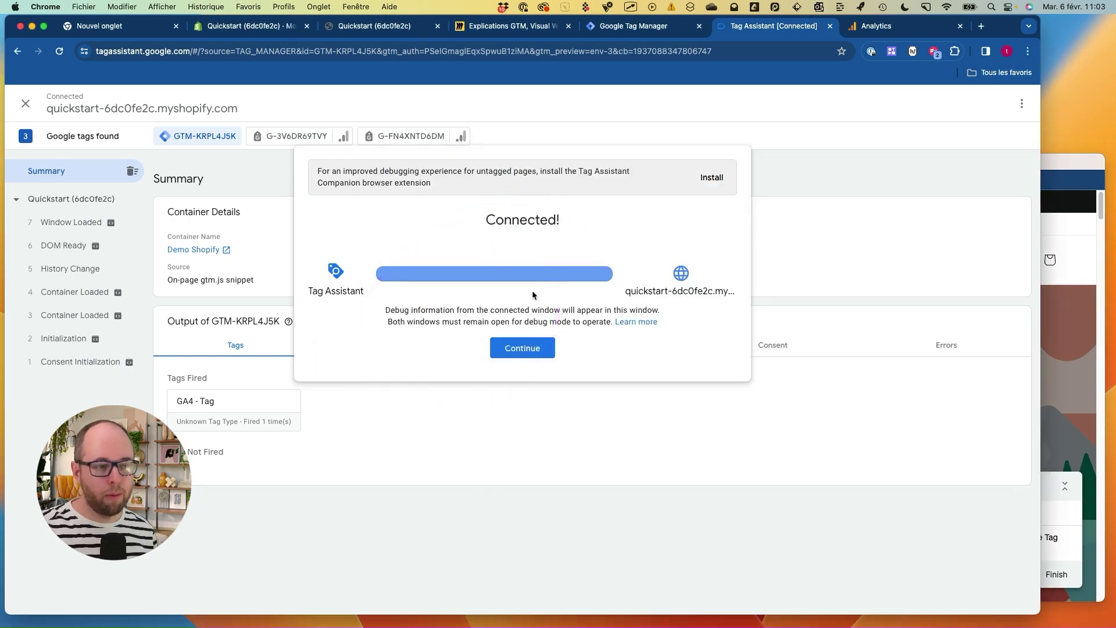
pyautogui.click(547, 351)
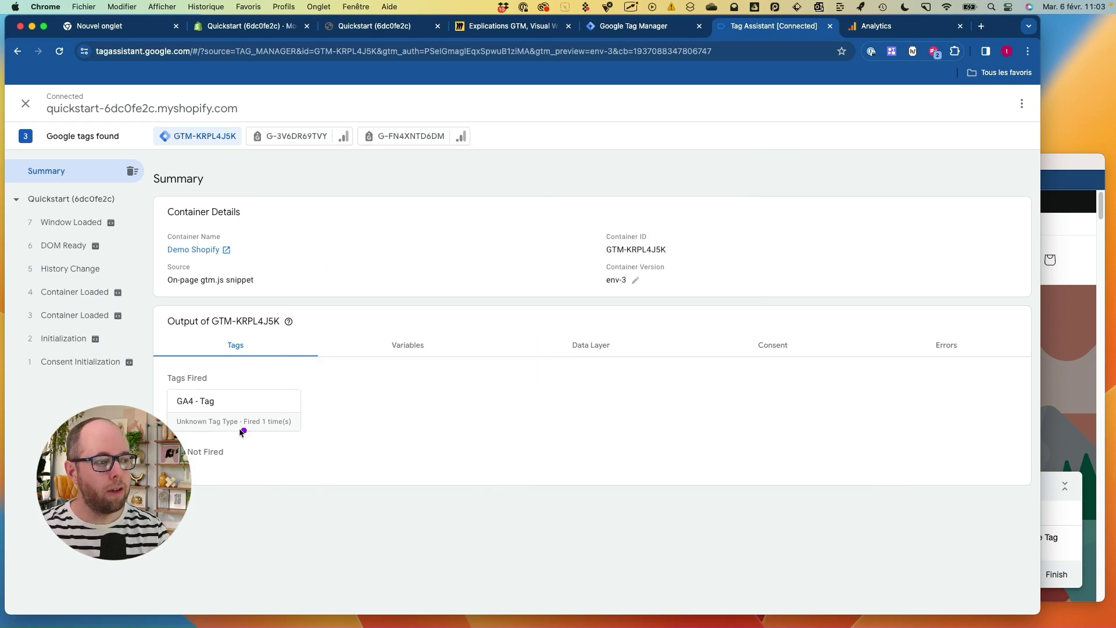
# - Examine the fired and not-fired tags in the Tag Assistant summary for the Demo Shopify container
pyautogui.moveTo(217, 388)
pyautogui.mouseDown()
pyautogui.moveTo(162, 421)
pyautogui.moveTo(196, 387)
pyautogui.mouseUp()
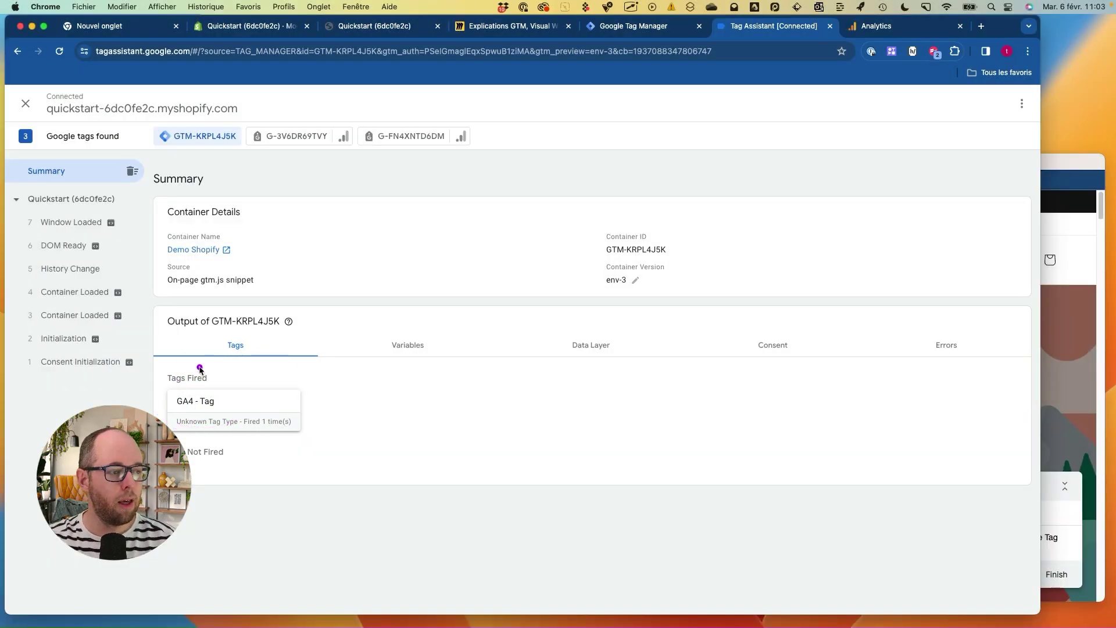
pyautogui.moveTo(200, 368)
pyautogui.mouseDown()
pyautogui.moveTo(153, 395)
pyautogui.moveTo(226, 385)
pyautogui.moveTo(166, 359)
pyautogui.moveTo(175, 379)
pyautogui.moveTo(217, 393)
pyautogui.moveTo(222, 365)
pyautogui.mouseUp()
pyautogui.moveTo(195, 475)
pyautogui.mouseDown()
pyautogui.moveTo(226, 460)
pyautogui.moveTo(181, 437)
pyautogui.moveTo(229, 459)
pyautogui.moveTo(192, 478)
pyautogui.moveTo(308, 459)
pyautogui.moveTo(192, 491)
pyautogui.mouseUp()
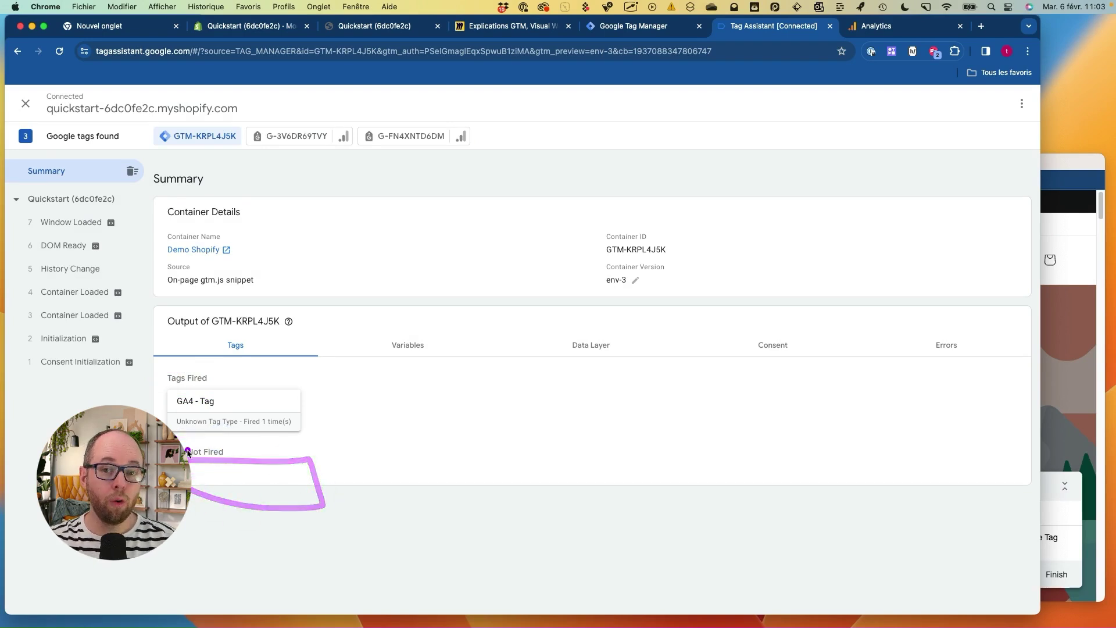
pyautogui.moveTo(226, 367)
pyautogui.mouseDown()
pyautogui.moveTo(148, 418)
pyautogui.moveTo(289, 430)
pyautogui.moveTo(192, 377)
pyautogui.moveTo(163, 384)
pyautogui.moveTo(287, 393)
pyautogui.mouseUp()
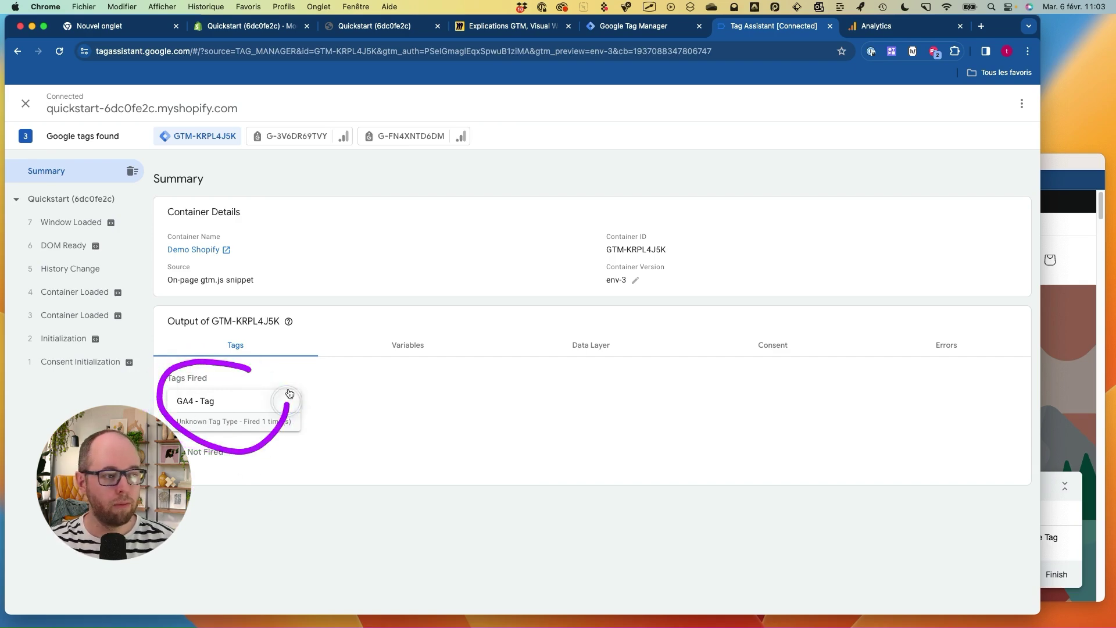
pyautogui.press('ctrl+super+space')
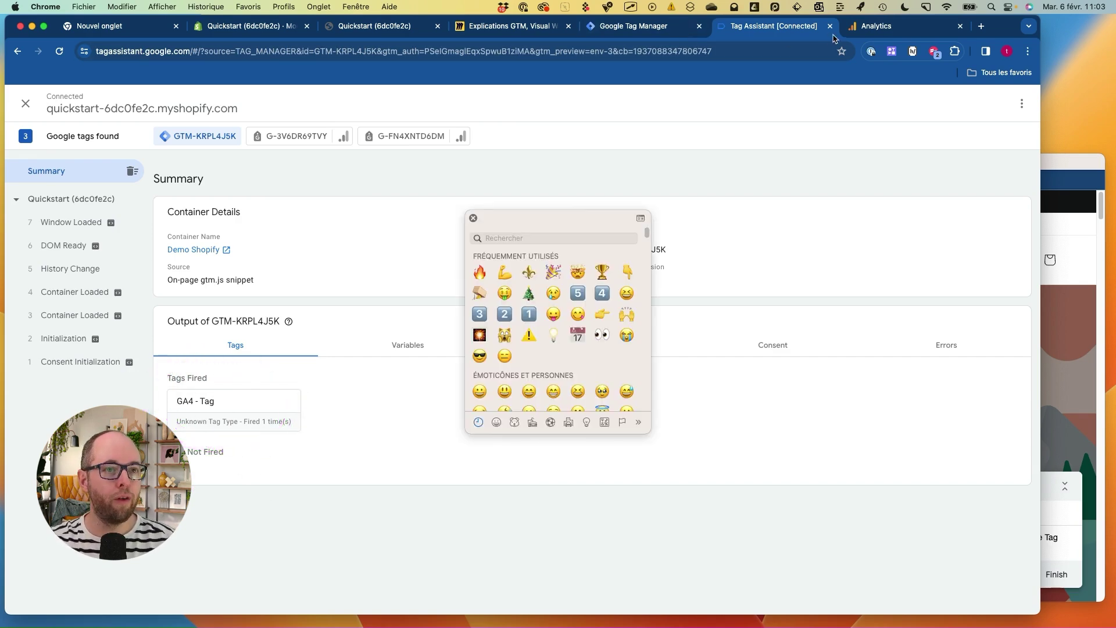
# - Switch to Analytics, close the web stream details, finish the data collection setup and open the property's home page
pyautogui.click(859, 28)
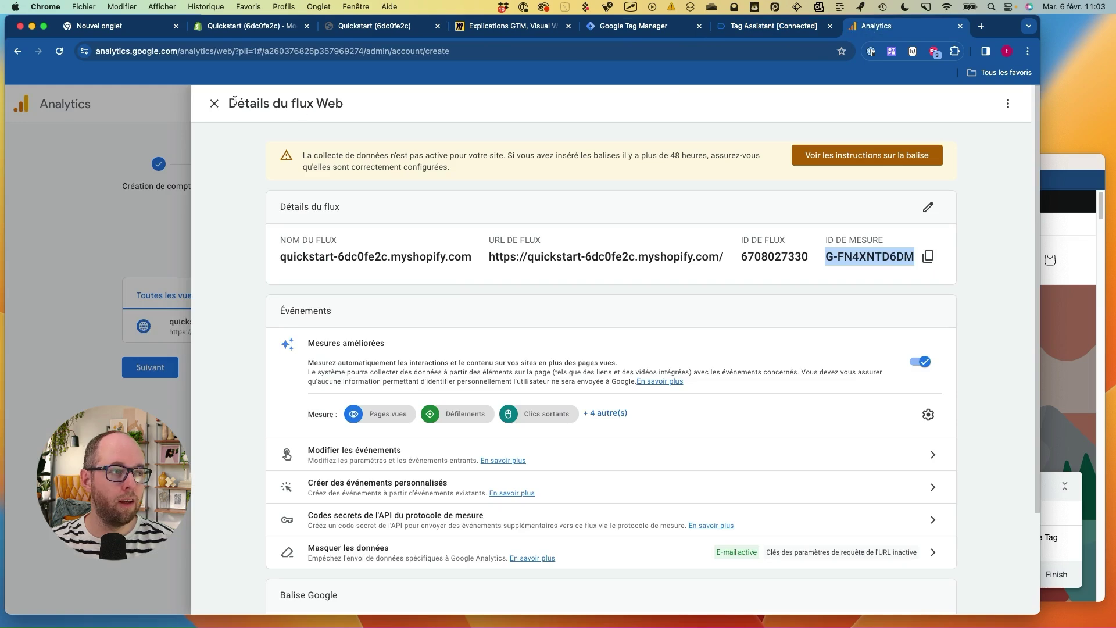
pyautogui.click(213, 103)
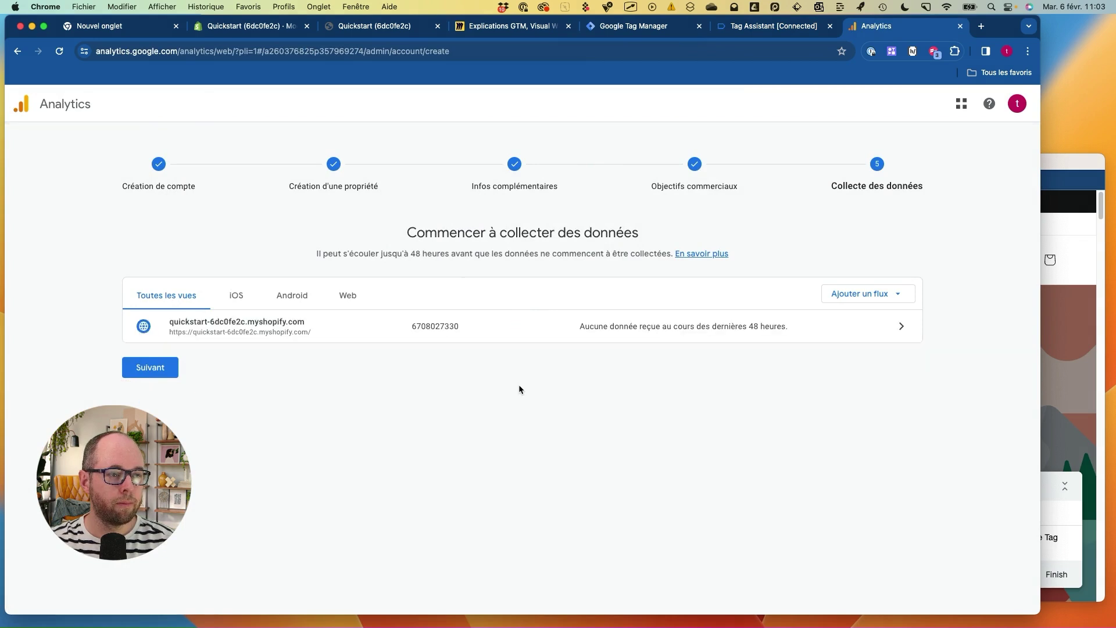
pyautogui.click(153, 371)
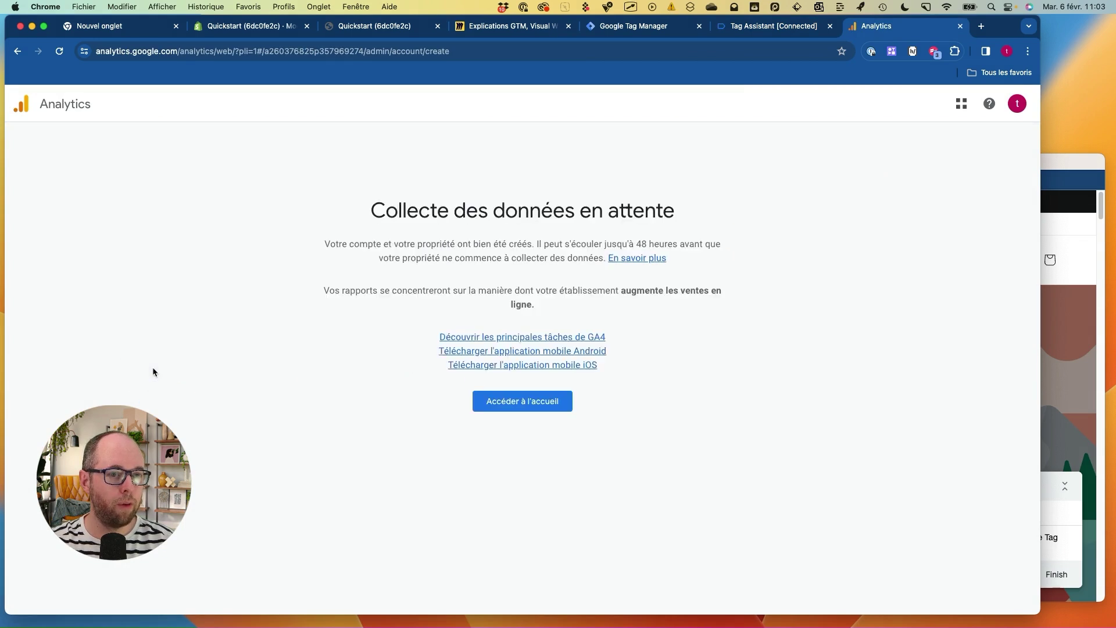
pyautogui.moveTo(571, 141)
pyautogui.mouseDown()
pyautogui.moveTo(316, 560)
pyautogui.moveTo(491, 181)
pyautogui.mouseUp()
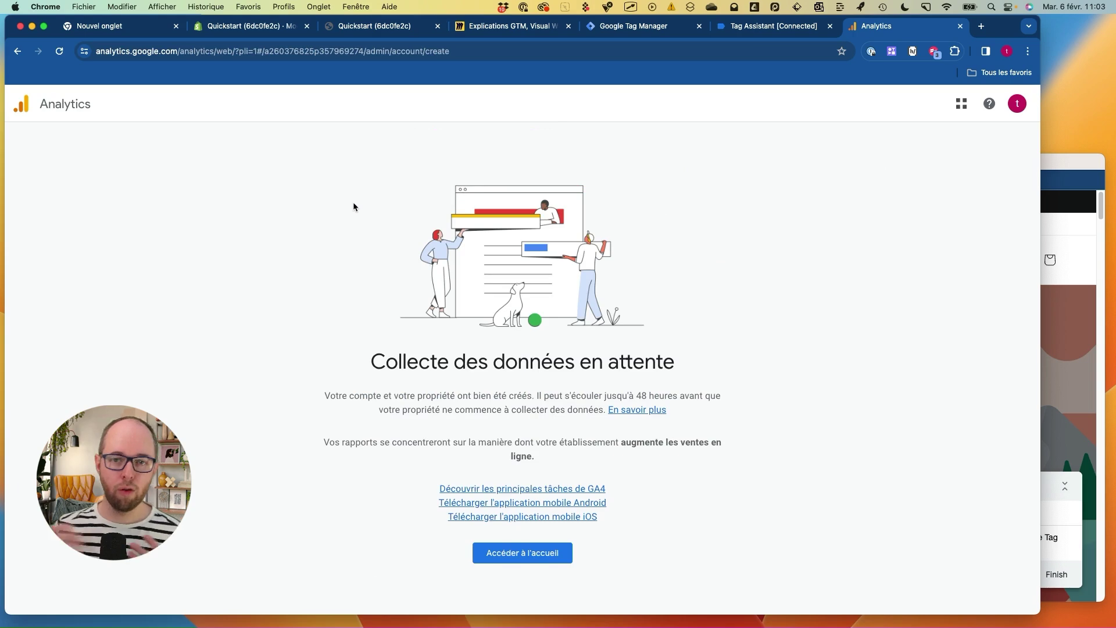
pyautogui.click(542, 555)
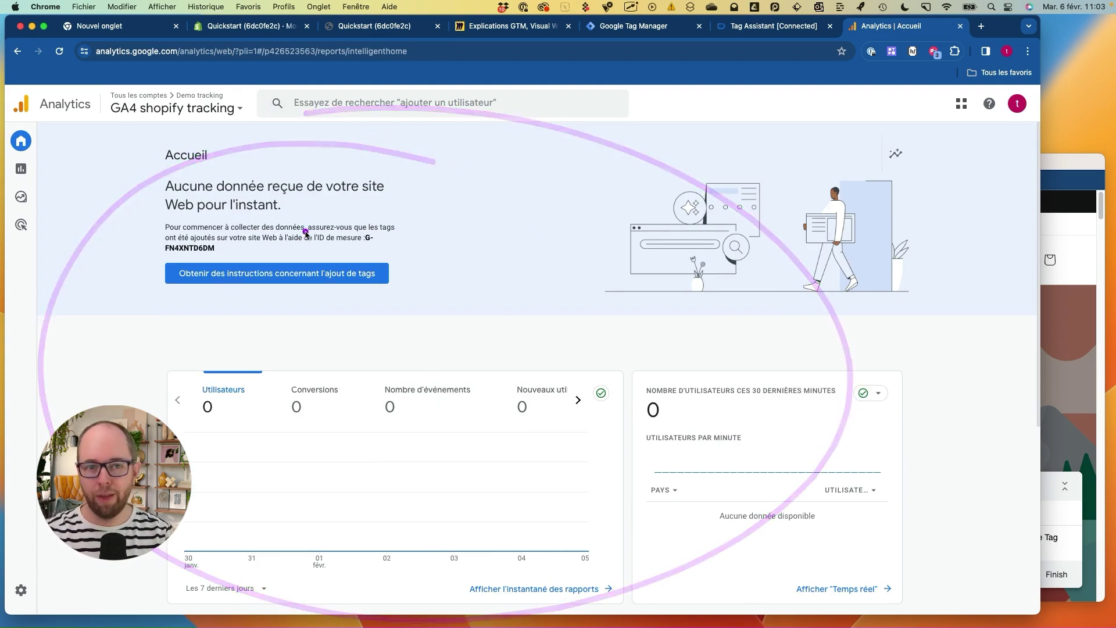
# - Open the real-time report of the GA4 shopify tracking property
pyautogui.click(29, 168)
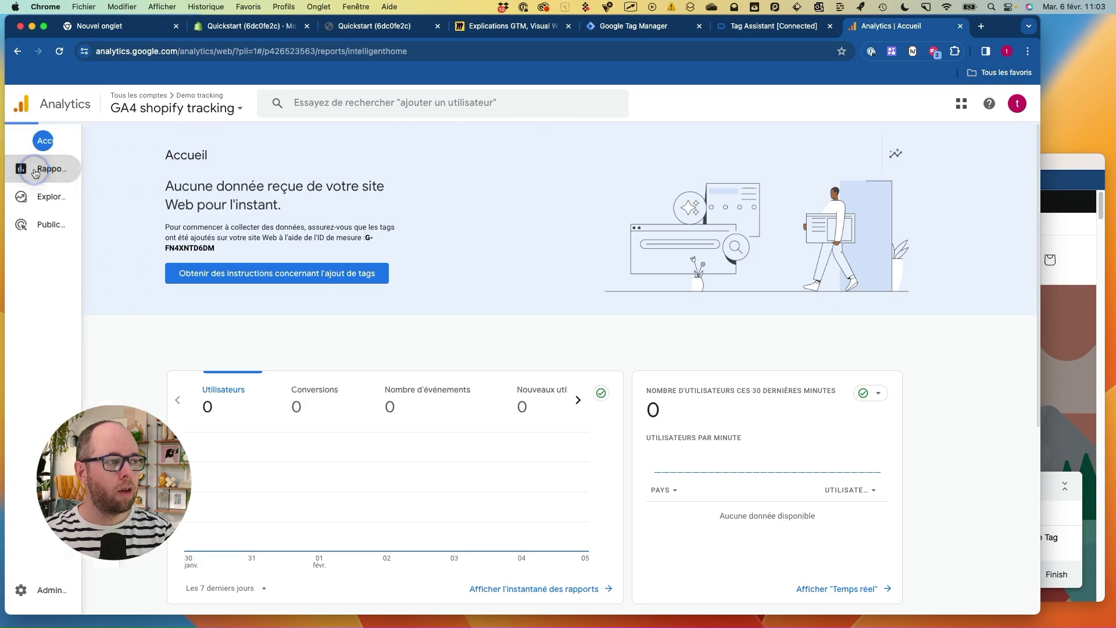
pyautogui.click(74, 158)
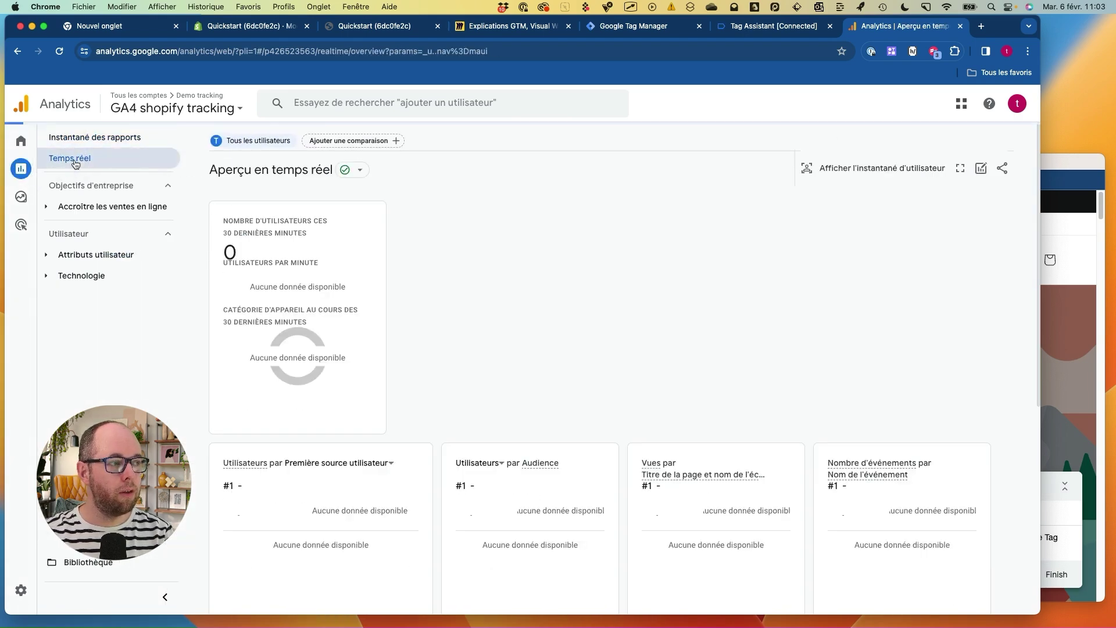
pyautogui.moveTo(255, 208)
pyautogui.mouseDown()
pyautogui.moveTo(232, 169)
pyautogui.moveTo(241, 165)
pyautogui.mouseUp()
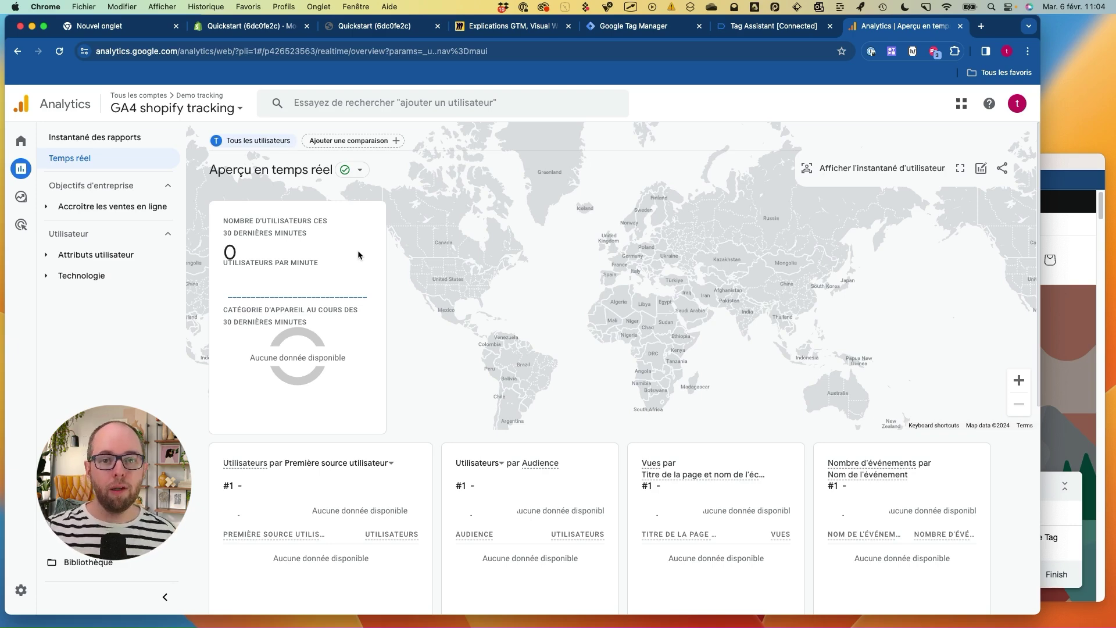
# - Visit the Contact page in the store's debug window to generate activity for Analytics
pyautogui.click(1055, 164)
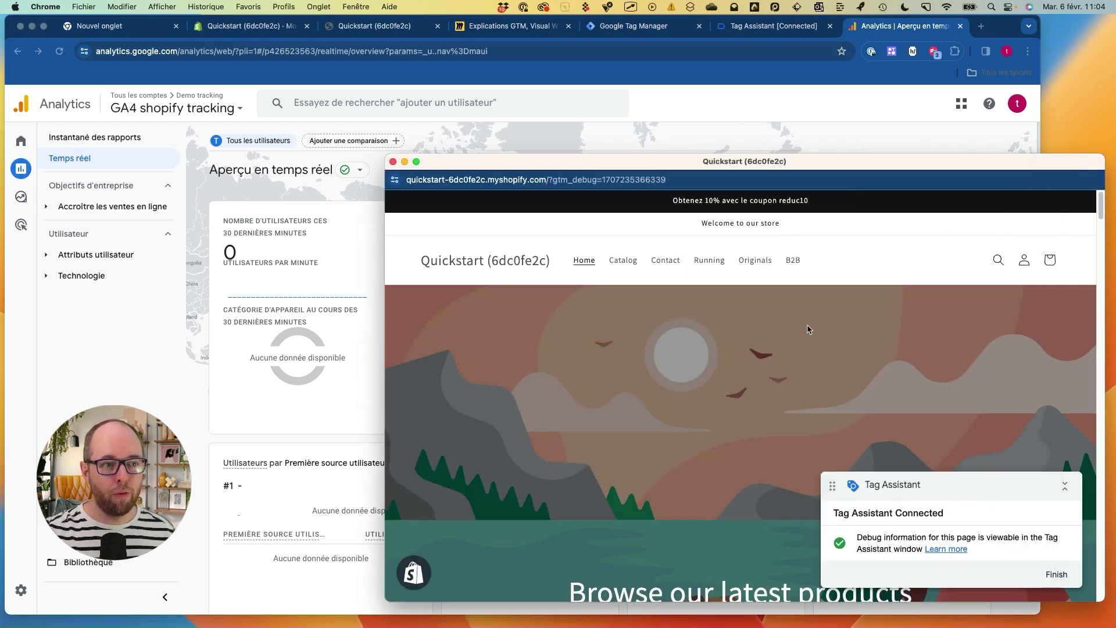
pyautogui.click(663, 263)
pyautogui.scroll(-3, 707, 343)
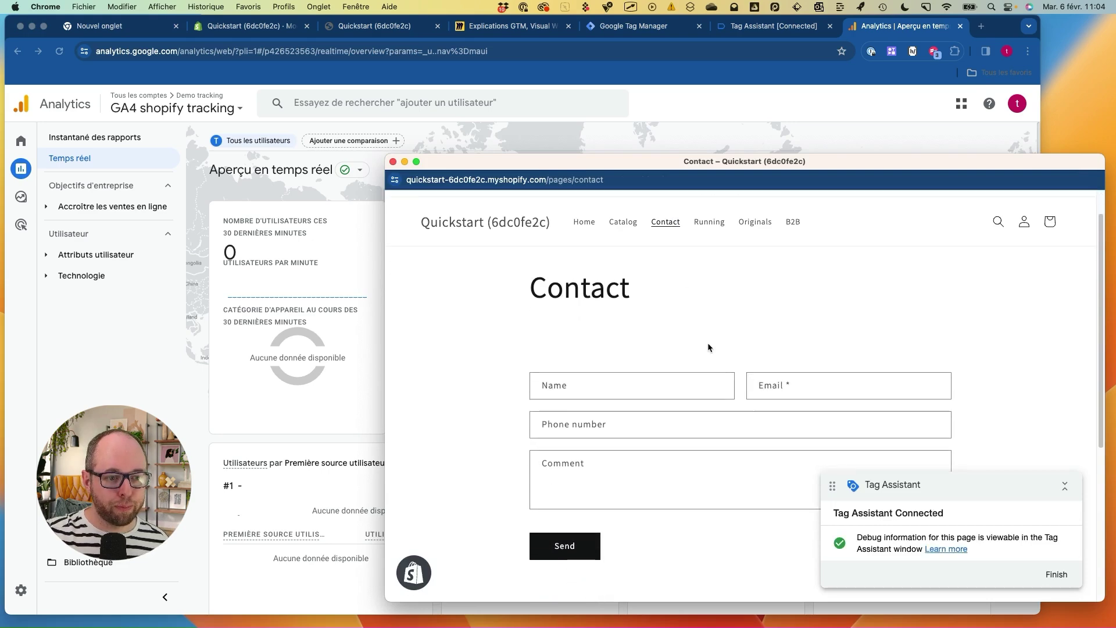
# - Return to Analytics and check the real-time report for the store visit
pyautogui.click(193, 356)
pyautogui.scroll(-2, 602, 483)
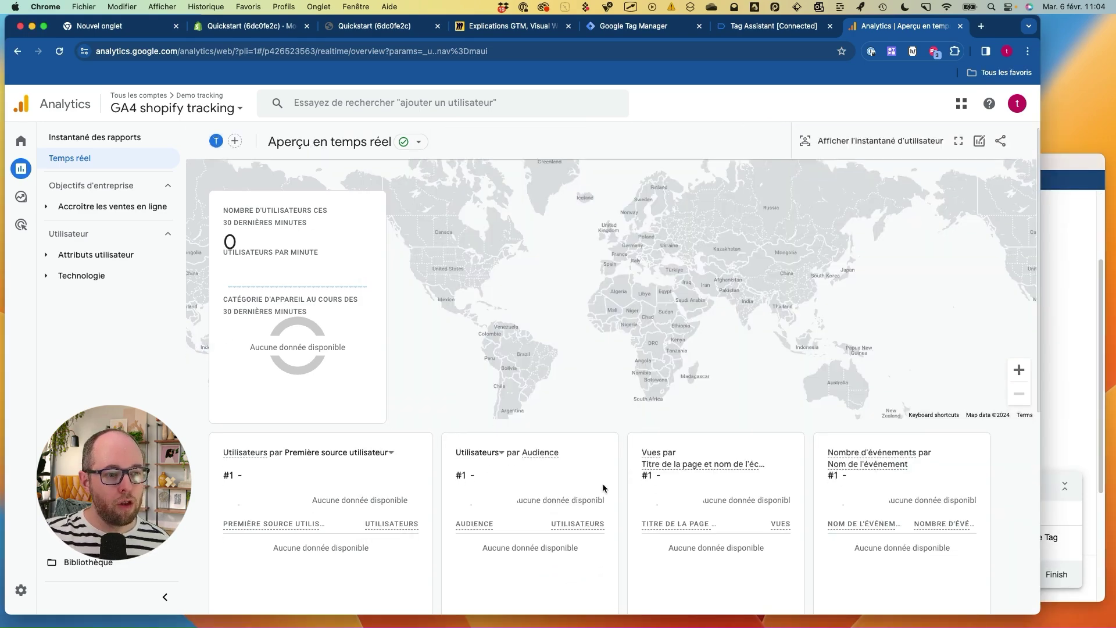
pyautogui.scroll(-1, 602, 483)
pyautogui.moveTo(671, 453)
pyautogui.mouseDown()
pyautogui.moveTo(715, 535)
pyautogui.moveTo(727, 436)
pyautogui.mouseUp()
pyautogui.scroll(3, 572, 376)
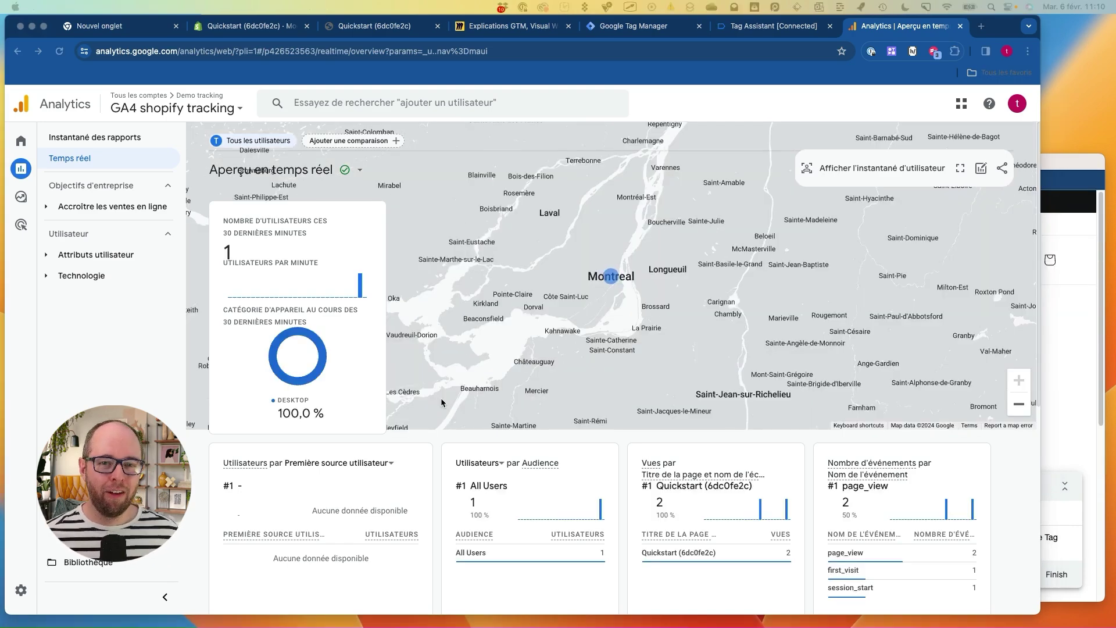
# - Examine the users of the last 30 minutes, the visitor map, the page views by title and the events in the real-time report
pyautogui.moveTo(232, 236)
pyautogui.mouseDown()
pyautogui.moveTo(247, 285)
pyautogui.moveTo(254, 228)
pyautogui.mouseUp()
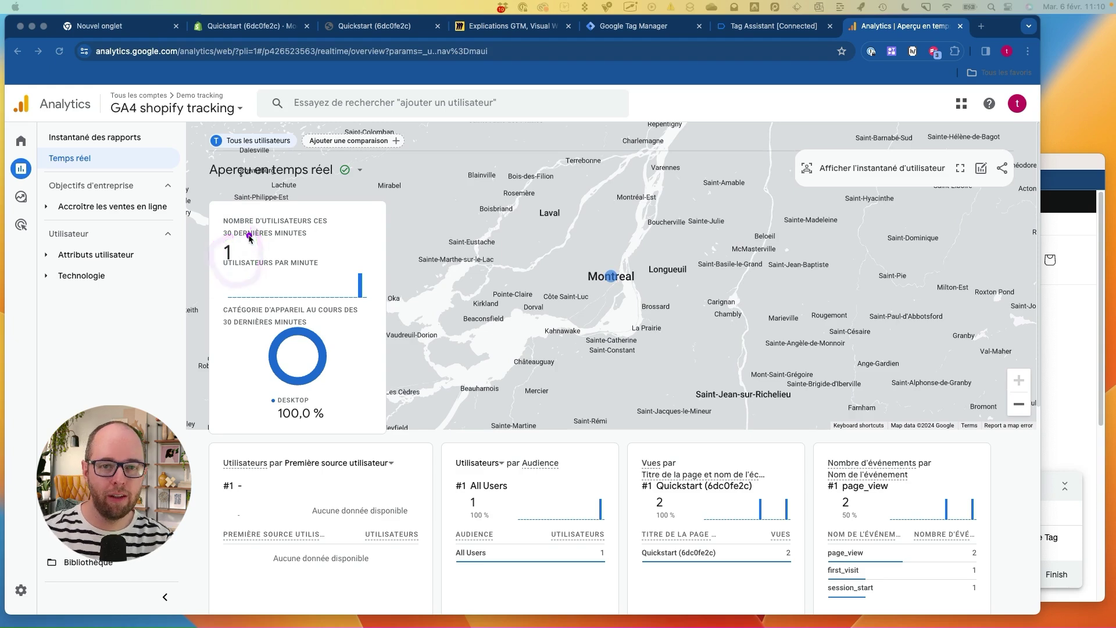
pyautogui.moveTo(657, 279); pyautogui.dragTo(661, 272)
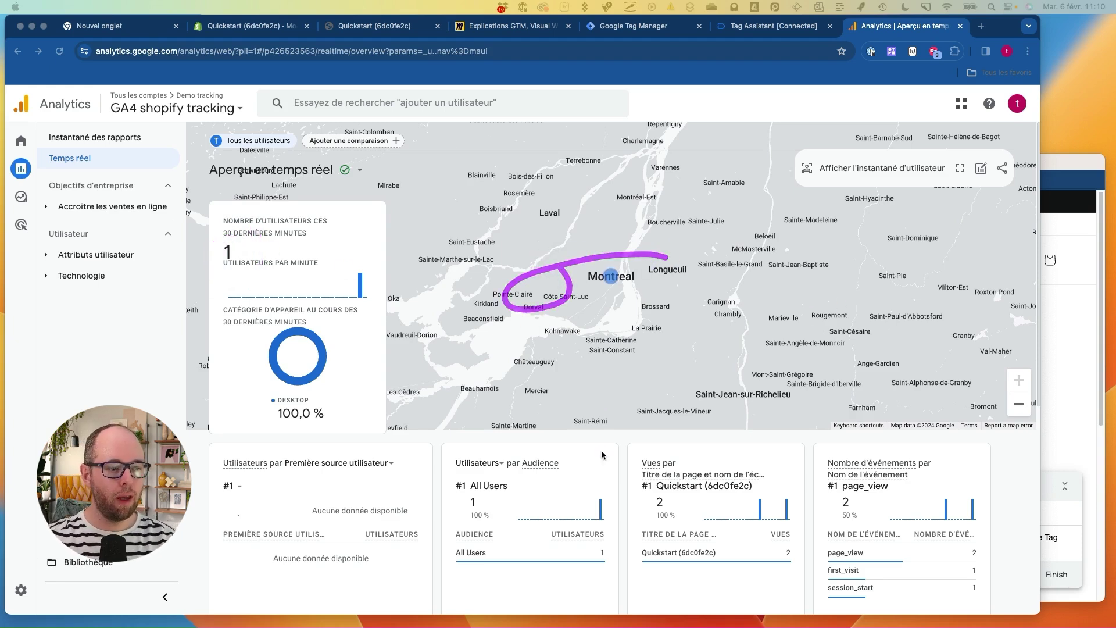
pyautogui.moveTo(703, 541); pyautogui.dragTo(709, 584)
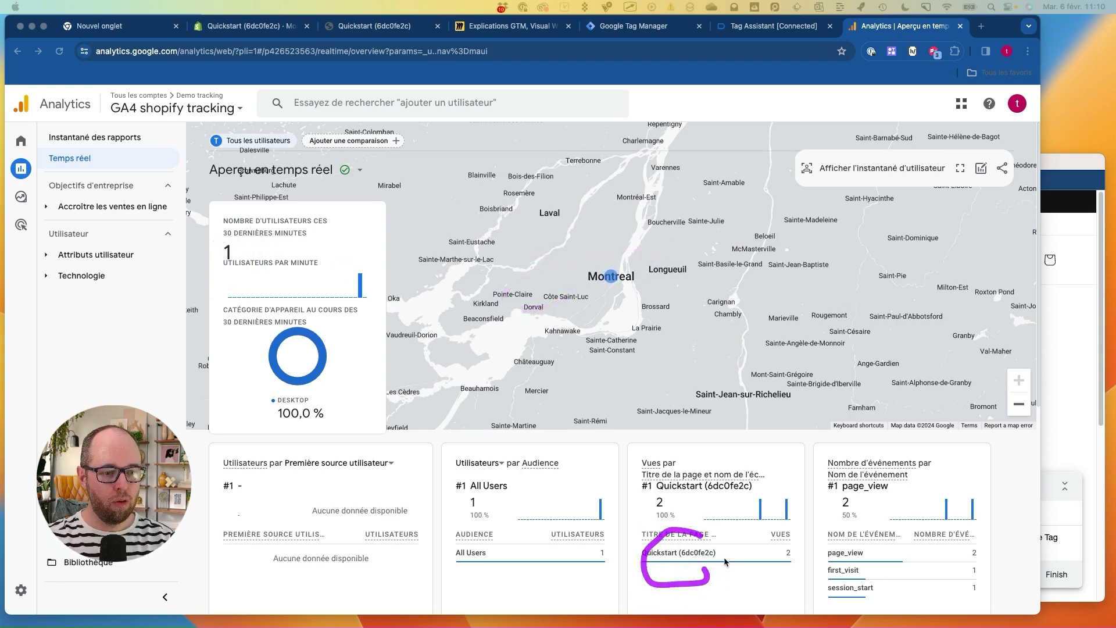
pyautogui.scroll(-3, 721, 558)
pyautogui.scroll(-1, 690, 498)
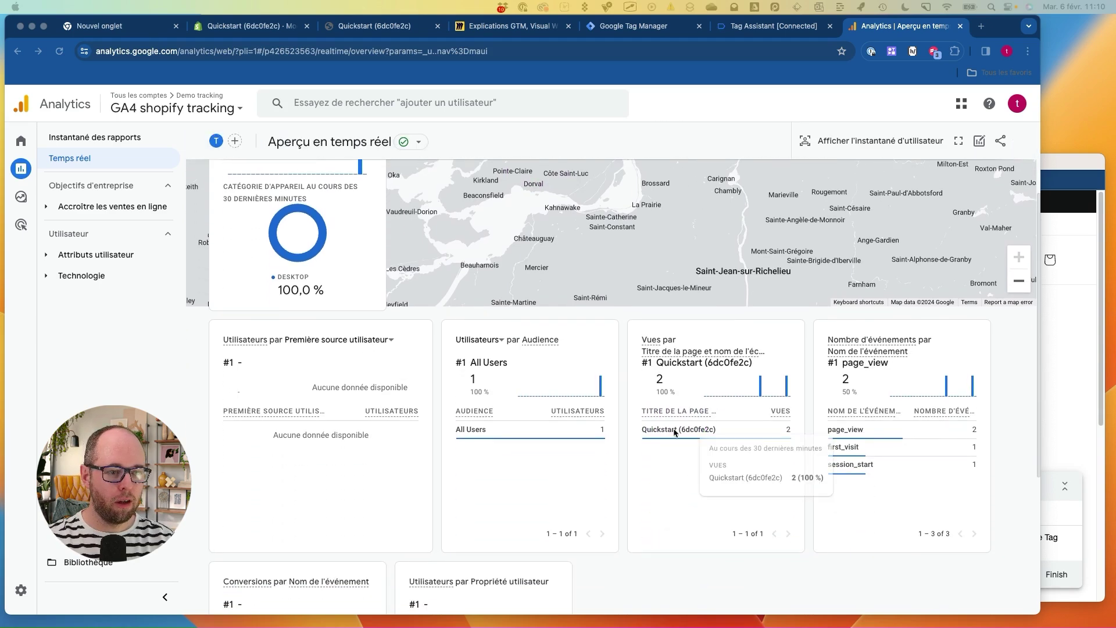
pyautogui.moveTo(674, 433)
pyautogui.moveTo(697, 412); pyautogui.dragTo(730, 433)
pyautogui.scroll(-5, 709, 491)
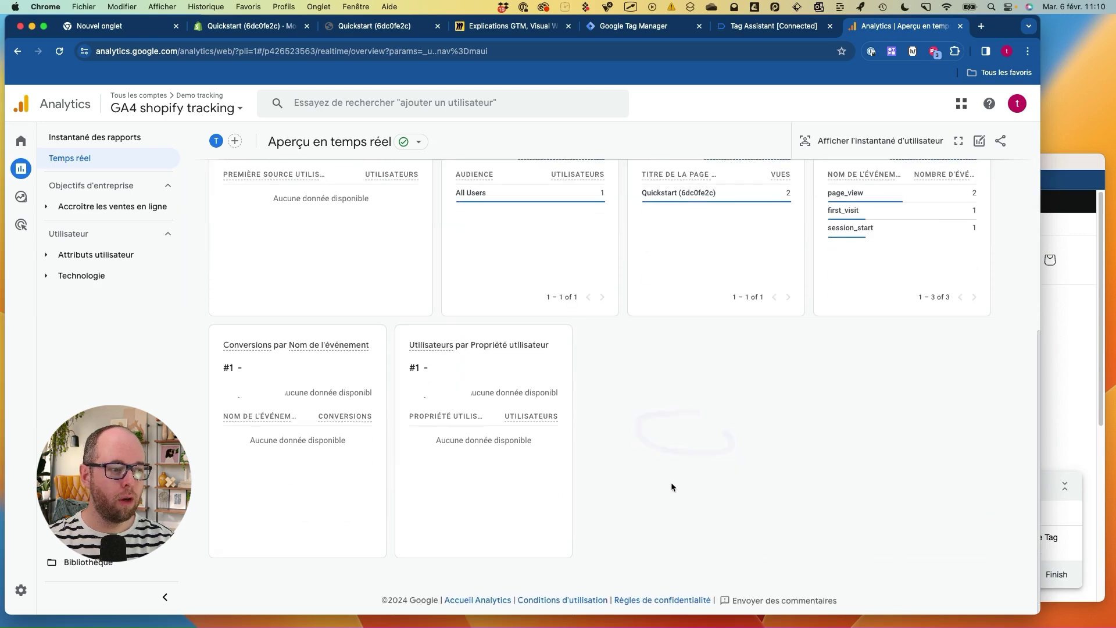
pyautogui.scroll(10, 670, 482)
pyautogui.press('ctrl+super+space')
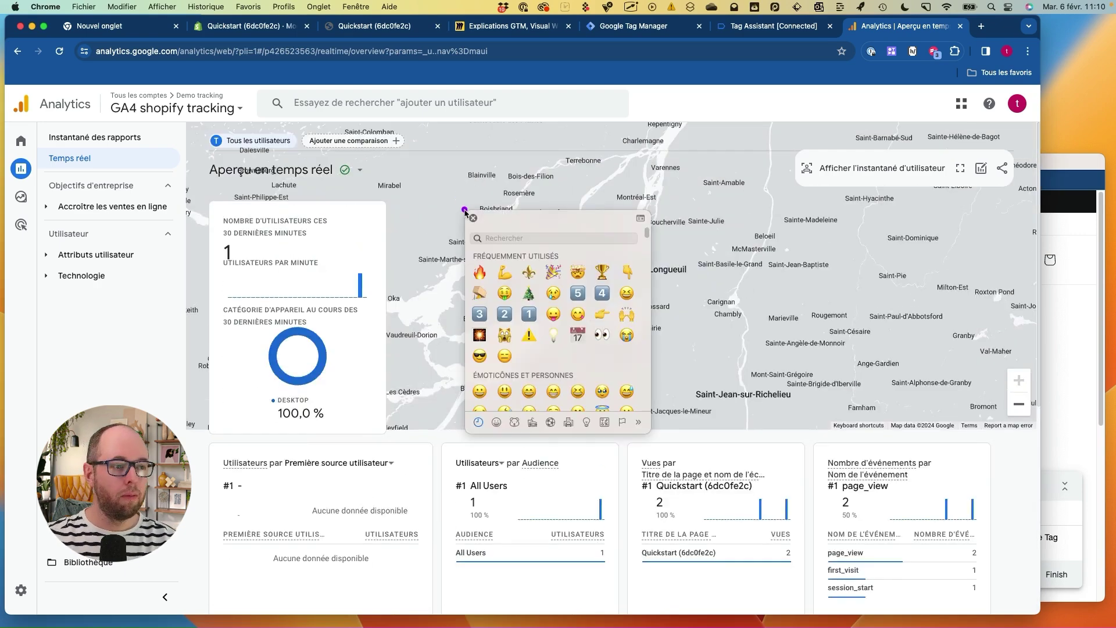
pyautogui.click(405, 224)
pyautogui.moveTo(285, 171)
pyautogui.mouseDown()
pyautogui.moveTo(627, 353)
pyautogui.moveTo(361, 146)
pyautogui.moveTo(293, 141)
pyautogui.mouseUp()
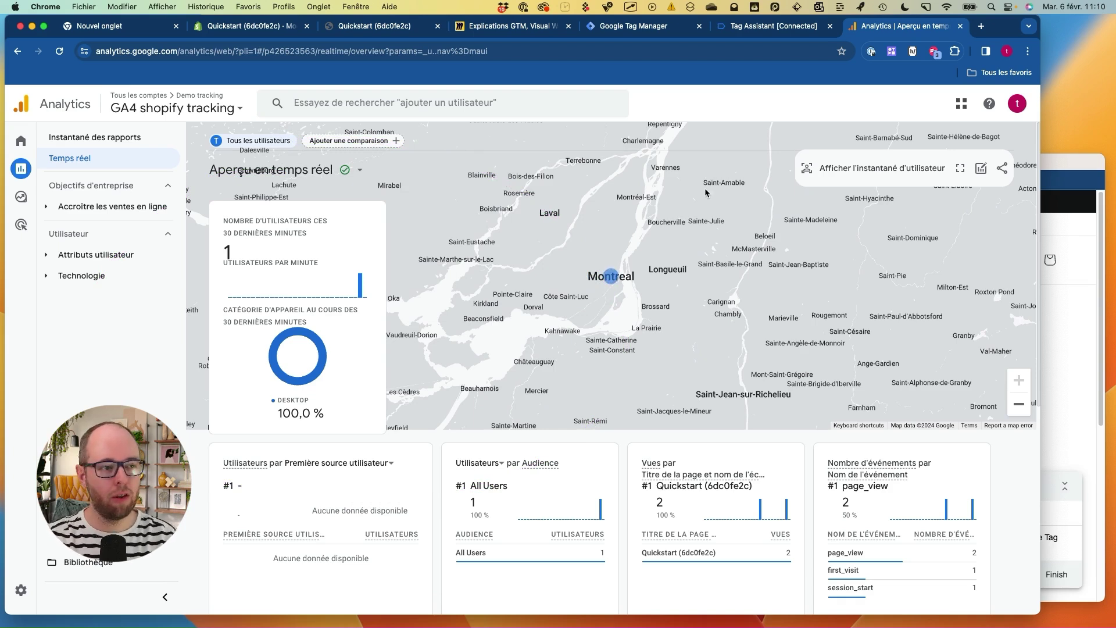
pyautogui.moveTo(636, 250)
pyautogui.mouseDown()
pyautogui.moveTo(590, 265)
pyautogui.moveTo(604, 253)
pyautogui.mouseUp()
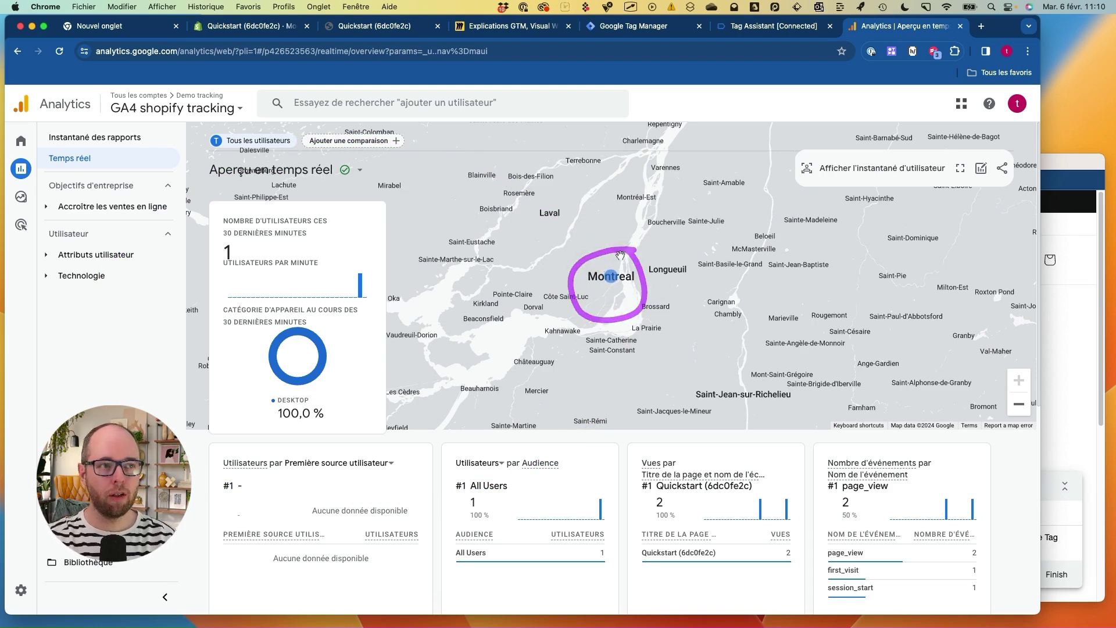
# - Switch to Tag Manager, publish the Demo Shopify workspace changes as "Version avec Tag GA4" and close the version details
pyautogui.click(634, 30)
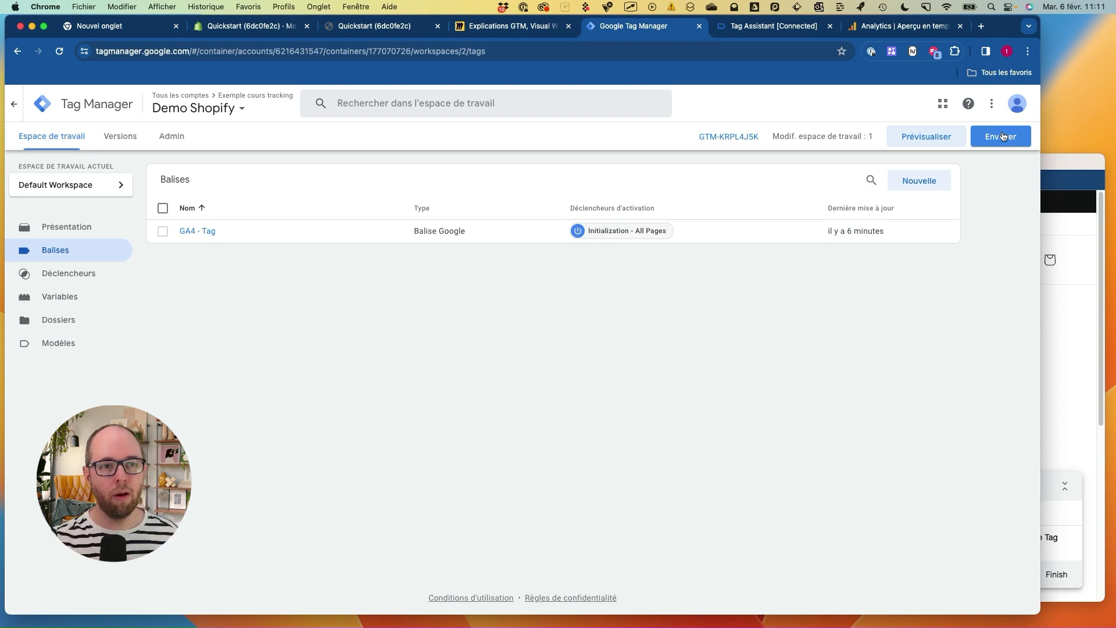
pyautogui.click(1000, 136)
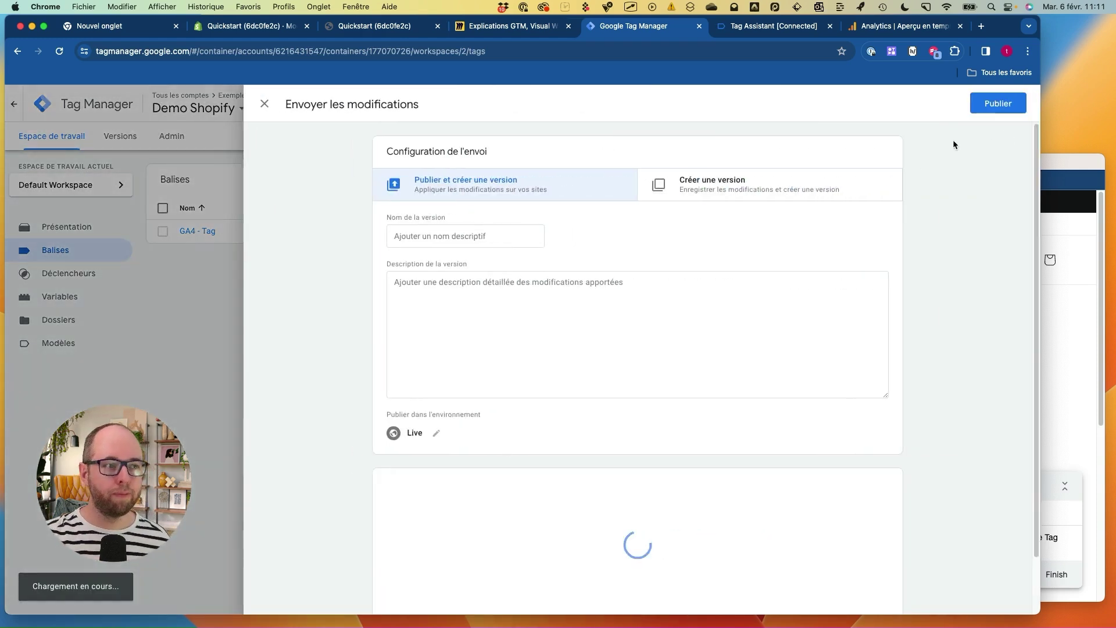
pyautogui.click(432, 238)
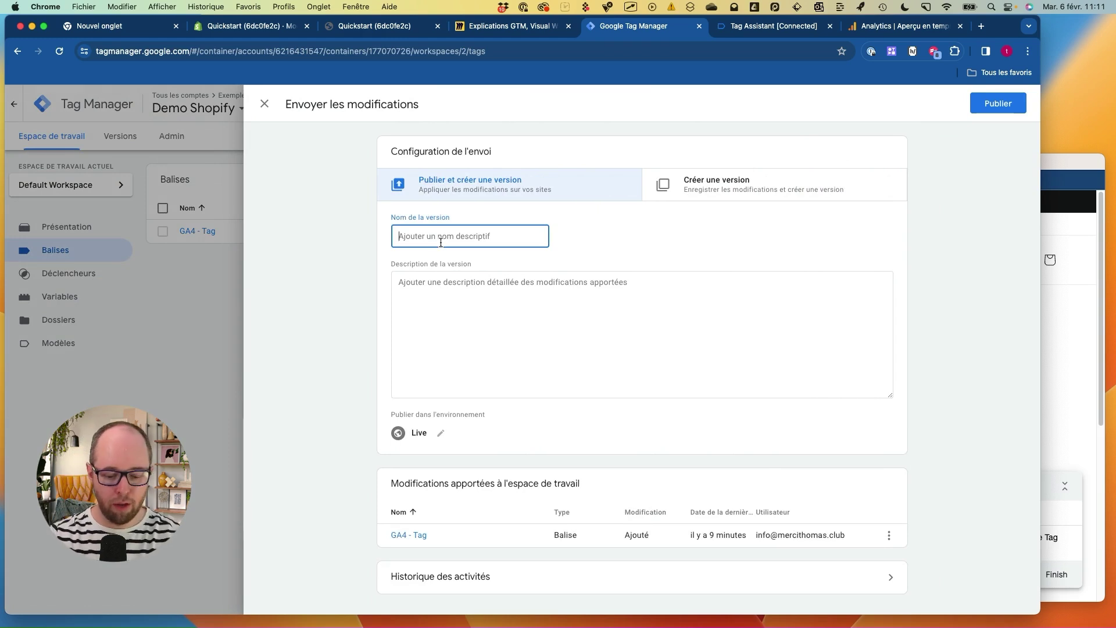
pyautogui.write('Version avec')
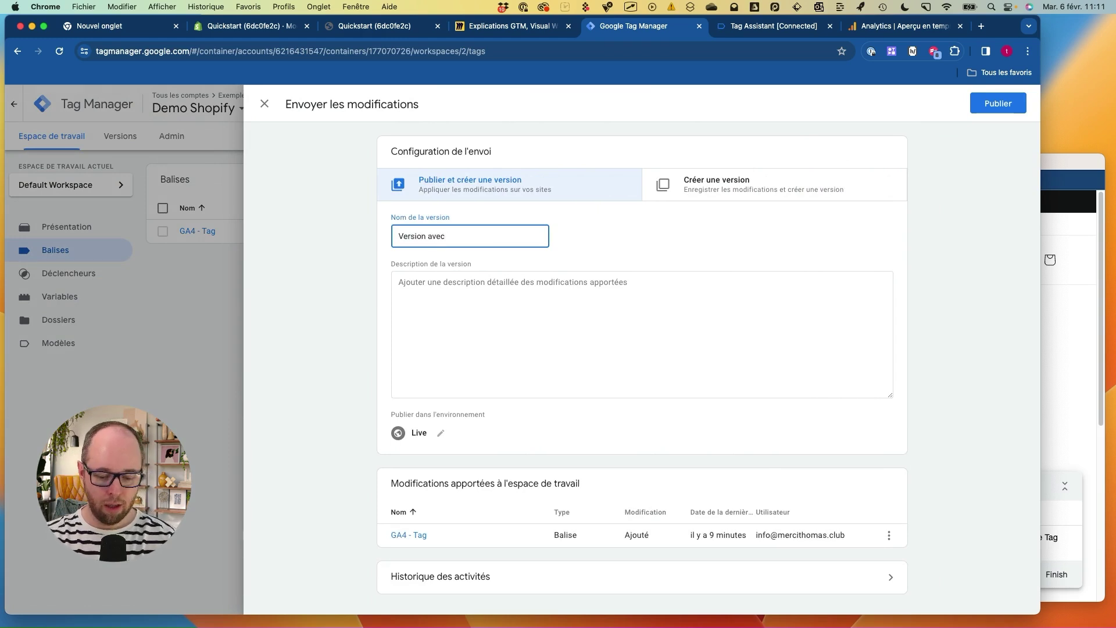
pyautogui.write(' Tag GA4')
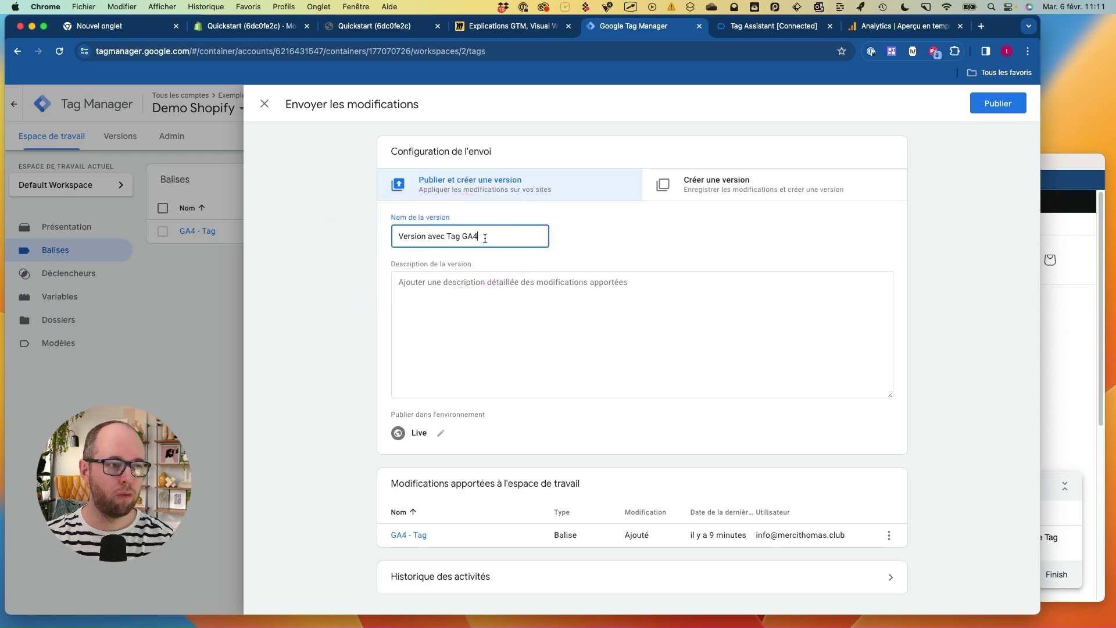
pyautogui.moveTo(484, 238); pyautogui.dragTo(310, 221)
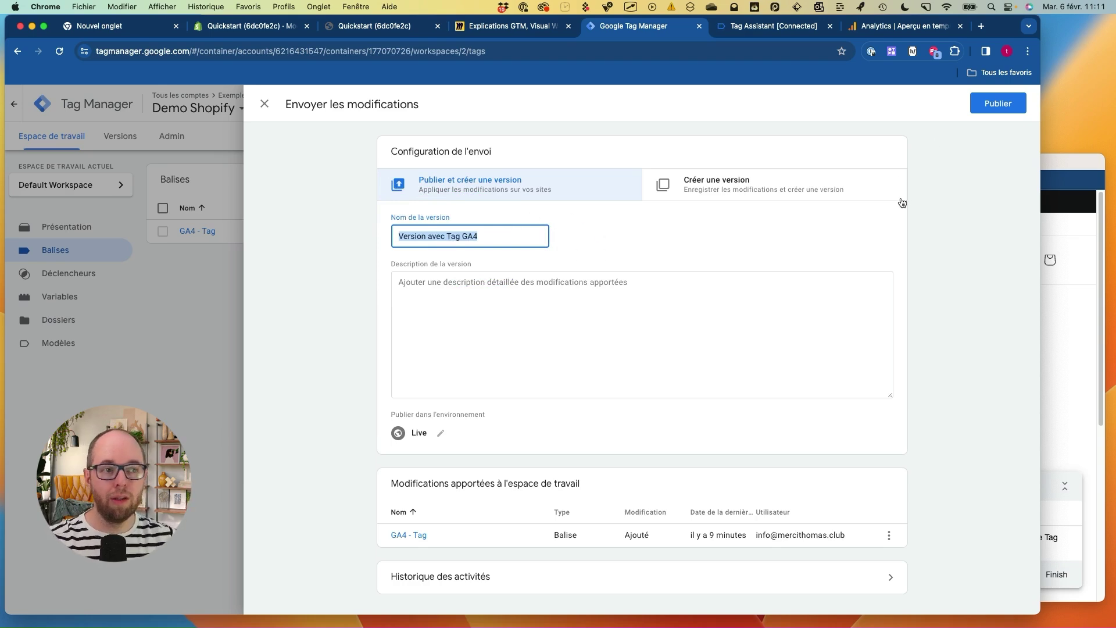
pyautogui.click(855, 220)
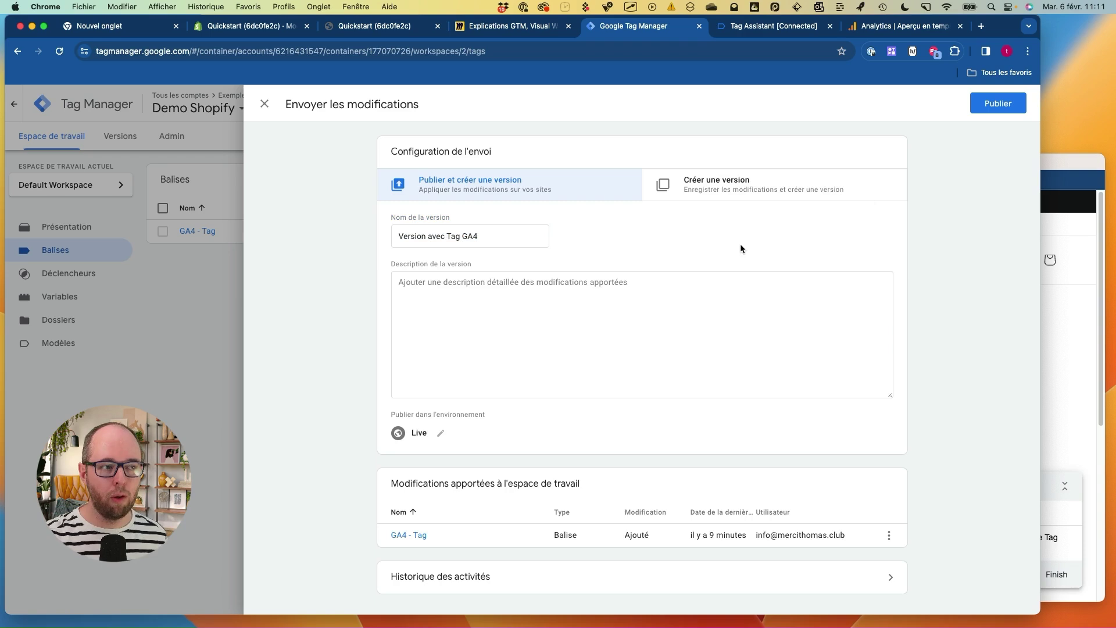
pyautogui.click(996, 105)
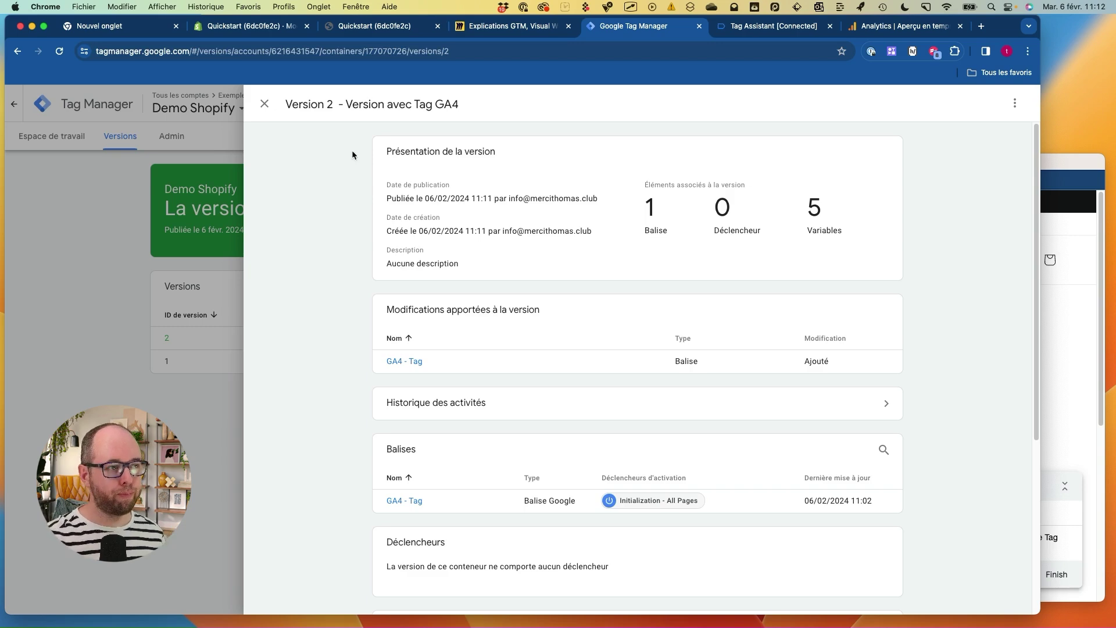
pyautogui.click(264, 104)
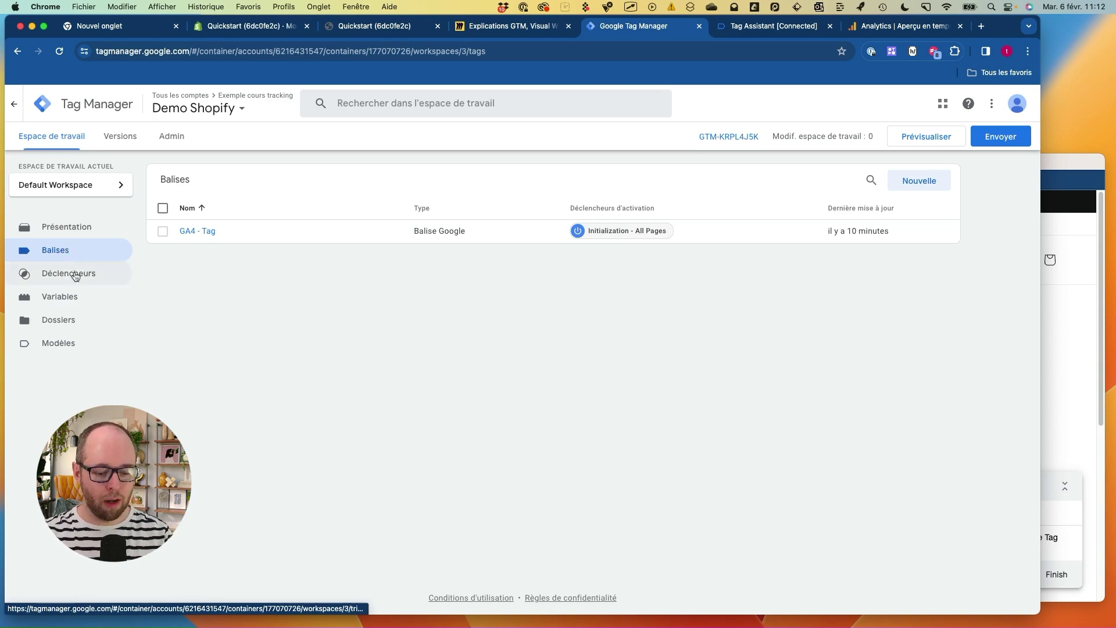
pyautogui.moveTo(163, 207)
pyautogui.mouseDown()
pyautogui.moveTo(103, 248)
pyautogui.moveTo(190, 223)
pyautogui.mouseUp()
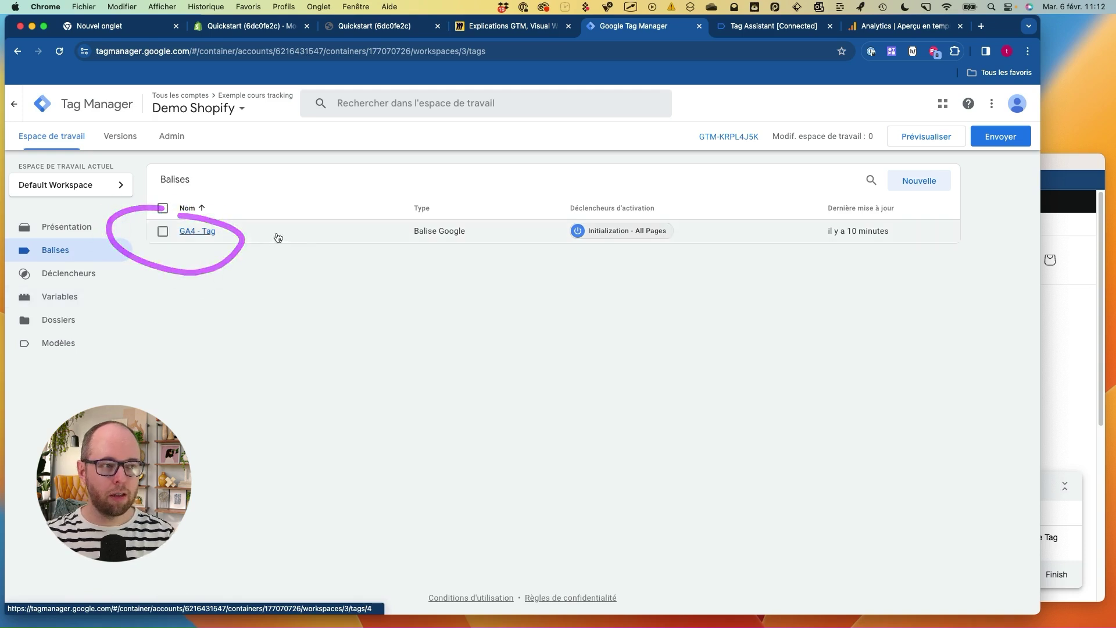
pyautogui.click(307, 239)
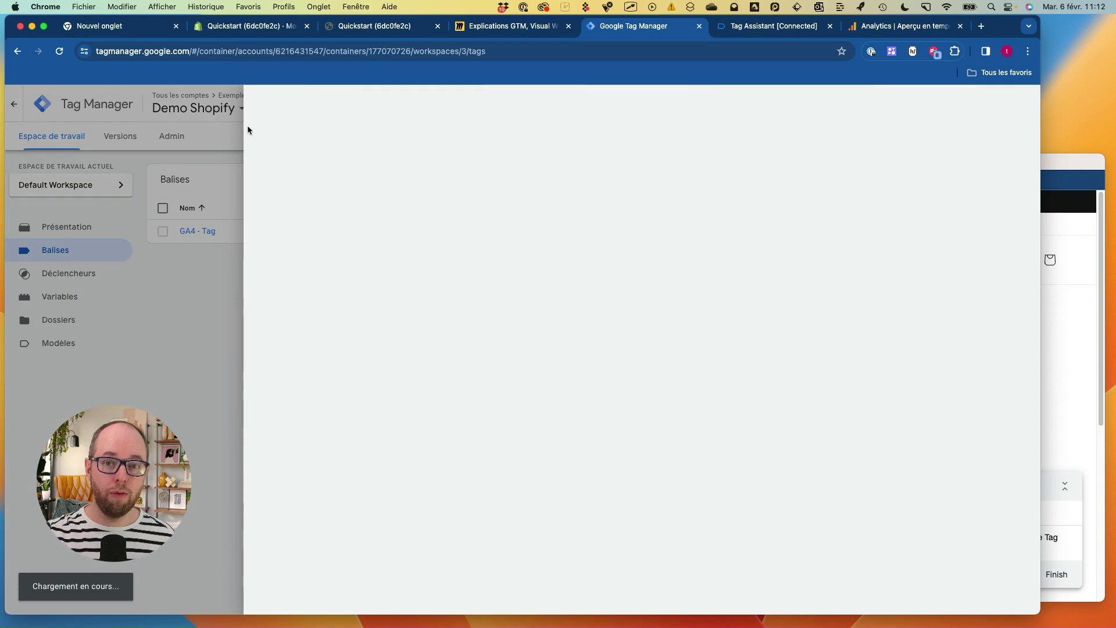
pyautogui.click(264, 104)
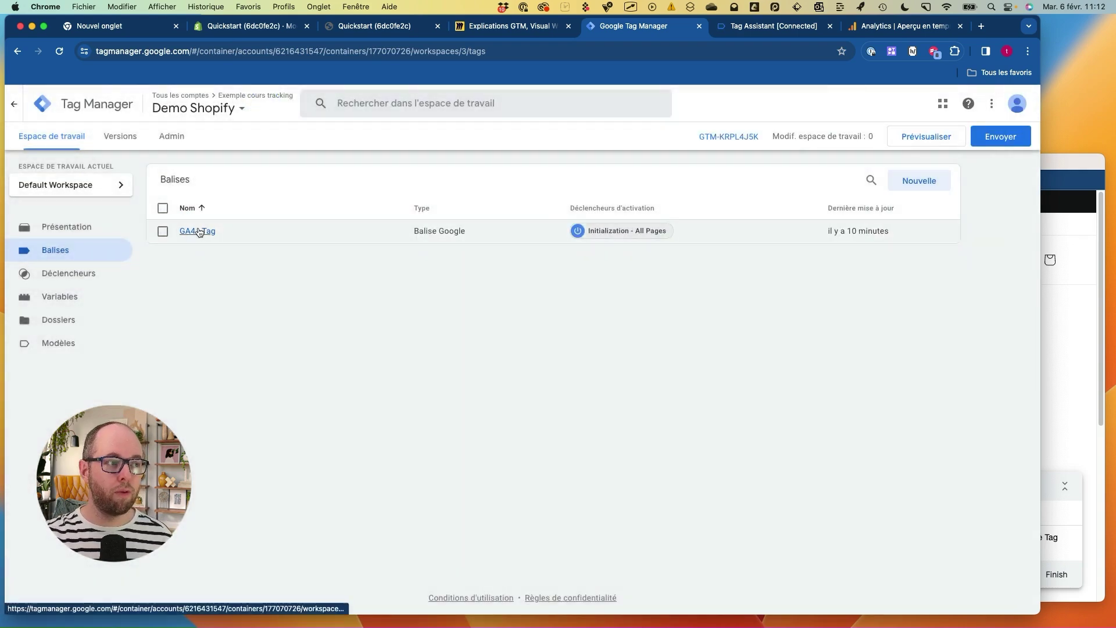
pyautogui.click(164, 231)
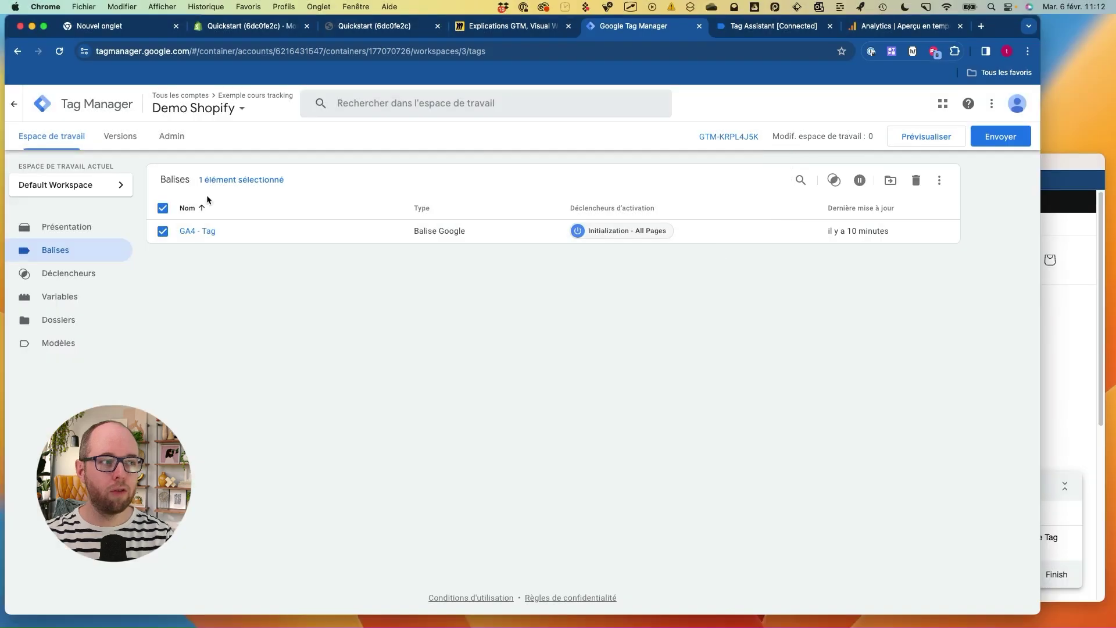
pyautogui.click(162, 231)
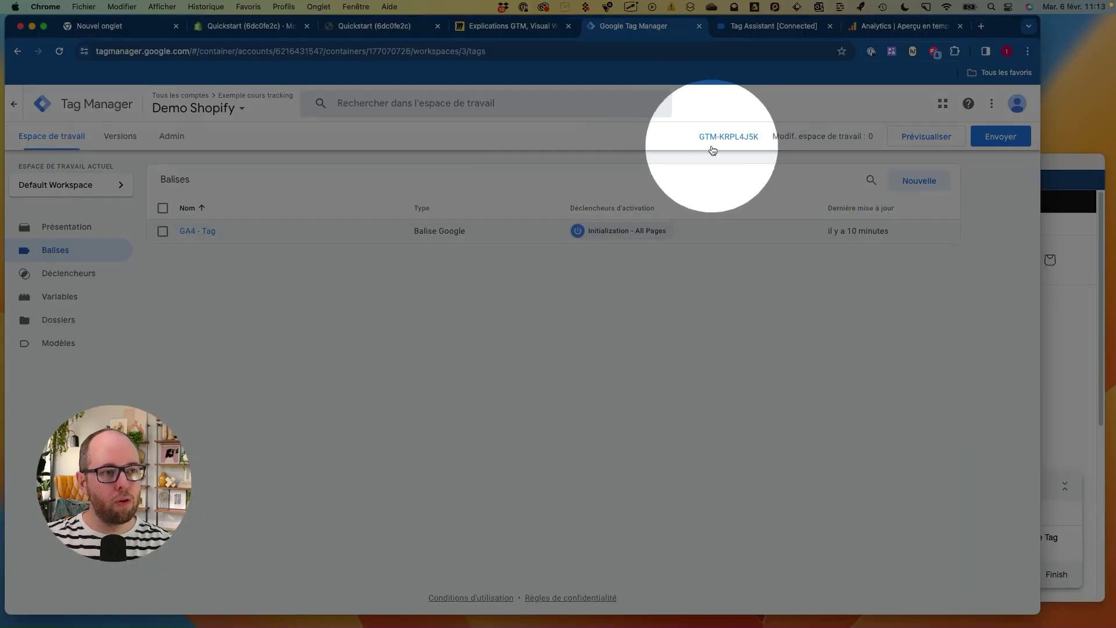
# - Review the Google Tag Manager installation code for the head and body sections of the Demo Shopify container, and close it
pyautogui.moveTo(511, 125)
pyautogui.mouseDown()
pyautogui.moveTo(456, 101)
pyautogui.moveTo(224, 140)
pyautogui.mouseUp()
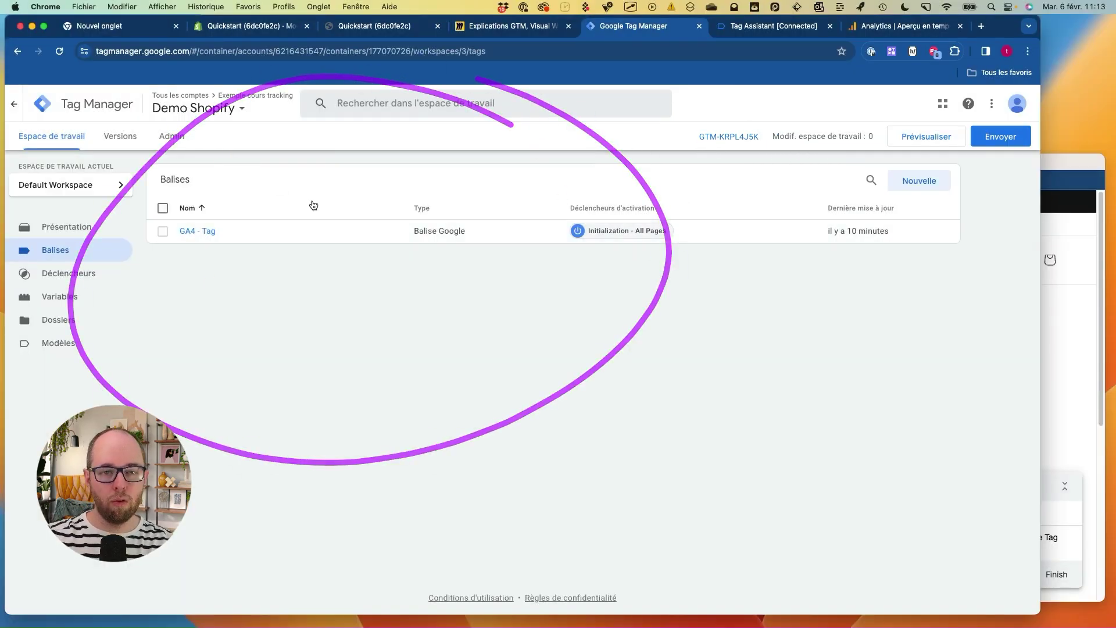
pyautogui.hotkey('ctrl', 's')
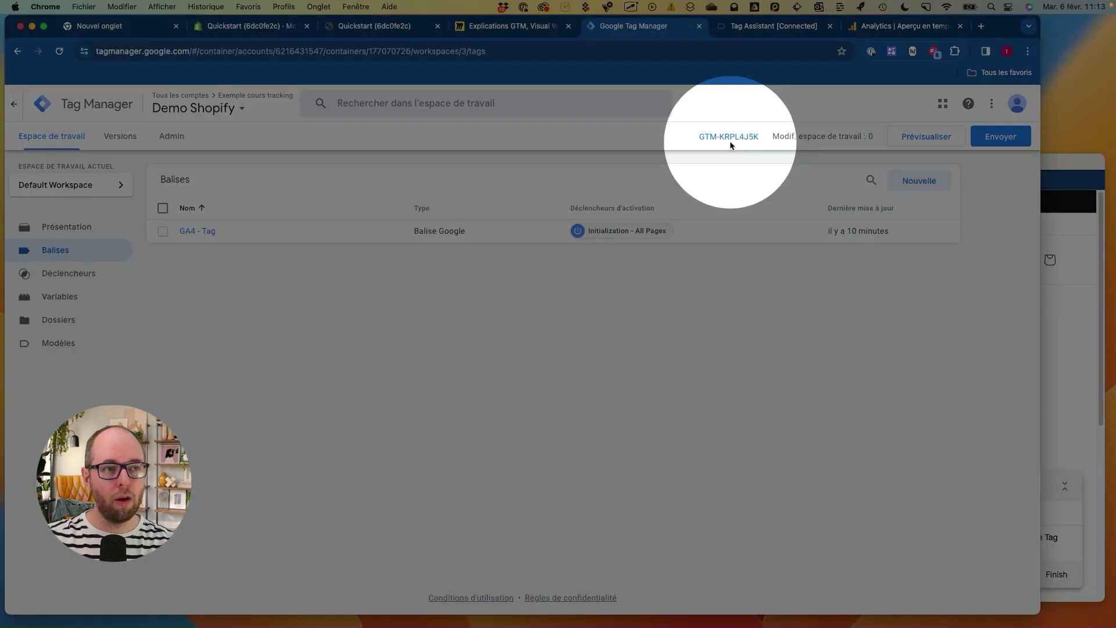
pyautogui.hotkey('ctrl', 's')
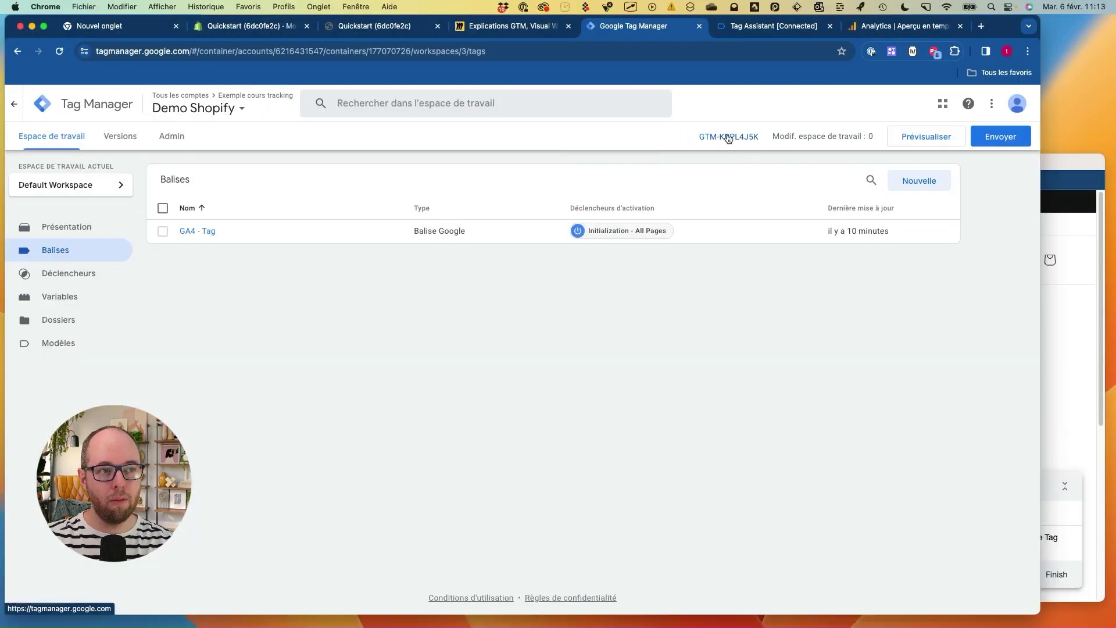
pyautogui.moveTo(699, 147)
pyautogui.mouseDown()
pyautogui.moveTo(767, 137)
pyautogui.moveTo(706, 146)
pyautogui.mouseUp()
pyautogui.click(728, 137)
pyautogui.moveTo(702, 271); pyautogui.dragTo(432, 536)
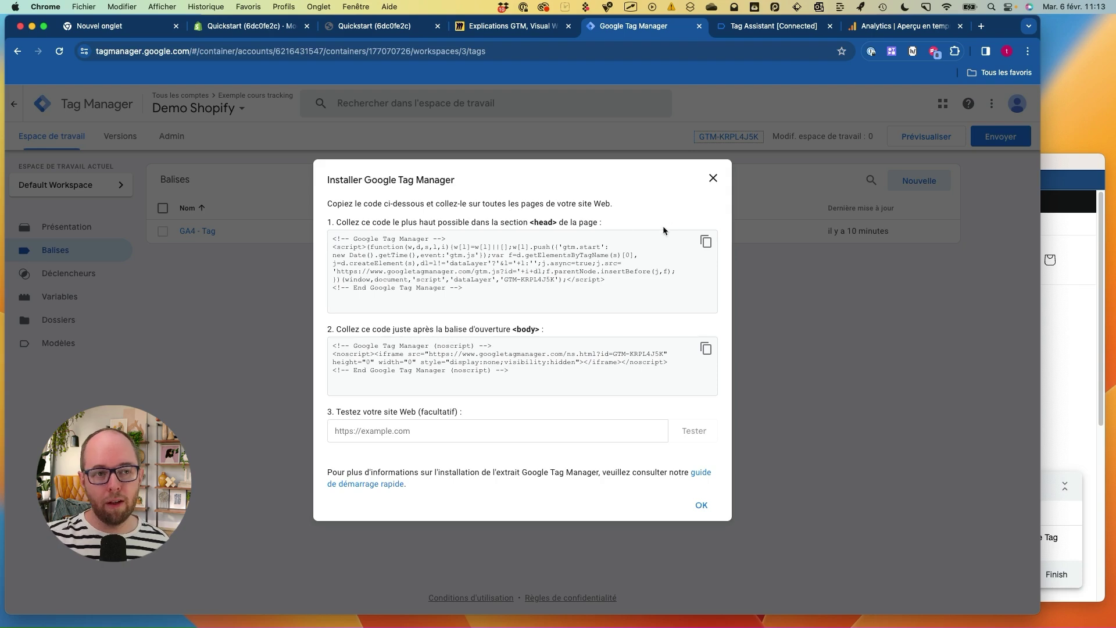
pyautogui.click(708, 179)
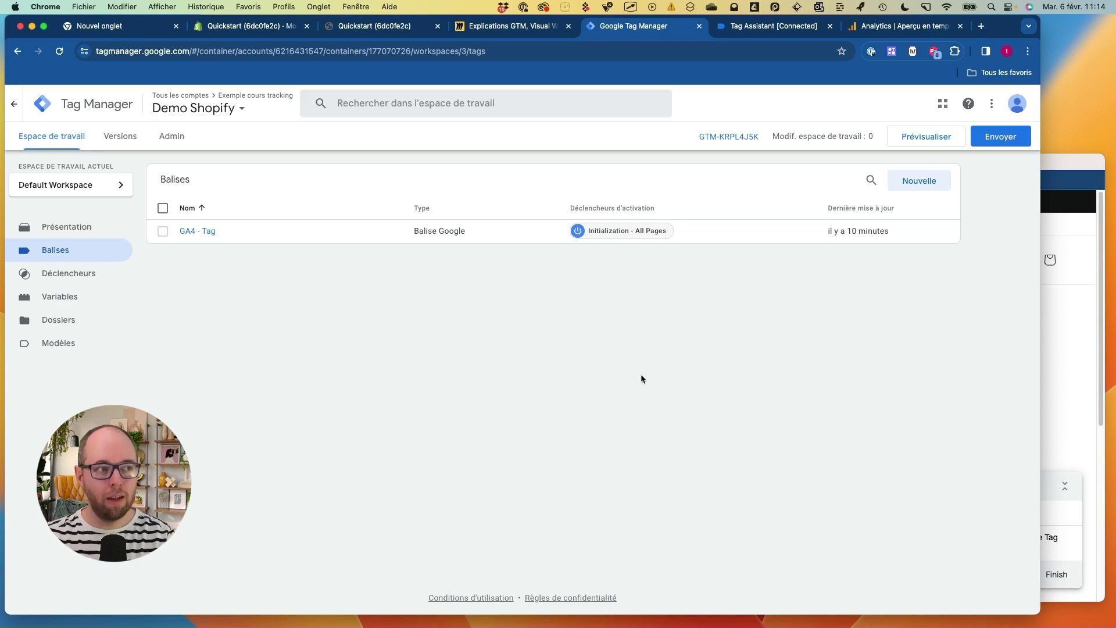
pyautogui.moveTo(17, 131); pyautogui.dragTo(114, 148)
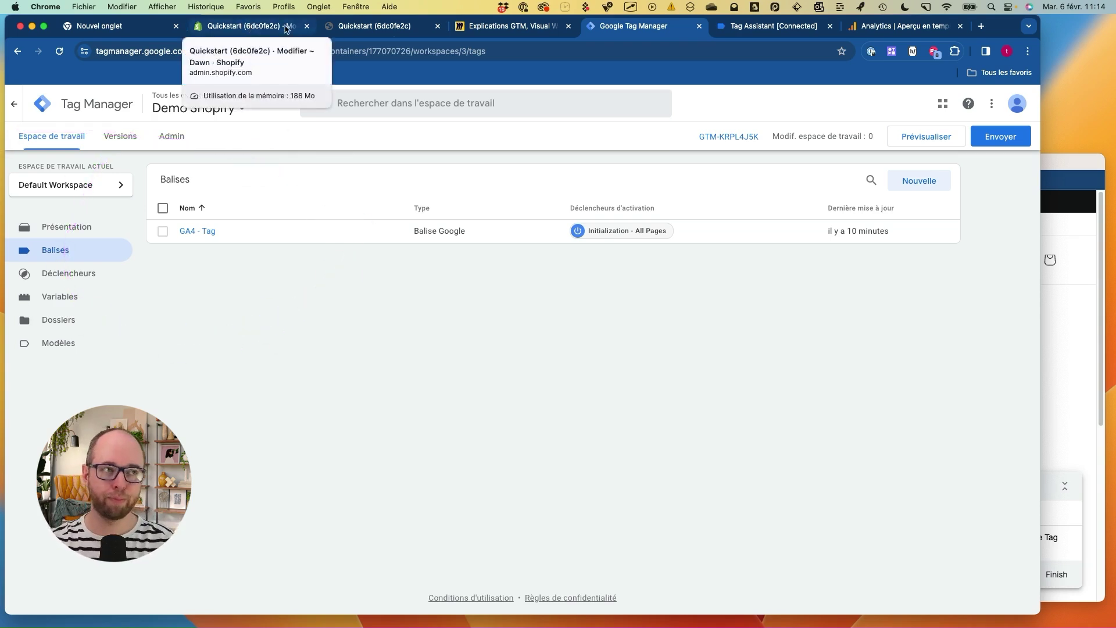
# - Search Google for "mircosoft clarity" in a new browser tab and open the Microsoft Clarity website
pyautogui.click(981, 26)
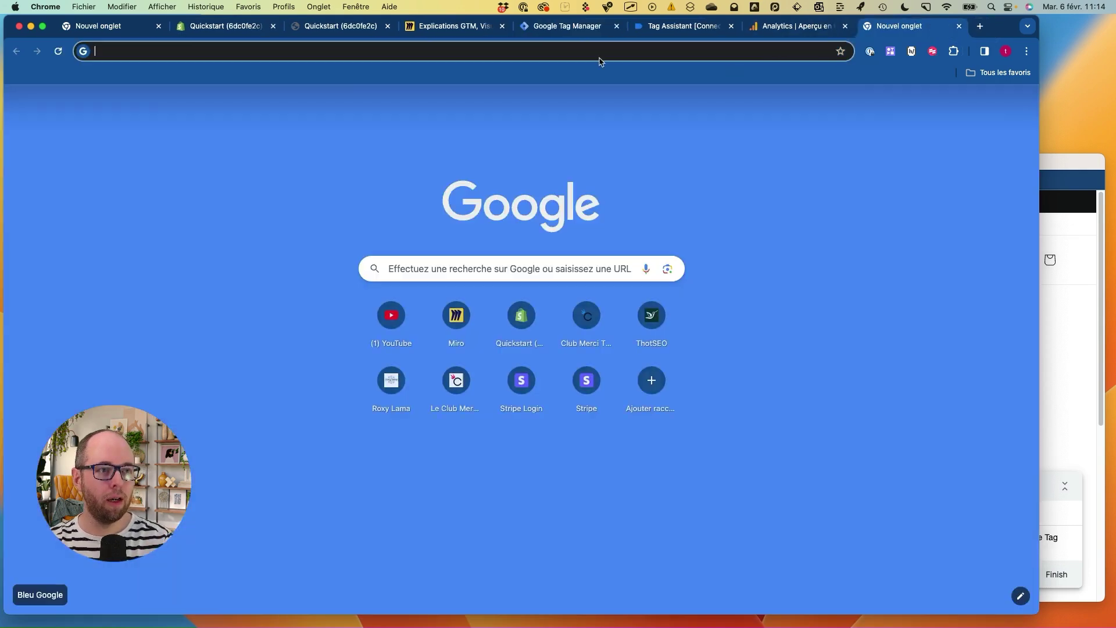
pyautogui.click(591, 51)
pyautogui.write('mirci')
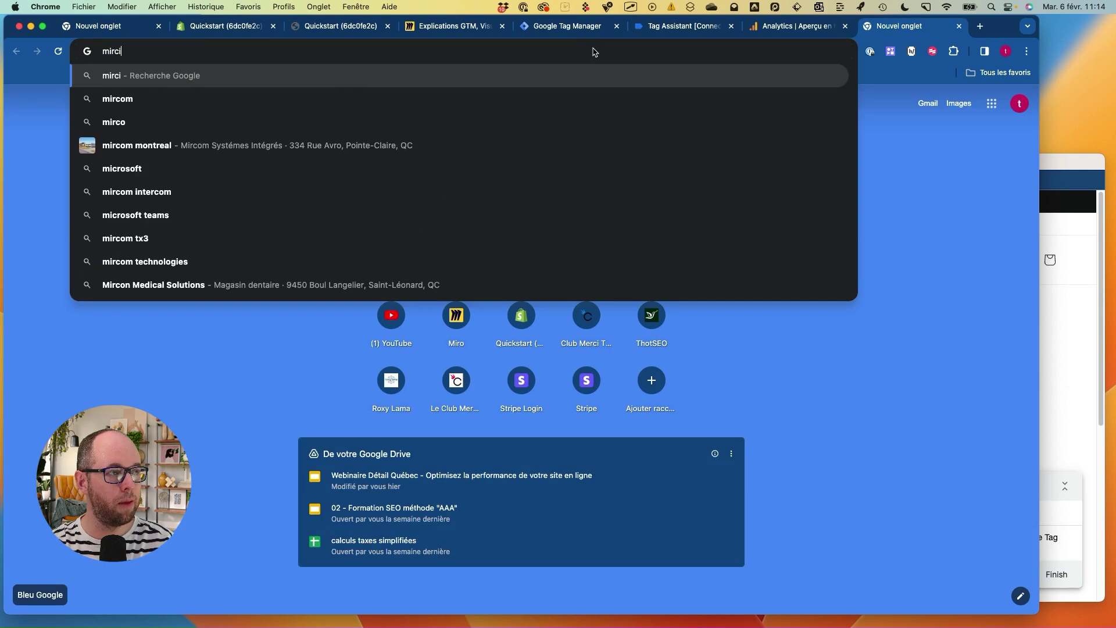
pyautogui.press('BackSpace')
pyautogui.write('osoft cl')
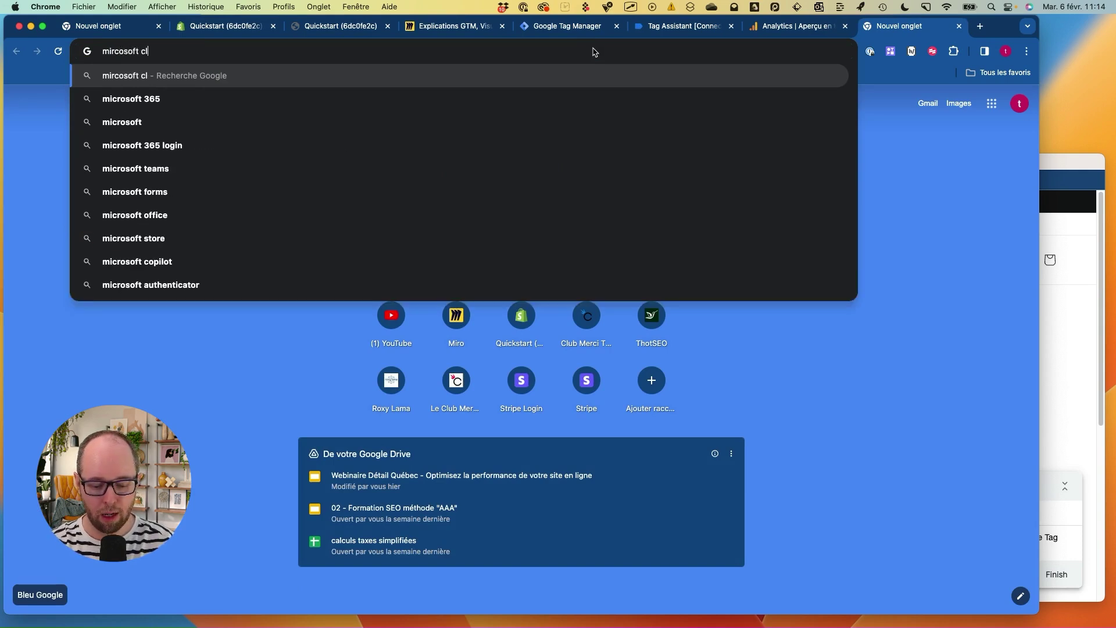
pyautogui.write('arity')
pyautogui.press('Return')
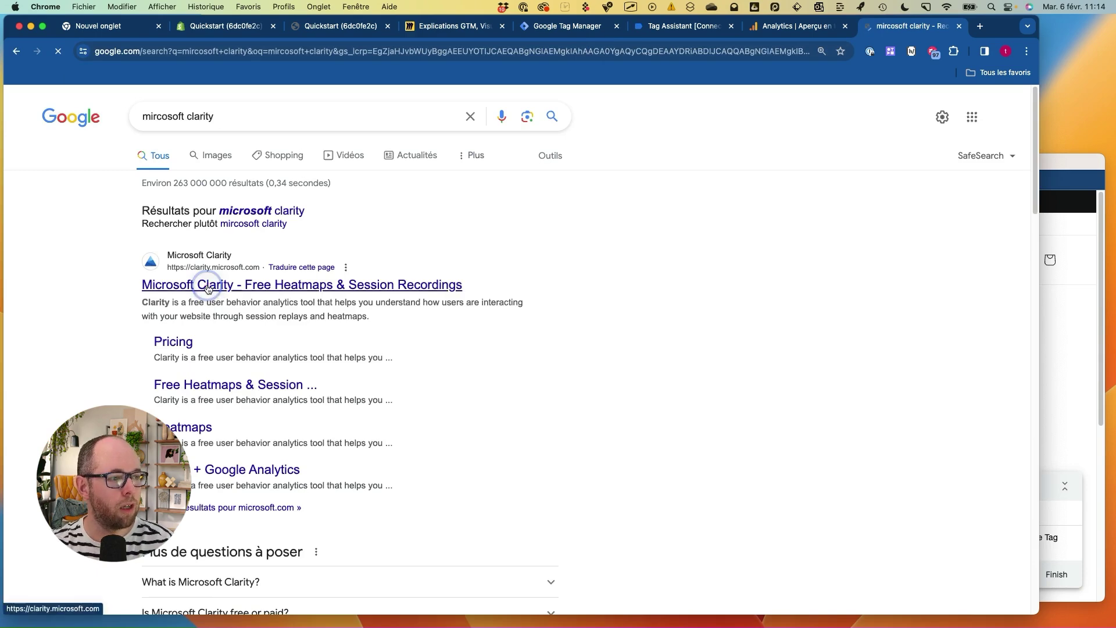
pyautogui.click(215, 287)
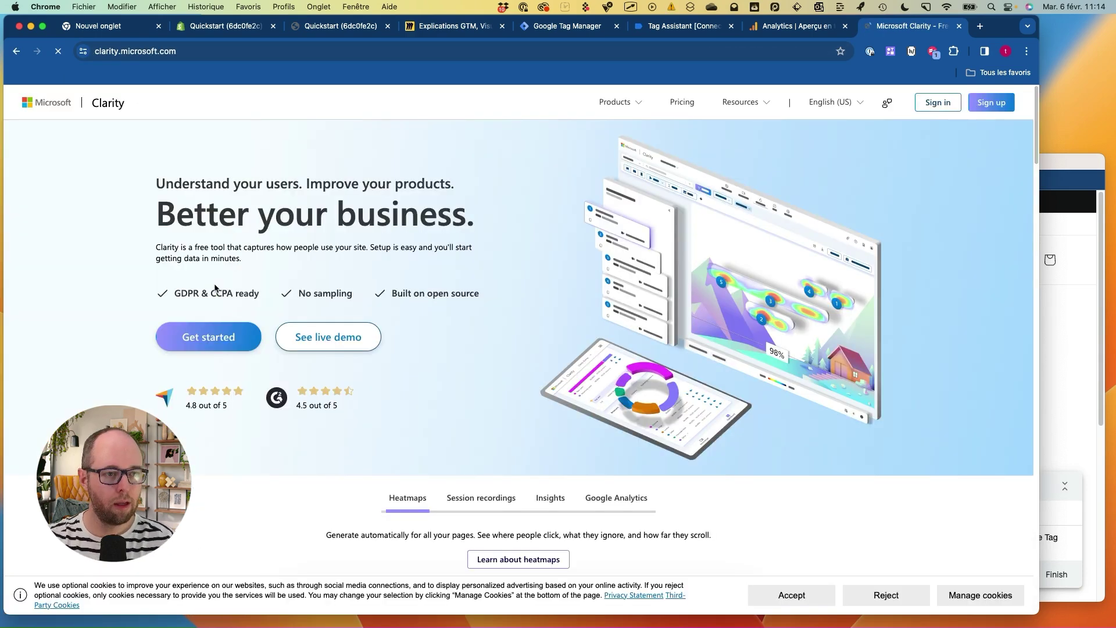
pyautogui.moveTo(371, 146)
pyautogui.mouseDown()
pyautogui.moveTo(68, 242)
pyautogui.moveTo(366, 145)
pyautogui.mouseUp()
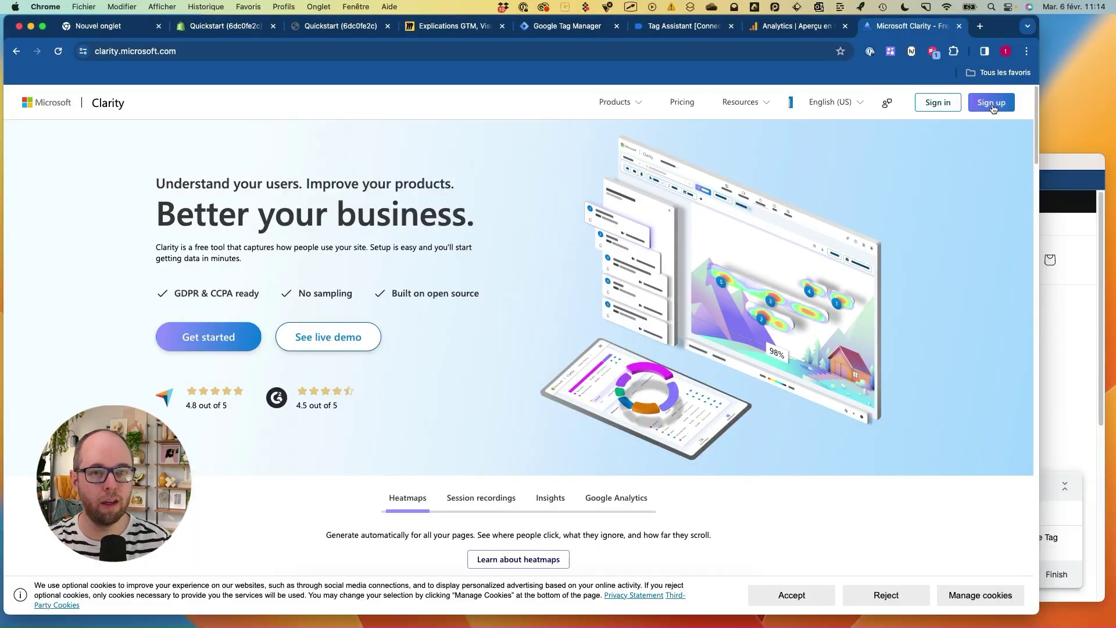
# - Sign in to Clarity through Google with the club account and authorise the connection
pyautogui.moveTo(949, 92)
pyautogui.mouseDown()
pyautogui.moveTo(921, 120)
pyautogui.moveTo(932, 98)
pyautogui.mouseUp()
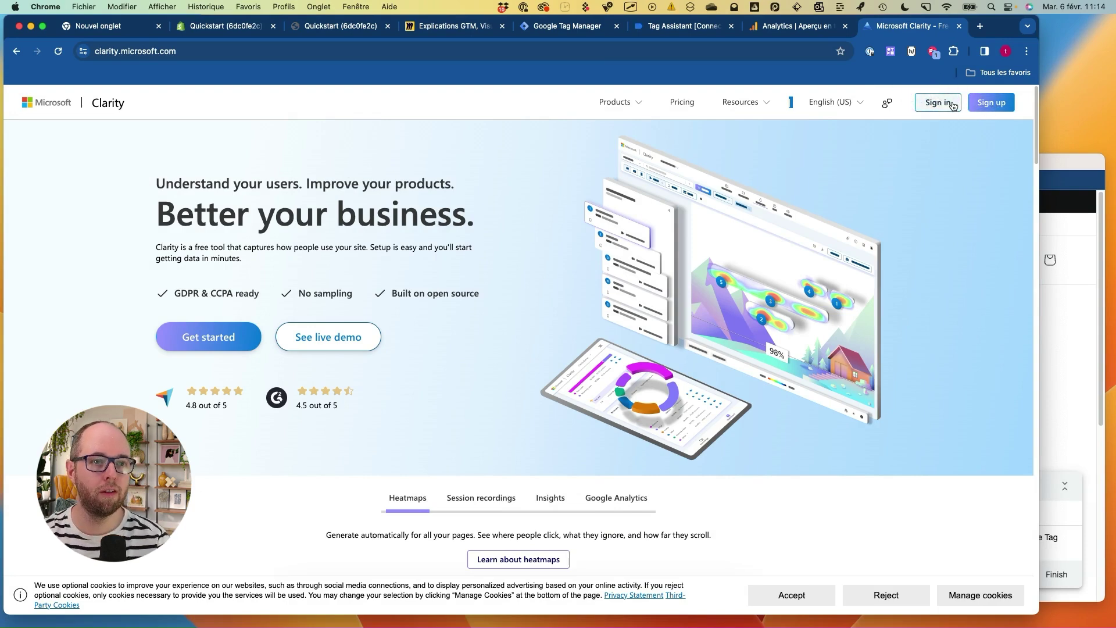
pyautogui.press('ctrl+super+space')
pyautogui.click(947, 104)
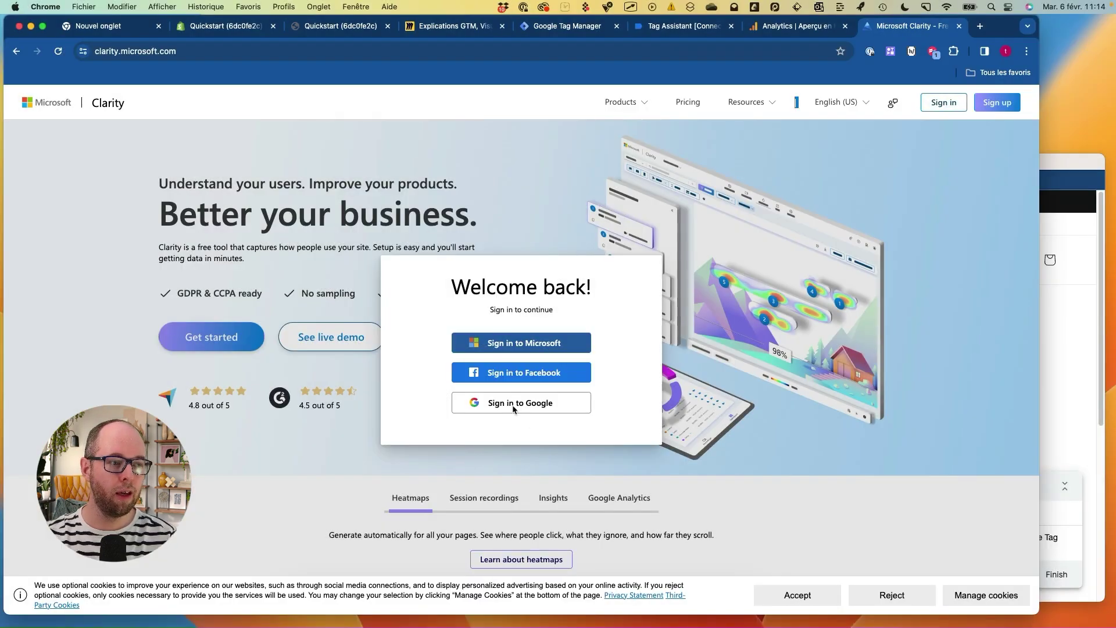
pyautogui.click(512, 406)
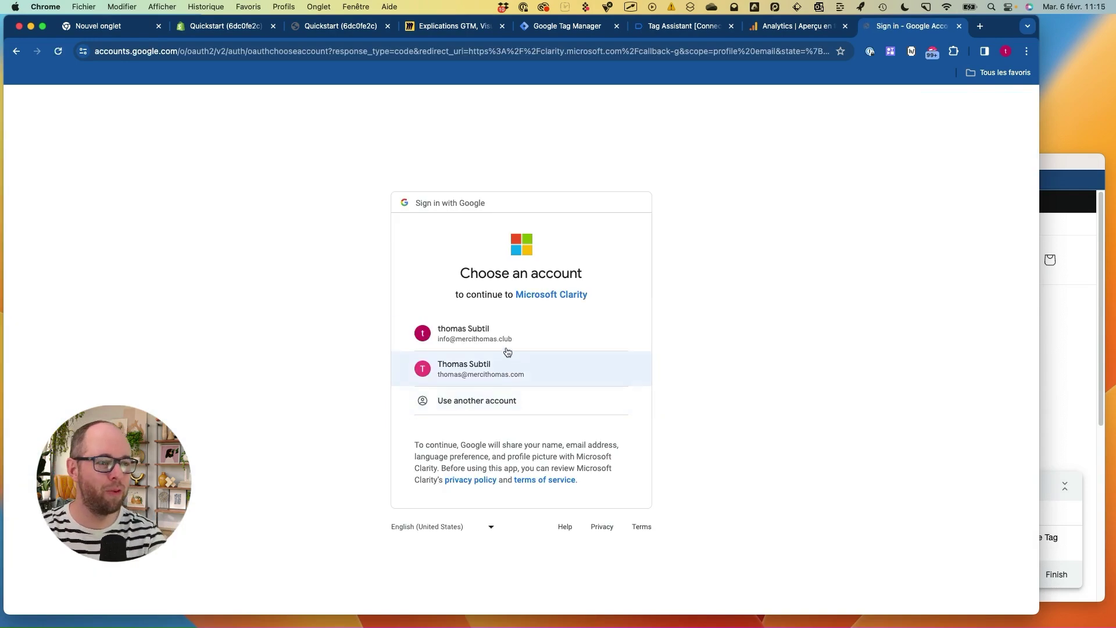
pyautogui.click(506, 334)
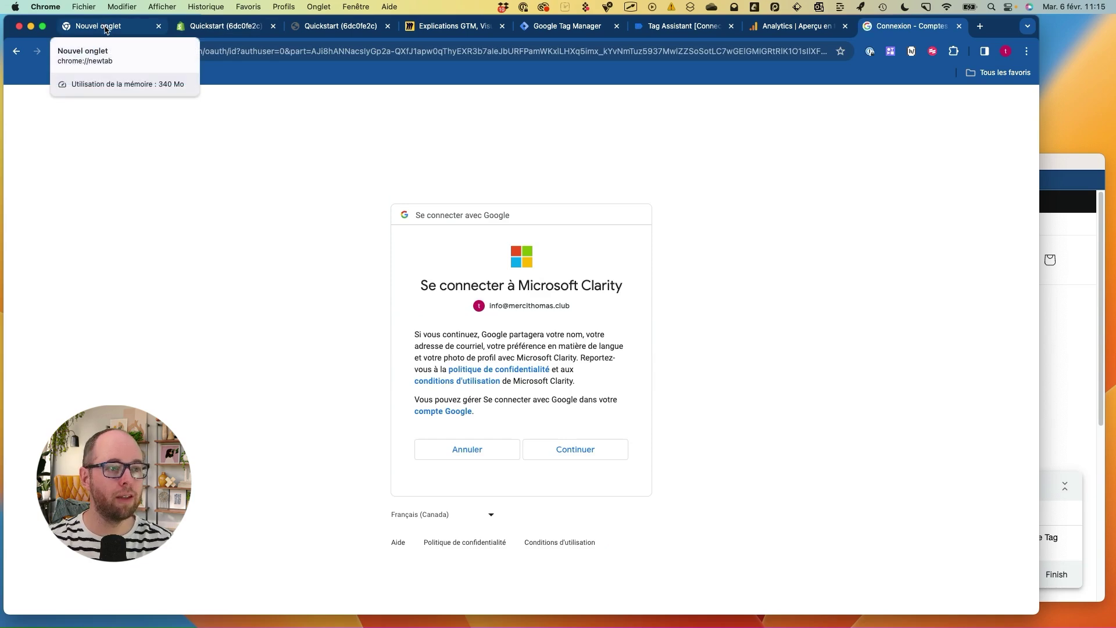
pyautogui.click(552, 449)
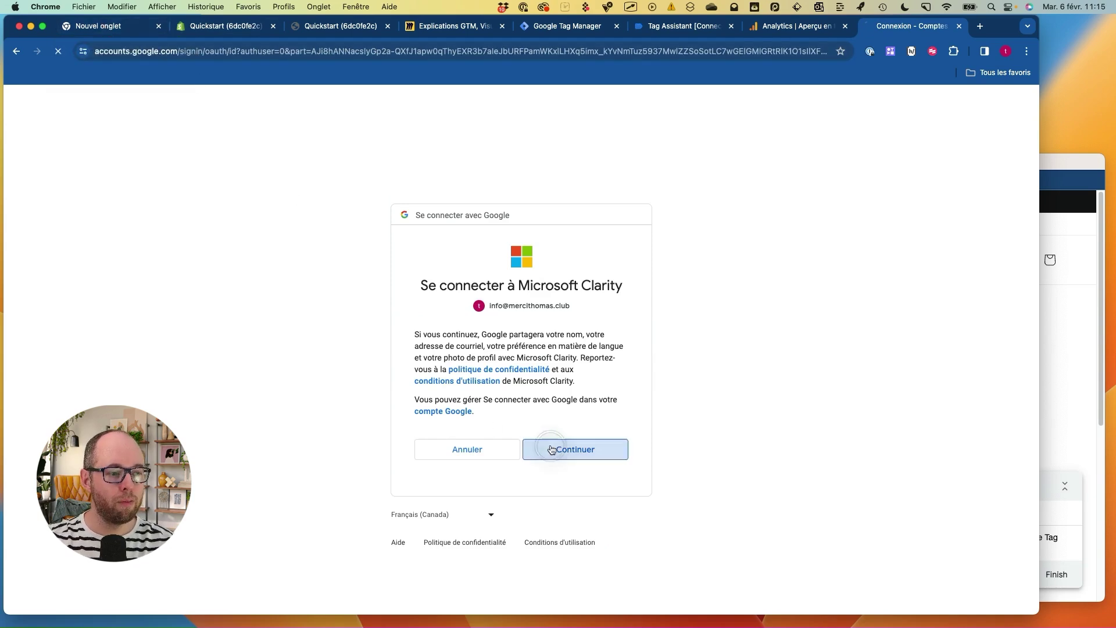
# - Switch to the Miro board and examine the tag script diagram and the Google account diagram with Analytics, Tag Manager and Search Console
pyautogui.click(342, 26)
pyautogui.click(430, 28)
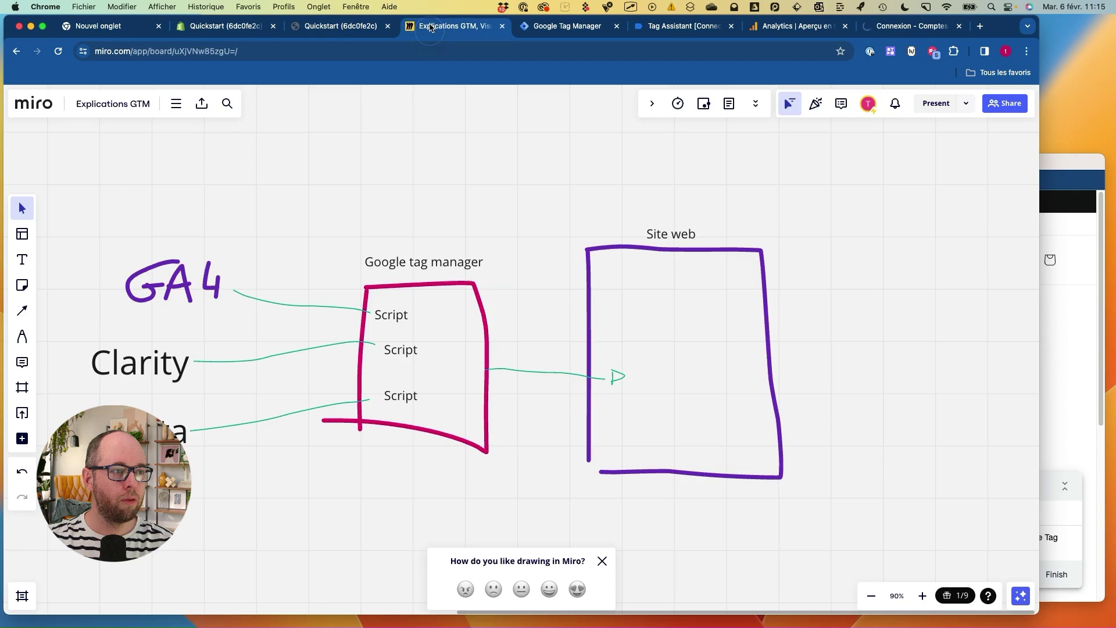
pyautogui.press('ctrl+super+space')
pyautogui.moveTo(237, 279); pyautogui.dragTo(384, 216)
pyautogui.click(252, 242)
pyautogui.moveTo(252, 241); pyautogui.dragTo(435, 206)
pyautogui.moveTo(93, 219)
pyautogui.mouseDown()
pyautogui.moveTo(337, 219)
pyautogui.moveTo(892, 262)
pyautogui.mouseUp()
pyautogui.moveTo(526, 163)
pyautogui.mouseDown()
pyautogui.moveTo(410, 169)
pyautogui.moveTo(512, 164)
pyautogui.mouseUp()
pyautogui.moveTo(307, 251); pyautogui.dragTo(381, 231)
pyautogui.moveTo(587, 205)
pyautogui.mouseDown()
pyautogui.moveTo(549, 253)
pyautogui.moveTo(584, 223)
pyautogui.mouseUp()
pyautogui.moveTo(674, 208); pyautogui.dragTo(734, 221)
pyautogui.moveTo(692, 306)
pyautogui.mouseDown()
pyautogui.moveTo(696, 331)
pyautogui.moveTo(663, 401)
pyautogui.mouseUp()
pyautogui.moveTo(493, 156)
pyautogui.mouseDown()
pyautogui.moveTo(530, 207)
pyautogui.moveTo(492, 162)
pyautogui.mouseUp()
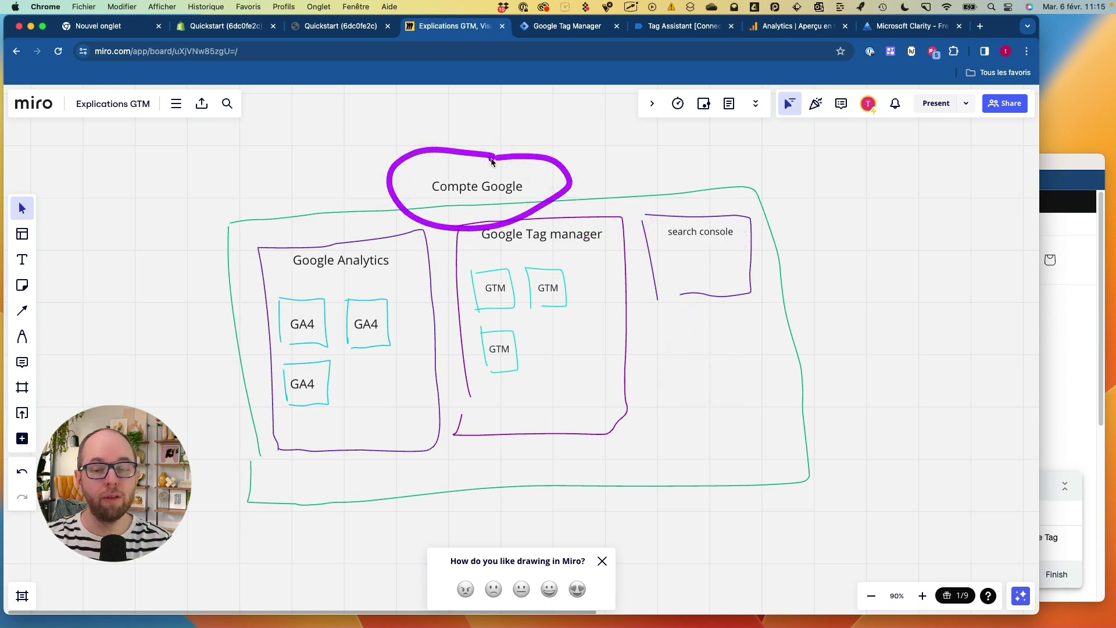
pyautogui.moveTo(381, 181); pyautogui.dragTo(32, 213)
pyautogui.moveTo(550, 199); pyautogui.dragTo(808, 100)
pyautogui.moveTo(477, 161); pyautogui.dragTo(381, 86)
pyautogui.moveTo(650, 157); pyautogui.dragTo(913, 153)
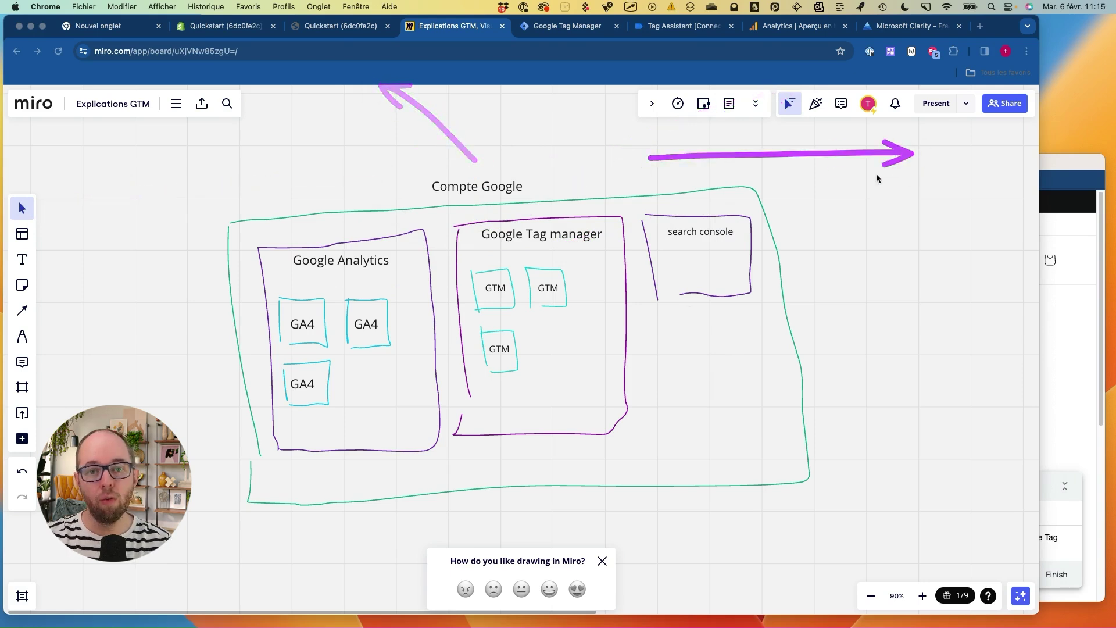
pyautogui.moveTo(477, 169); pyautogui.dragTo(511, 174)
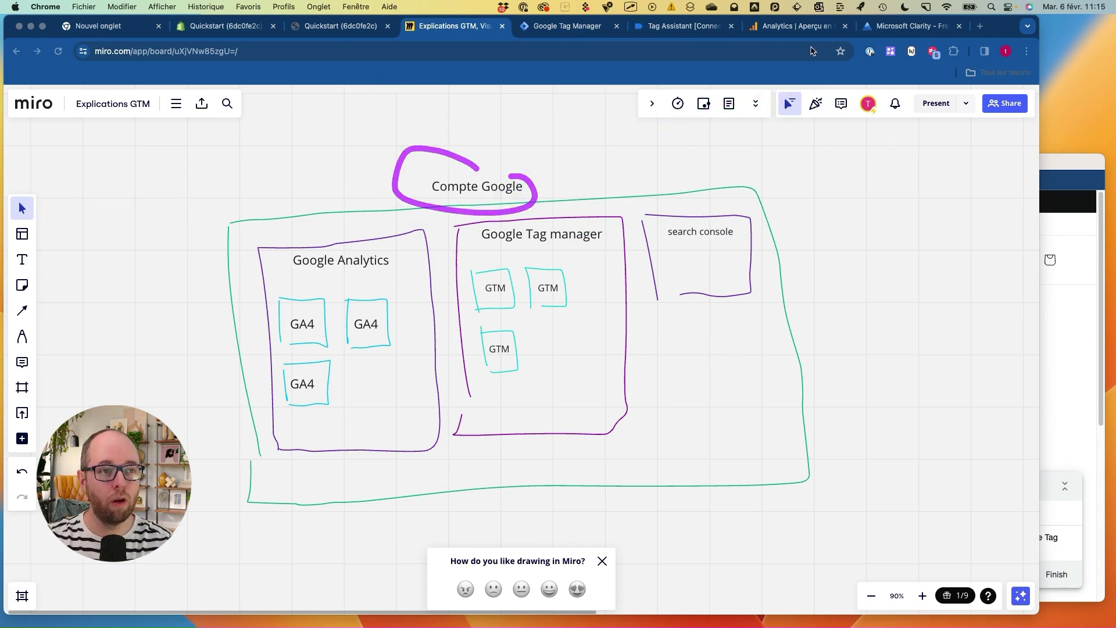
# - Return to Clarity, accept the Clarity Terms of Use without opting in to product emails, and continue past the email confirmation
pyautogui.click(883, 28)
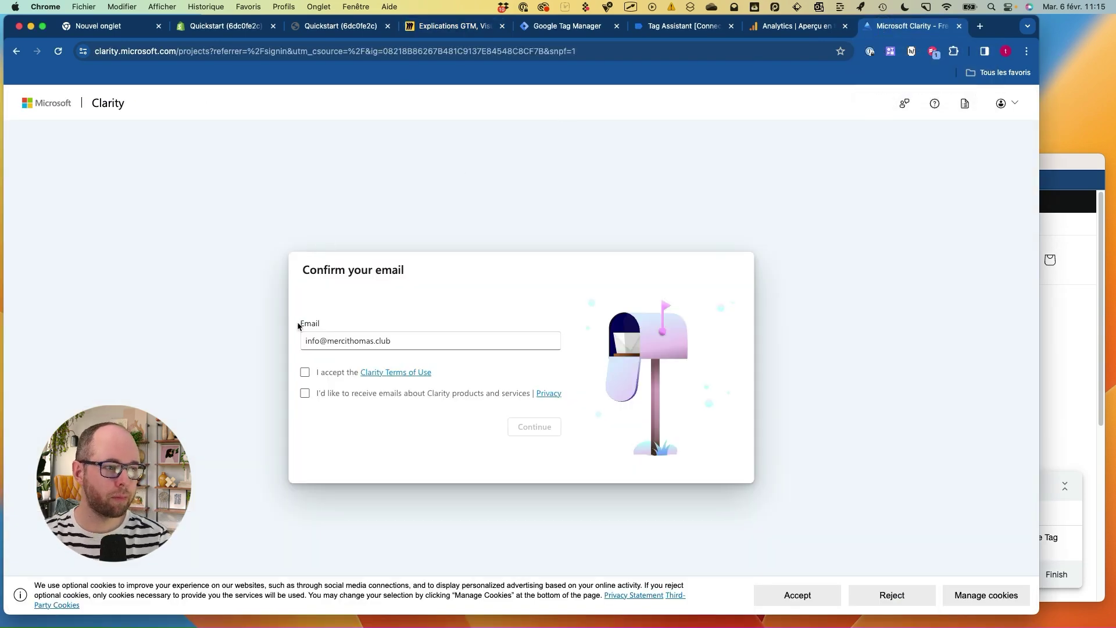
pyautogui.moveTo(448, 244)
pyautogui.mouseDown()
pyautogui.moveTo(374, 468)
pyautogui.moveTo(360, 157)
pyautogui.mouseUp()
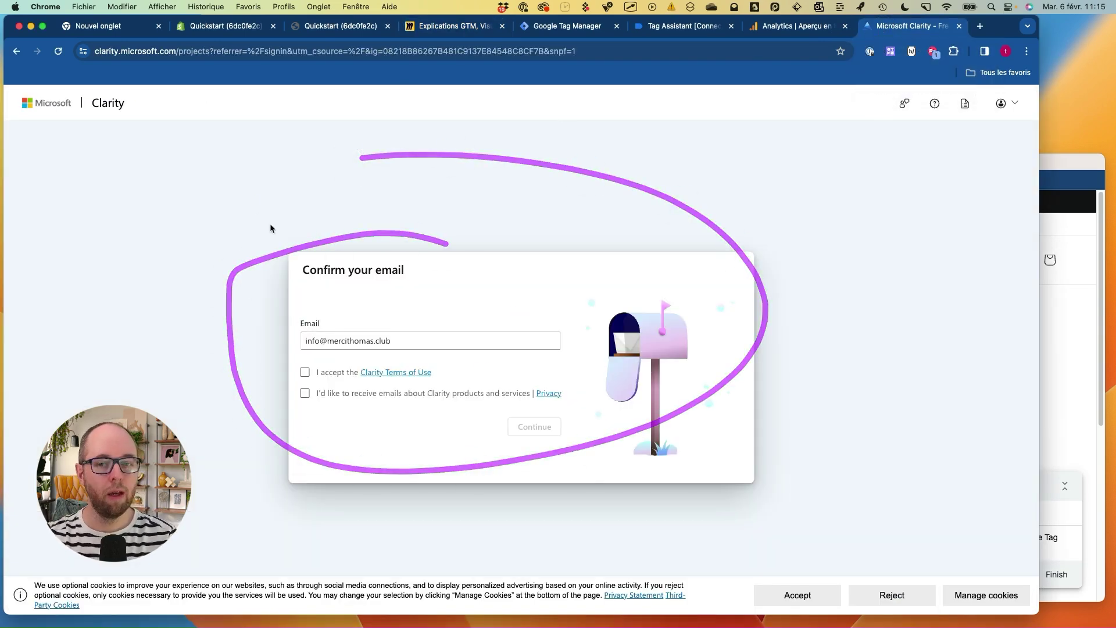
pyautogui.click(304, 371)
pyautogui.moveTo(428, 373)
pyautogui.mouseDown()
pyautogui.moveTo(410, 393)
pyautogui.moveTo(392, 362)
pyautogui.mouseUp()
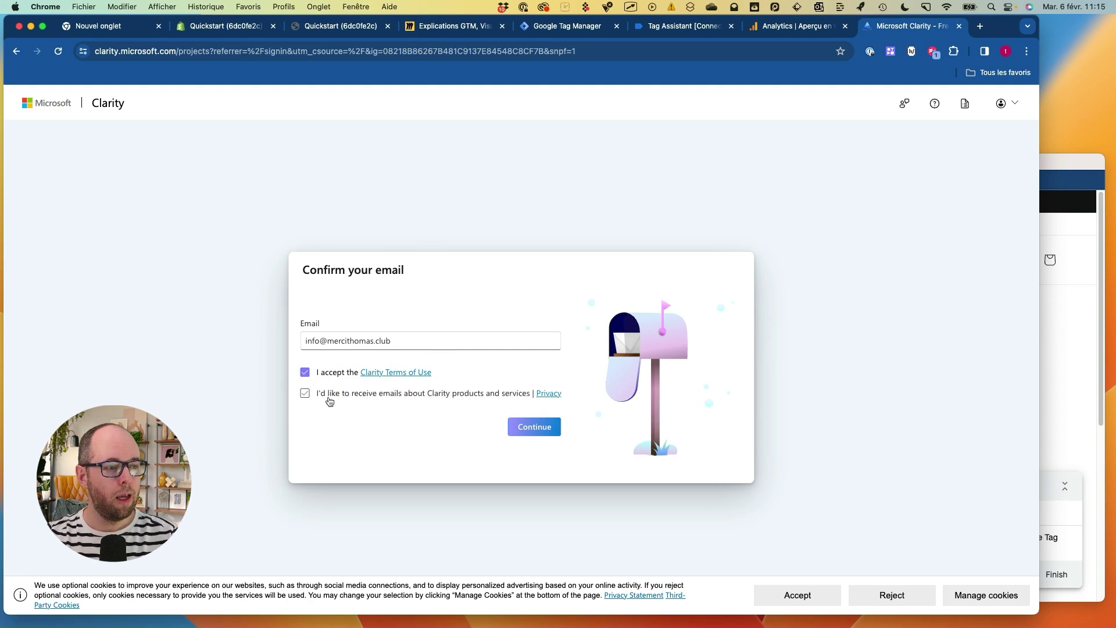
pyautogui.moveTo(321, 402); pyautogui.dragTo(411, 405)
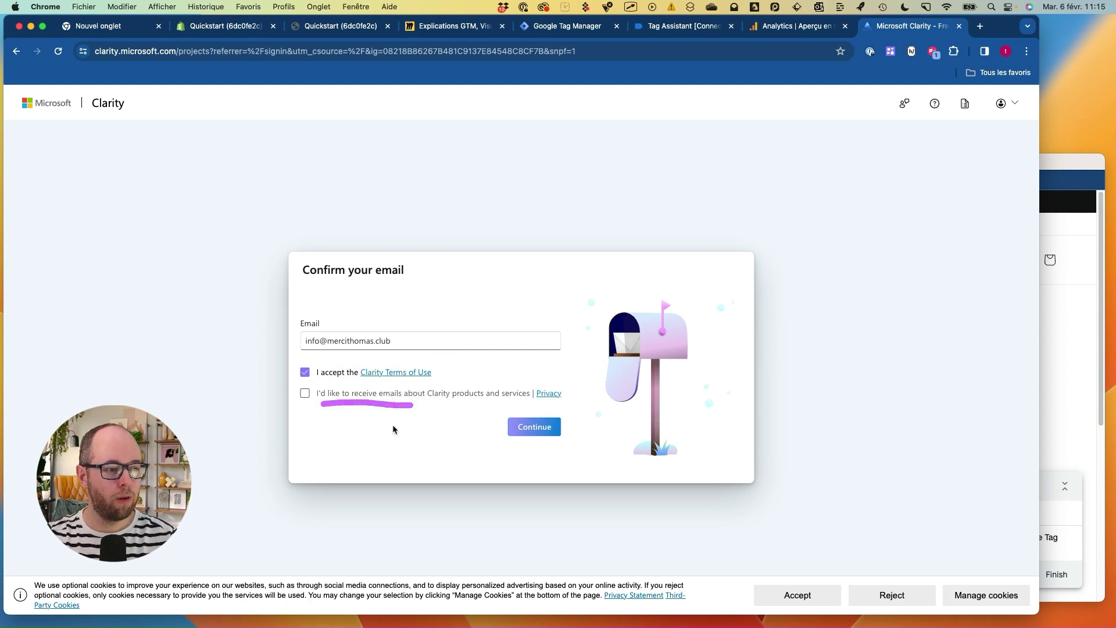
pyautogui.click(530, 428)
# - Name the new Clarity website project "Demo tracking shopify"
pyautogui.moveTo(534, 225)
pyautogui.mouseDown()
pyautogui.moveTo(643, 294)
pyautogui.moveTo(242, 175)
pyautogui.mouseUp()
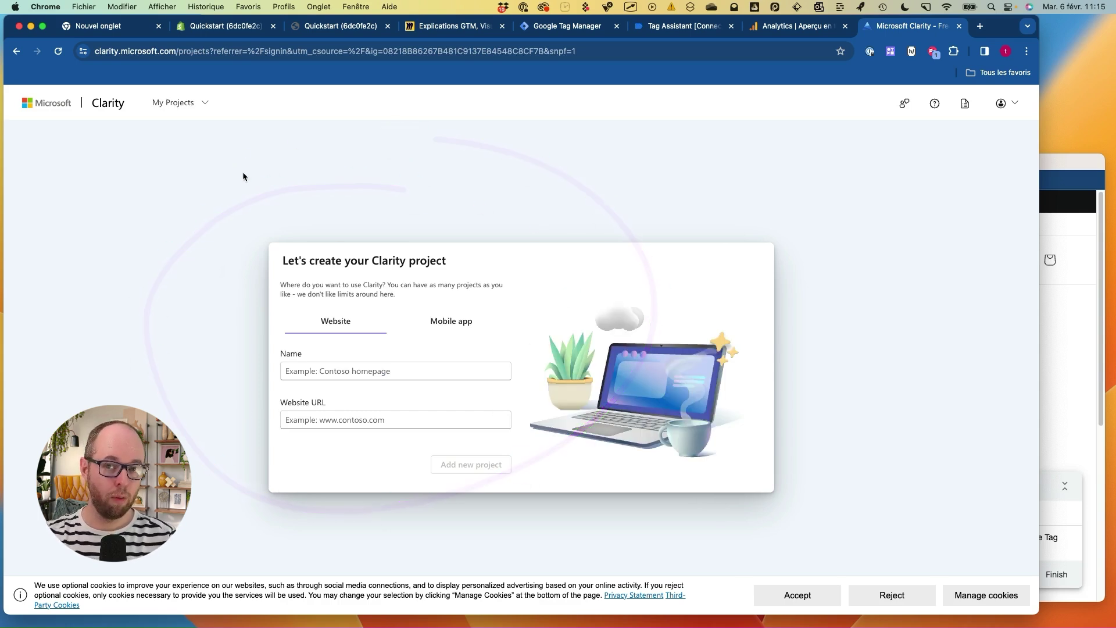
pyautogui.click(319, 370)
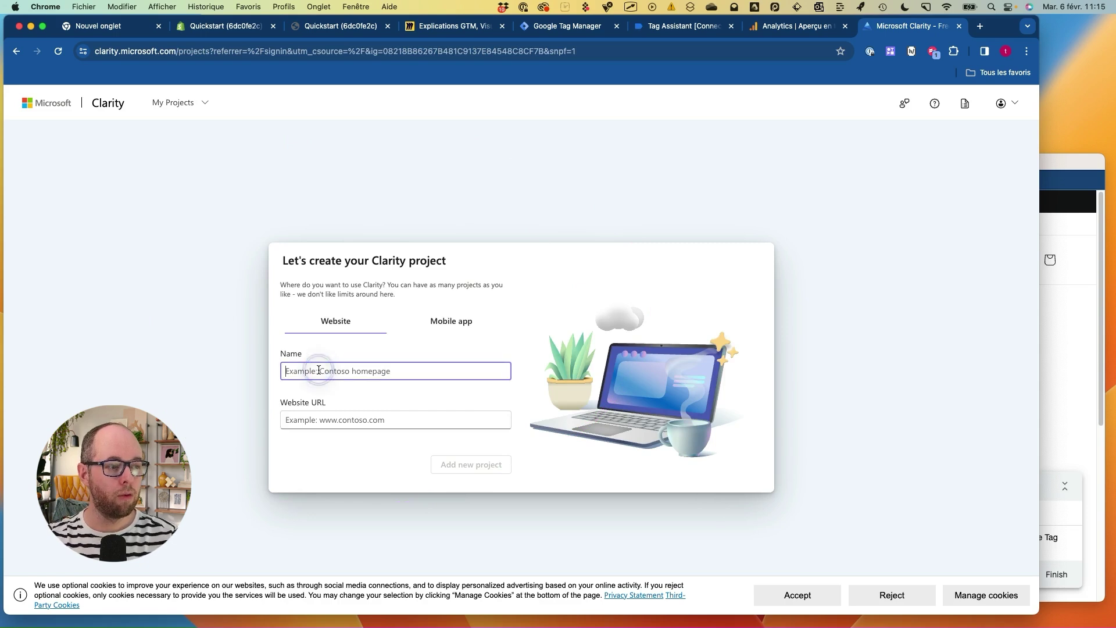
pyautogui.write('Demo')
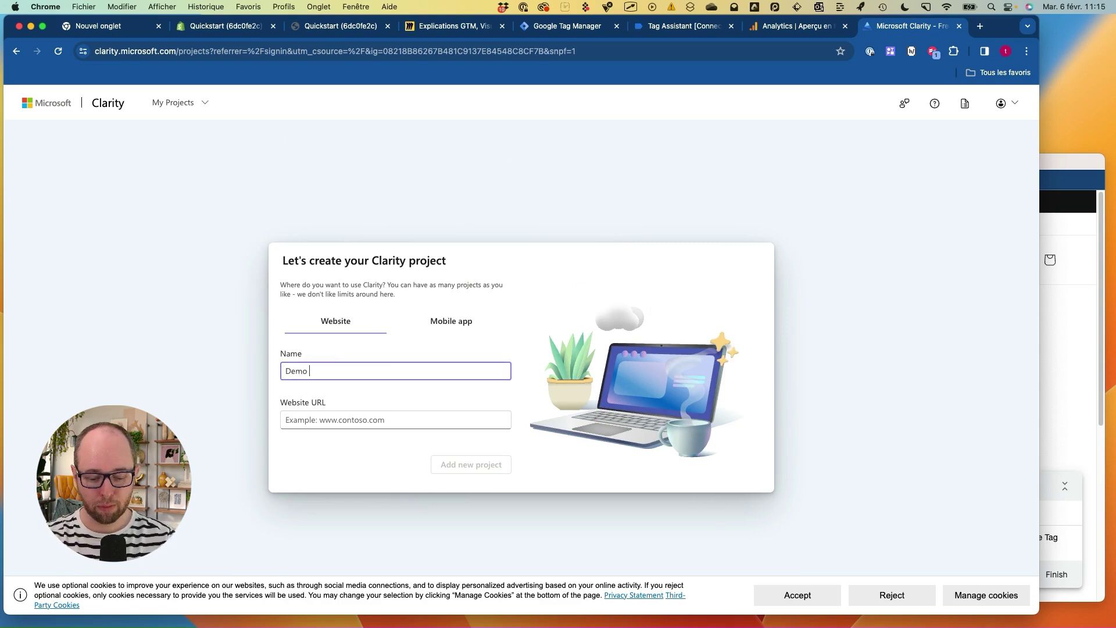
pyautogui.write(' tracking shopify')
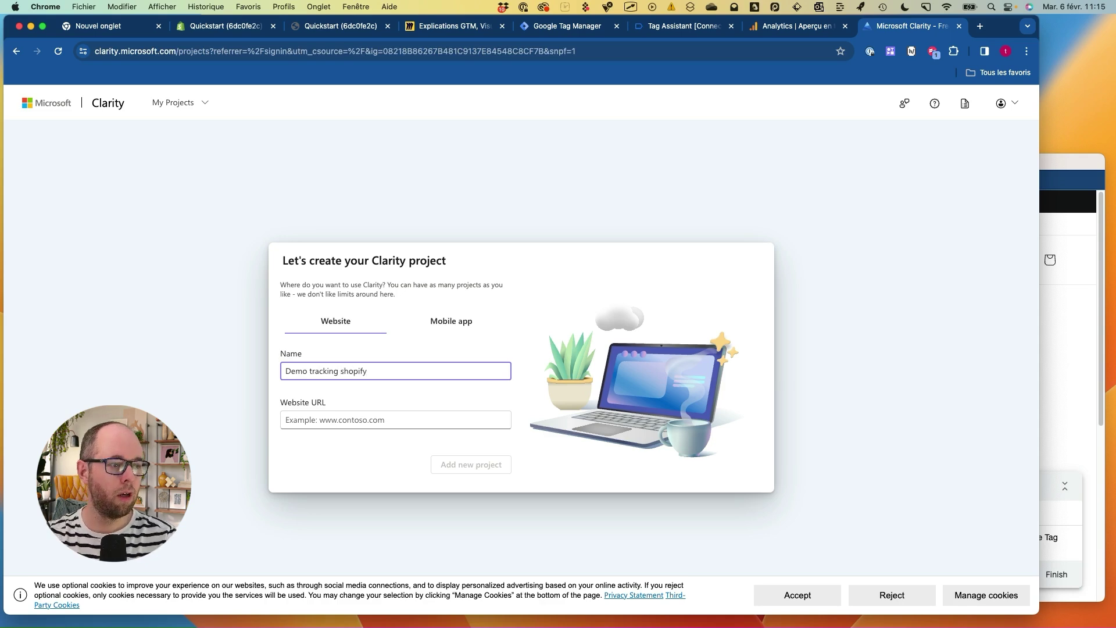
pyautogui.click(335, 421)
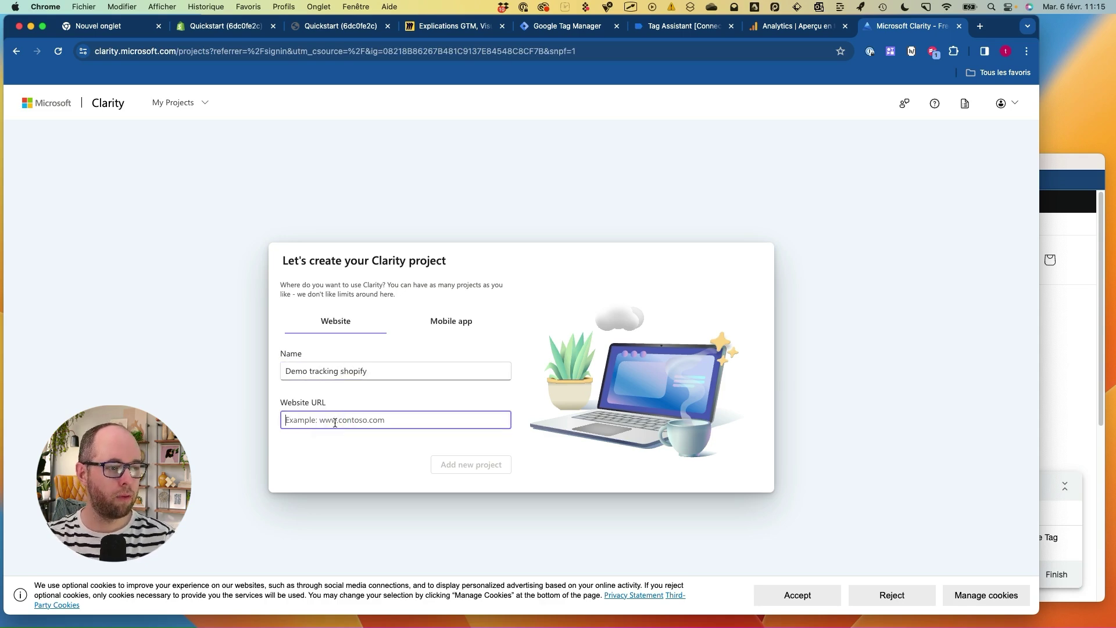
pyautogui.press('super+shift+v')
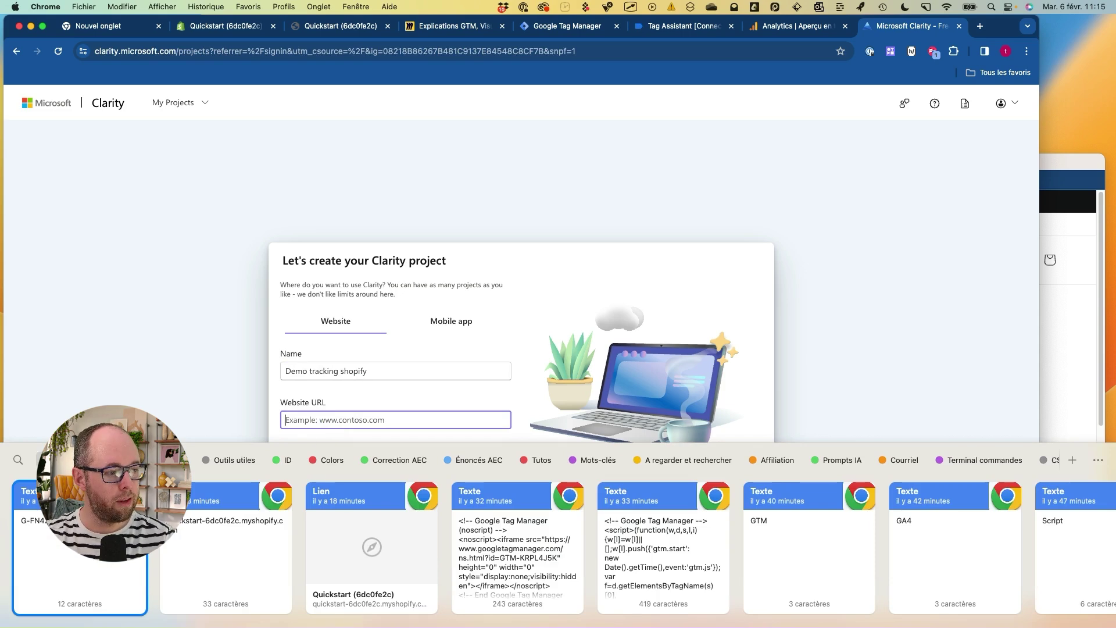
pyautogui.doubleClick(226, 545)
pyautogui.moveTo(361, 408); pyautogui.dragTo(386, 401)
pyautogui.click(285, 420)
pyautogui.write('https')
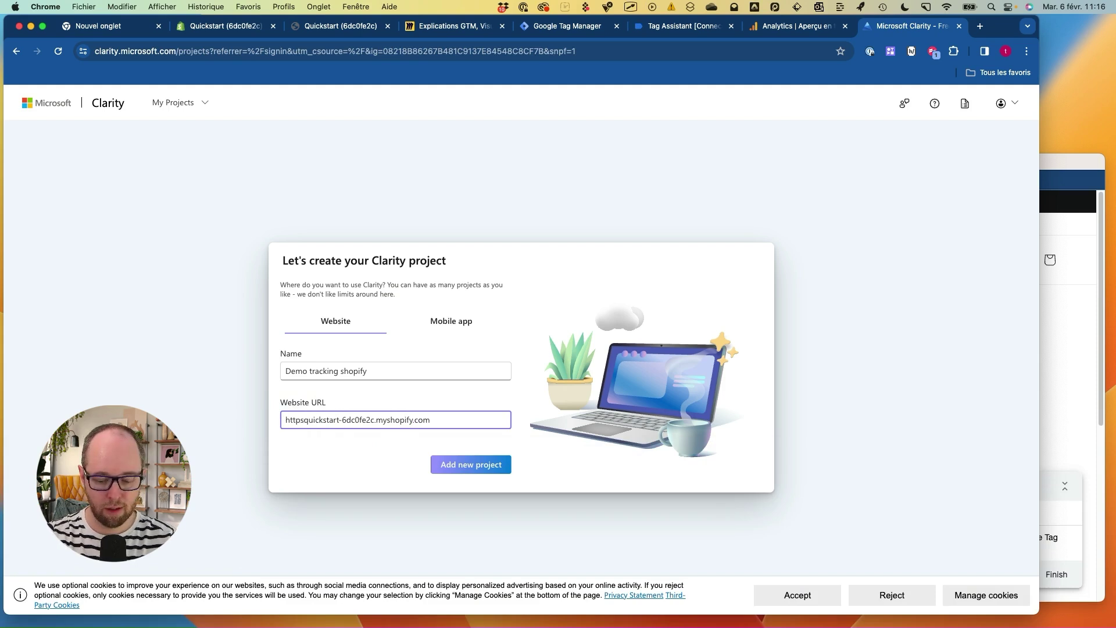
pyautogui.write(':')
pyautogui.press('BackSpace')
pyautogui.write('://')
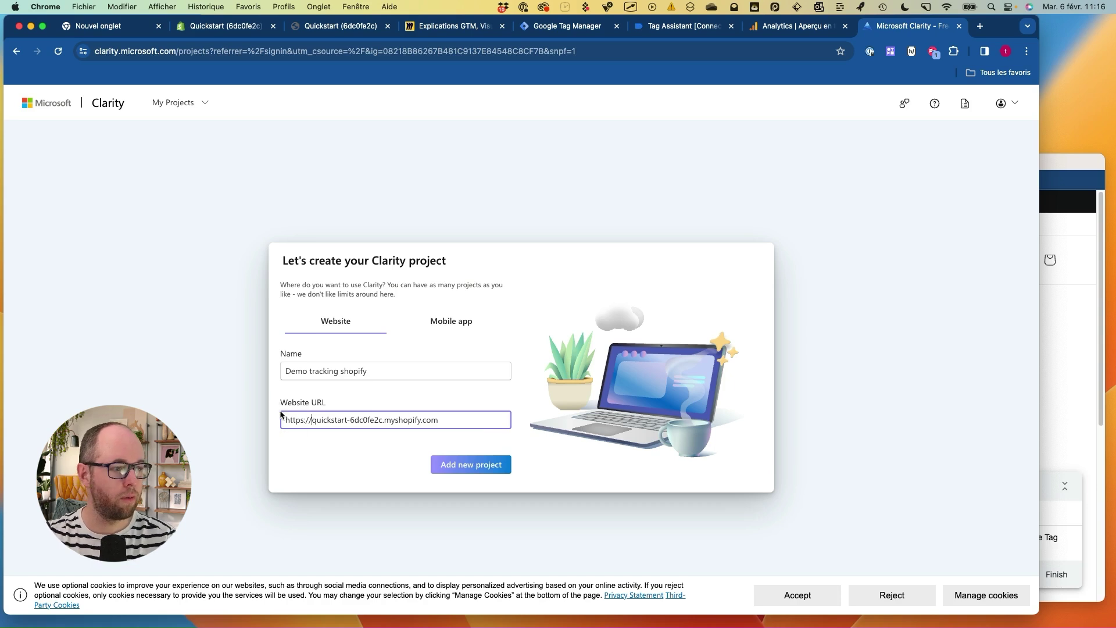
# - Check the website project's name, URL and type, and add the new project to Clarity
pyautogui.moveTo(370, 401)
pyautogui.mouseDown()
pyautogui.moveTo(291, 453)
pyautogui.moveTo(281, 391)
pyautogui.mouseUp()
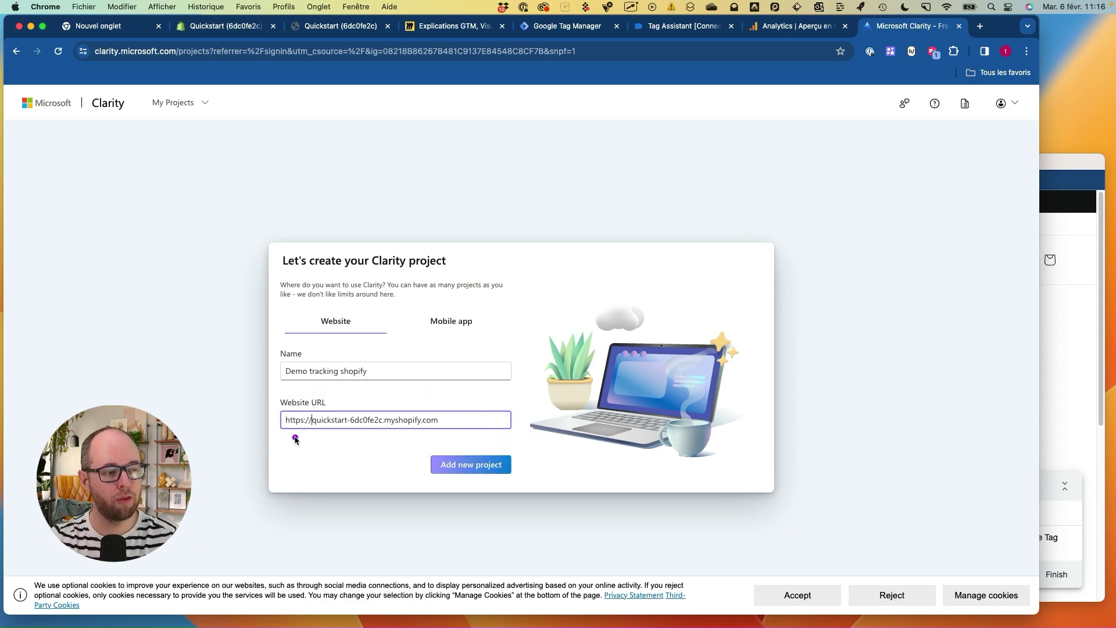
pyautogui.moveTo(294, 441)
pyautogui.mouseDown()
pyautogui.moveTo(421, 426)
pyautogui.moveTo(242, 430)
pyautogui.moveTo(404, 431)
pyautogui.moveTo(478, 405)
pyautogui.mouseUp()
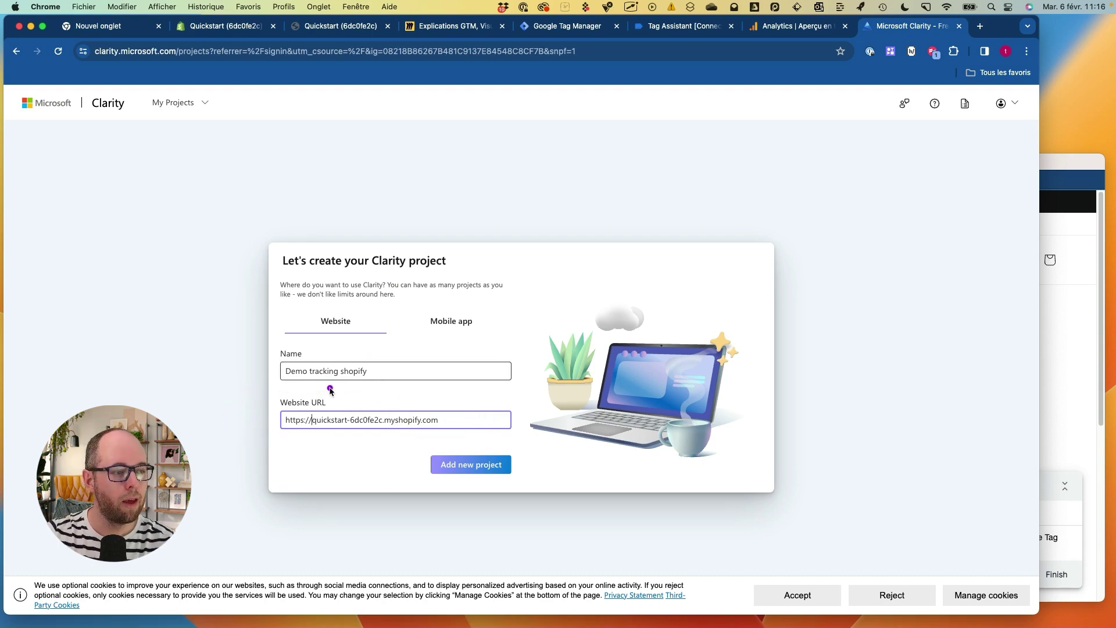
pyautogui.moveTo(345, 285)
pyautogui.mouseDown()
pyautogui.moveTo(294, 356)
pyautogui.moveTo(355, 307)
pyautogui.mouseUp()
pyautogui.hotkey('ctrl', 's')
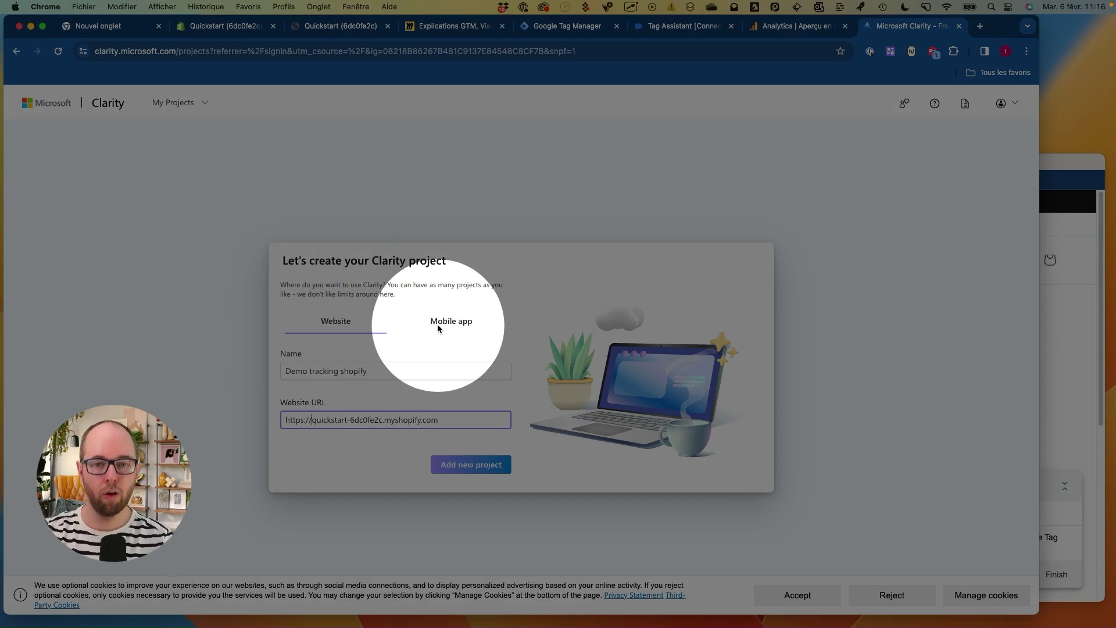
pyautogui.hotkey('ctrl', 's')
pyautogui.moveTo(366, 323)
pyautogui.mouseDown()
pyautogui.moveTo(299, 319)
pyautogui.moveTo(335, 316)
pyautogui.mouseUp()
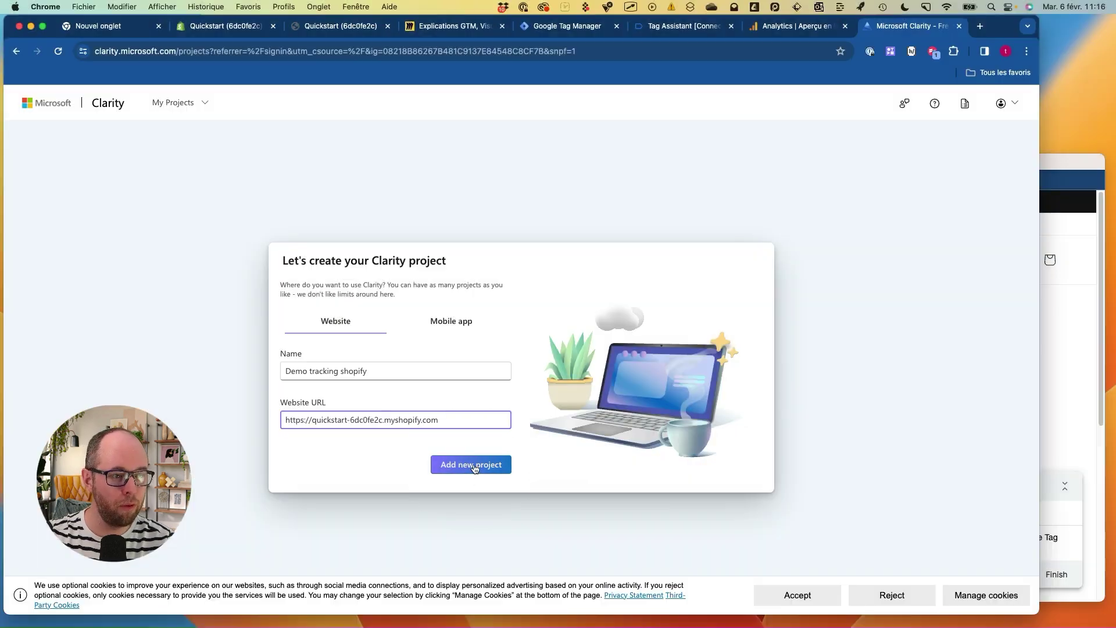
pyautogui.click(474, 467)
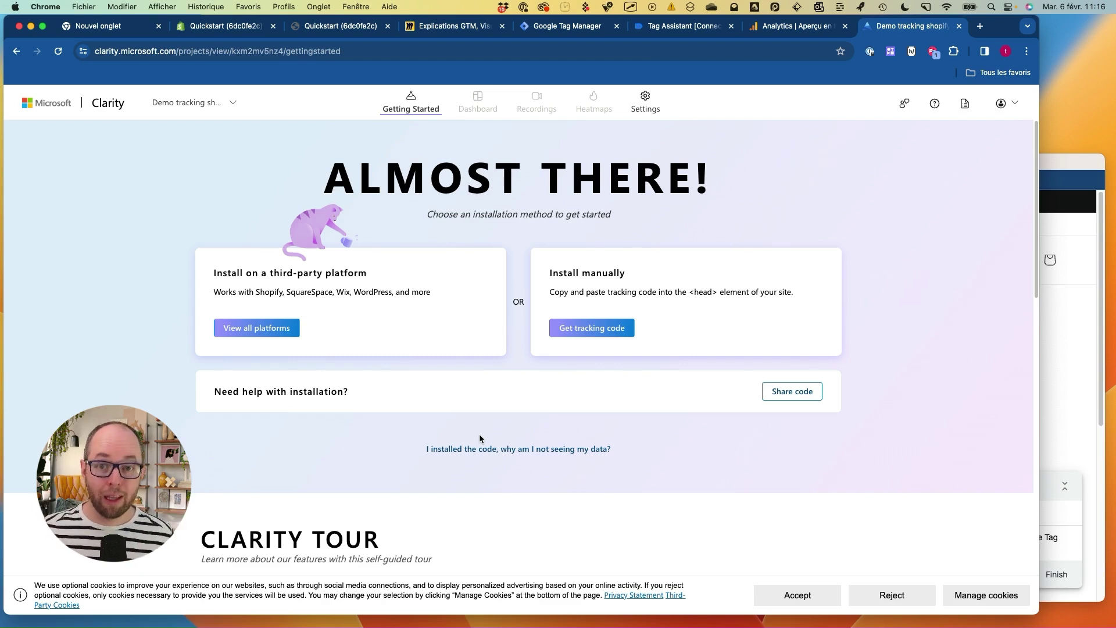
# - Examine the manual installation's Clarity tracking code for the head element and return to the installation methods
pyautogui.click(595, 328)
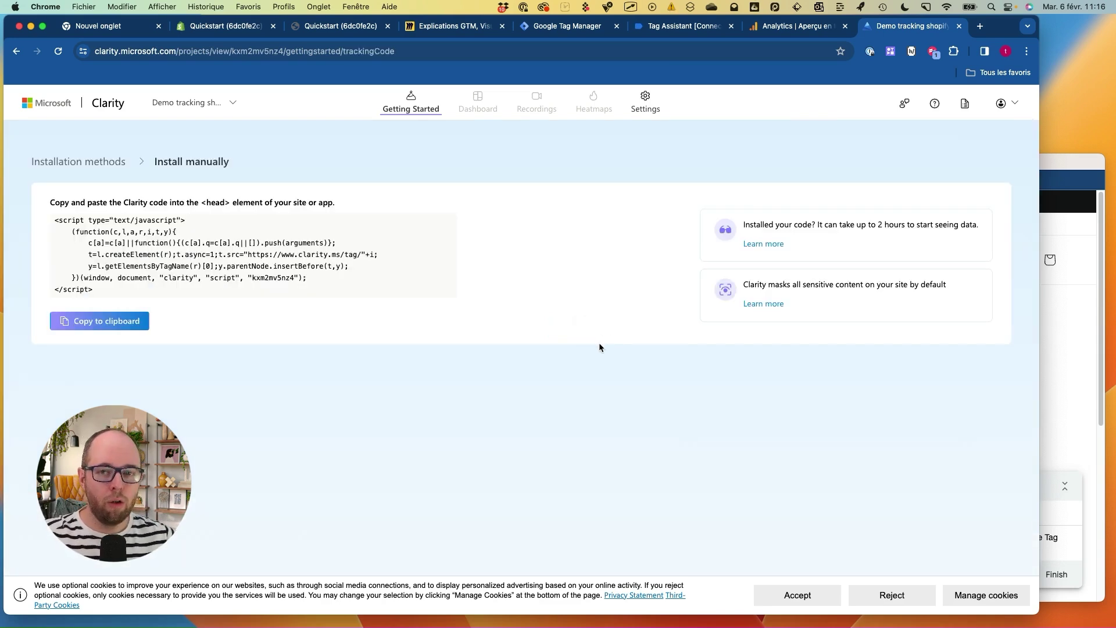
pyautogui.moveTo(138, 203)
pyautogui.mouseDown()
pyautogui.moveTo(137, 336)
pyautogui.moveTo(115, 157)
pyautogui.mouseUp()
pyautogui.moveTo(235, 156)
pyautogui.mouseDown()
pyautogui.moveTo(299, 180)
pyautogui.moveTo(406, 323)
pyautogui.moveTo(163, 172)
pyautogui.moveTo(320, 186)
pyautogui.mouseUp()
pyautogui.moveTo(227, 195)
pyautogui.mouseDown()
pyautogui.moveTo(192, 224)
pyautogui.moveTo(224, 185)
pyautogui.mouseUp()
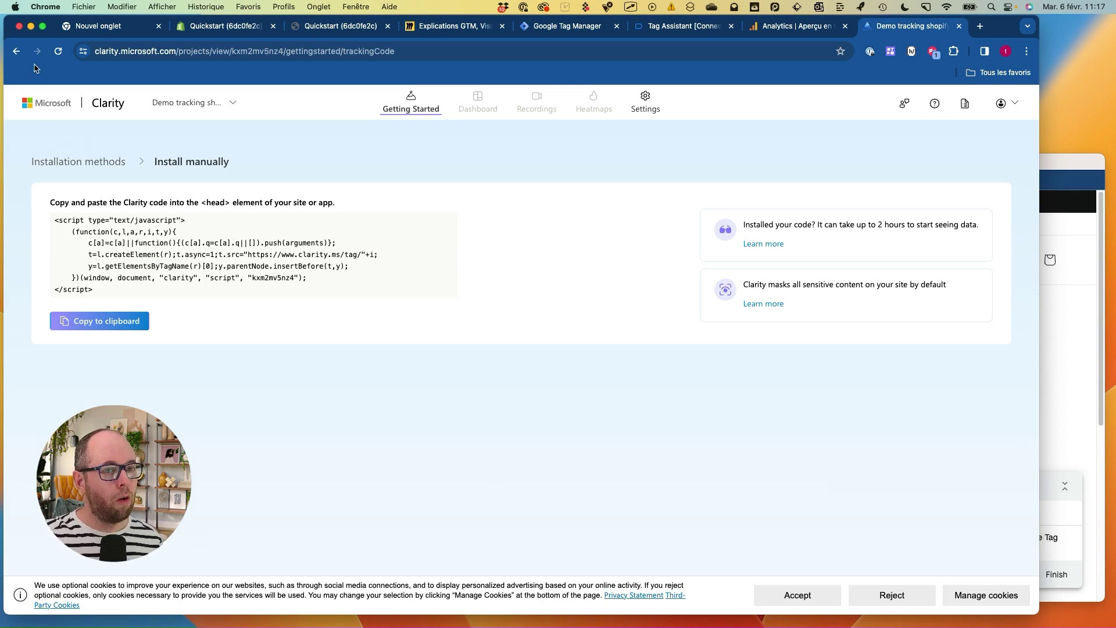
pyautogui.click(82, 162)
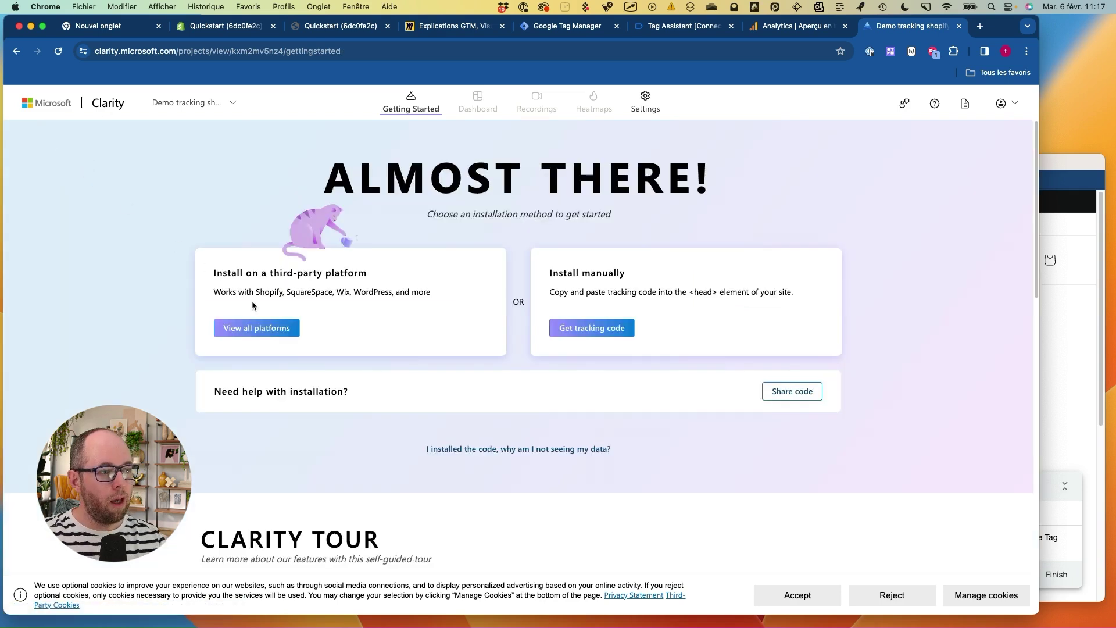
# - Choose Google Tag Manager from the third-party installation platforms and start connecting the Clarity project to it
pyautogui.moveTo(254, 283); pyautogui.dragTo(353, 280)
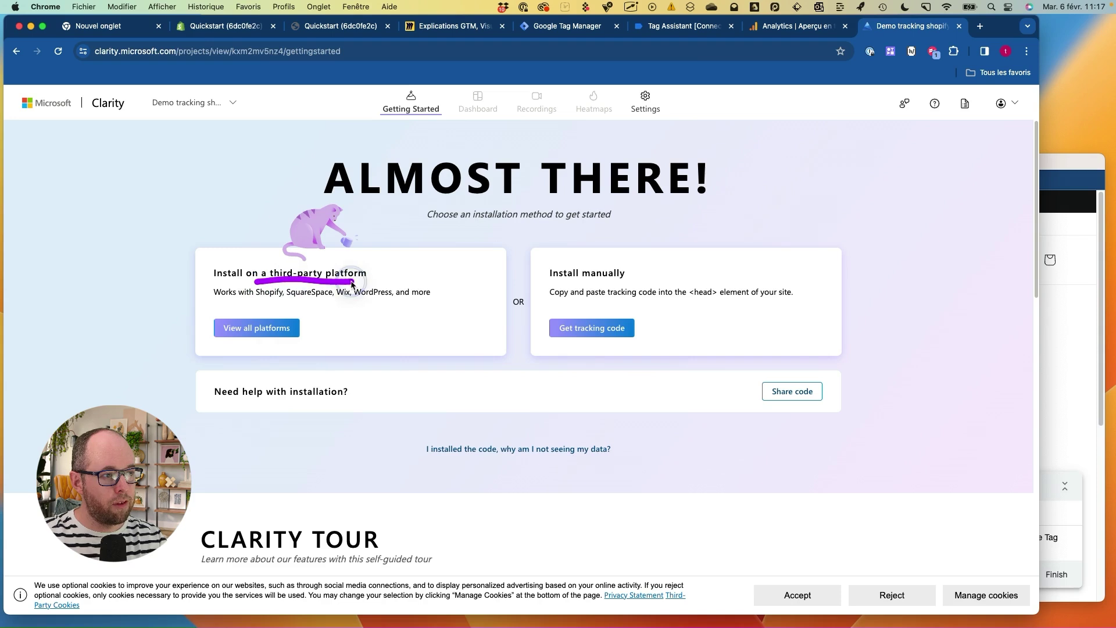
pyautogui.click(245, 332)
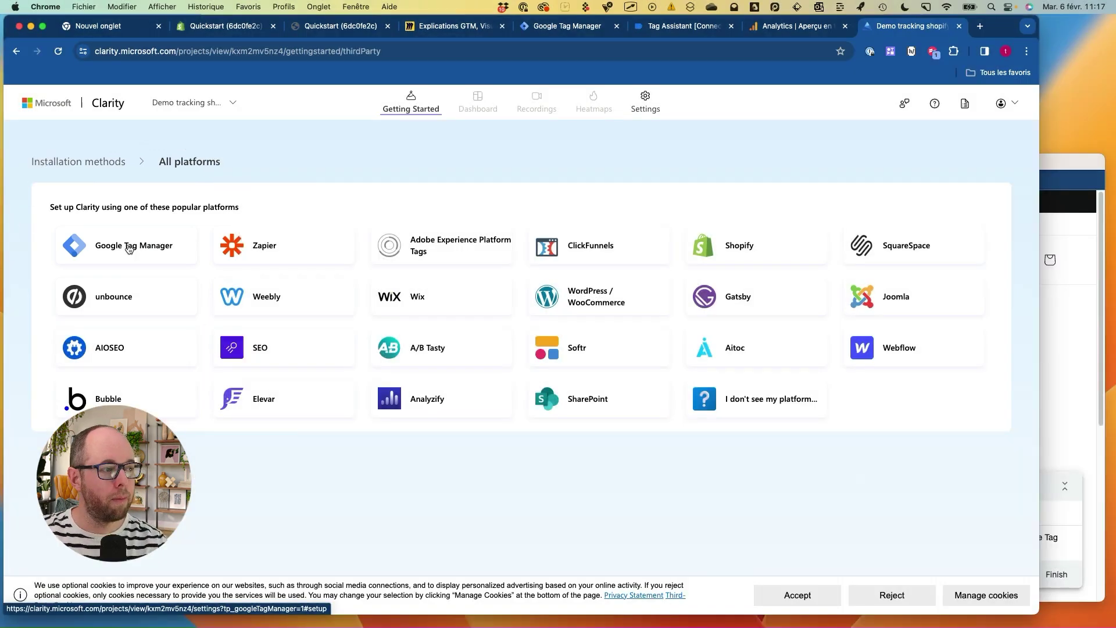
pyautogui.click(128, 247)
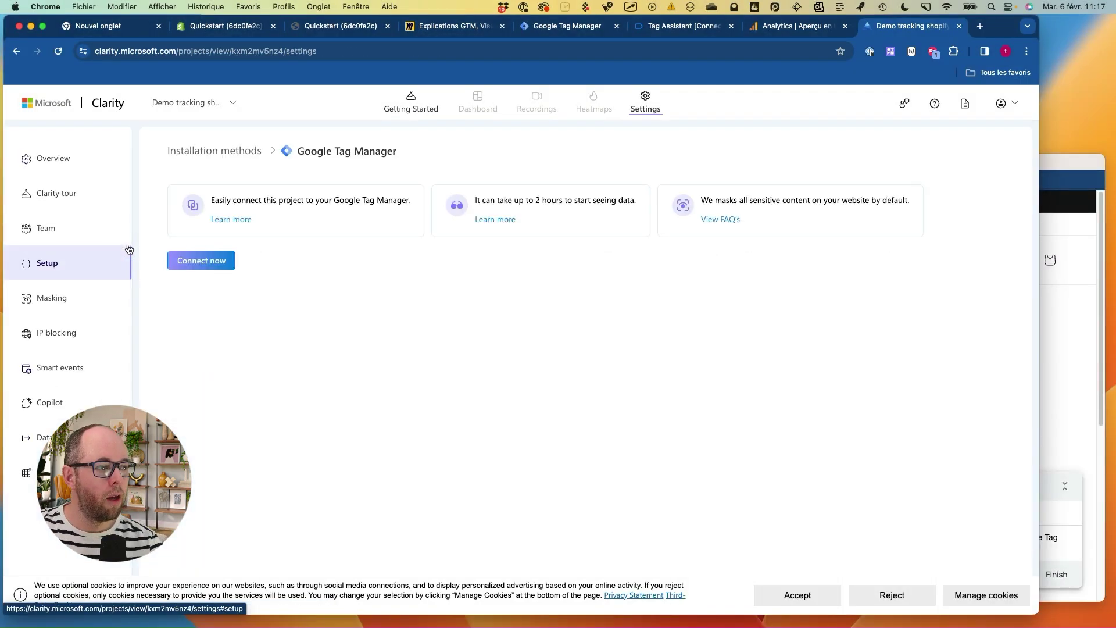
pyautogui.moveTo(253, 238); pyautogui.dragTo(232, 279)
pyautogui.click(201, 260)
# - Grant Microsoft Clarity all the requested Google Tag Manager permissions on the Google account and continue
pyautogui.click(424, 344)
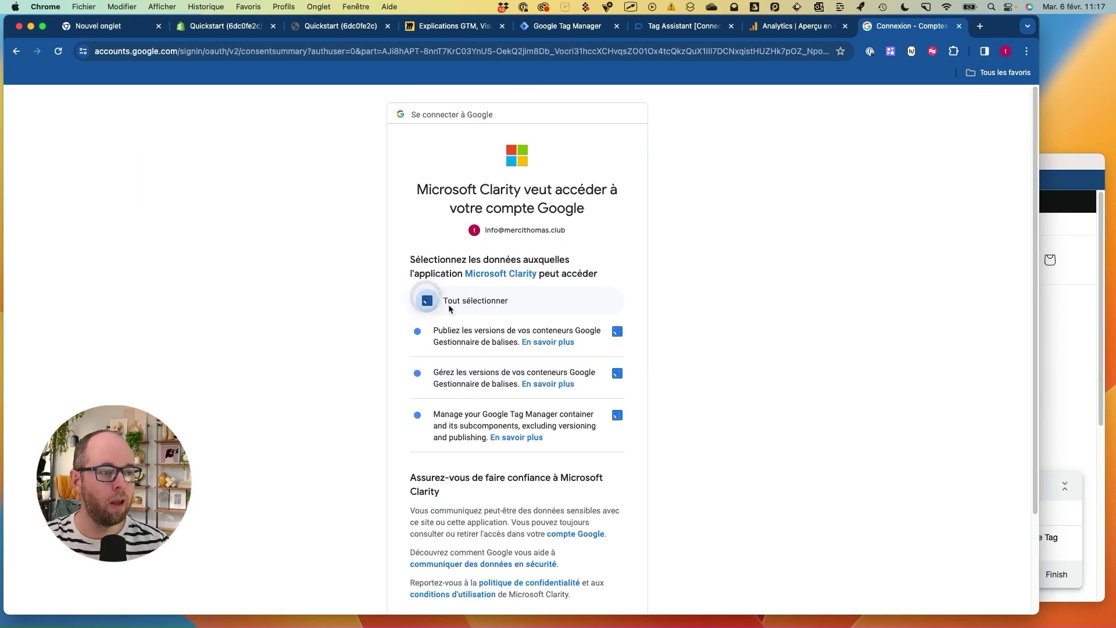
pyautogui.scroll(-3, 535, 391)
pyautogui.scroll(3, 531, 217)
pyautogui.moveTo(584, 162)
pyautogui.mouseDown()
pyautogui.moveTo(360, 190)
pyautogui.moveTo(581, 130)
pyautogui.mouseUp()
pyautogui.scroll(-3, 556, 331)
pyautogui.click(582, 511)
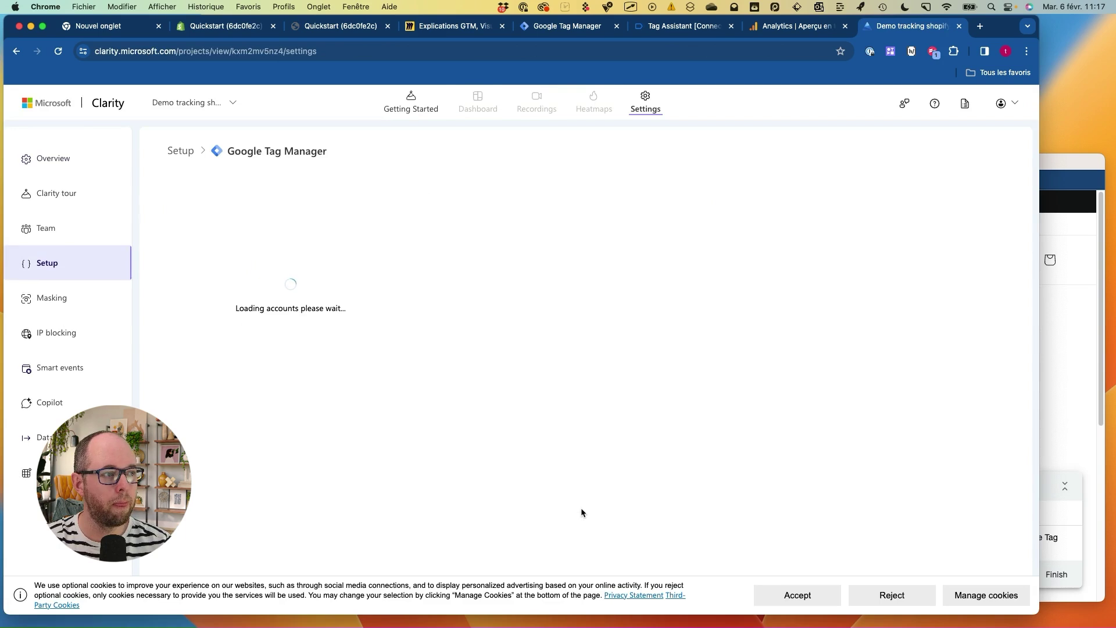
# - Select the account "Exemple cours tracking" and its container "Demo Shopify" for the Clarity connection
pyautogui.moveTo(204, 203)
pyautogui.mouseDown()
pyautogui.moveTo(166, 216)
pyautogui.moveTo(269, 216)
pyautogui.moveTo(254, 211)
pyautogui.mouseUp()
pyautogui.moveTo(201, 170); pyautogui.dragTo(326, 149)
pyautogui.click(240, 236)
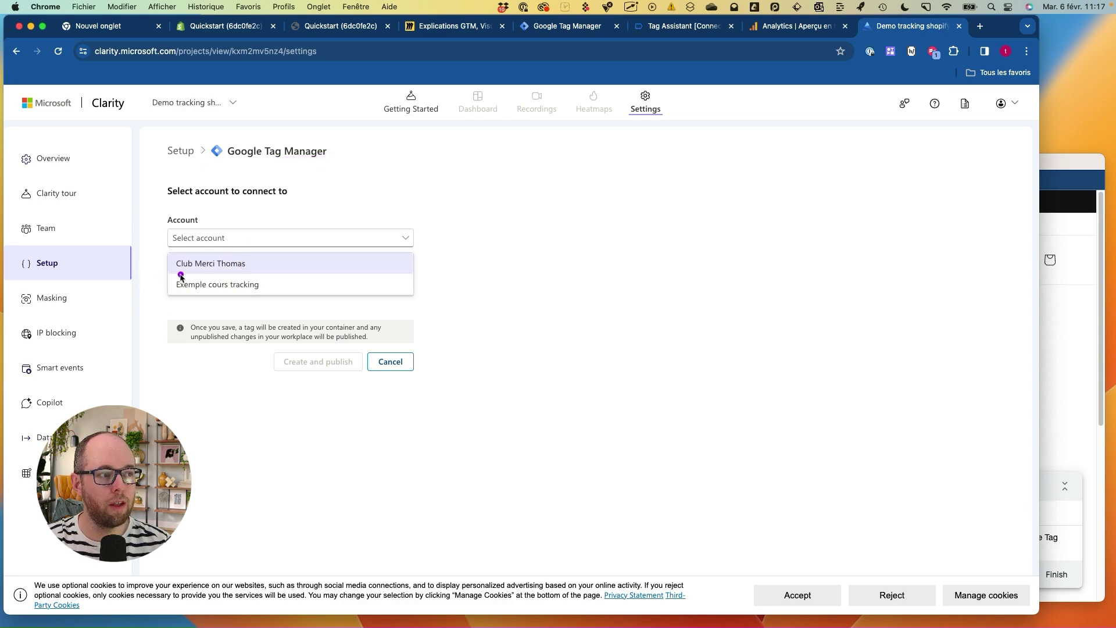
pyautogui.moveTo(178, 276); pyautogui.dragTo(239, 273)
pyautogui.moveTo(177, 290)
pyautogui.mouseDown()
pyautogui.moveTo(271, 289)
pyautogui.moveTo(230, 276)
pyautogui.mouseUp()
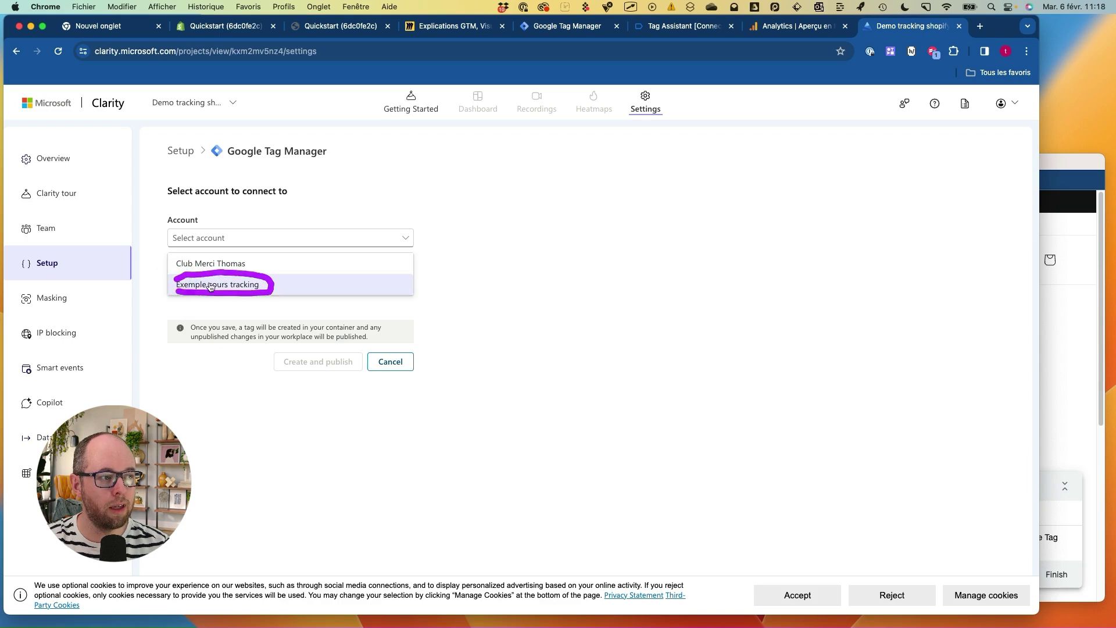
pyautogui.click(210, 284)
pyautogui.moveTo(218, 260)
pyautogui.mouseDown()
pyautogui.moveTo(204, 257)
pyautogui.moveTo(176, 299)
pyautogui.moveTo(218, 293)
pyautogui.mouseUp()
pyautogui.click(219, 285)
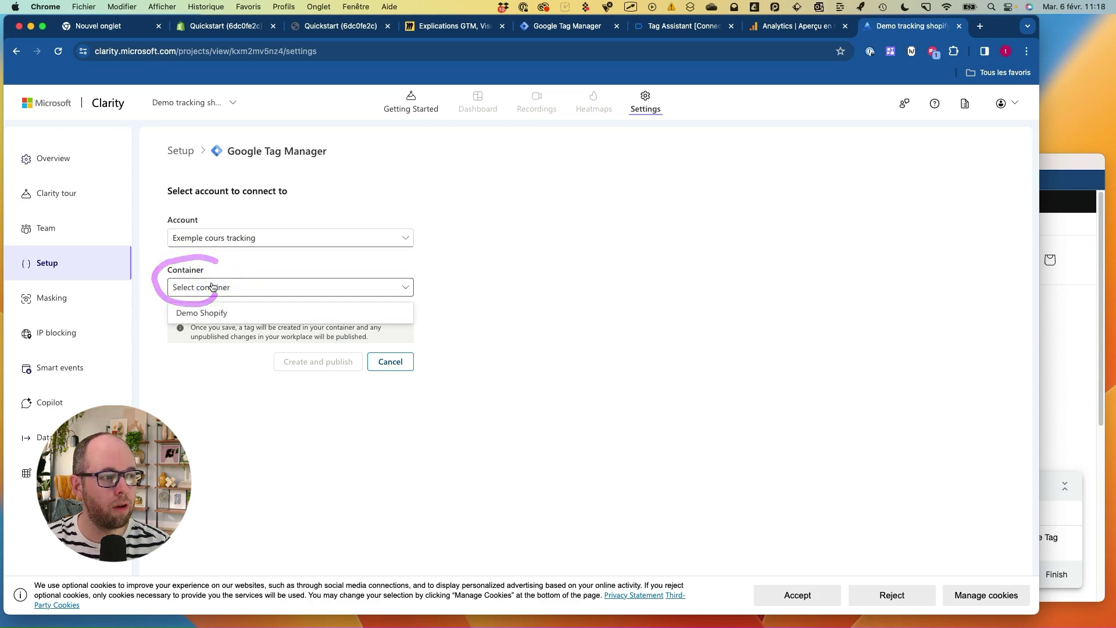
pyautogui.click(207, 314)
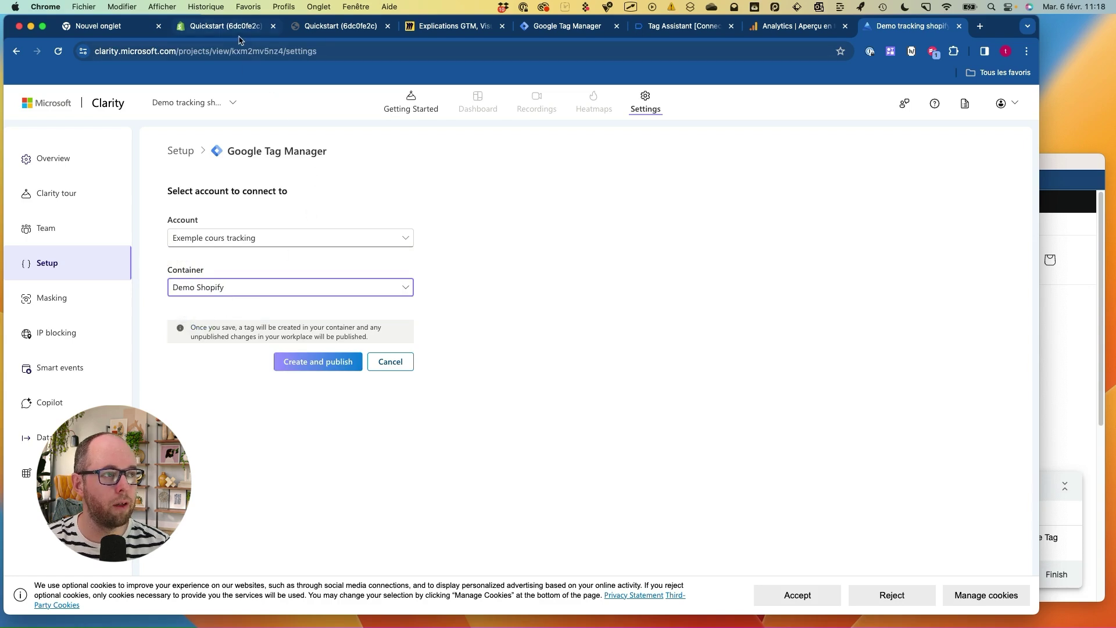
# - Check the account and container names in Google Tag Manager, and return to the Clarity setup
pyautogui.click(536, 29)
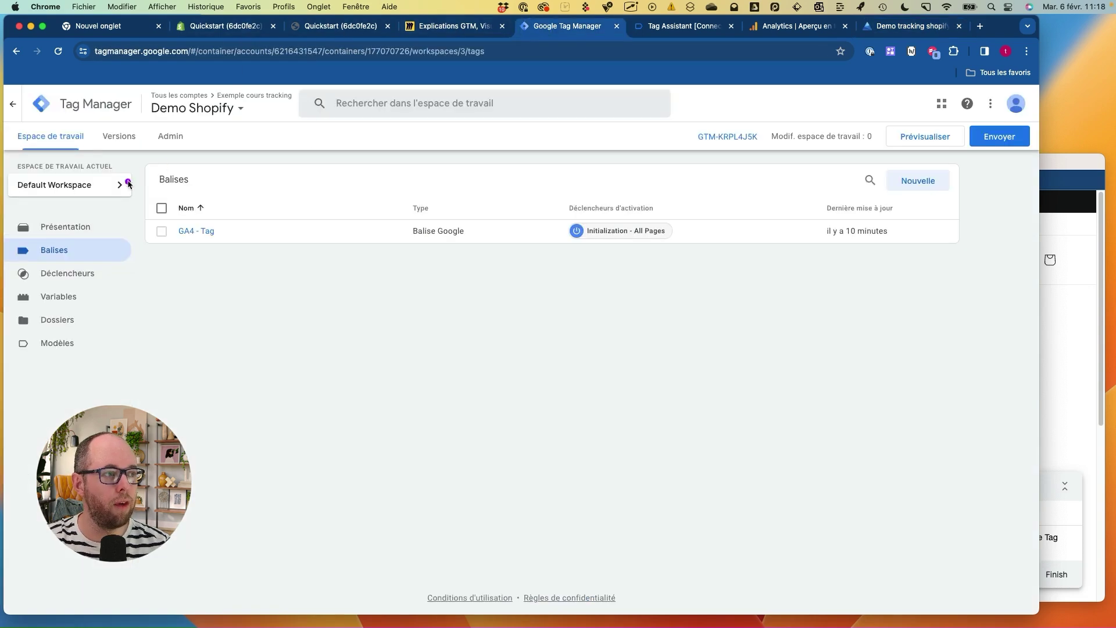
pyautogui.moveTo(232, 93)
pyautogui.mouseDown()
pyautogui.moveTo(229, 142)
pyautogui.moveTo(241, 111)
pyautogui.moveTo(302, 131)
pyautogui.mouseUp()
pyautogui.moveTo(96, 96)
pyautogui.mouseDown()
pyautogui.moveTo(122, 55)
pyautogui.moveTo(90, 93)
pyautogui.mouseUp()
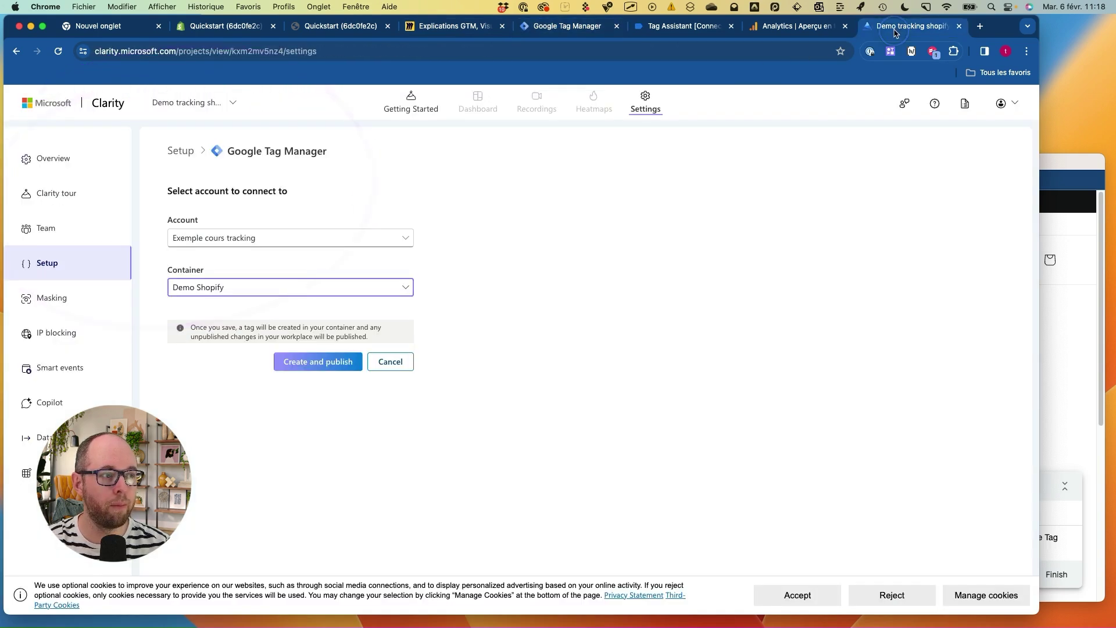
pyautogui.click(908, 26)
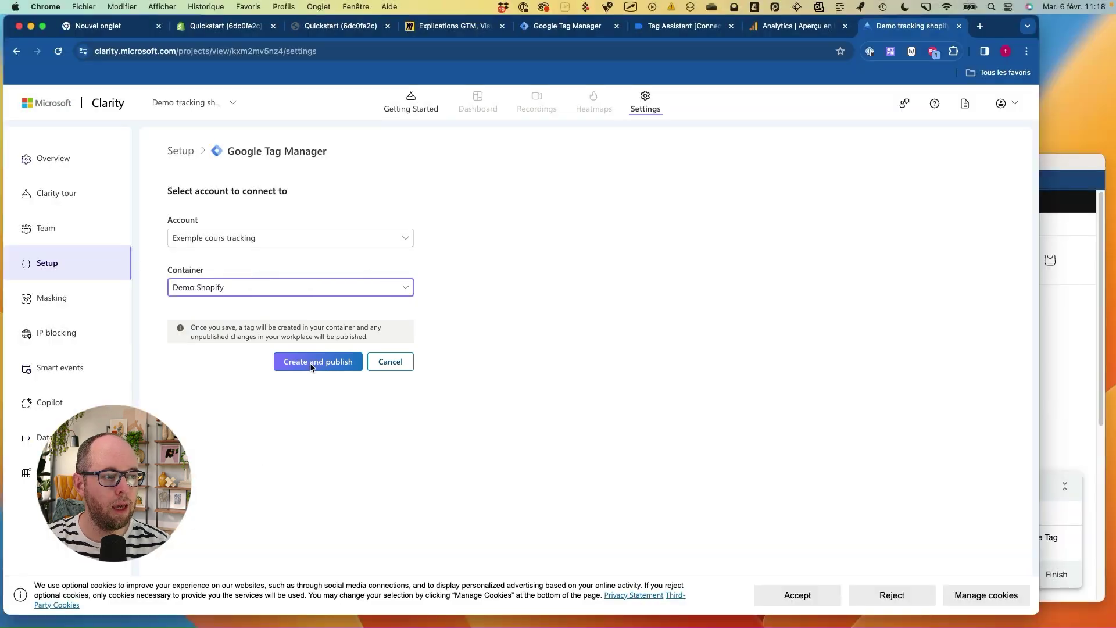
# - Create and publish the Clarity tag in the selected container, retrying once after dismissing the connection message
pyautogui.click(312, 365)
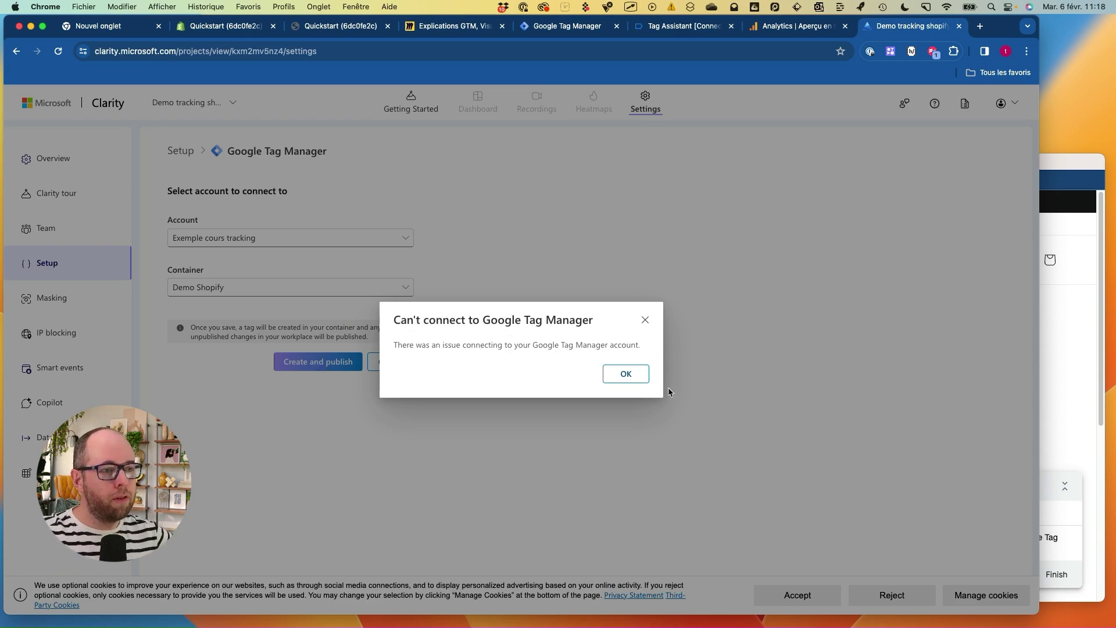
pyautogui.click(625, 373)
pyautogui.click(335, 365)
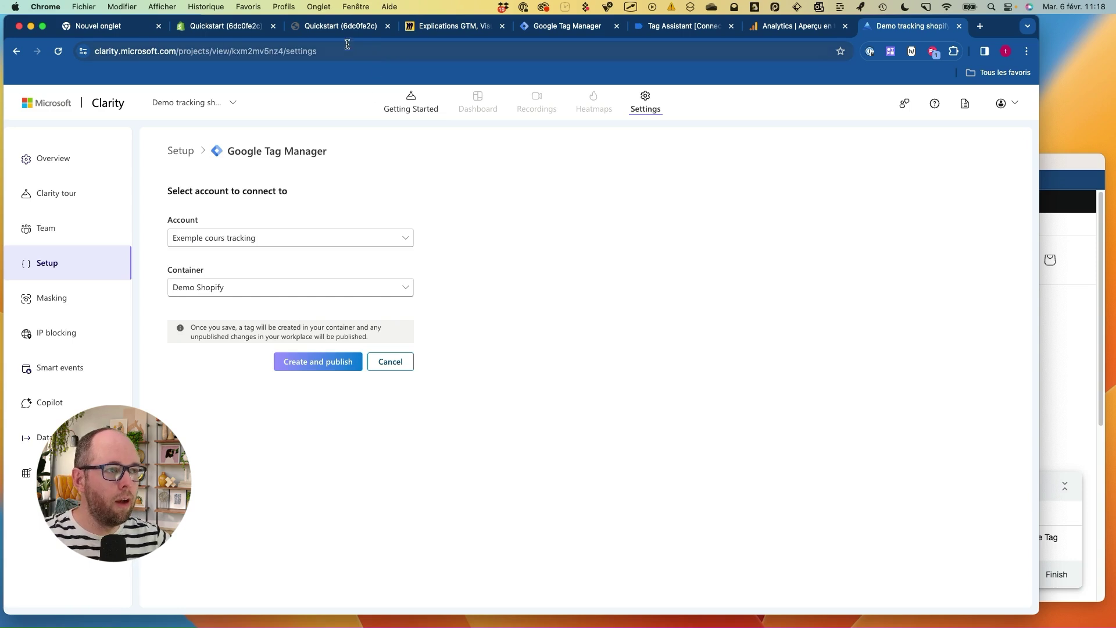
# - Switch to Google Tag Manager, reload the Demo Shopify workspace and show its list of tags
pyautogui.click(563, 27)
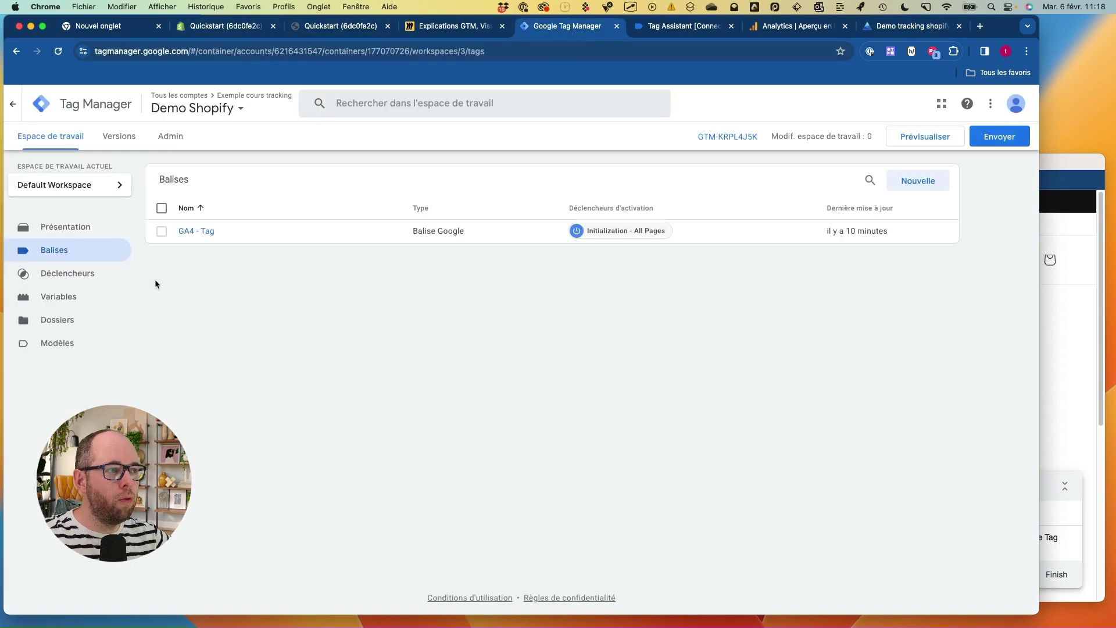
pyautogui.click(58, 51)
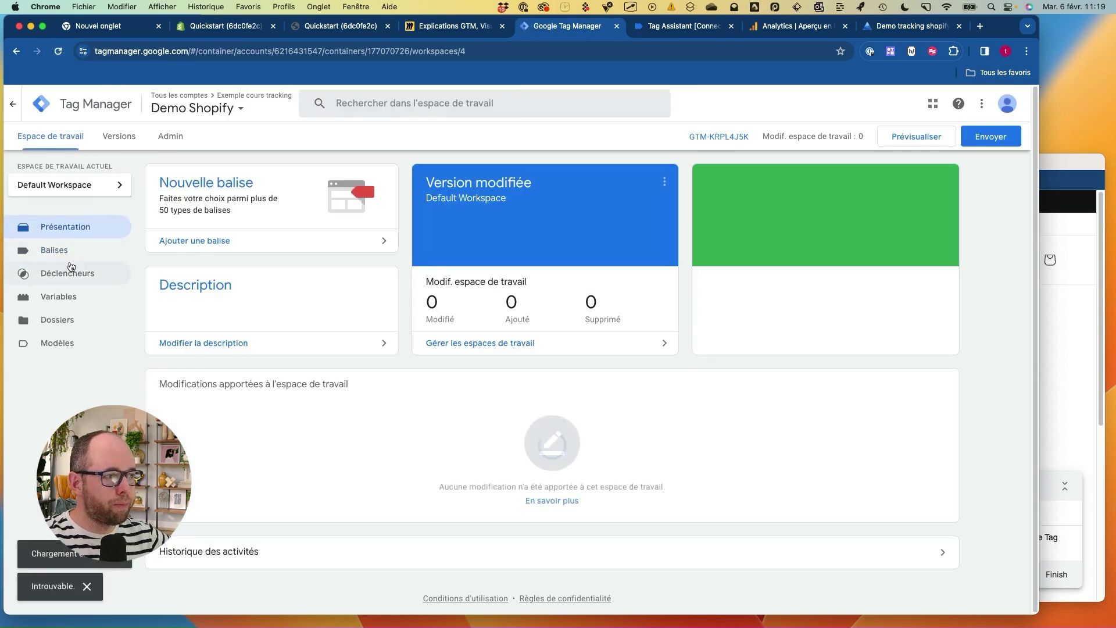
pyautogui.click(70, 256)
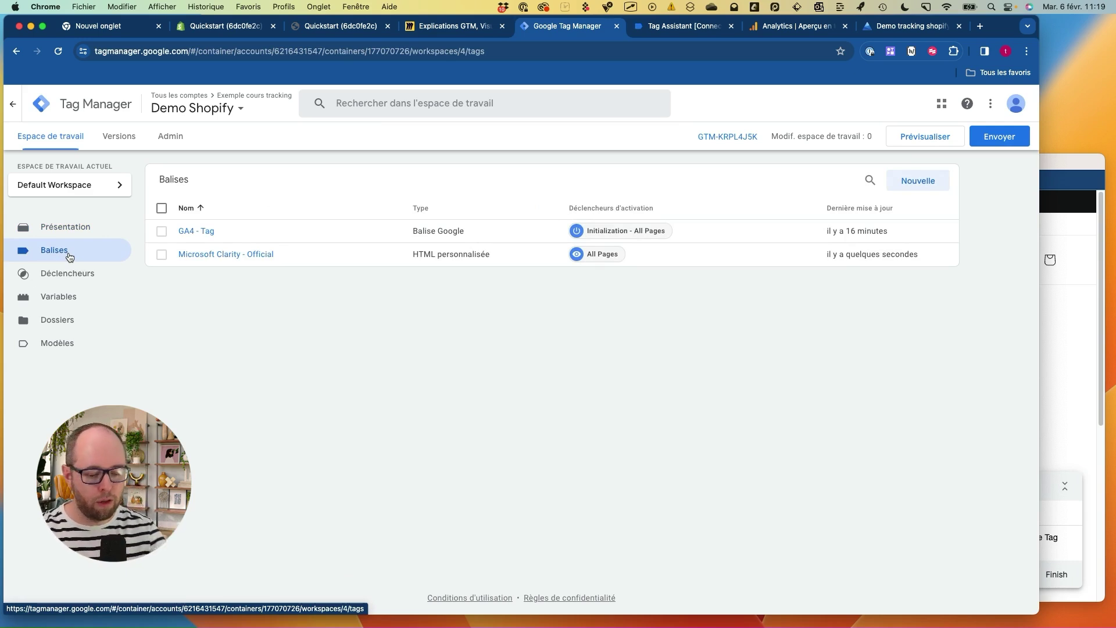
pyautogui.moveTo(67, 225)
pyautogui.mouseDown()
pyautogui.moveTo(7, 256)
pyautogui.moveTo(87, 251)
pyautogui.mouseUp()
pyautogui.moveTo(199, 251)
pyautogui.mouseDown()
pyautogui.moveTo(200, 206)
pyautogui.moveTo(175, 218)
pyautogui.moveTo(222, 244)
pyautogui.moveTo(281, 251)
pyautogui.moveTo(175, 244)
pyautogui.moveTo(264, 269)
pyautogui.moveTo(283, 251)
pyautogui.mouseUp()
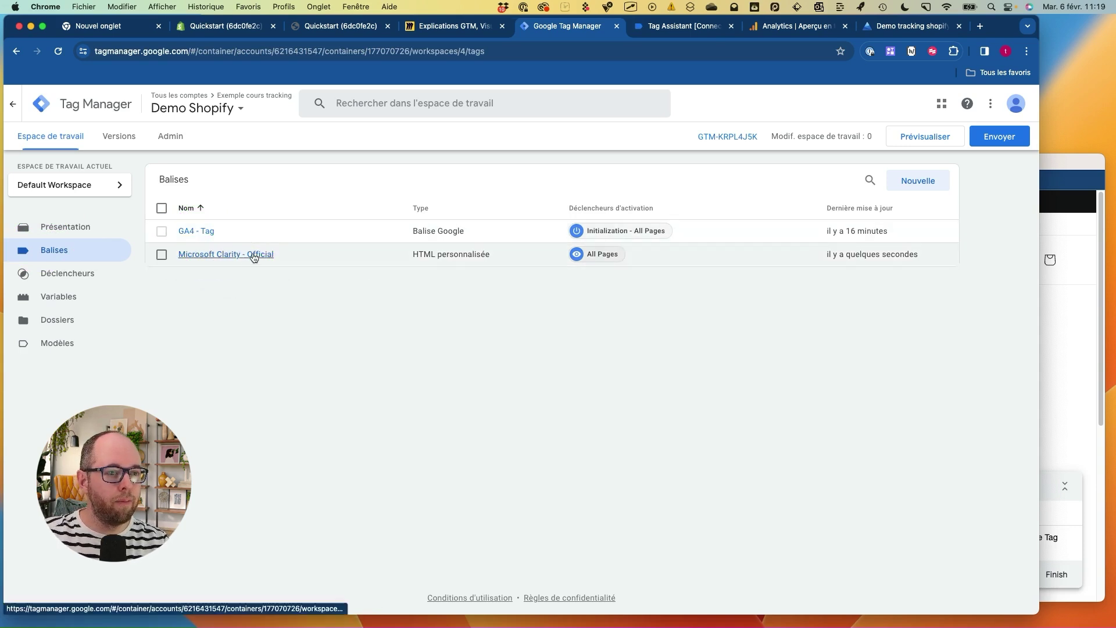
# - Open the "Microsoft Clarity - Official" tag and replace its All Pages trigger with Initialization - All Pages
pyautogui.click(226, 255)
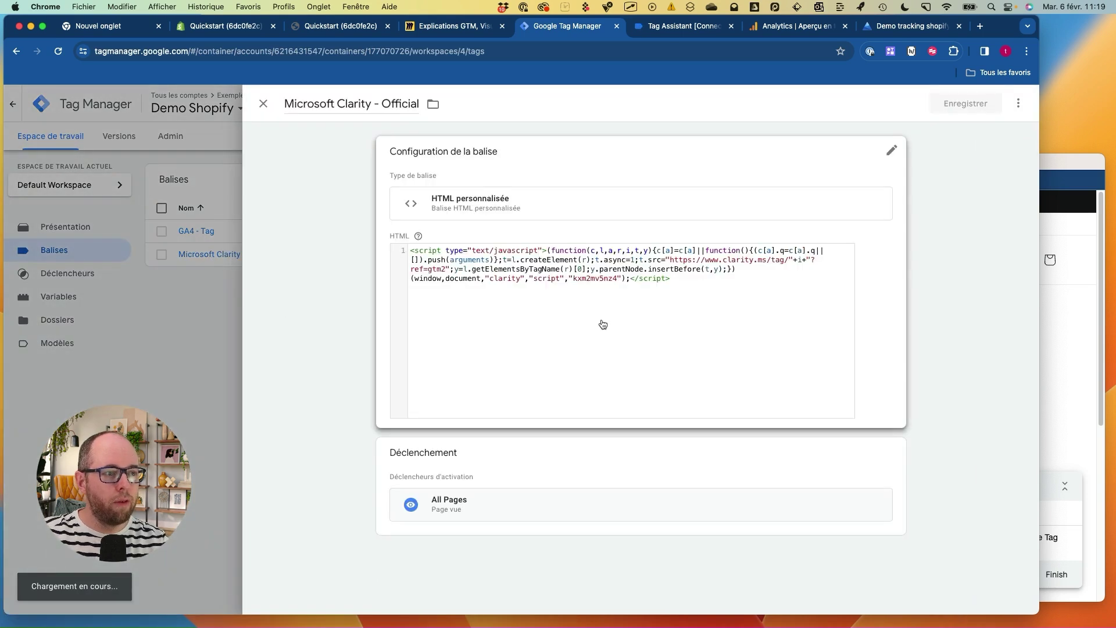
pyautogui.moveTo(572, 240)
pyautogui.mouseDown()
pyautogui.moveTo(378, 257)
pyautogui.moveTo(916, 281)
pyautogui.moveTo(465, 224)
pyautogui.moveTo(425, 236)
pyautogui.mouseUp()
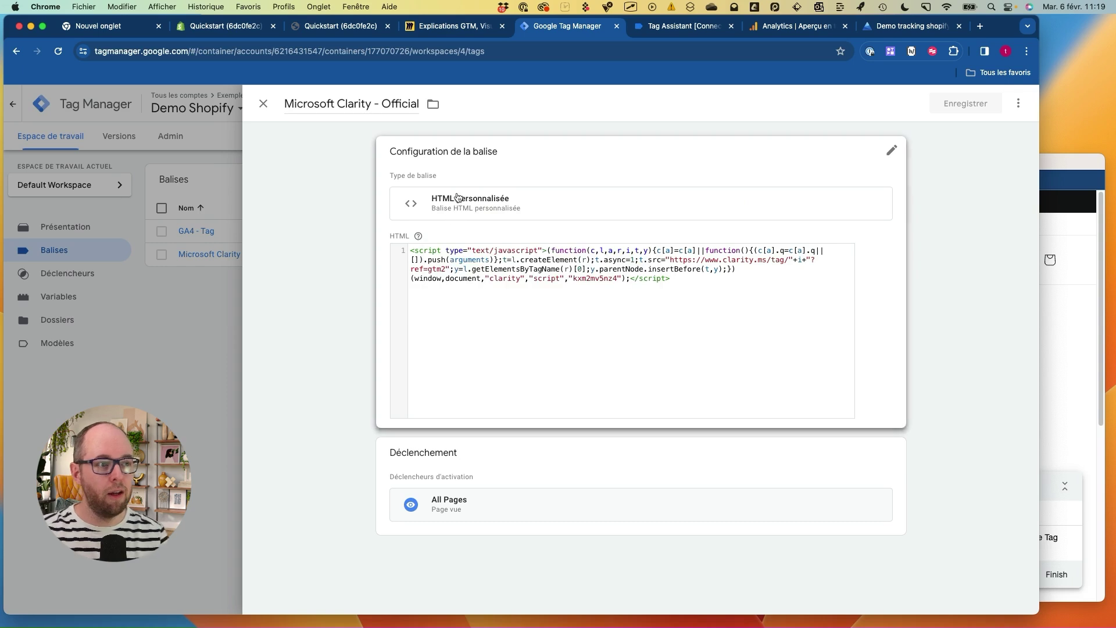
pyautogui.moveTo(457, 198)
pyautogui.mouseDown()
pyautogui.moveTo(473, 179)
pyautogui.moveTo(402, 219)
pyautogui.moveTo(538, 430)
pyautogui.mouseUp()
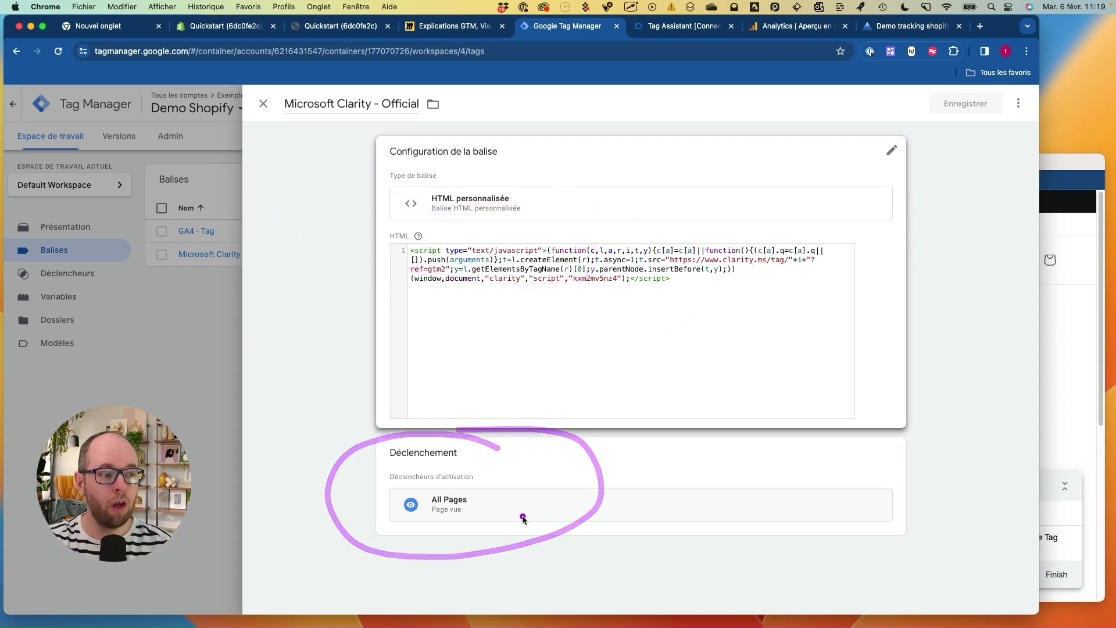
pyautogui.click(547, 464)
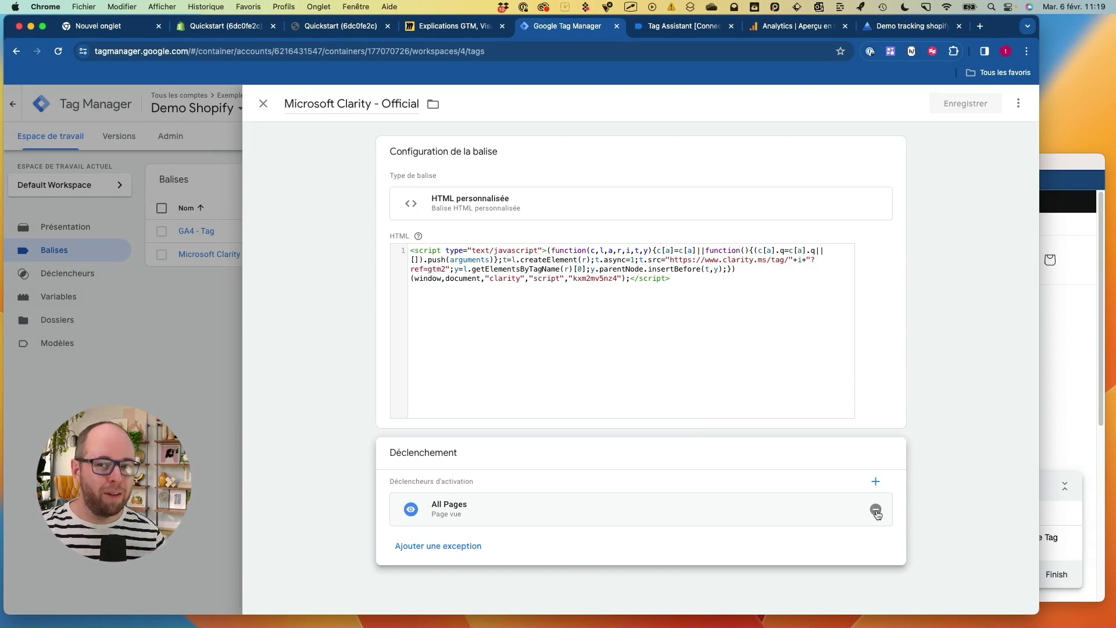
pyautogui.click(876, 510)
pyautogui.click(651, 515)
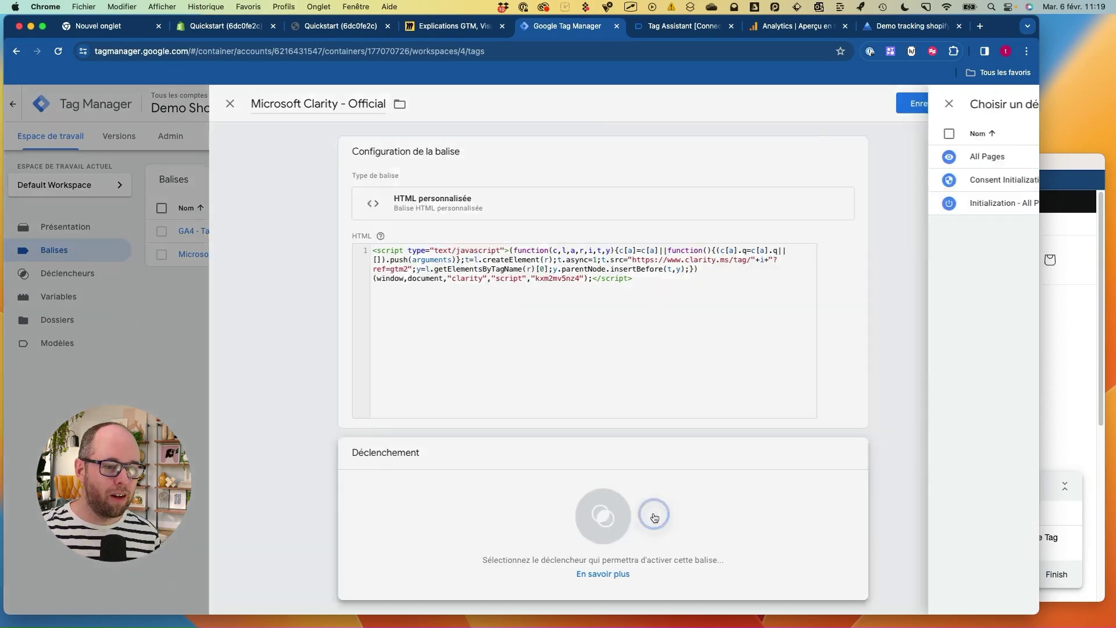
pyautogui.click(356, 208)
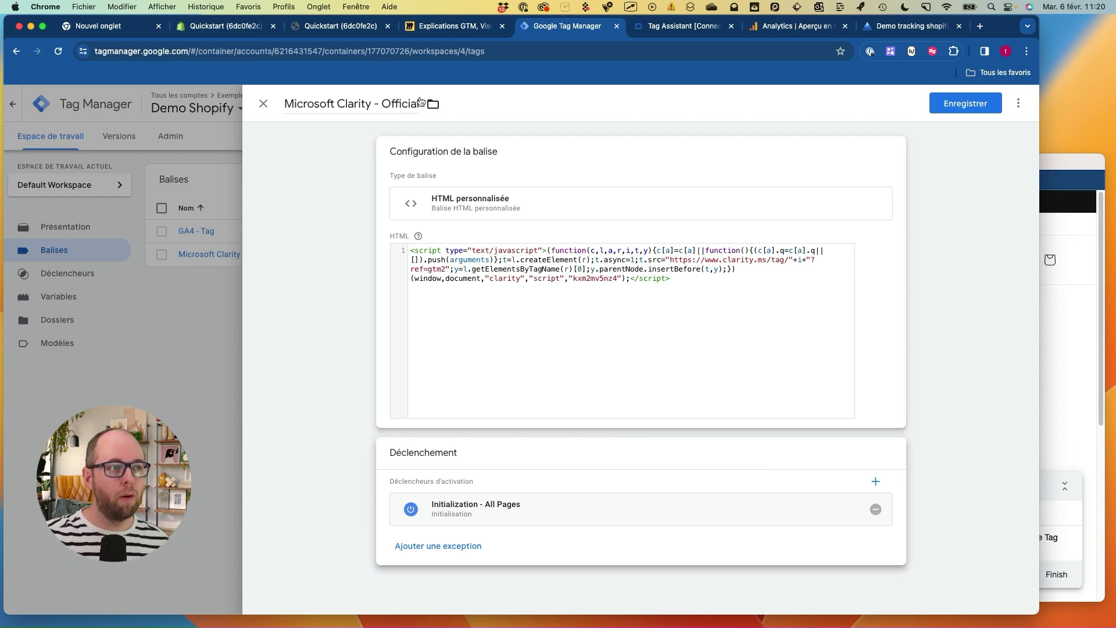
# - Rename the tag as "Microsoft Clarity - Tag" and save it
pyautogui.click(385, 102)
pyautogui.doubleClick(409, 102)
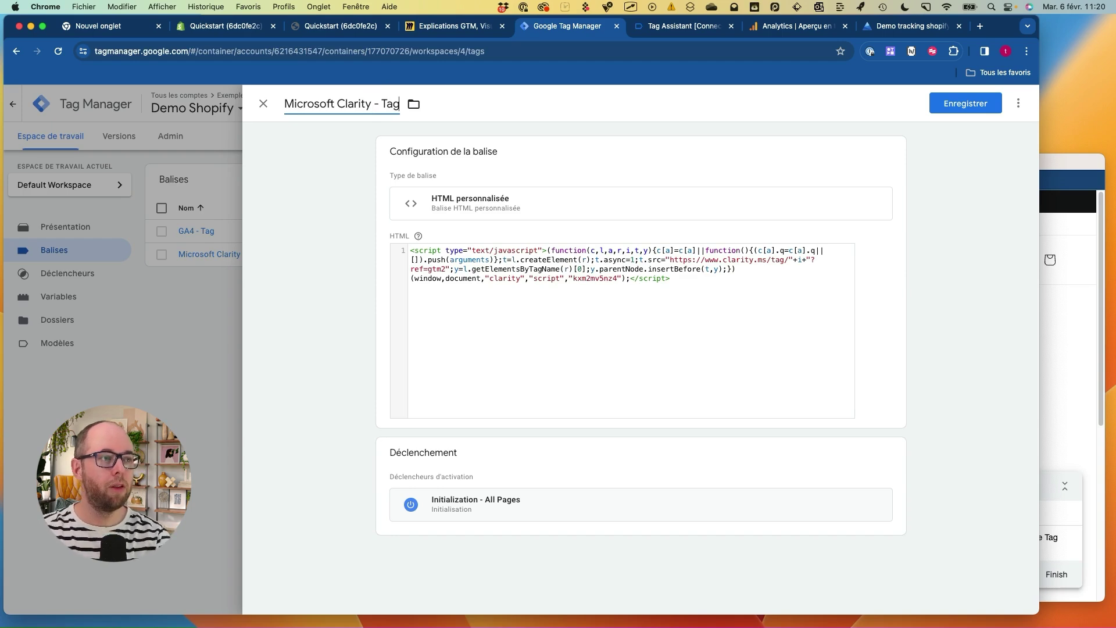
pyautogui.click(960, 104)
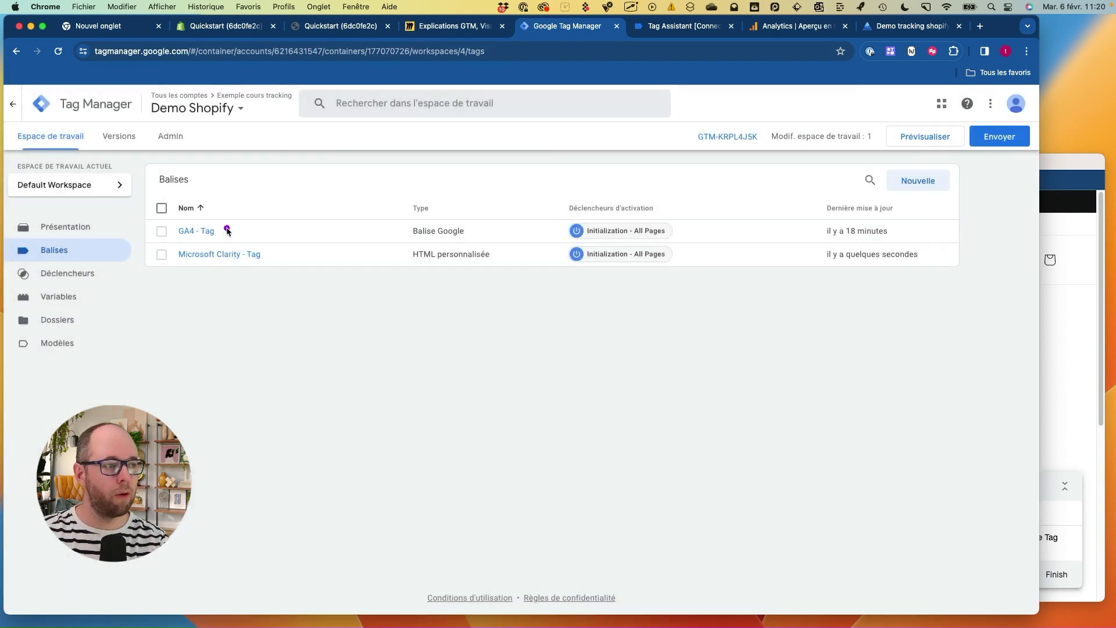
# - Review the GA4 and Clarity tags, preview the container in Tag Assistant and bring the connected store window forward
pyautogui.moveTo(225, 229)
pyautogui.mouseDown()
pyautogui.moveTo(168, 239)
pyautogui.moveTo(220, 254)
pyautogui.moveTo(191, 235)
pyautogui.moveTo(272, 241)
pyautogui.moveTo(253, 231)
pyautogui.mouseUp()
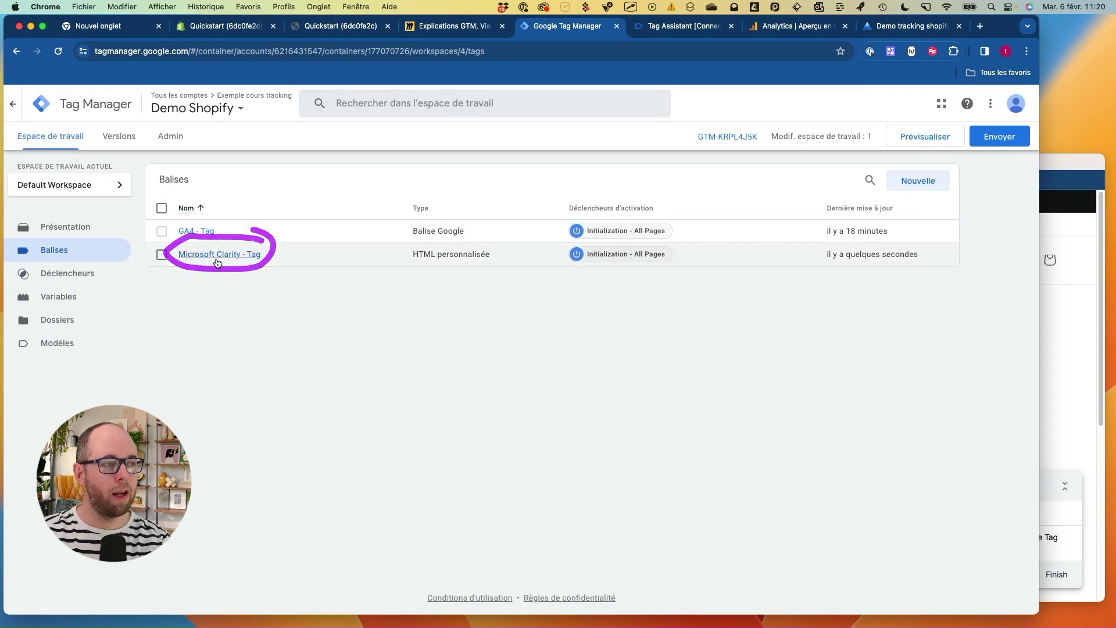
pyautogui.moveTo(168, 201)
pyautogui.mouseDown()
pyautogui.moveTo(291, 296)
pyautogui.moveTo(221, 205)
pyautogui.mouseUp()
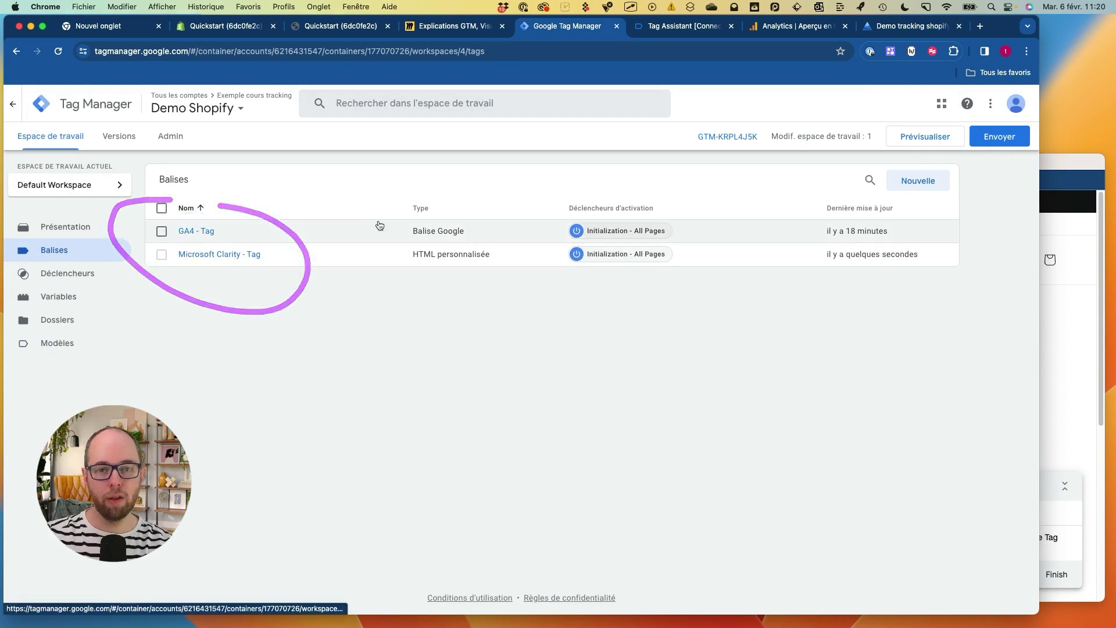
pyautogui.moveTo(622, 177)
pyautogui.mouseDown()
pyautogui.moveTo(697, 279)
pyautogui.moveTo(552, 184)
pyautogui.mouseUp()
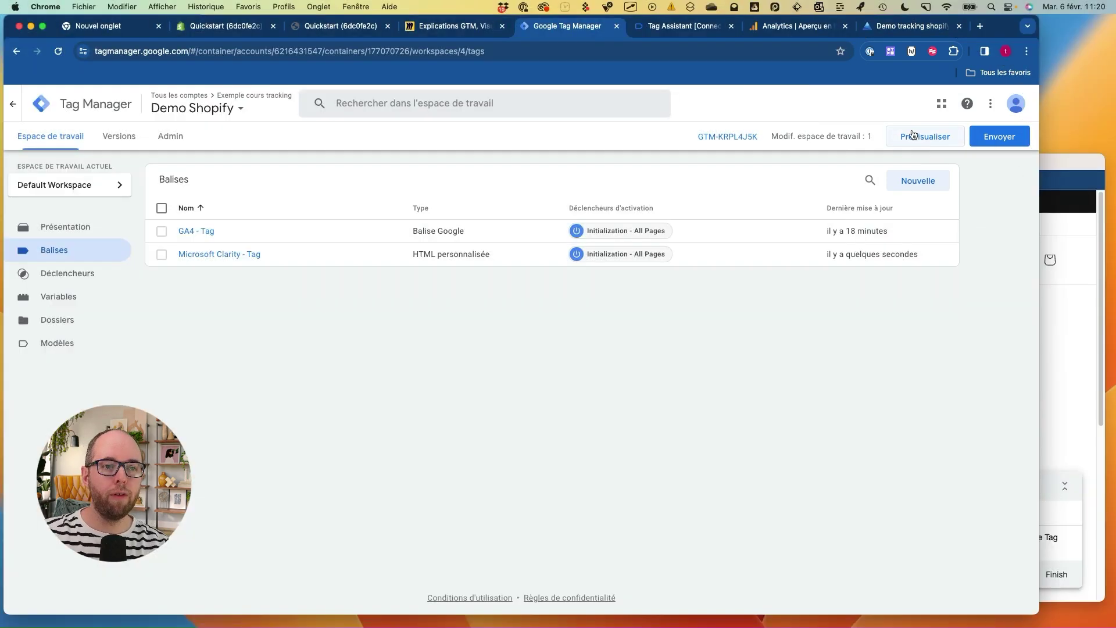
pyautogui.click(913, 134)
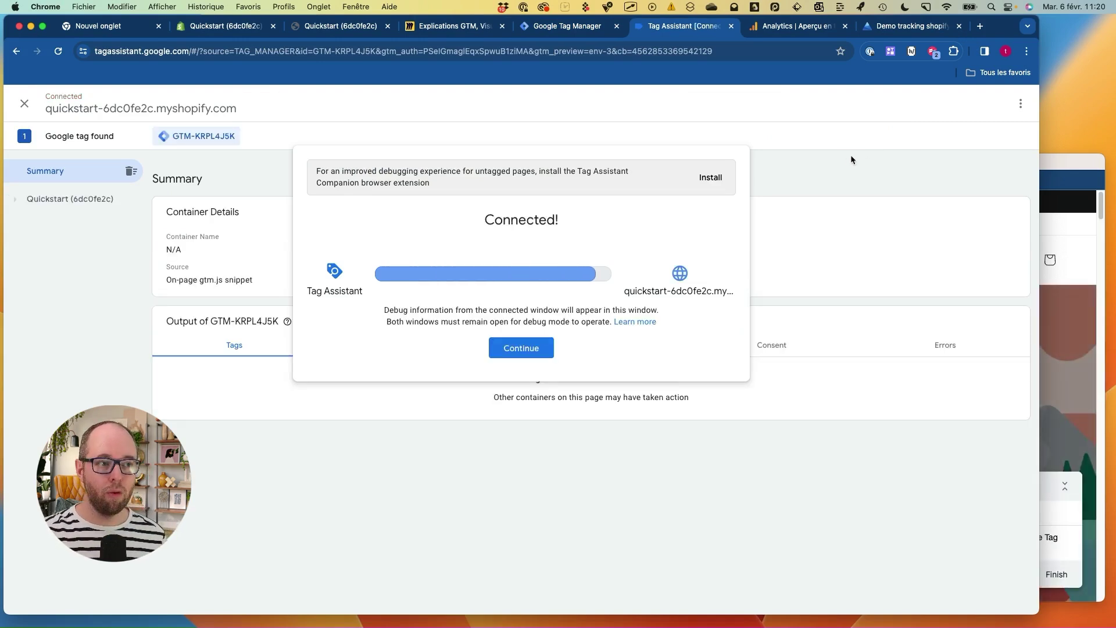
pyautogui.click(1063, 158)
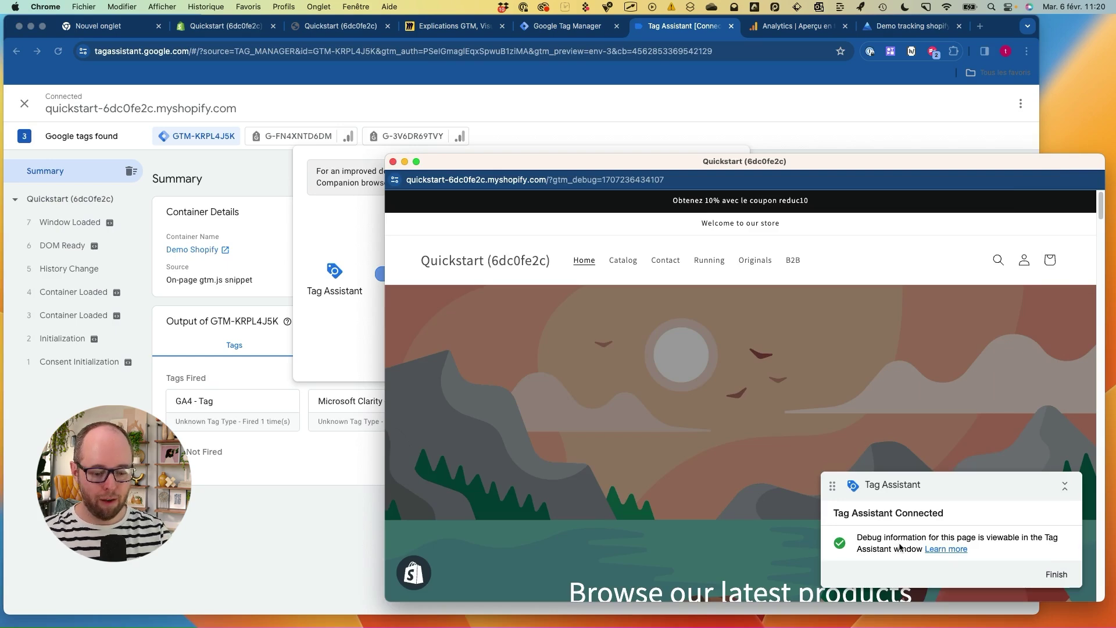
# - Browse the store's home page in the preview window, then open and look through the collection of all products
pyautogui.scroll(-3, 723, 401)
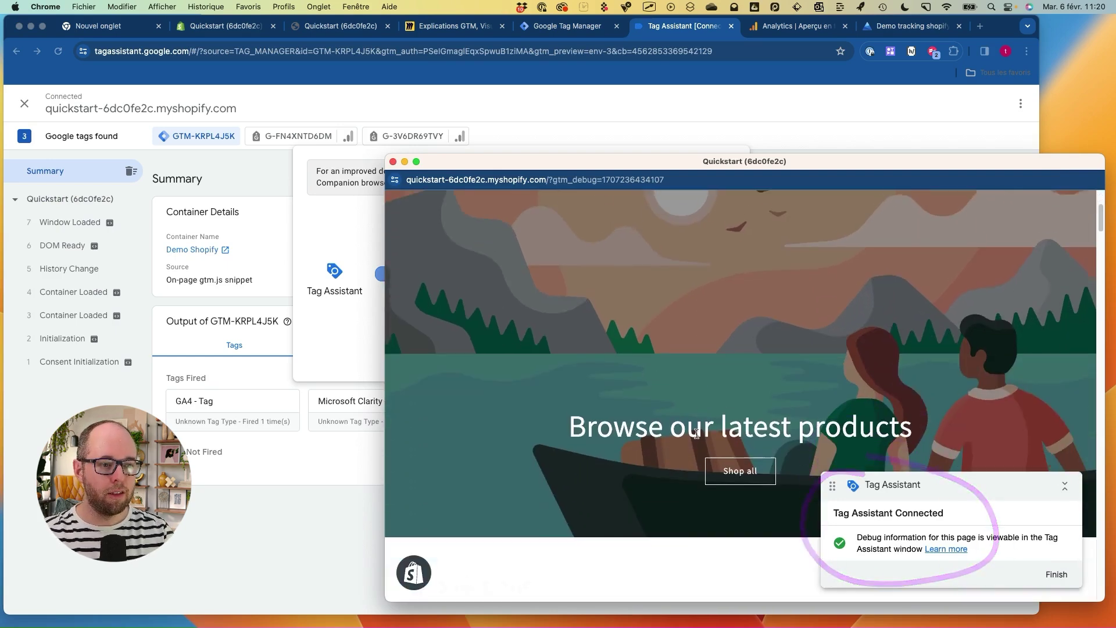
pyautogui.scroll(-3, 686, 403)
pyautogui.scroll(5, 663, 410)
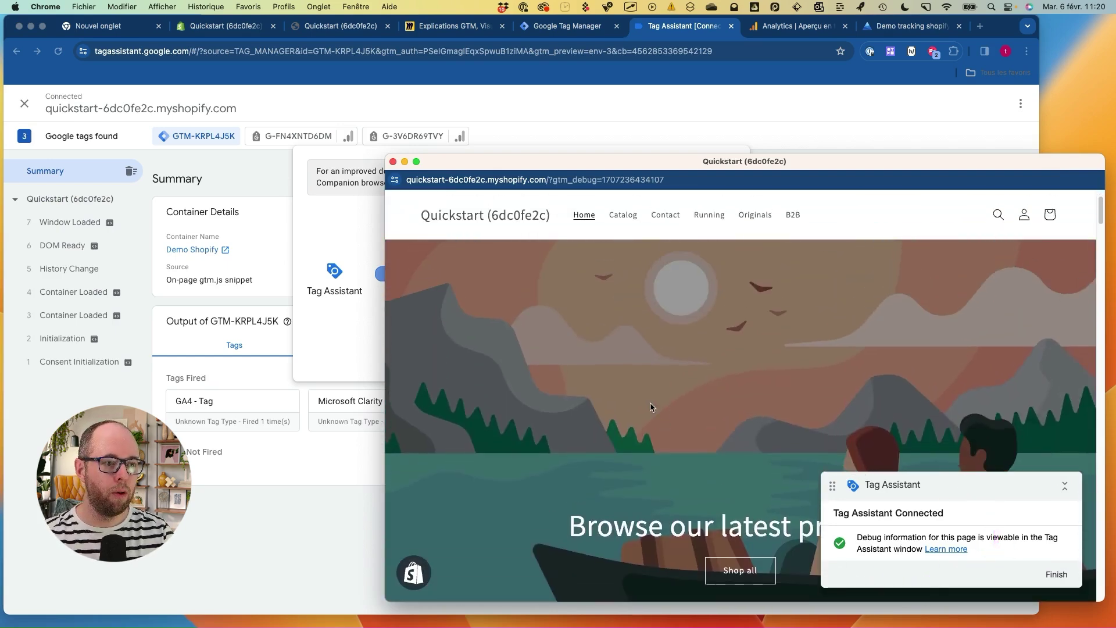
pyautogui.scroll(-6, 697, 378)
pyautogui.click(734, 232)
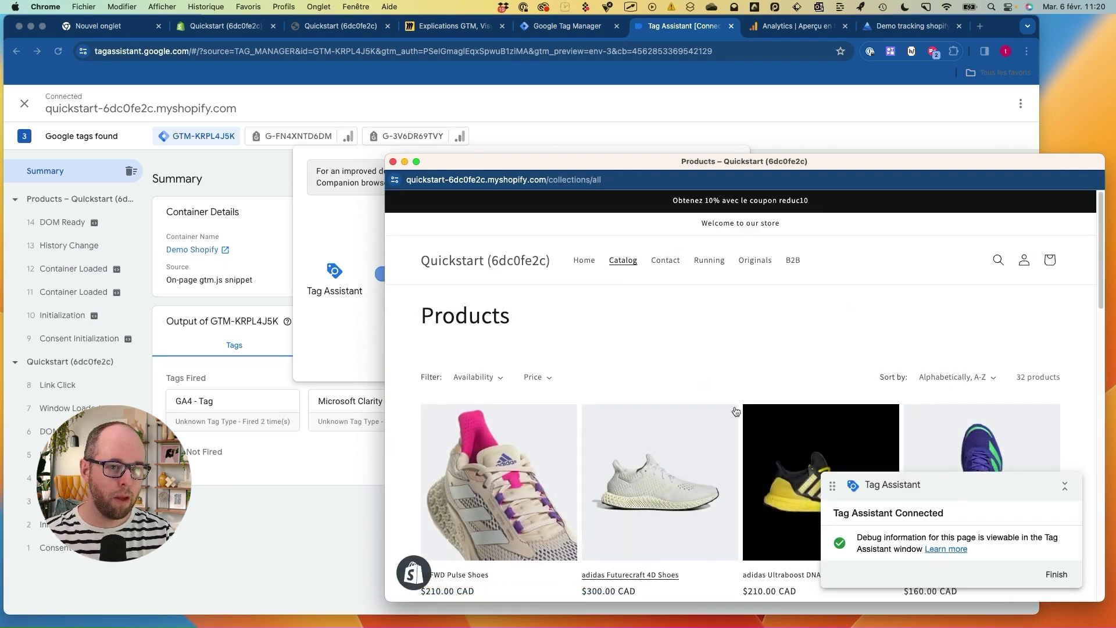
pyautogui.scroll(-10, 627, 504)
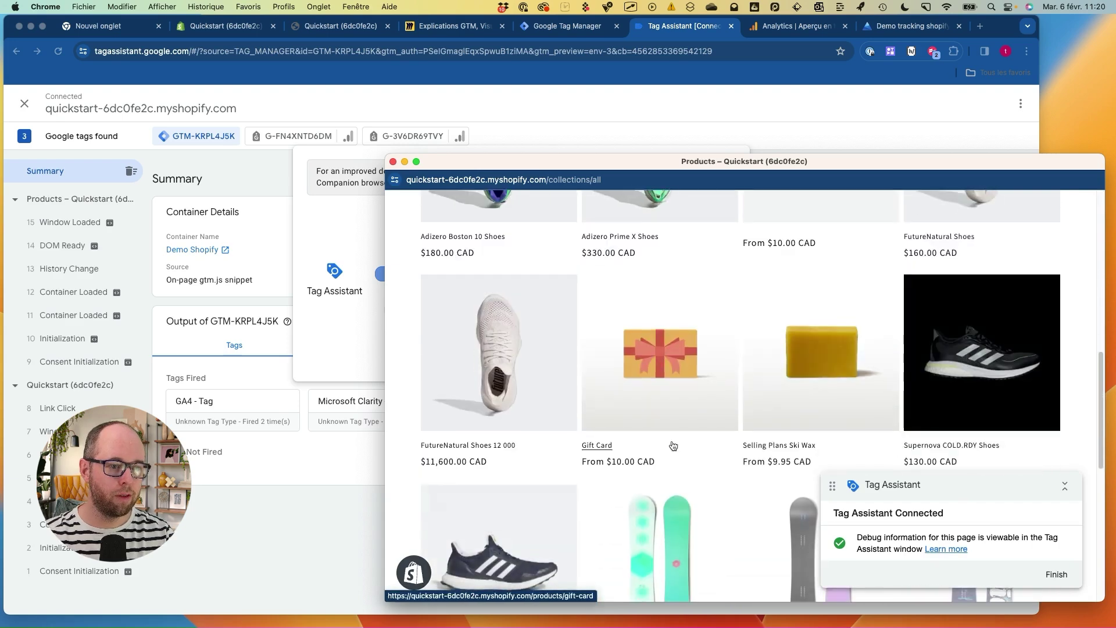
# - Open the Adizero Boston 10 Shoes product page in the connected store, look through it and return to the home page
pyautogui.scroll(5, 610, 360)
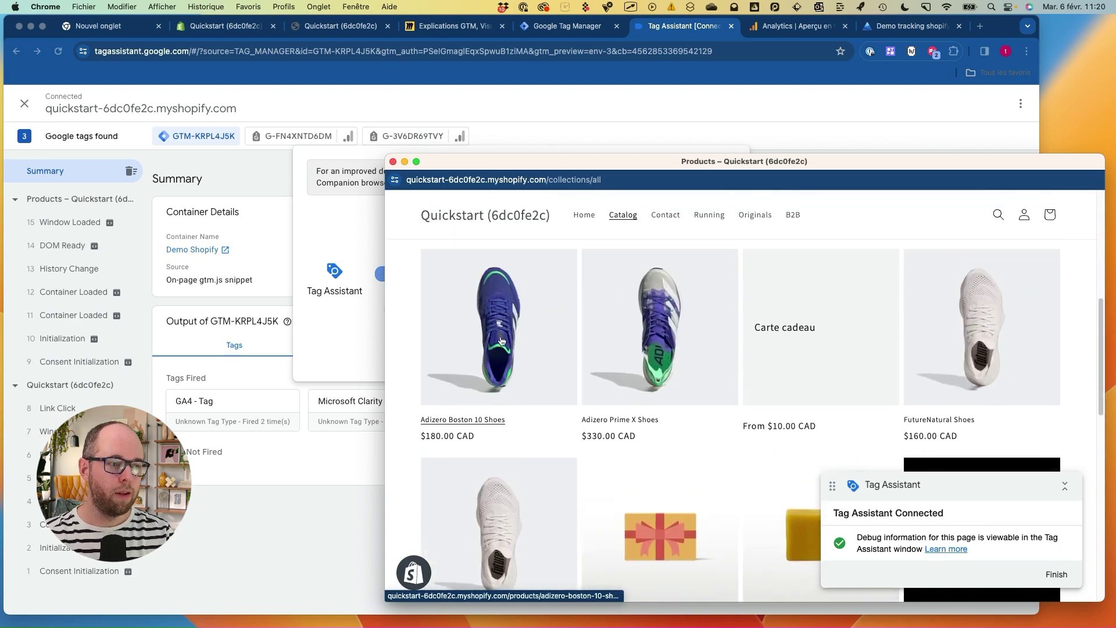
pyautogui.click(567, 338)
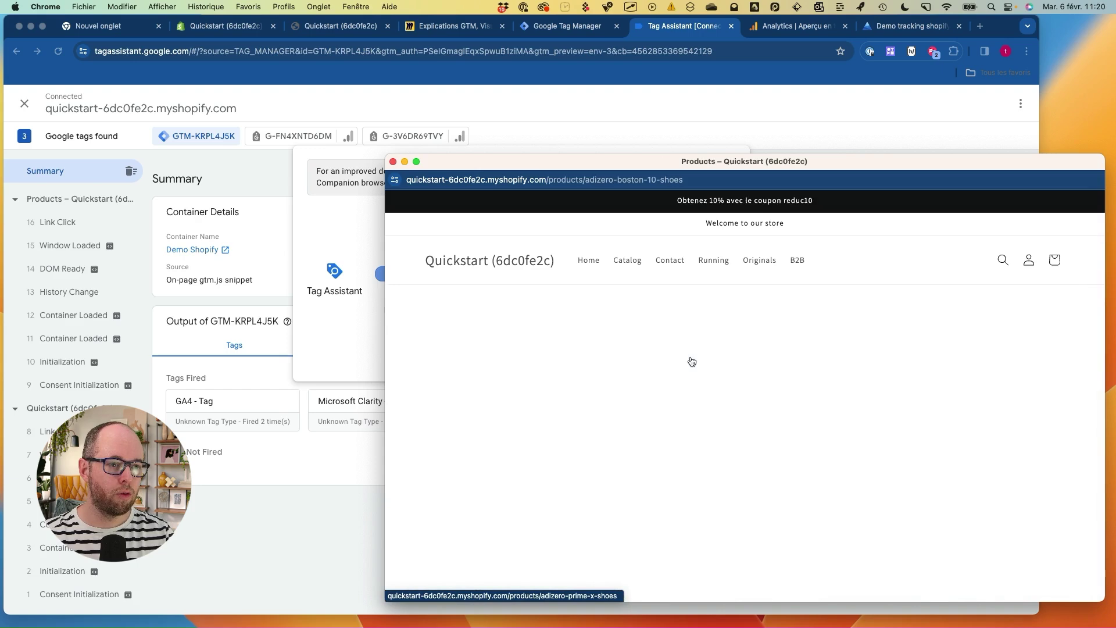
pyautogui.scroll(-5, 703, 343)
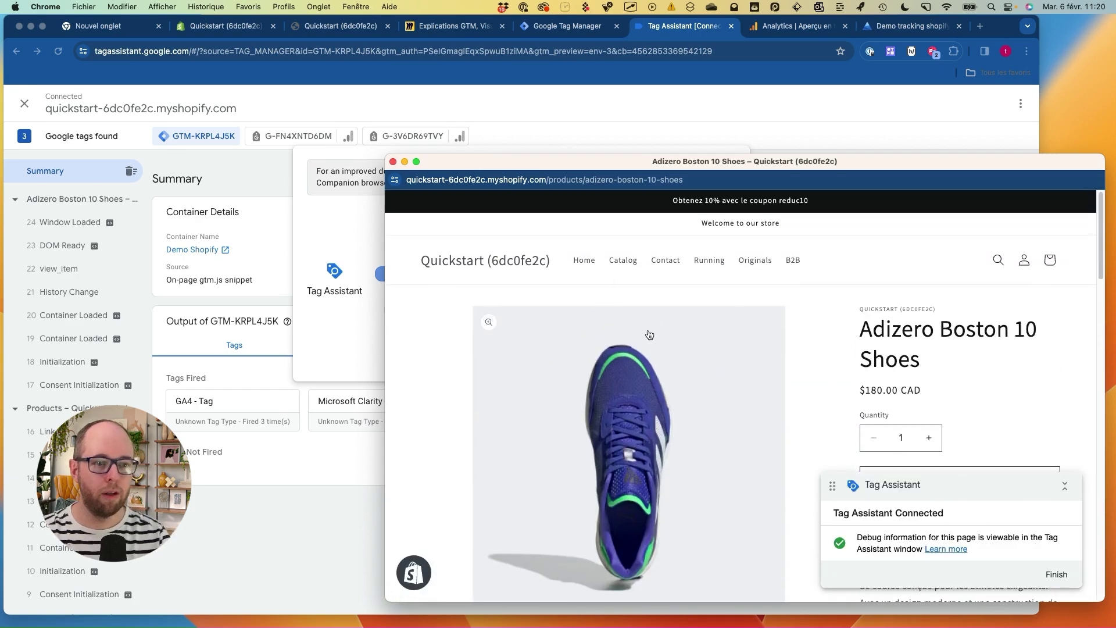
pyautogui.moveTo(666, 455); pyautogui.dragTo(663, 452)
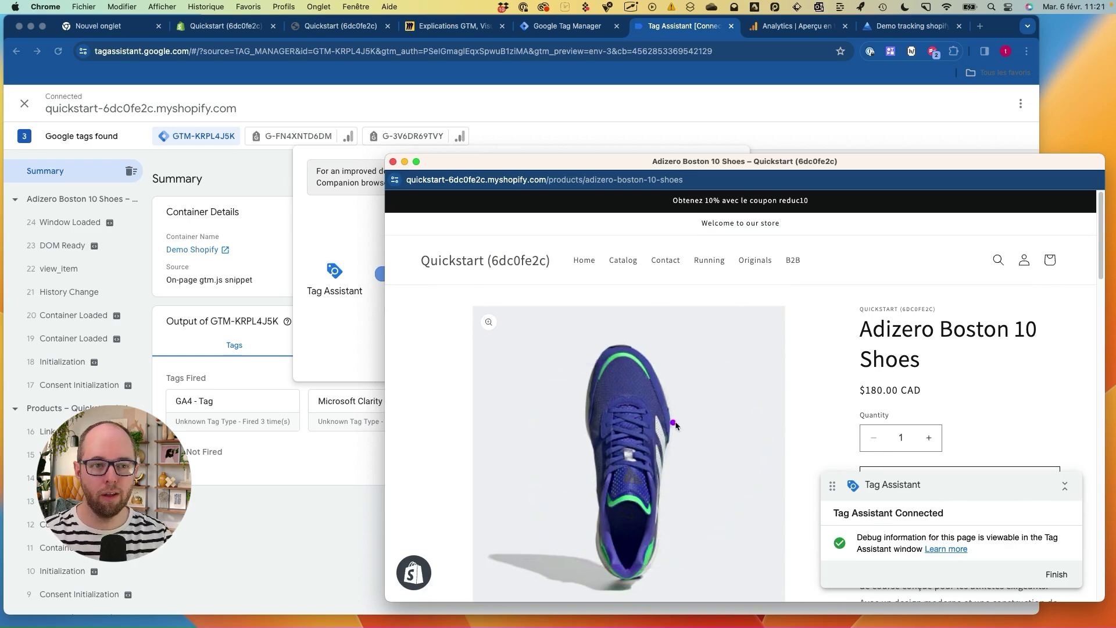
pyautogui.scroll(-3, 978, 423)
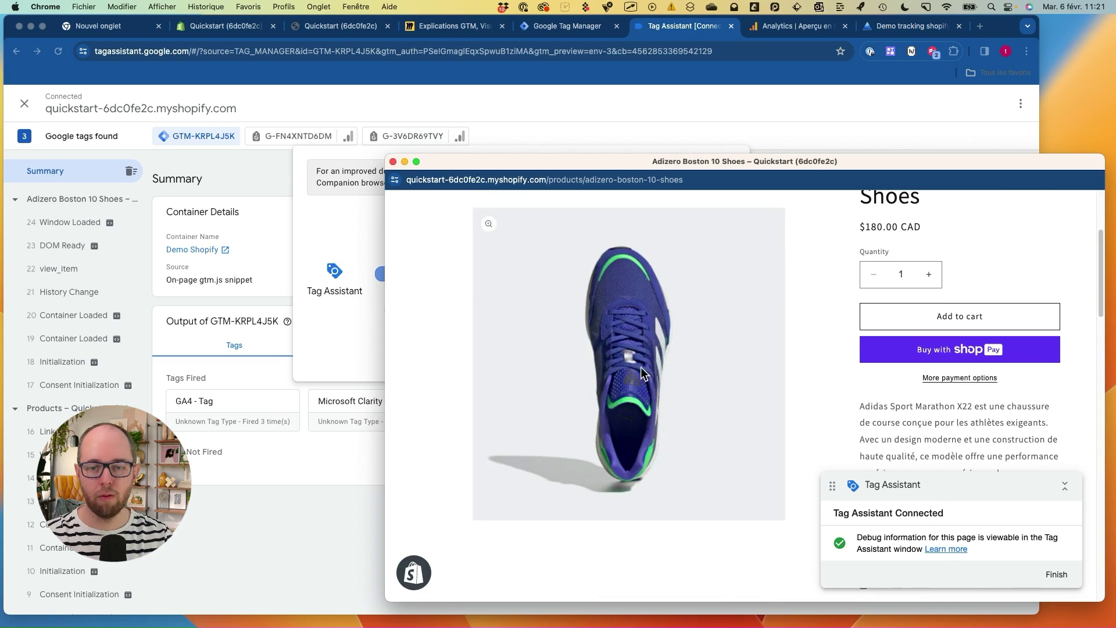
pyautogui.scroll(3, 711, 397)
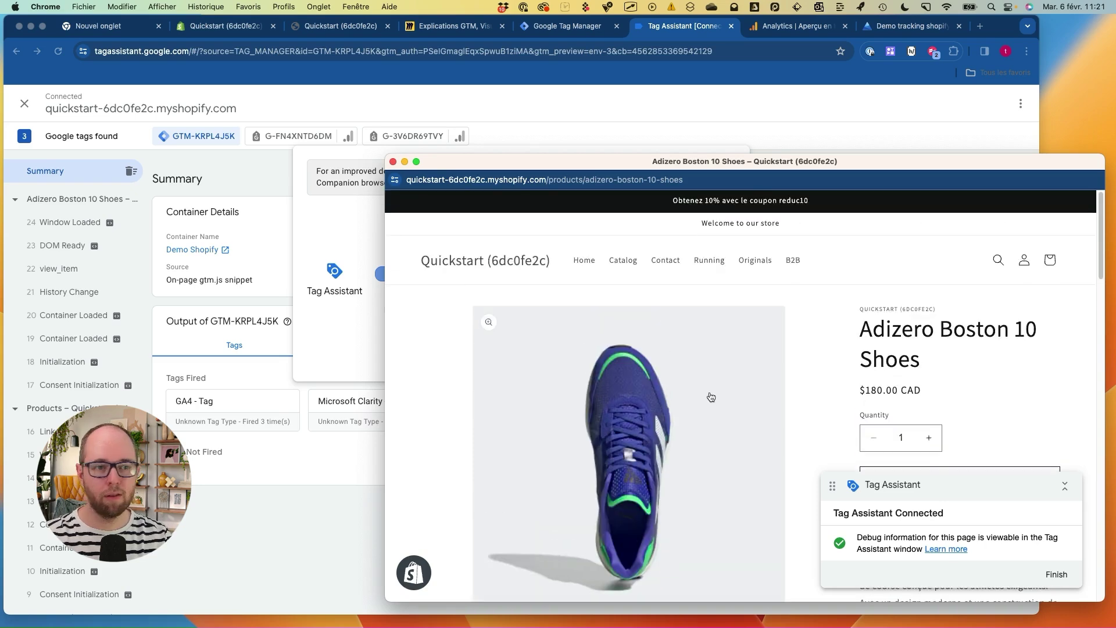
pyautogui.click(456, 263)
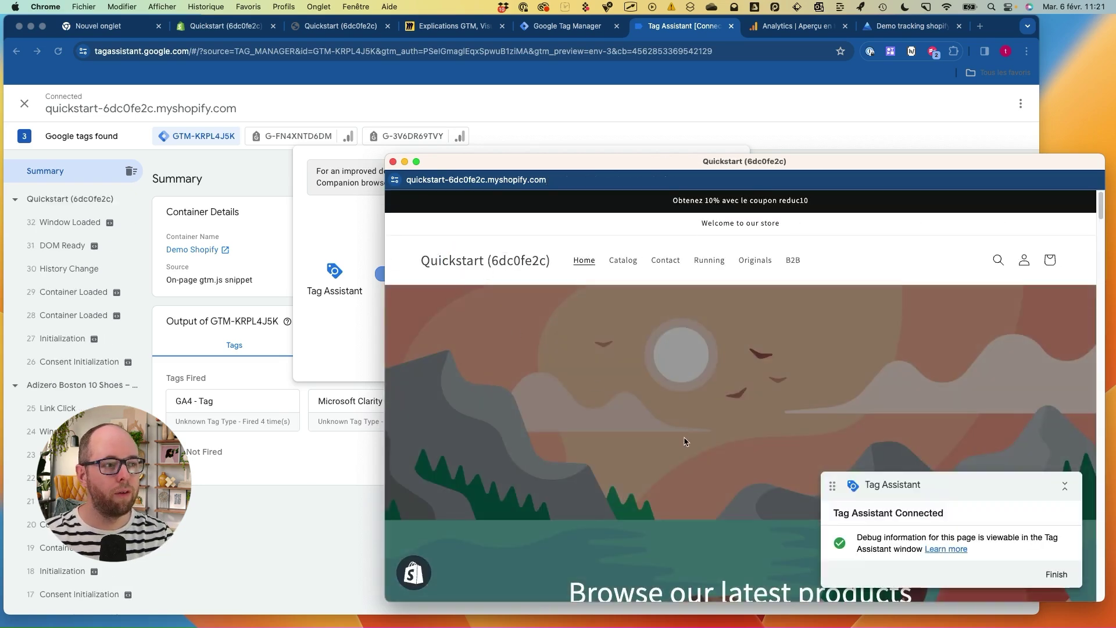
# - Return to the Tag Assistant window, continue past the connection dialog and check the fired and not-fired tags in the container summary
pyautogui.click(318, 477)
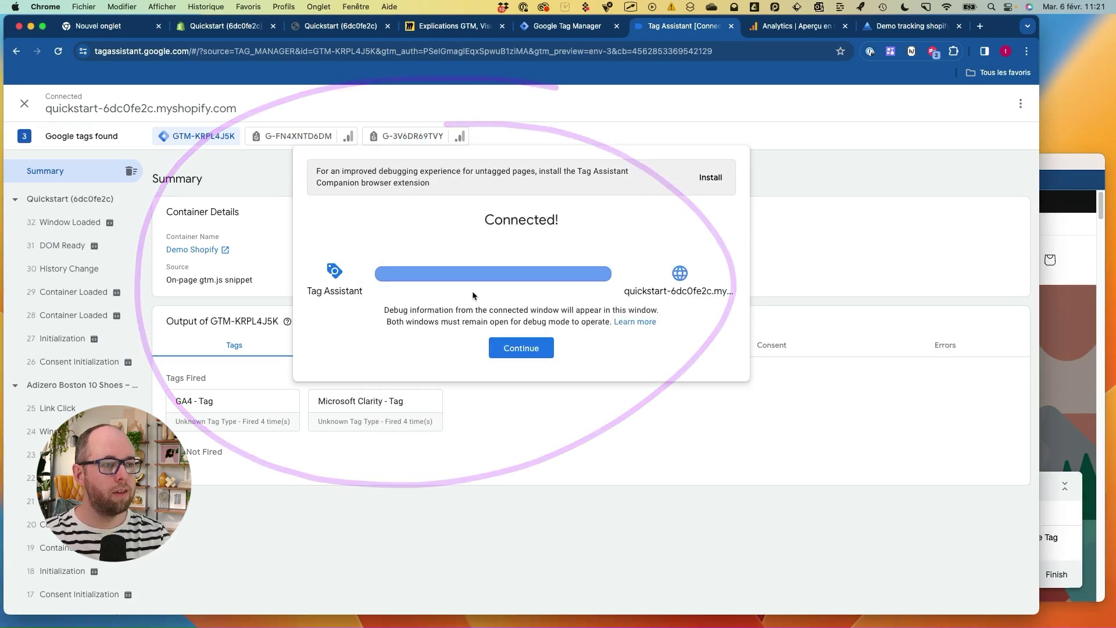
pyautogui.click(526, 347)
pyautogui.click(285, 424)
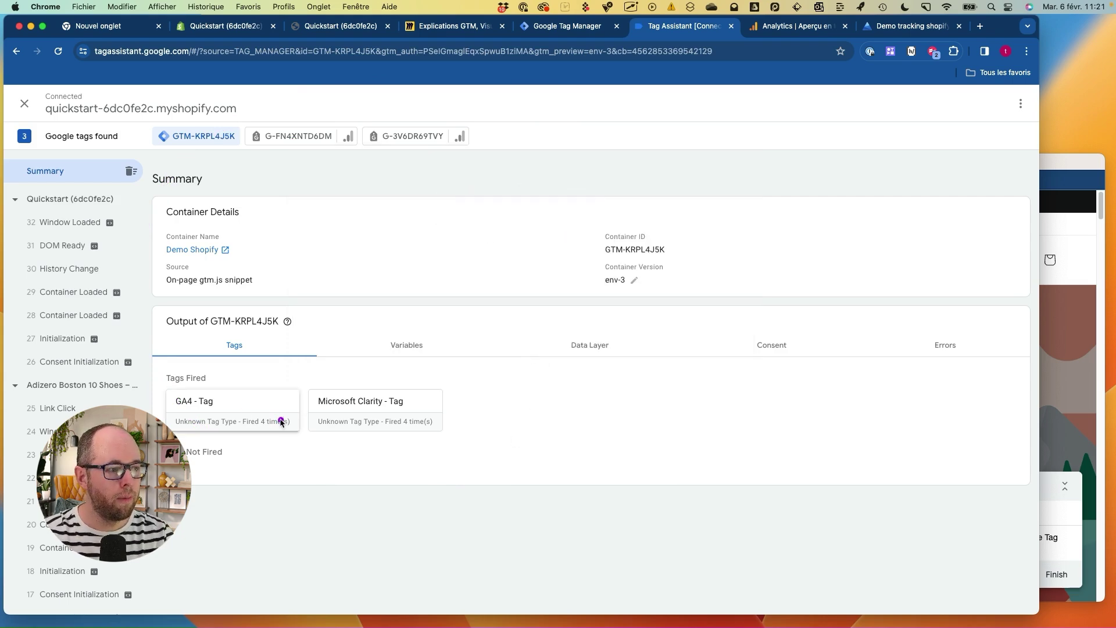
pyautogui.moveTo(239, 384); pyautogui.dragTo(155, 382)
pyautogui.moveTo(232, 438); pyautogui.dragTo(209, 360)
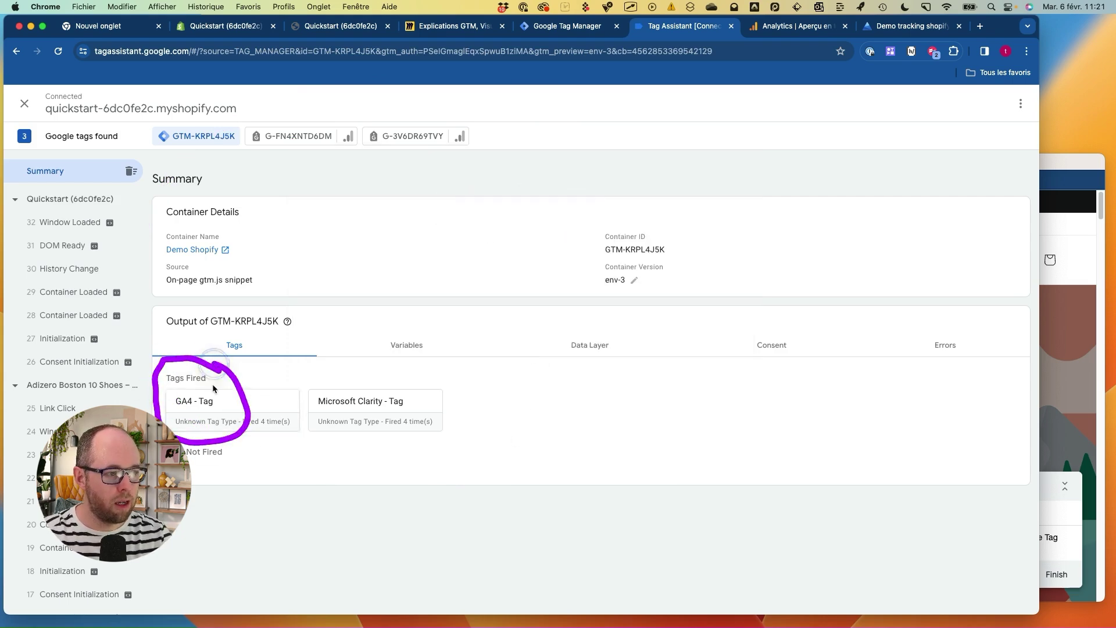
pyautogui.press('s')
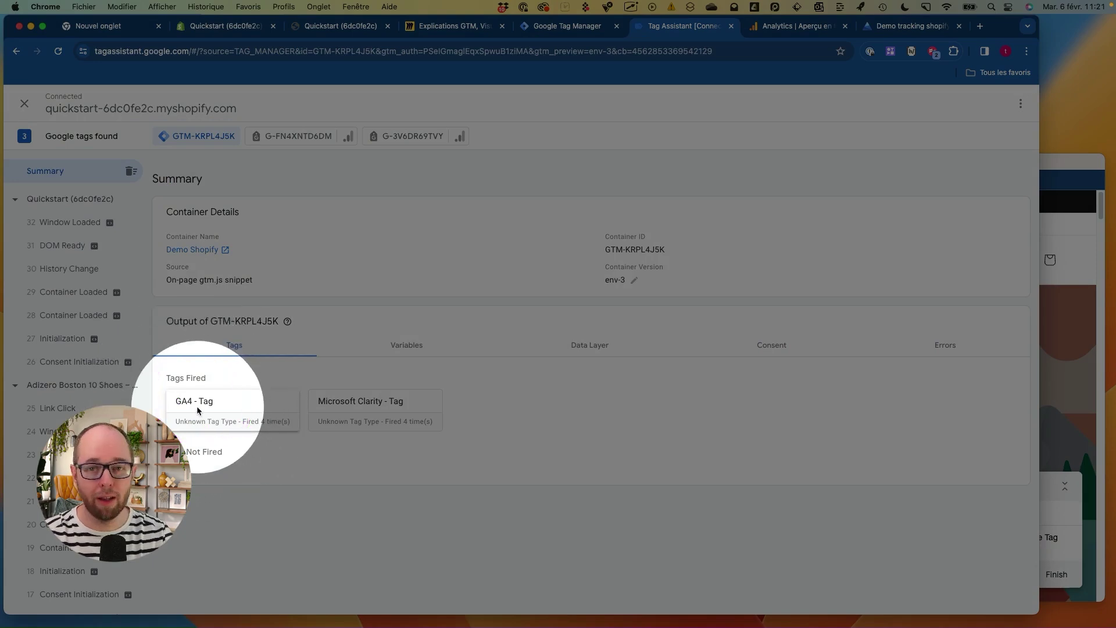
pyautogui.press('s')
pyautogui.moveTo(187, 359)
pyautogui.mouseDown()
pyautogui.moveTo(150, 367)
pyautogui.moveTo(256, 407)
pyautogui.moveTo(261, 390)
pyautogui.mouseUp()
pyautogui.moveTo(348, 369)
pyautogui.mouseDown()
pyautogui.moveTo(364, 366)
pyautogui.moveTo(347, 444)
pyautogui.moveTo(373, 364)
pyautogui.moveTo(307, 367)
pyautogui.mouseUp()
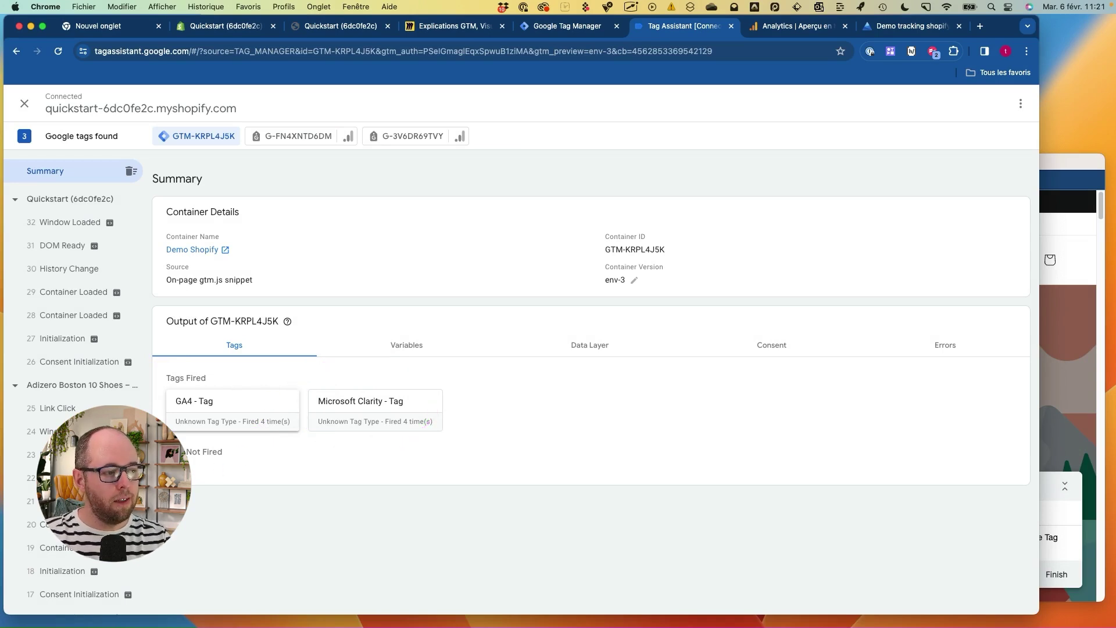
pyautogui.moveTo(199, 463)
pyautogui.mouseDown()
pyautogui.moveTo(334, 483)
pyautogui.moveTo(228, 517)
pyautogui.mouseUp()
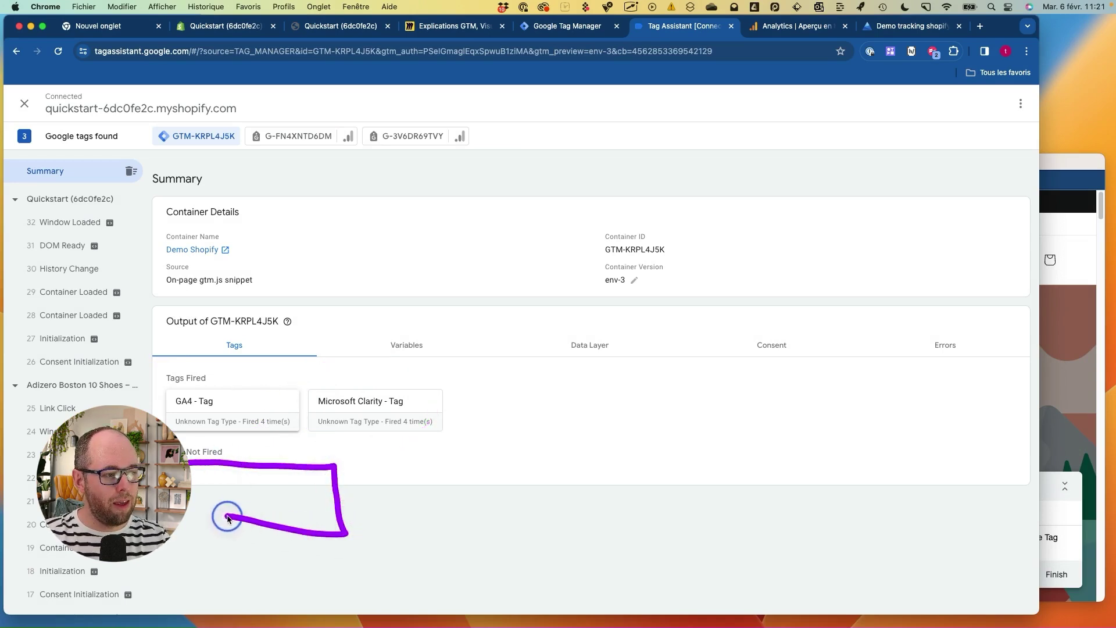
pyautogui.moveTo(194, 431)
pyautogui.mouseDown()
pyautogui.moveTo(244, 463)
pyautogui.moveTo(191, 473)
pyautogui.moveTo(232, 460)
pyautogui.moveTo(316, 511)
pyautogui.moveTo(195, 515)
pyautogui.mouseUp()
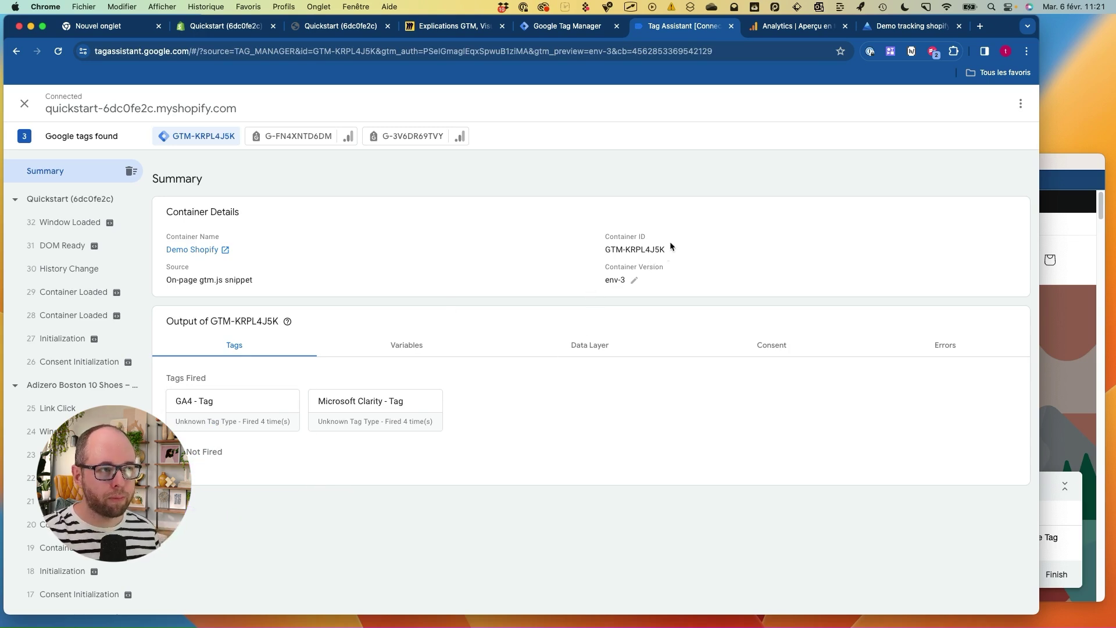
# - Switch to Microsoft Clarity, open the live recordings and play the 11:20 AM session from the Shopify store
pyautogui.click(880, 29)
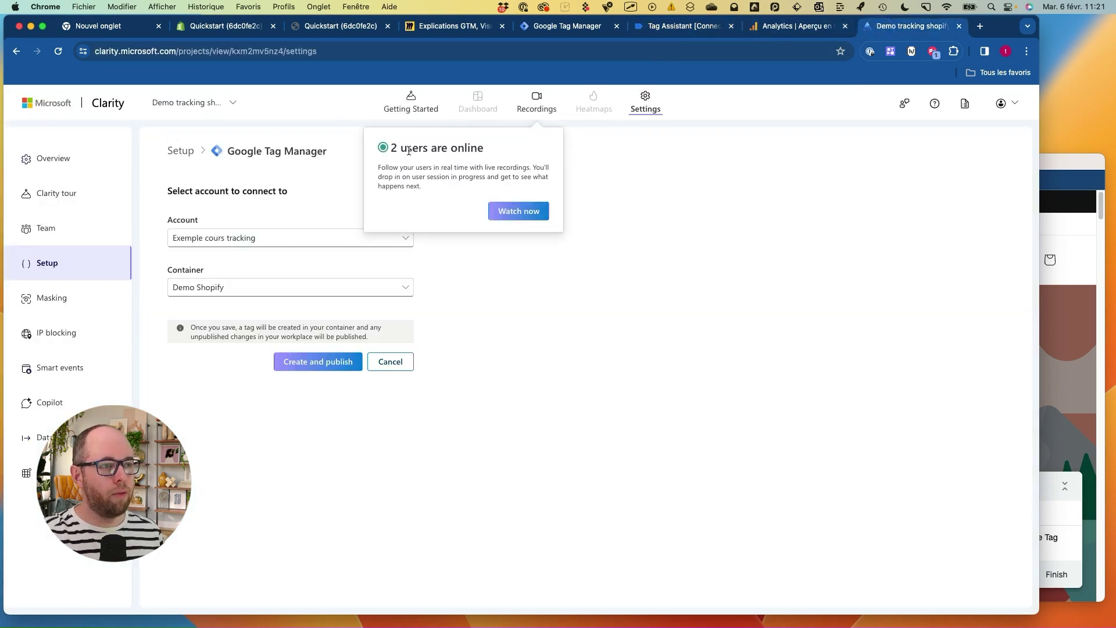
pyautogui.moveTo(374, 116)
pyautogui.mouseDown()
pyautogui.moveTo(311, 124)
pyautogui.moveTo(378, 132)
pyautogui.mouseUp()
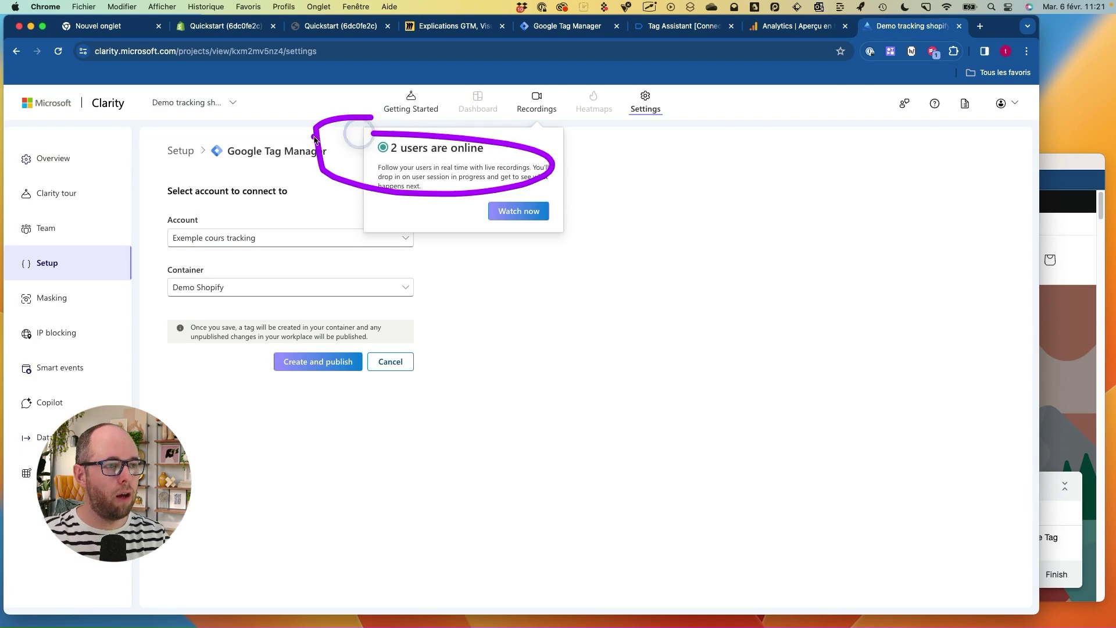
pyautogui.click(523, 209)
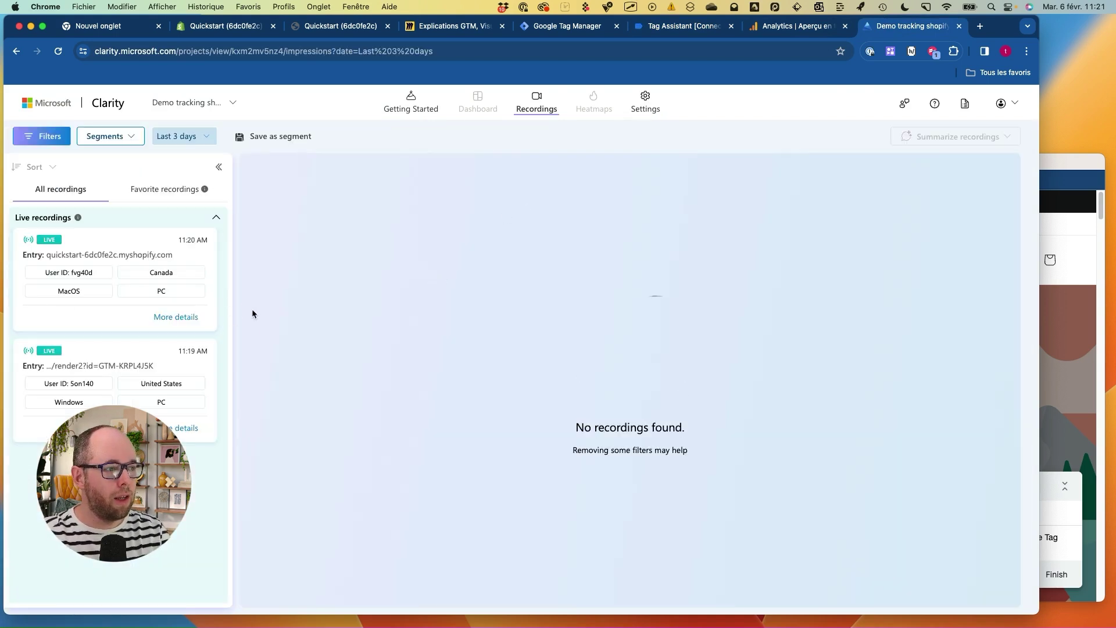
pyautogui.click(143, 235)
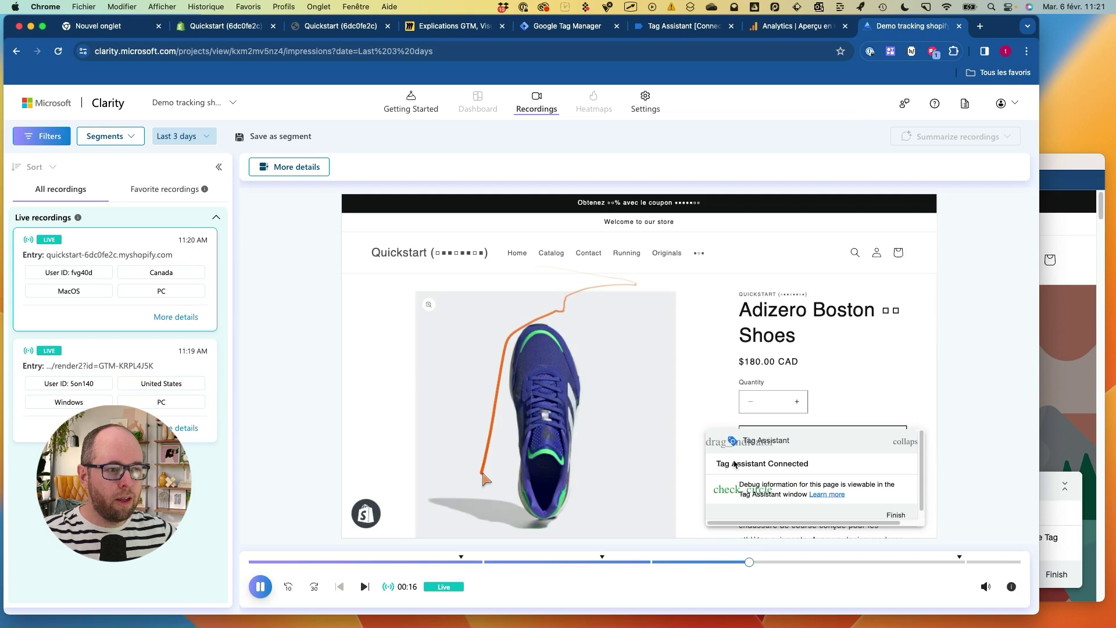
# - Jump back in the live session recording, pause it and move to 00:14 to examine the product page replay
pyautogui.click(299, 562)
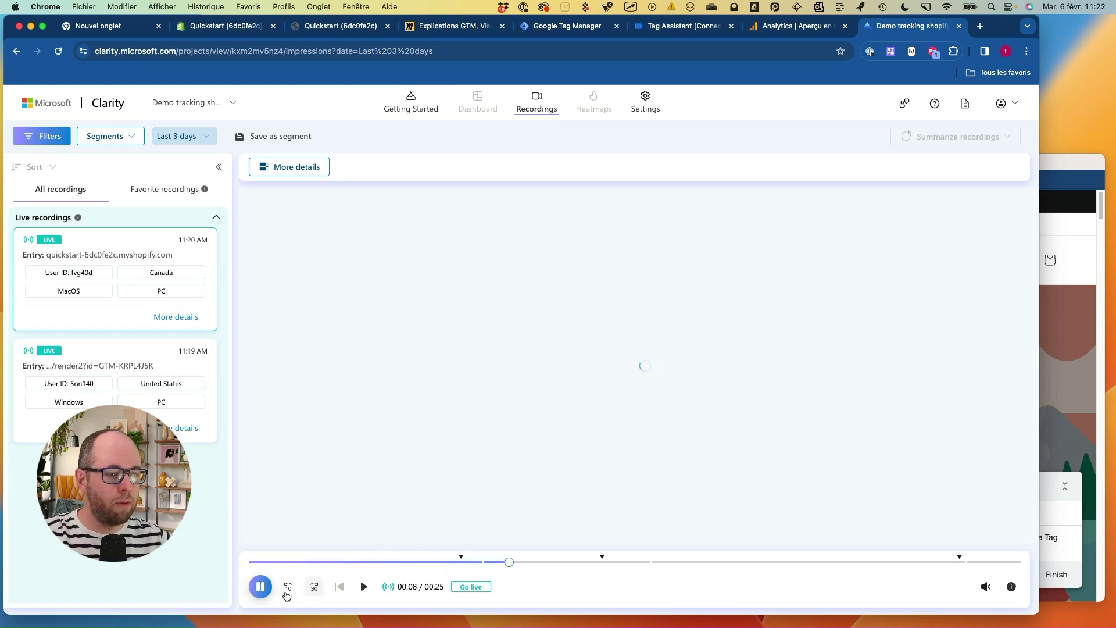
pyautogui.click(256, 589)
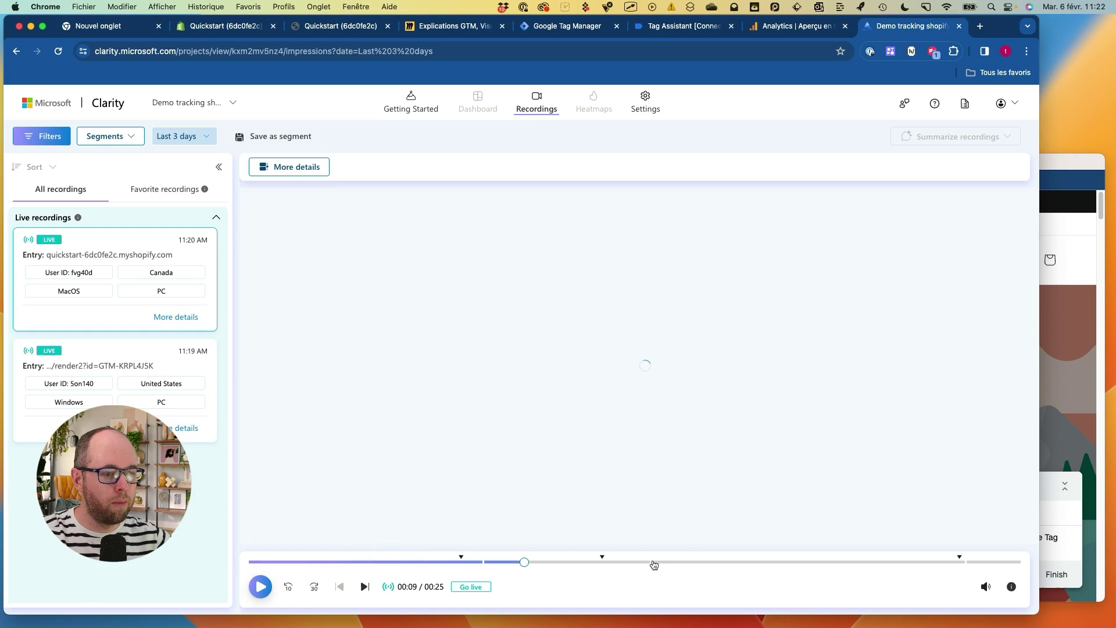
pyautogui.moveTo(697, 561)
pyautogui.mouseDown()
pyautogui.moveTo(904, 565)
pyautogui.moveTo(591, 565)
pyautogui.moveTo(694, 565)
pyautogui.mouseUp()
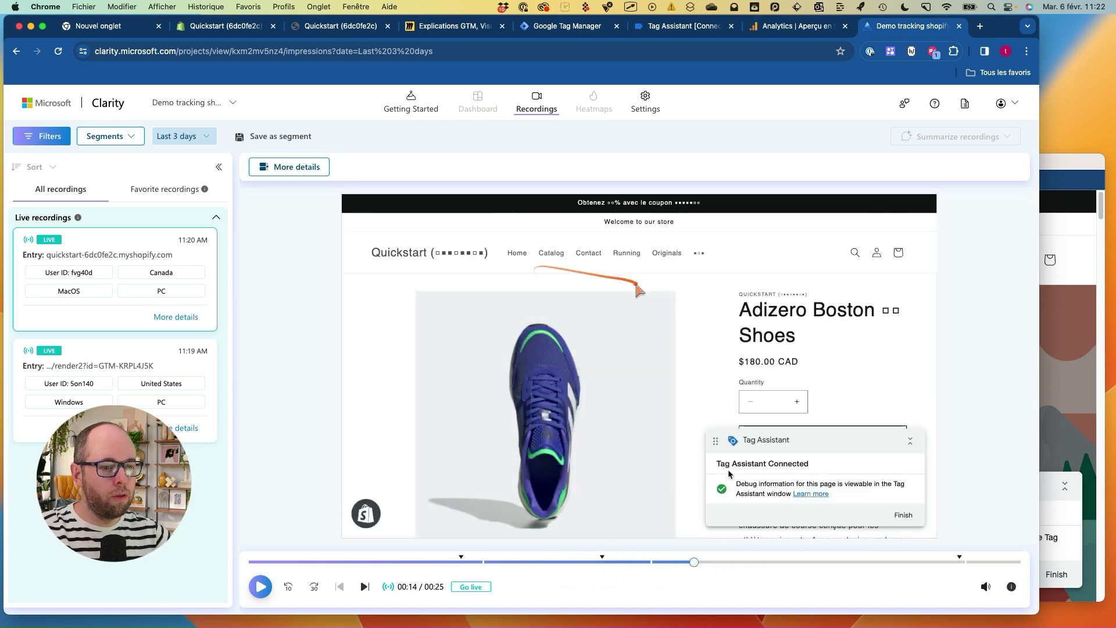
pyautogui.moveTo(823, 423)
pyautogui.mouseDown()
pyautogui.moveTo(769, 561)
pyautogui.moveTo(764, 375)
pyautogui.mouseUp()
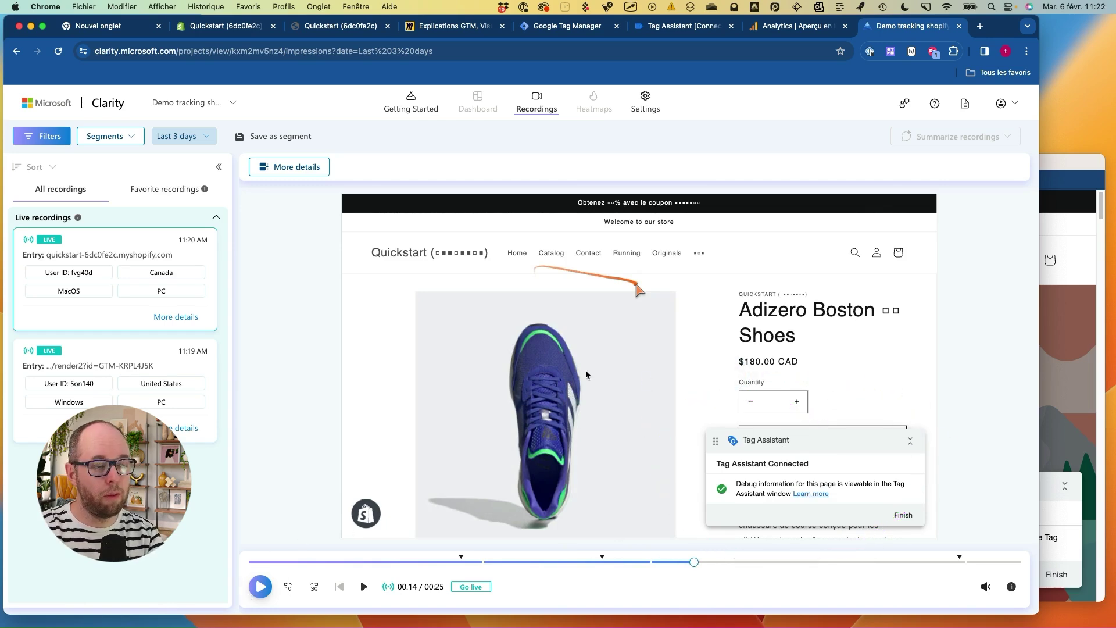
pyautogui.moveTo(554, 100)
pyautogui.mouseDown()
pyautogui.moveTo(553, 135)
pyautogui.moveTo(747, 203)
pyautogui.mouseUp()
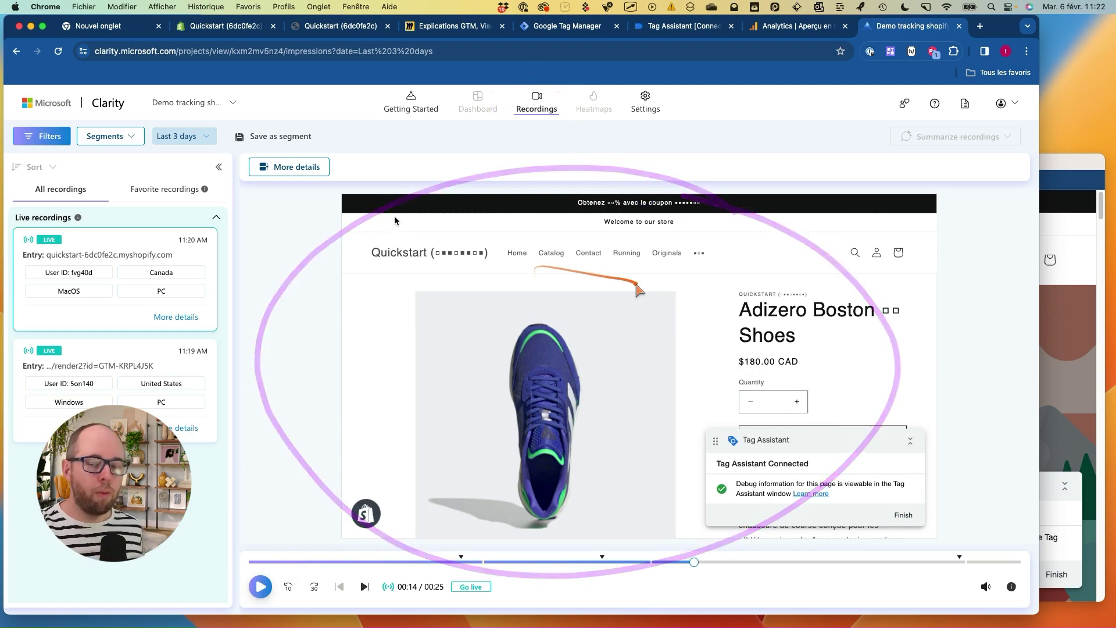